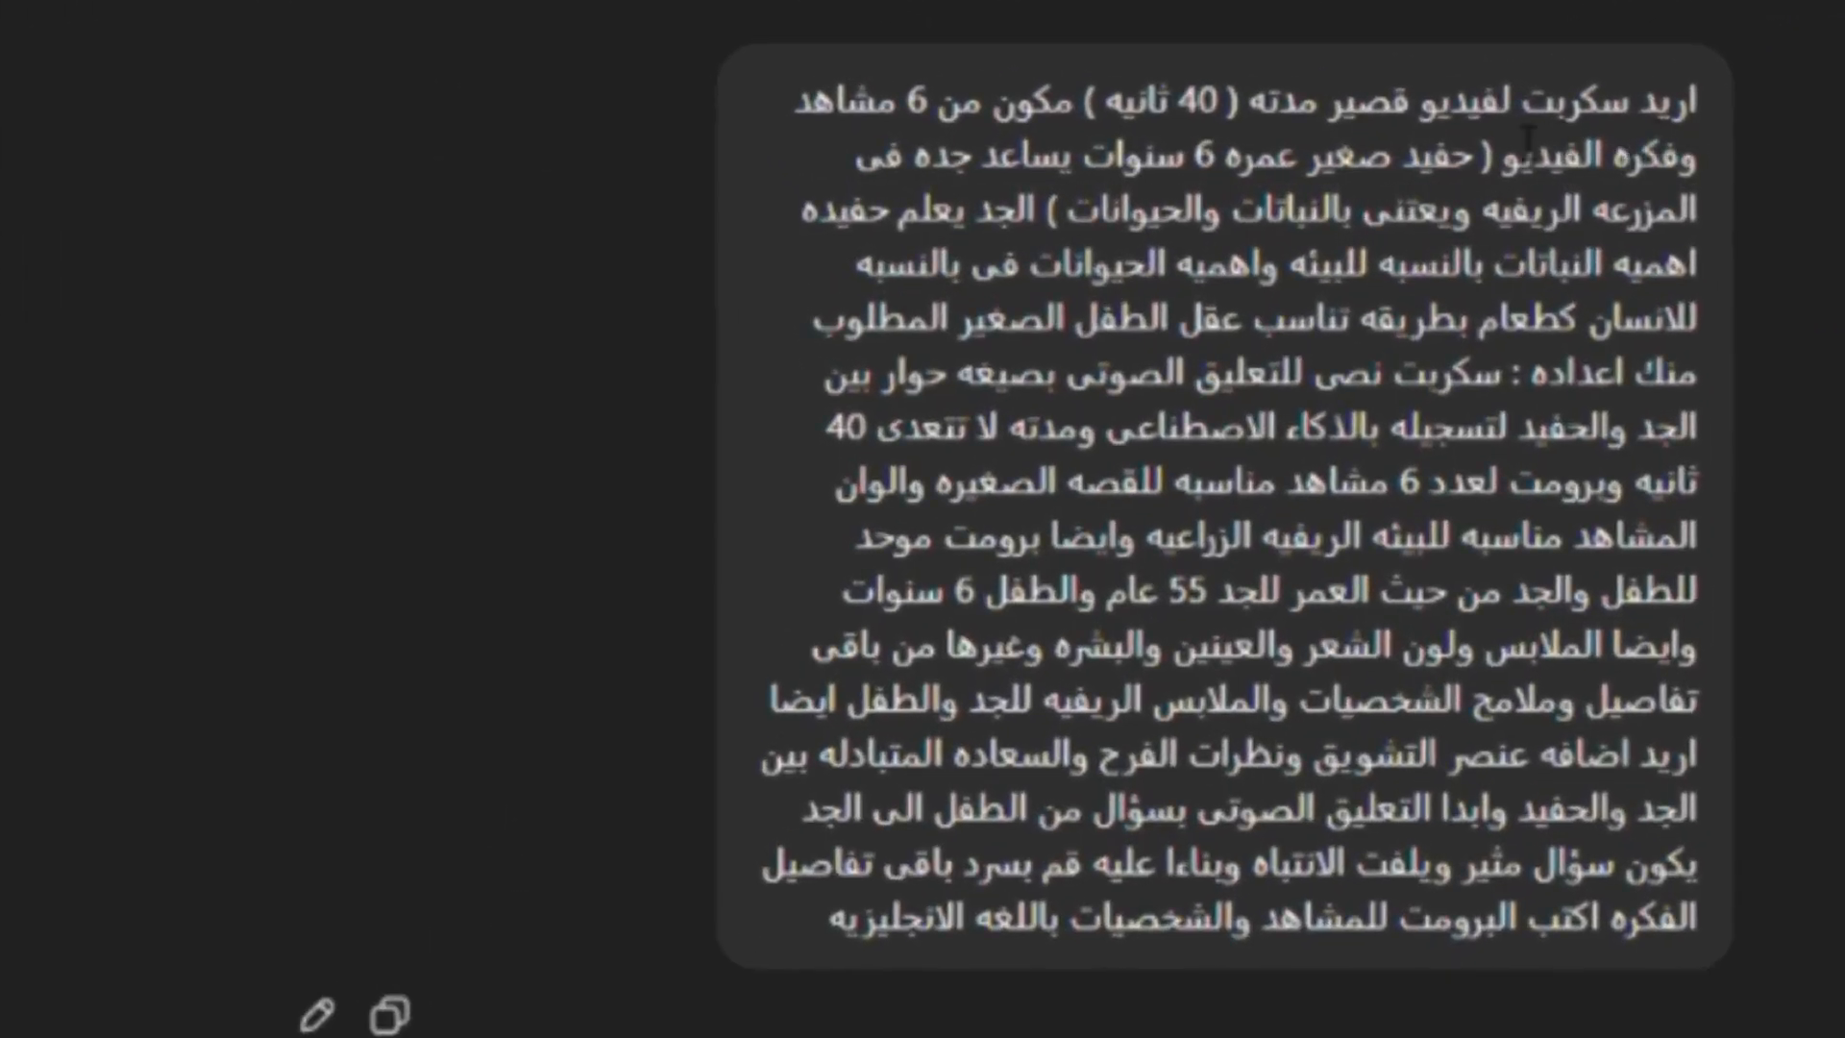
# Examine the prompt's opening requirements: a 40-second video, six scenes, and a 6-year-old grandson helping his grandfather on a rural farm.
pyautogui.moveTo(1219, 103); pyautogui.dragTo(1156, 114)
pyautogui.doubleClick(1126, 114)
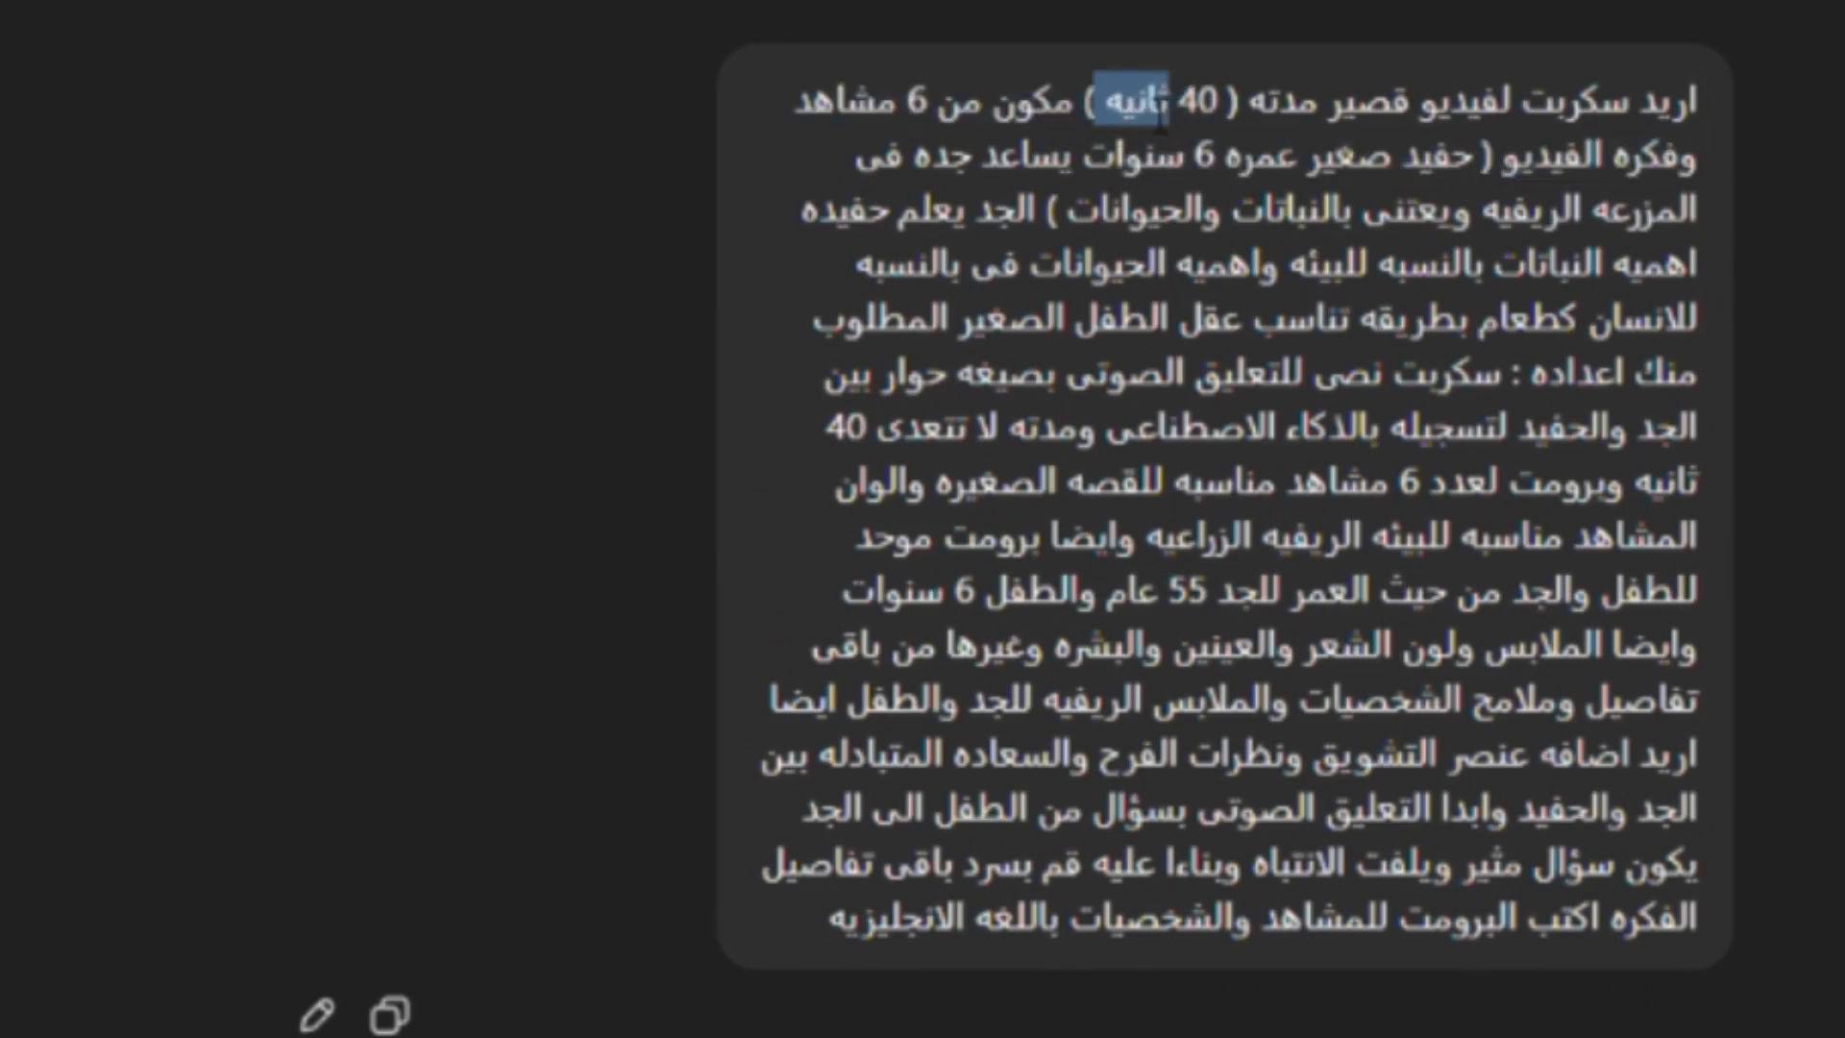
pyautogui.click(1162, 117)
pyautogui.doubleClick(918, 108)
pyautogui.click(889, 123)
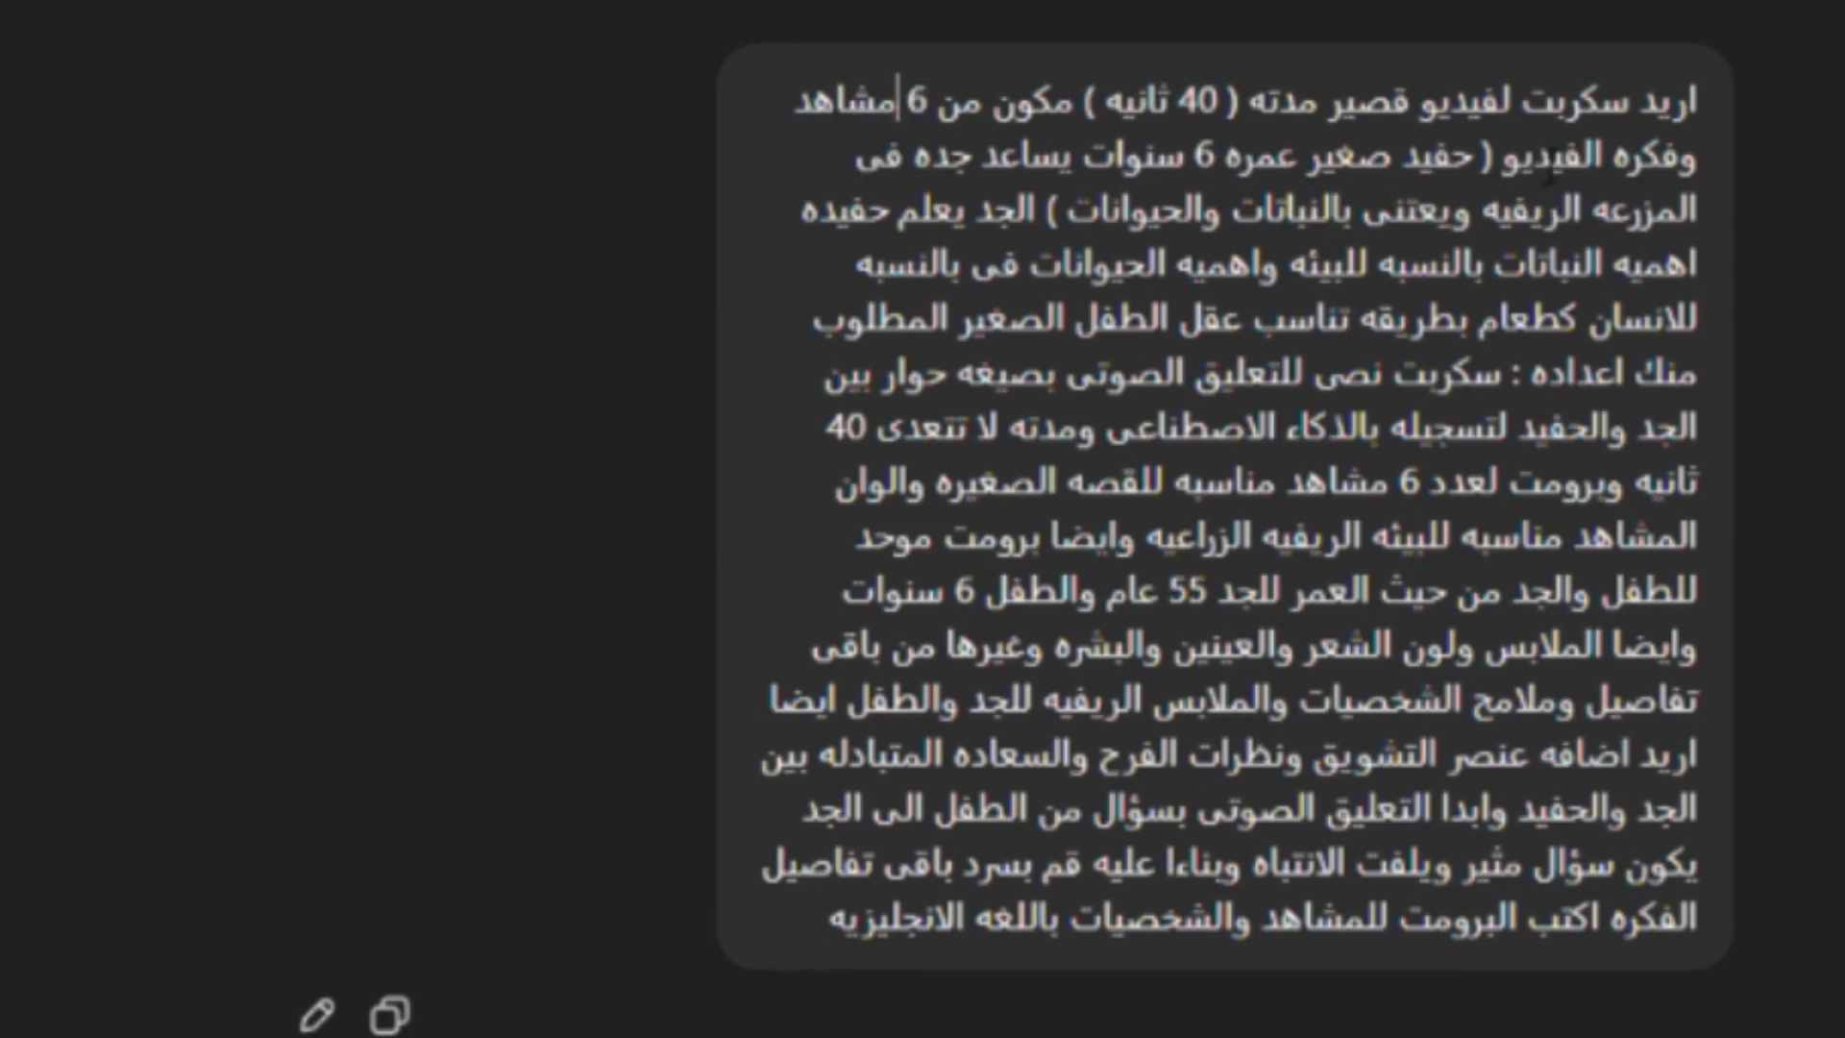
pyautogui.moveTo(1474, 154); pyautogui.dragTo(885, 159)
pyautogui.moveTo(1350, 210); pyautogui.dragTo(1460, 207)
pyautogui.click(1460, 206)
pyautogui.moveTo(813, 317); pyautogui.dragTo(1688, 192)
pyautogui.click(1697, 94)
pyautogui.moveTo(1697, 95); pyautogui.dragTo(860, 322)
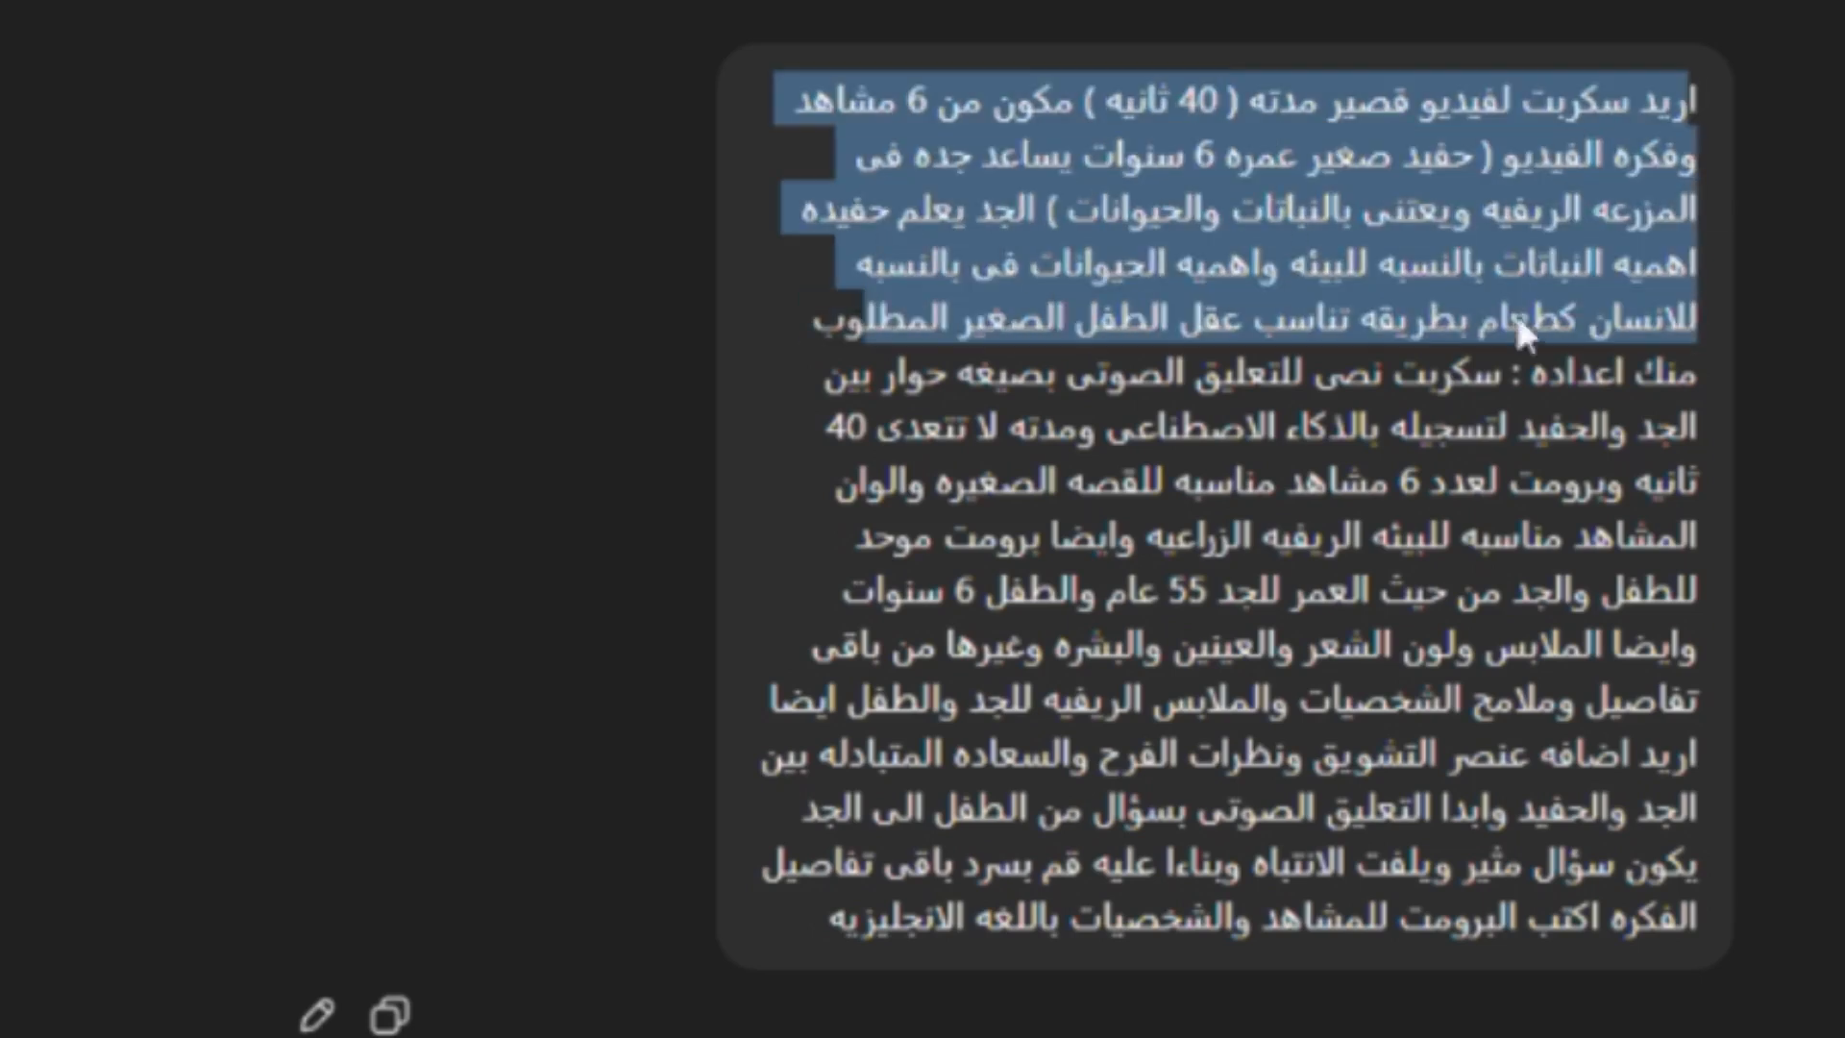
# Examine the prompt's request for a grandfather-grandson dialogue voice-over of at most 40 seconds and prompts for six scenes.
pyautogui.click(1639, 413)
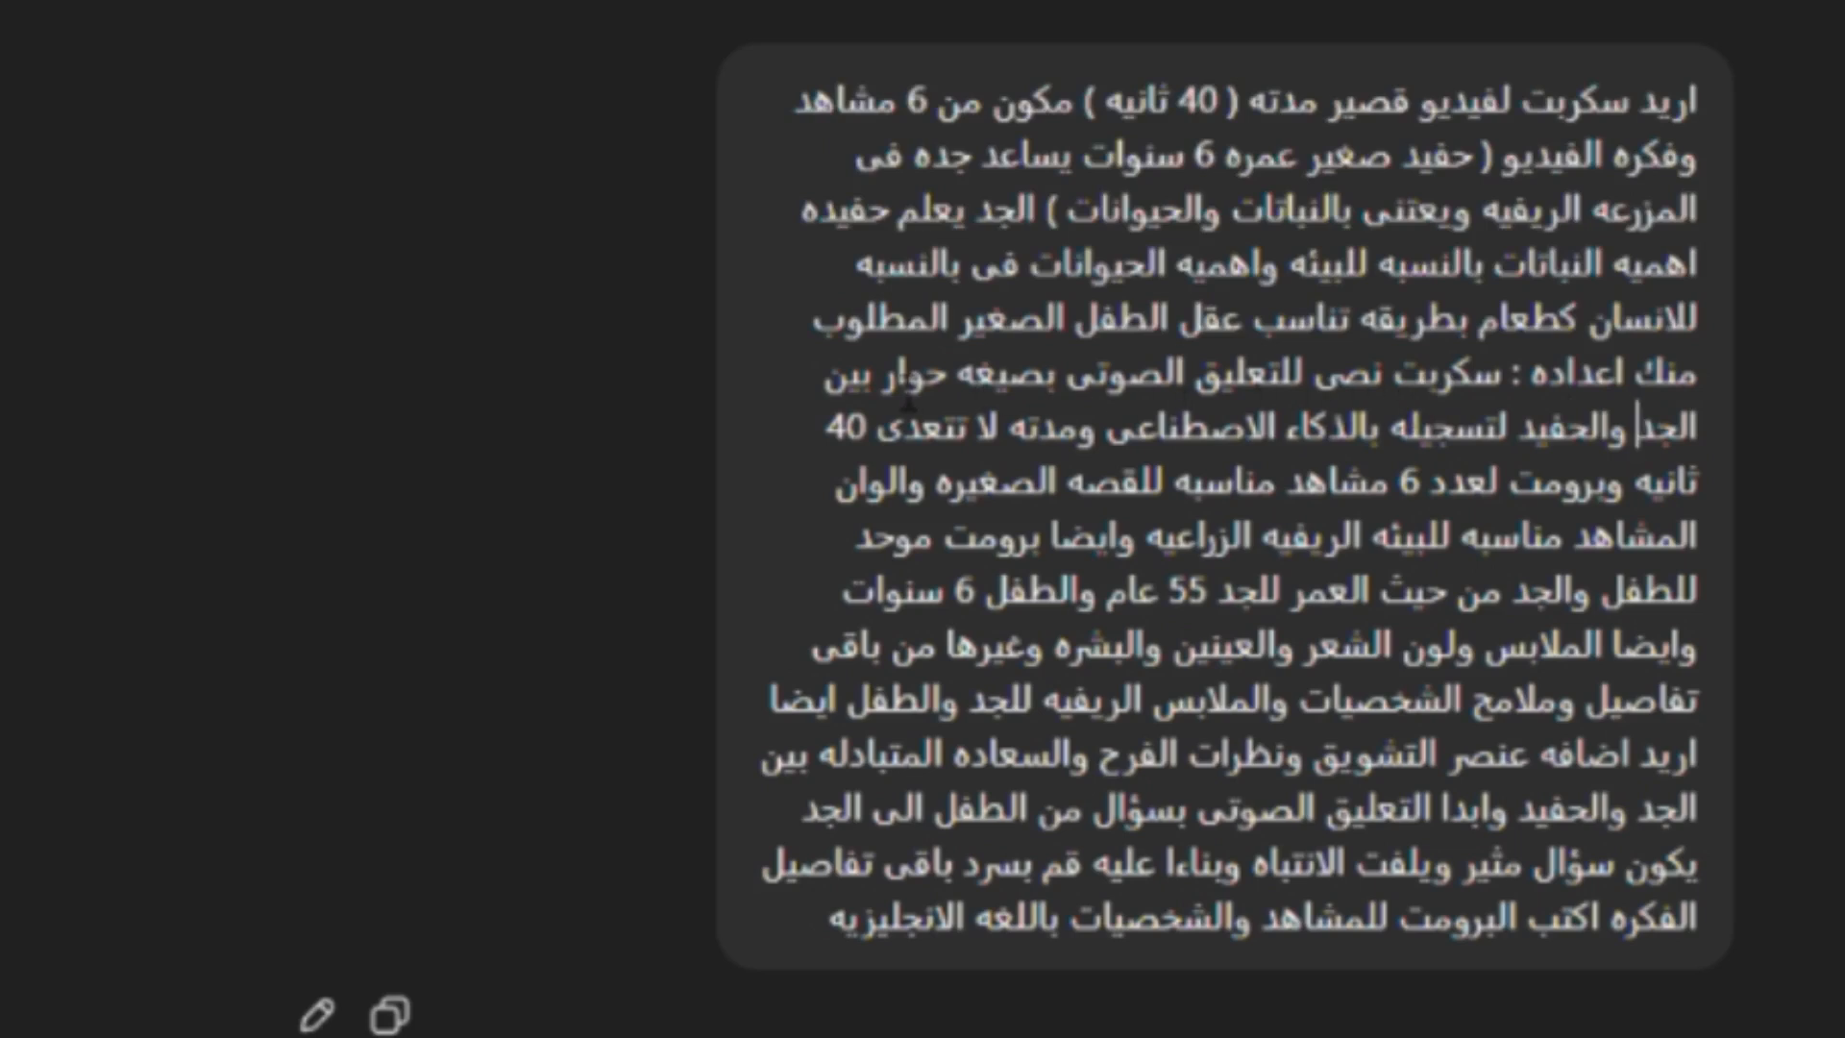
pyautogui.doubleClick(894, 373)
pyautogui.moveTo(993, 373); pyautogui.dragTo(1055, 368)
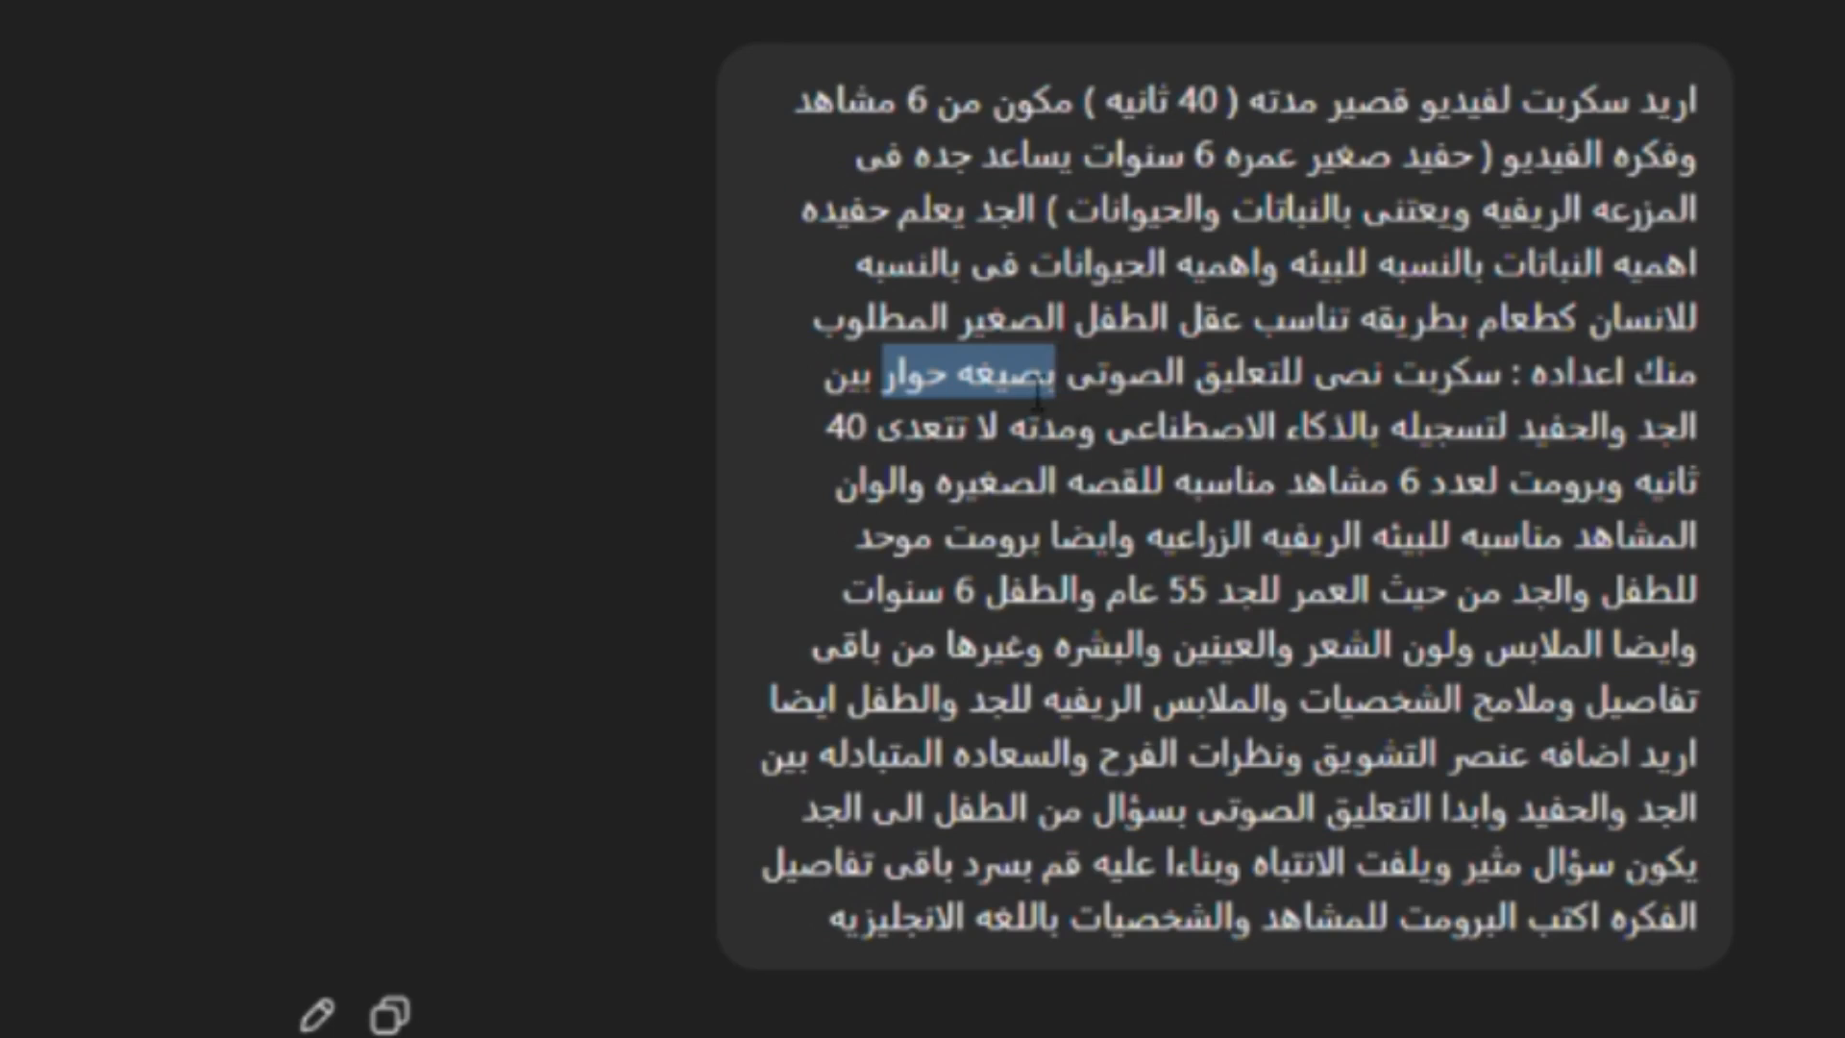
pyautogui.click(1037, 396)
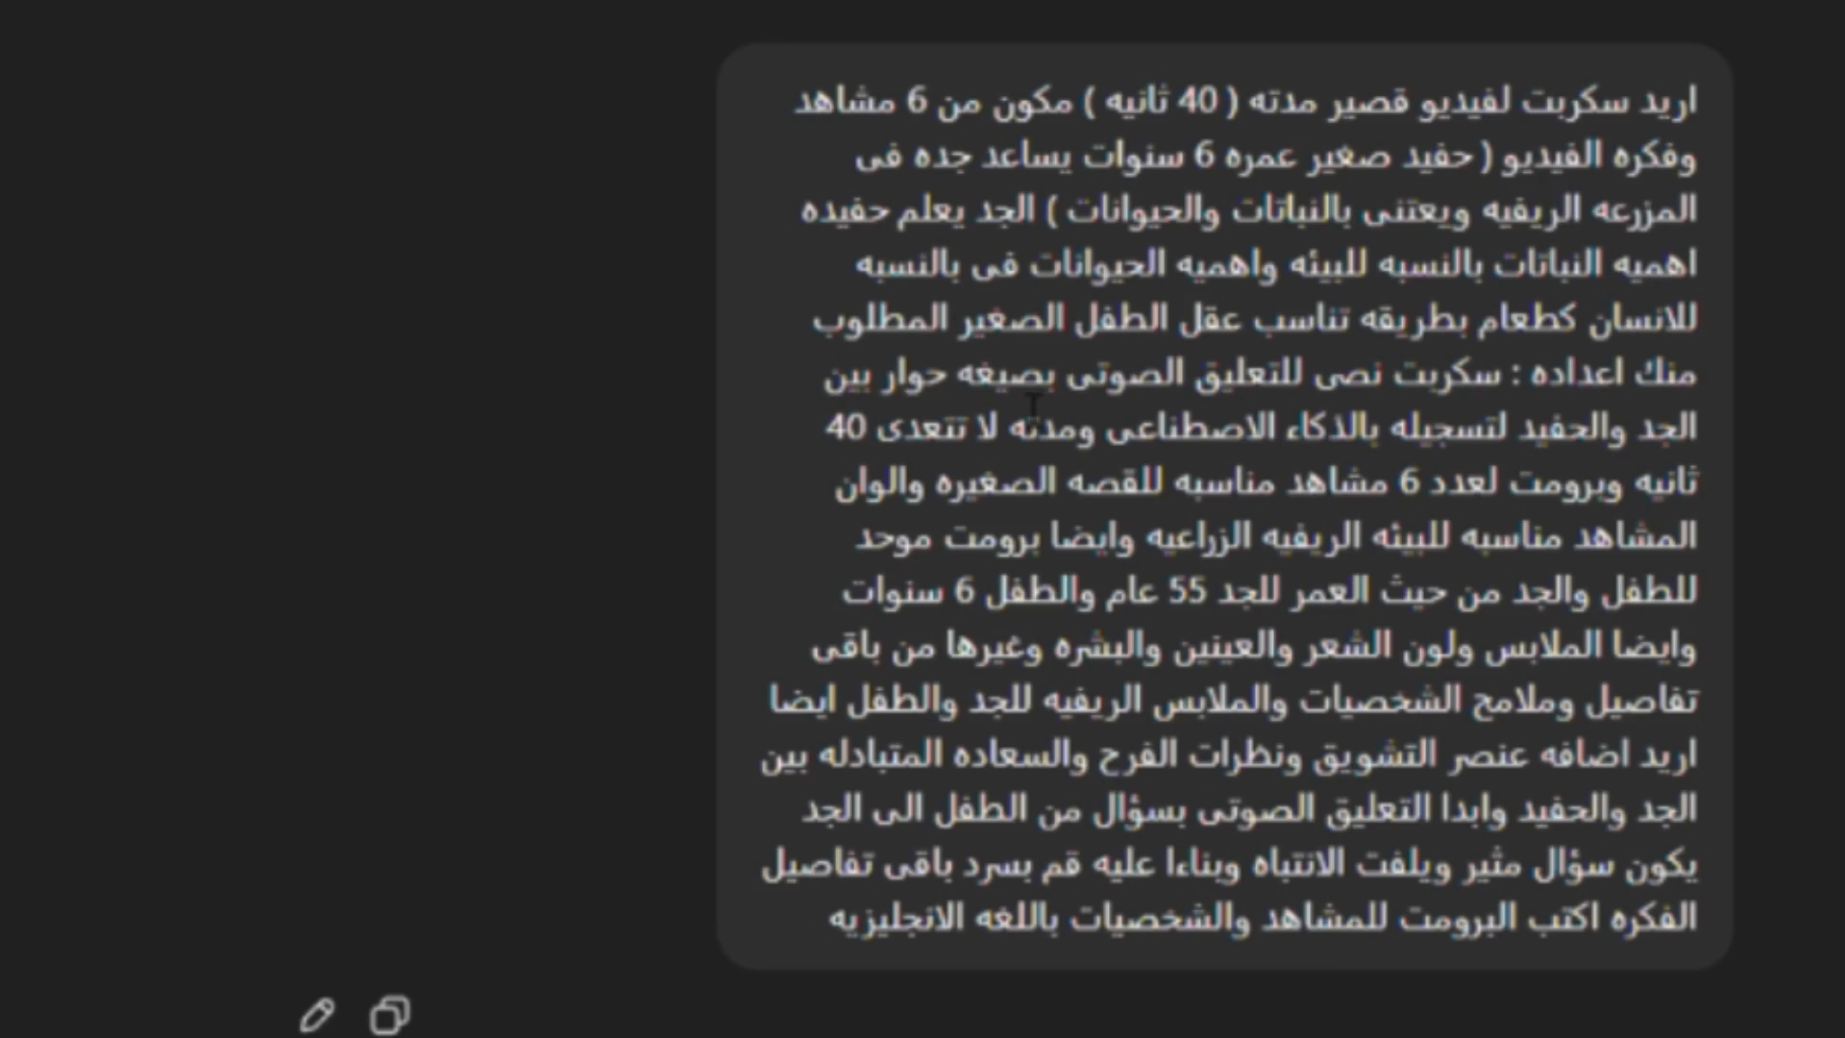
pyautogui.moveTo(1044, 375); pyautogui.dragTo(910, 375)
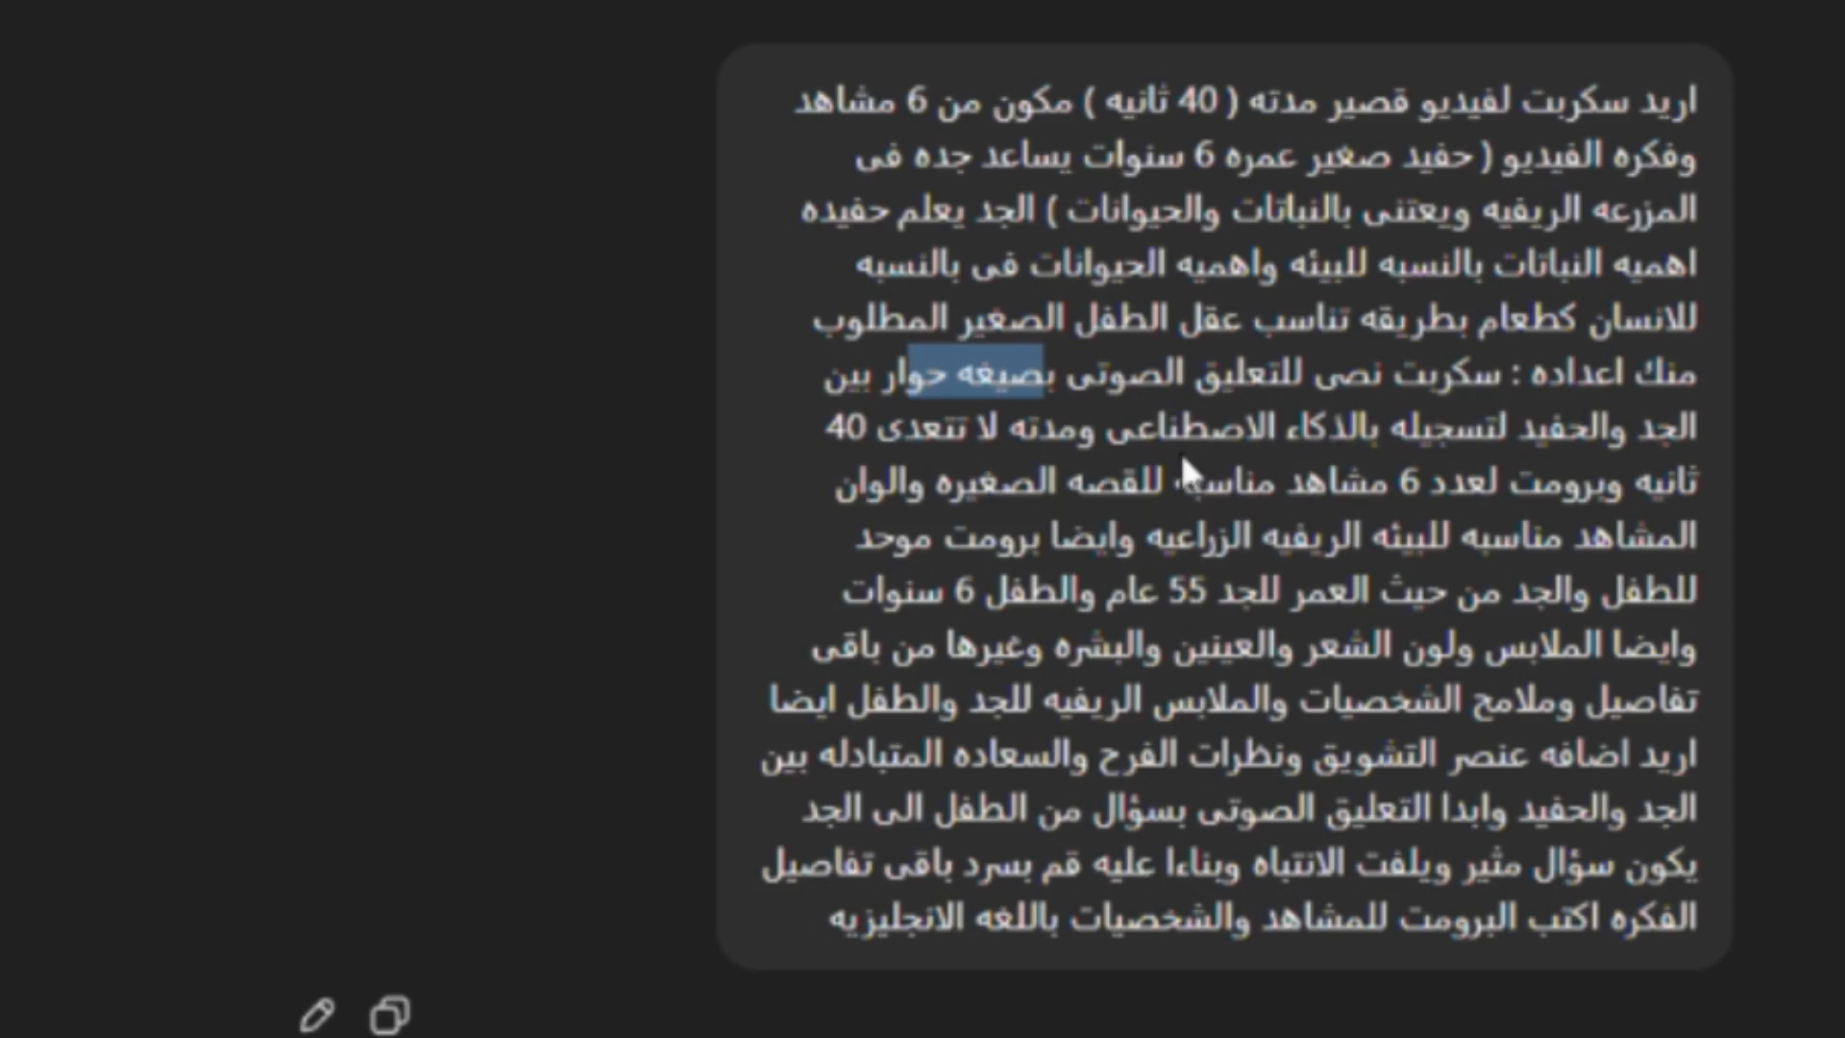
pyautogui.click(1030, 452)
pyautogui.doubleClick(846, 426)
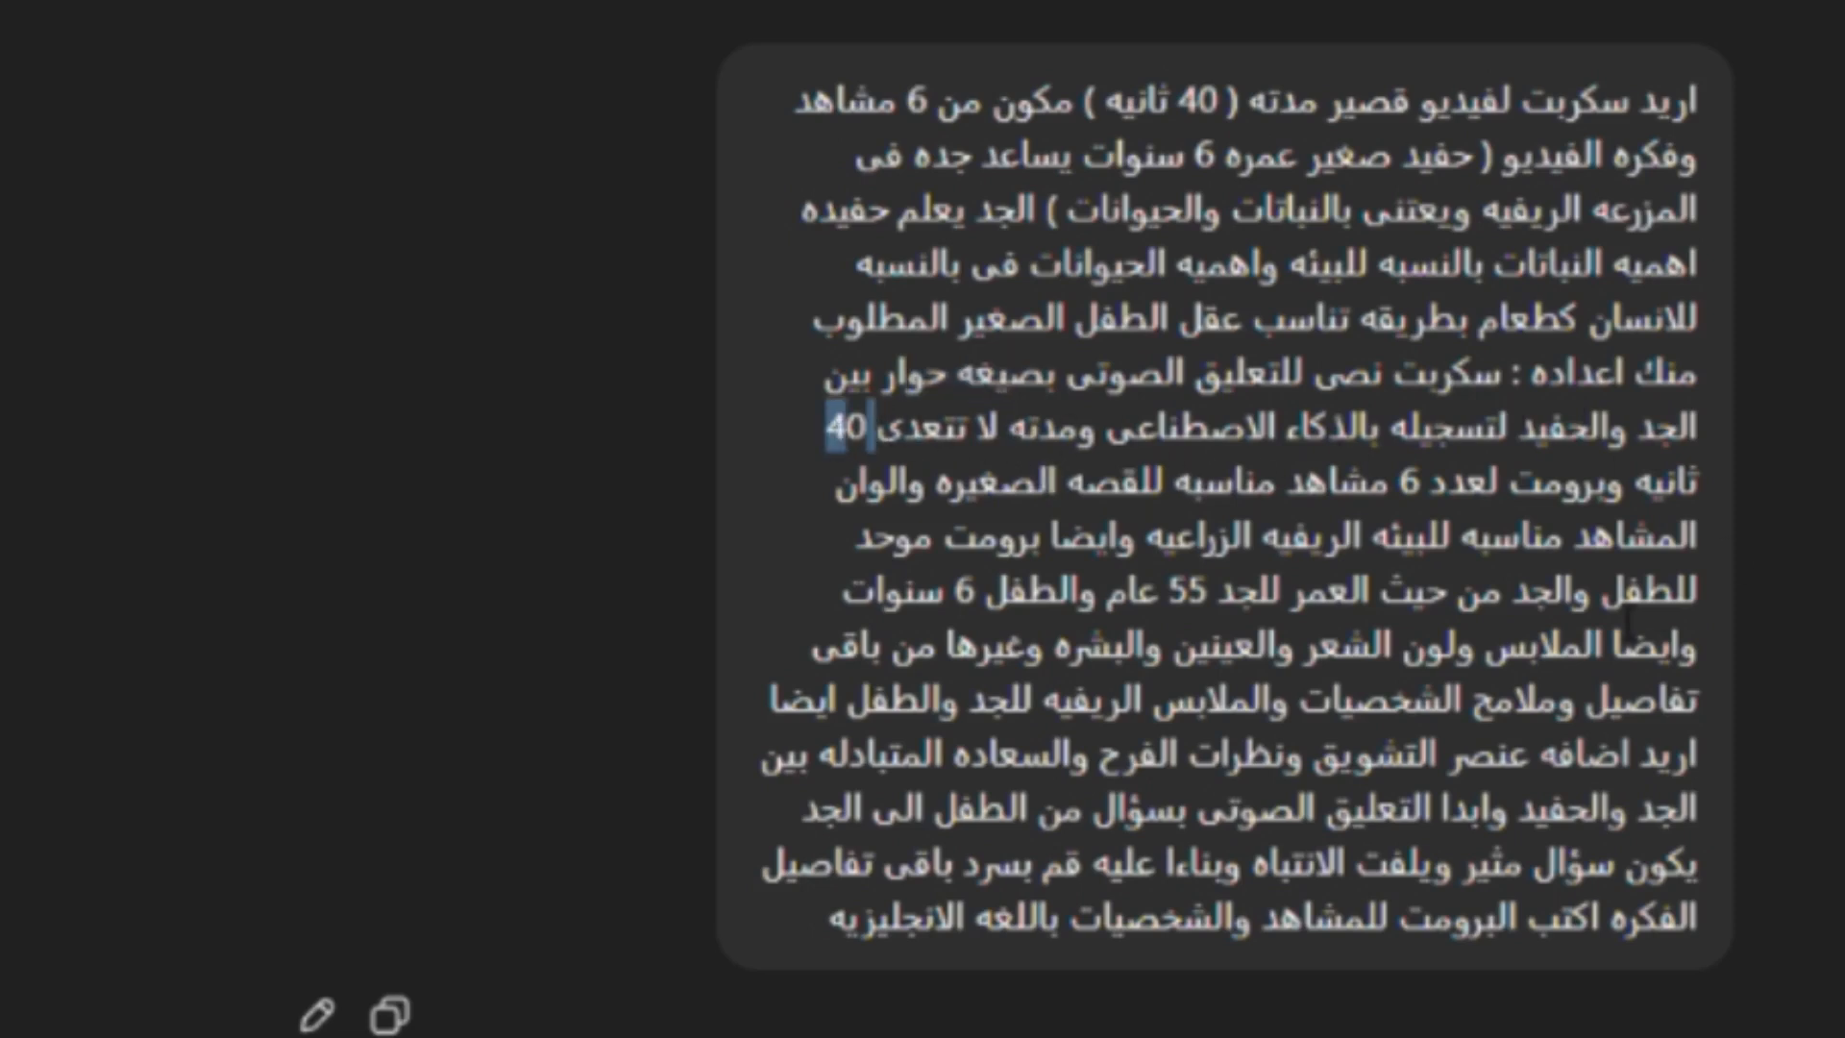
pyautogui.moveTo(1420, 480); pyautogui.dragTo(1338, 482)
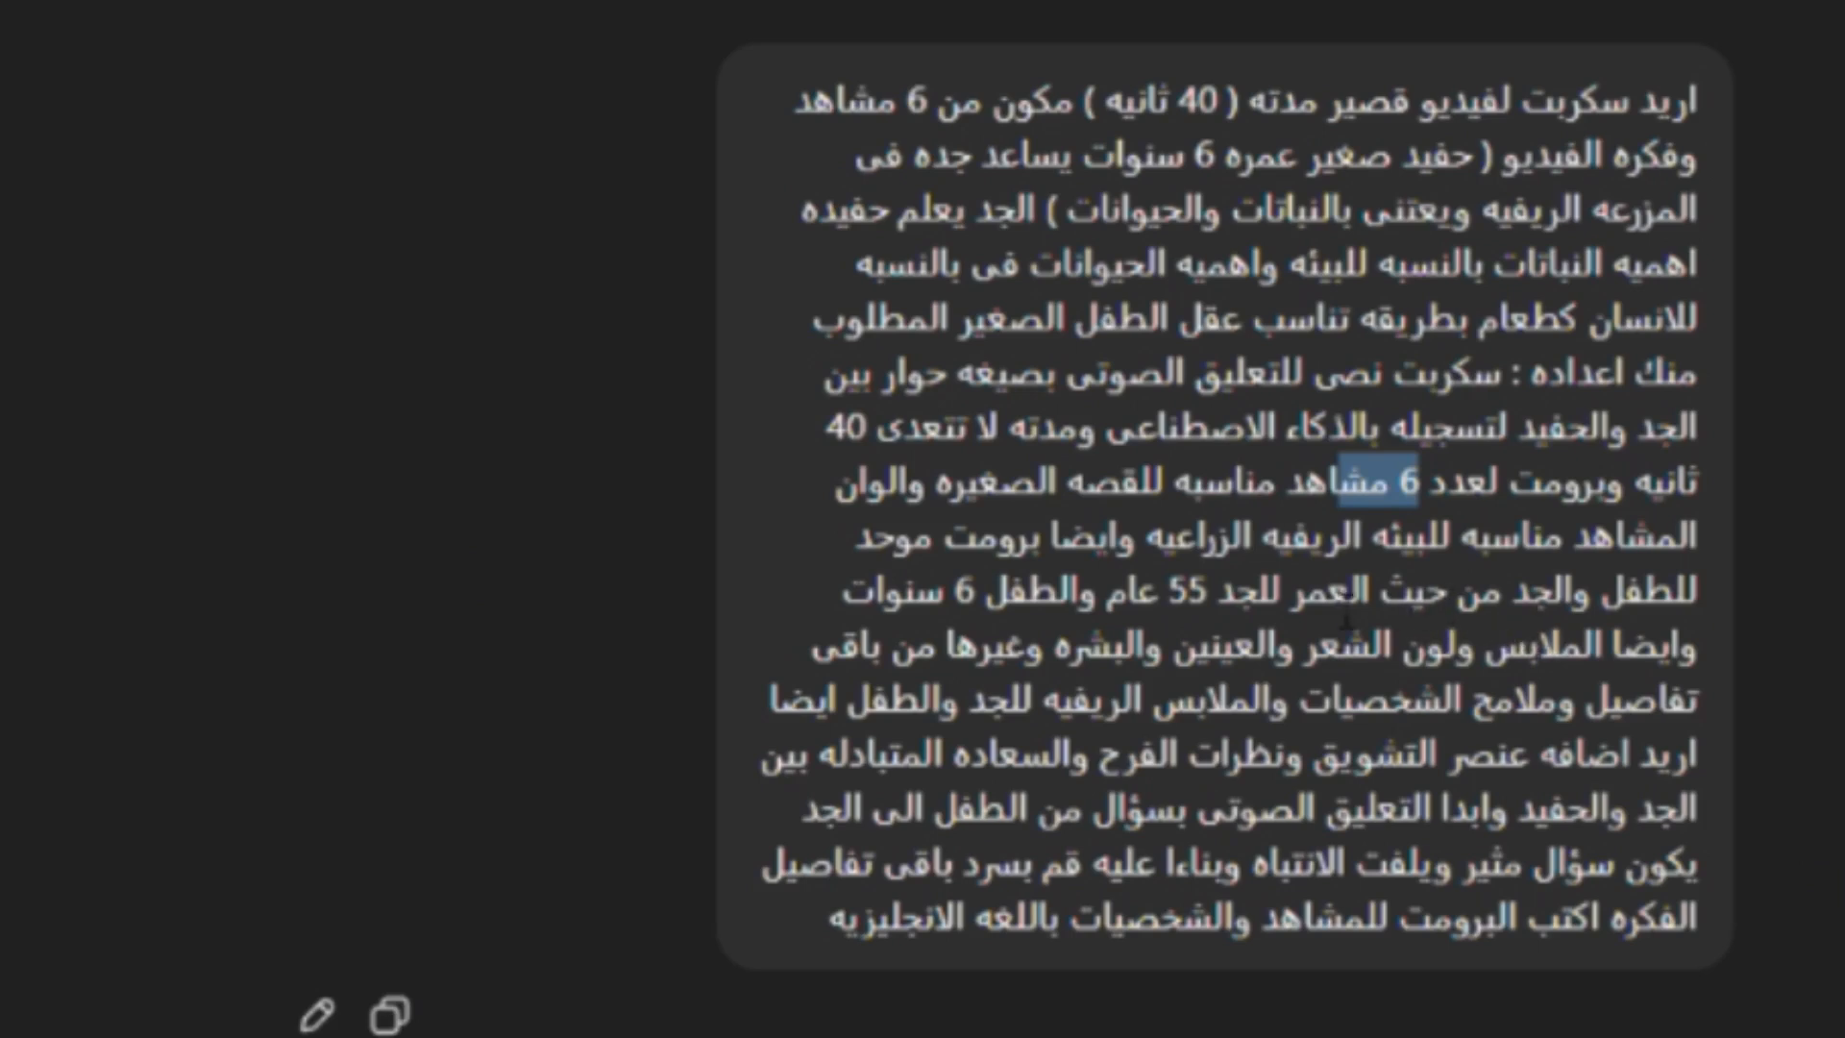
# Examine the prompt's unified character requirements, covering the grandfather's and child's ages, clothes, hair, eyes and skin.
pyautogui.moveTo(1588, 591); pyautogui.dragTo(1531, 618)
pyautogui.moveTo(1366, 597); pyautogui.dragTo(1189, 595)
pyautogui.moveTo(976, 596); pyautogui.dragTo(916, 604)
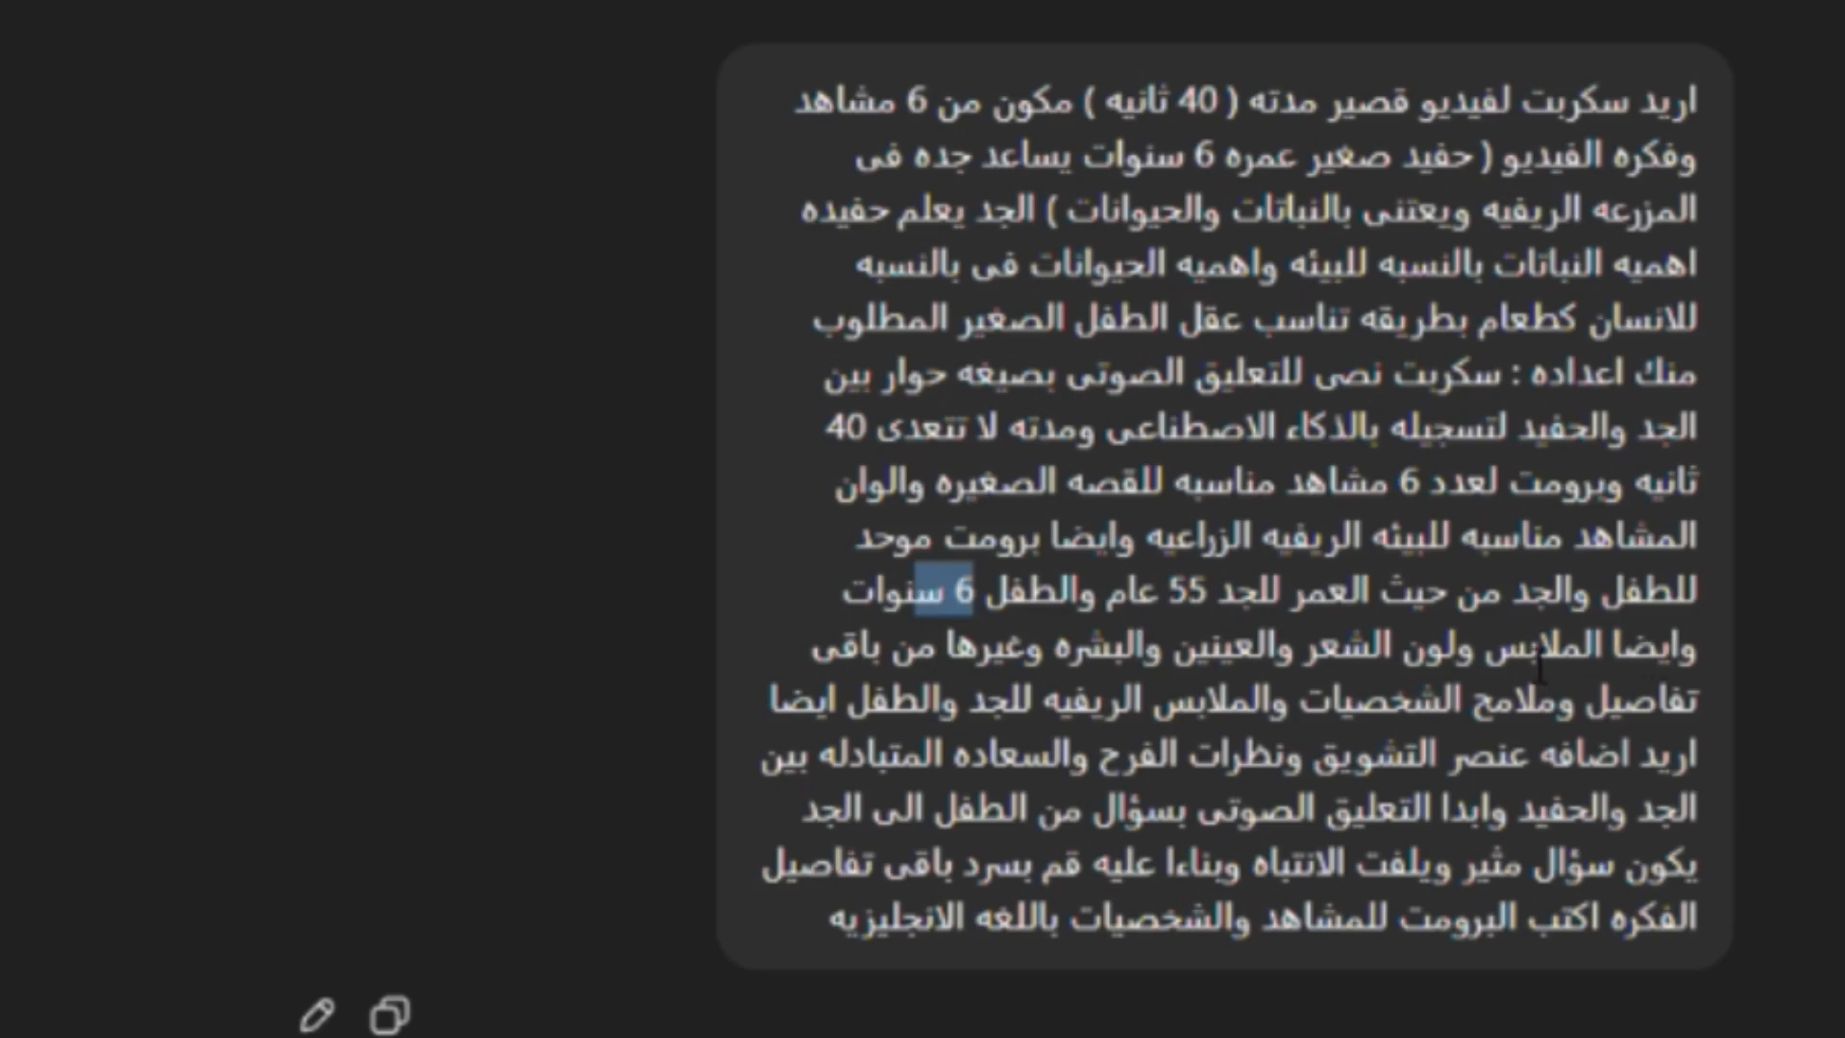
pyautogui.moveTo(1624, 642); pyautogui.dragTo(1057, 680)
pyautogui.click(1248, 630)
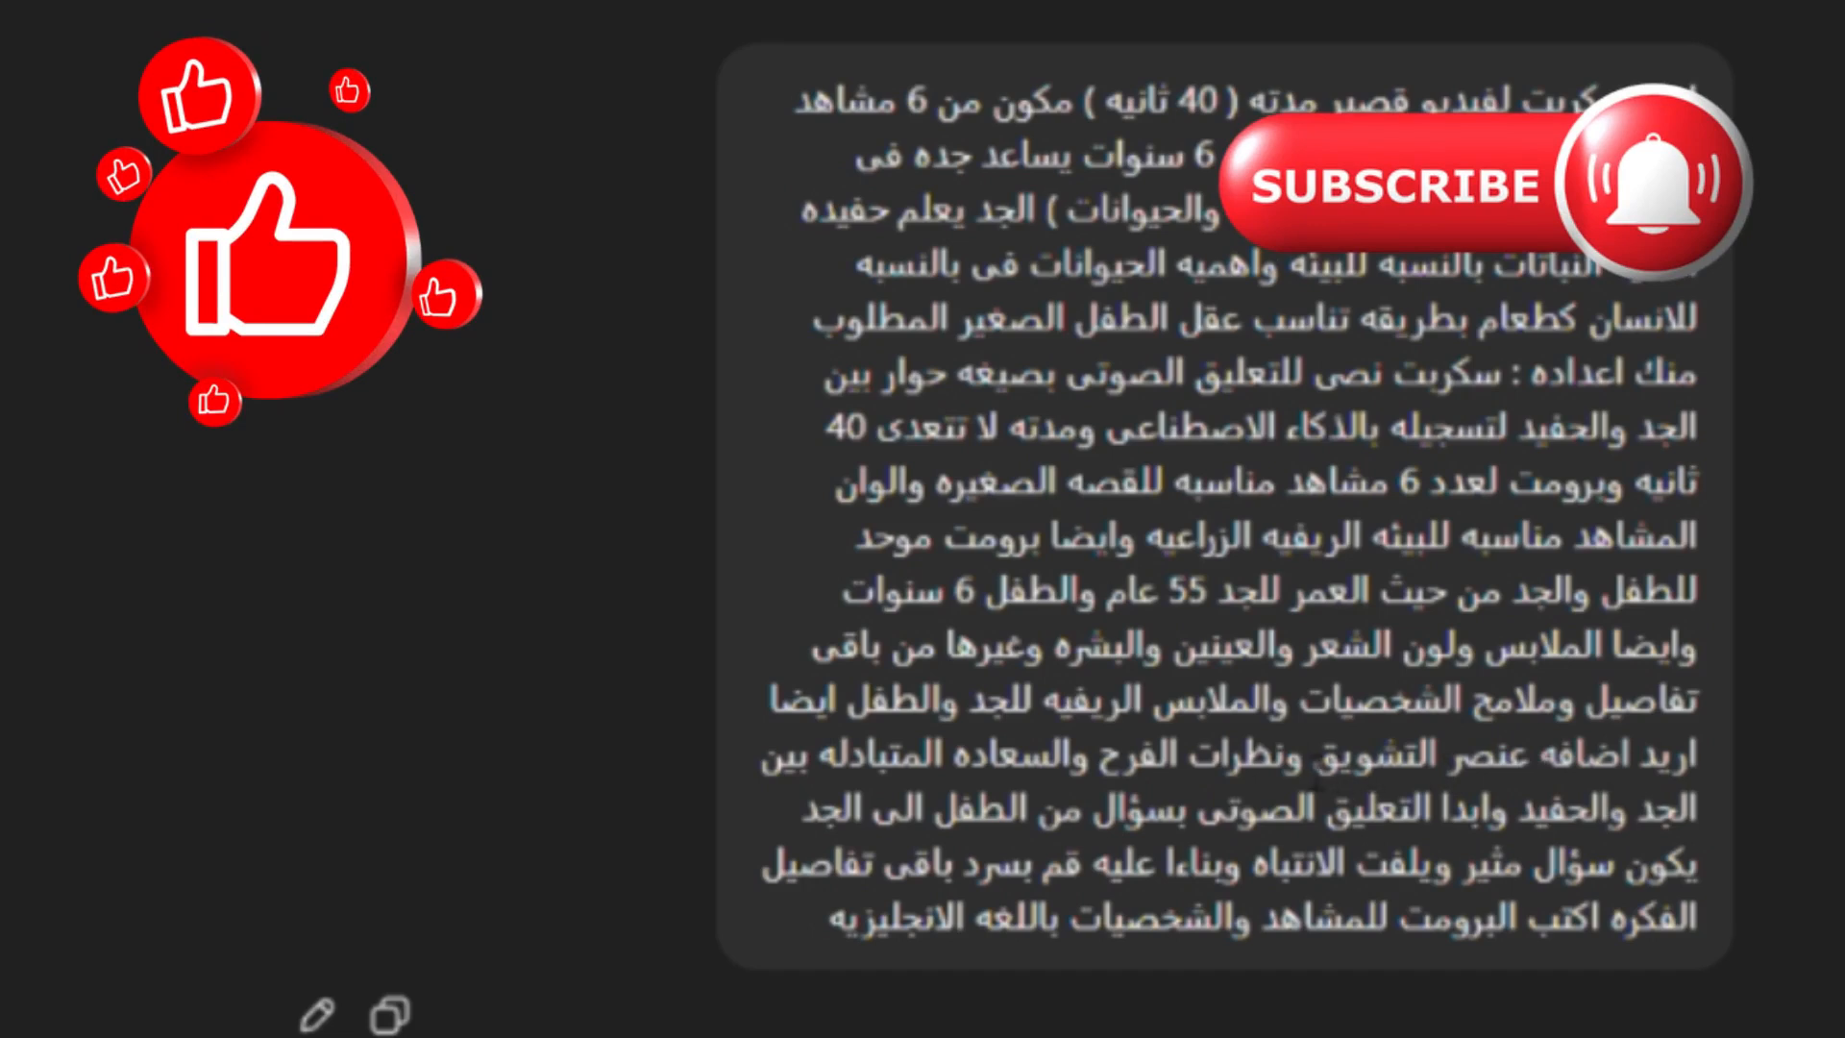
# Examine the prompt's closing requirements on shared happiness, the child's opening question and English prompts, and highlight the full text.
pyautogui.moveTo(951, 754); pyautogui.dragTo(761, 757)
pyautogui.moveTo(1655, 807); pyautogui.dragTo(1535, 812)
pyautogui.click(1579, 851)
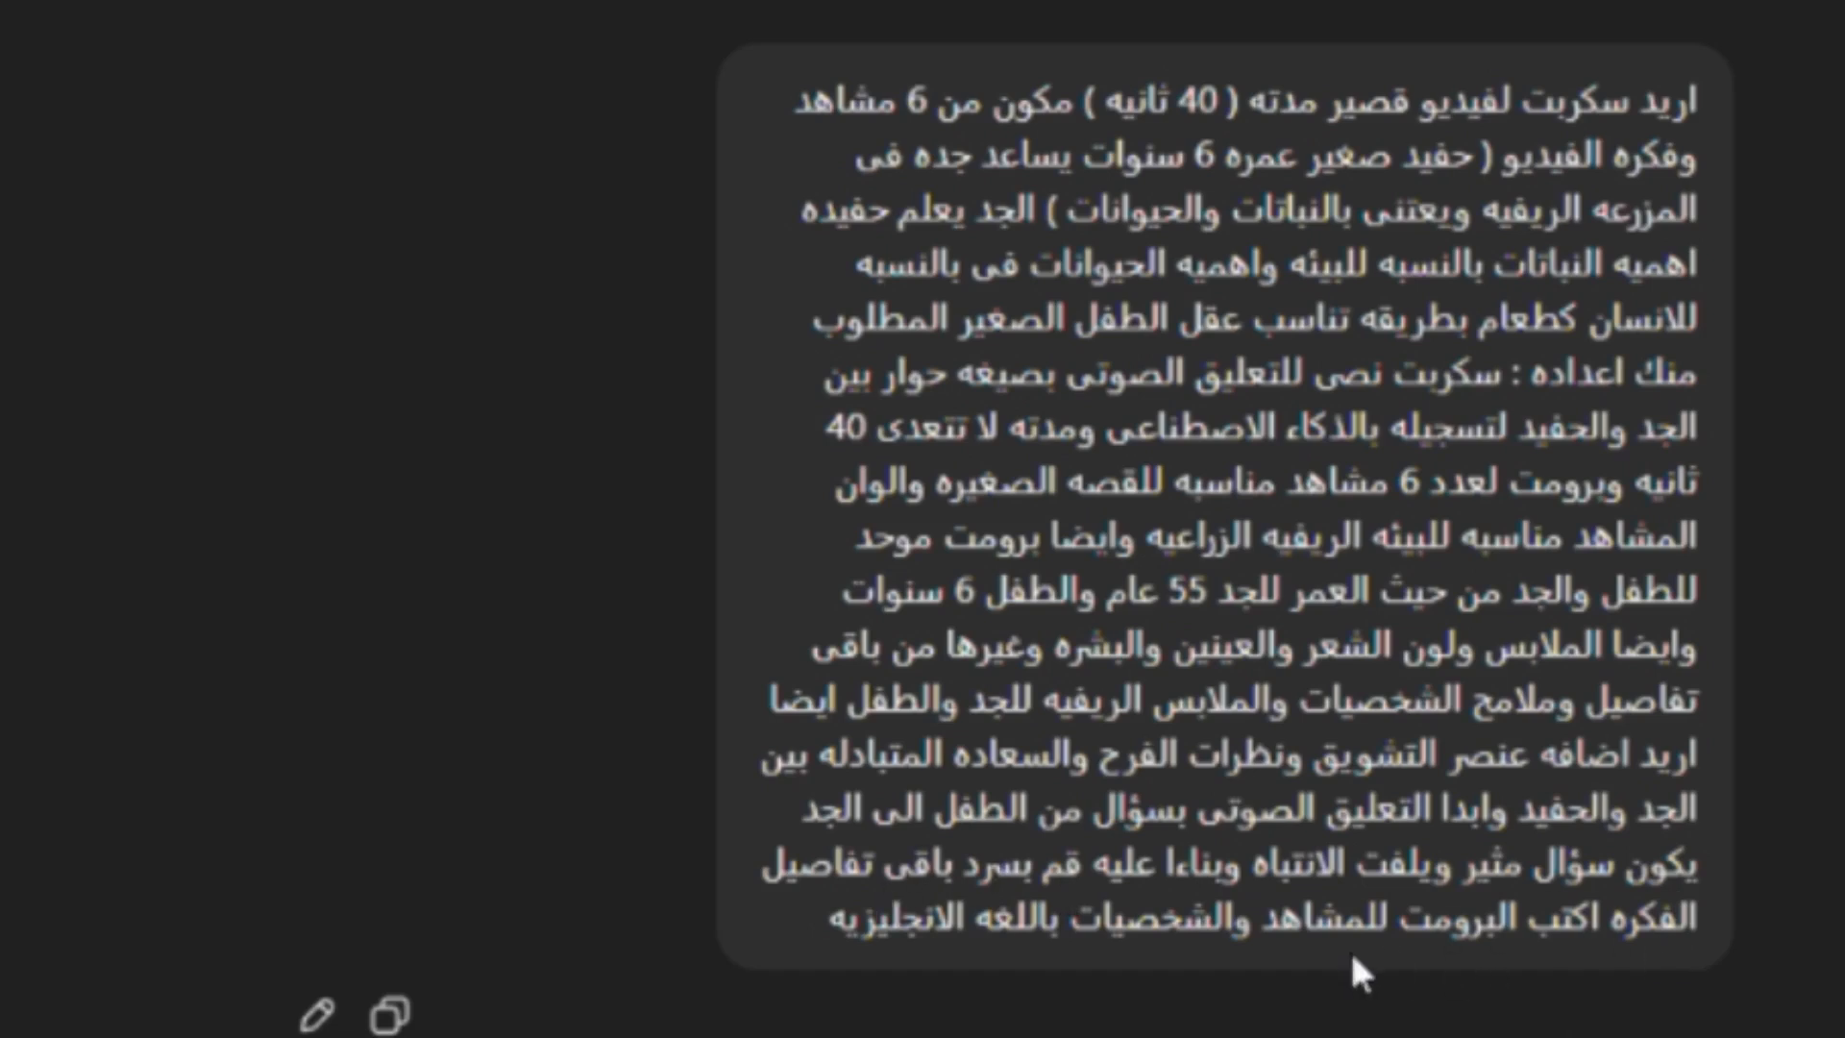
pyautogui.moveTo(1058, 920)
pyautogui.mouseDown()
pyautogui.moveTo(832, 918)
pyautogui.moveTo(823, 938)
pyautogui.moveTo(828, 920)
pyautogui.moveTo(1066, 928)
pyautogui.mouseUp()
pyautogui.click(1043, 928)
pyautogui.moveTo(1706, 92); pyautogui.dragTo(846, 932)
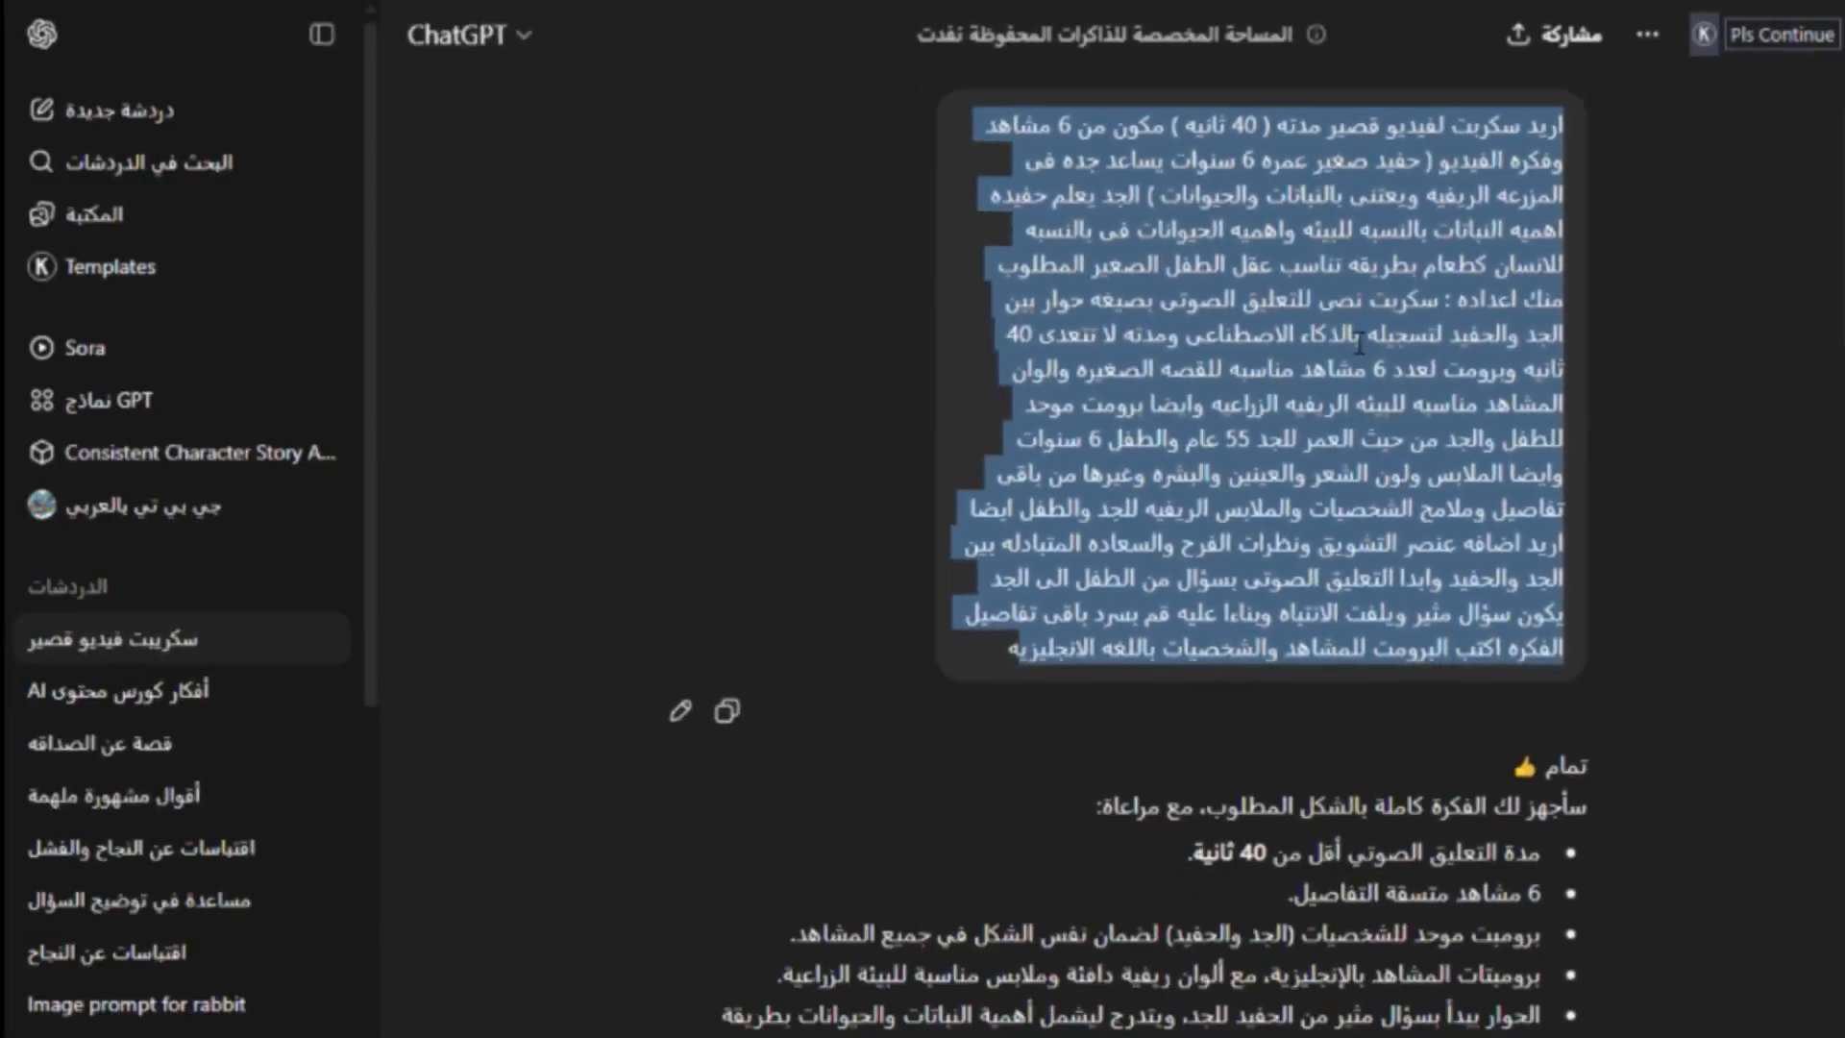
pyautogui.click(1460, 402)
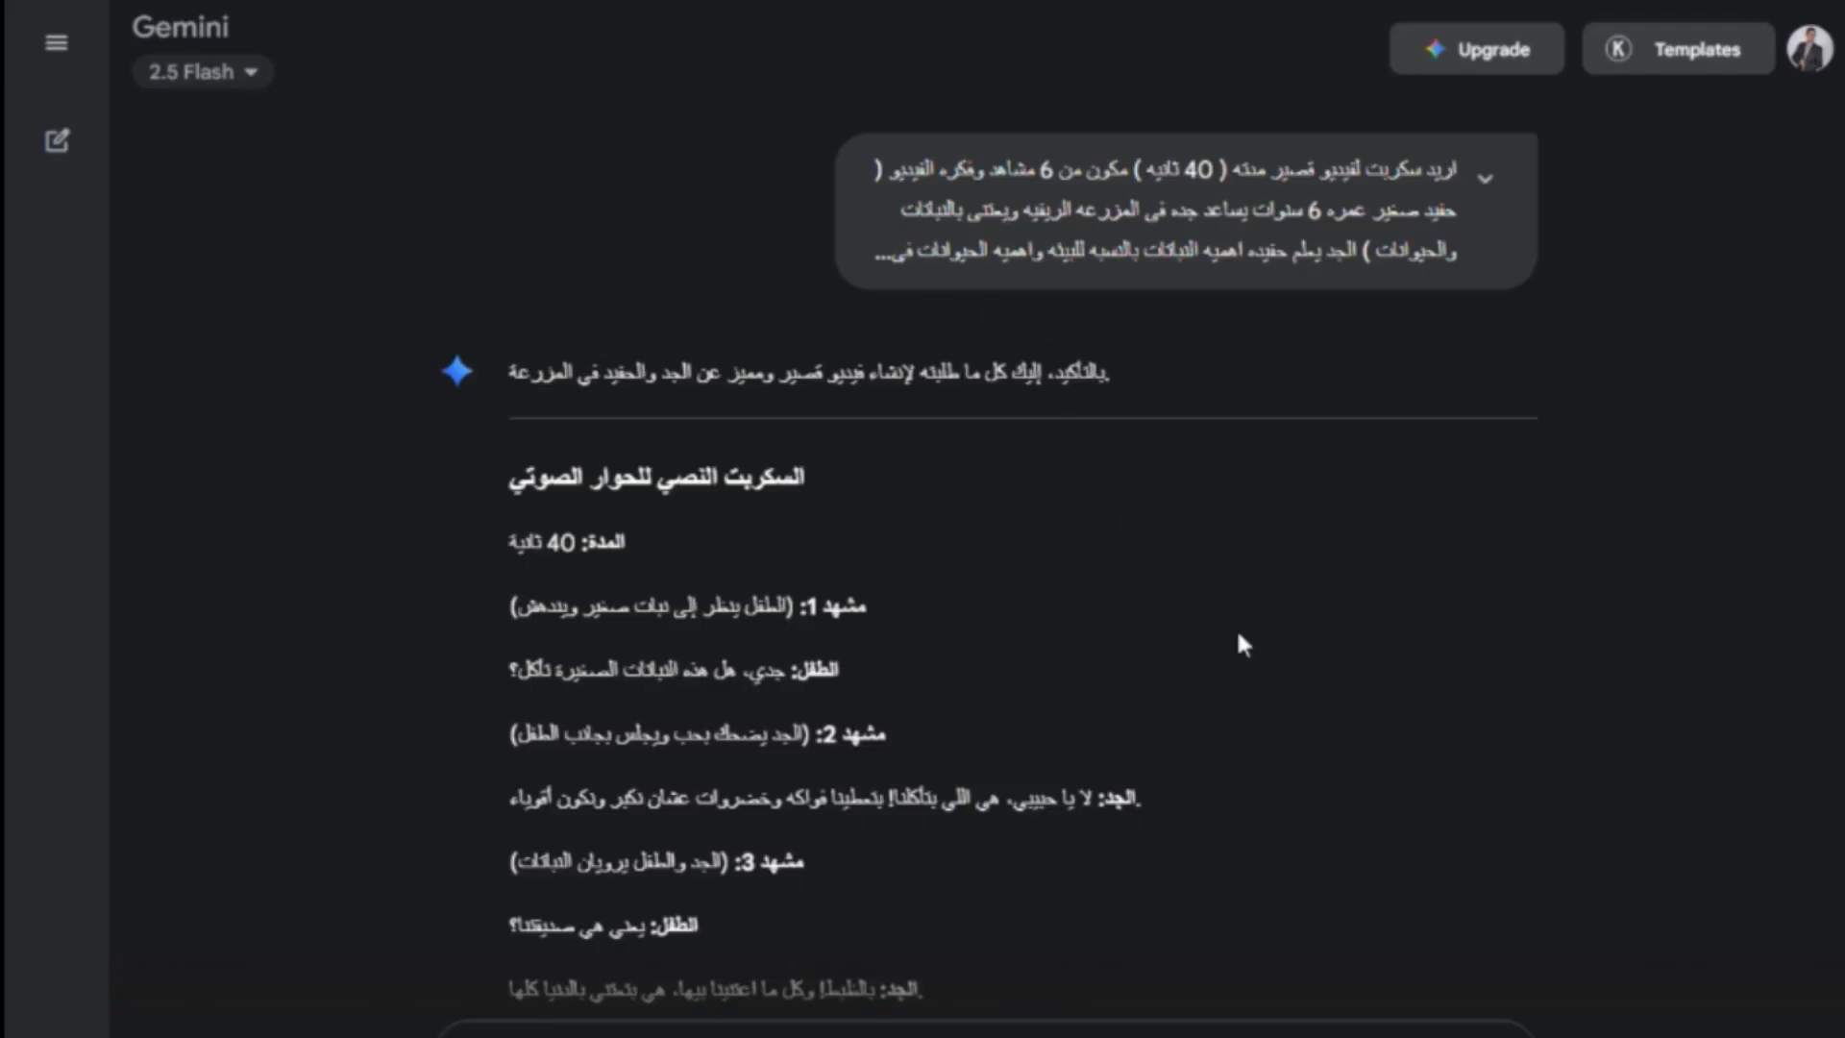
# Expand the submitted prompt in Gemini and compare it with the same prompt in Manus and ChatGPT.
pyautogui.click(1484, 179)
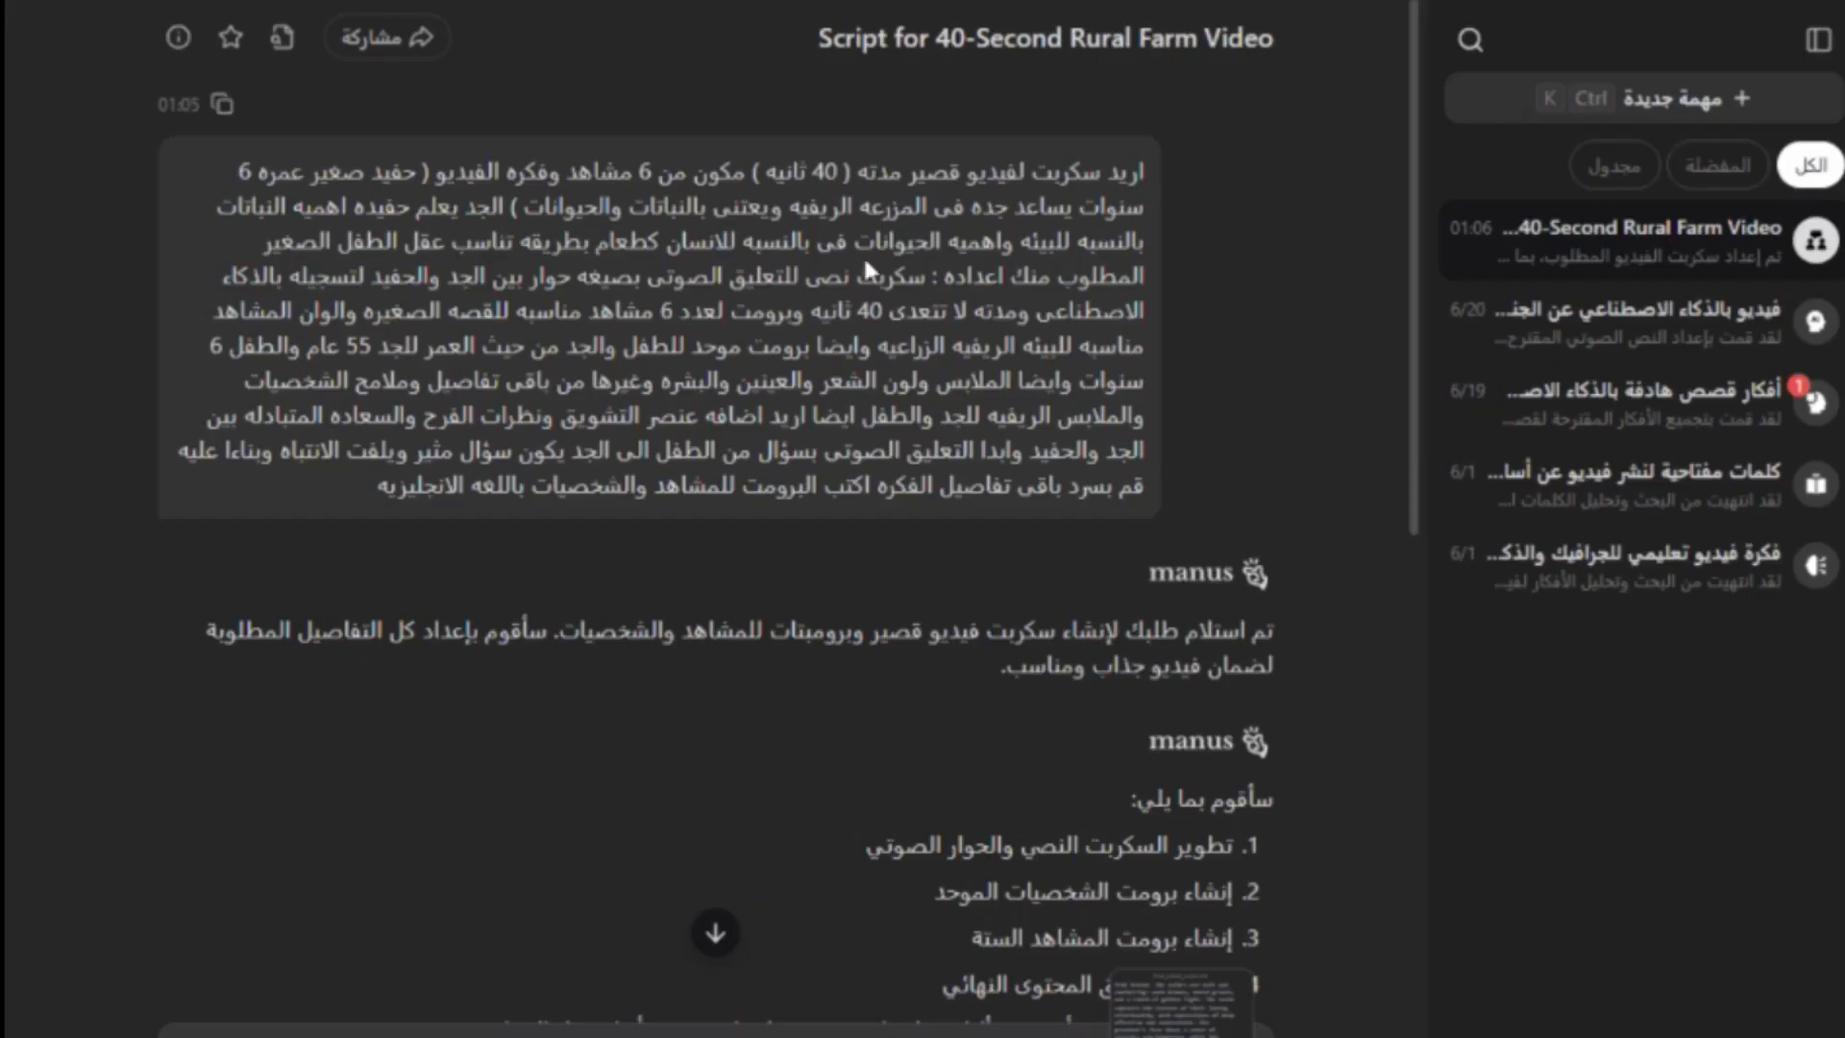
pyautogui.scroll(-2, 967, 463)
pyautogui.scroll(3, 1047, 448)
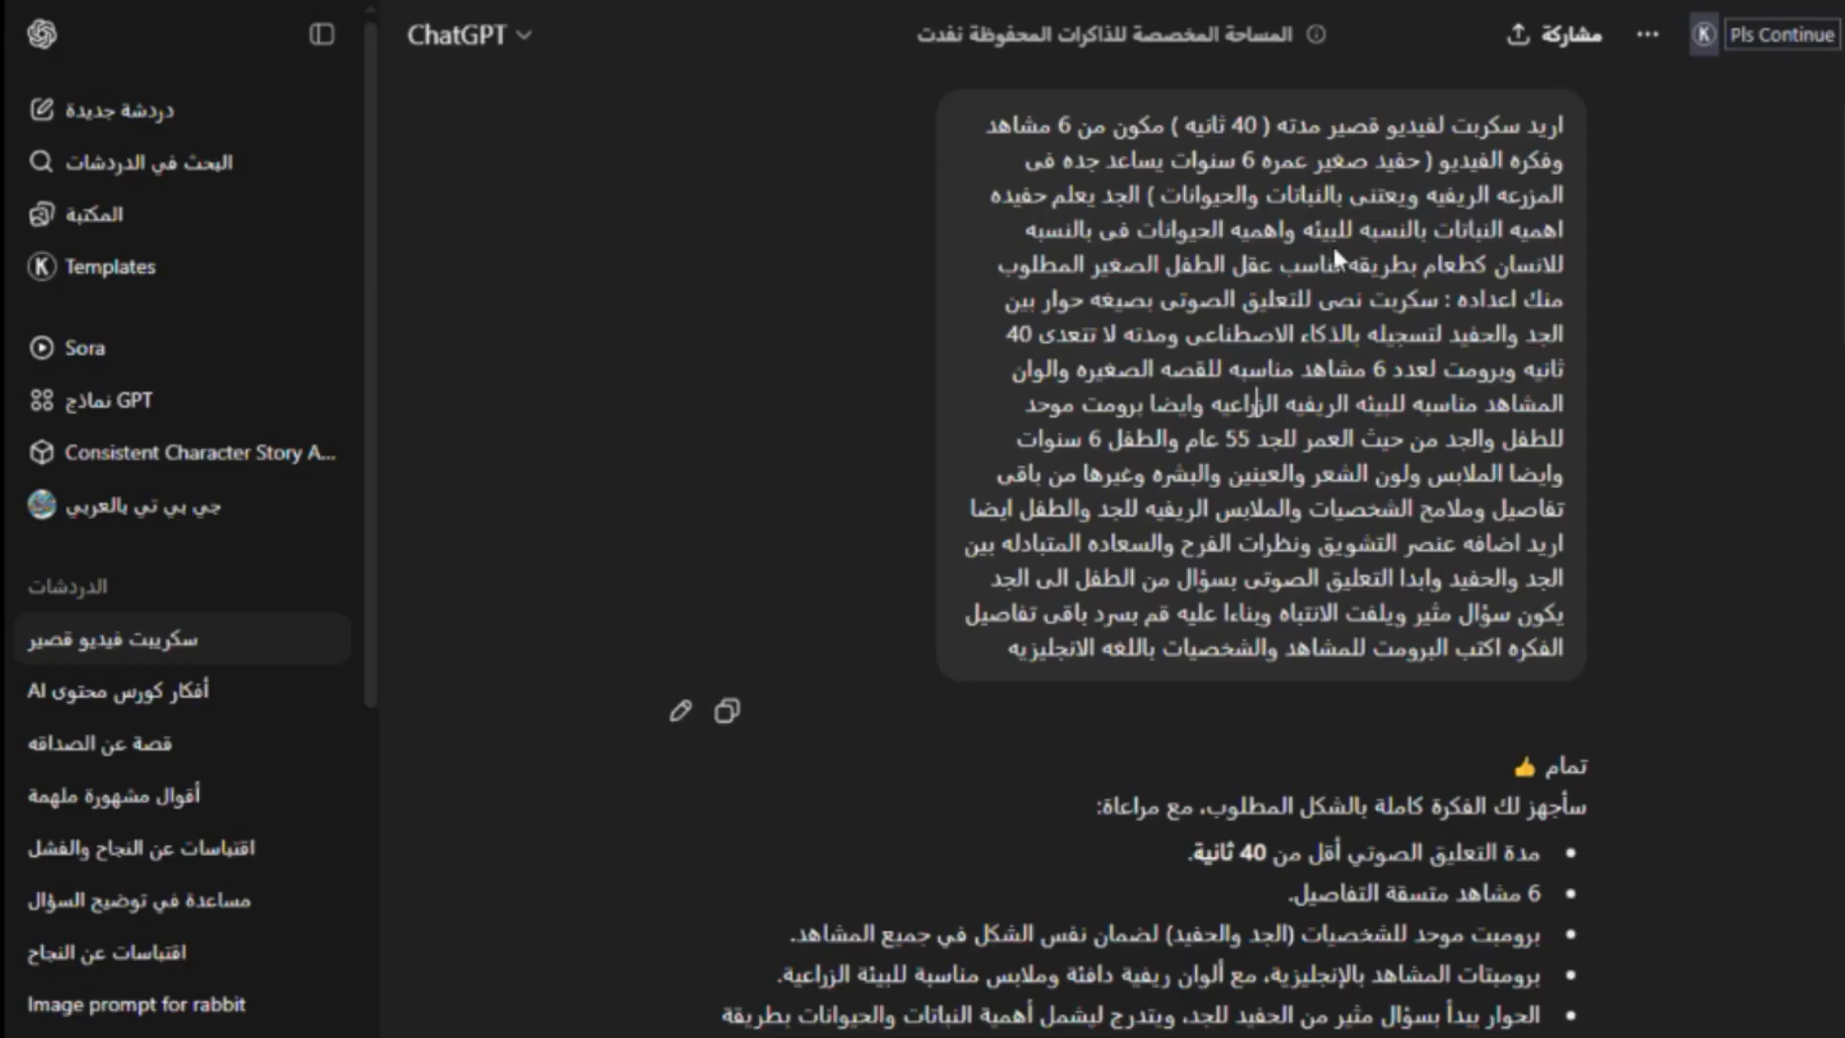
pyautogui.moveTo(1564, 122); pyautogui.dragTo(1073, 657)
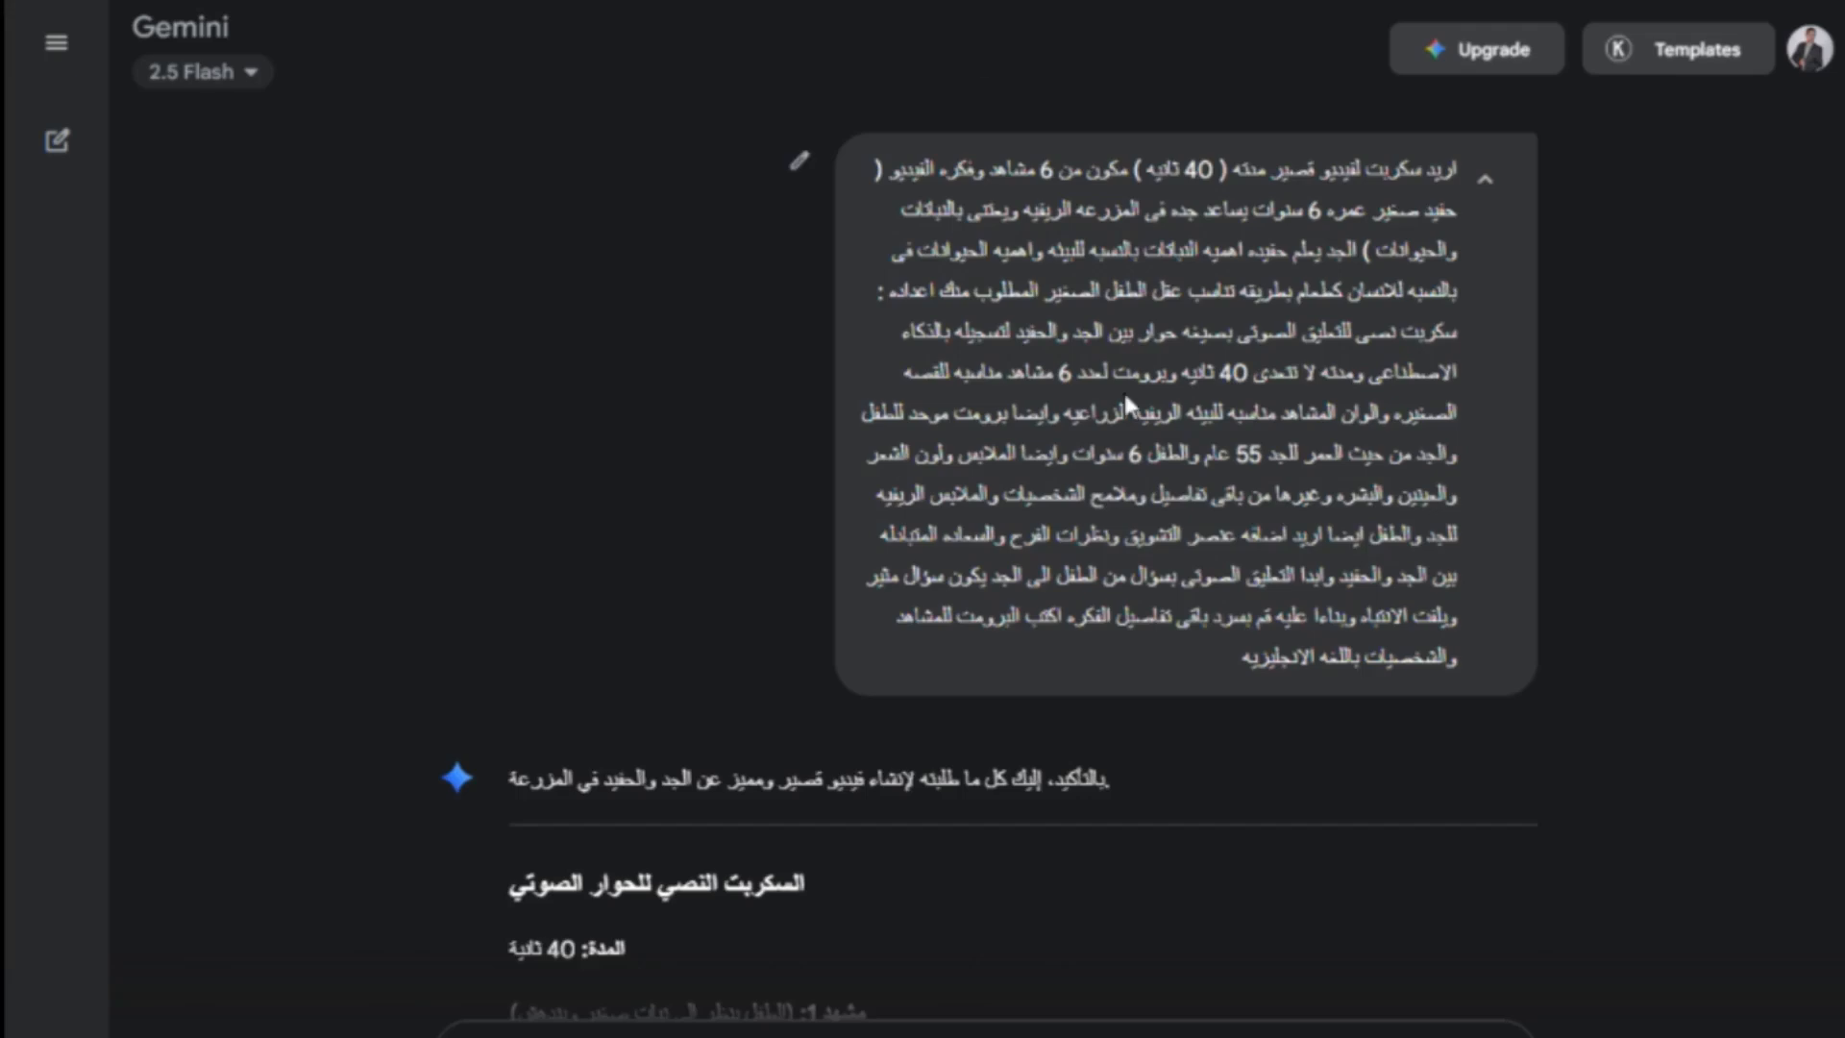
# Switch to Gemini and review its dialogue script and the English prompts for the six scenes.
pyautogui.scroll(-5, 1101, 797)
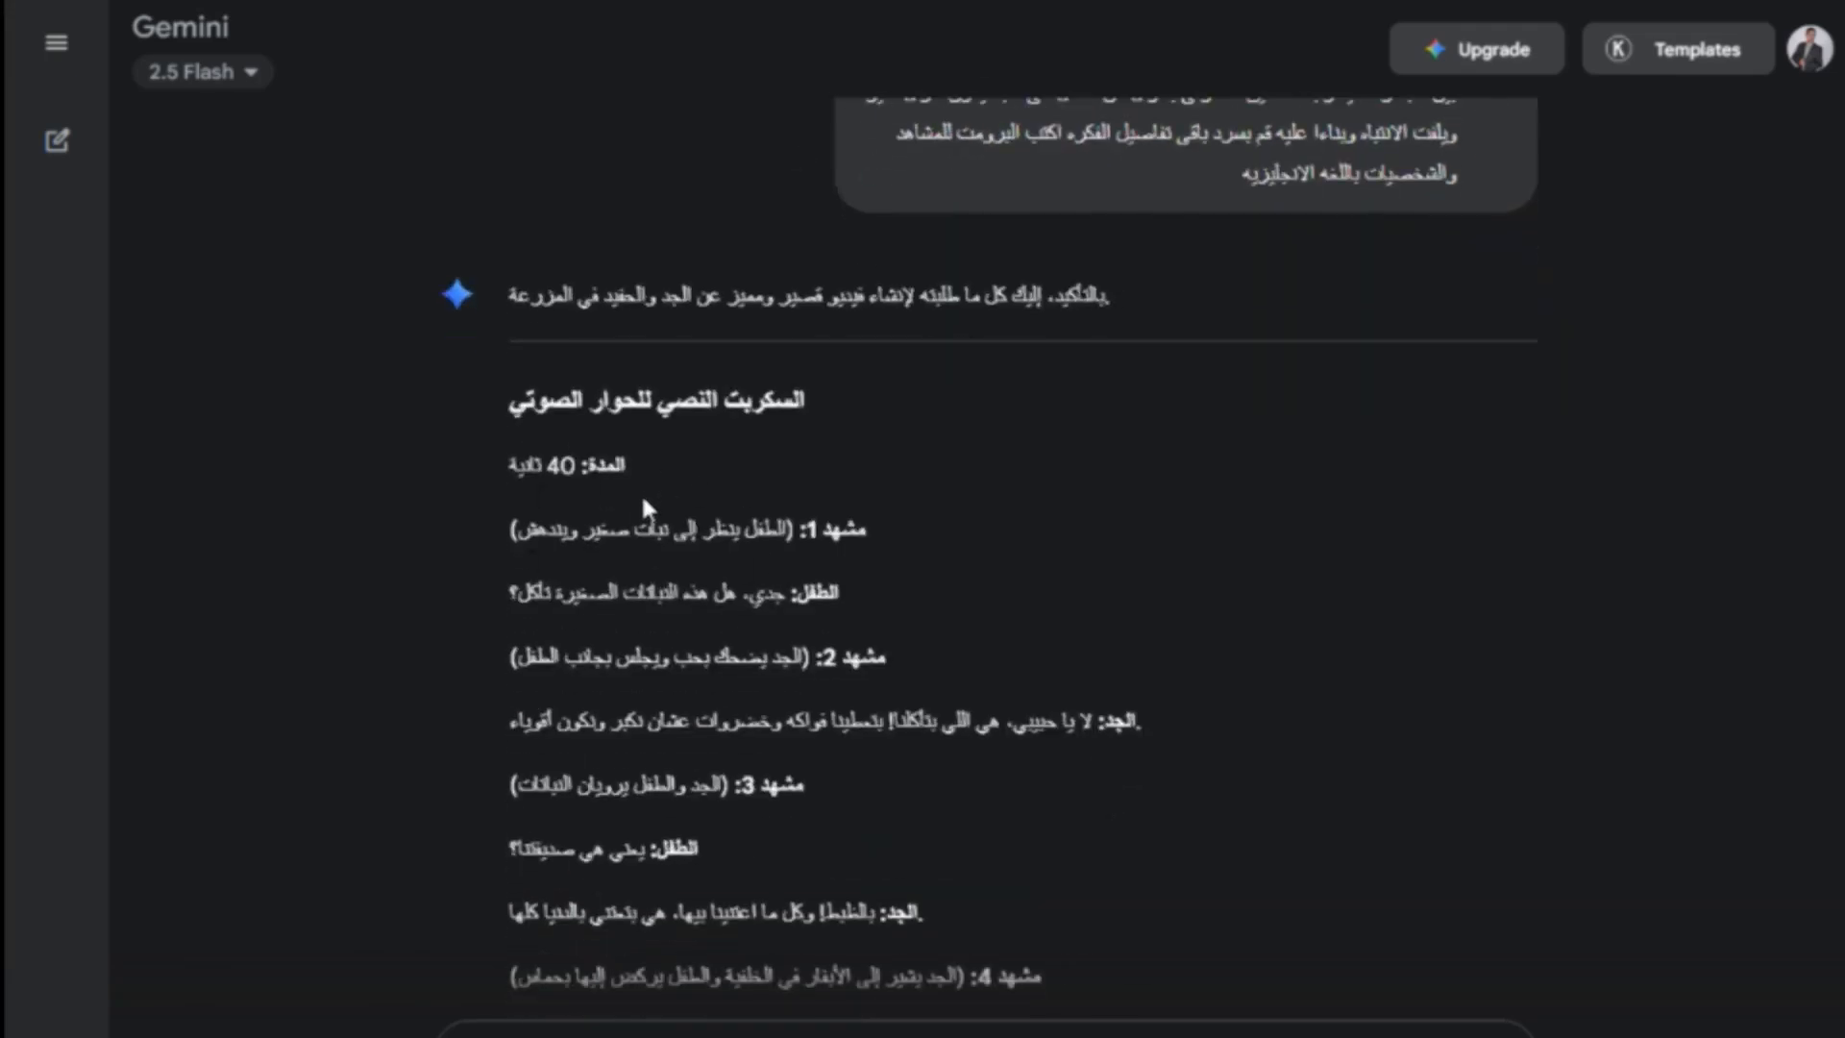
pyautogui.scroll(-3, 793, 625)
pyautogui.moveTo(795, 289); pyautogui.dragTo(618, 856)
pyautogui.scroll(-7, 644, 829)
pyautogui.scroll(-3, 644, 828)
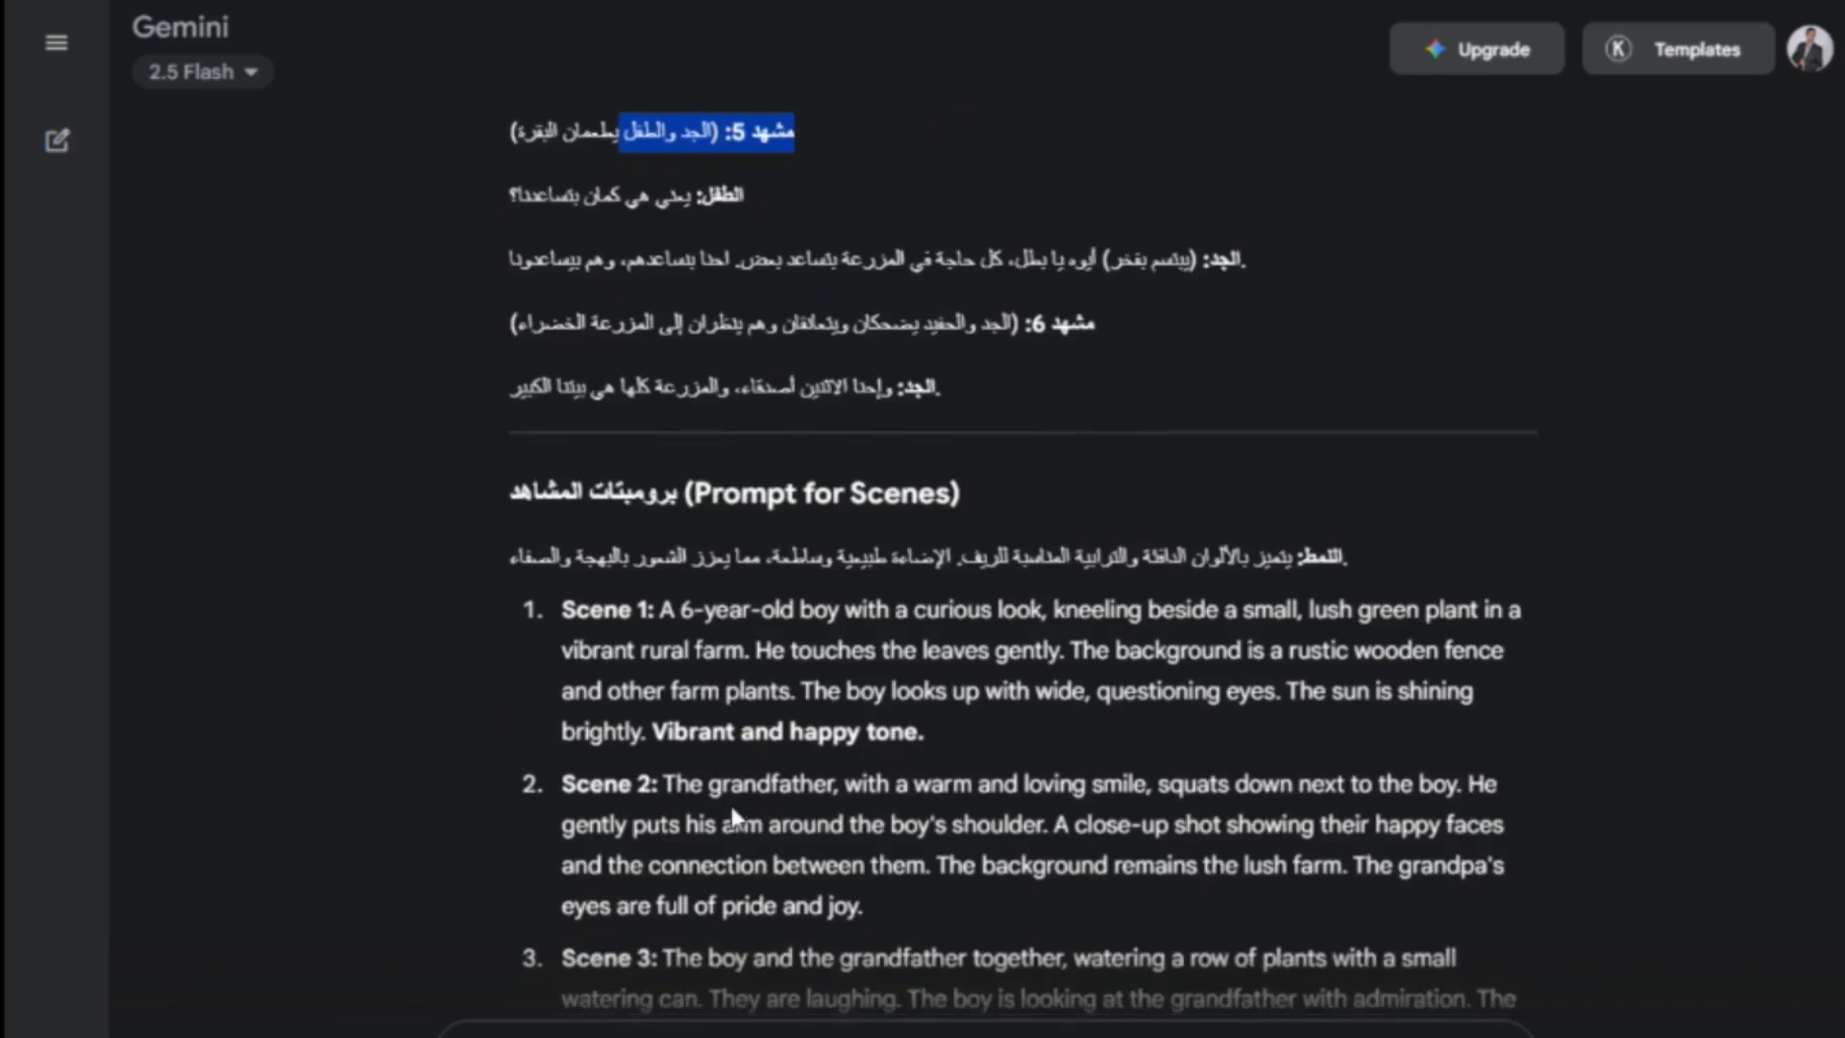
pyautogui.moveTo(562, 371); pyautogui.dragTo(867, 987)
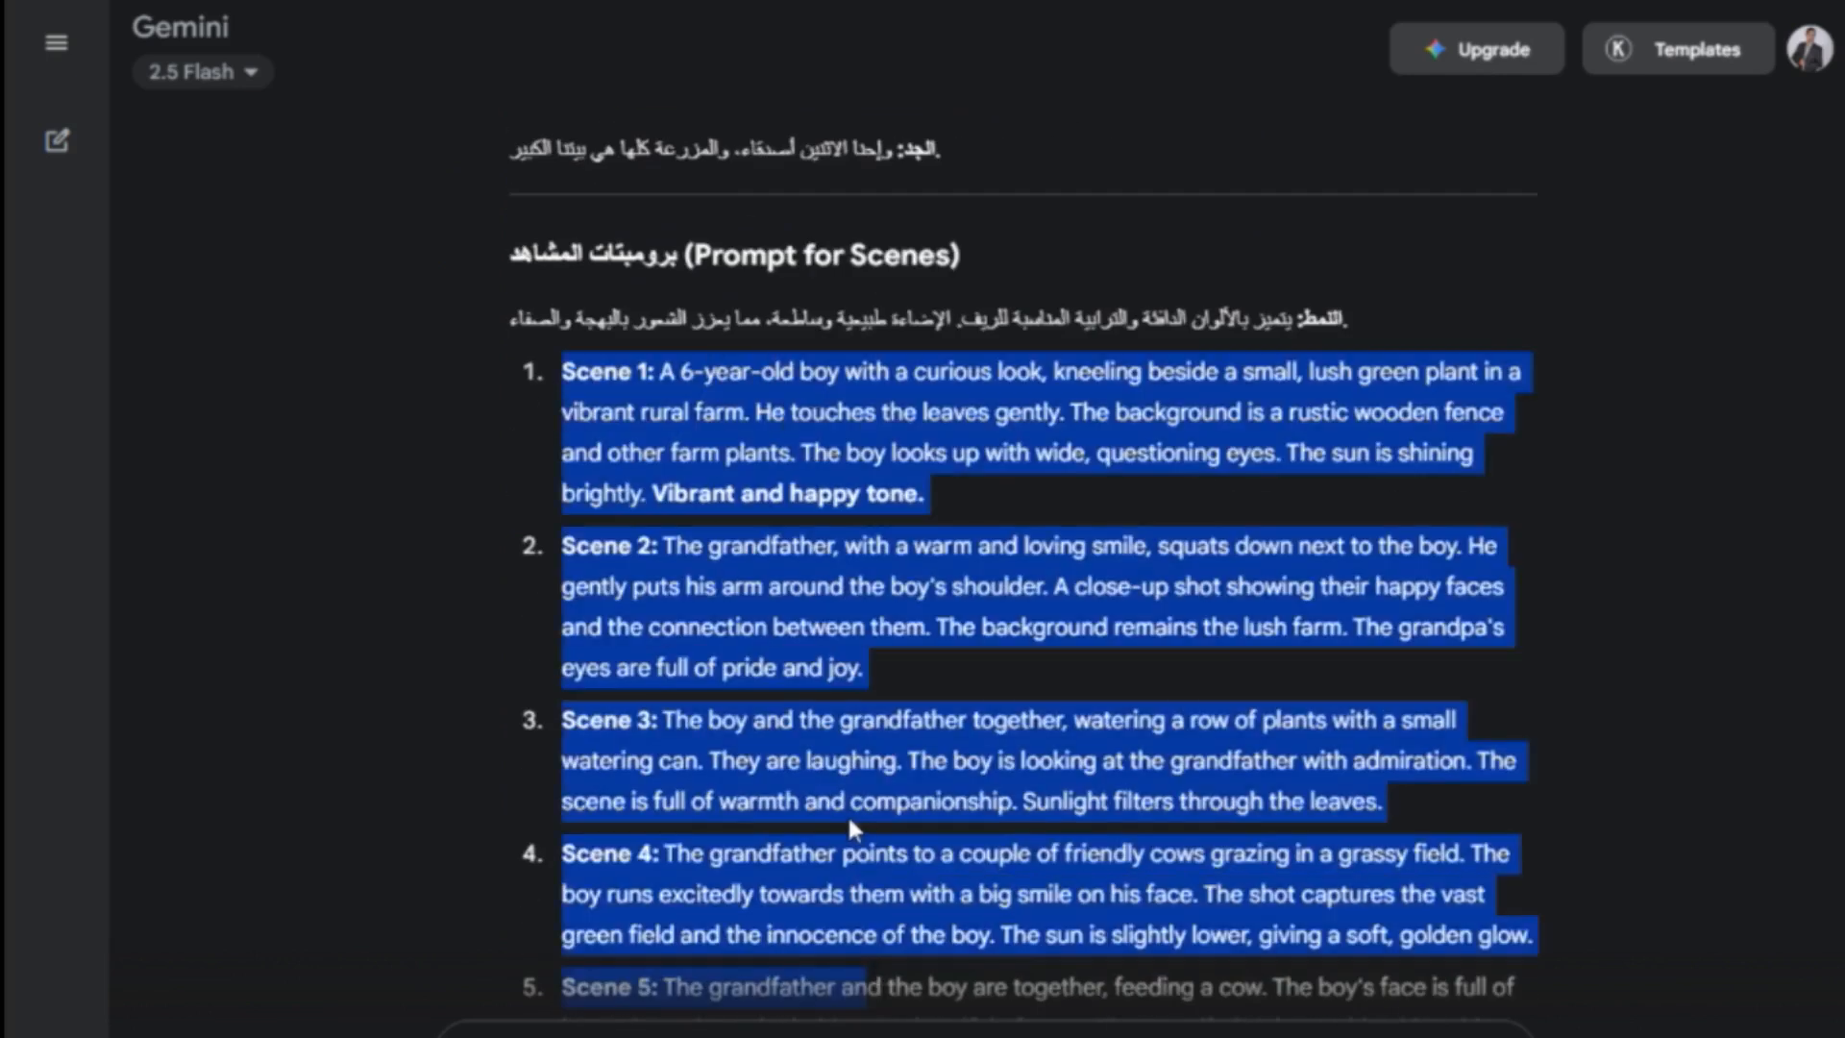
pyautogui.scroll(-7, 856, 831)
pyautogui.scroll(-2, 827, 692)
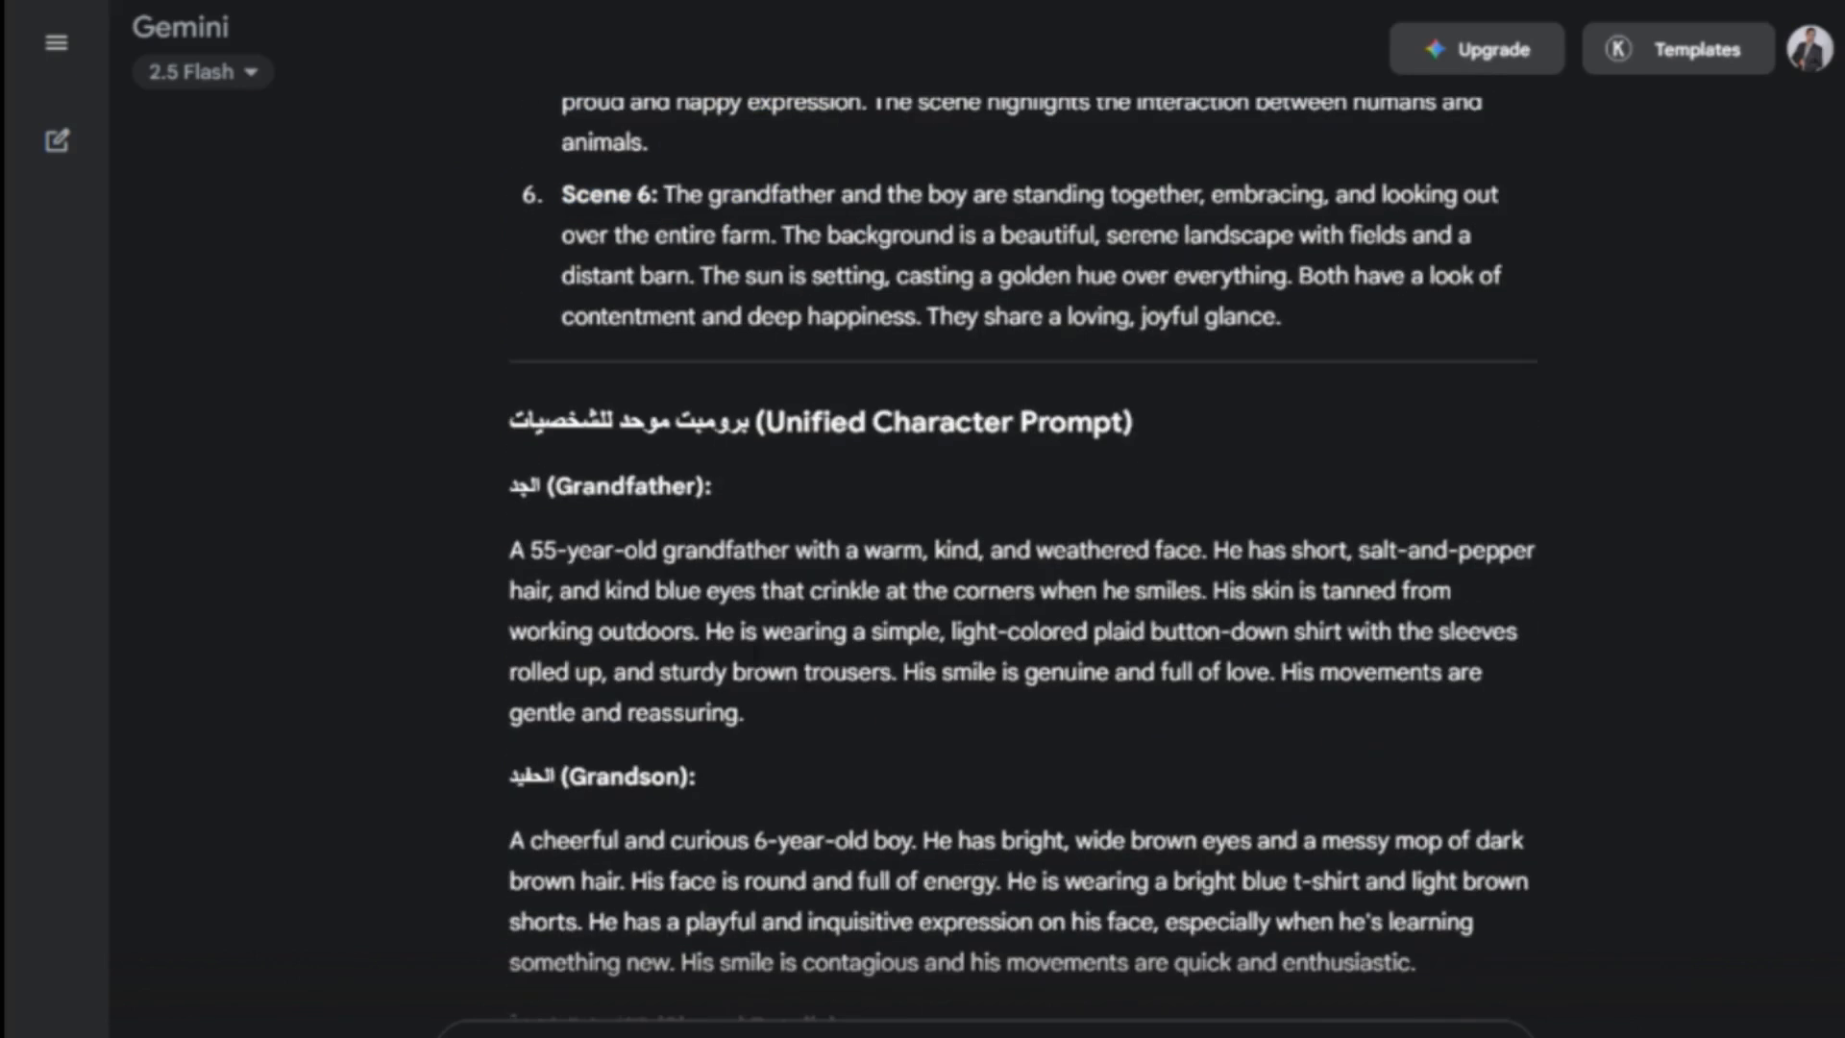
# Review Gemini's unified character prompt for the grandfather and grandson, including the shared details, and return to the start of the chat.
pyautogui.moveTo(1058, 591); pyautogui.dragTo(1096, 591)
pyautogui.click(673, 672)
pyautogui.scroll(-2, 830, 849)
pyautogui.scroll(-1, 830, 850)
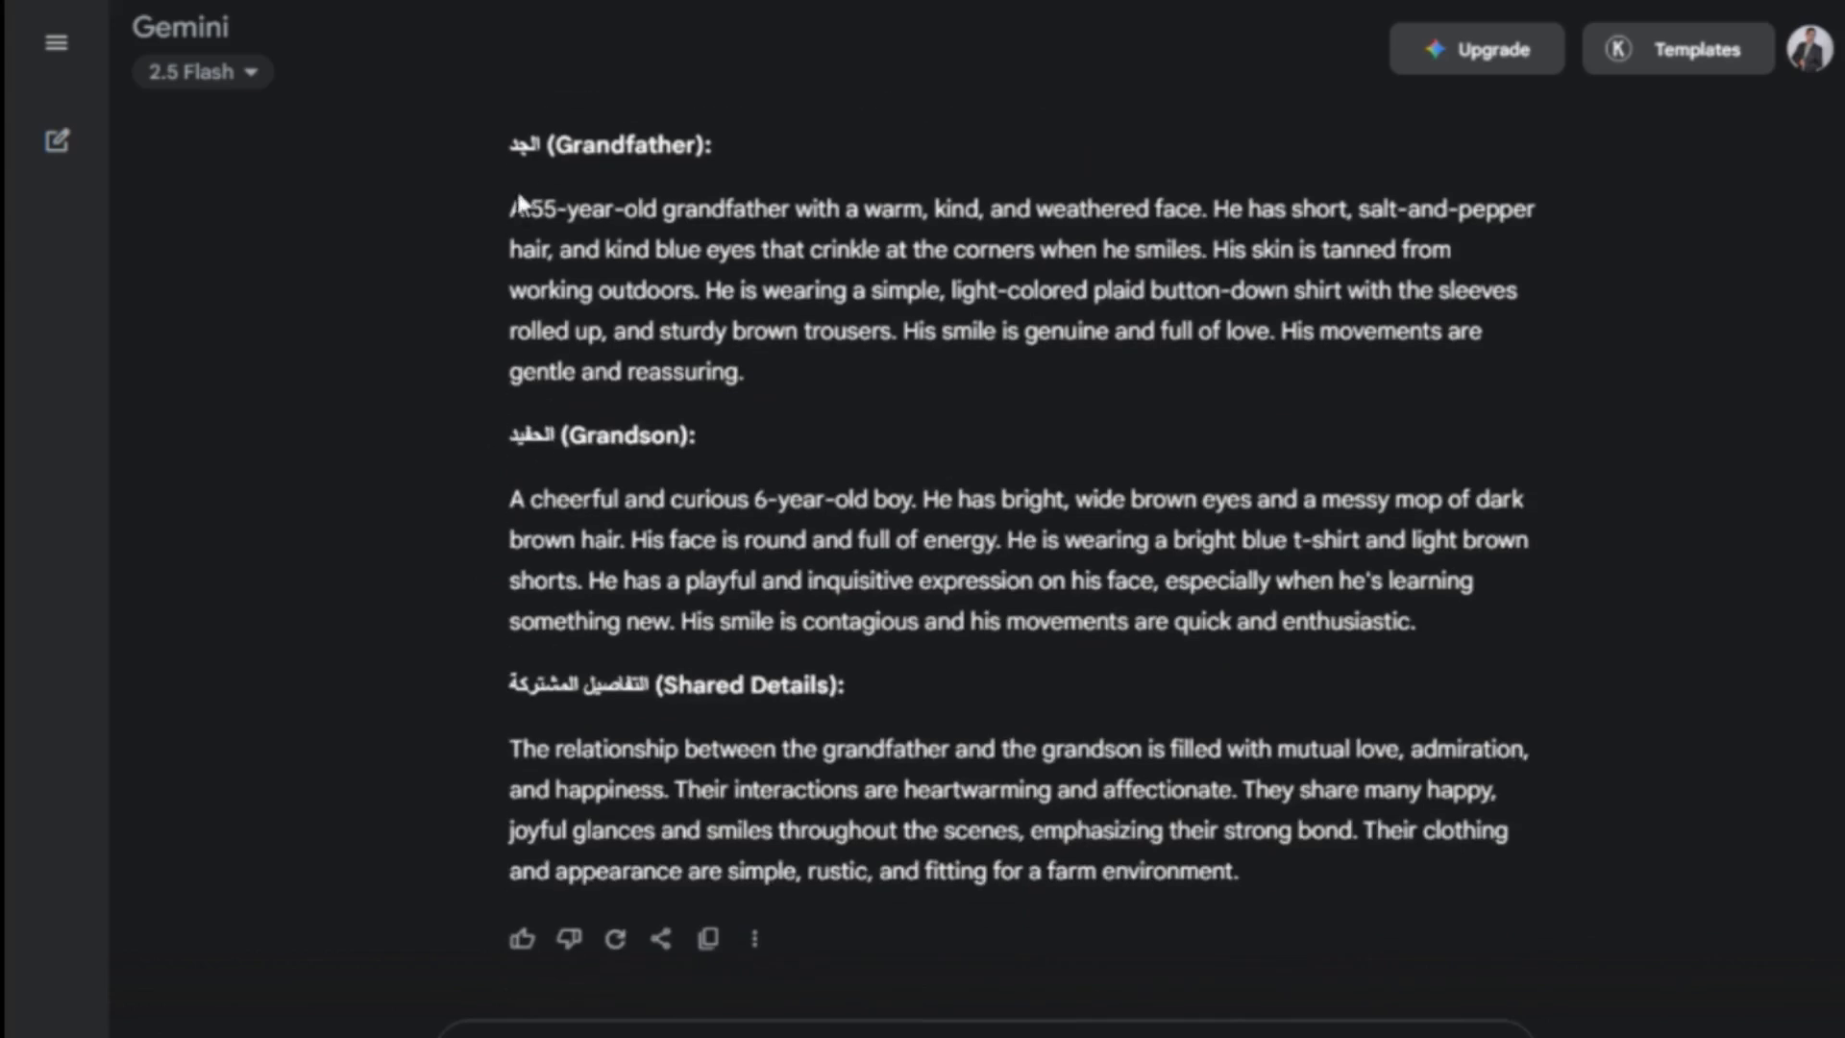
pyautogui.moveTo(651, 687); pyautogui.dragTo(482, 700)
pyautogui.click(670, 790)
pyautogui.scroll(9, 962, 777)
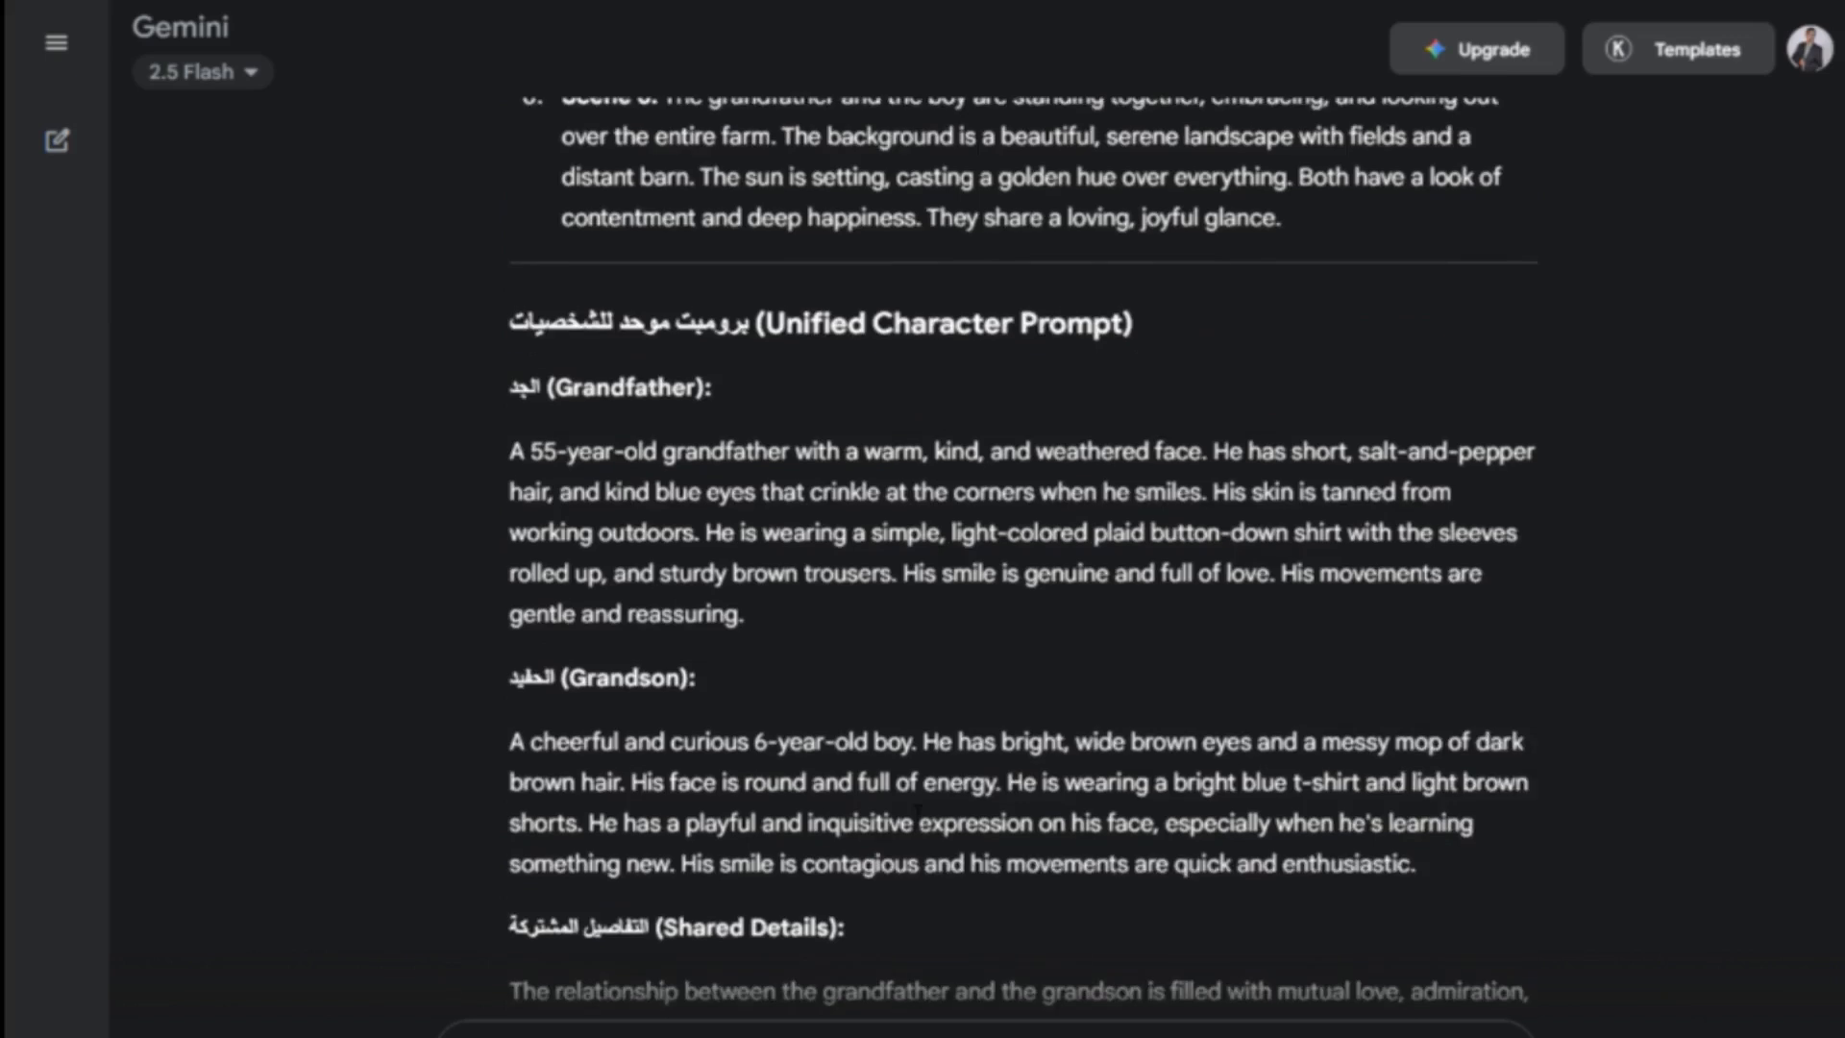
pyautogui.scroll(12, 962, 778)
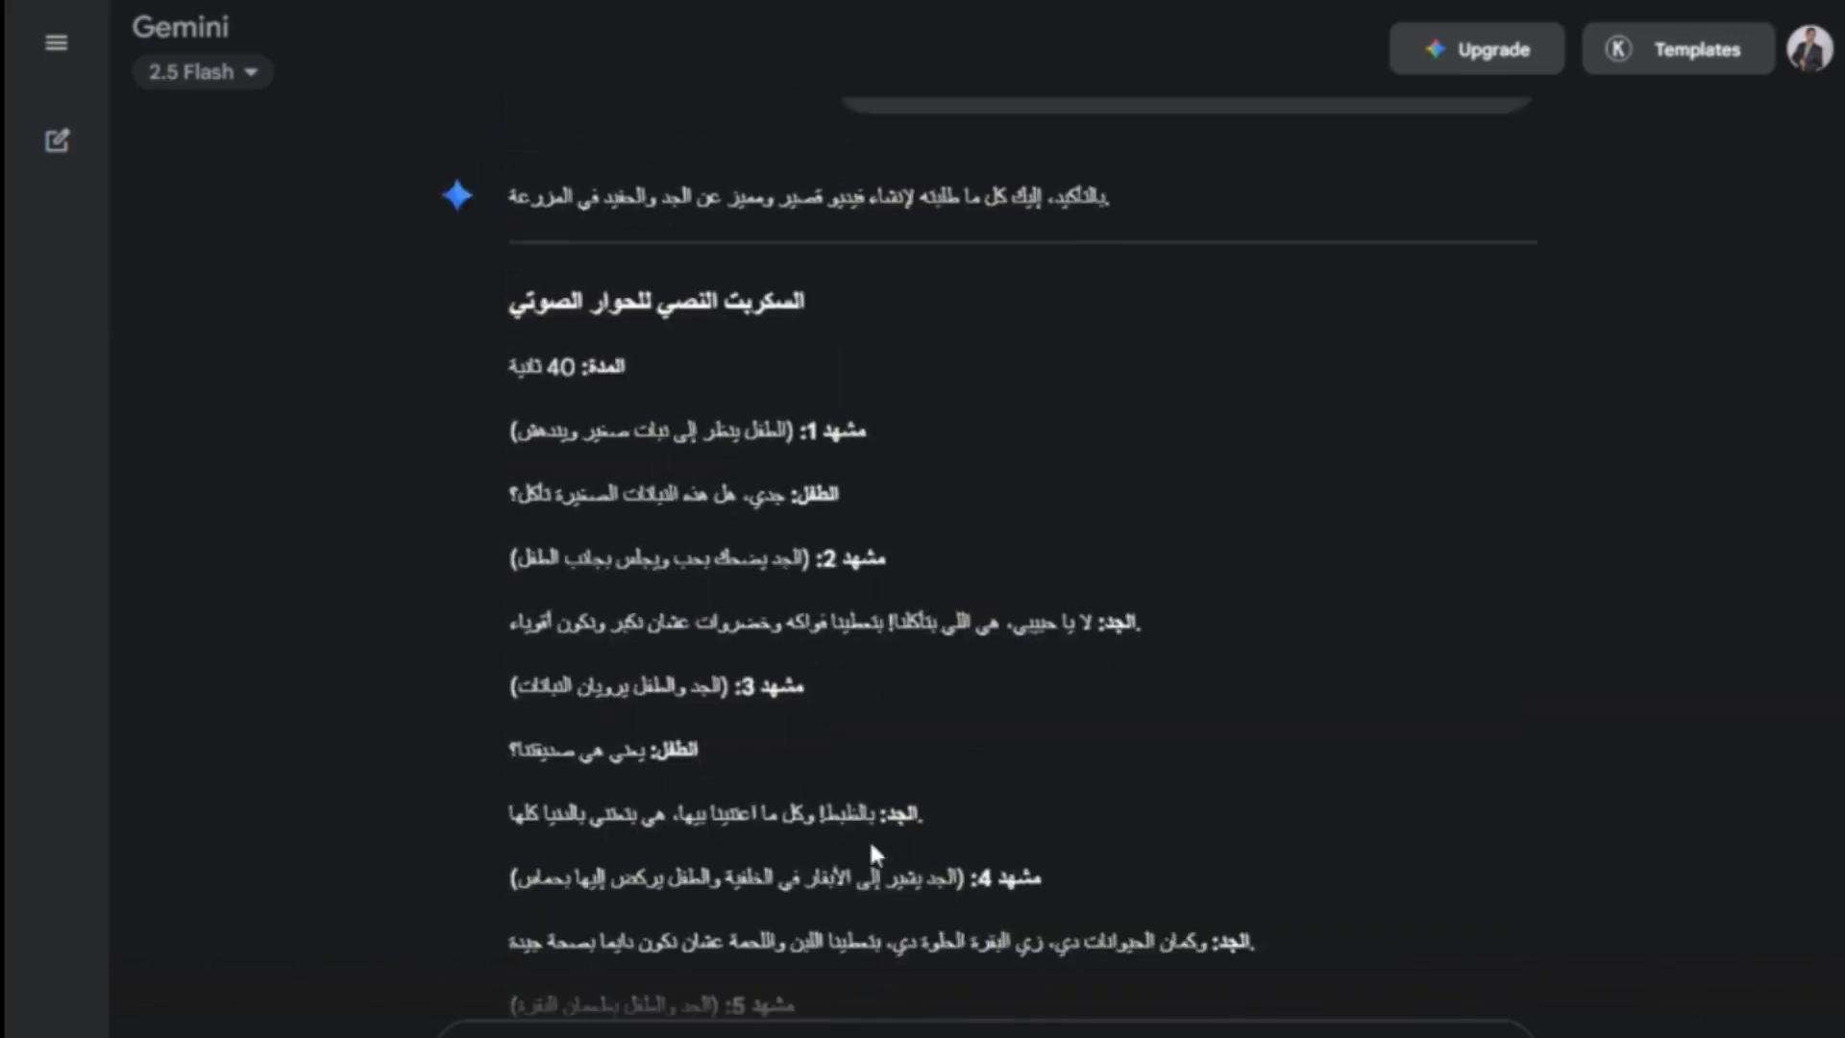
pyautogui.scroll(5, 910, 598)
pyautogui.scroll(3, 910, 598)
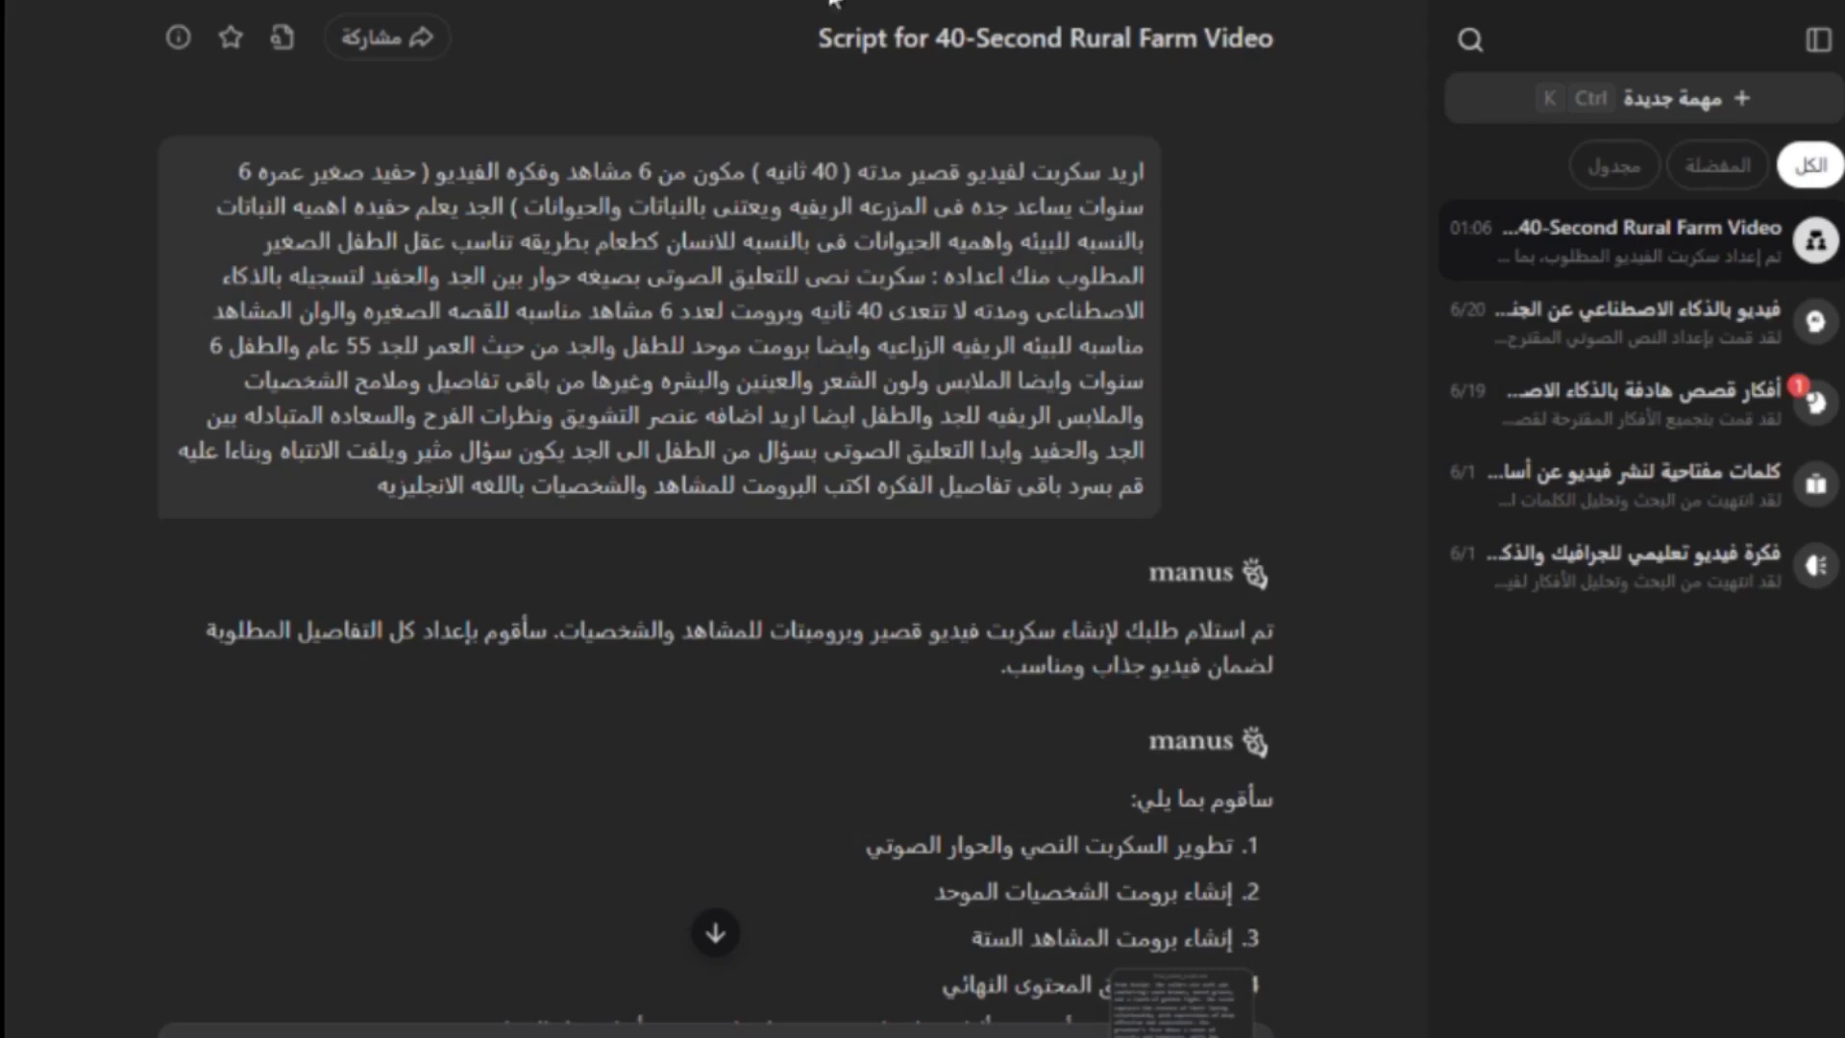
# Switch to Manus and examine the submitted prompt, the task plan and the progress of the script and prompt files.
pyautogui.moveTo(1150, 159); pyautogui.dragTo(273, 526)
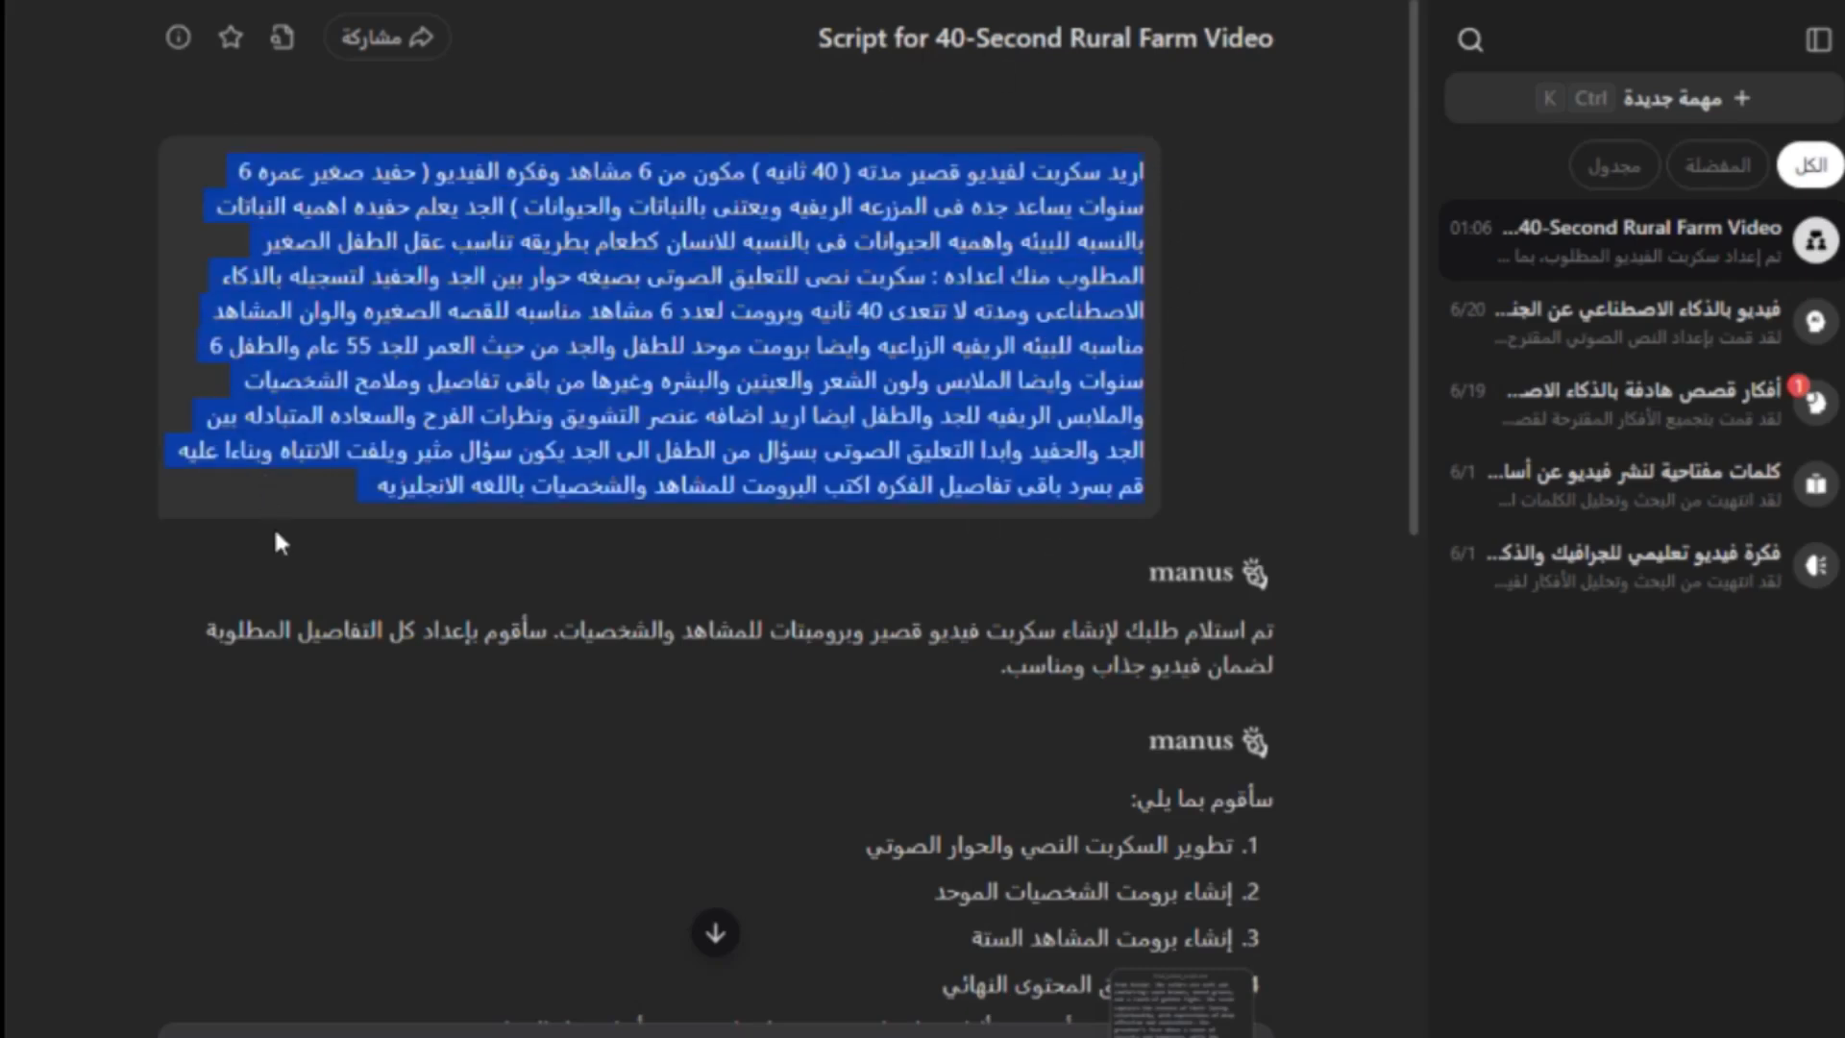
pyautogui.click(1376, 665)
pyautogui.scroll(-2, 1250, 577)
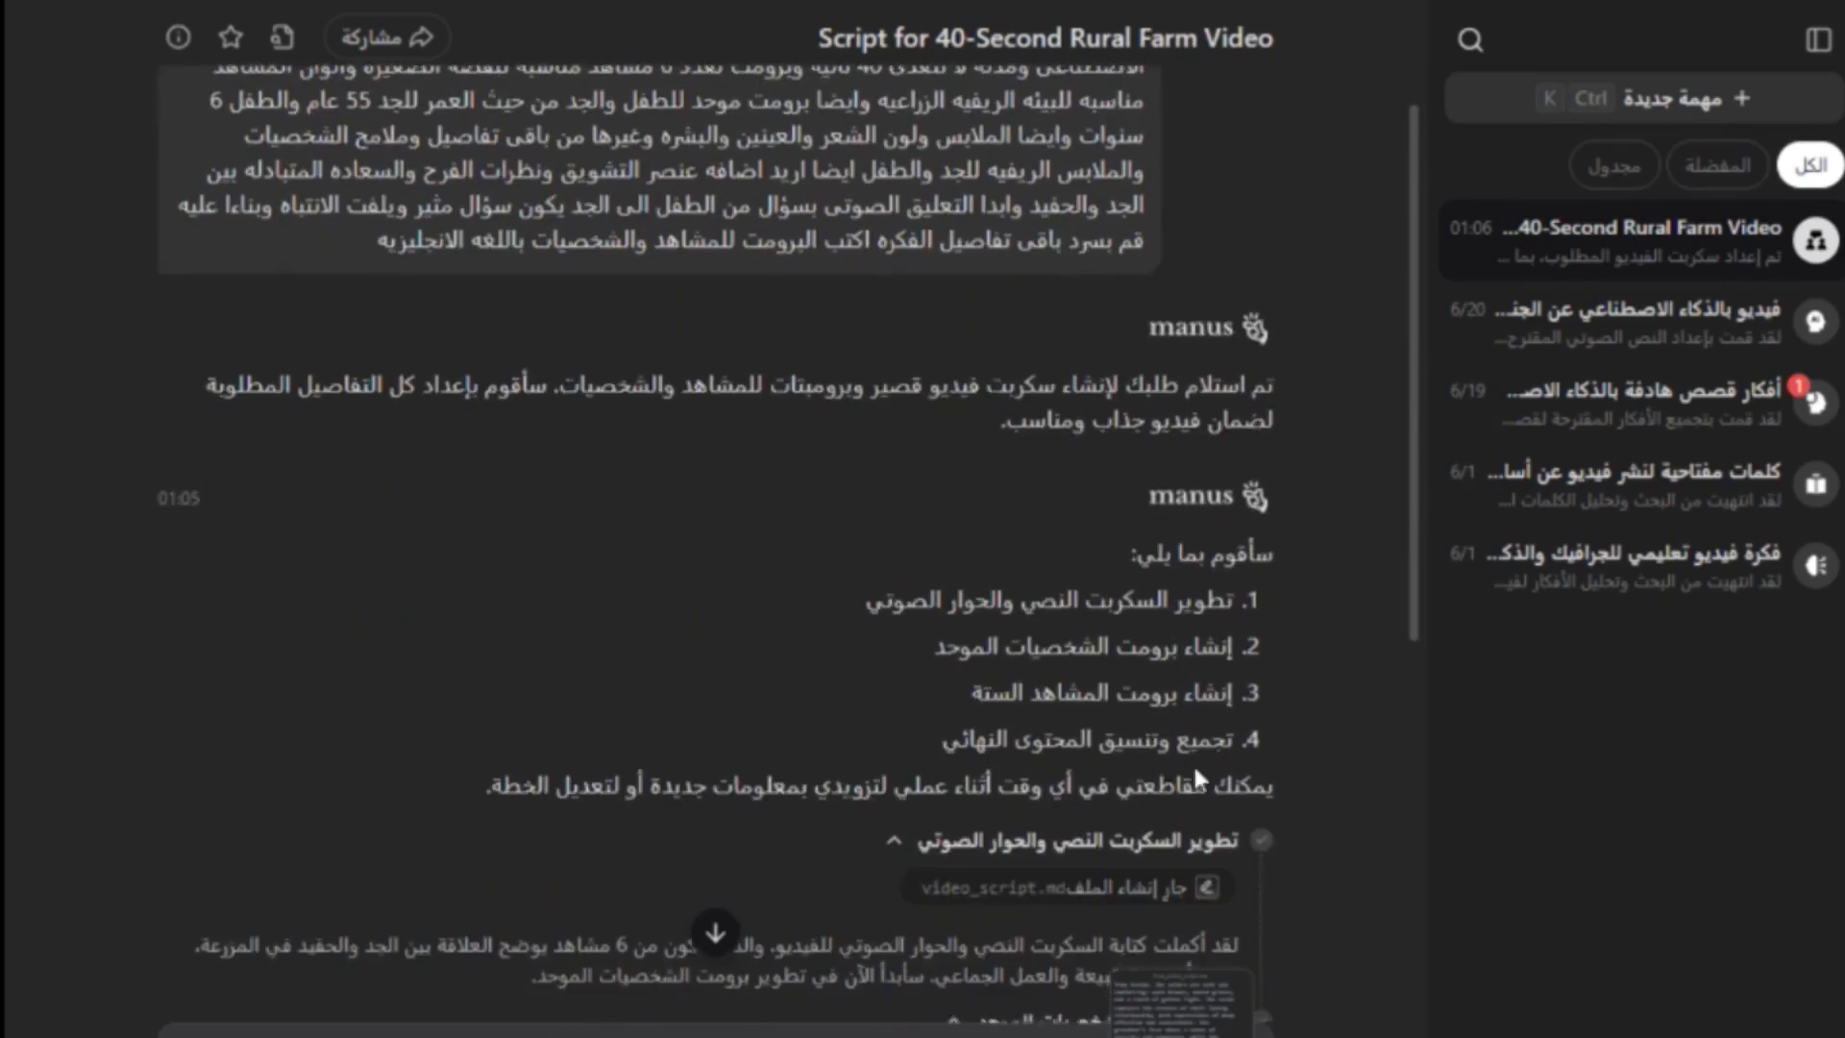
pyautogui.scroll(-6, 1192, 763)
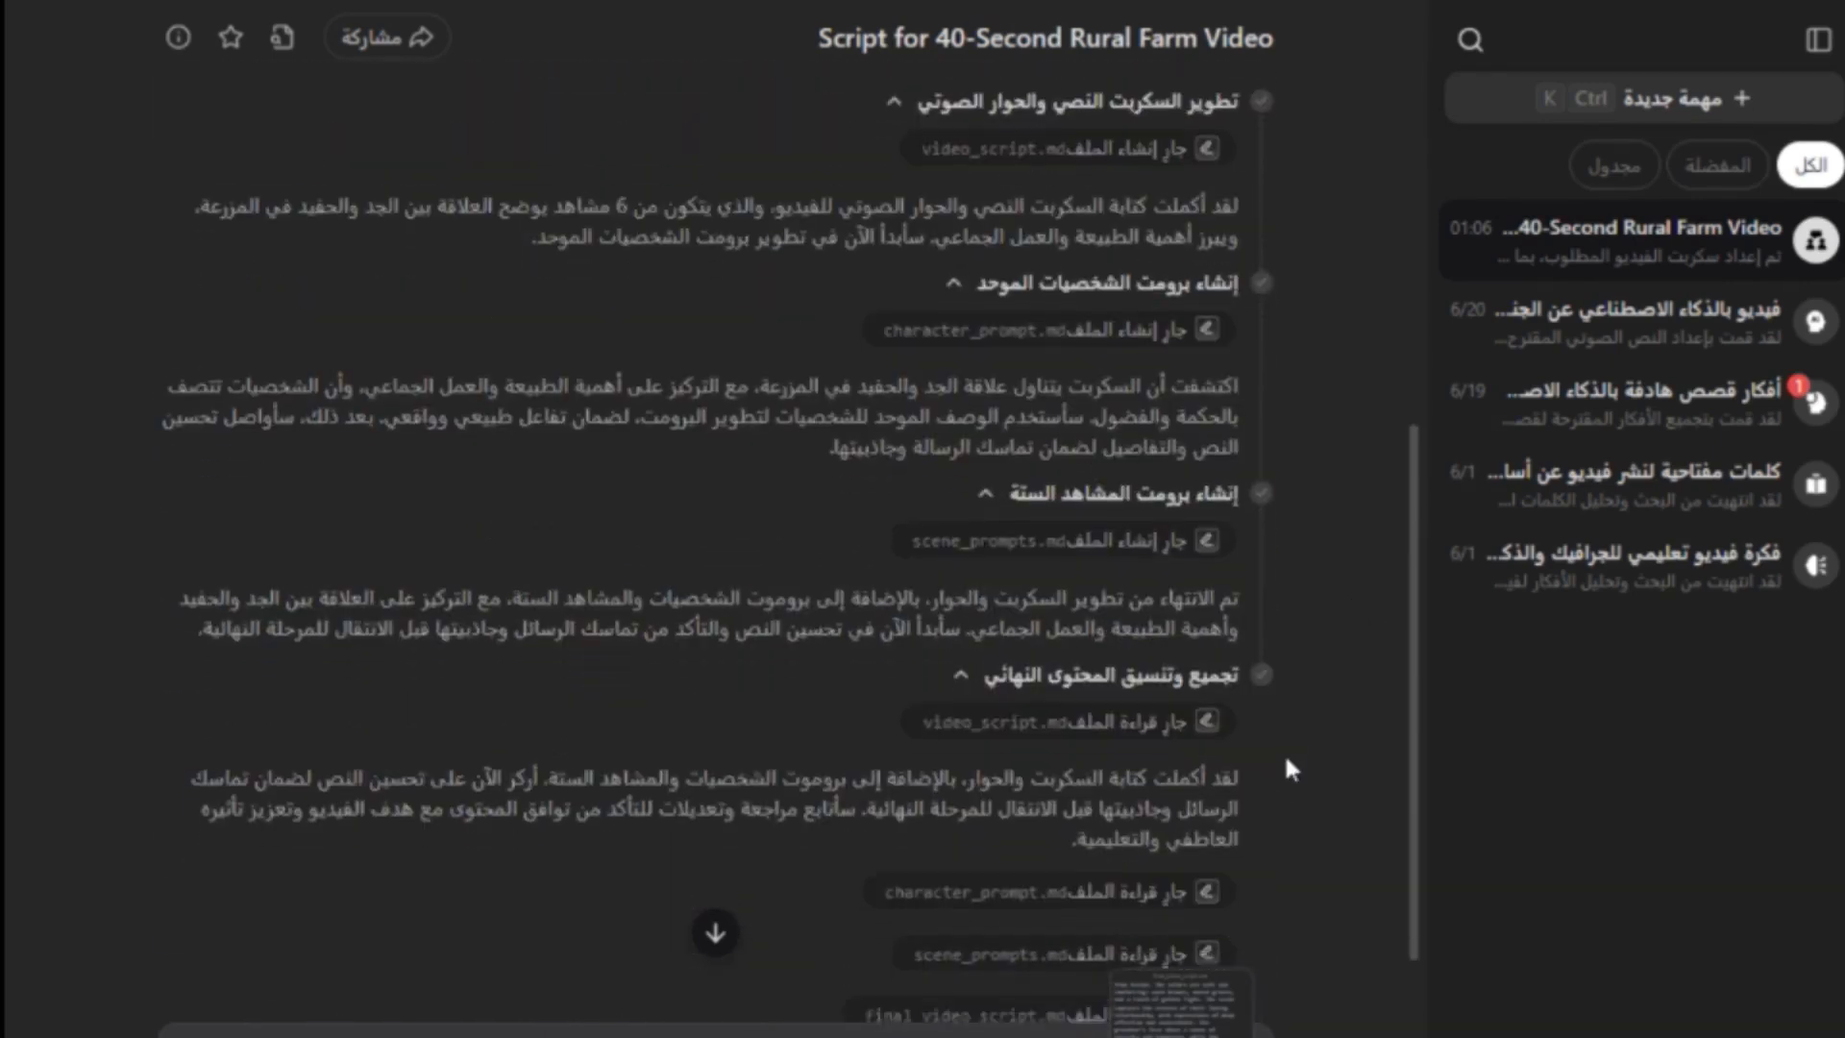
pyautogui.scroll(-6, 1291, 769)
pyautogui.scroll(8, 1282, 752)
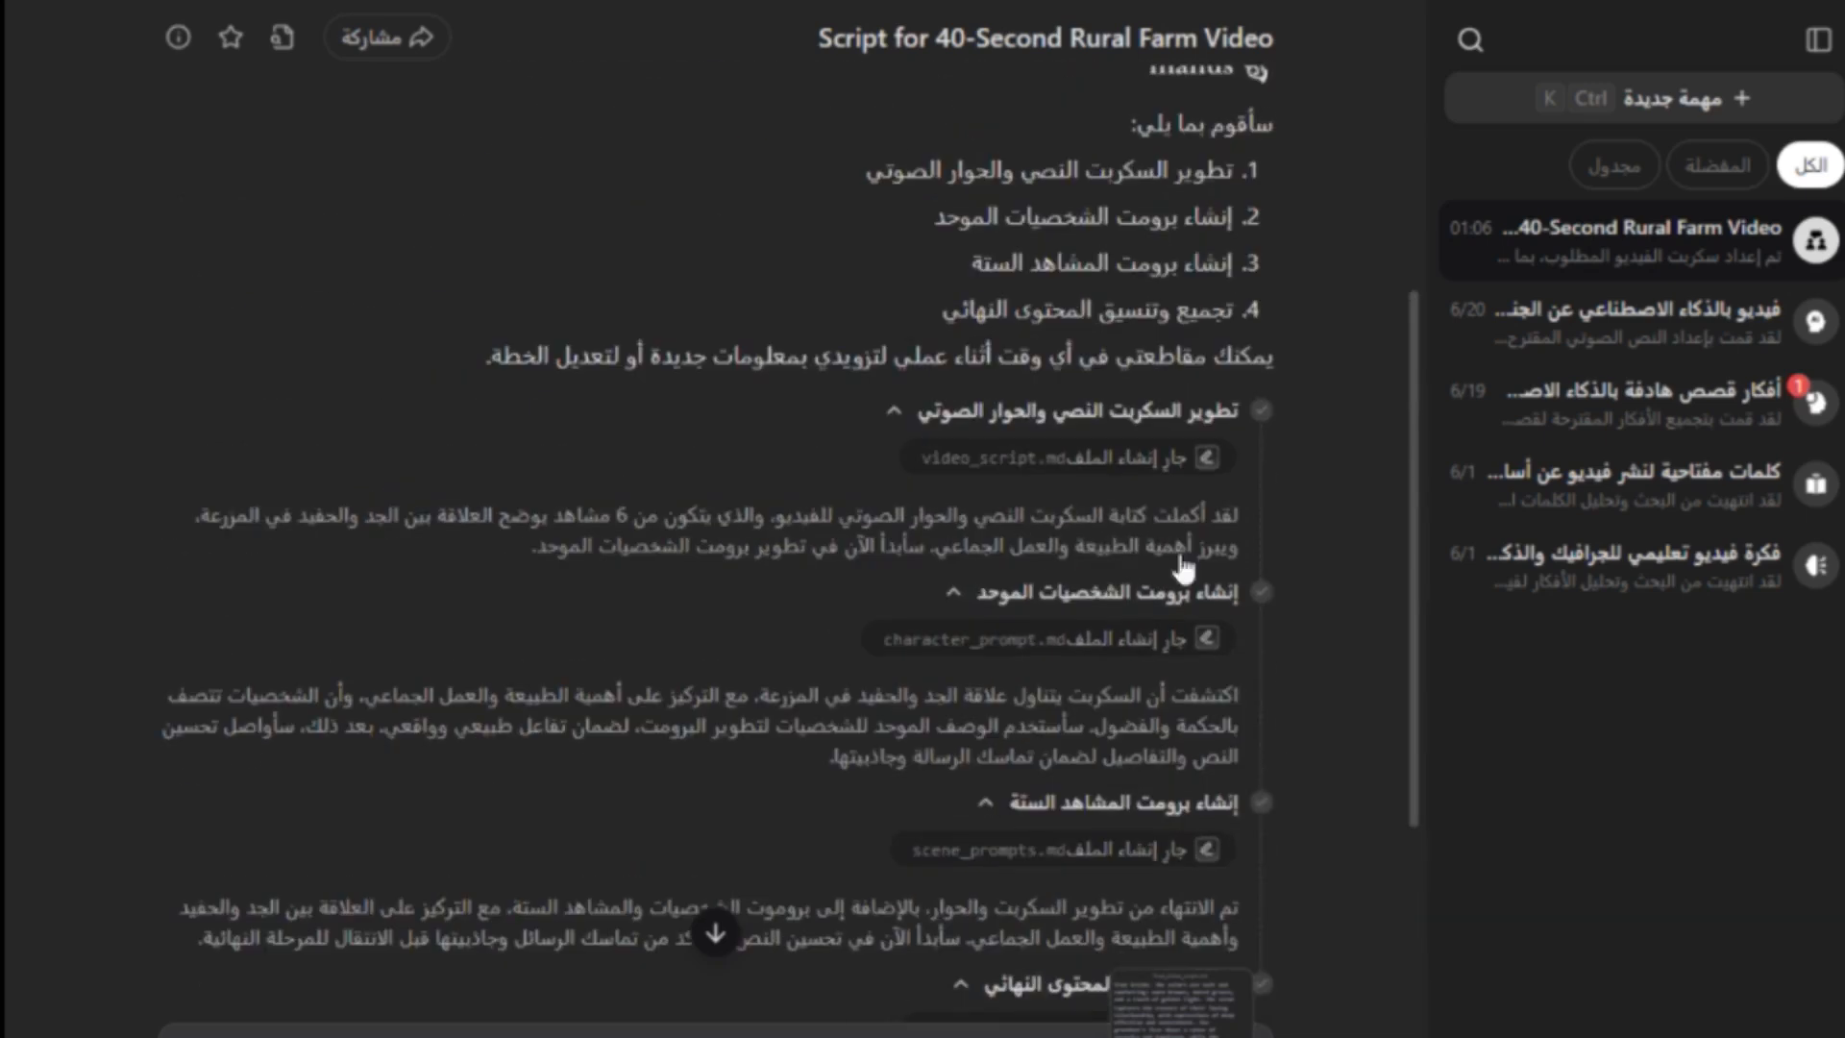
pyautogui.scroll(-6, 1124, 729)
pyautogui.scroll(4, 1176, 700)
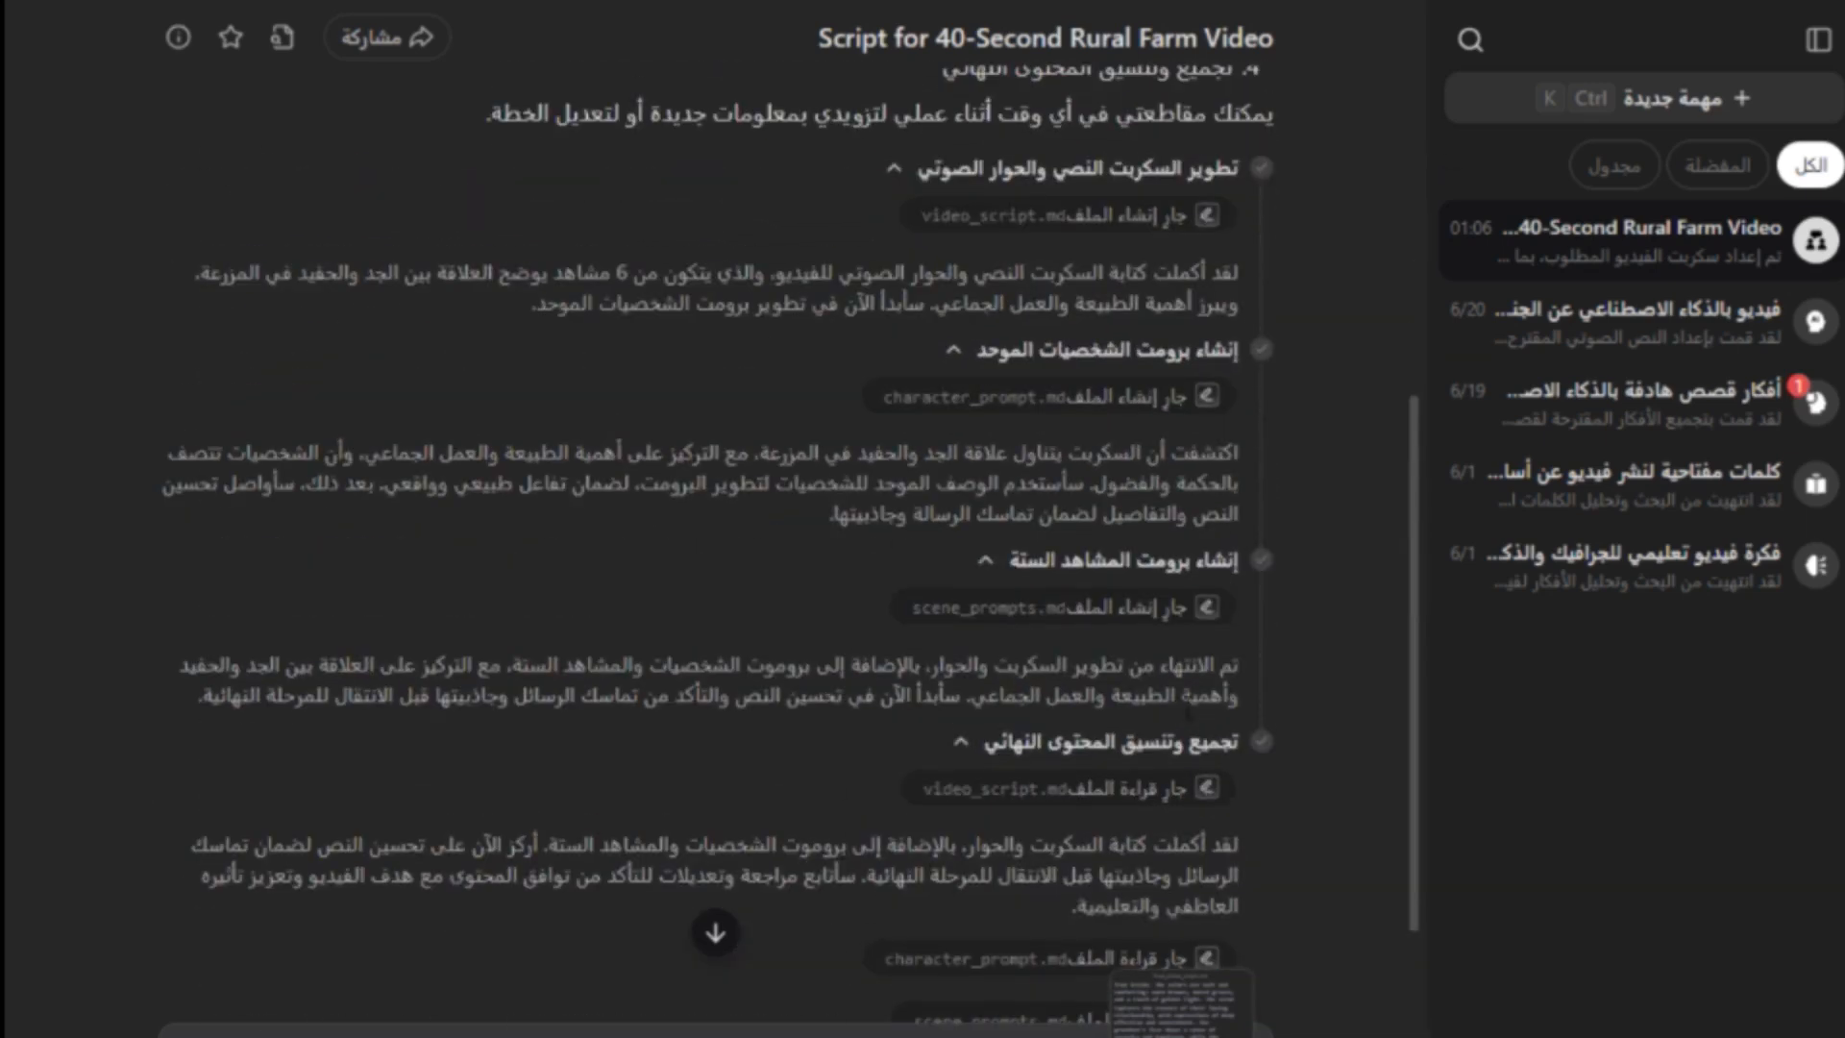
pyautogui.scroll(6, 1208, 740)
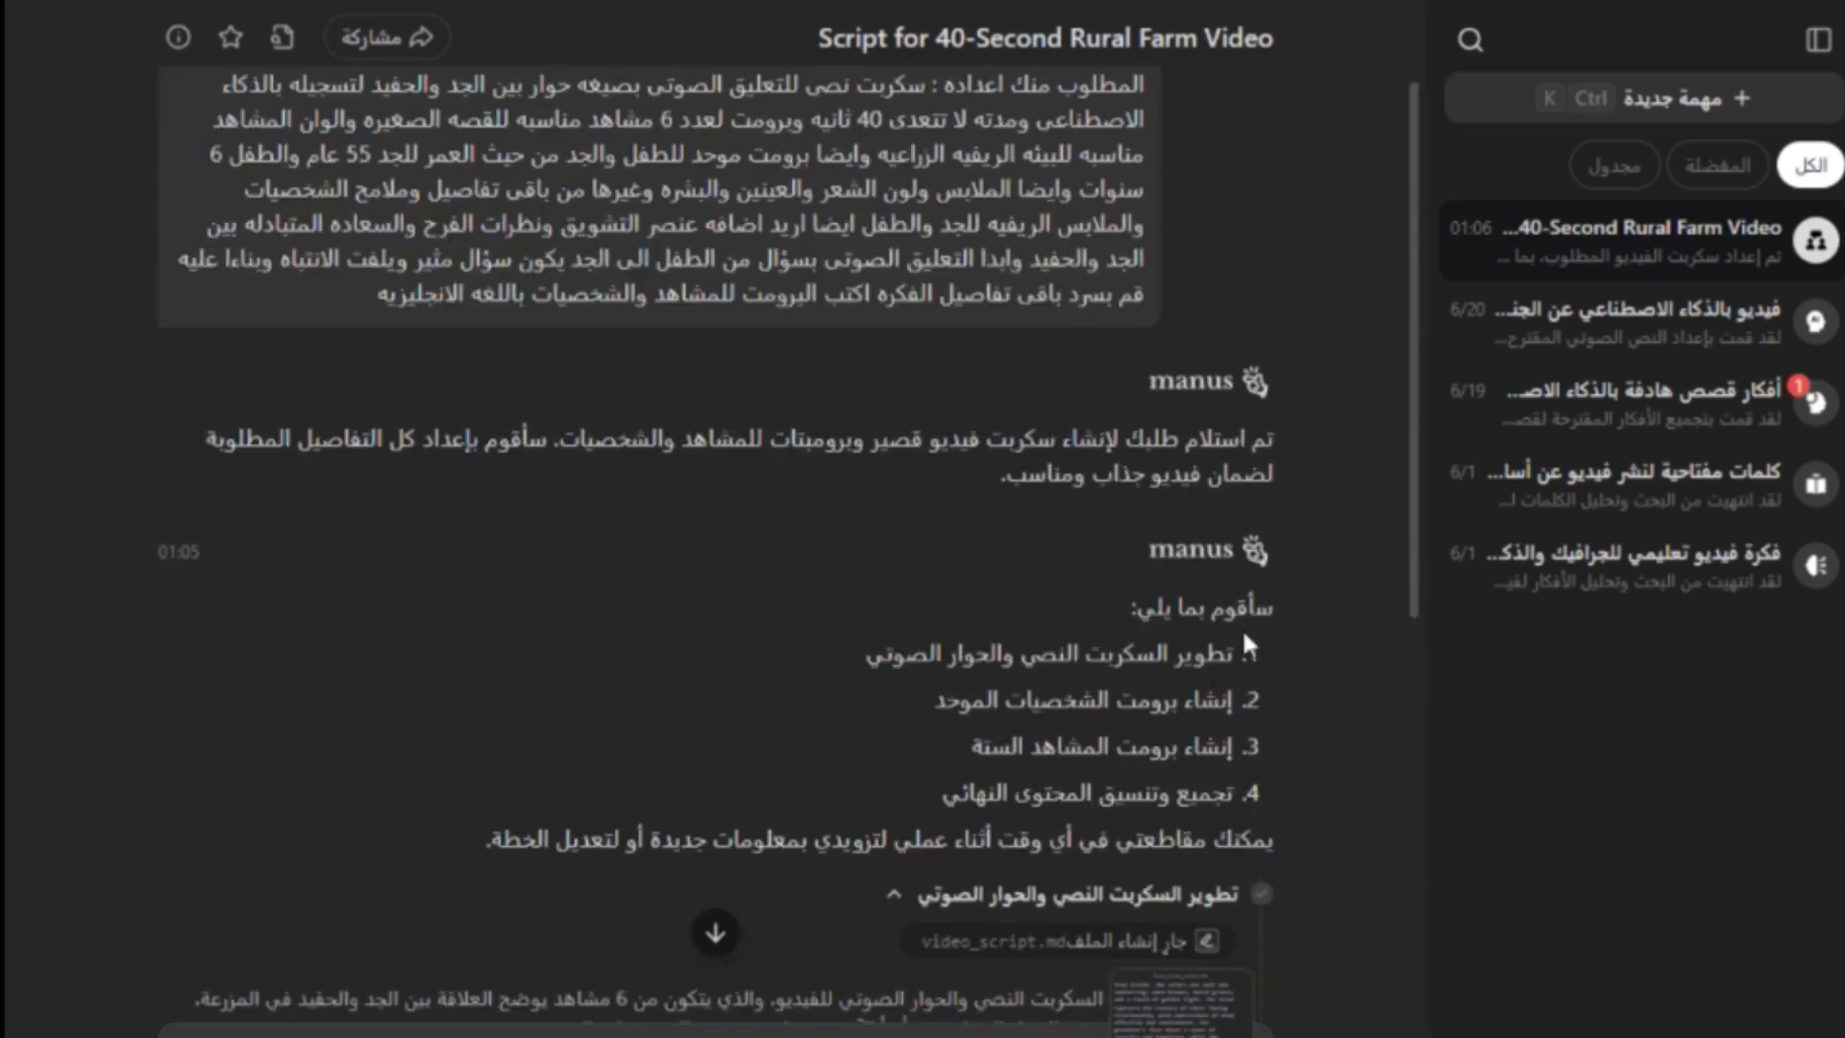
# Open the سكربت فيديو المزرعة document delivered at the end of the Manus task.
pyautogui.scroll(-2, 1294, 756)
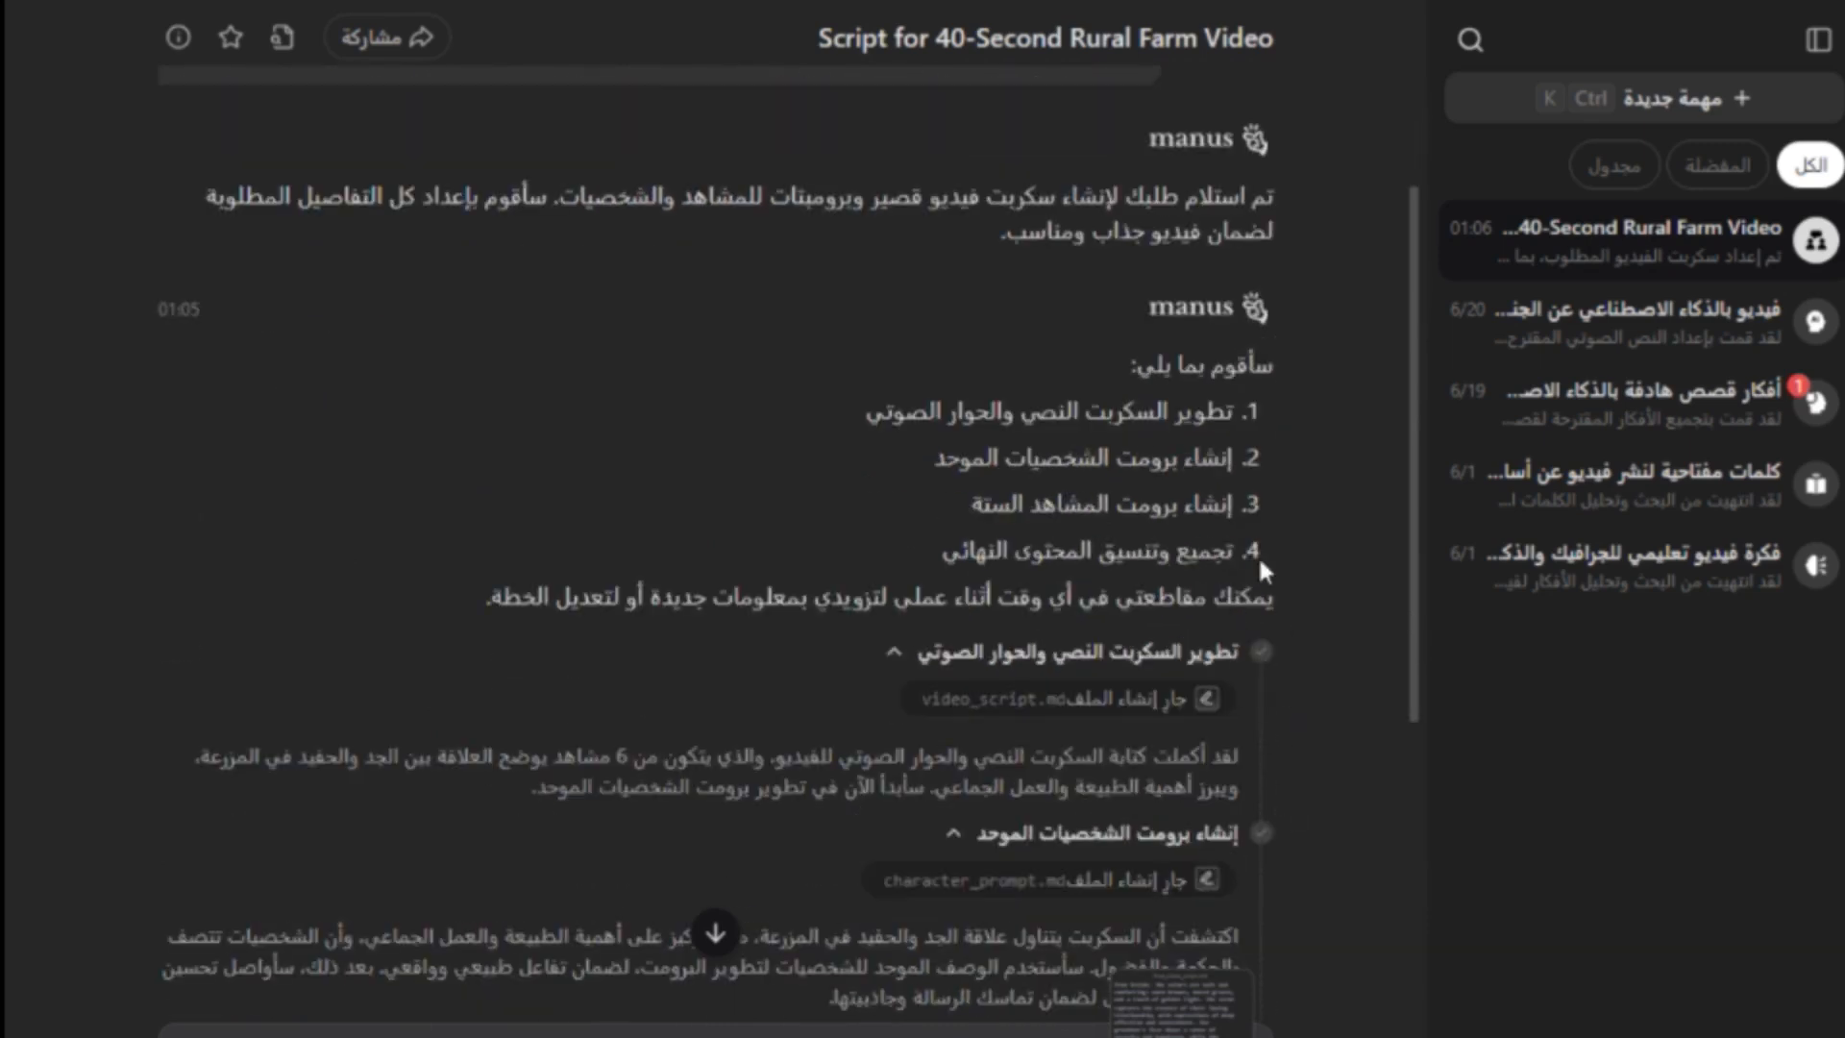
pyautogui.scroll(-4, 1279, 663)
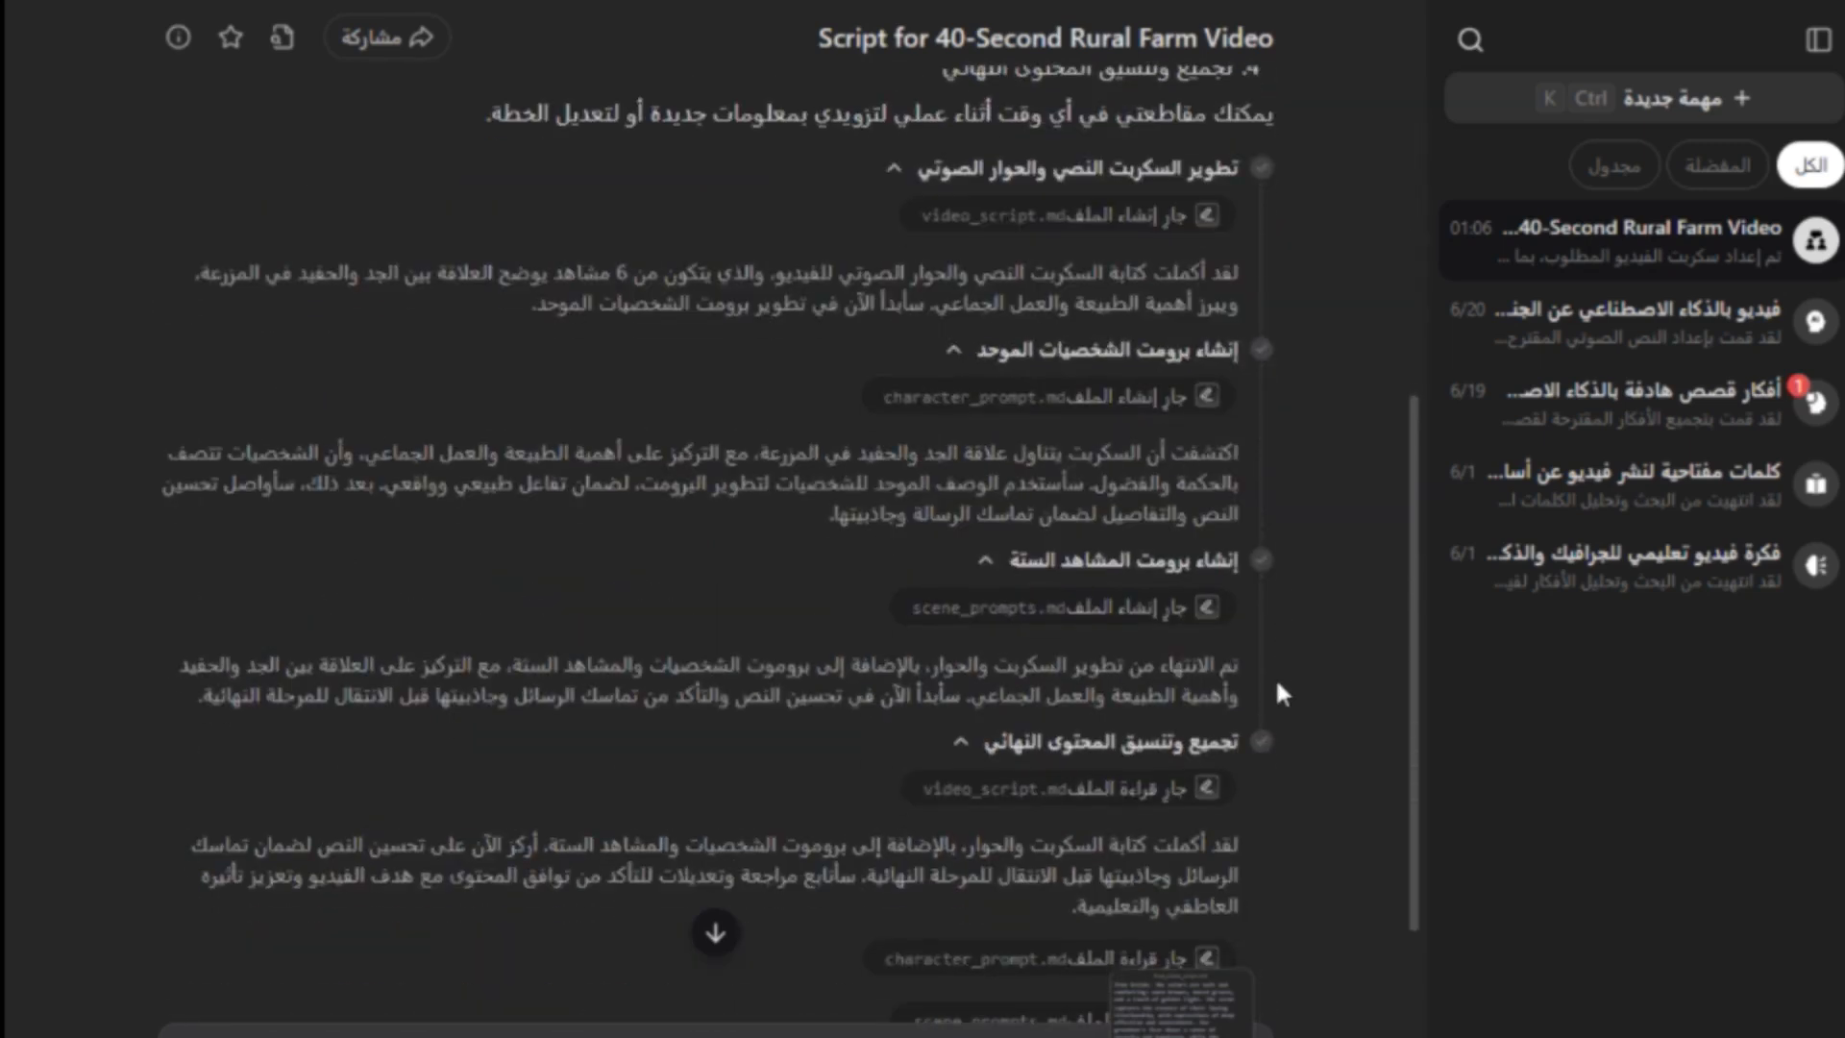
pyautogui.scroll(-6, 1256, 753)
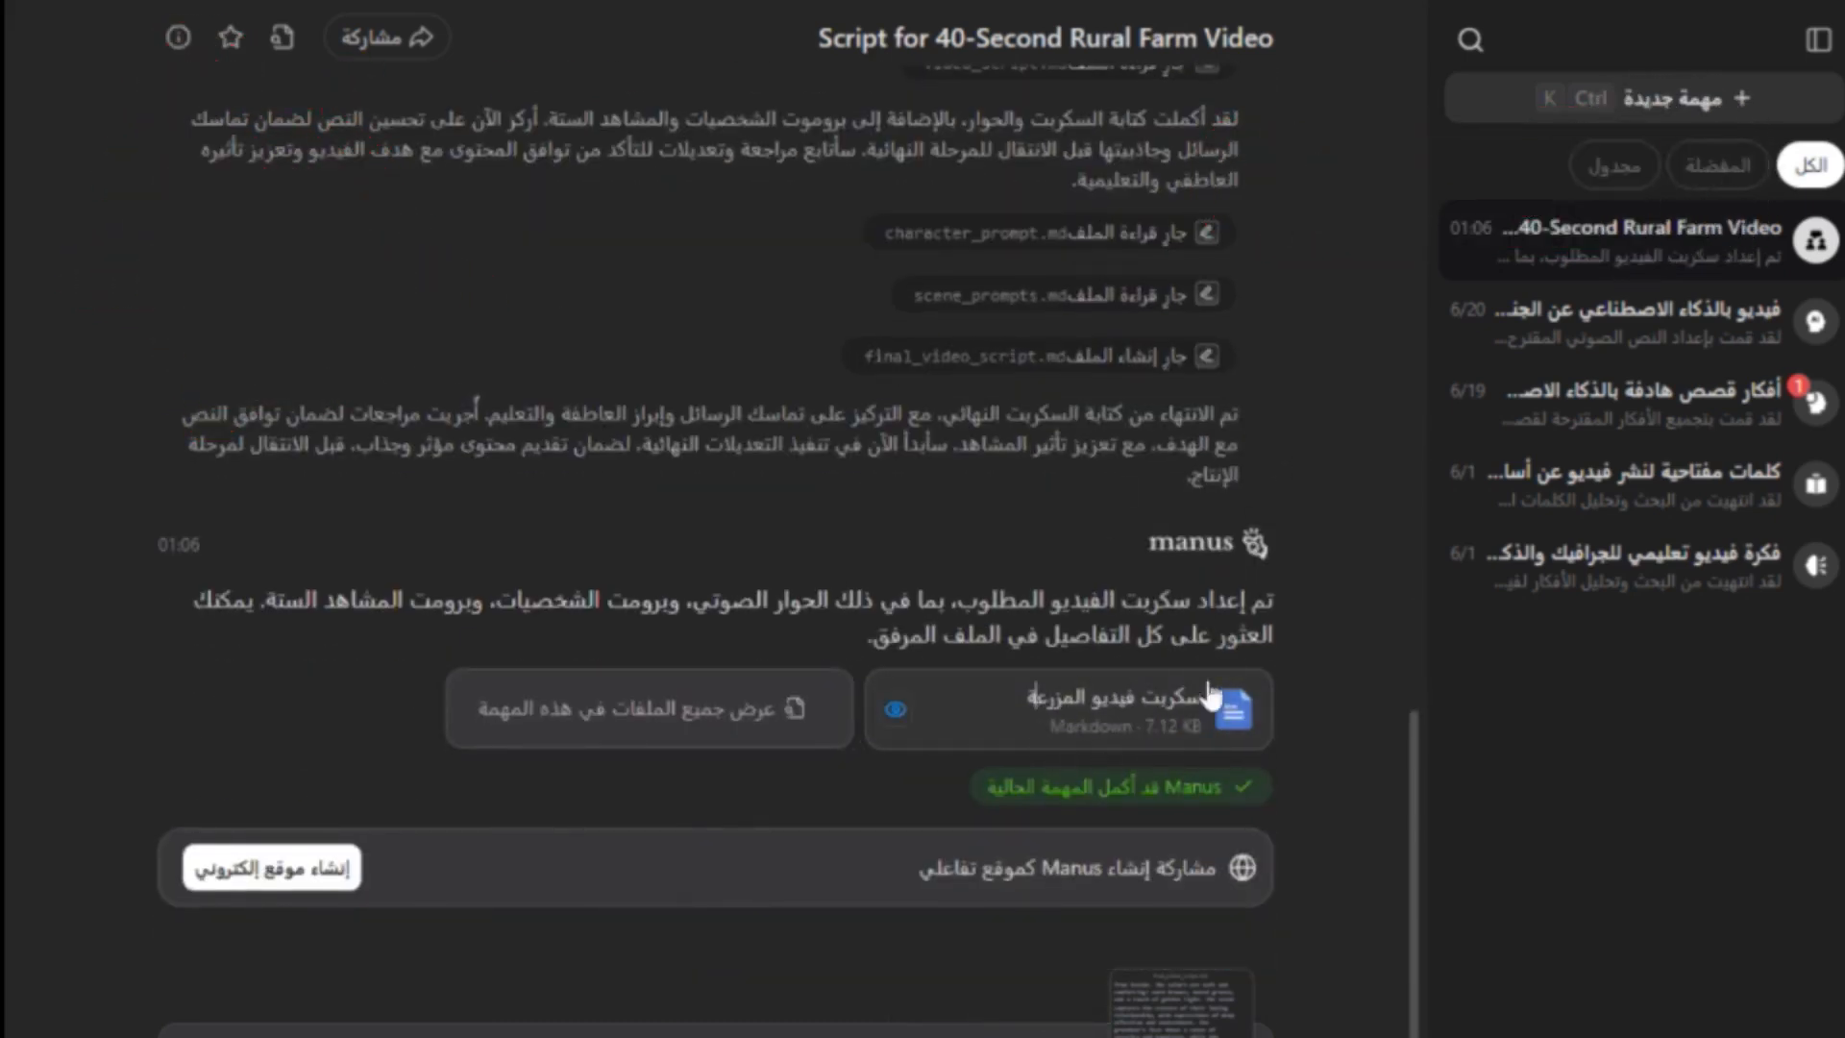
pyautogui.click(1186, 716)
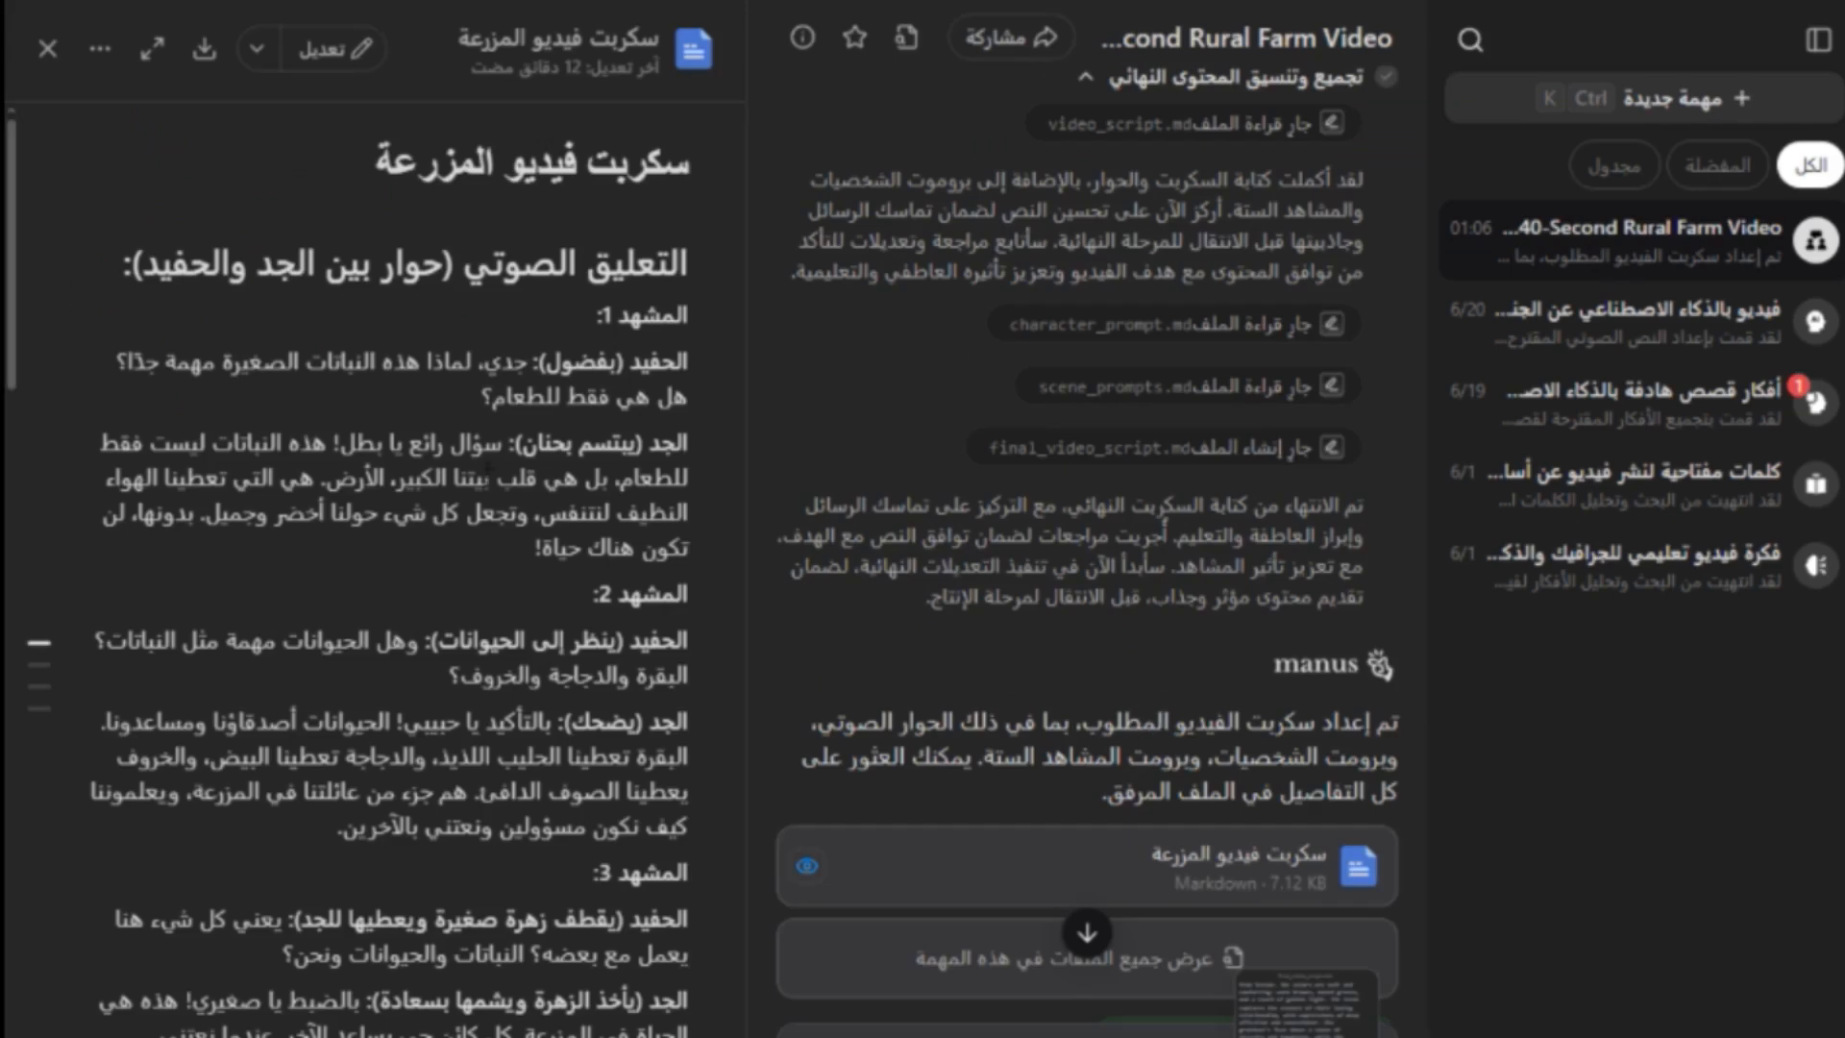
# Review the grandfather-grandson dialogue for all six scenes in the سكربت فيديو المزرعة document and return to its beginning.
pyautogui.scroll(-5, 548, 577)
pyautogui.scroll(-10, 548, 596)
pyautogui.scroll(15, 559, 649)
pyautogui.moveTo(372, 261); pyautogui.dragTo(187, 261)
pyautogui.click(509, 392)
pyautogui.moveTo(689, 362); pyautogui.dragTo(482, 954)
pyautogui.scroll(-8, 615, 625)
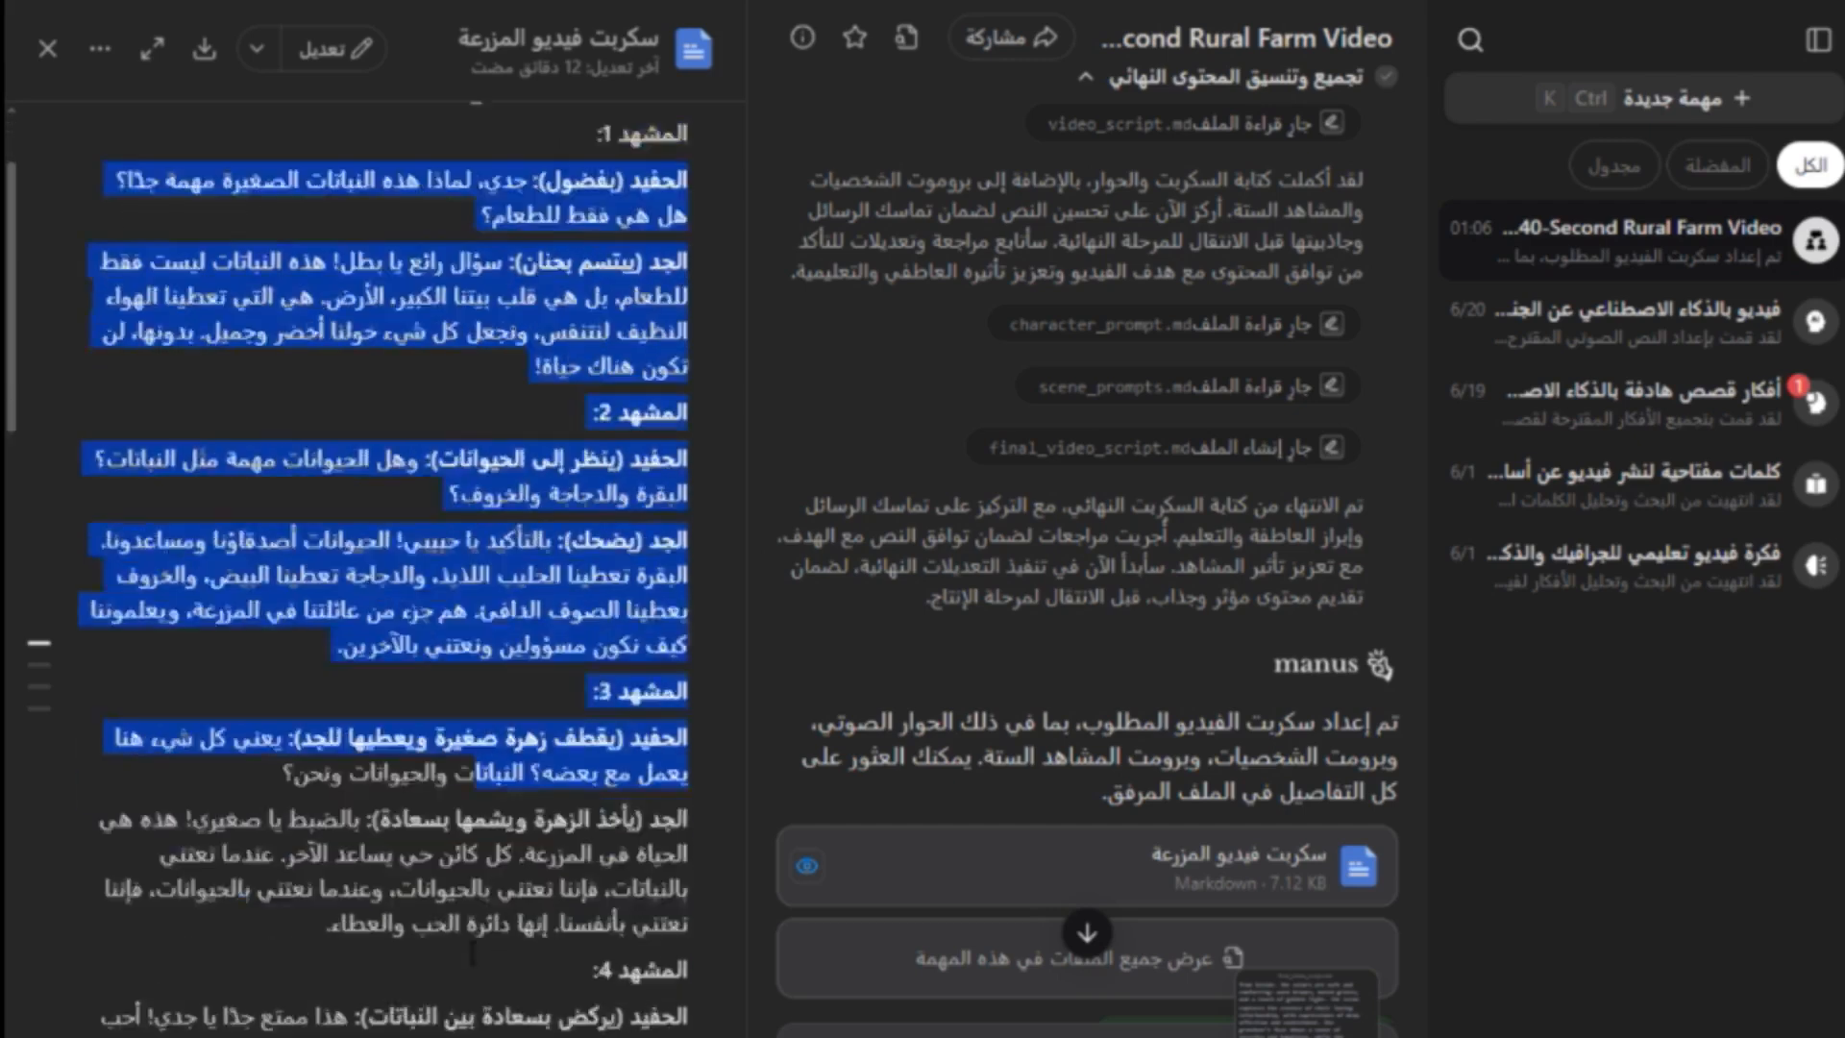
pyautogui.moveTo(634, 549); pyautogui.dragTo(638, 565)
pyautogui.click(625, 567)
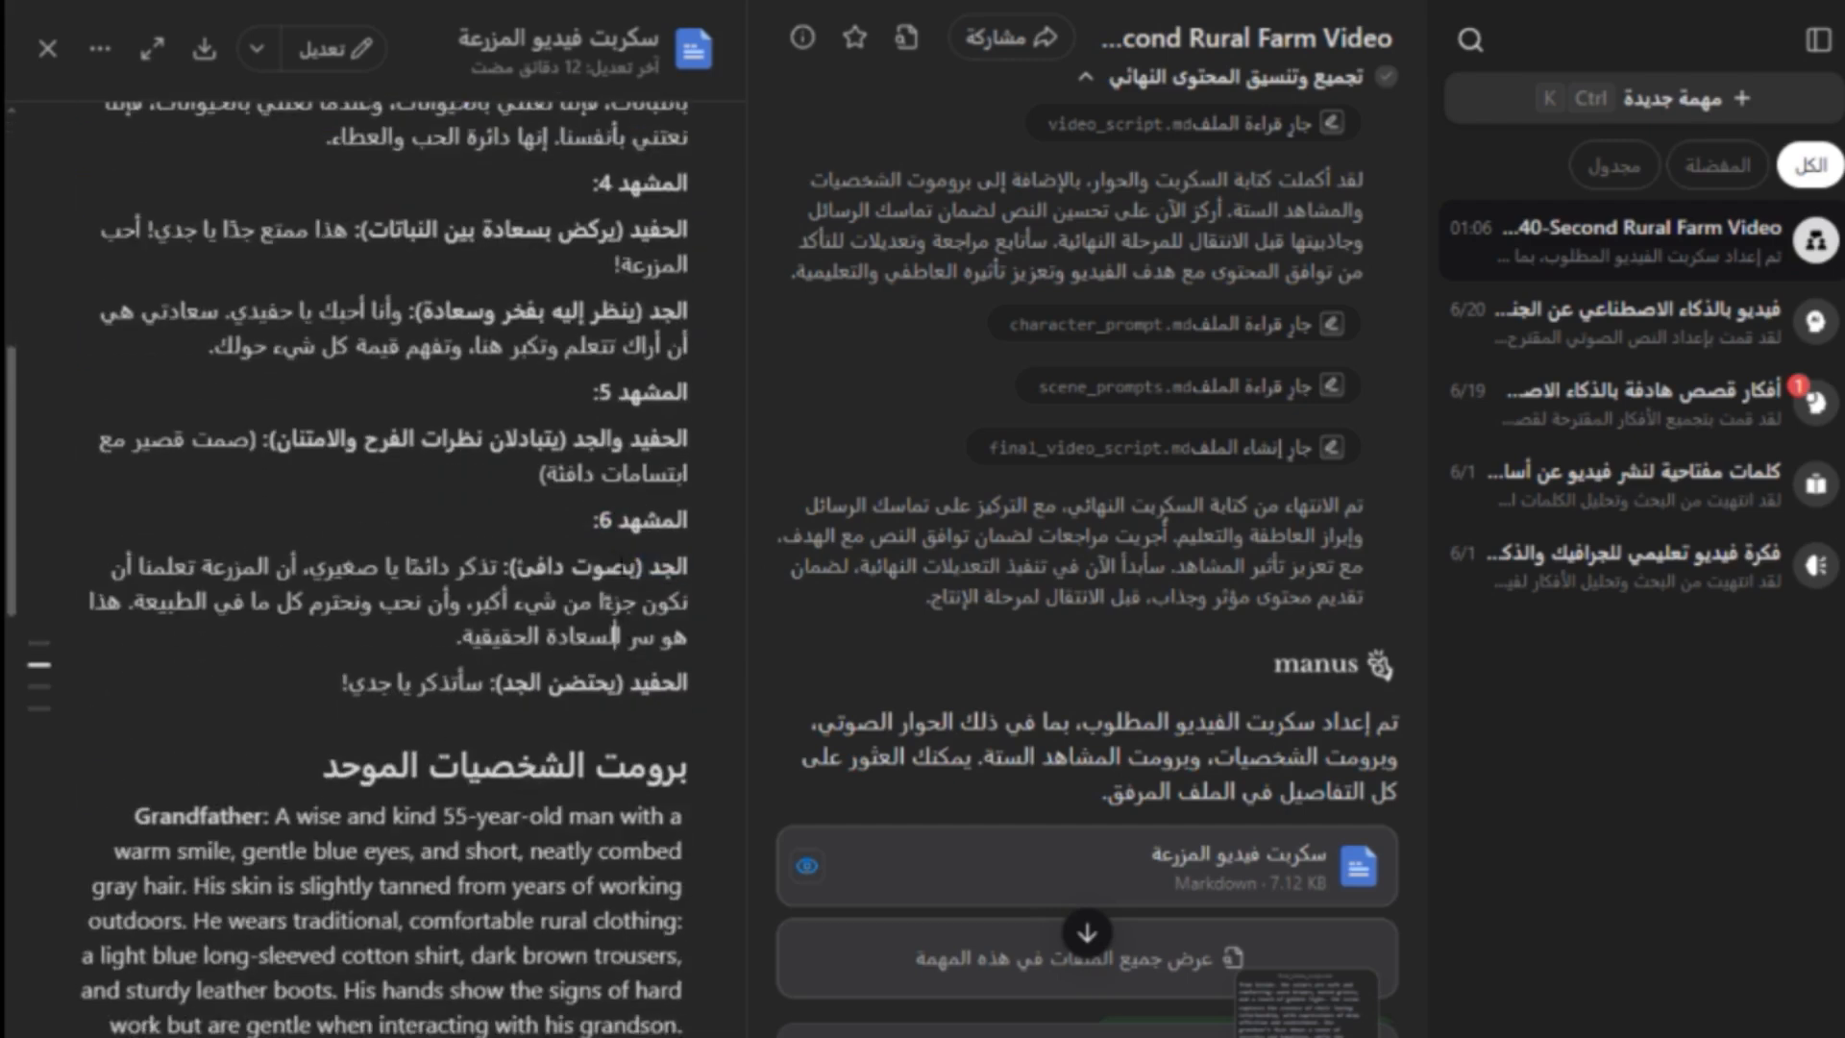
pyautogui.scroll(5, 649, 639)
pyautogui.scroll(5, 598, 499)
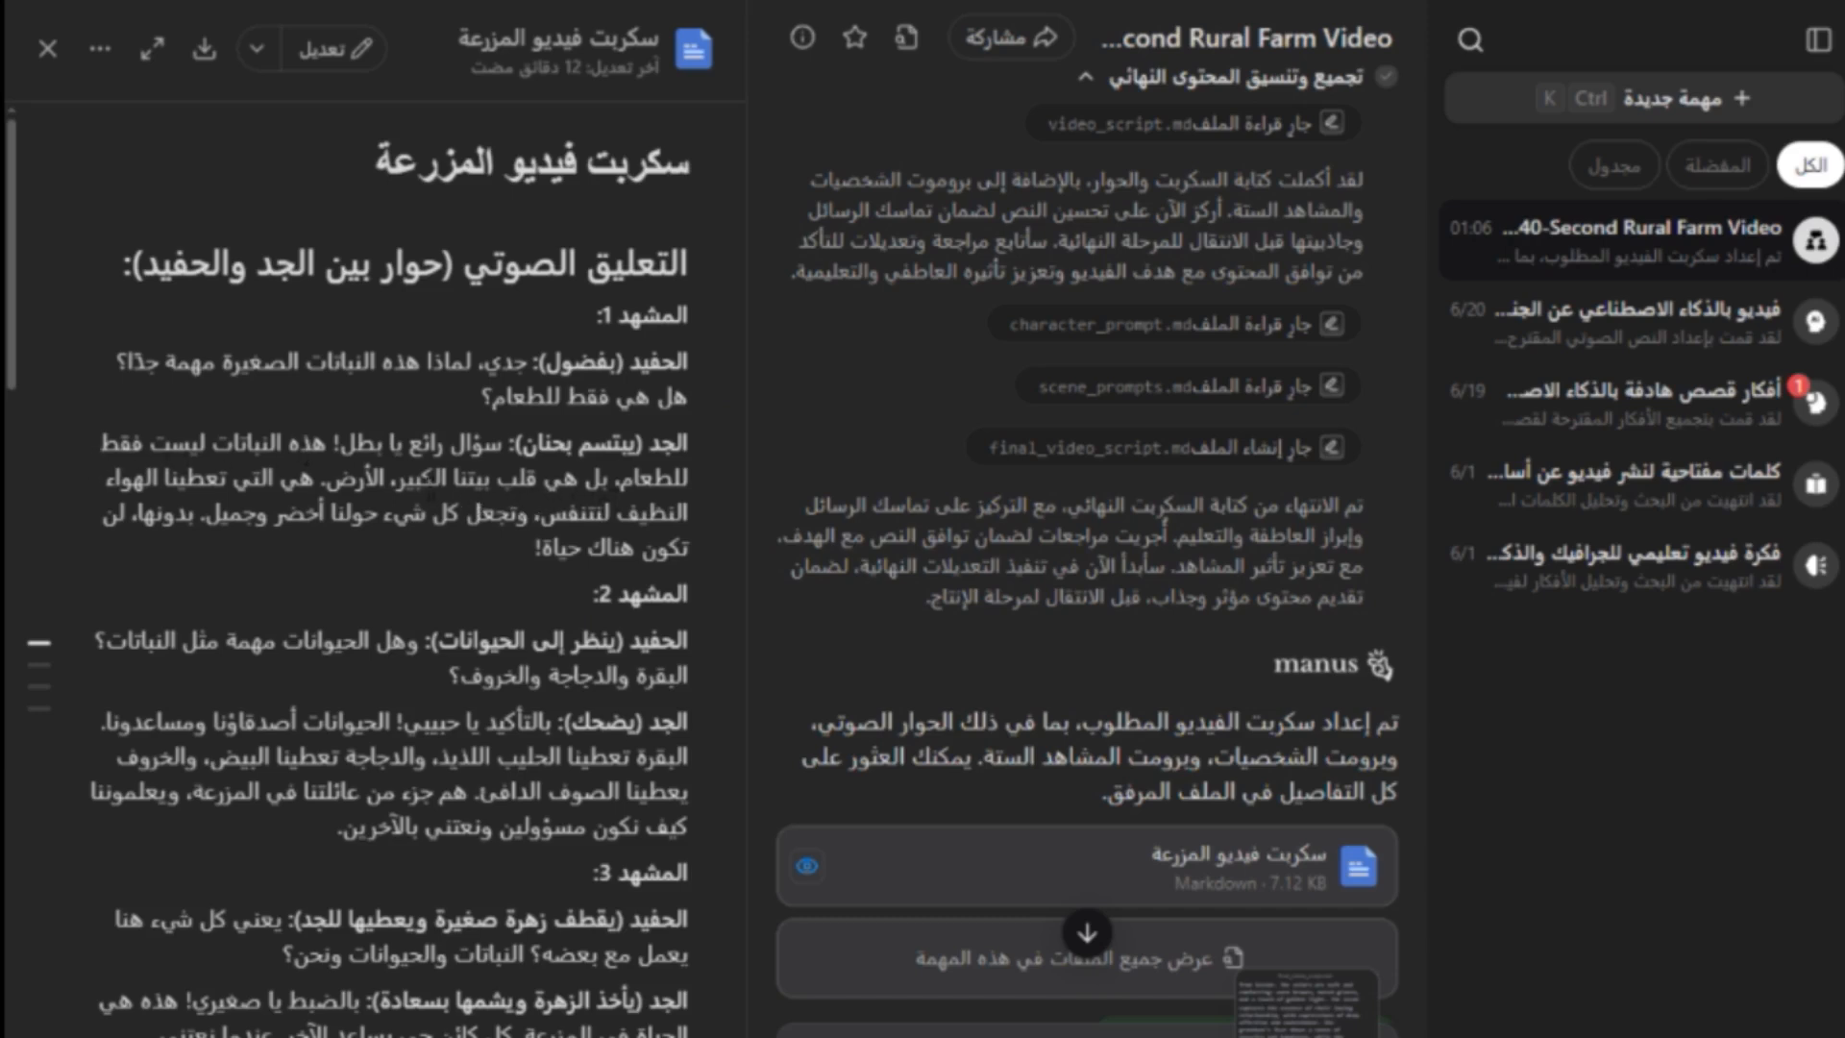
# Bring the submitted prompt back into view in the Manus chat and compare it with the document's scene dialogue.
pyautogui.moveTo(476, 479); pyautogui.dragTo(471, 514)
pyautogui.click(493, 514)
pyautogui.scroll(15, 1153, 327)
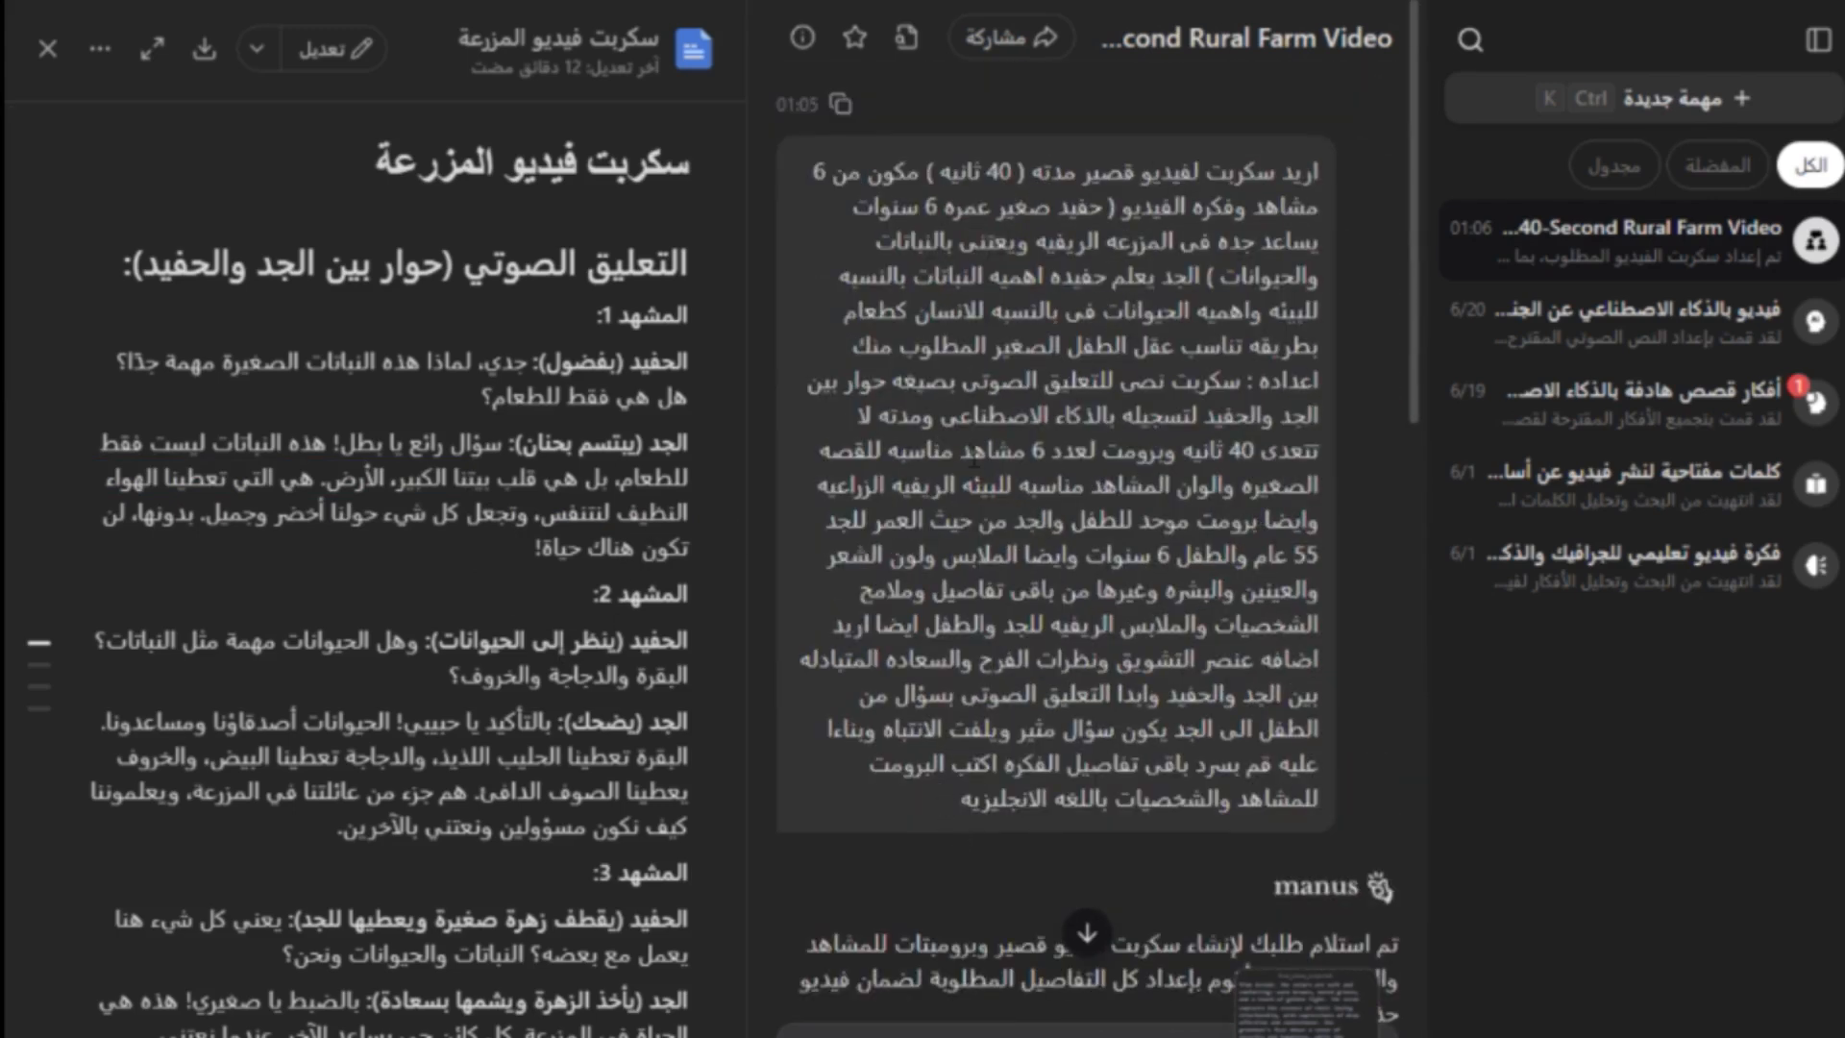
pyautogui.scroll(-6, 539, 568)
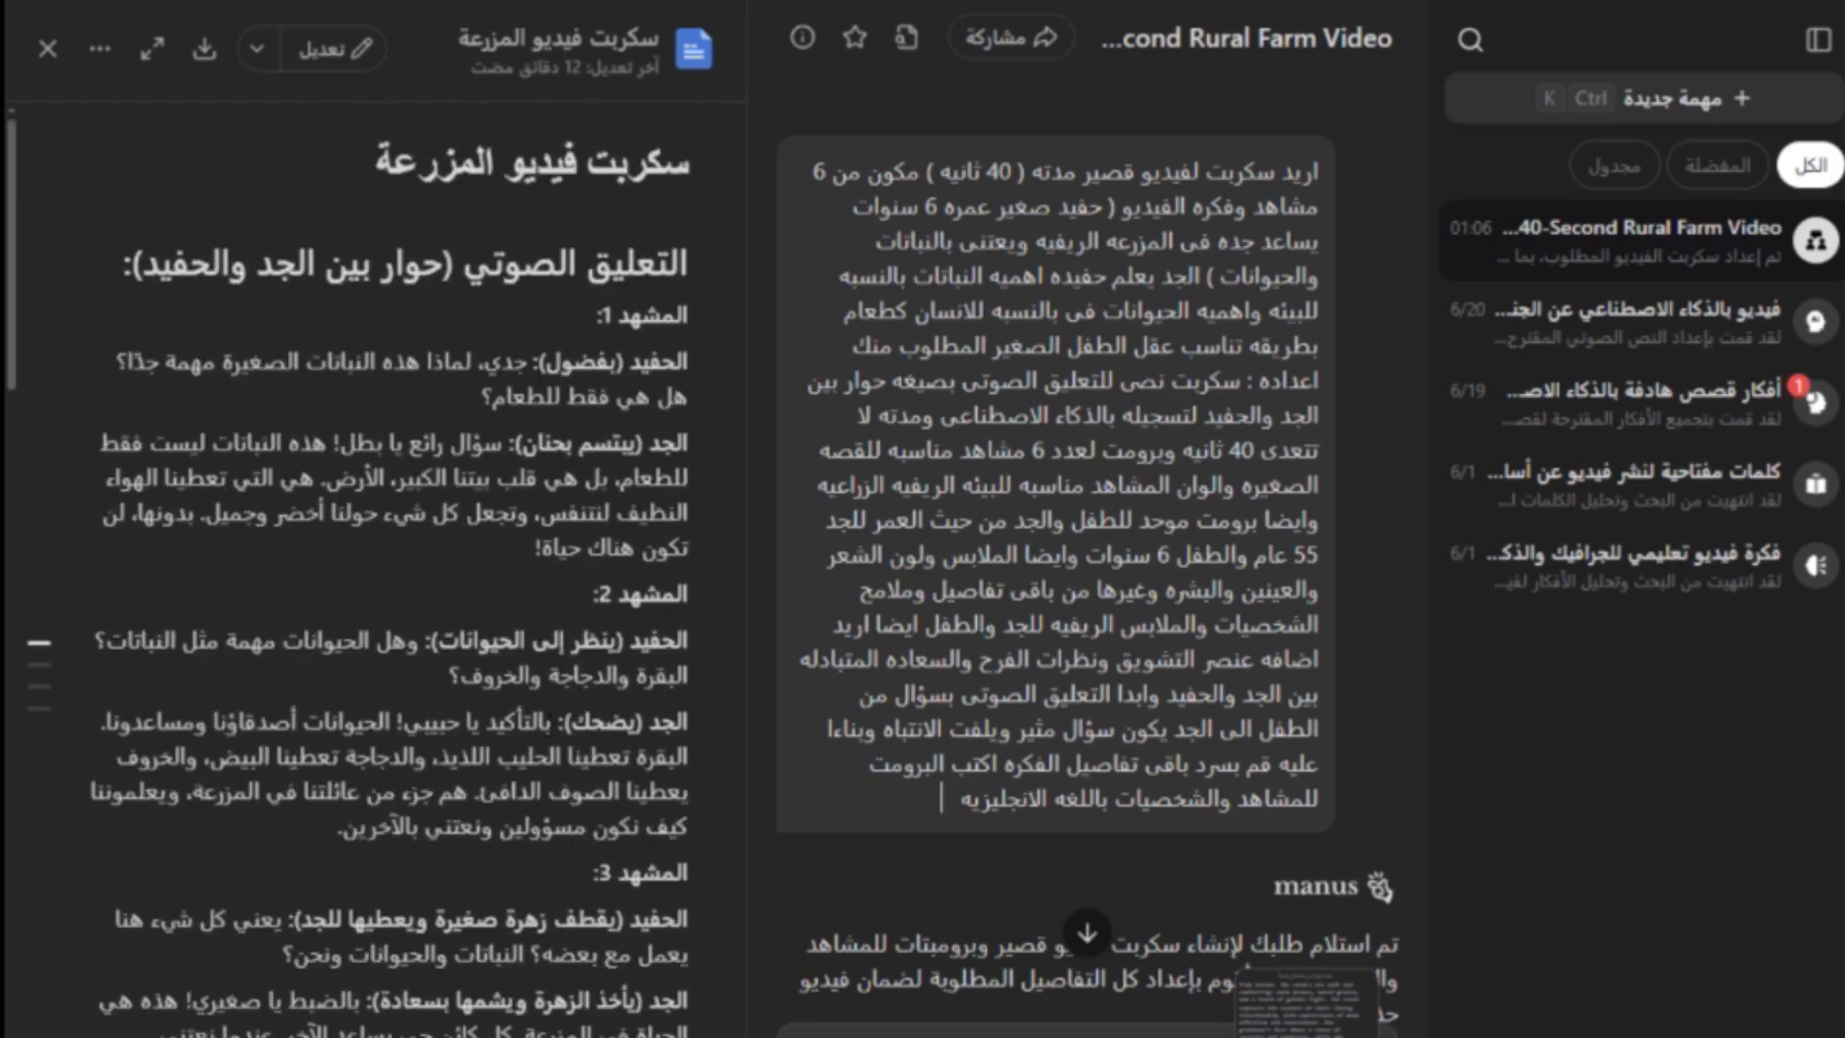
pyautogui.scroll(-5, 546, 728)
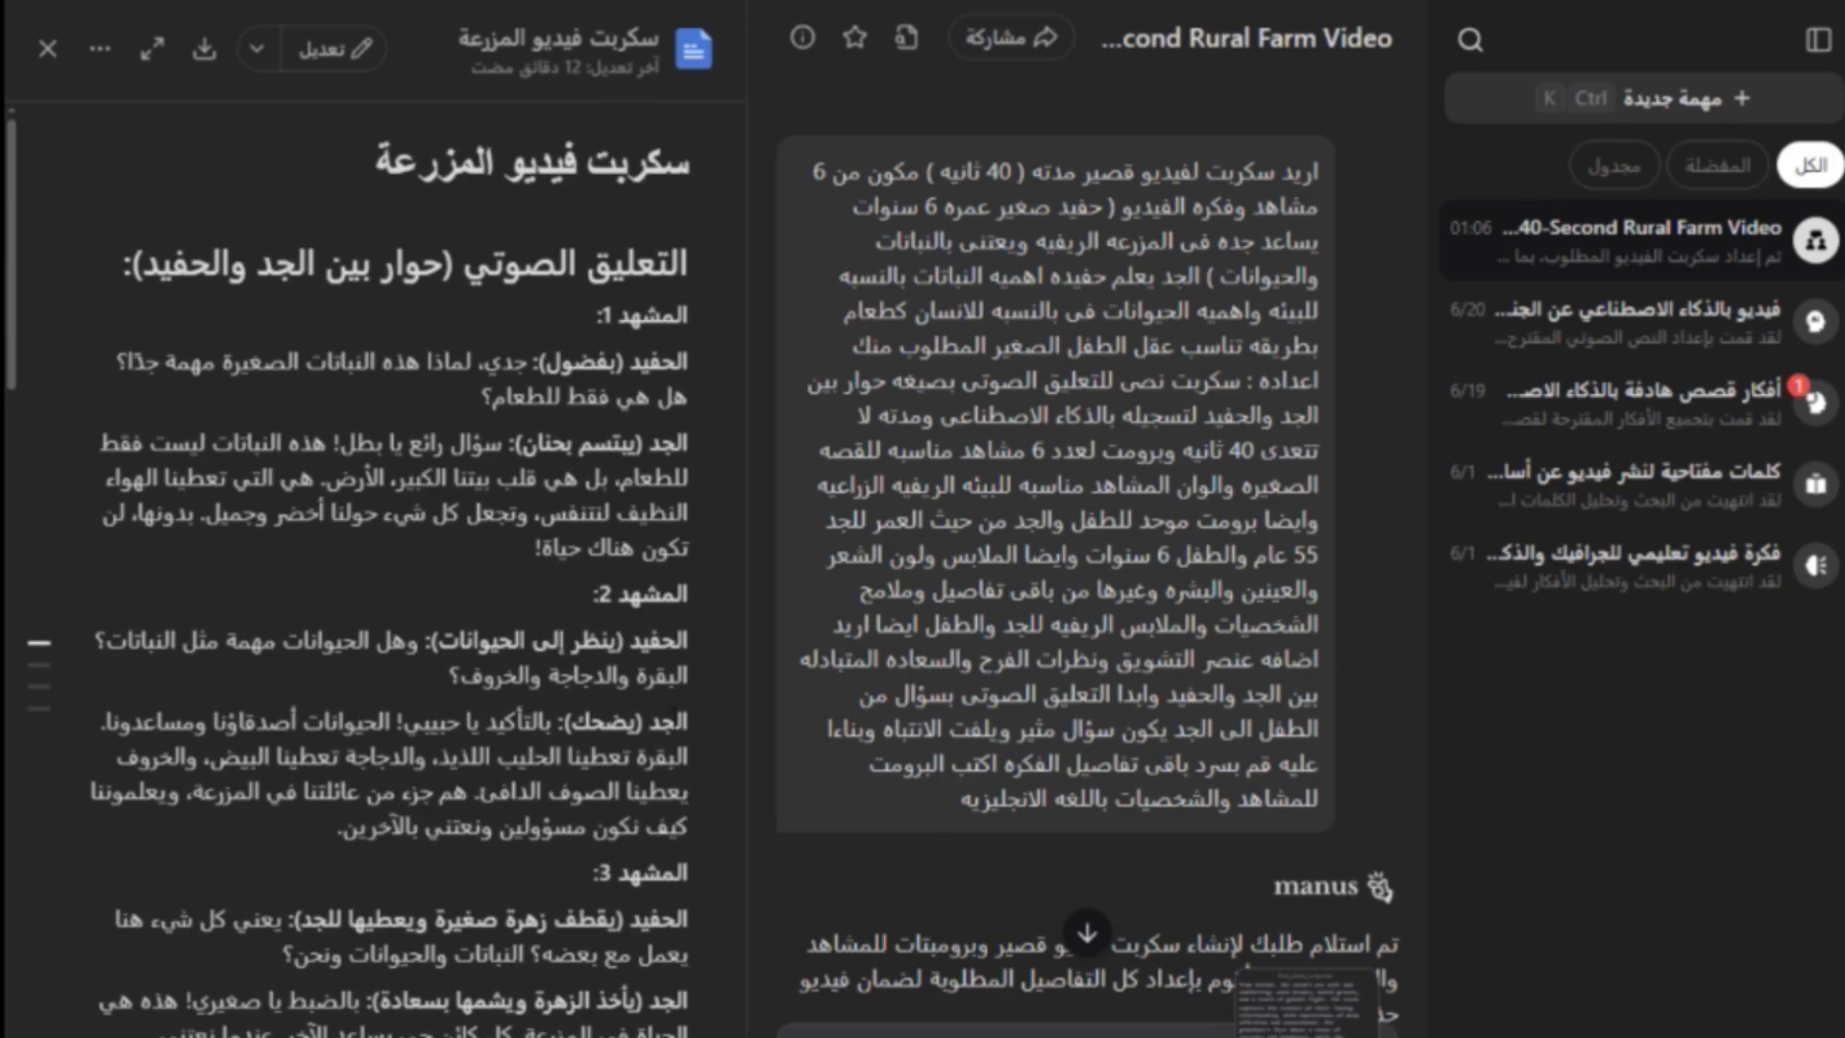
pyautogui.moveTo(677, 721); pyautogui.dragTo(424, 860)
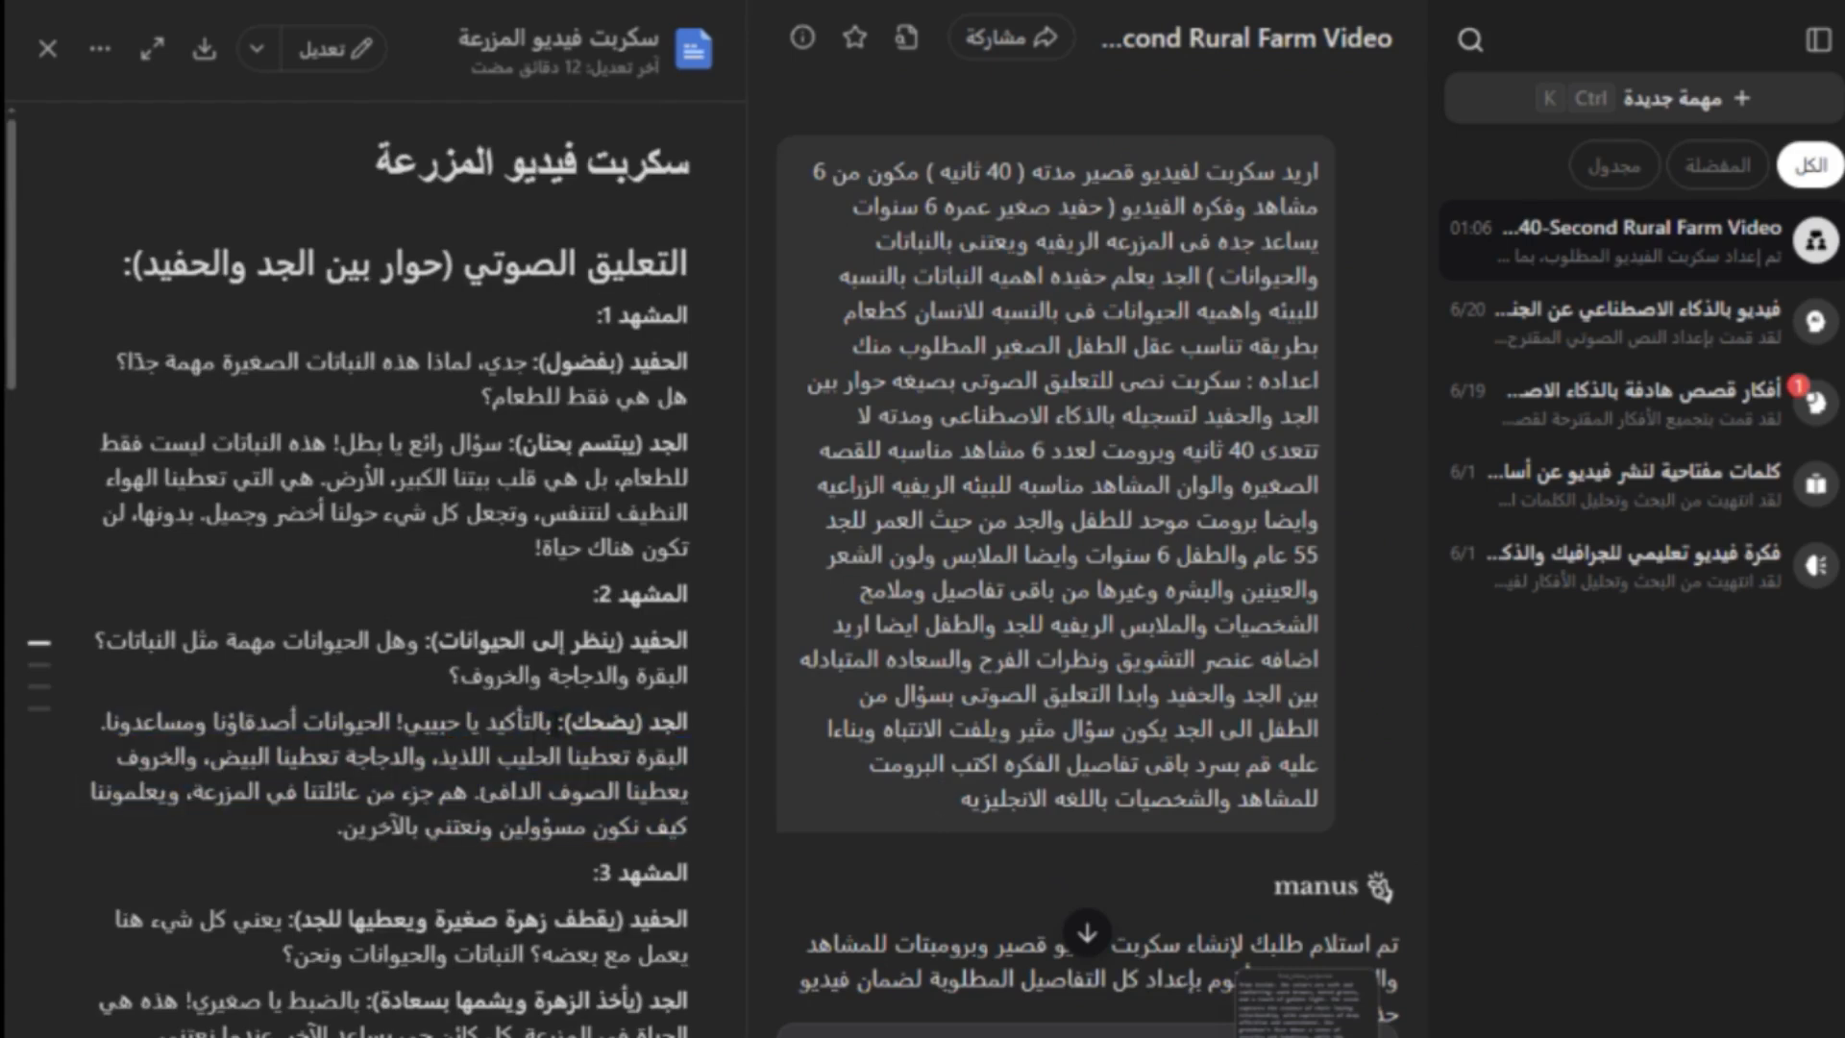
pyautogui.moveTo(553, 721); pyautogui.dragTo(341, 828)
pyautogui.scroll(-3, 462, 794)
pyautogui.scroll(-10, 466, 792)
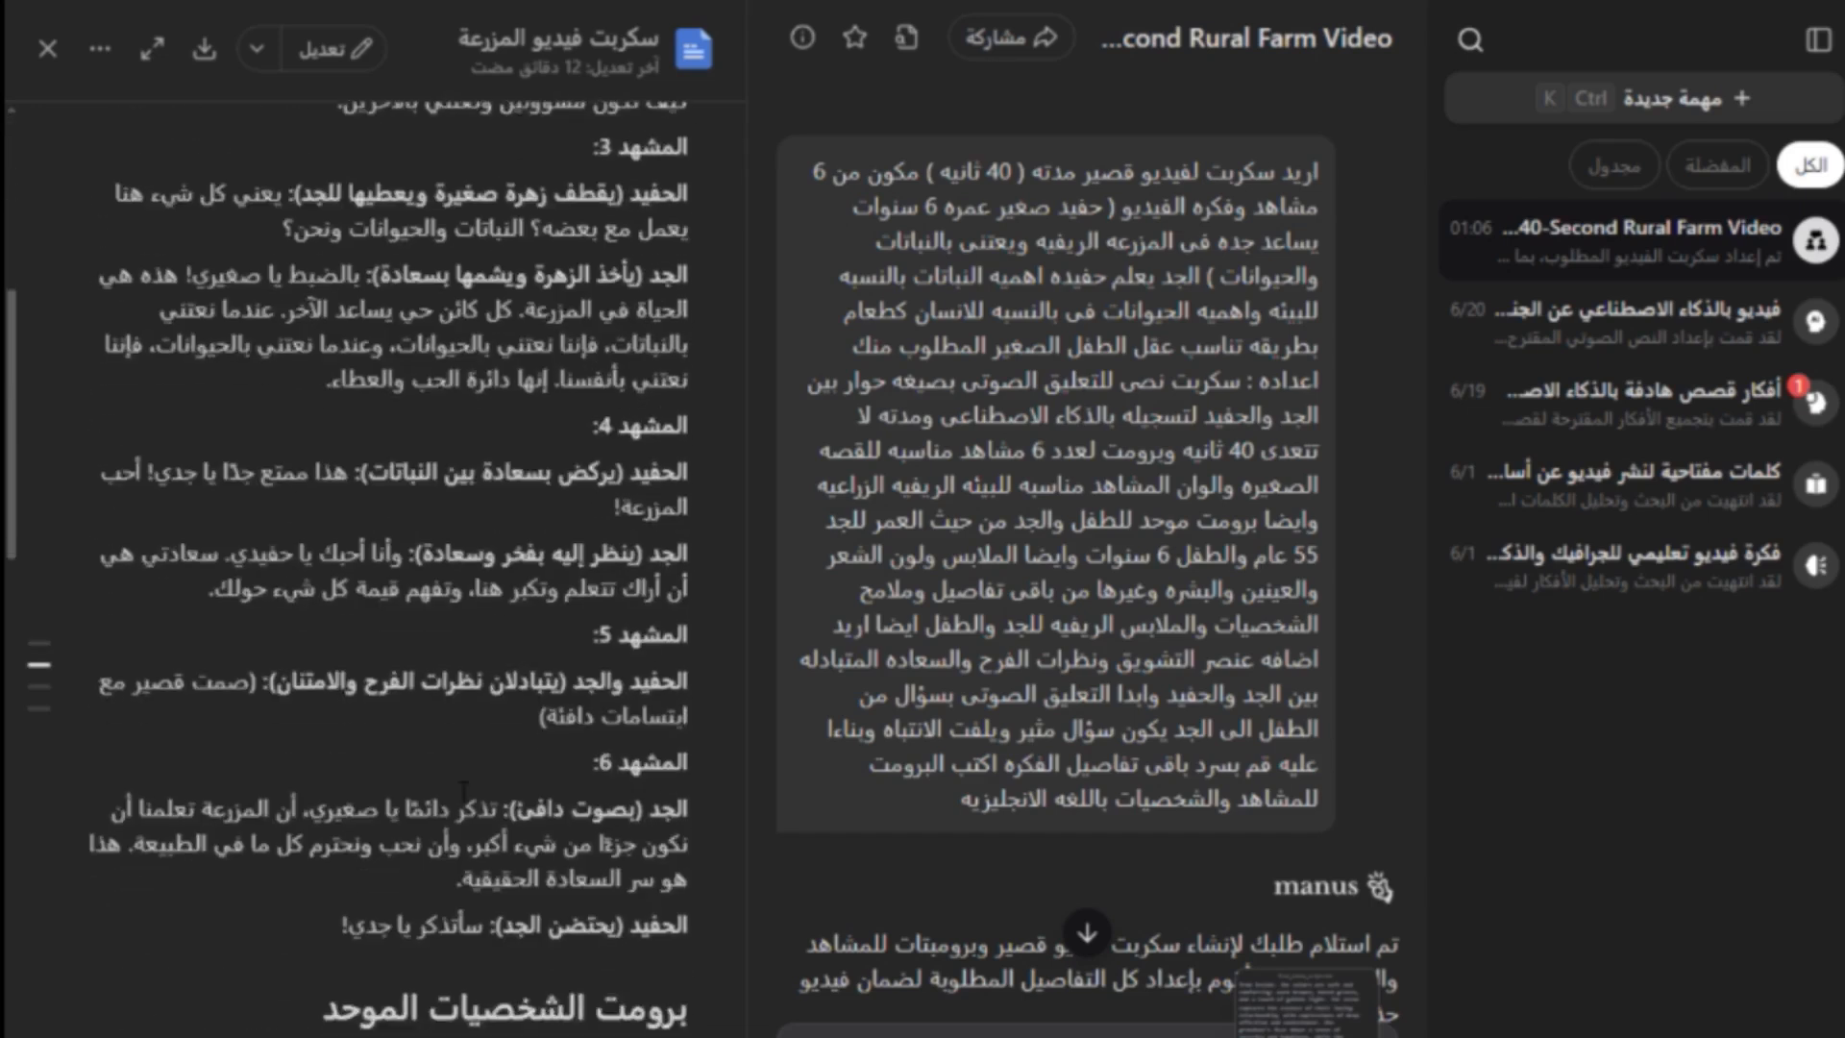
pyautogui.scroll(4, 536, 623)
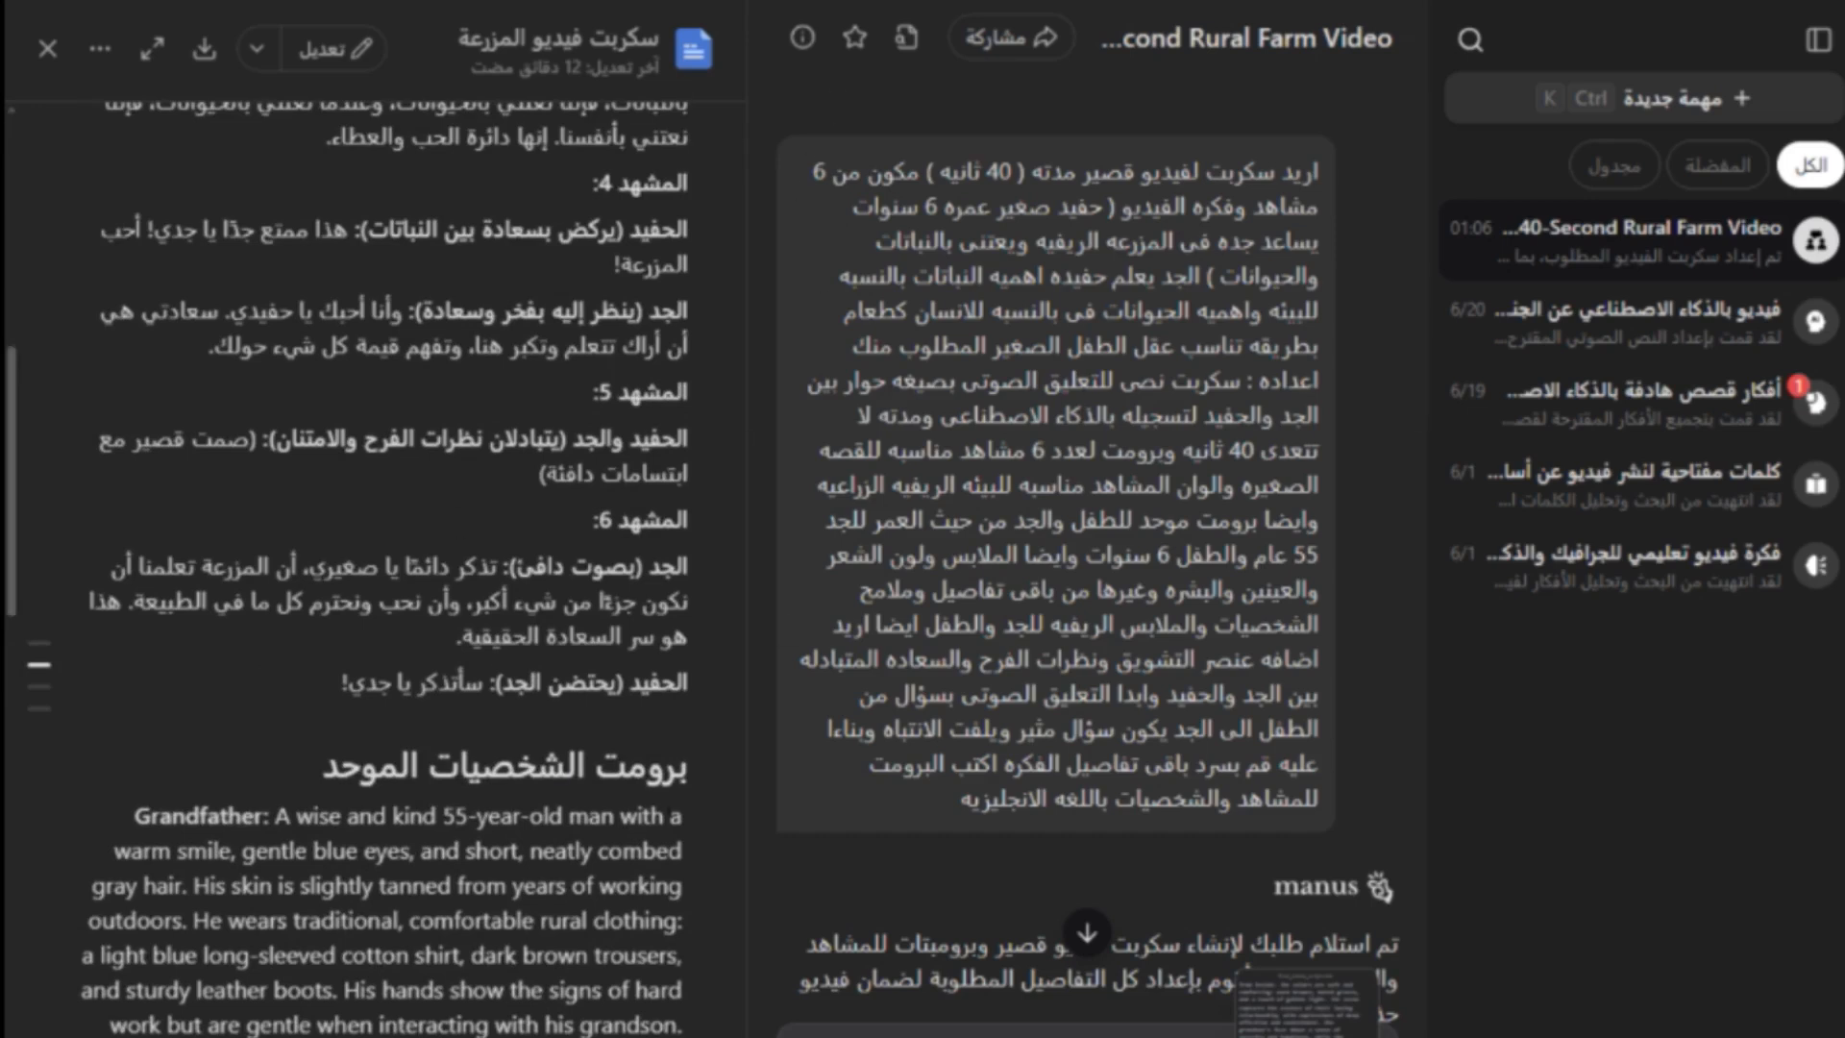
# Examine Manus's task plan and the document's English scene prompts, and return to the dialogue section.
pyautogui.scroll(-6, 917, 636)
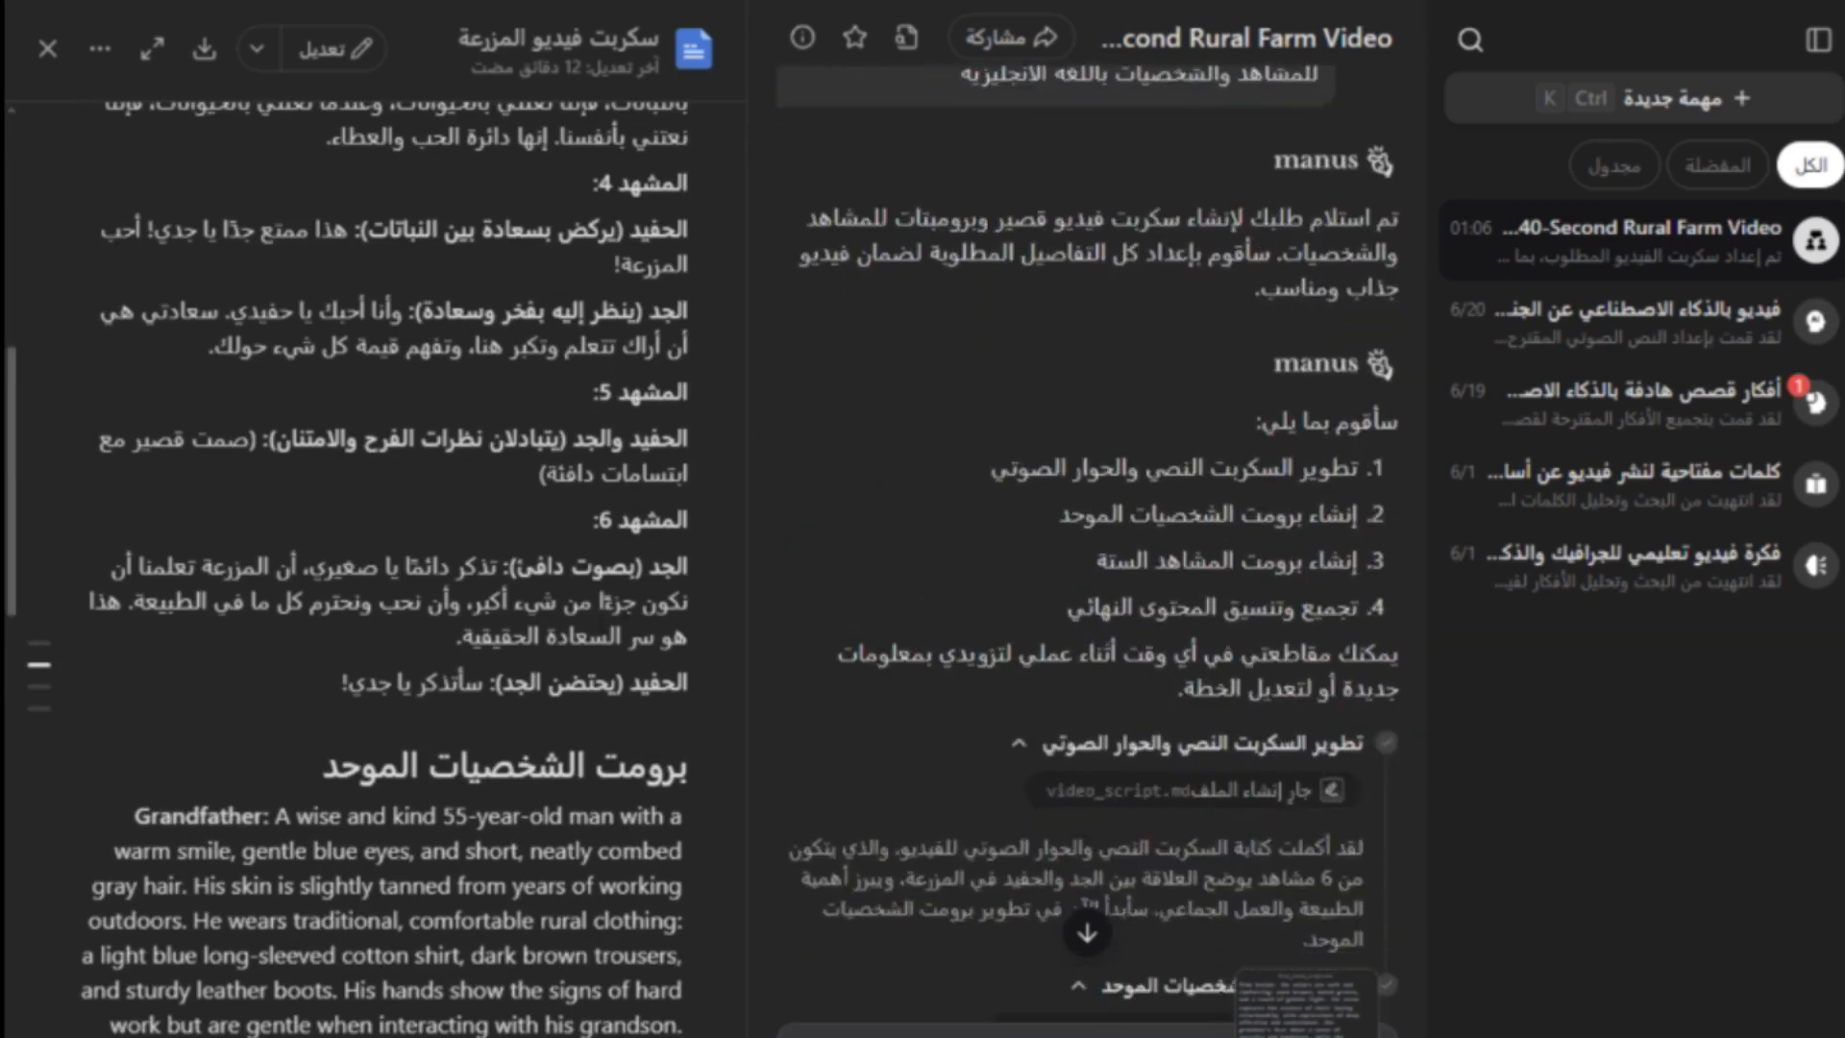
pyautogui.scroll(-9, 546, 700)
pyautogui.scroll(-10, 546, 700)
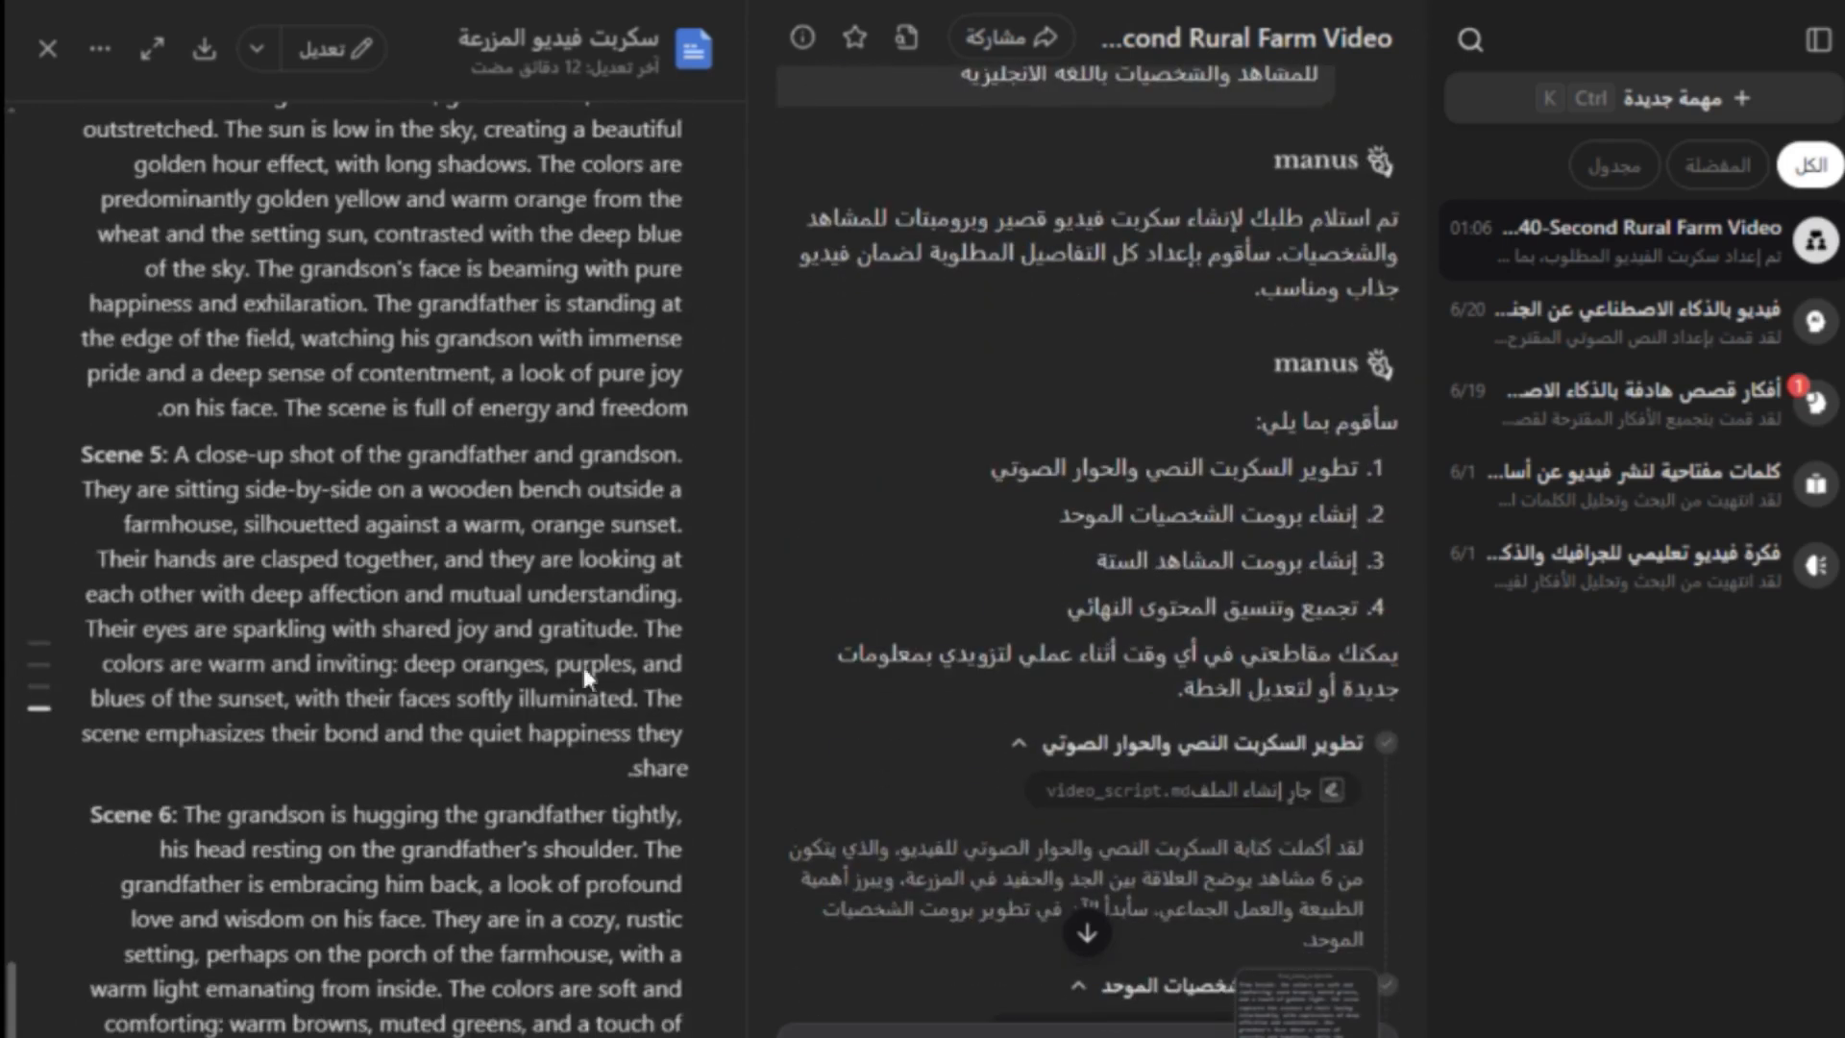
pyautogui.scroll(-12, 589, 659)
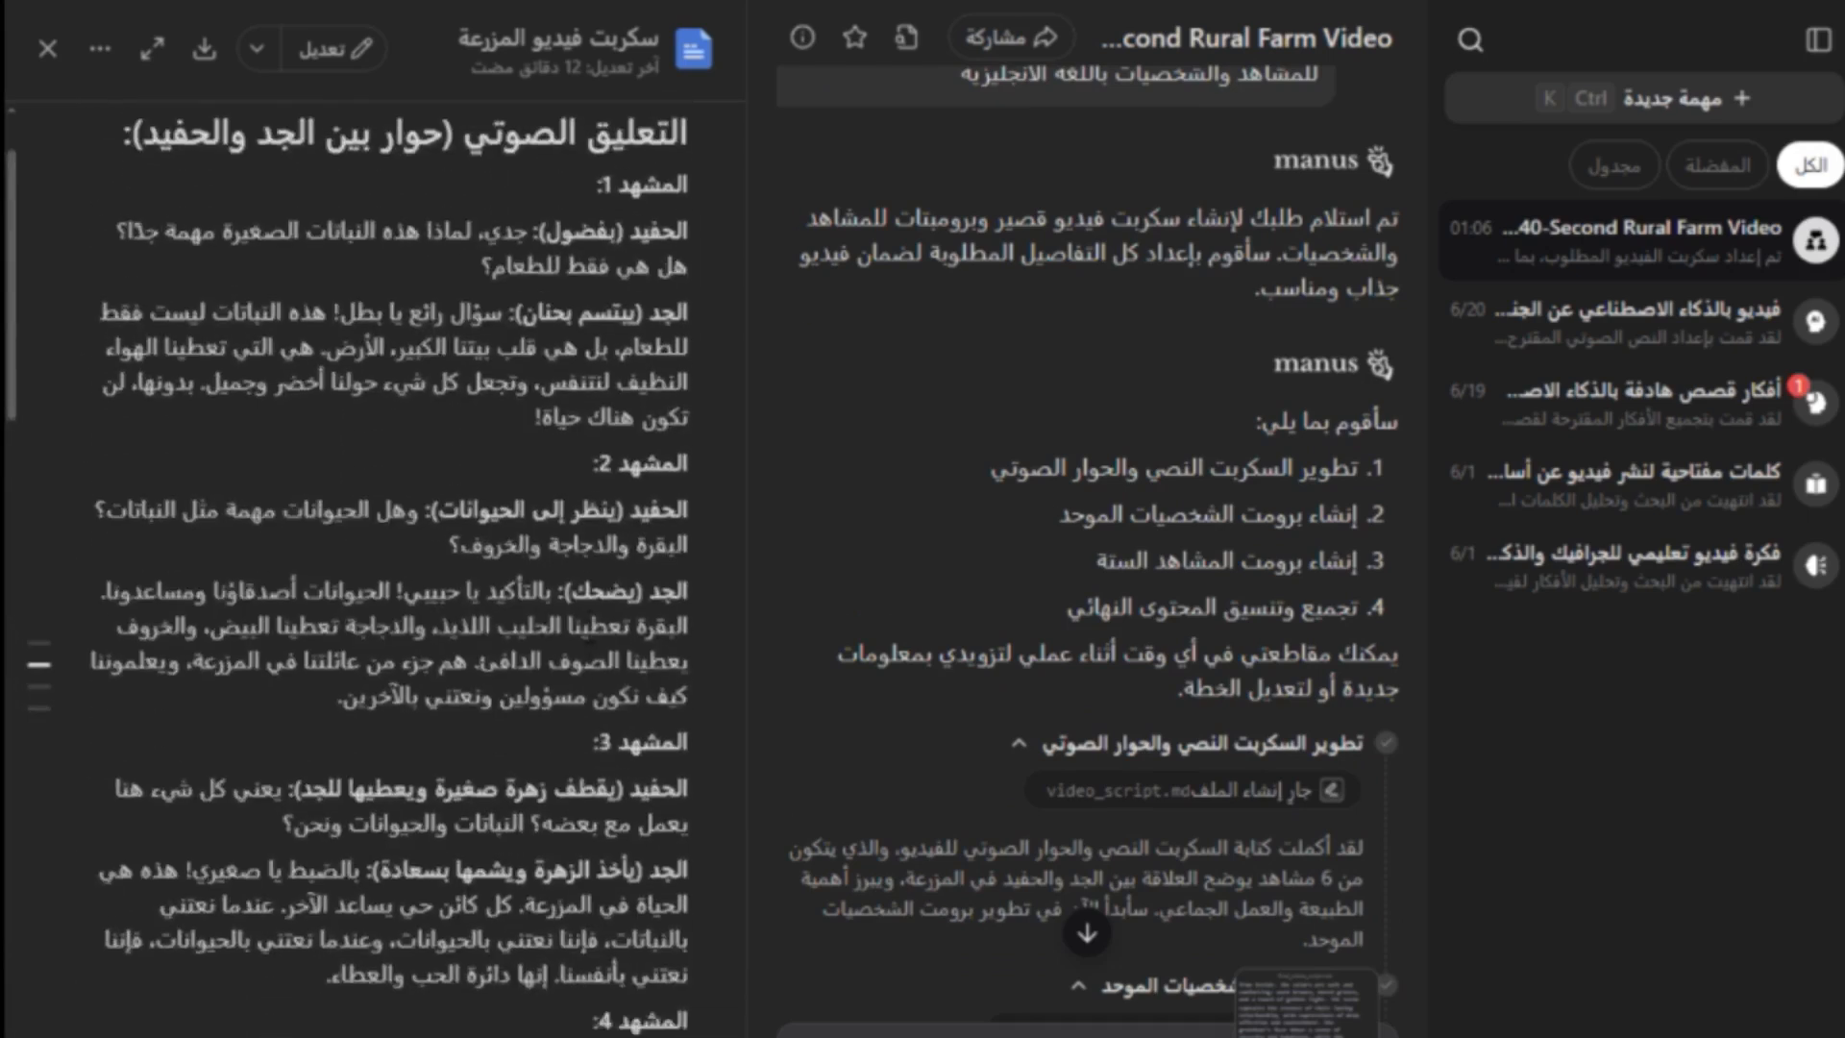
pyautogui.scroll(3, 529, 598)
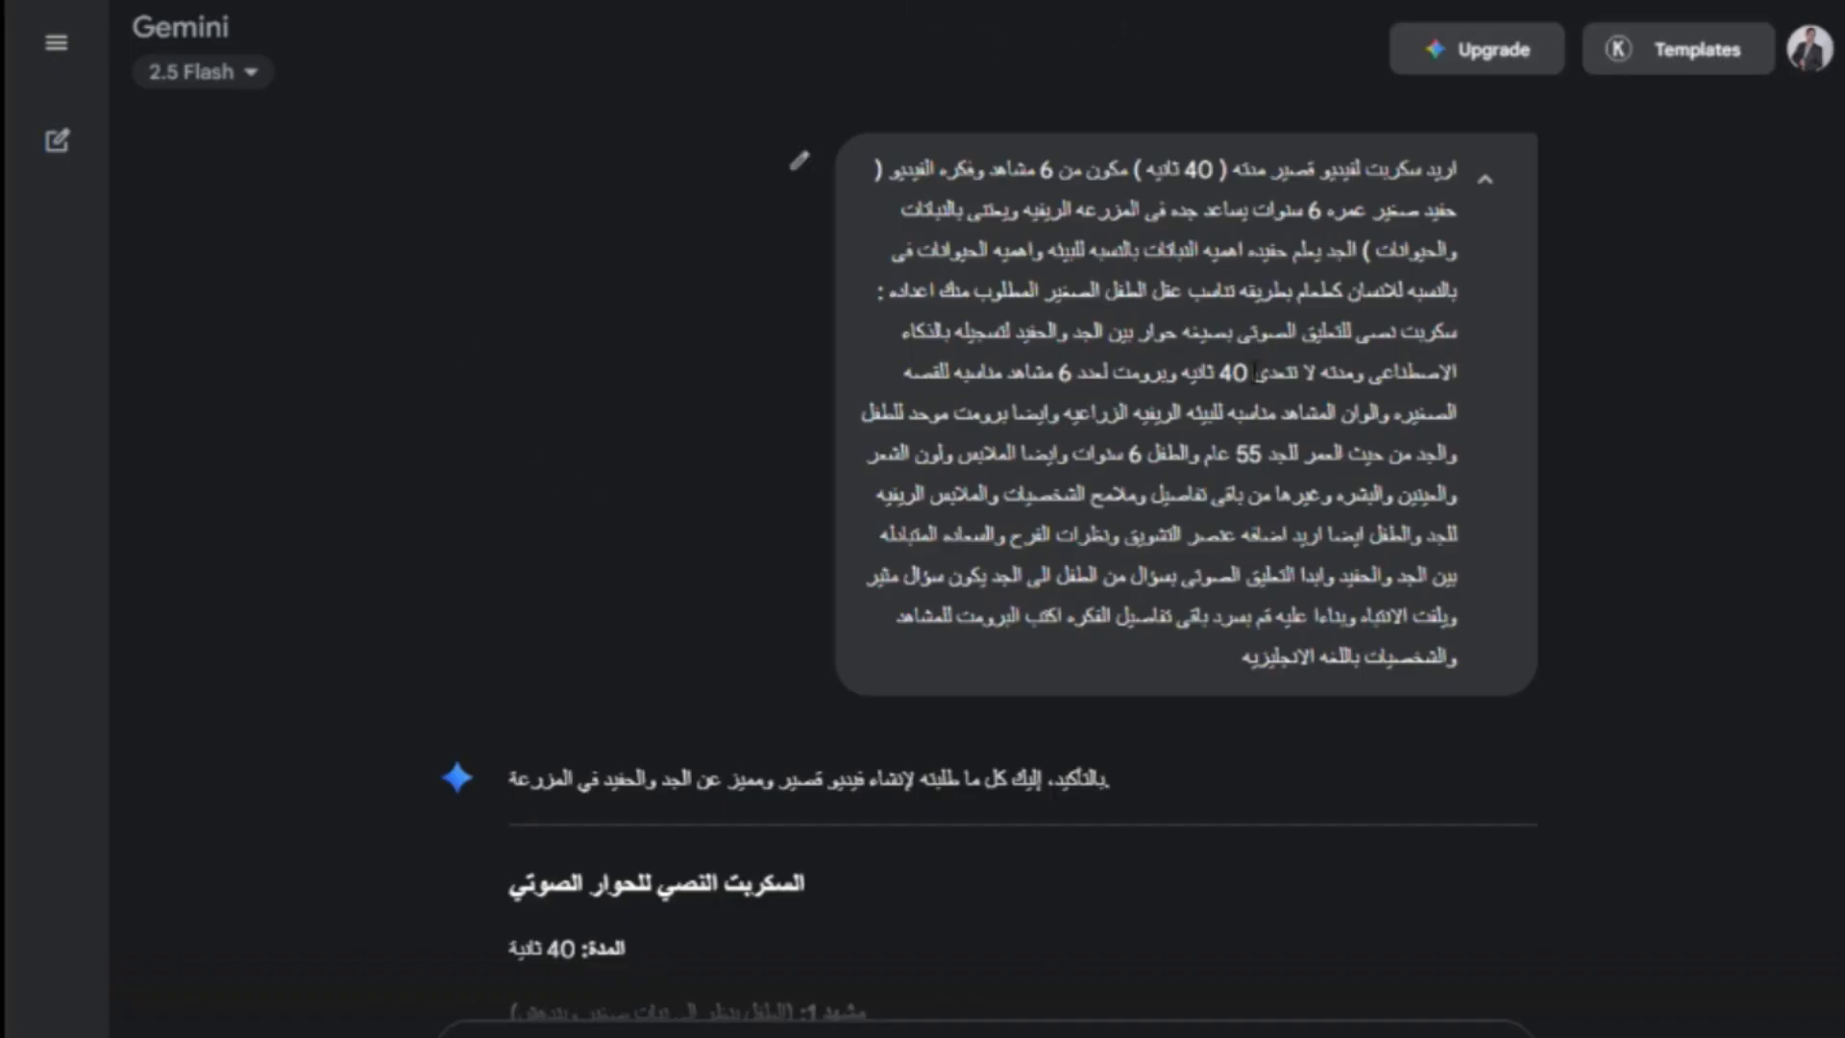
# Switch to Gemini and recheck its six English scene prompts and its dialogue script.
pyautogui.scroll(-15, 978, 627)
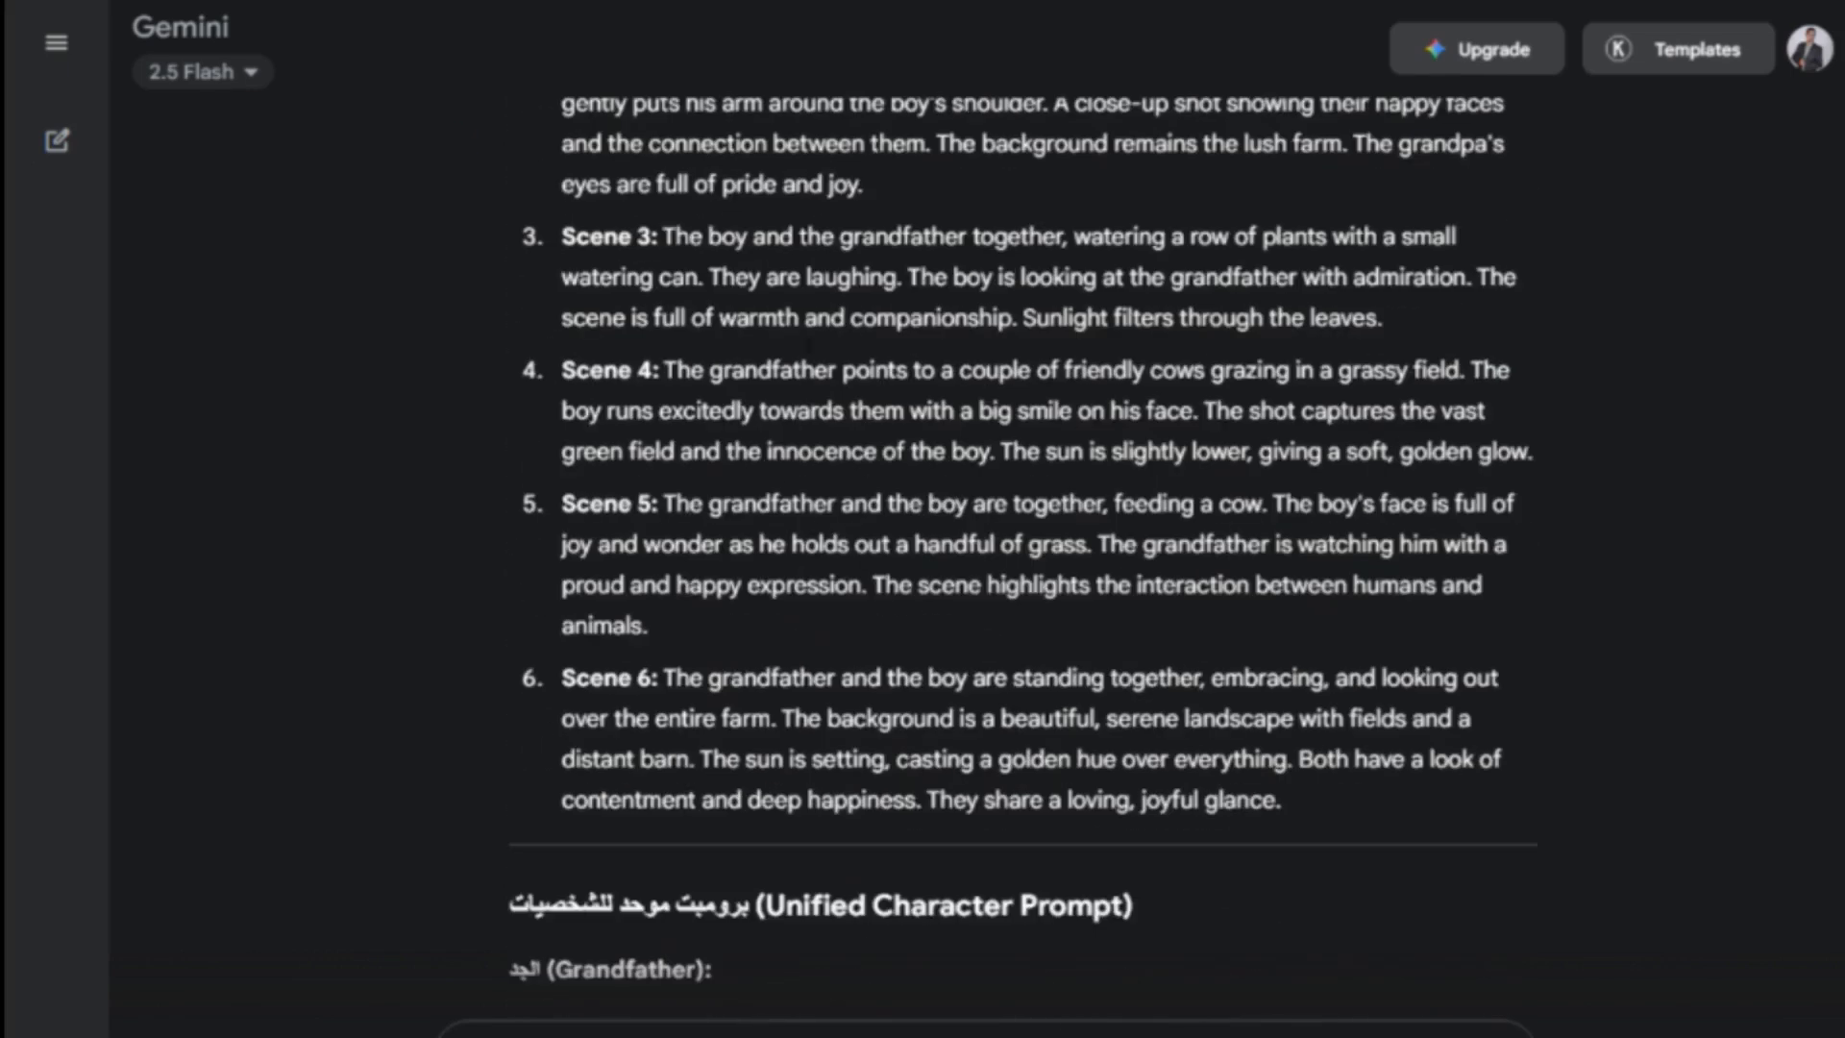
pyautogui.scroll(-5, 1008, 648)
pyautogui.scroll(15, 1008, 648)
pyautogui.scroll(-5, 1017, 643)
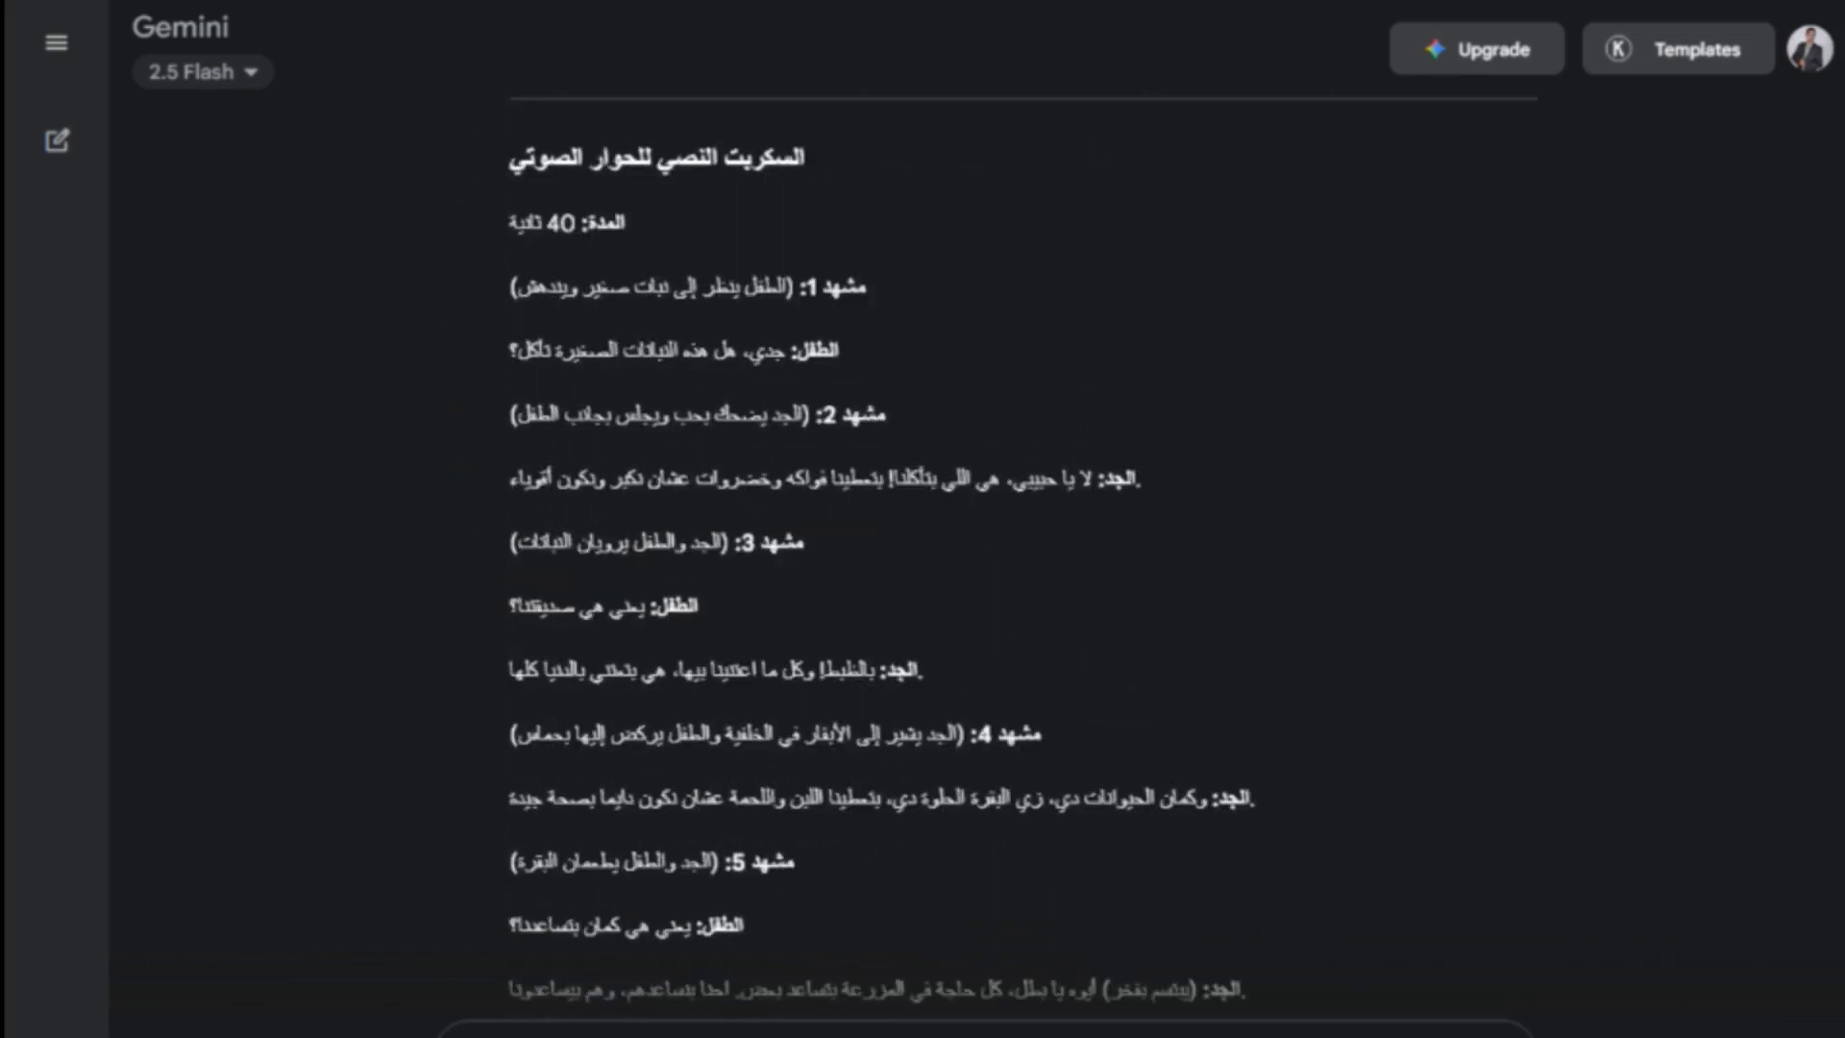
# Switch to ChatGPT and examine the grandson's opening question in scene 1 of the dialogue script.
pyautogui.hotkey('ctrl', 'Tab')
pyautogui.click(1389, 586)
pyautogui.scroll(-3, 1477, 646)
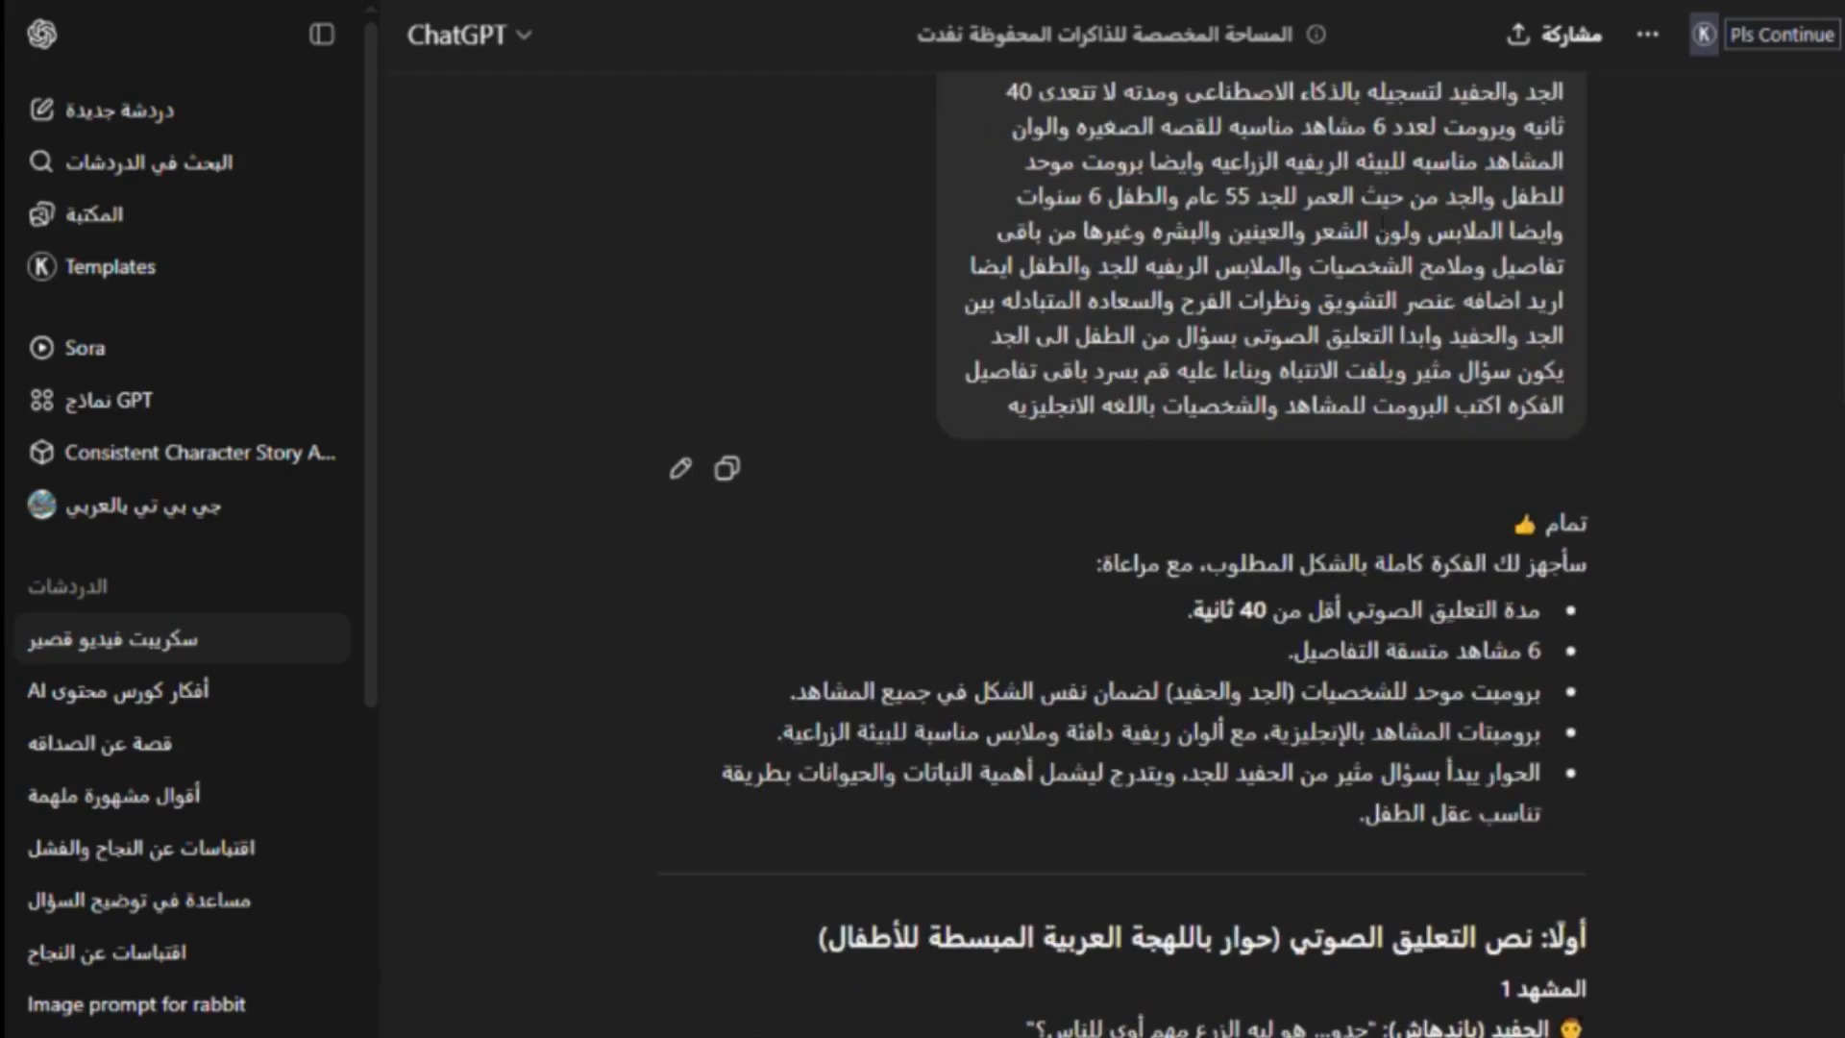
pyautogui.scroll(-8, 1587, 711)
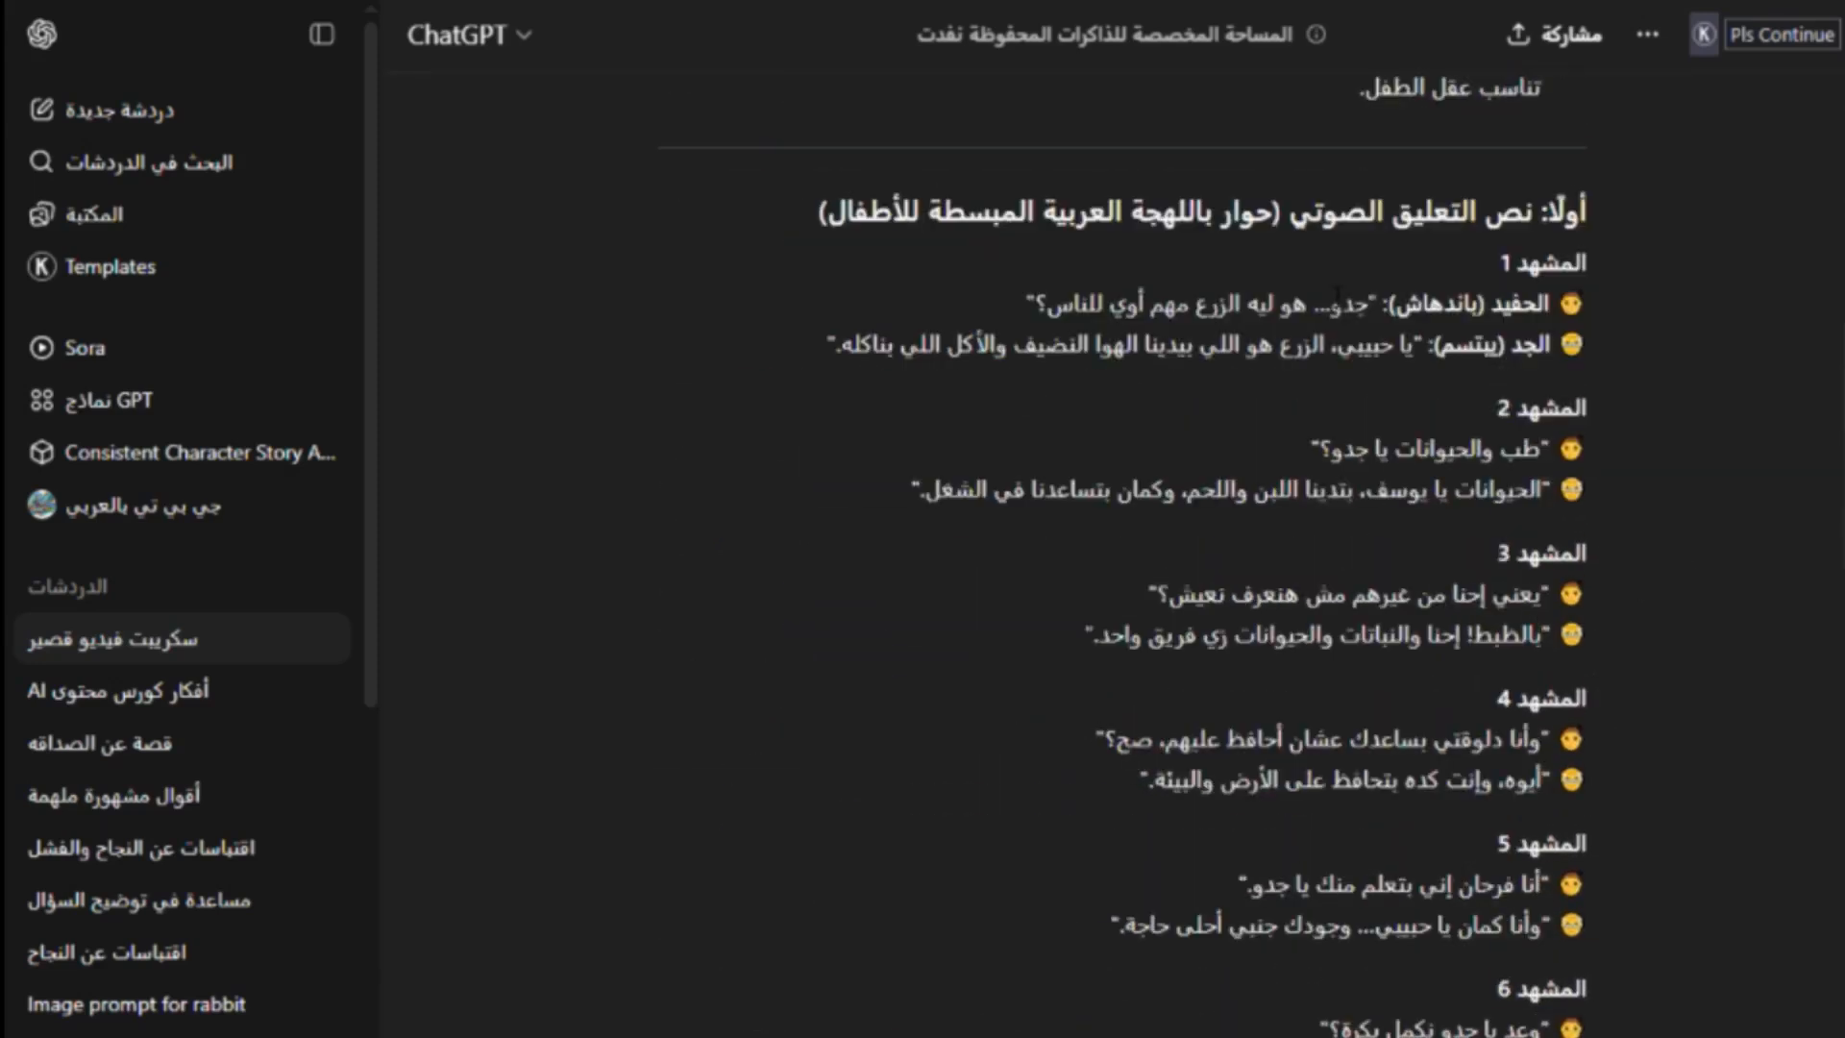
pyautogui.moveTo(1382, 304); pyautogui.dragTo(1002, 302)
pyautogui.click(1137, 309)
pyautogui.moveTo(1376, 305); pyautogui.dragTo(995, 307)
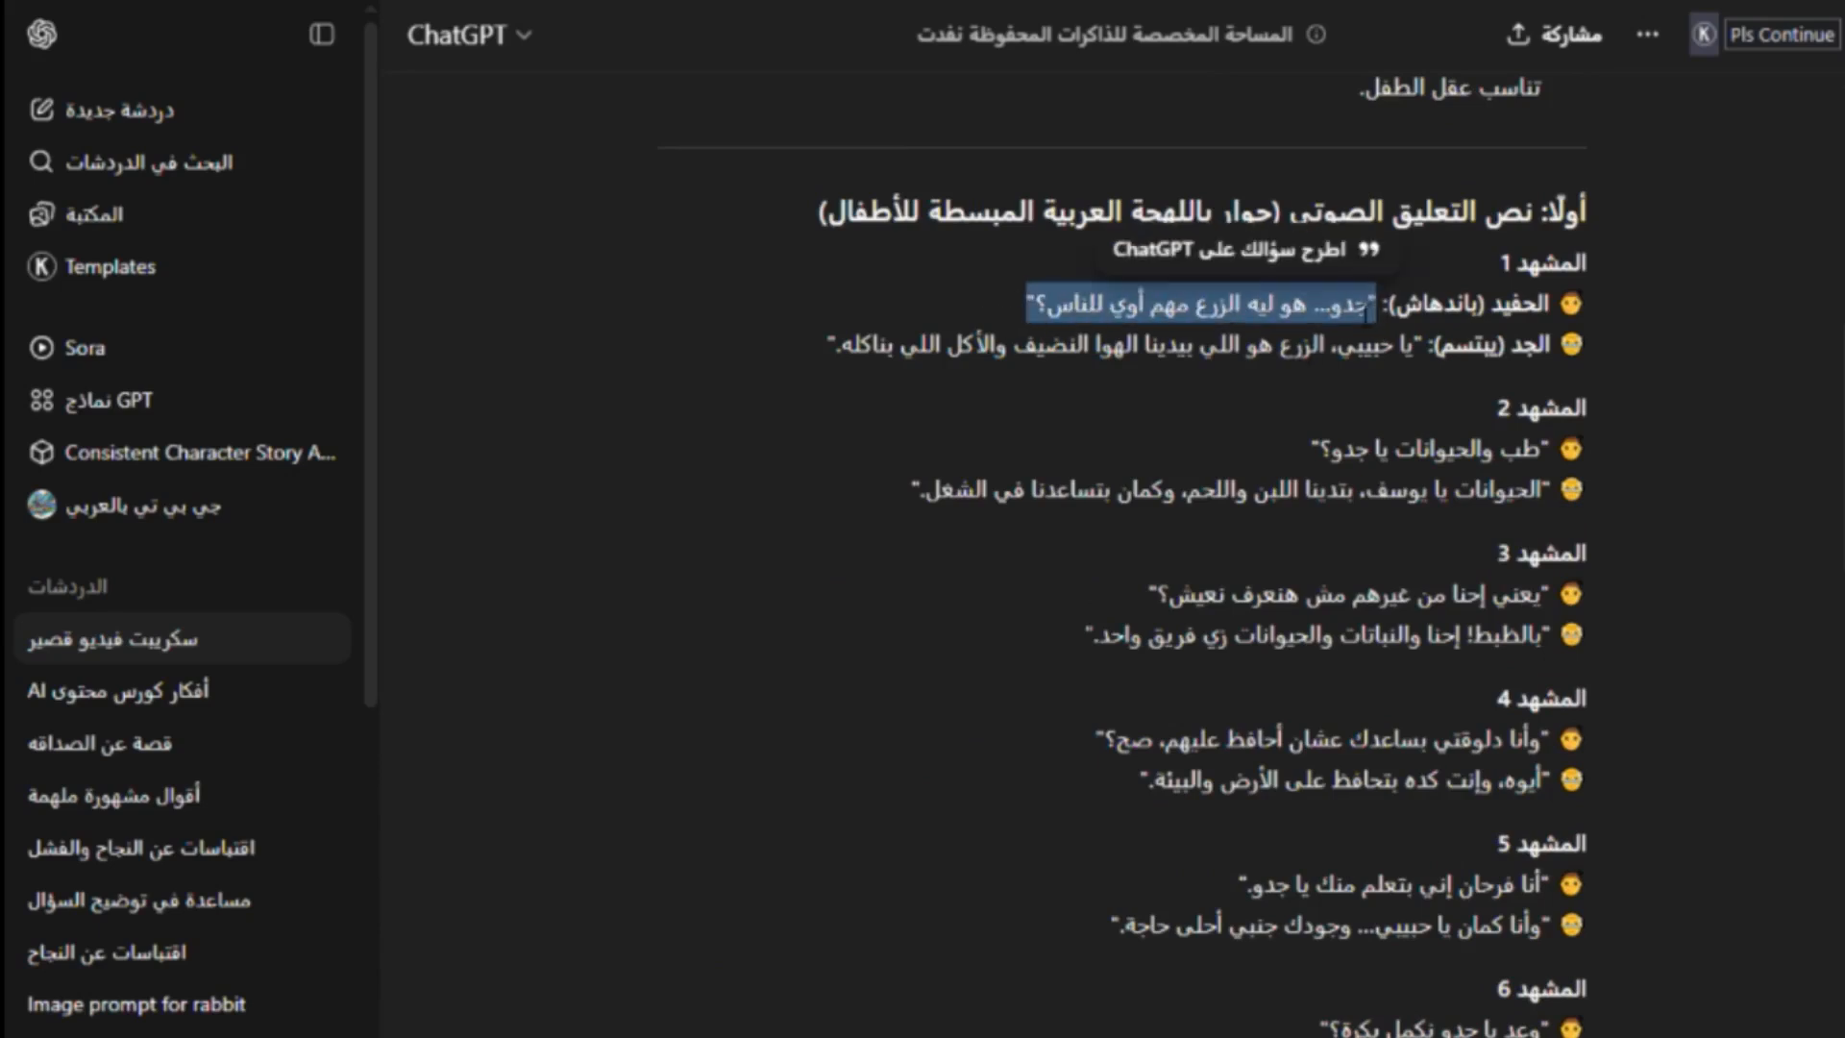
pyautogui.click(1099, 305)
pyautogui.moveTo(1044, 306); pyautogui.dragTo(1191, 305)
pyautogui.moveTo(1374, 303); pyautogui.dragTo(1309, 304)
pyautogui.click(1292, 303)
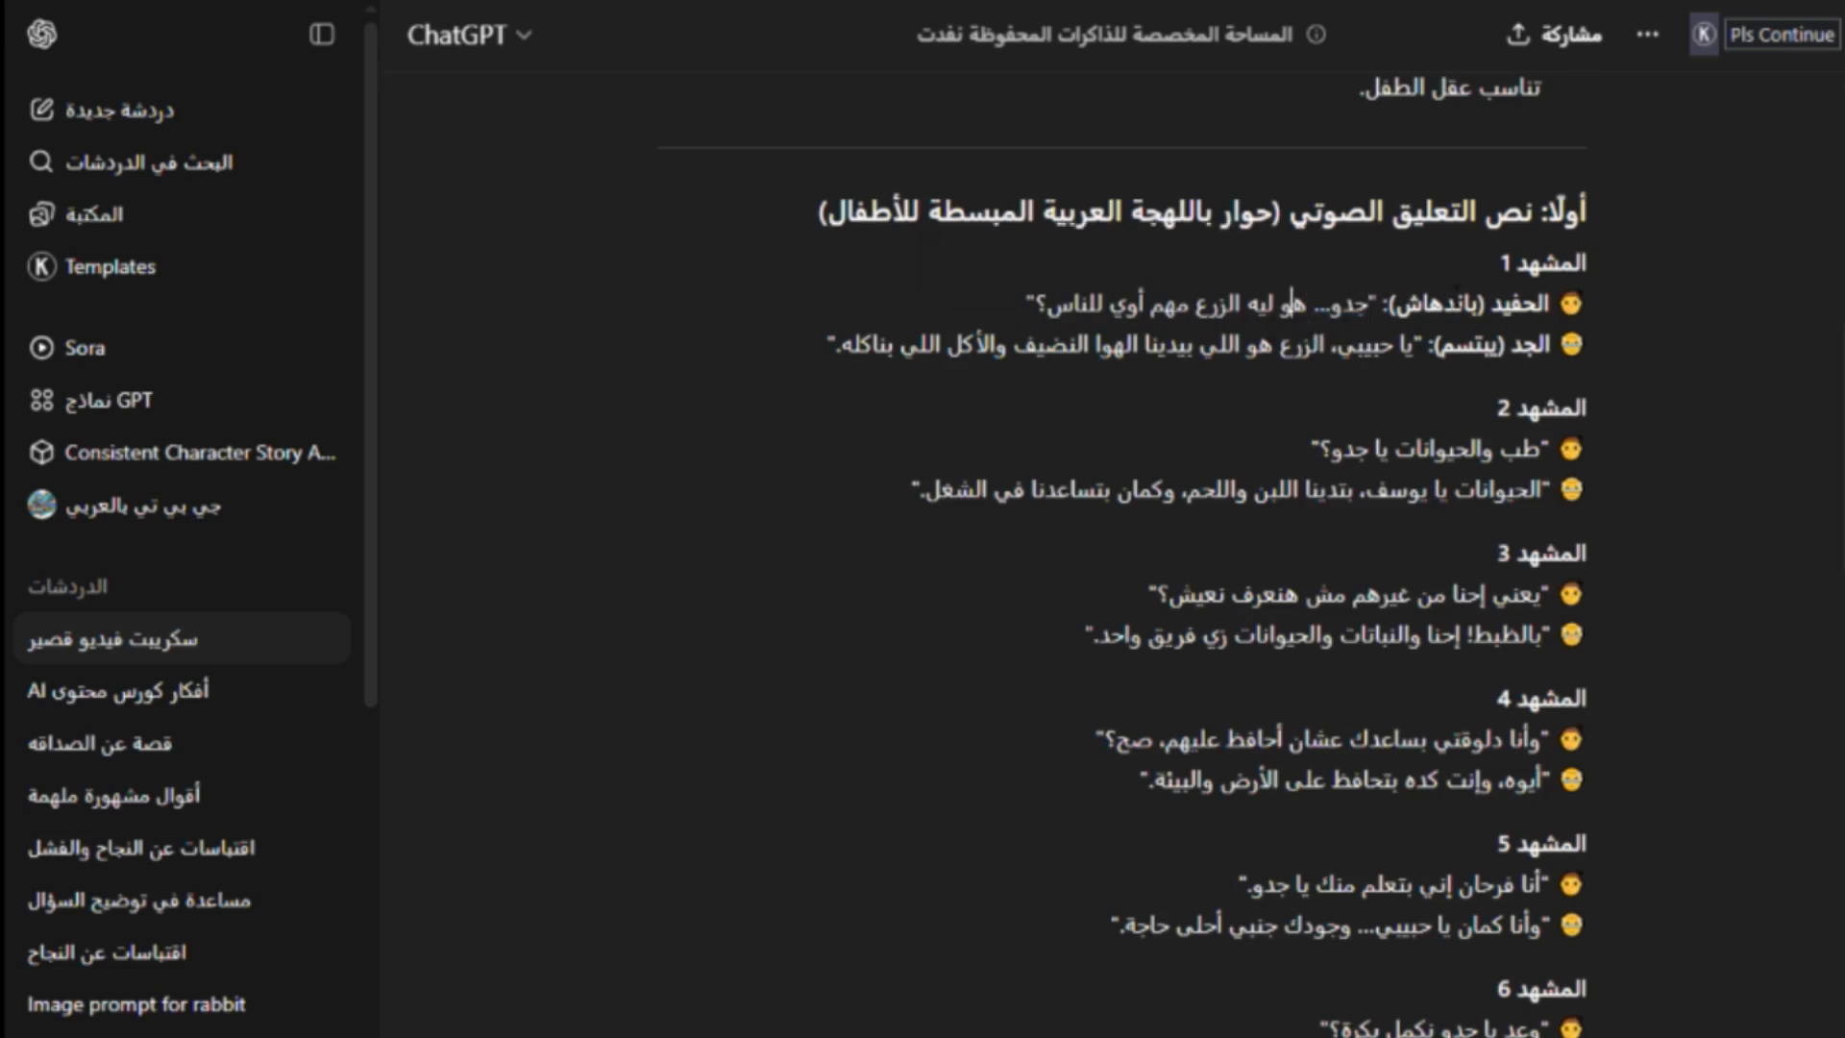
# Review ChatGPT's dialogue through scene 6, including the estimated recording duration.
pyautogui.scroll(-3, 1466, 521)
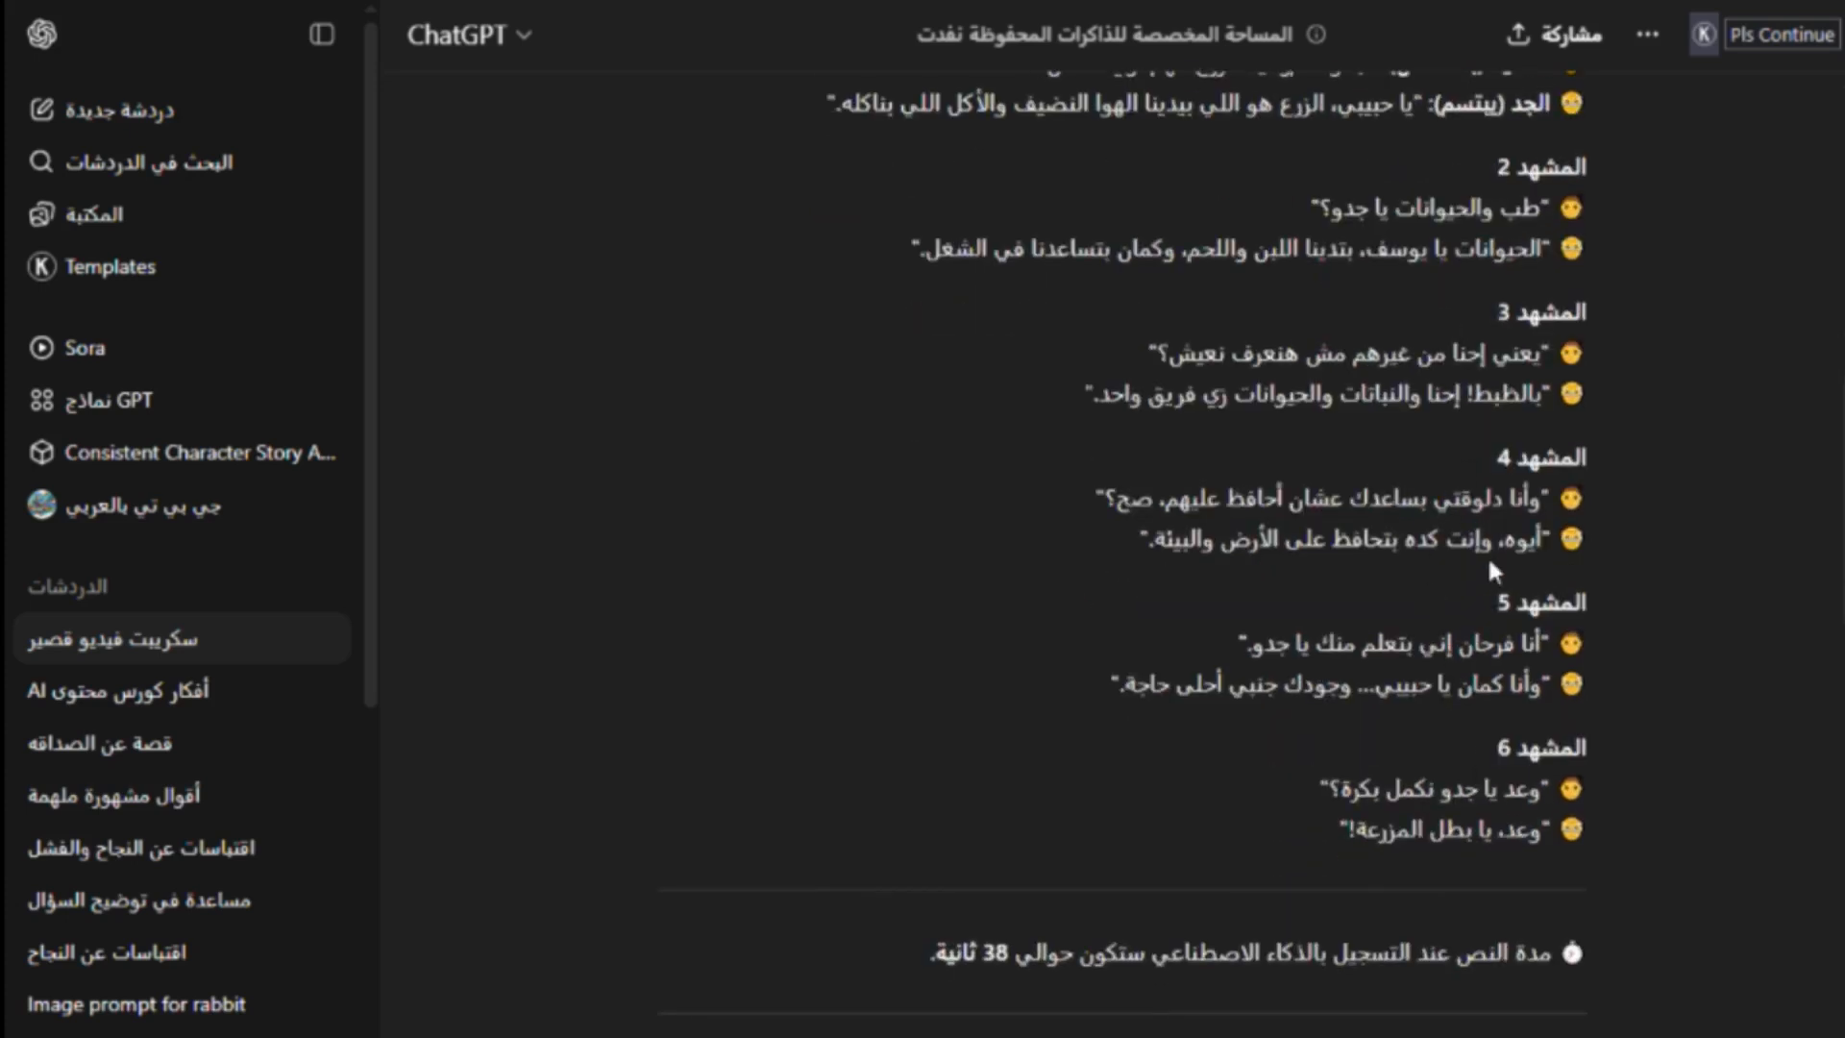
pyautogui.scroll(6, 1485, 555)
pyautogui.scroll(-12, 1480, 631)
pyautogui.scroll(-7, 1441, 565)
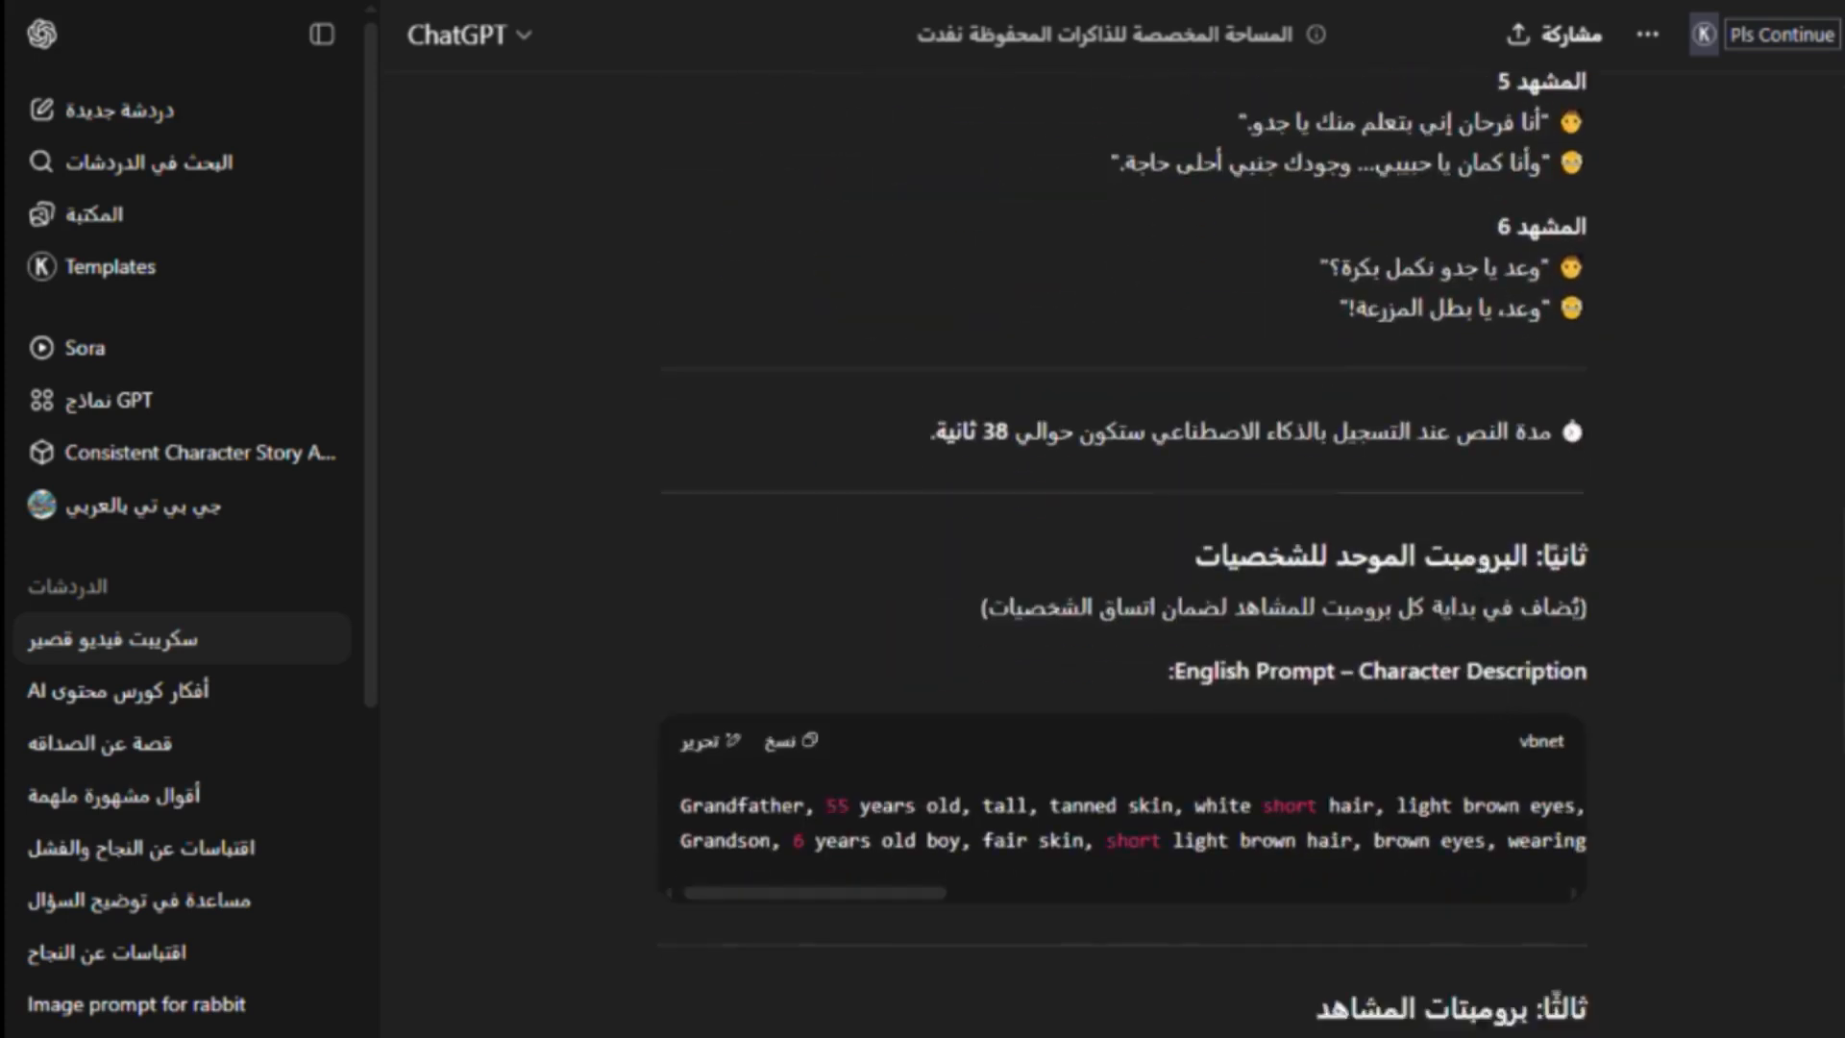
pyautogui.scroll(13, 1579, 524)
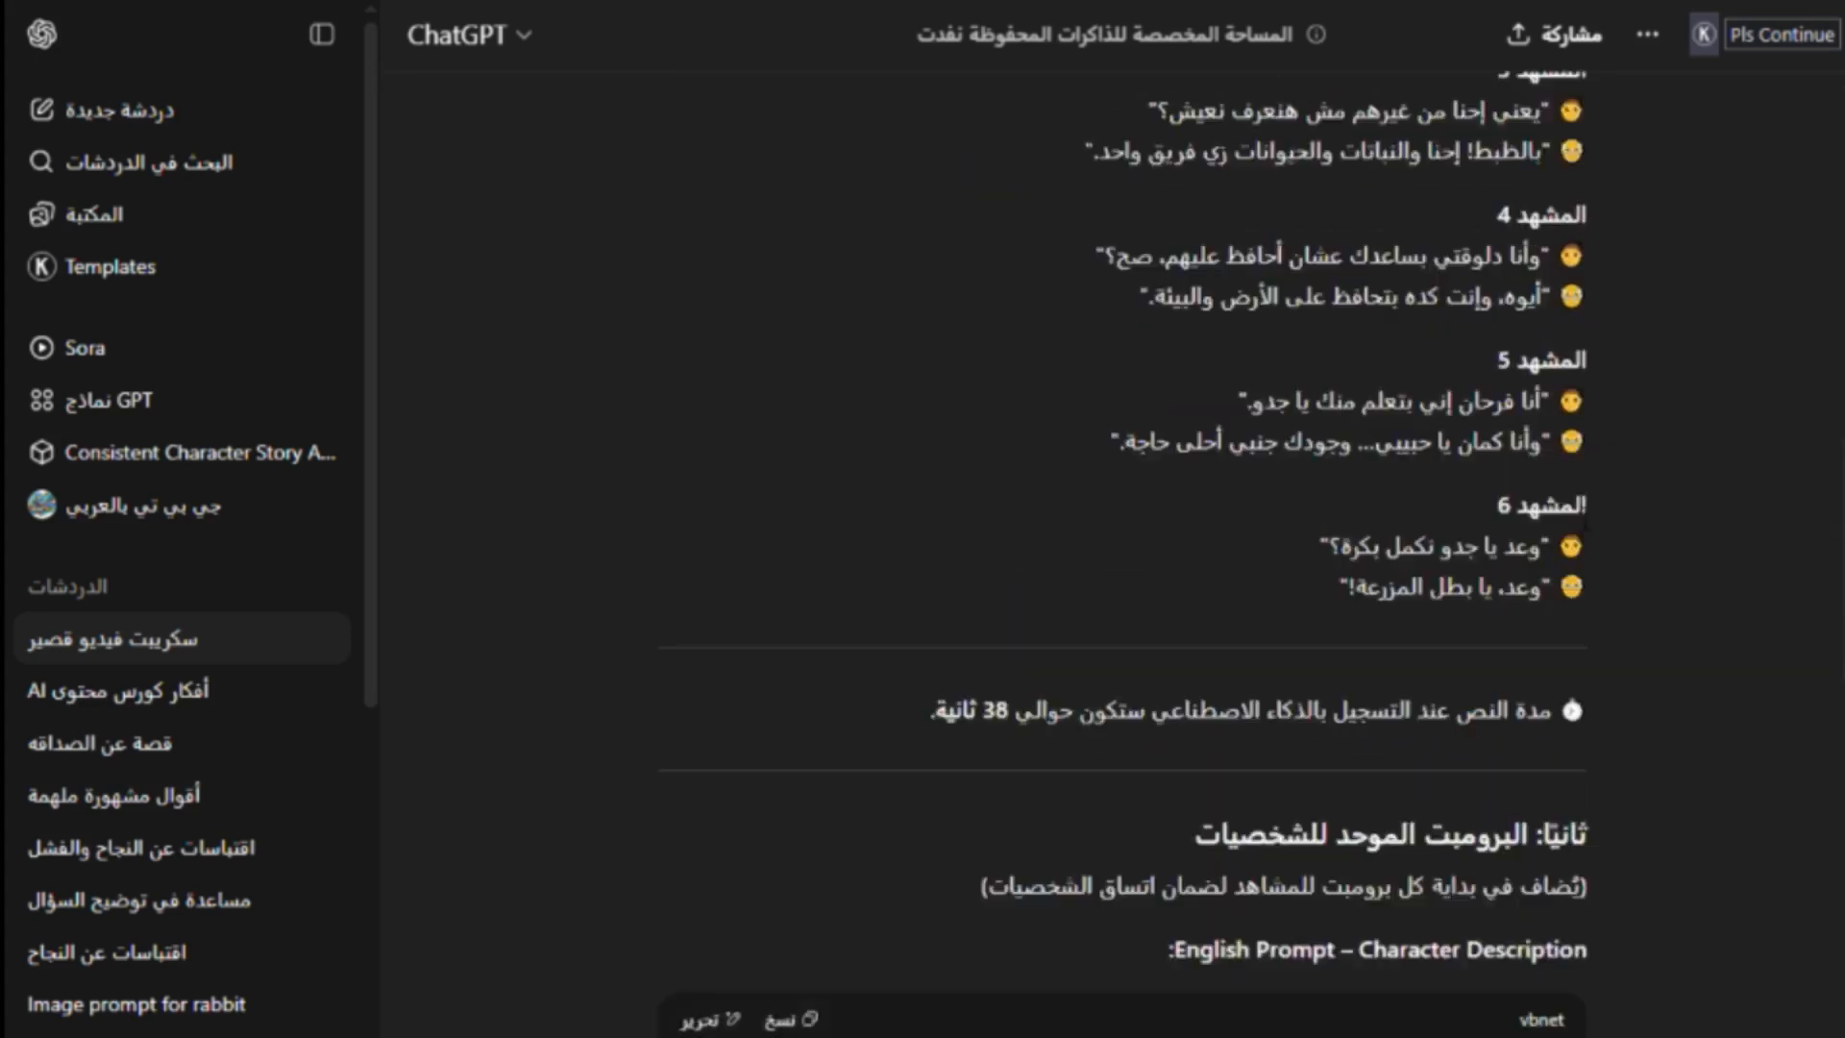
# Examine ChatGPT's unified English character description for the grandfather and grandson.
pyautogui.scroll(-9, 1617, 534)
pyautogui.scroll(-3, 1680, 606)
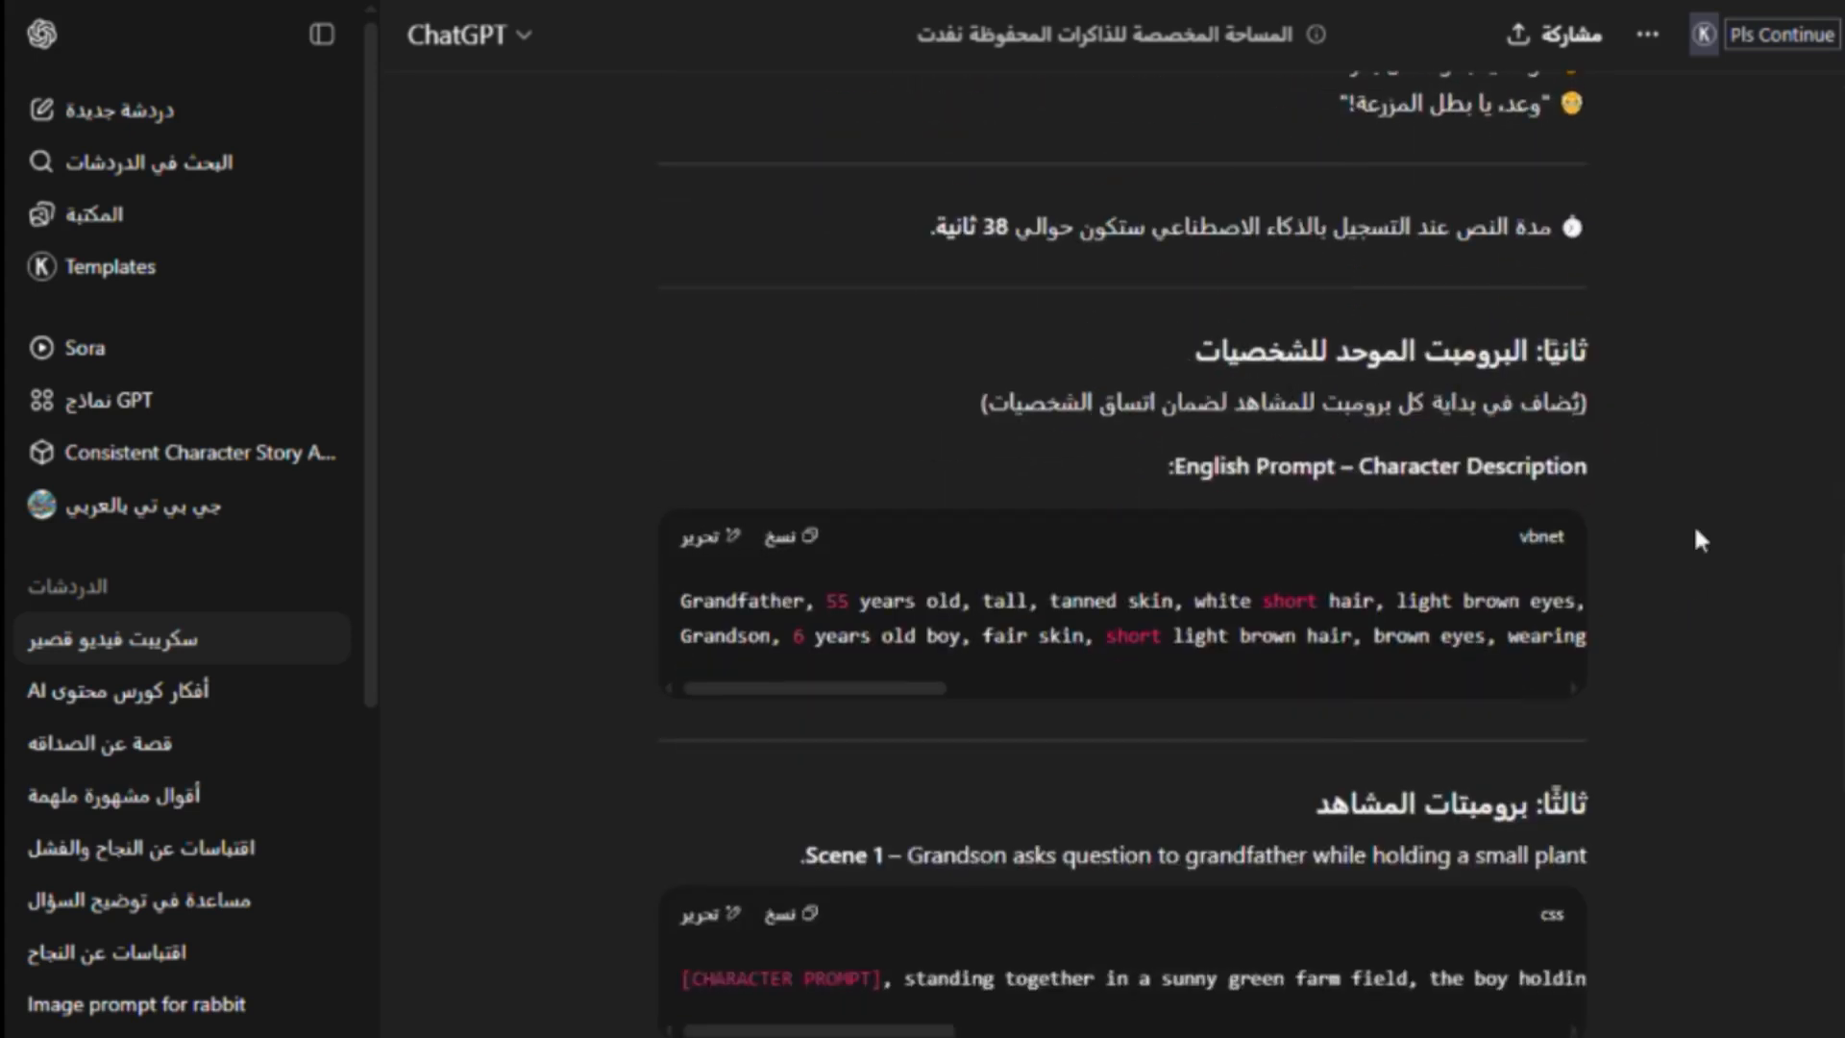
pyautogui.scroll(-3, 1692, 535)
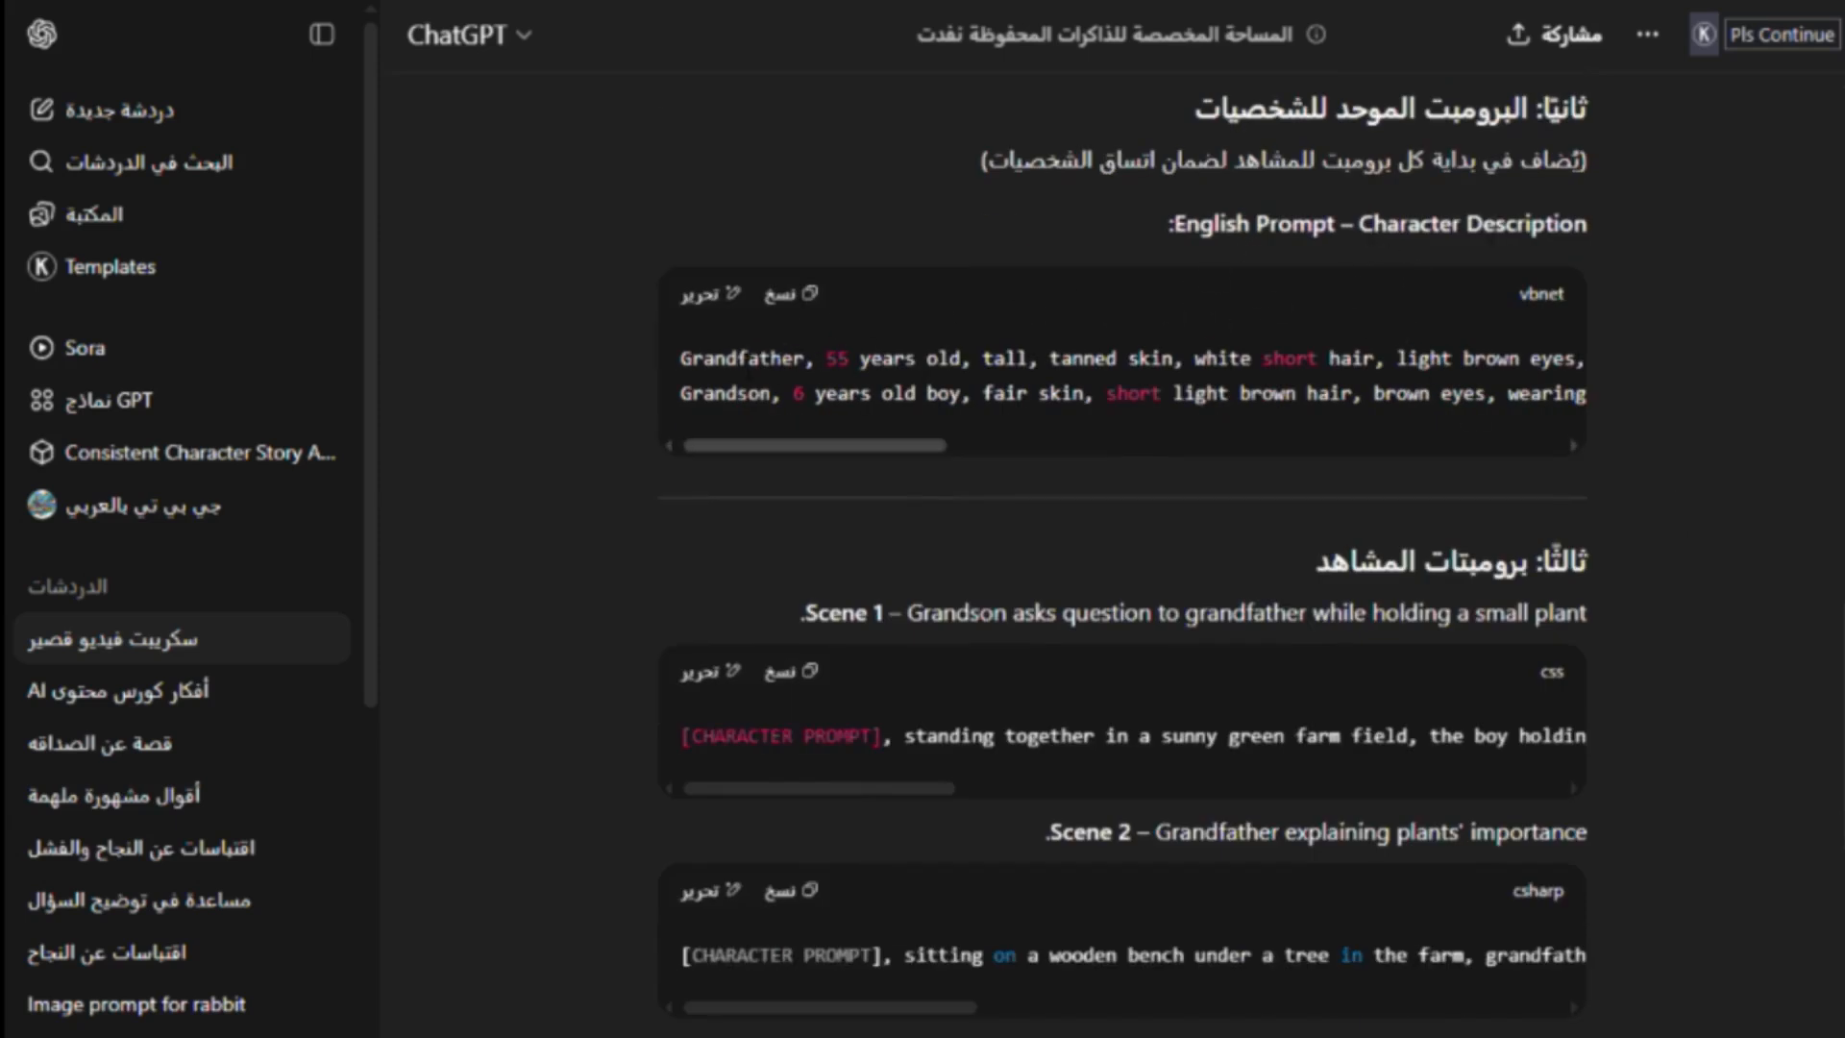
pyautogui.moveTo(675, 360); pyautogui.dragTo(824, 361)
pyautogui.scroll(-3, 931, 521)
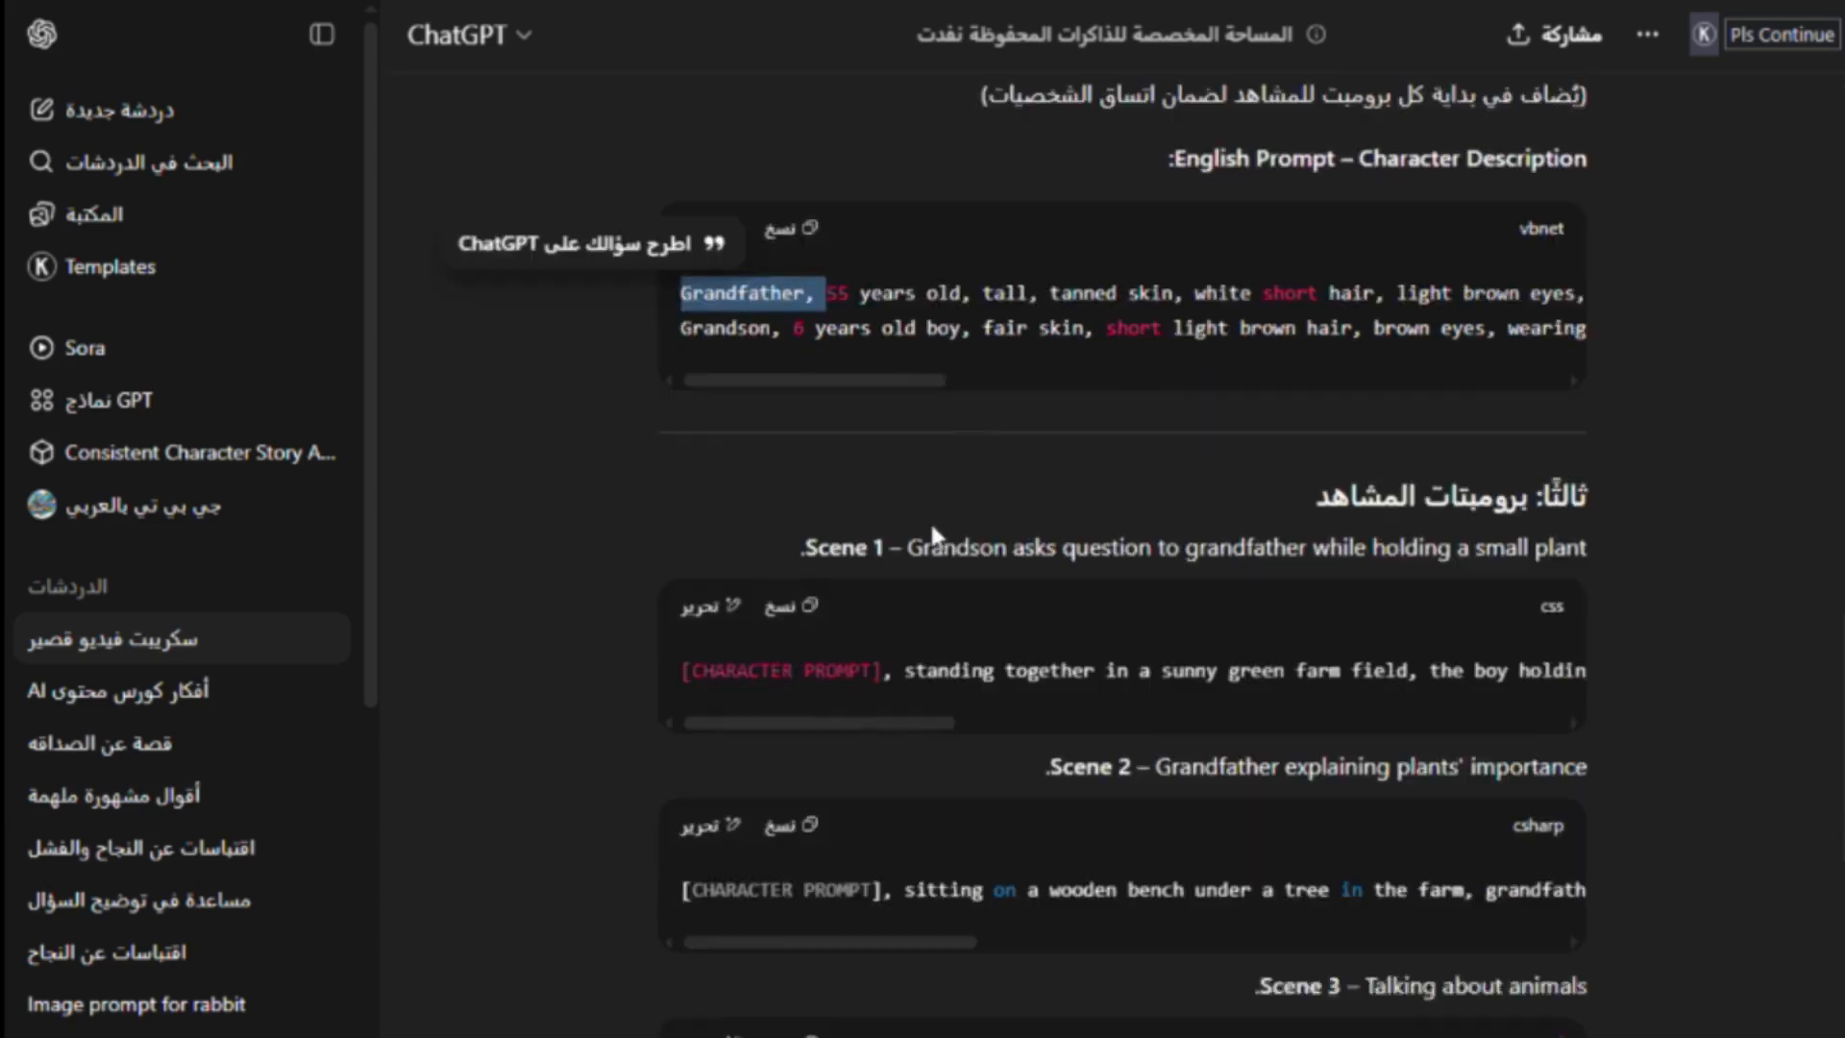
pyautogui.scroll(5, 1099, 409)
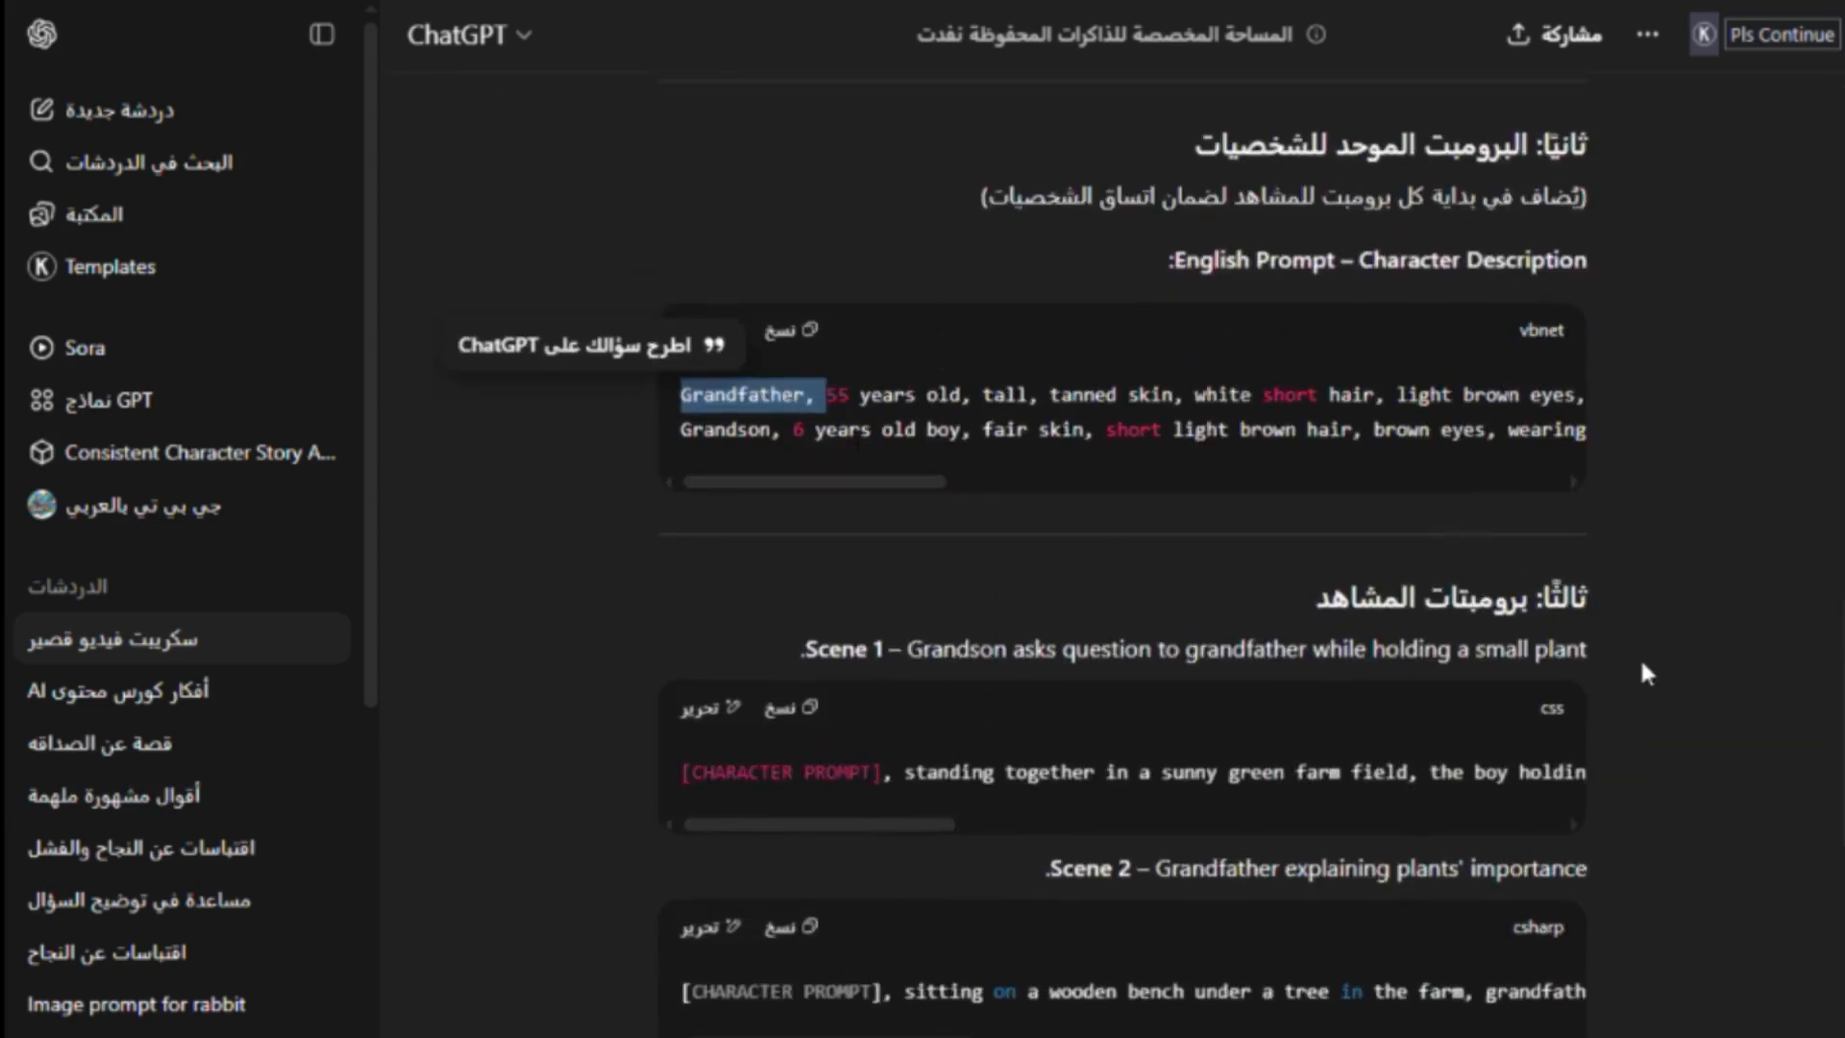
pyautogui.click(1701, 603)
pyautogui.scroll(-3, 1710, 673)
pyautogui.scroll(5, 1723, 767)
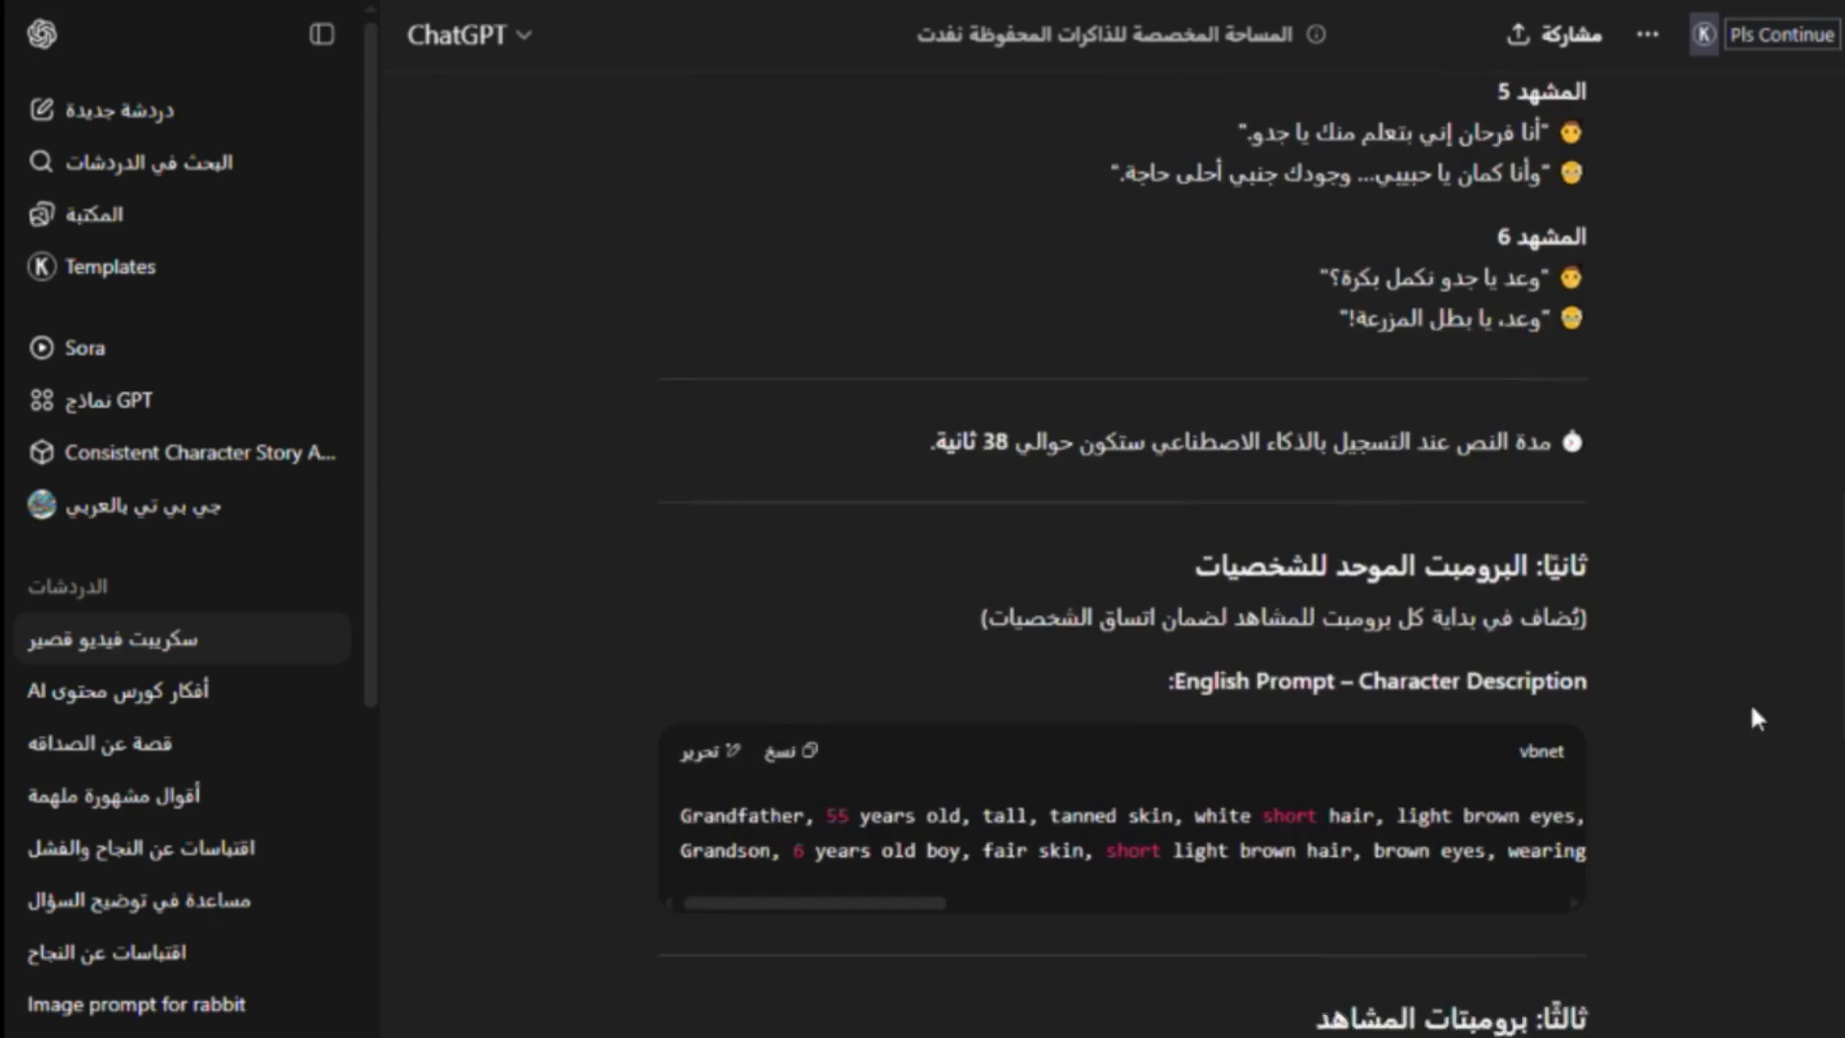
pyautogui.scroll(-5, 1634, 716)
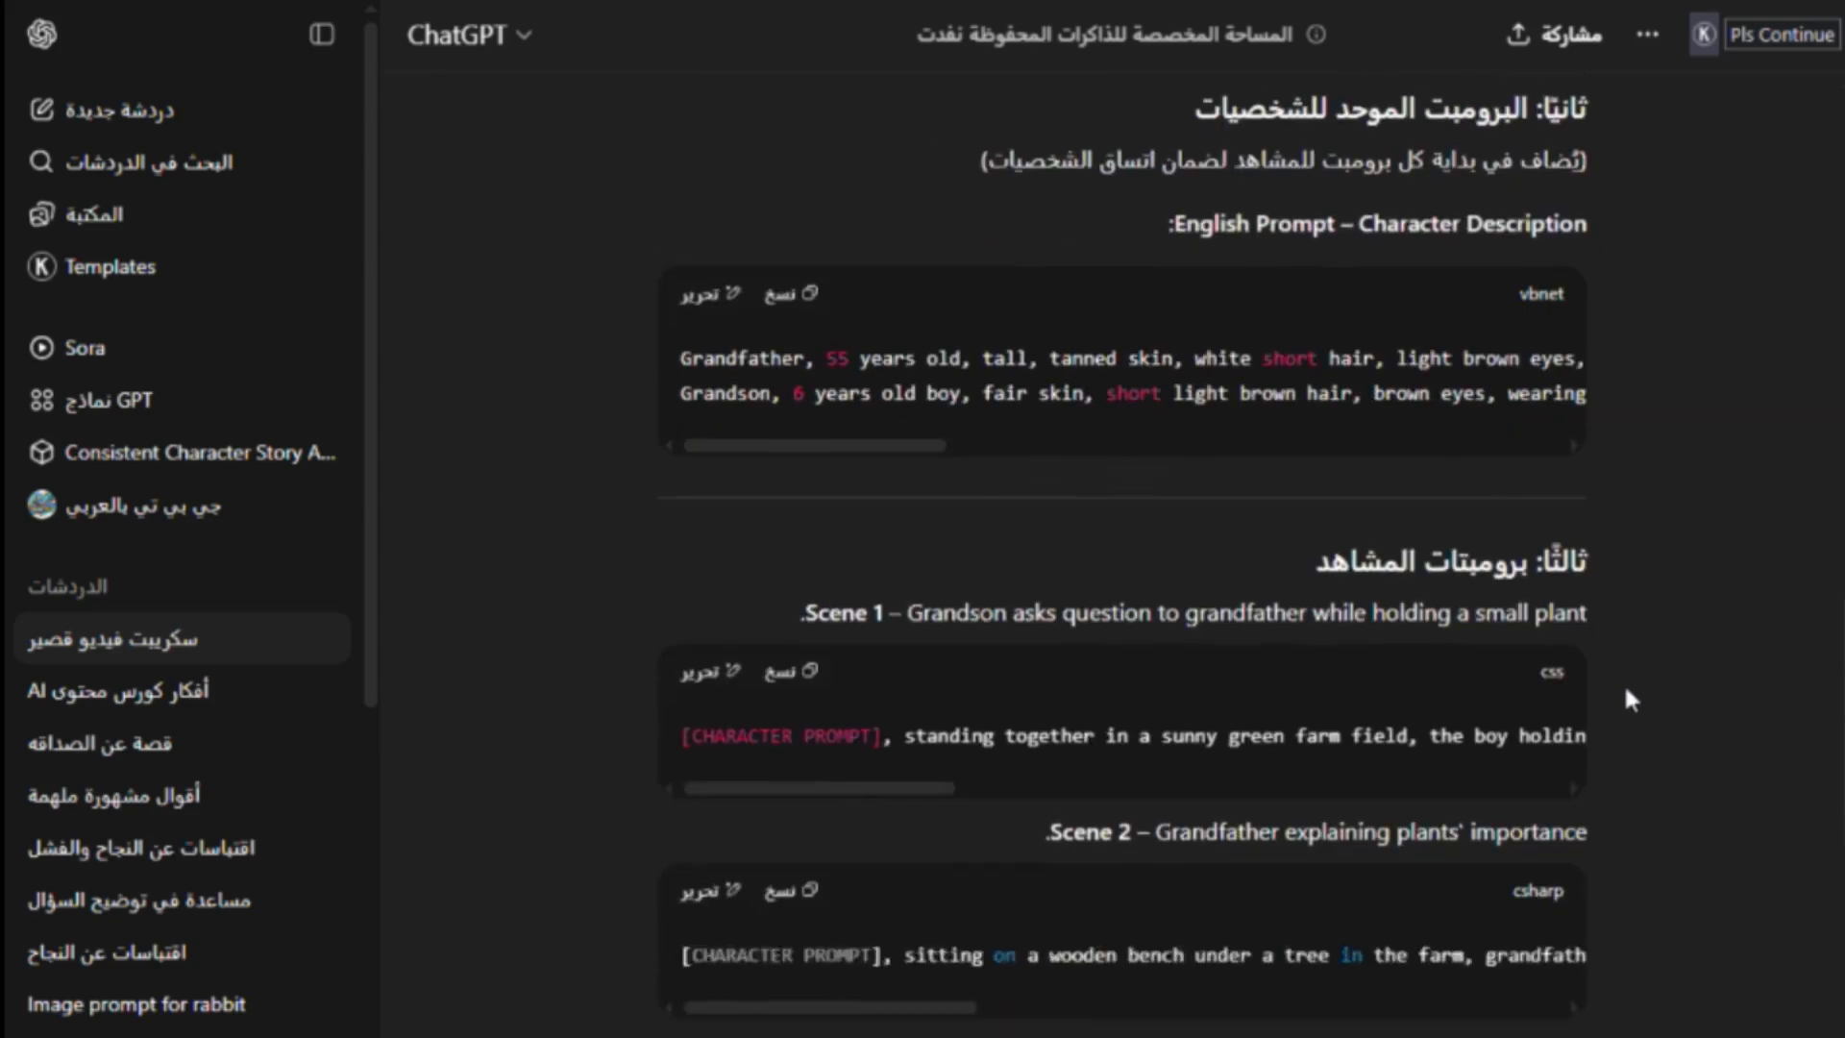
# Review ChatGPT's English prompts from Scene 1 through Scene 6 and highlight the Scene 6 heading.
pyautogui.scroll(-3, 1467, 631)
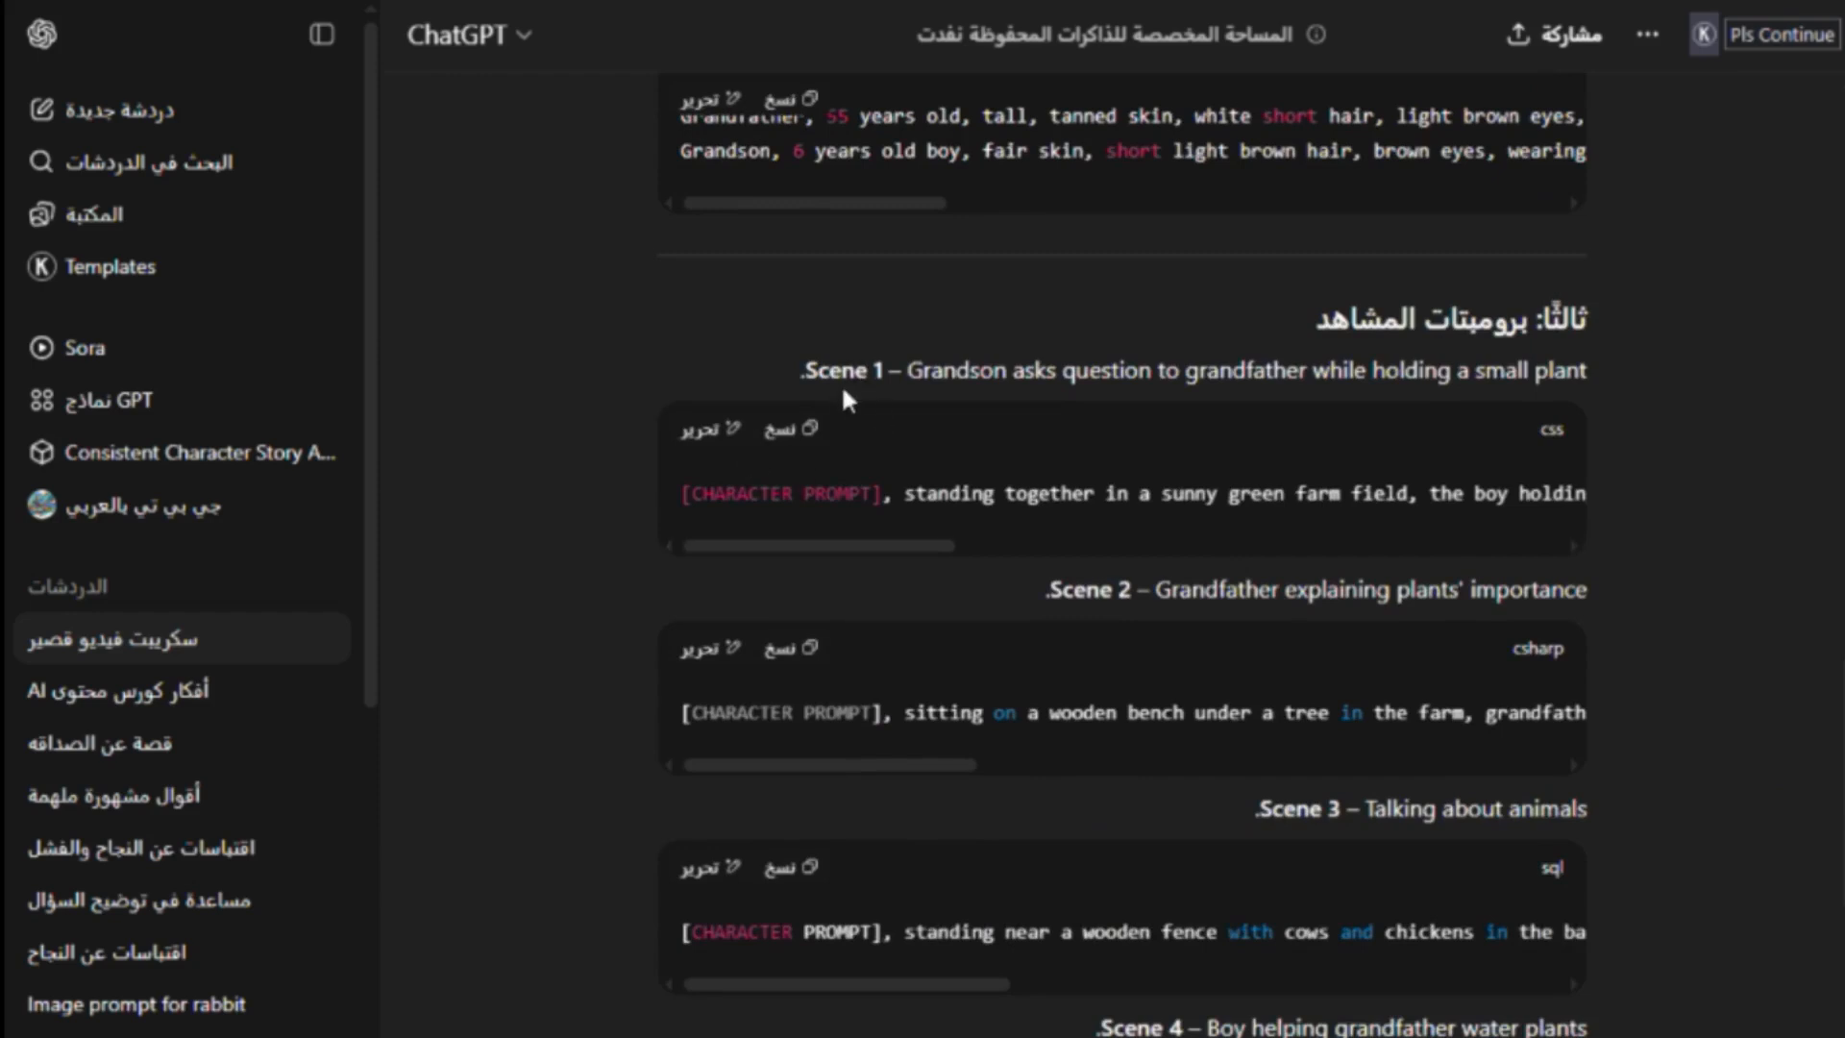
pyautogui.scroll(-5, 1395, 787)
pyautogui.scroll(-5, 1341, 769)
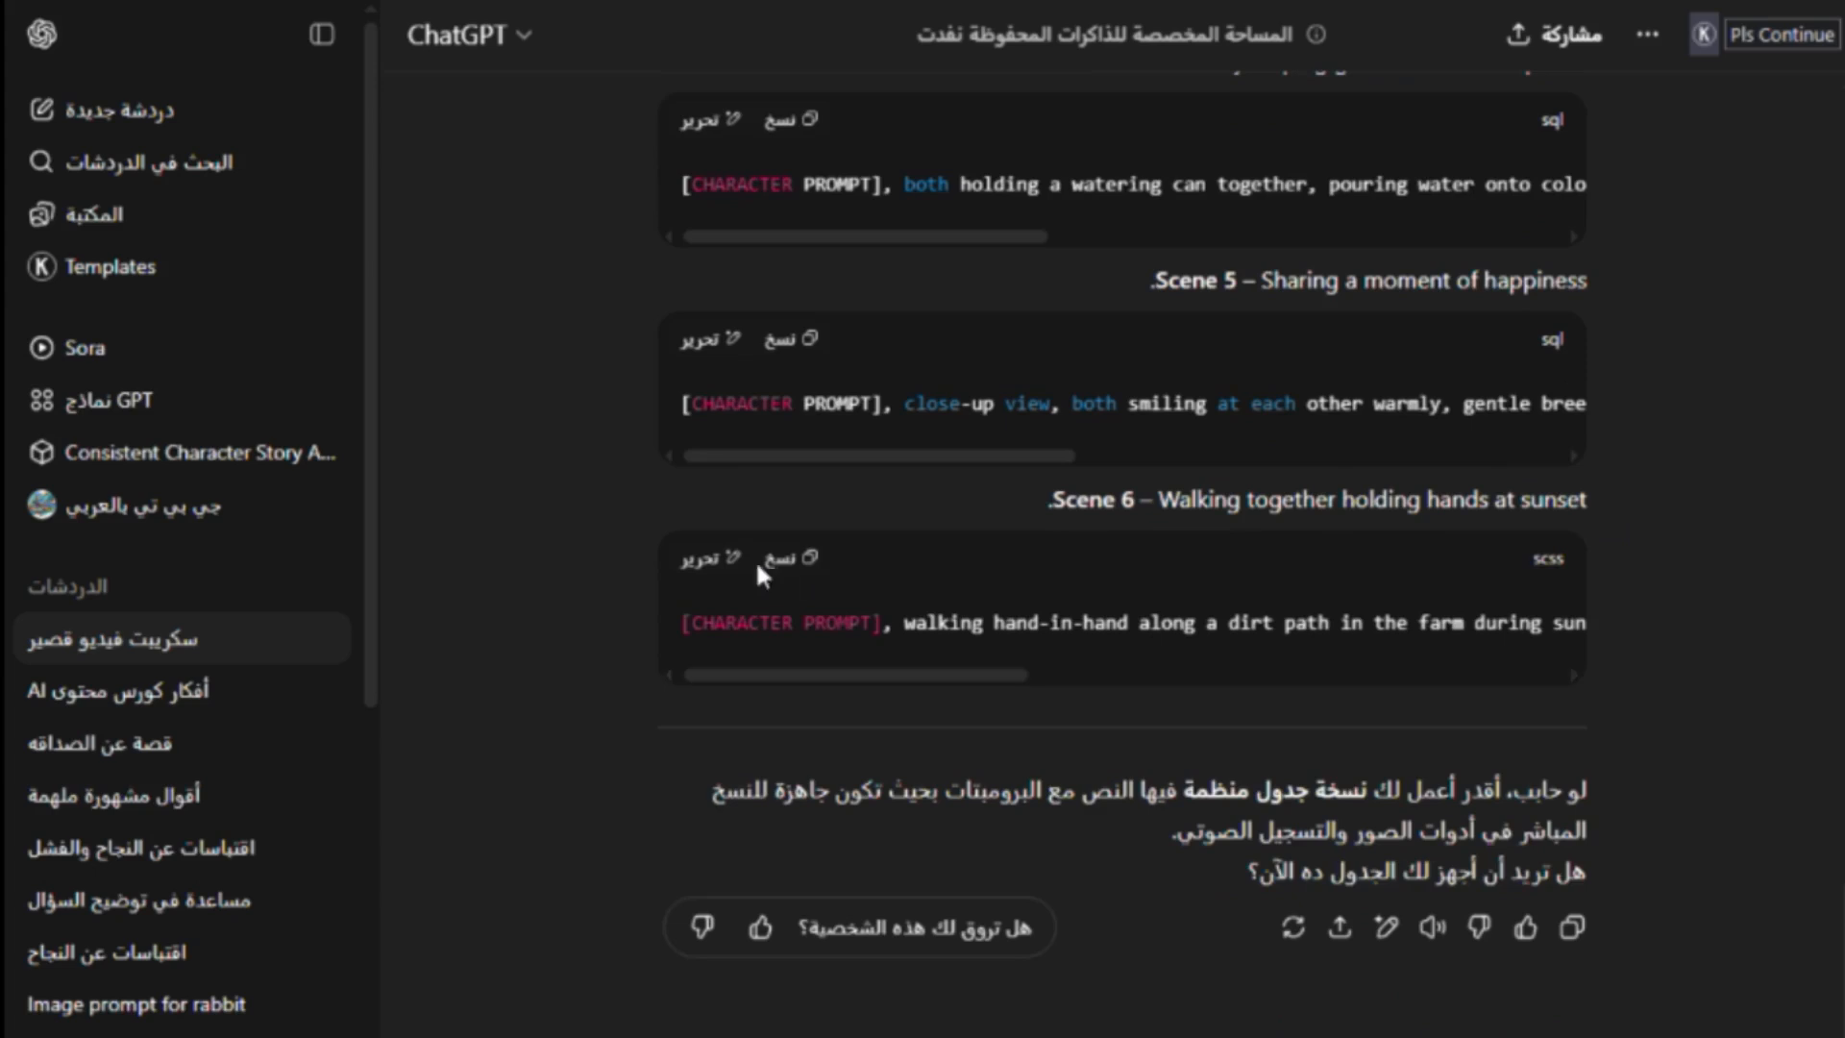
pyautogui.moveTo(1142, 500); pyautogui.dragTo(1051, 500)
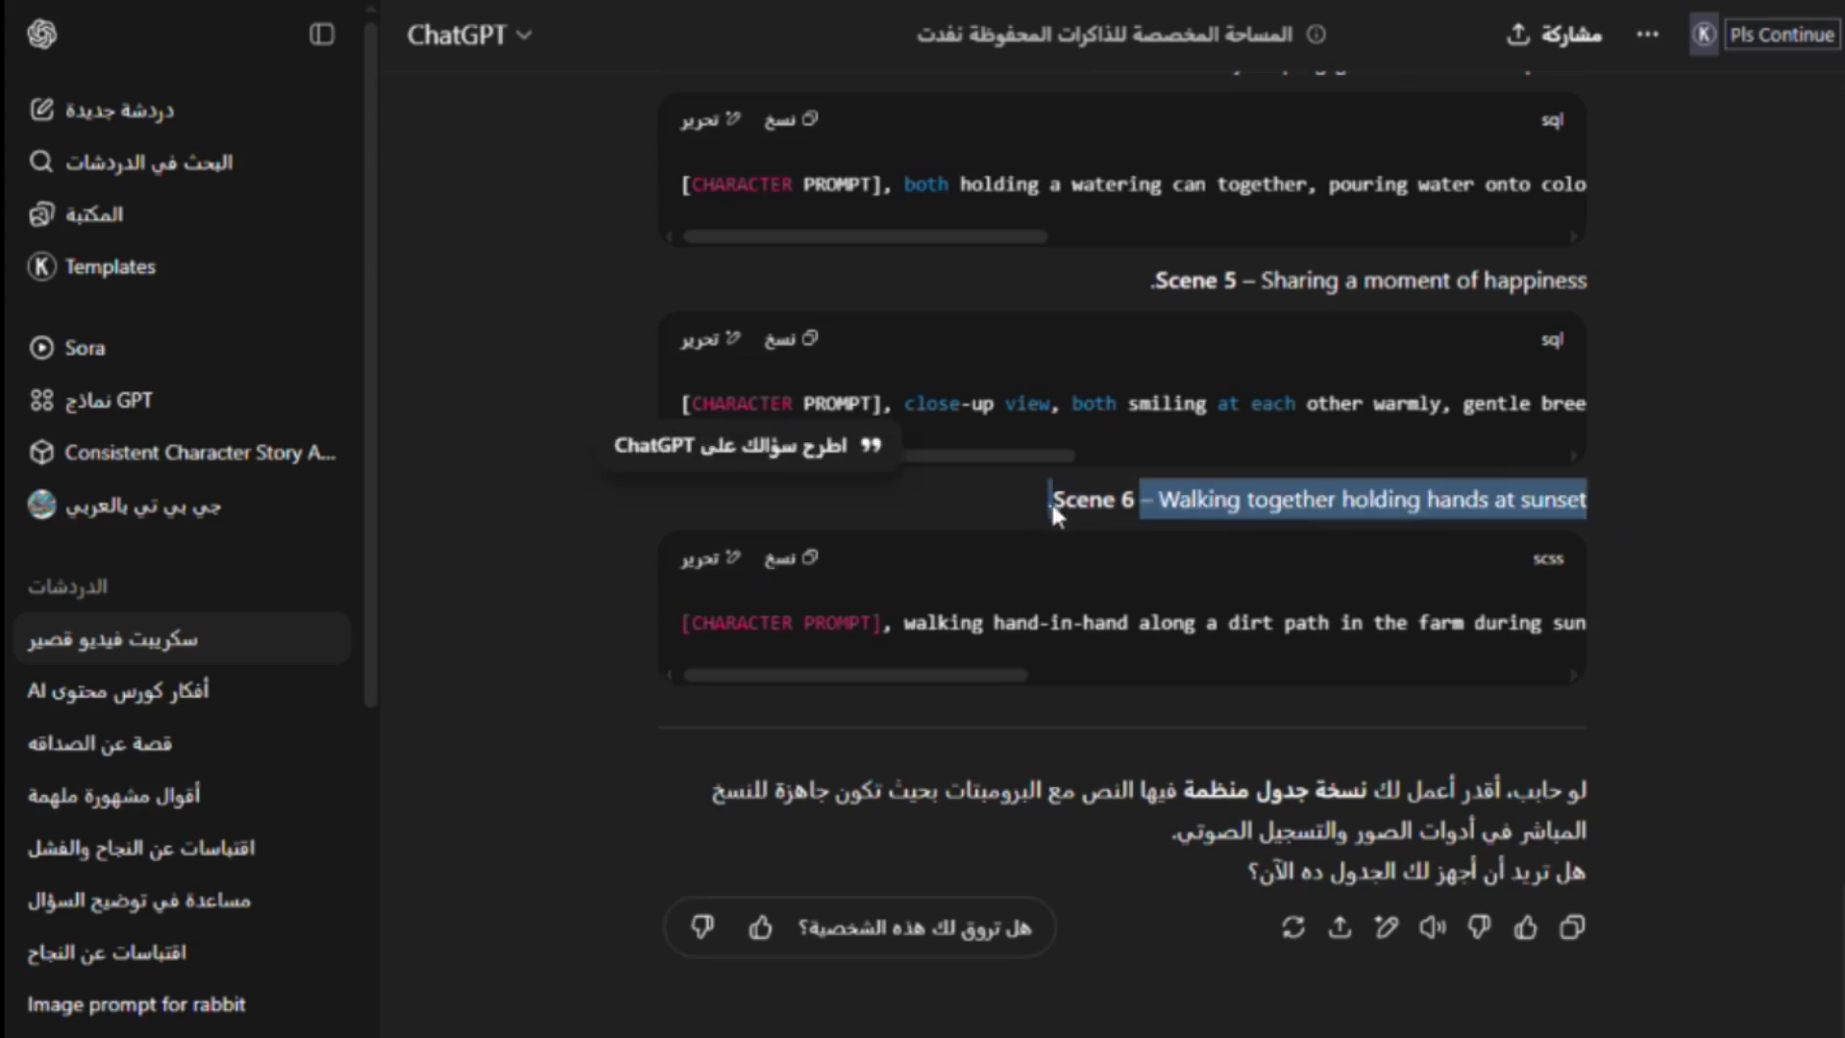
# Recheck ChatGPT's character description and first scene prompts, and return to the scene 1 dialogue.
pyautogui.scroll(20, 1615, 766)
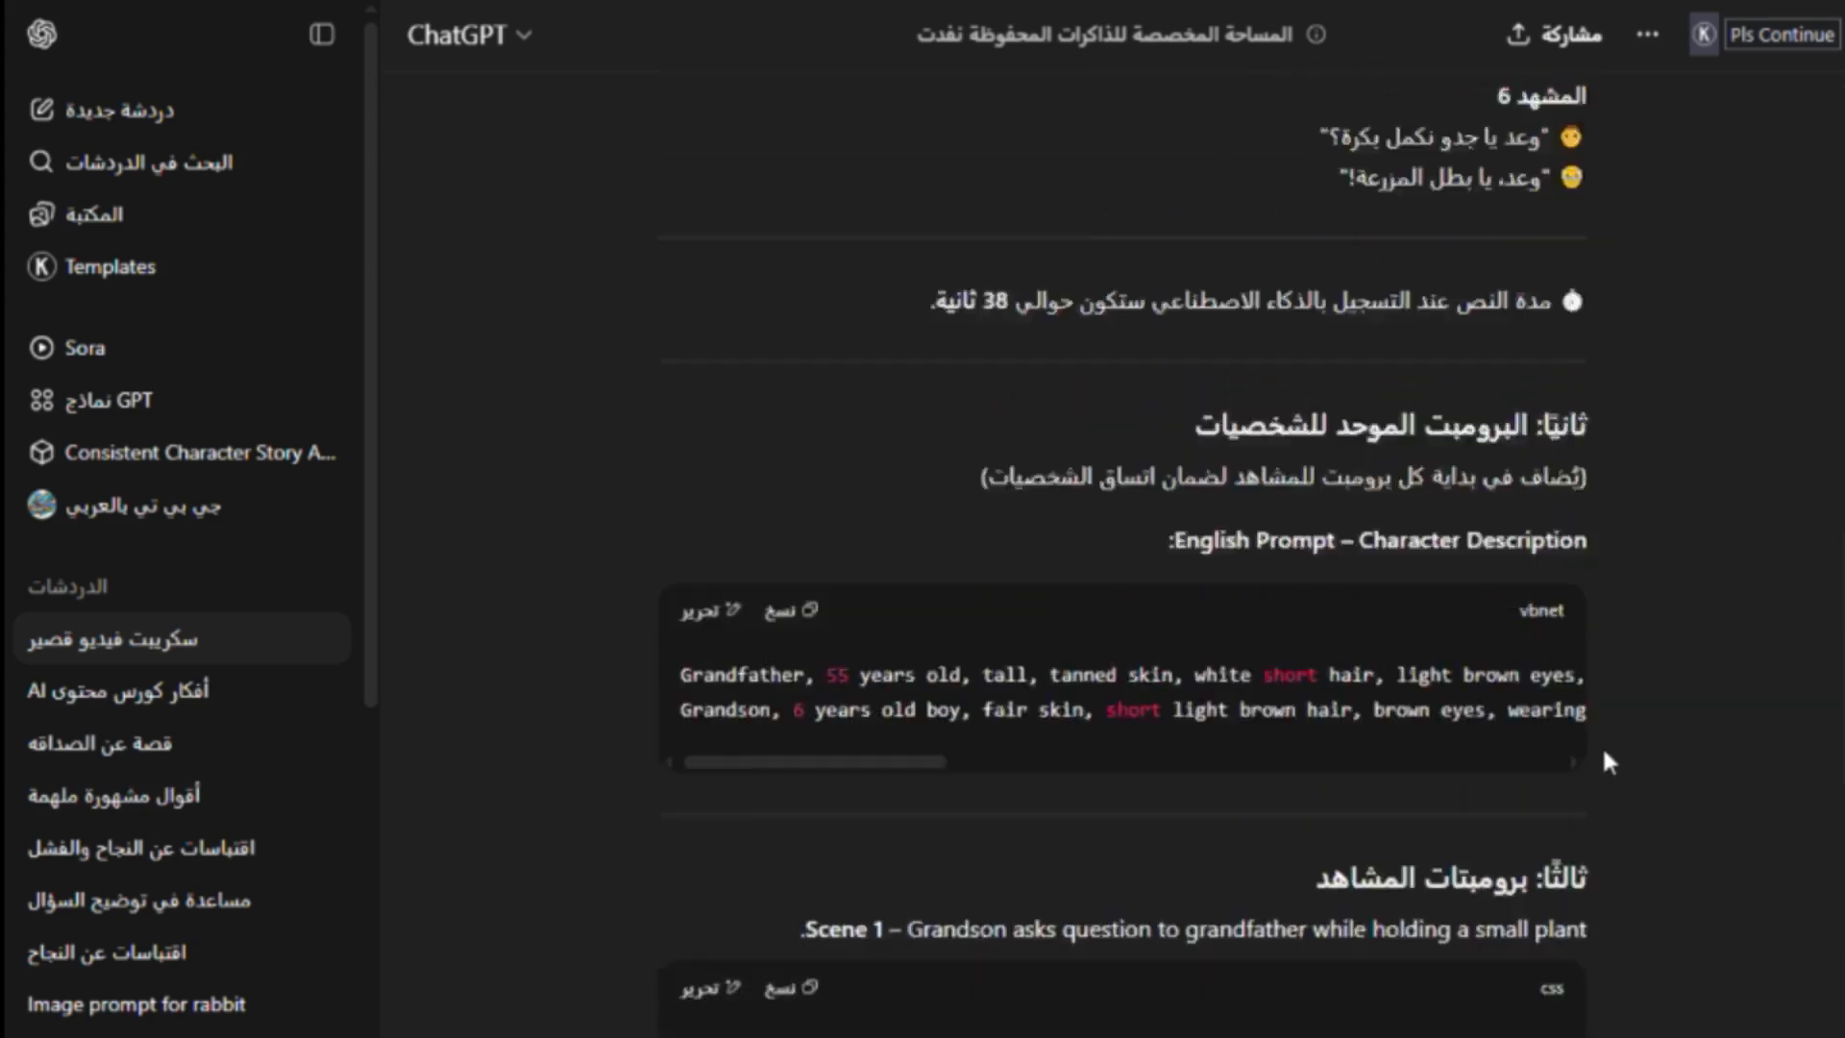
pyautogui.scroll(-15, 1611, 688)
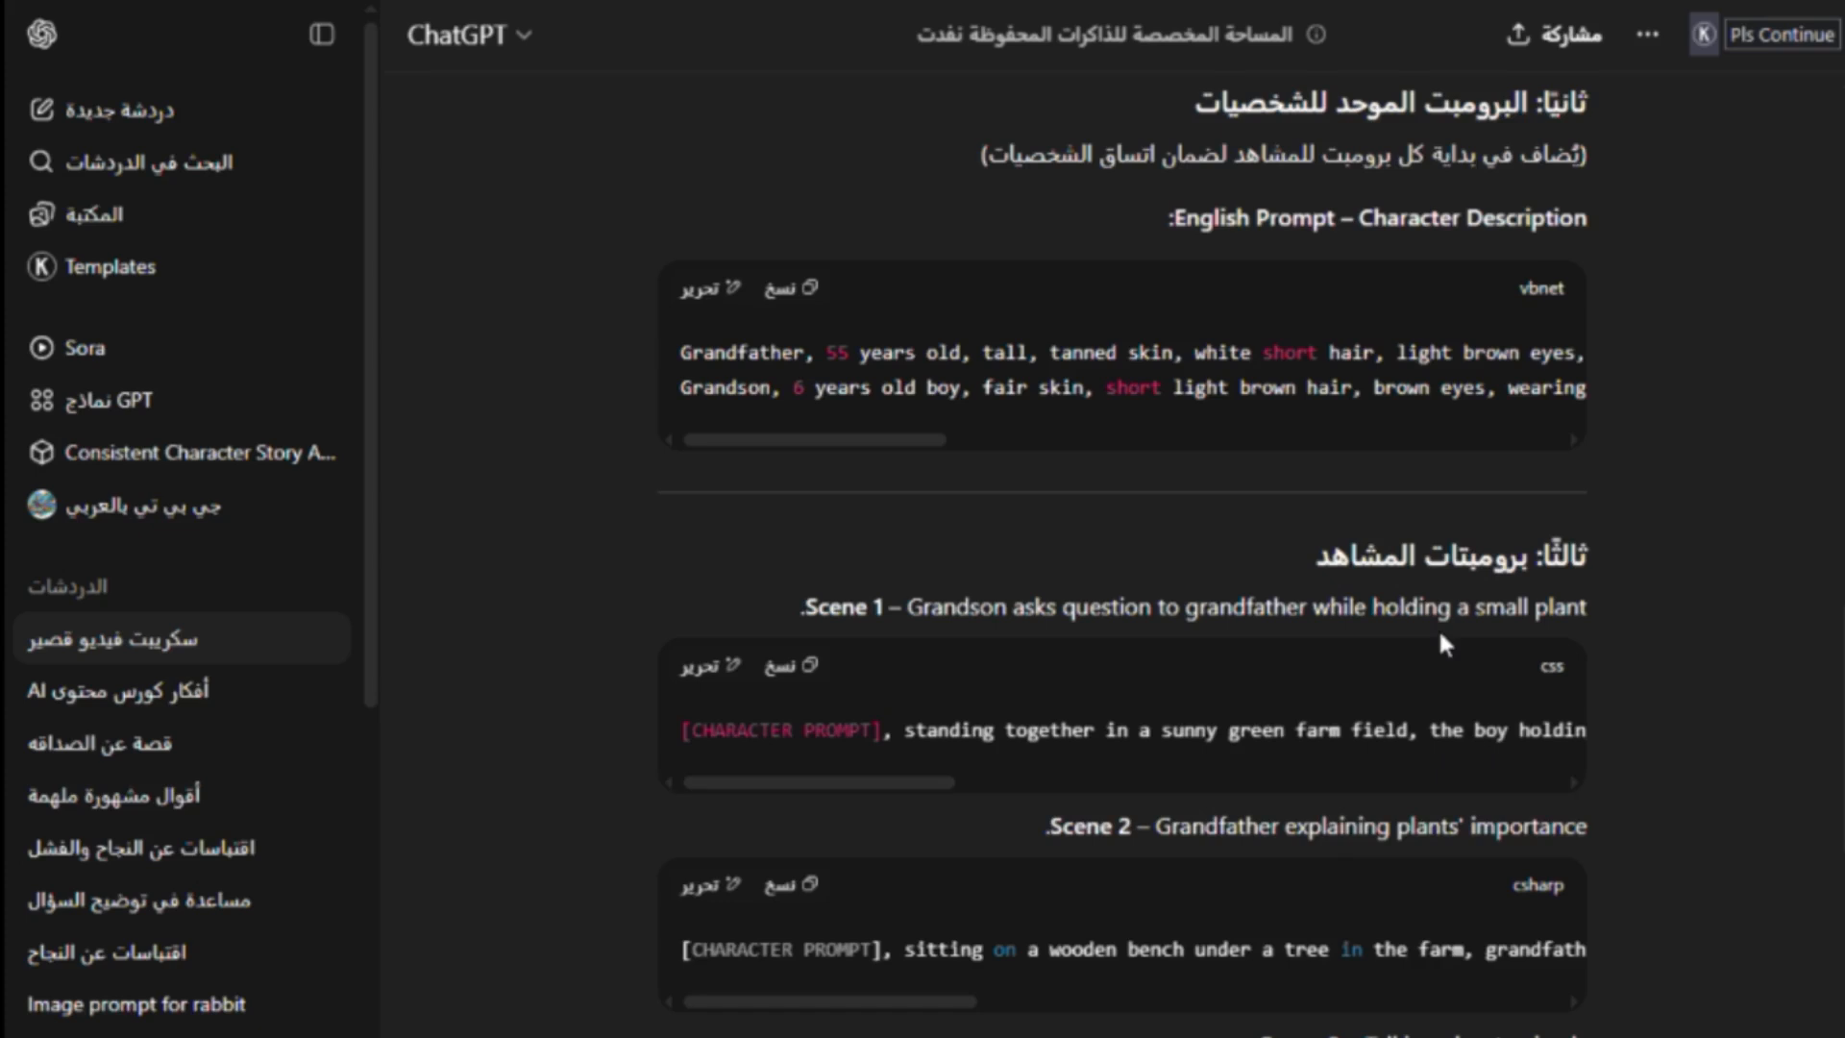
pyautogui.scroll(10, 1438, 626)
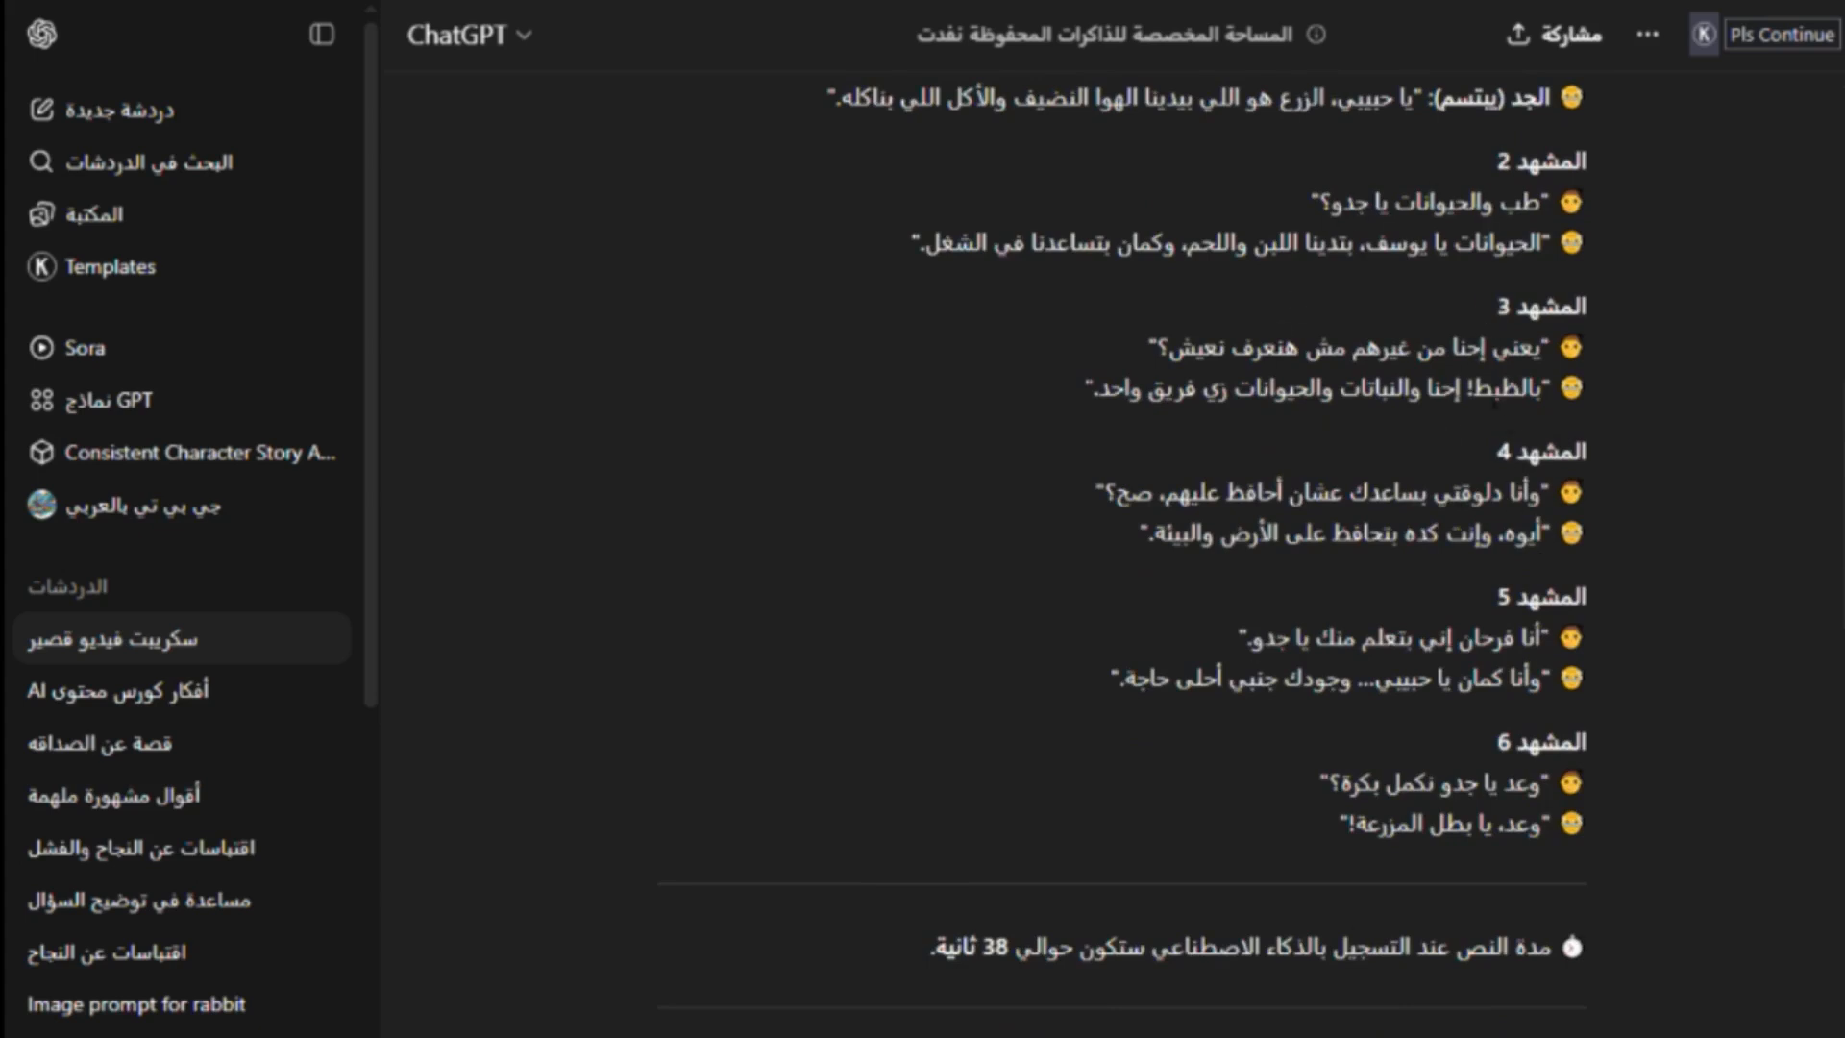
pyautogui.scroll(5, 1640, 772)
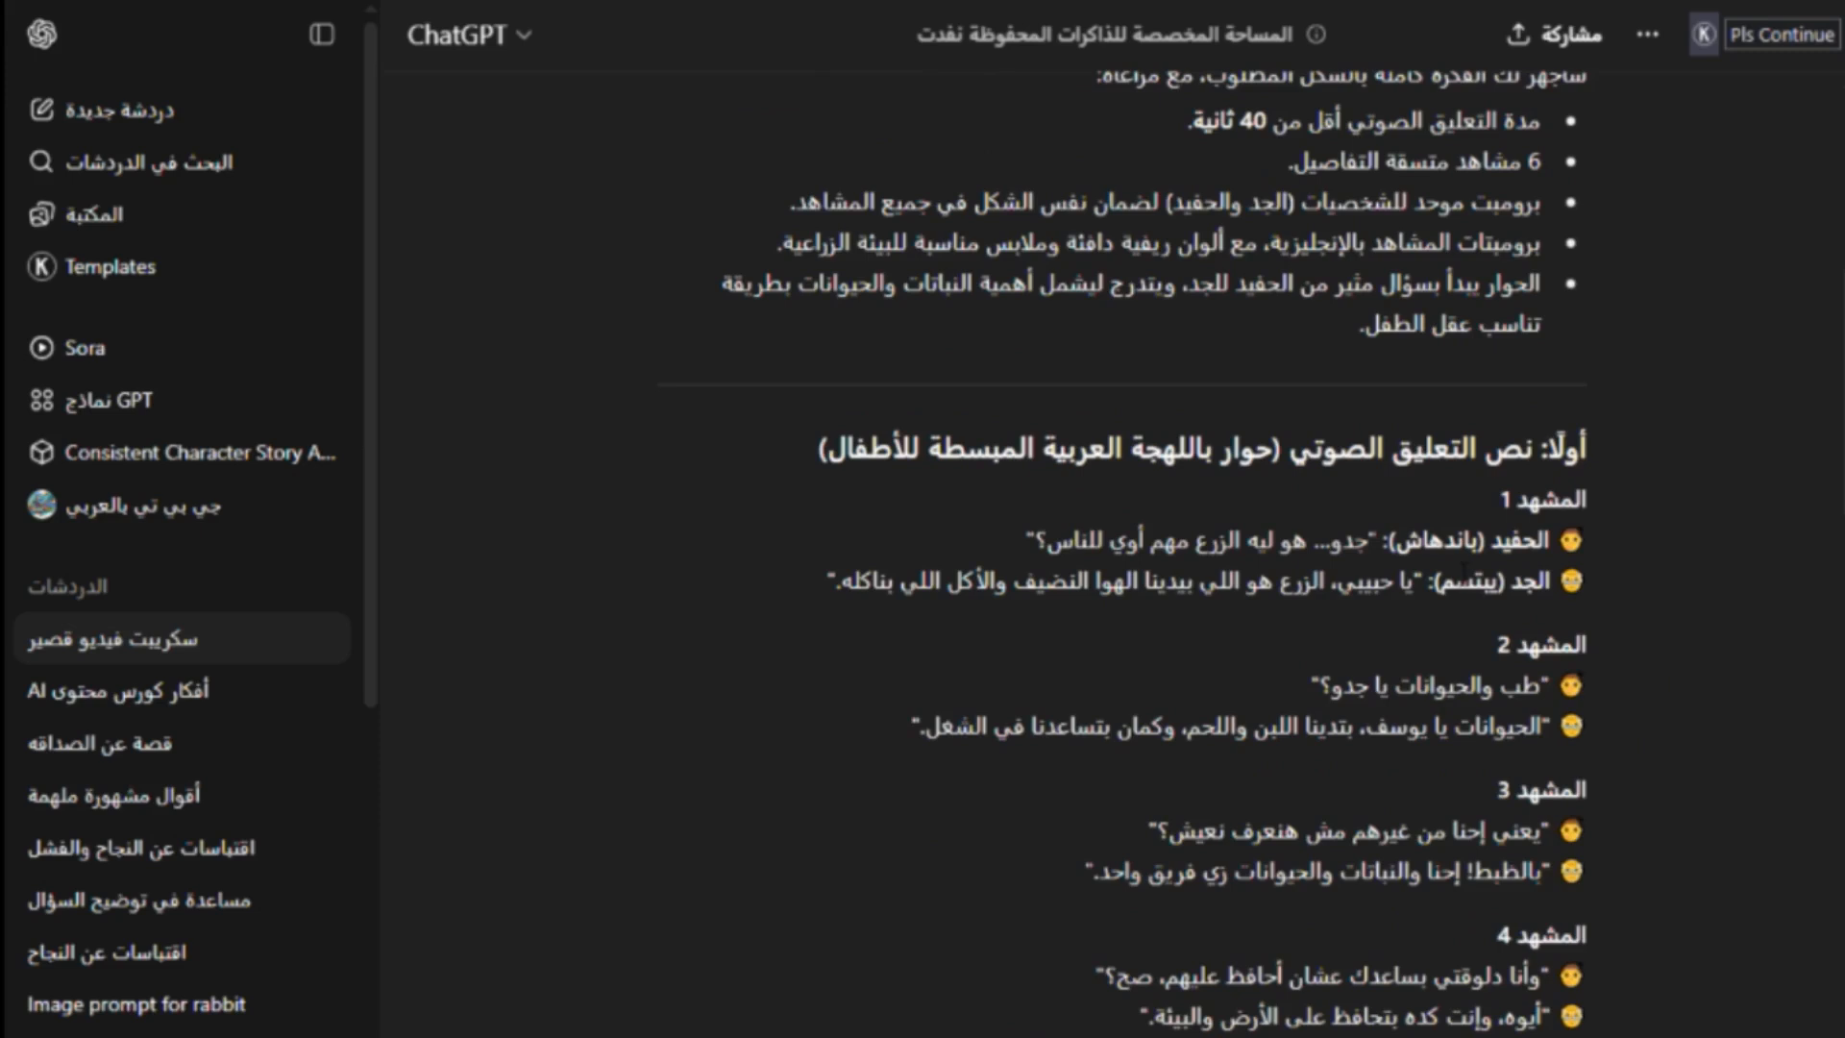
# Switch from the ChatGPT script to Google and search for "eleven lab" from the recent searches.
pyautogui.scroll(-3, 1496, 600)
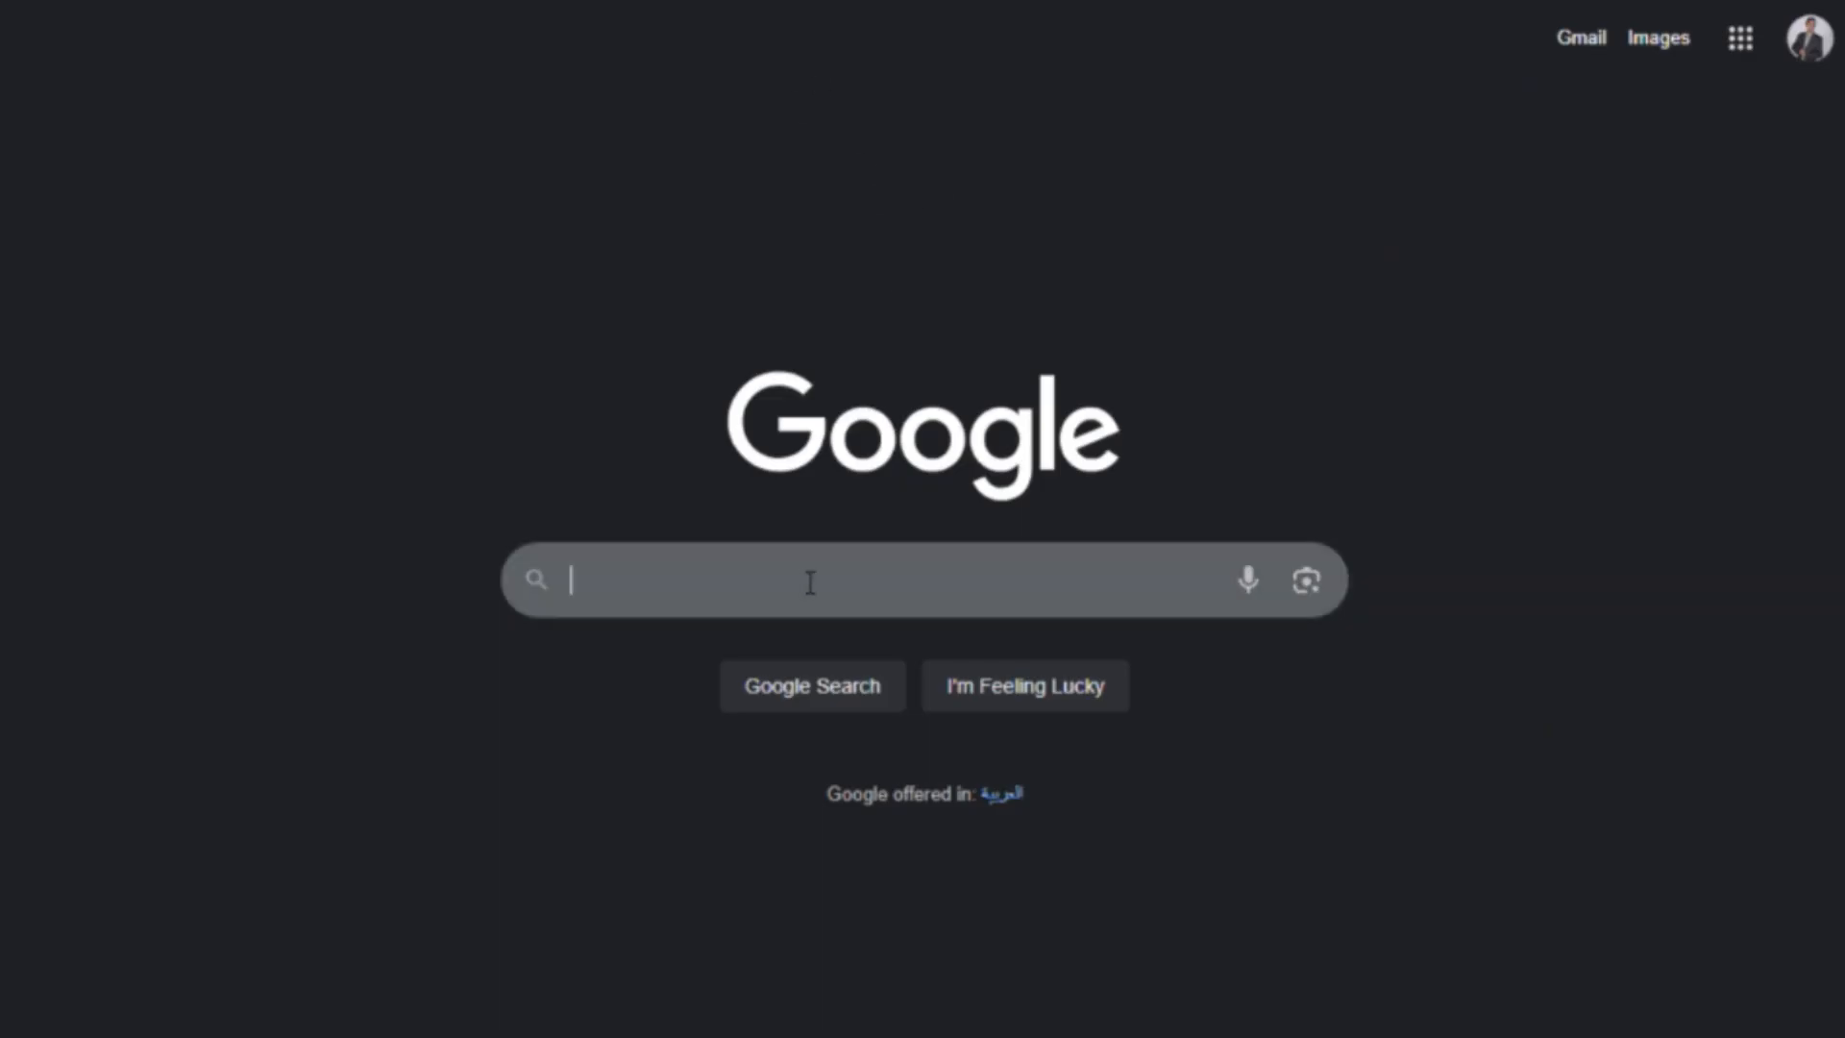
pyautogui.click(809, 582)
pyautogui.click(1236, 153)
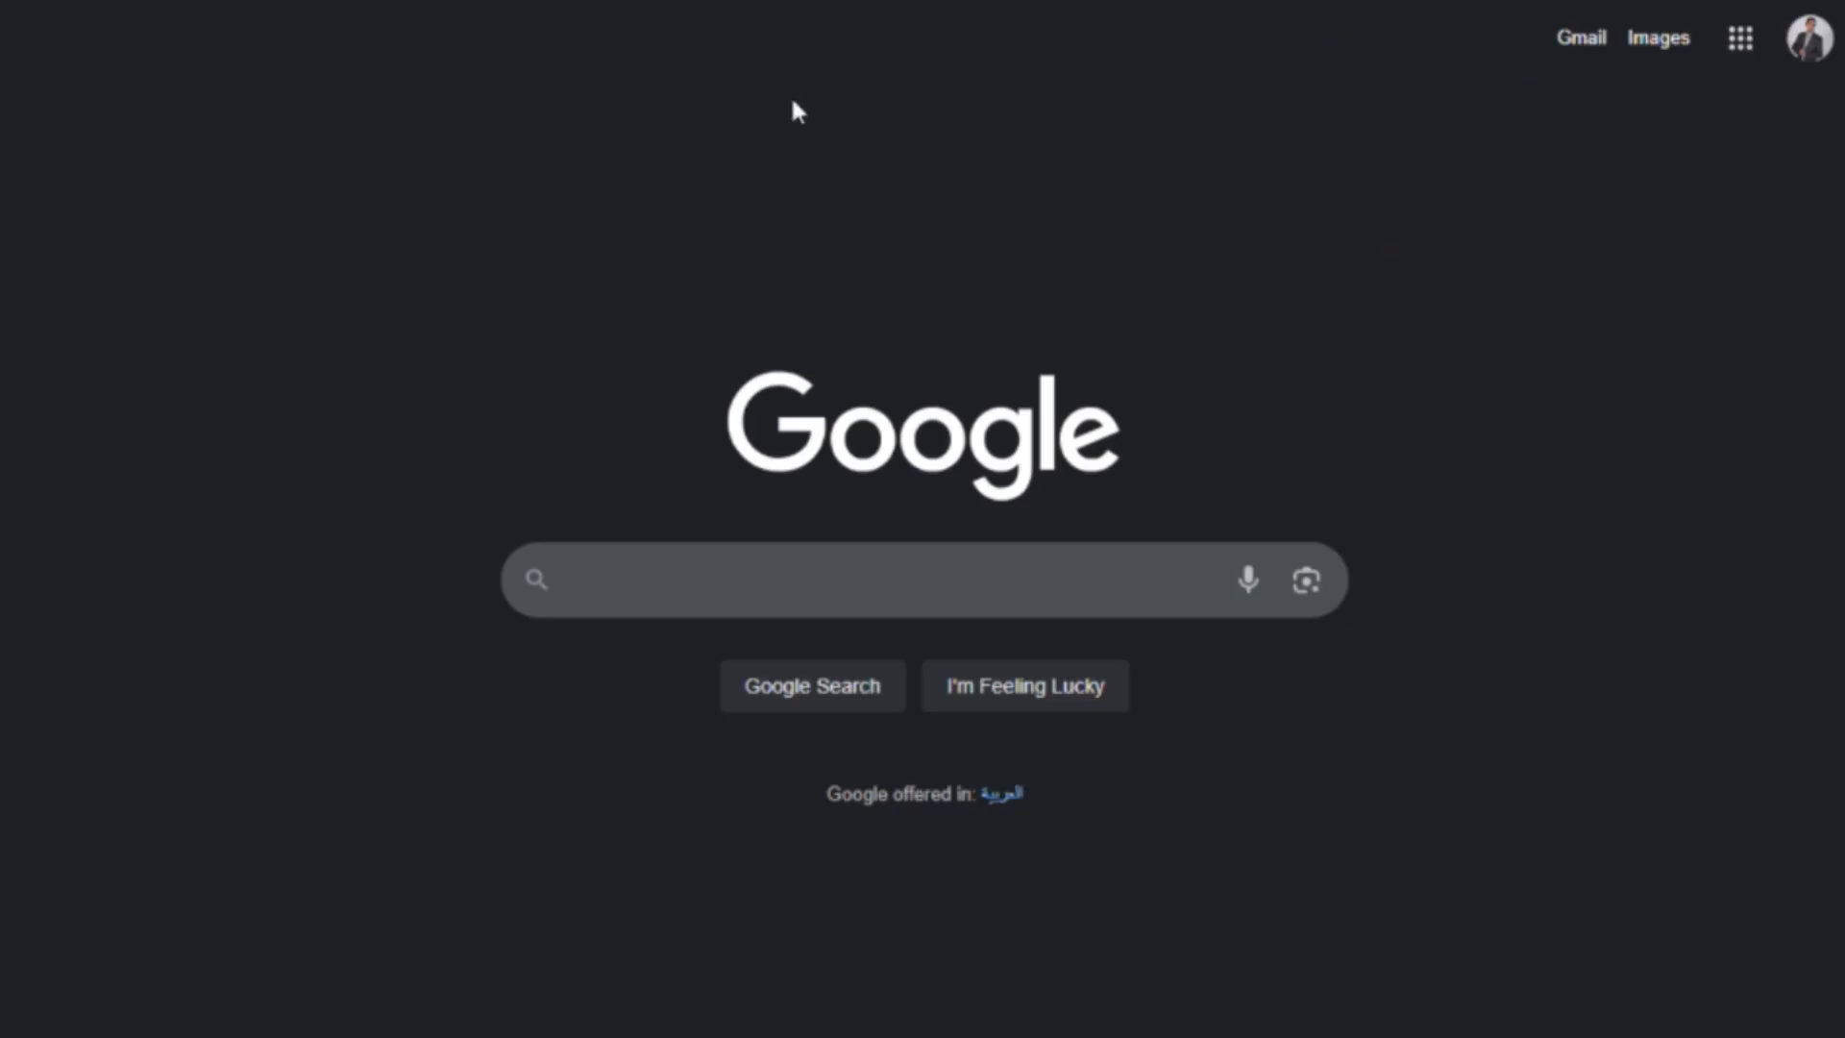
pyautogui.click(638, 590)
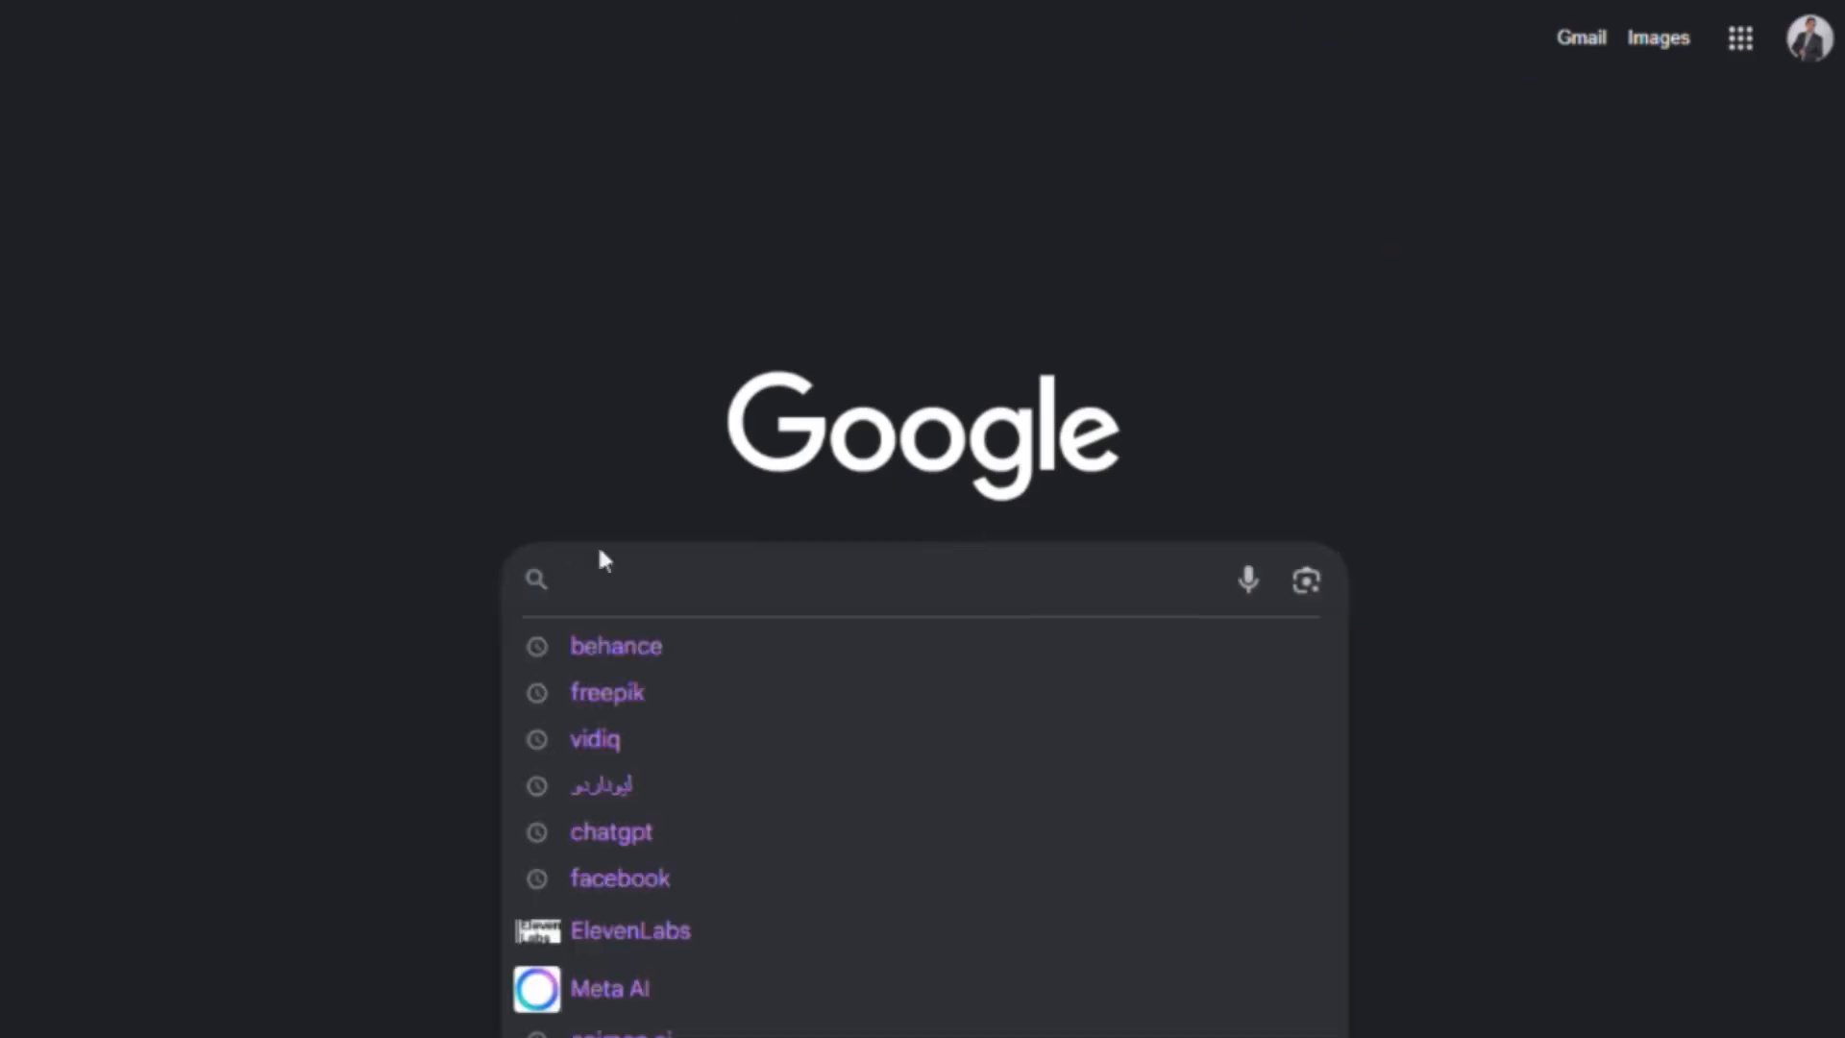
pyautogui.click(744, 940)
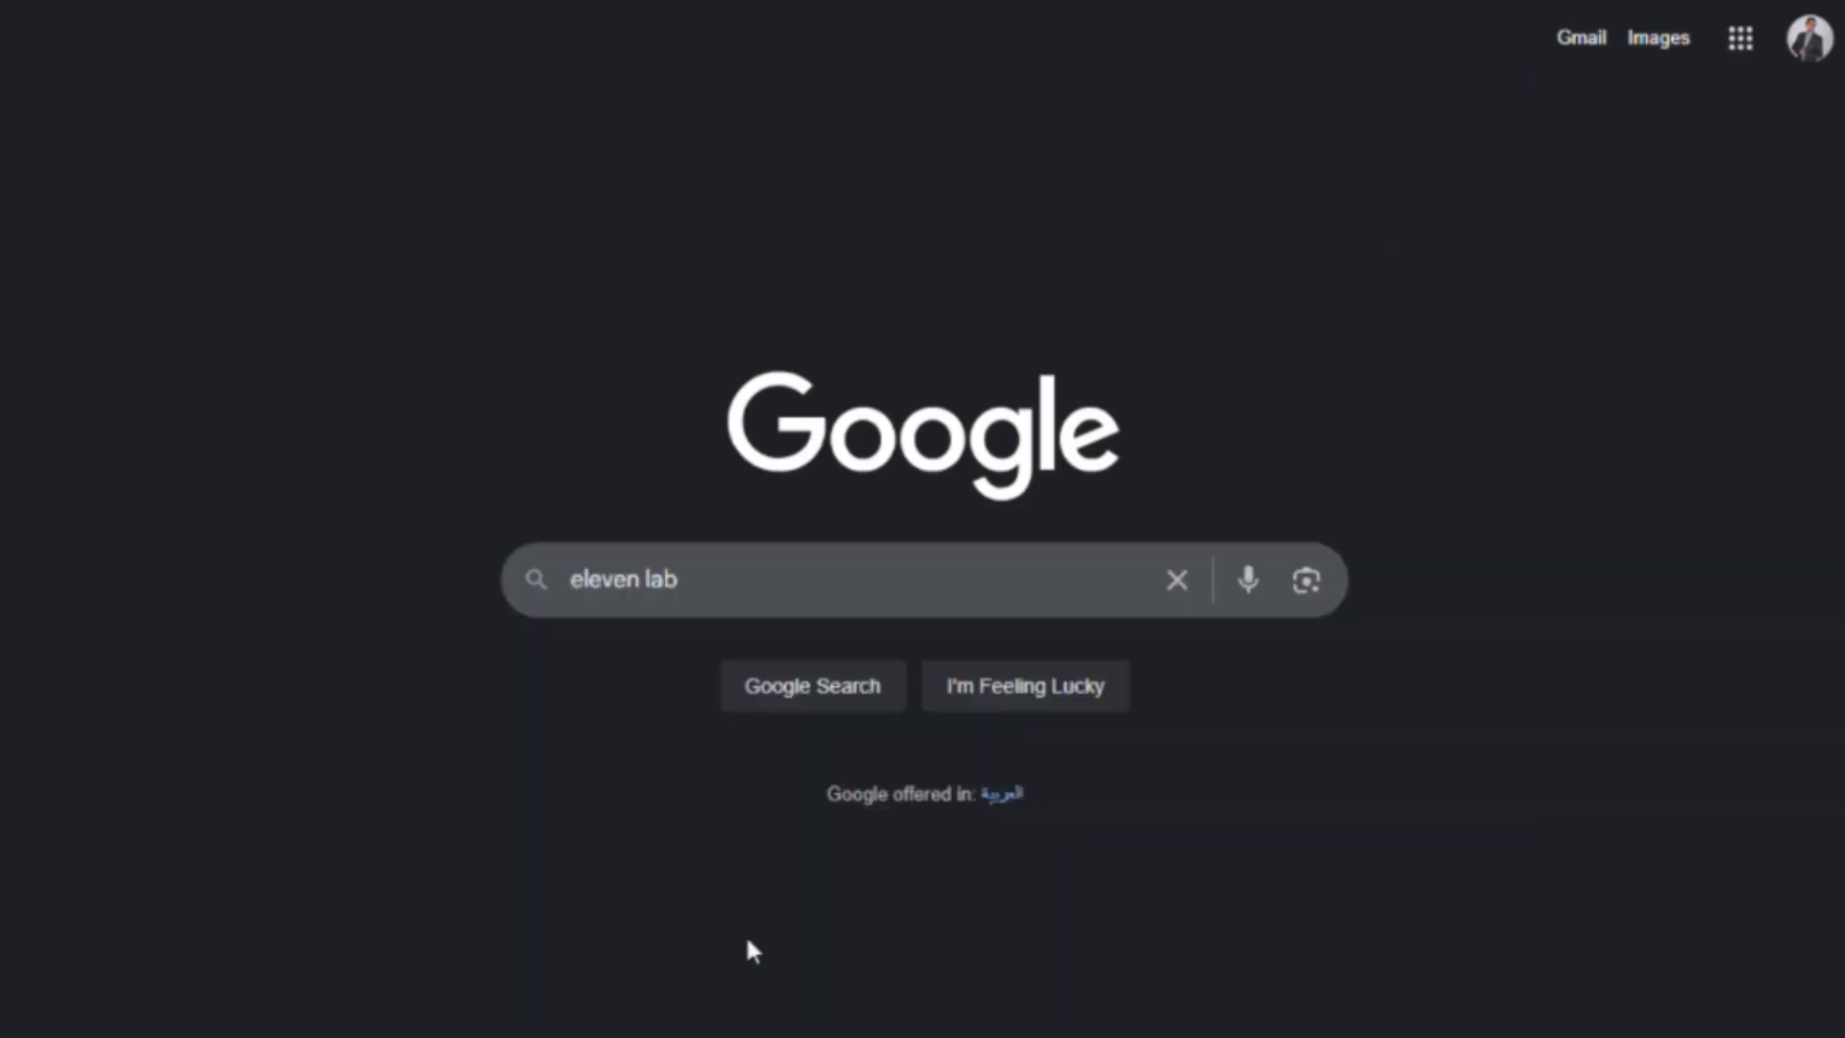
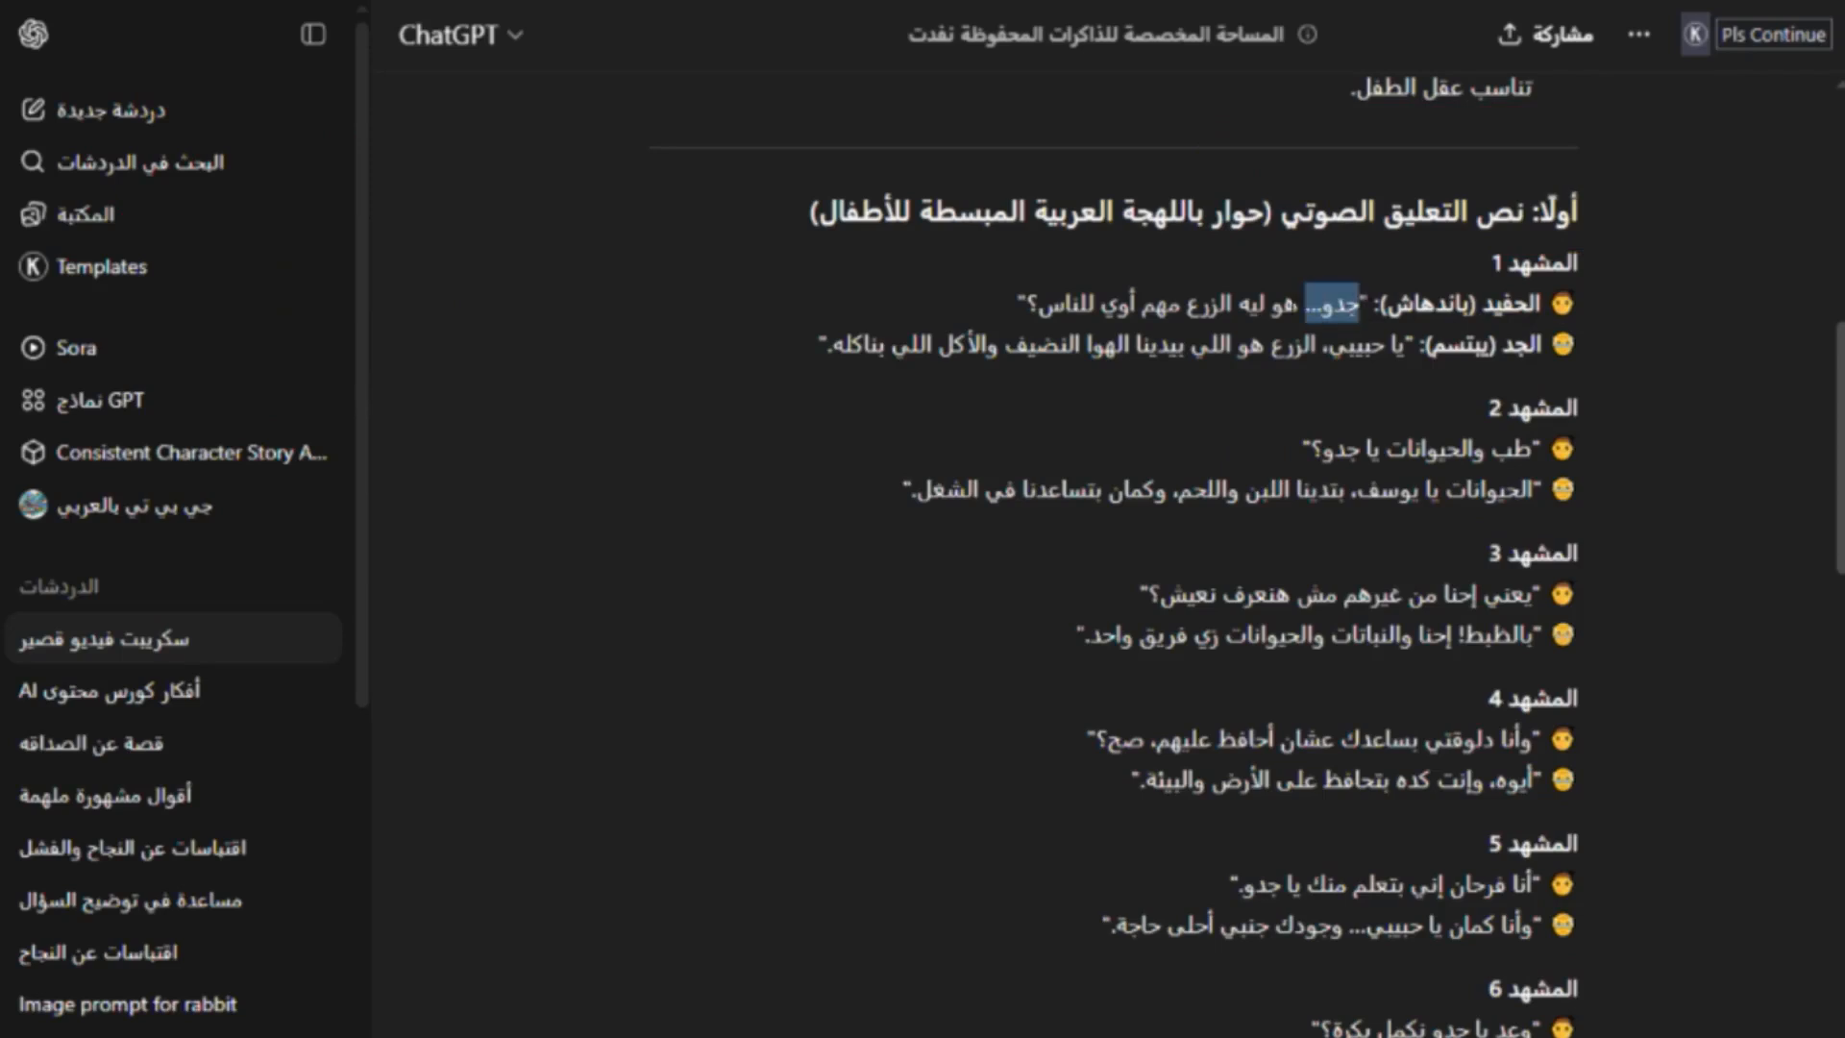
# Copy the grandson's Scene 1 line from ChatGPT and paste it into the ElevenLabs Text to Speech script.
pyautogui.rightClick(1089, 308)
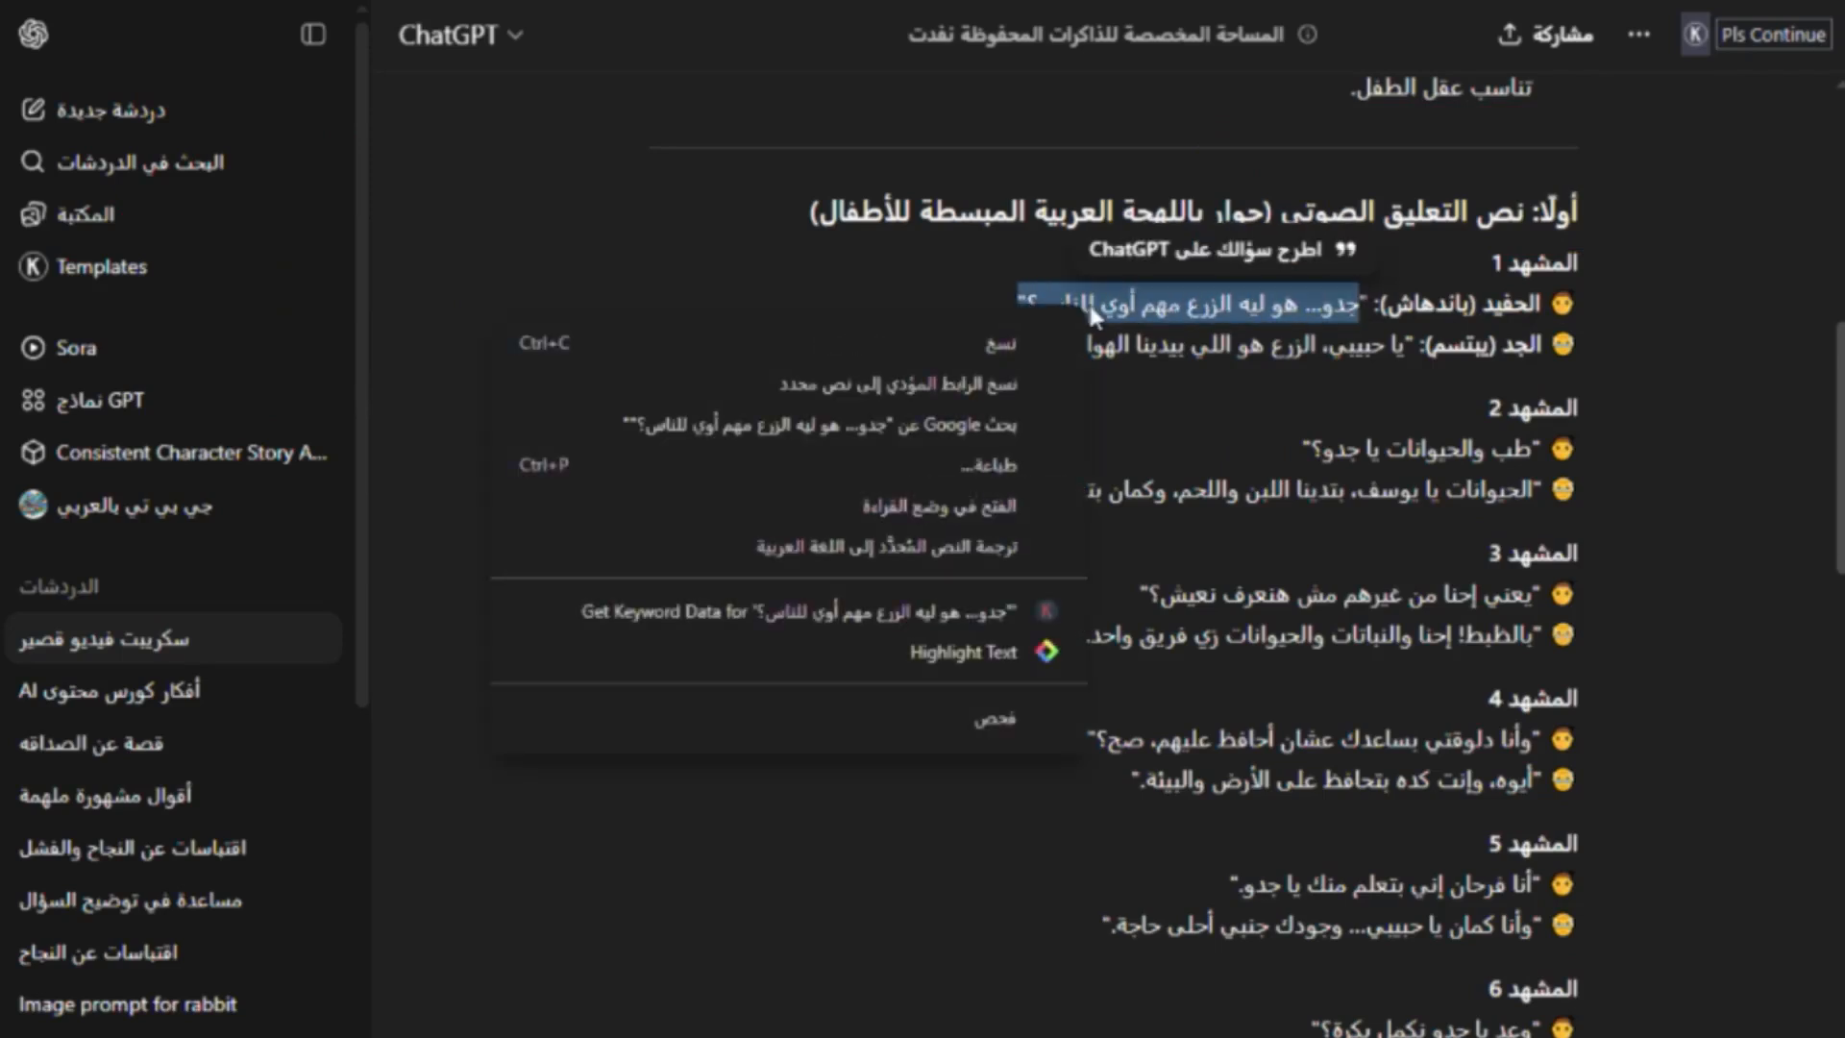
pyautogui.click(1062, 346)
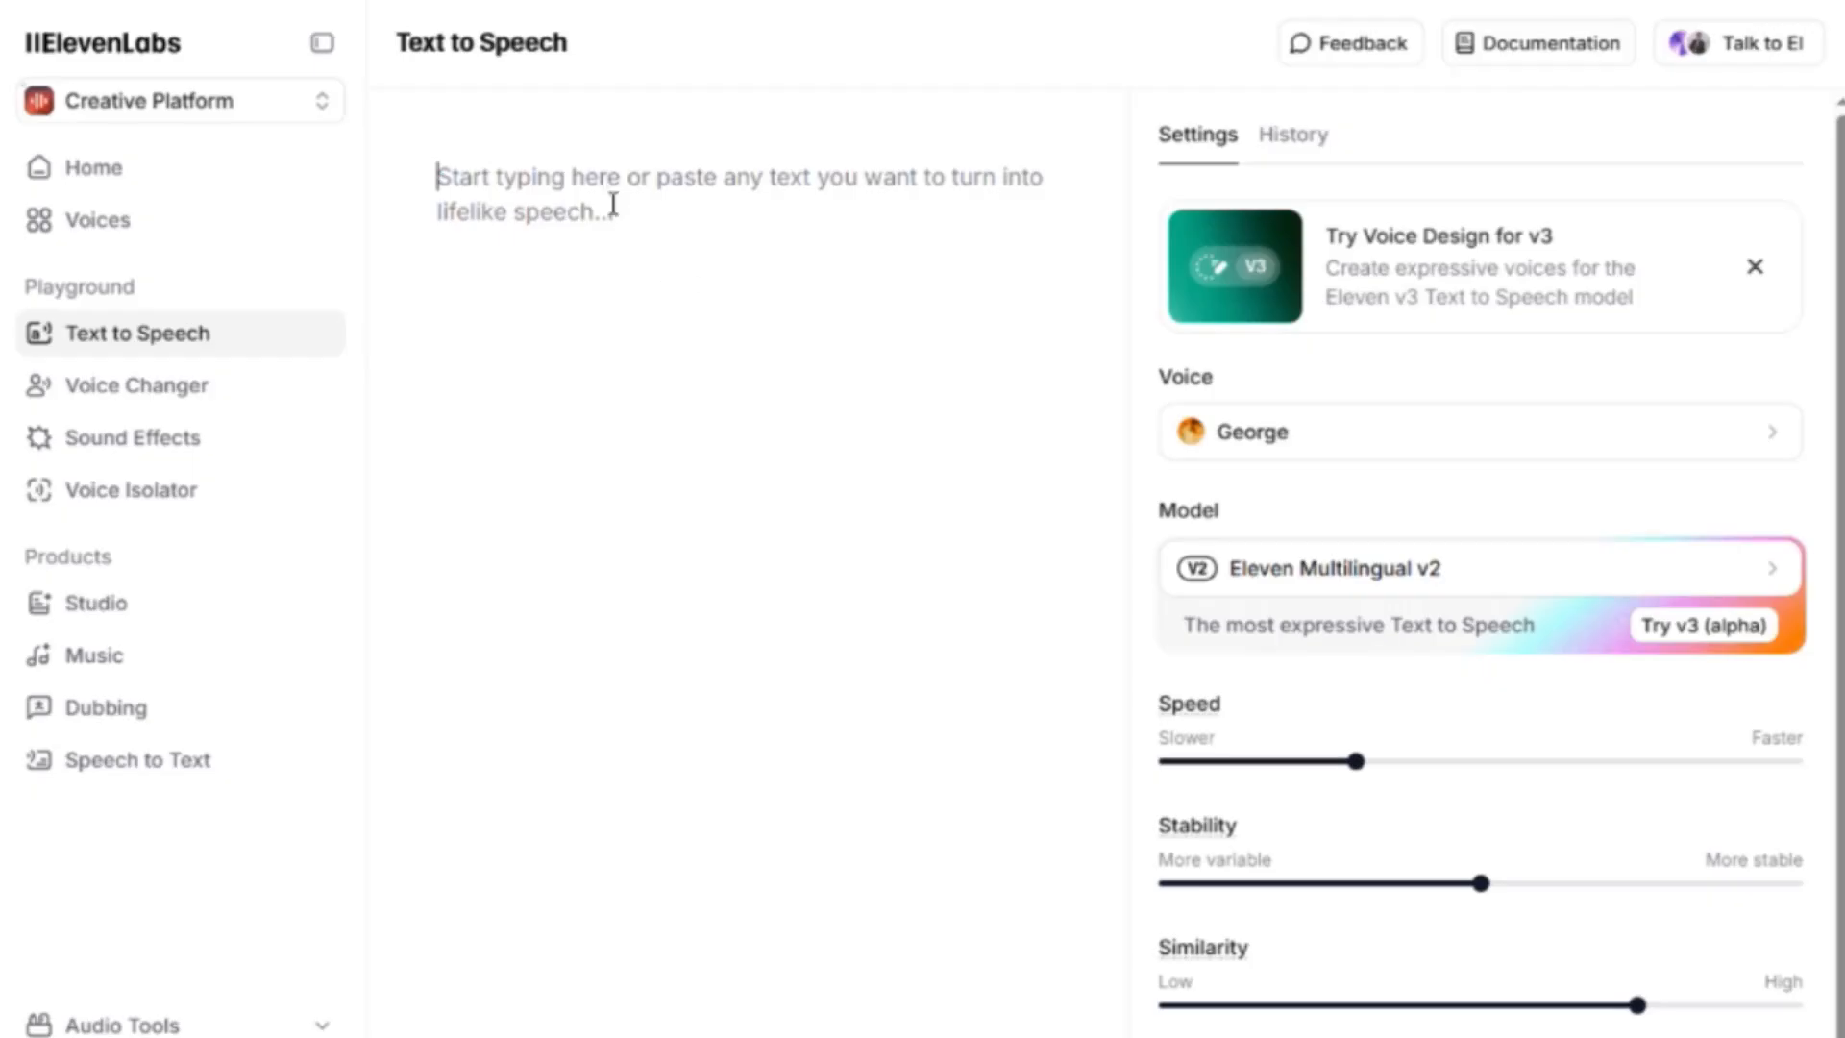
pyautogui.rightClick(612, 200)
pyautogui.click(555, 469)
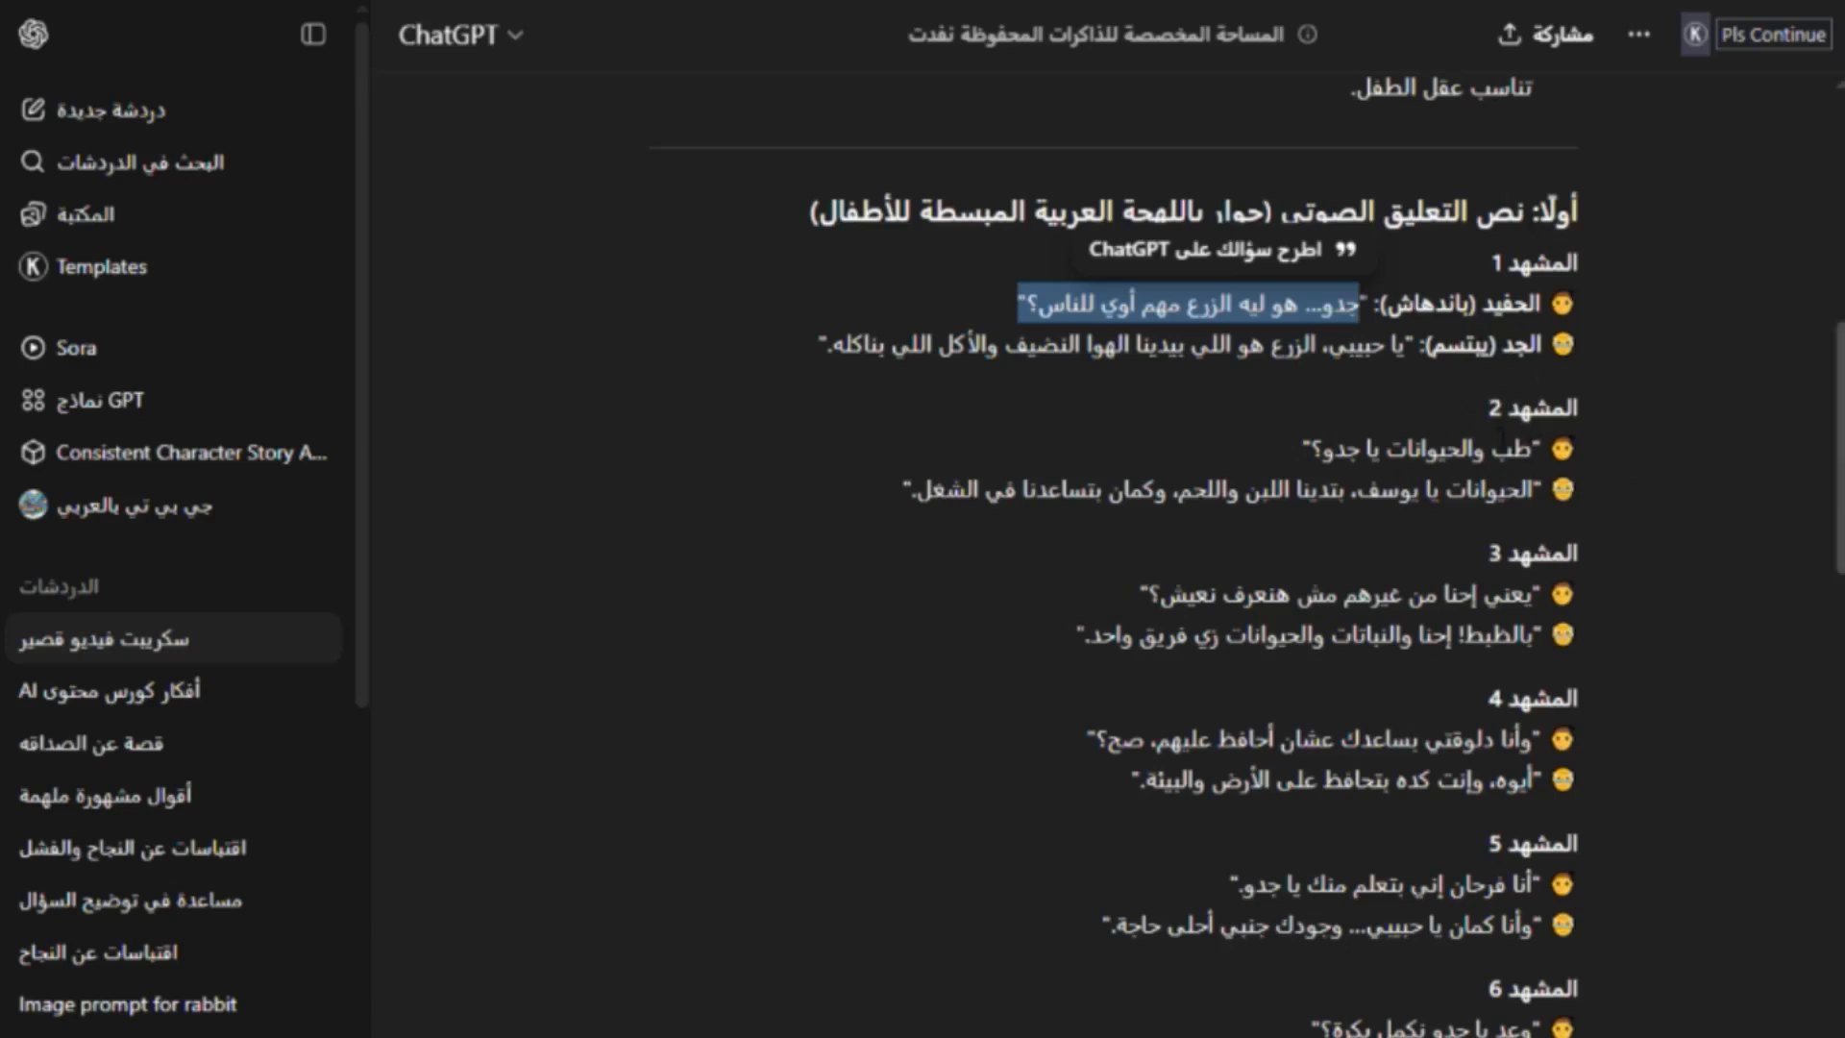
# Copy the grandson's Scene 2 line from ChatGPT and paste it below the first line in ElevenLabs.
pyautogui.moveTo(1547, 448); pyautogui.dragTo(1307, 450)
pyautogui.rightClick(1326, 452)
pyautogui.click(1249, 490)
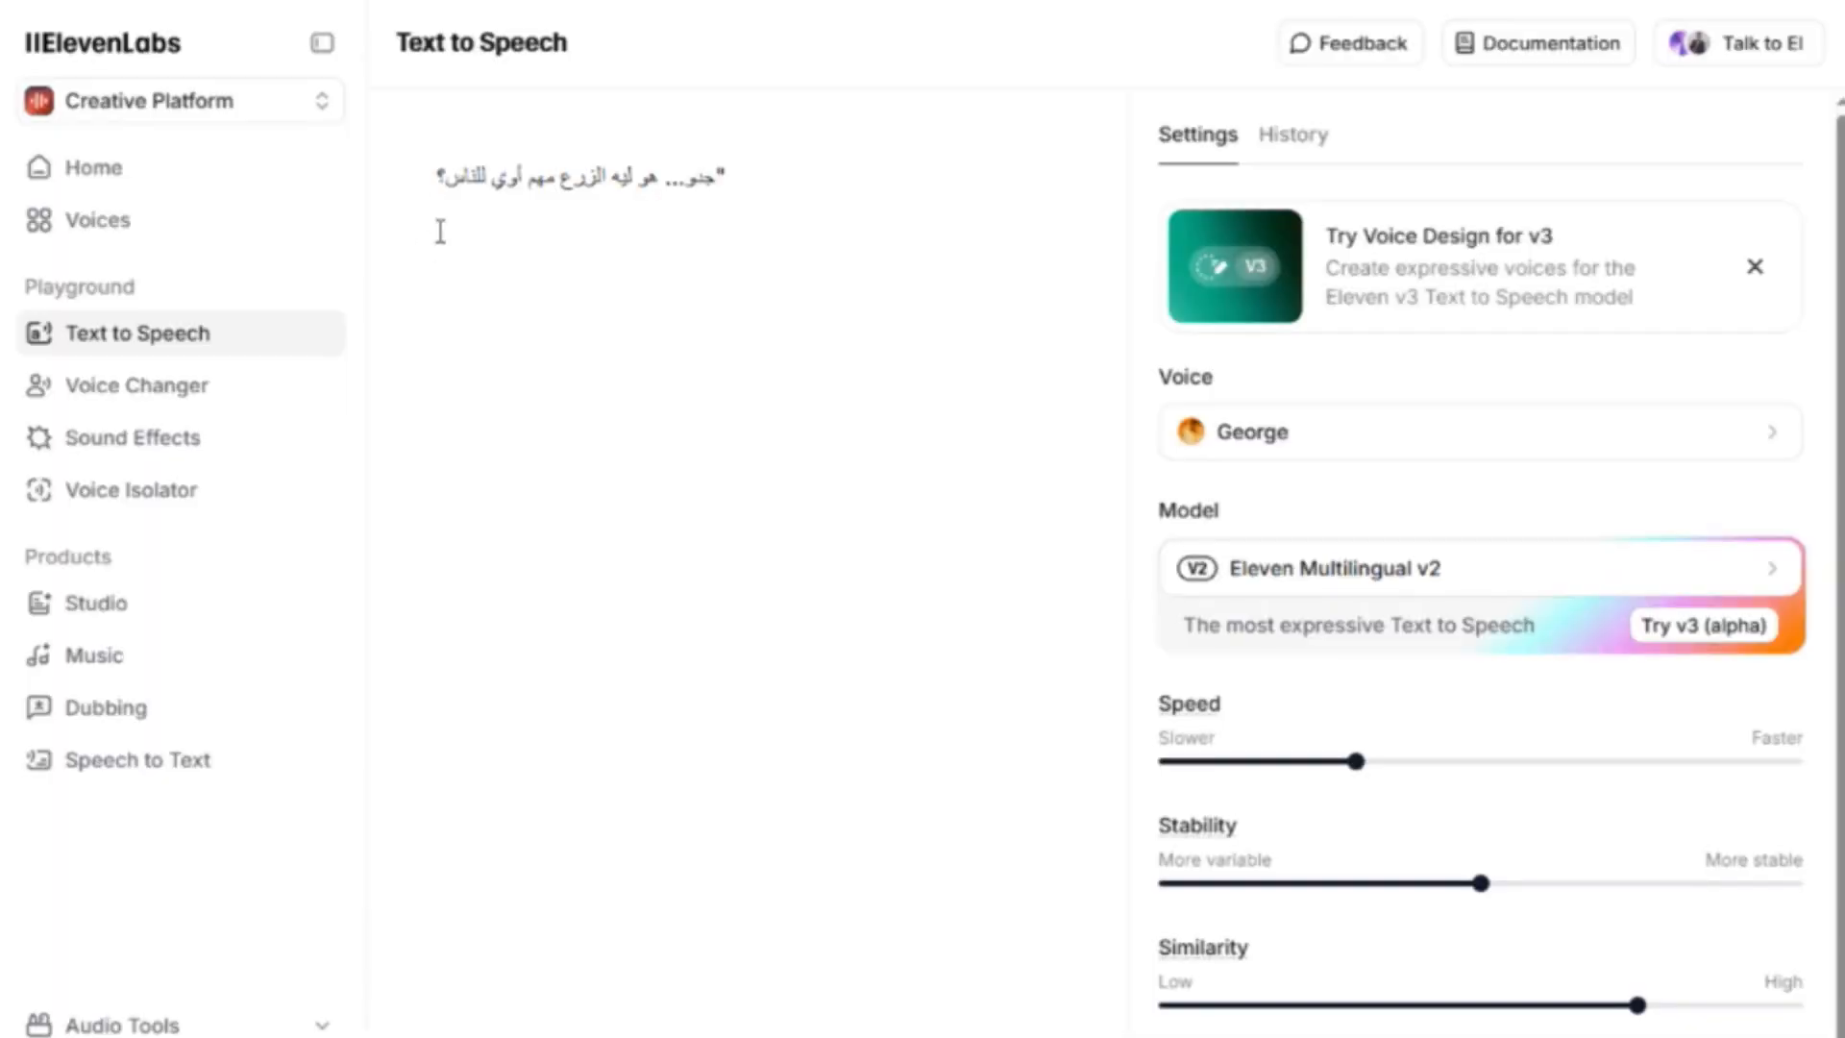
pyautogui.rightClick(444, 223)
pyautogui.click(395, 521)
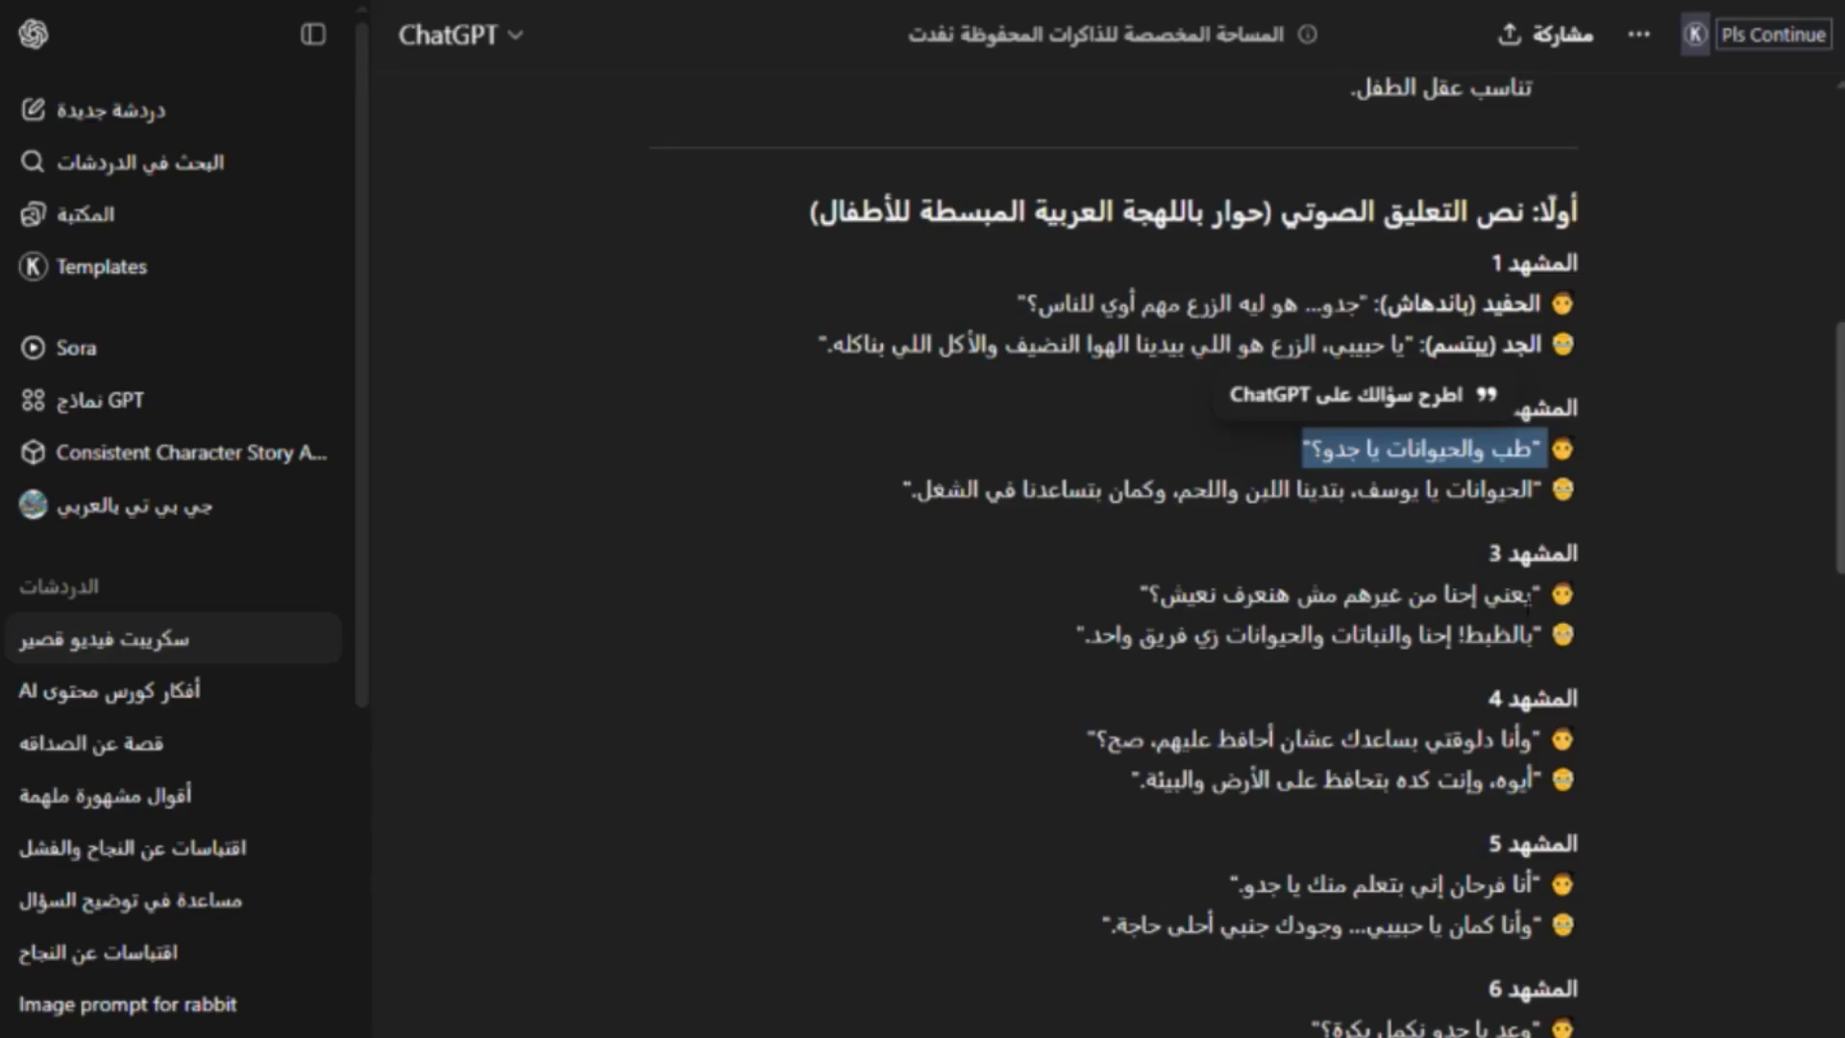
# Copy the grandson's Scene 3 line from ChatGPT and paste it as the third line of the ElevenLabs script.
pyautogui.scroll(-3, 1528, 599)
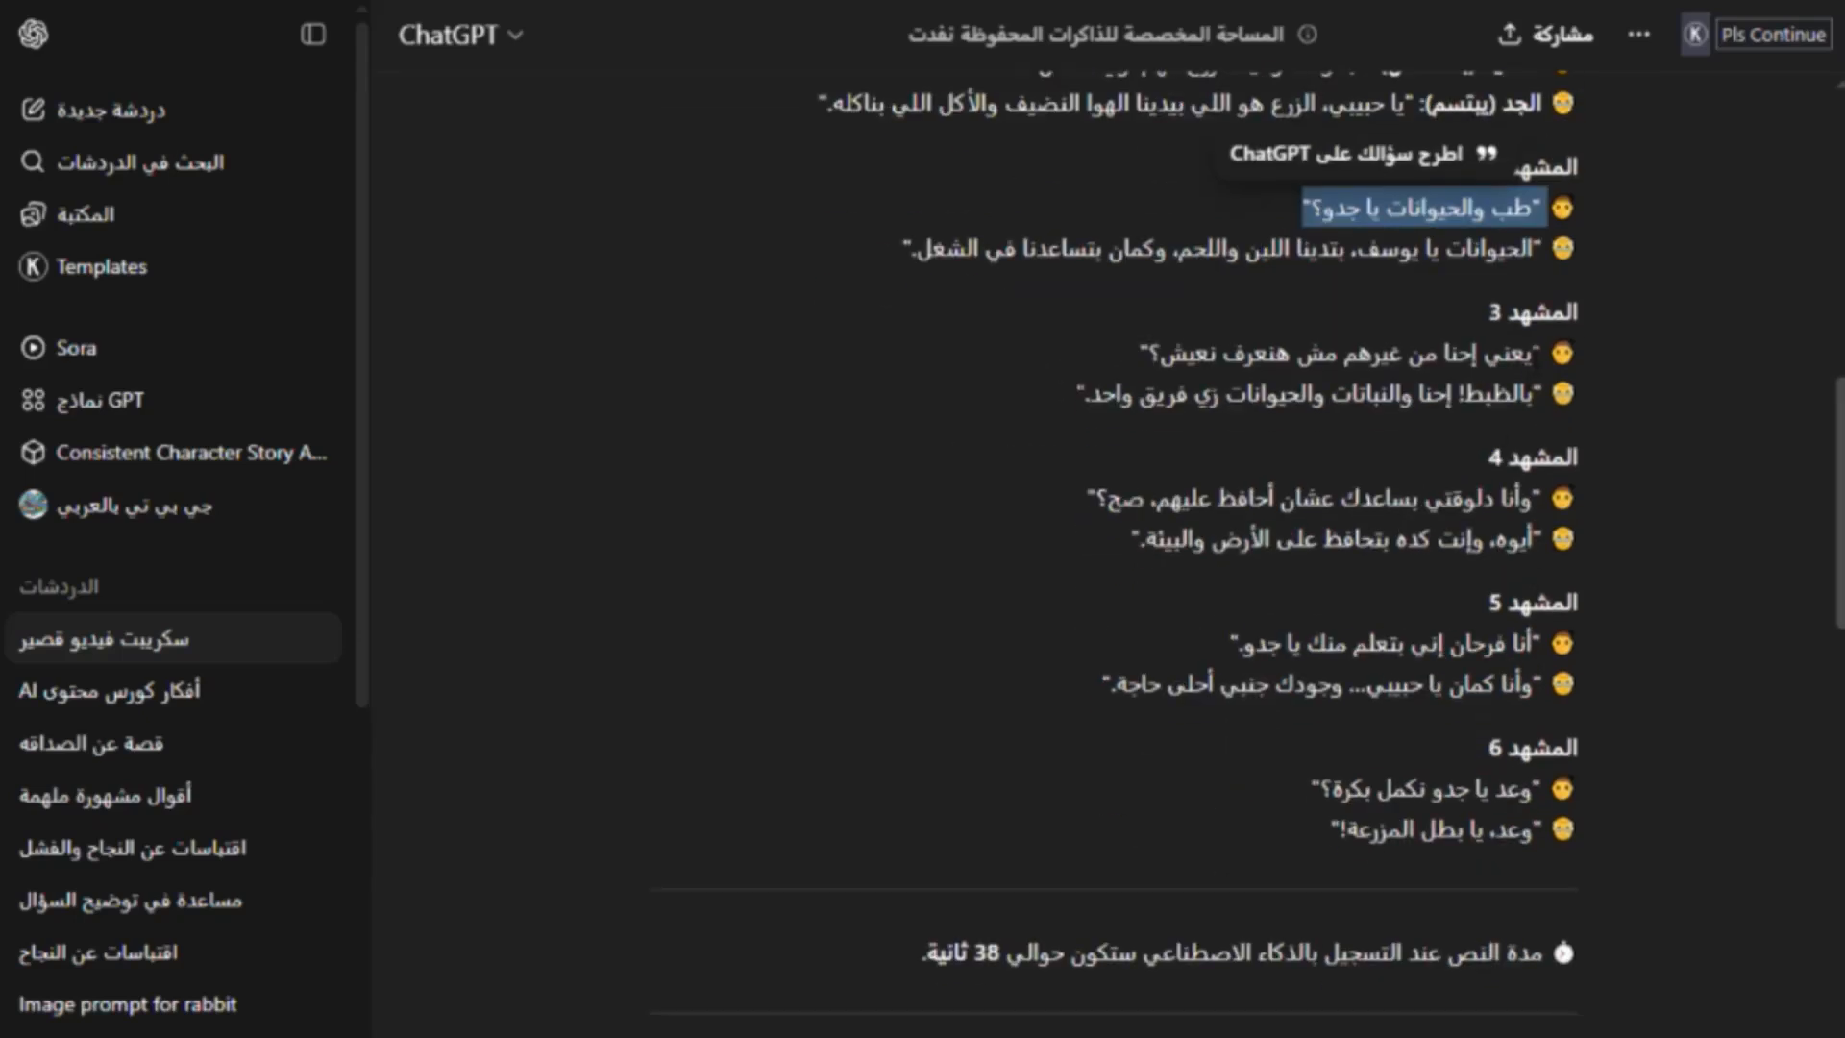
pyautogui.moveTo(1536, 354); pyautogui.dragTo(1119, 360)
pyautogui.rightClick(1136, 365)
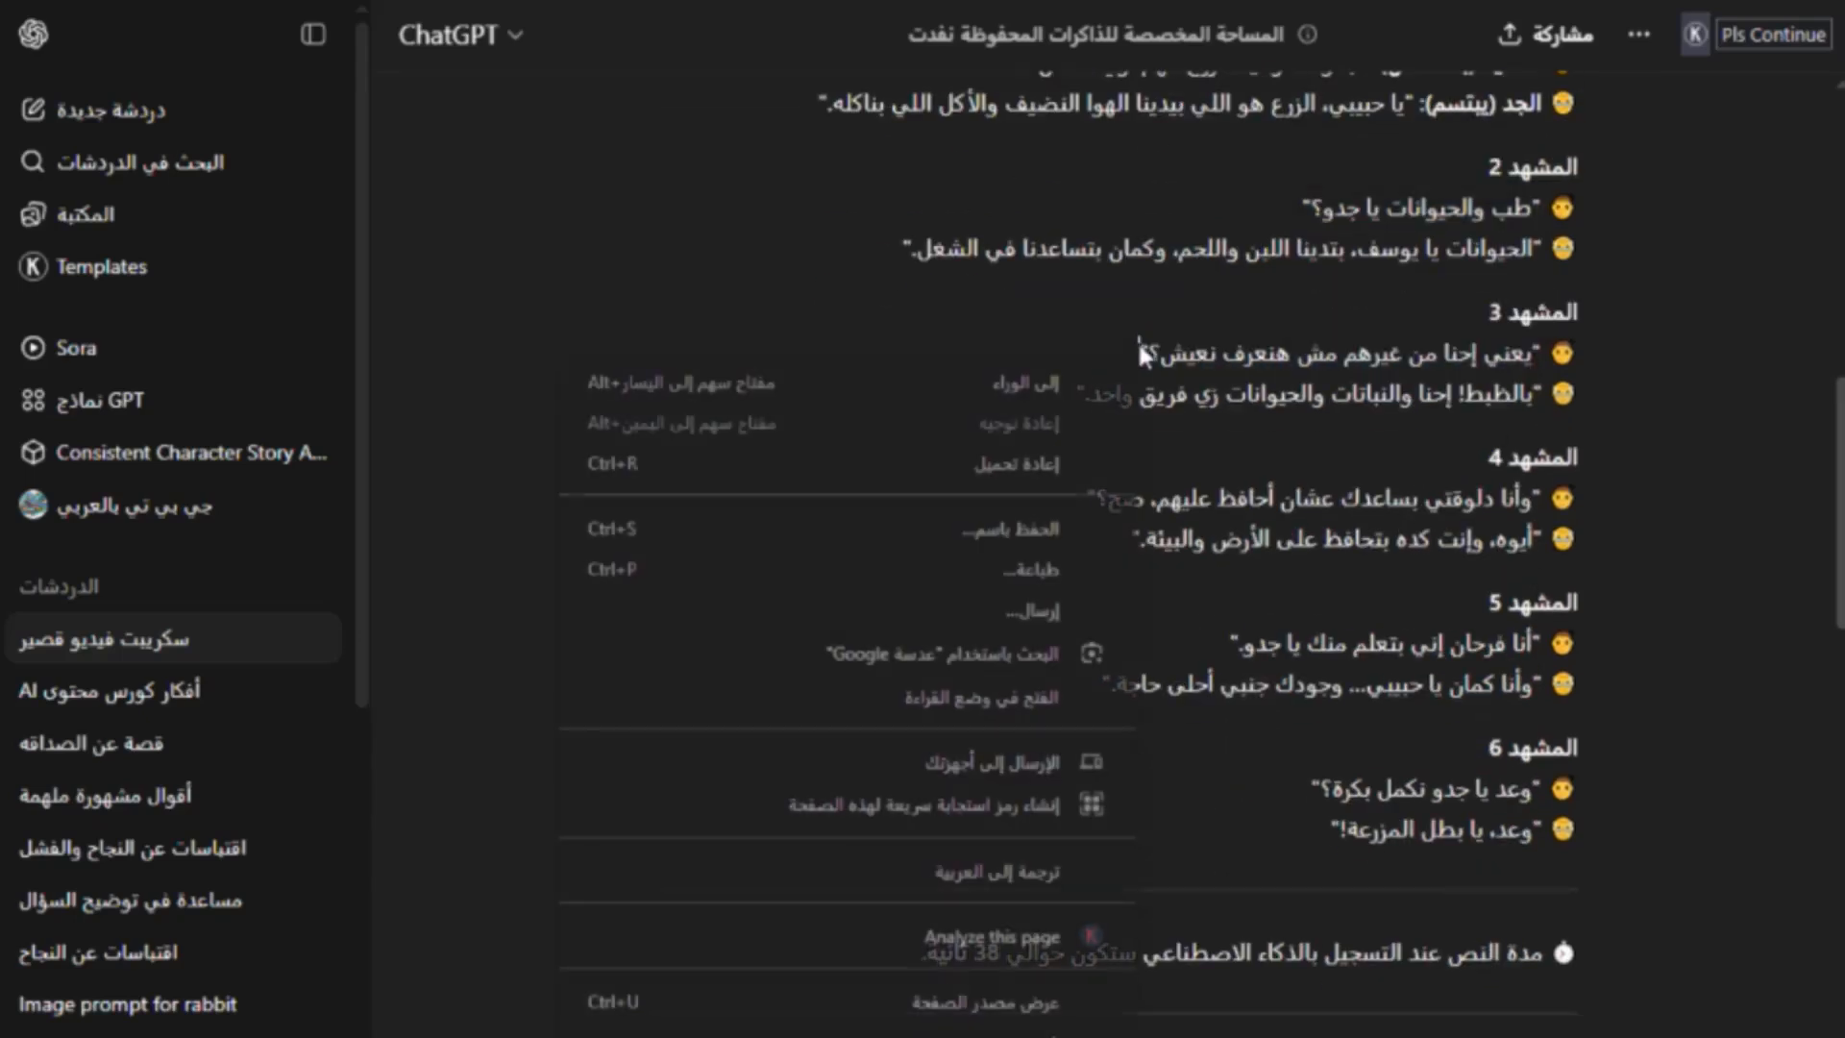
pyautogui.tripleClick(1443, 358)
pyautogui.rightClick(1442, 361)
pyautogui.click(1423, 388)
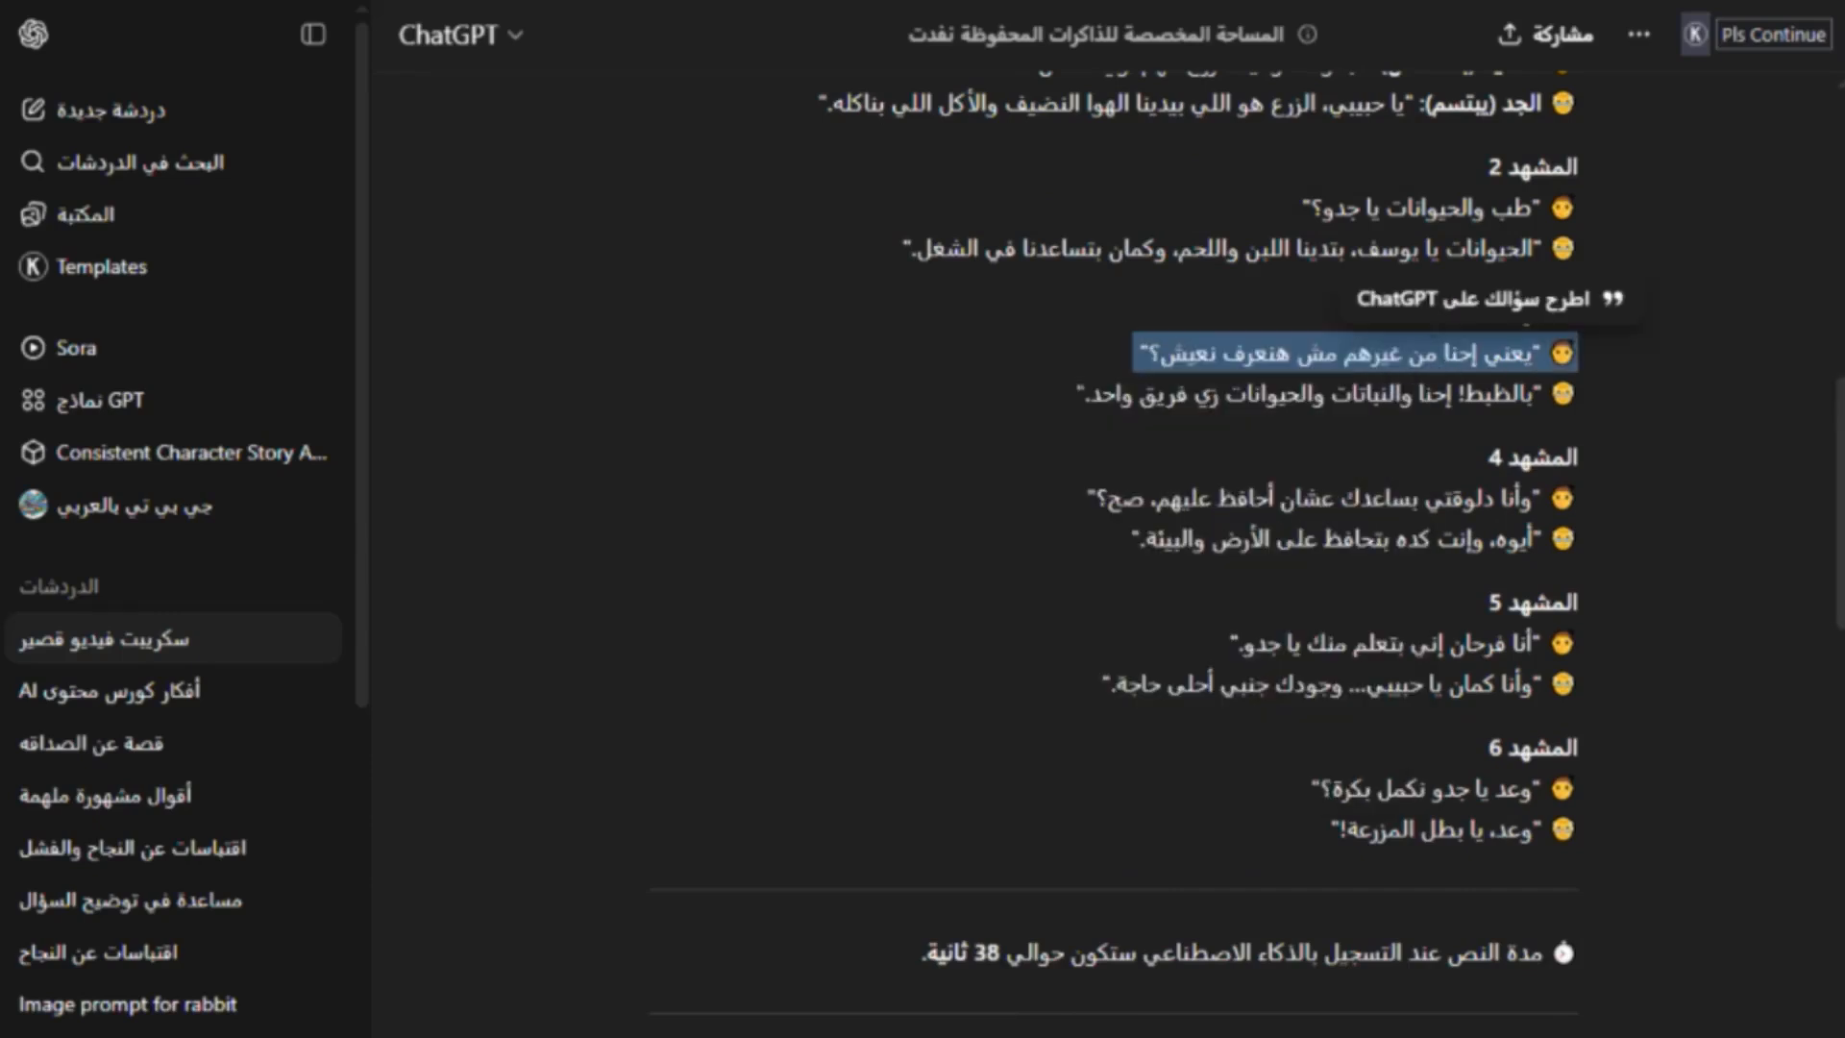
pyautogui.hotkey('alt', 'Tab')
pyautogui.rightClick(440, 252)
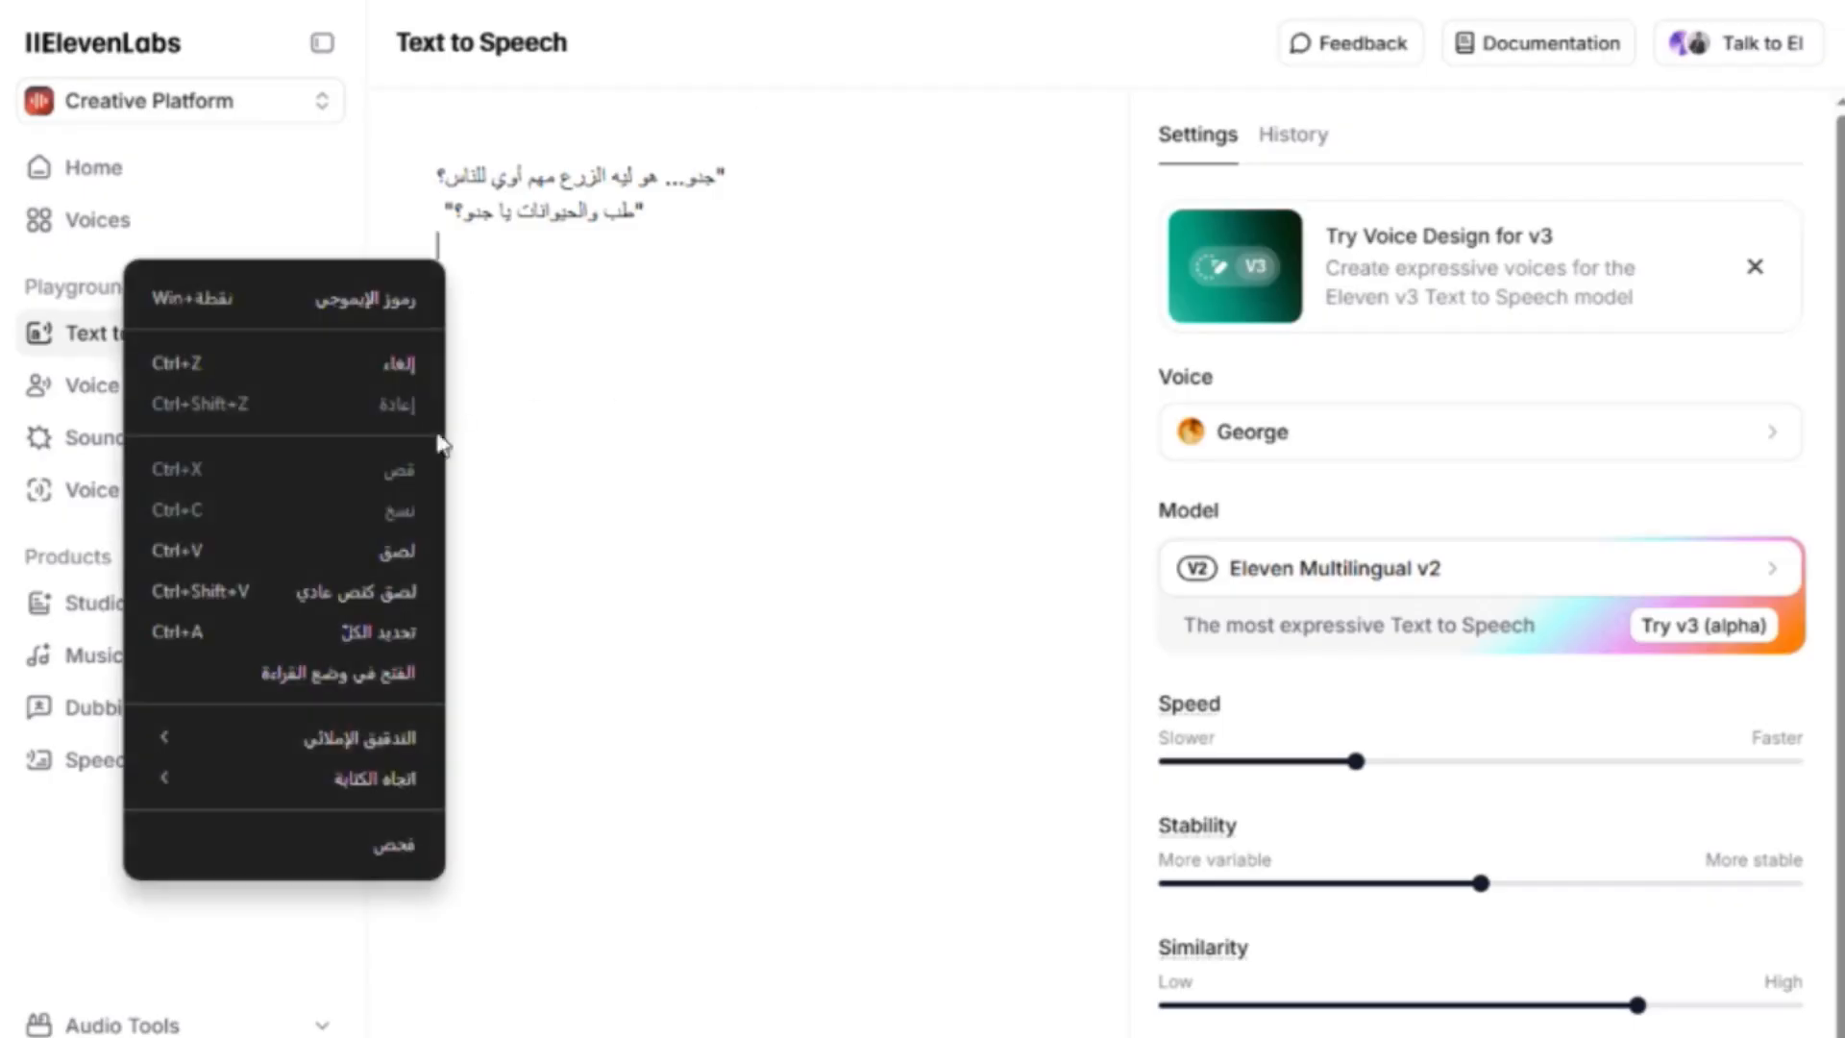
pyautogui.click(402, 548)
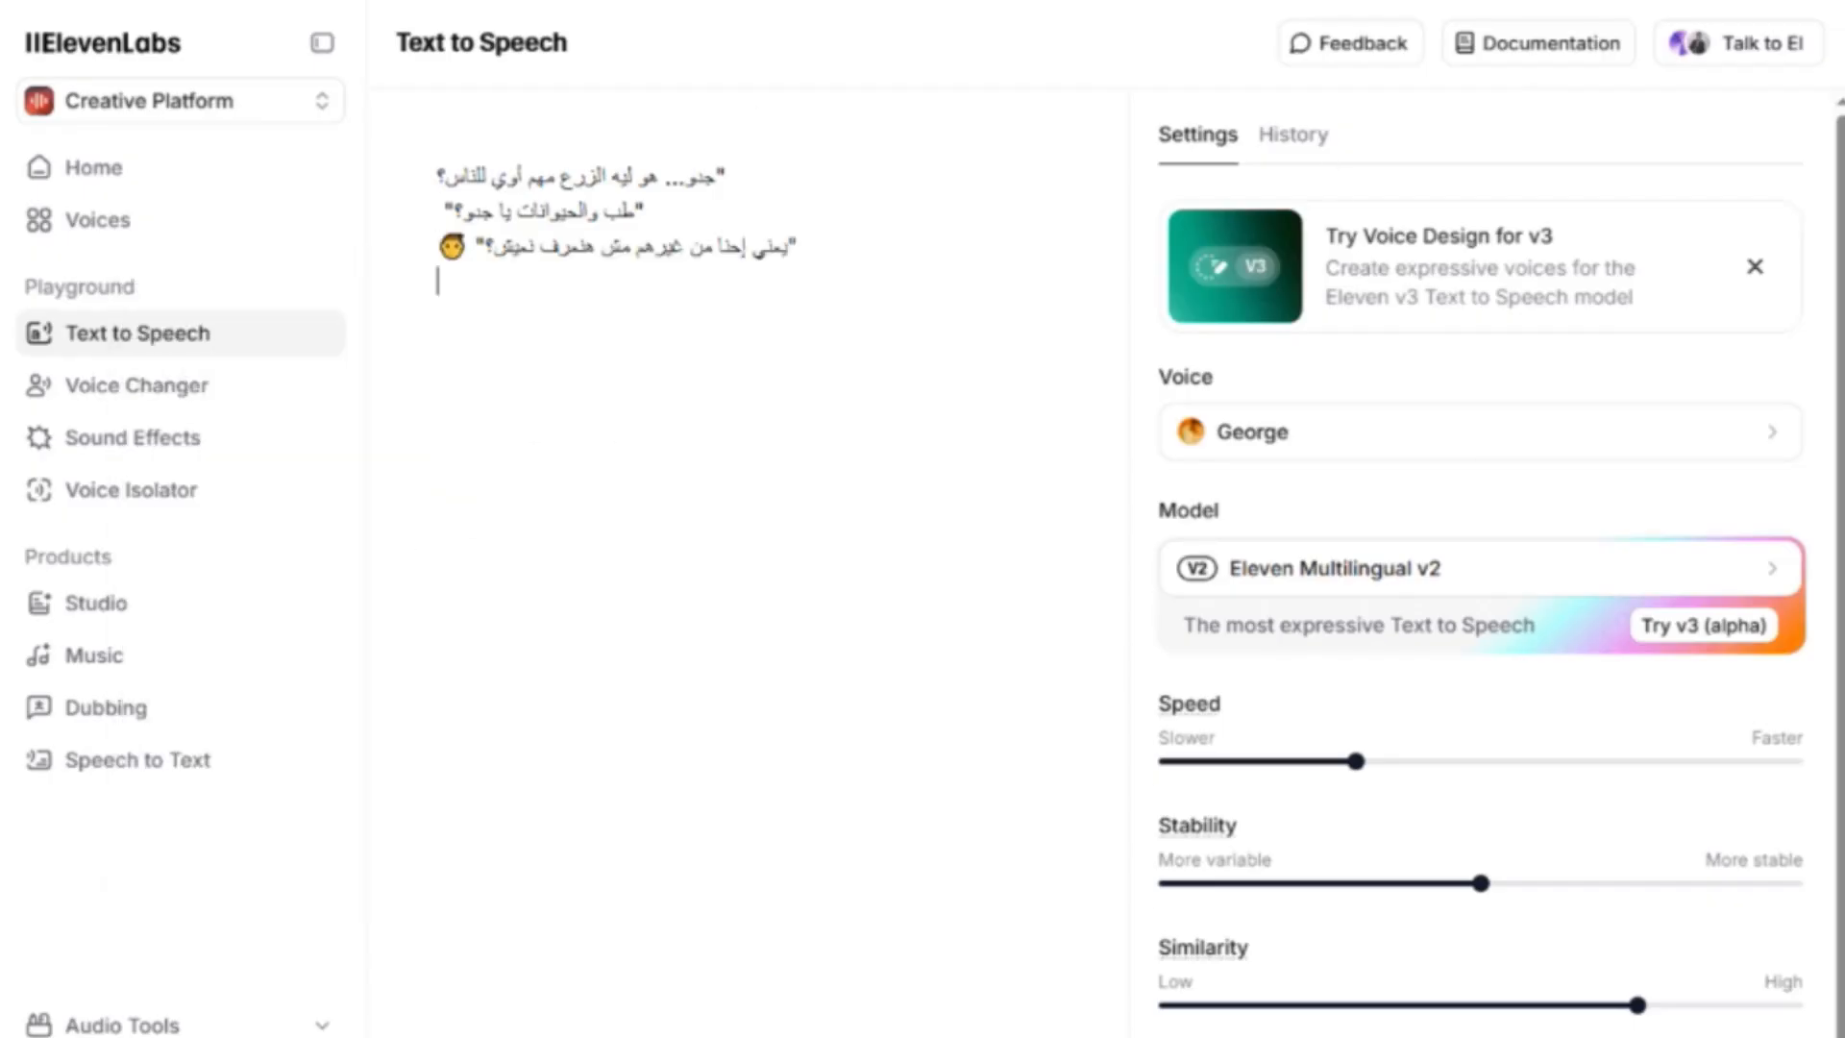
# Copy the grandson's Scene 4 line from ChatGPT and add it after the Scene 3 line in ElevenLabs.
pyautogui.hotkey('alt', 'Tab')
pyautogui.moveTo(1577, 498); pyautogui.dragTo(1082, 500)
pyautogui.rightClick(1420, 509)
pyautogui.click(1408, 538)
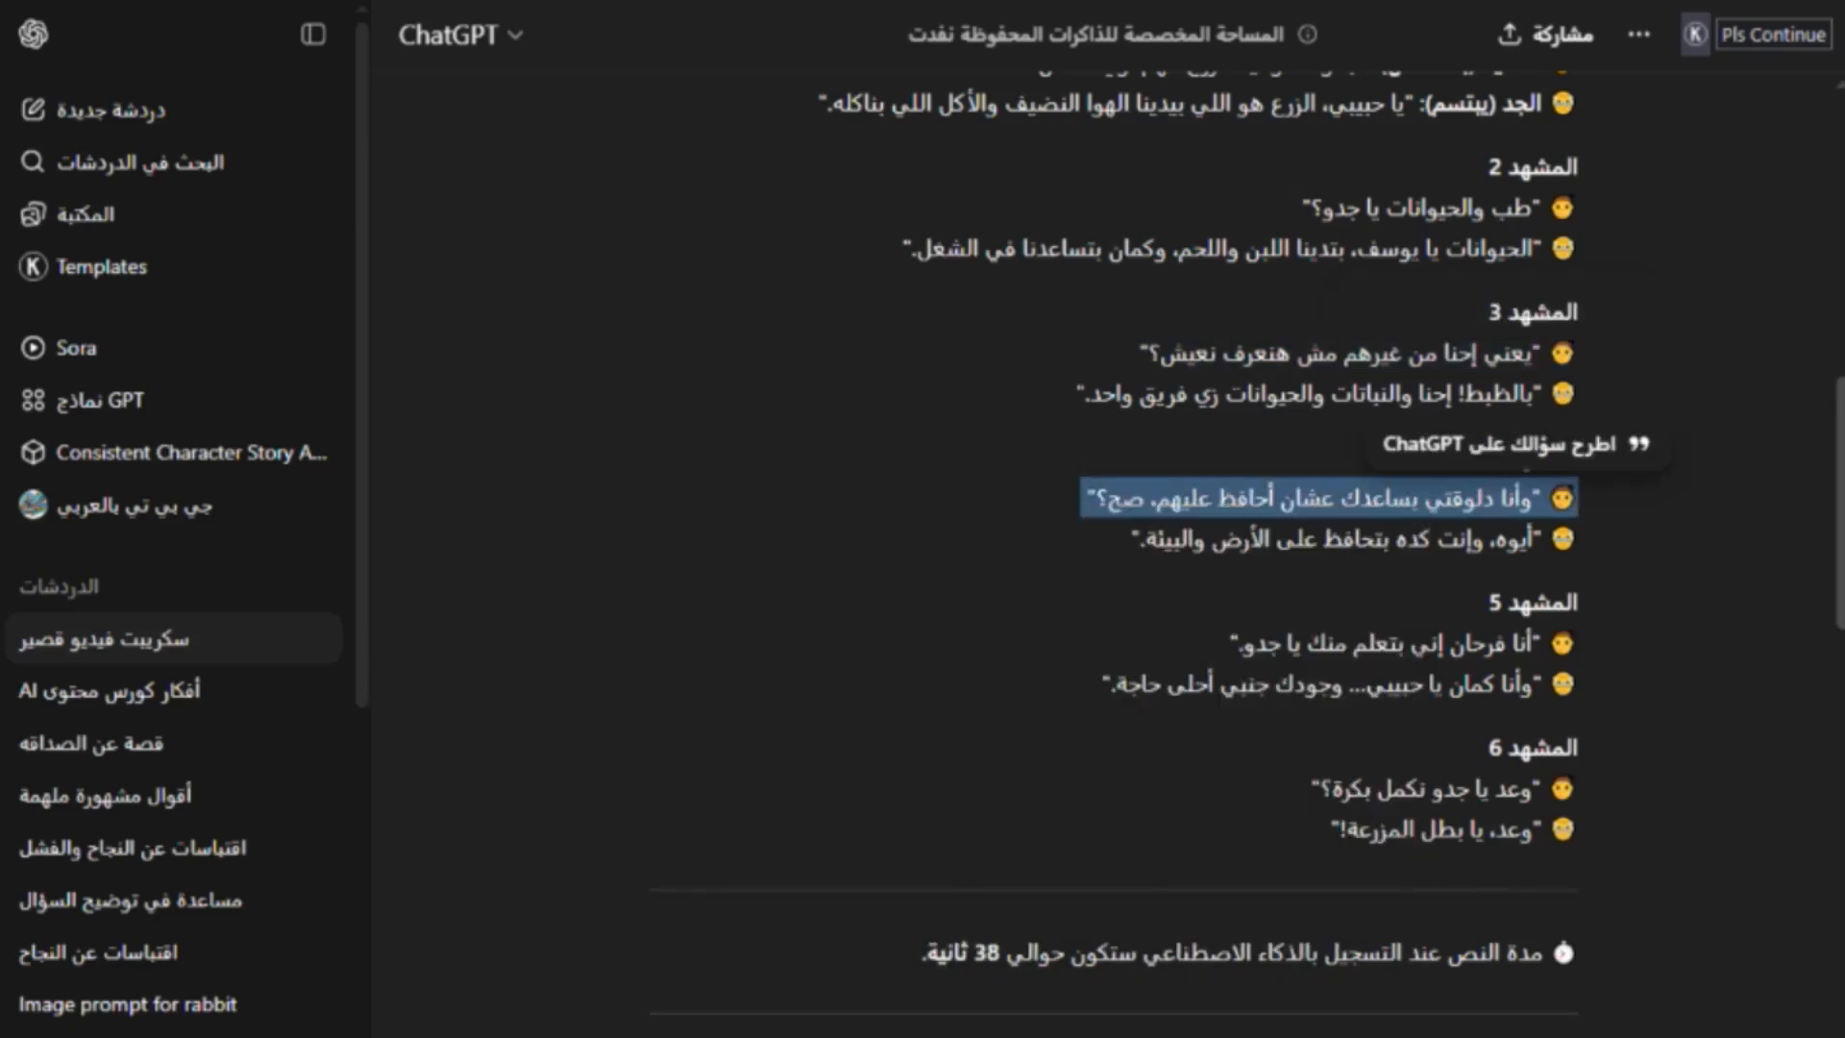
pyautogui.hotkey('alt', 'Tab')
pyautogui.rightClick(475, 292)
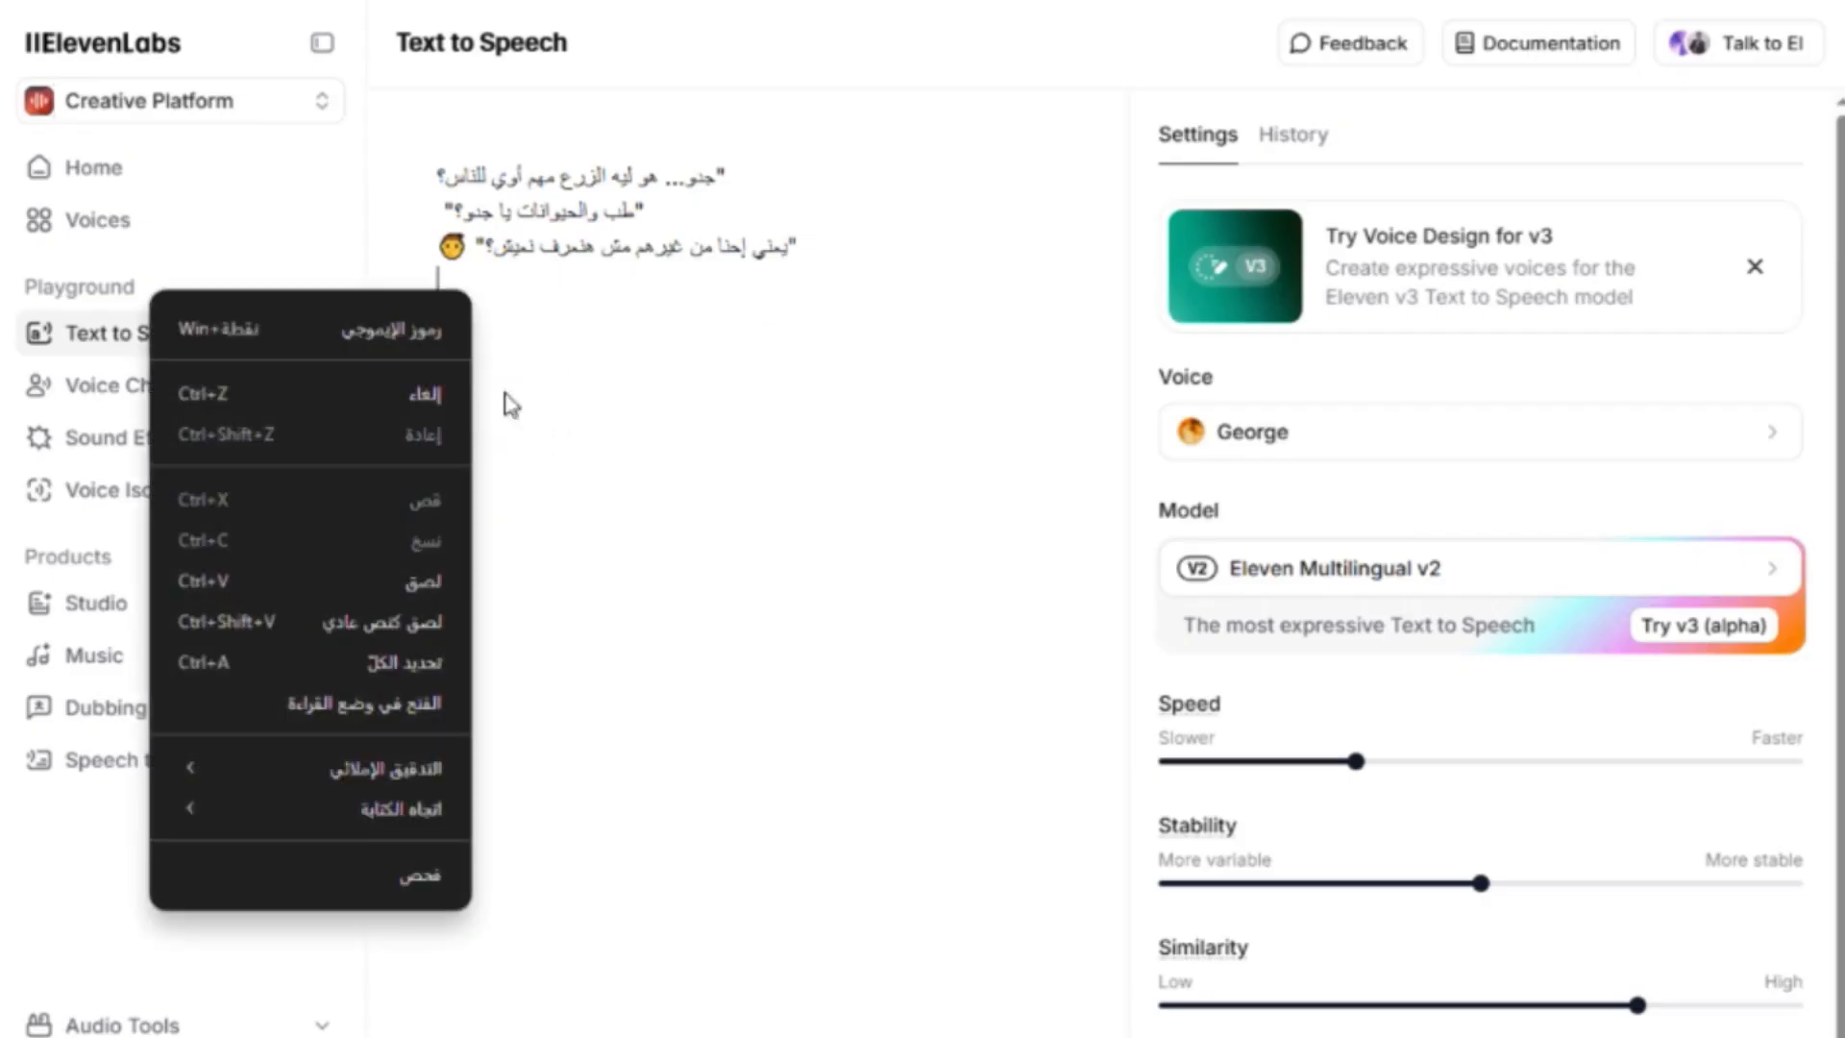
pyautogui.click(420, 581)
# Go back to ChatGPT and copy only the grandson's line from Scene 5.
pyautogui.hotkey('alt', 'Tab')
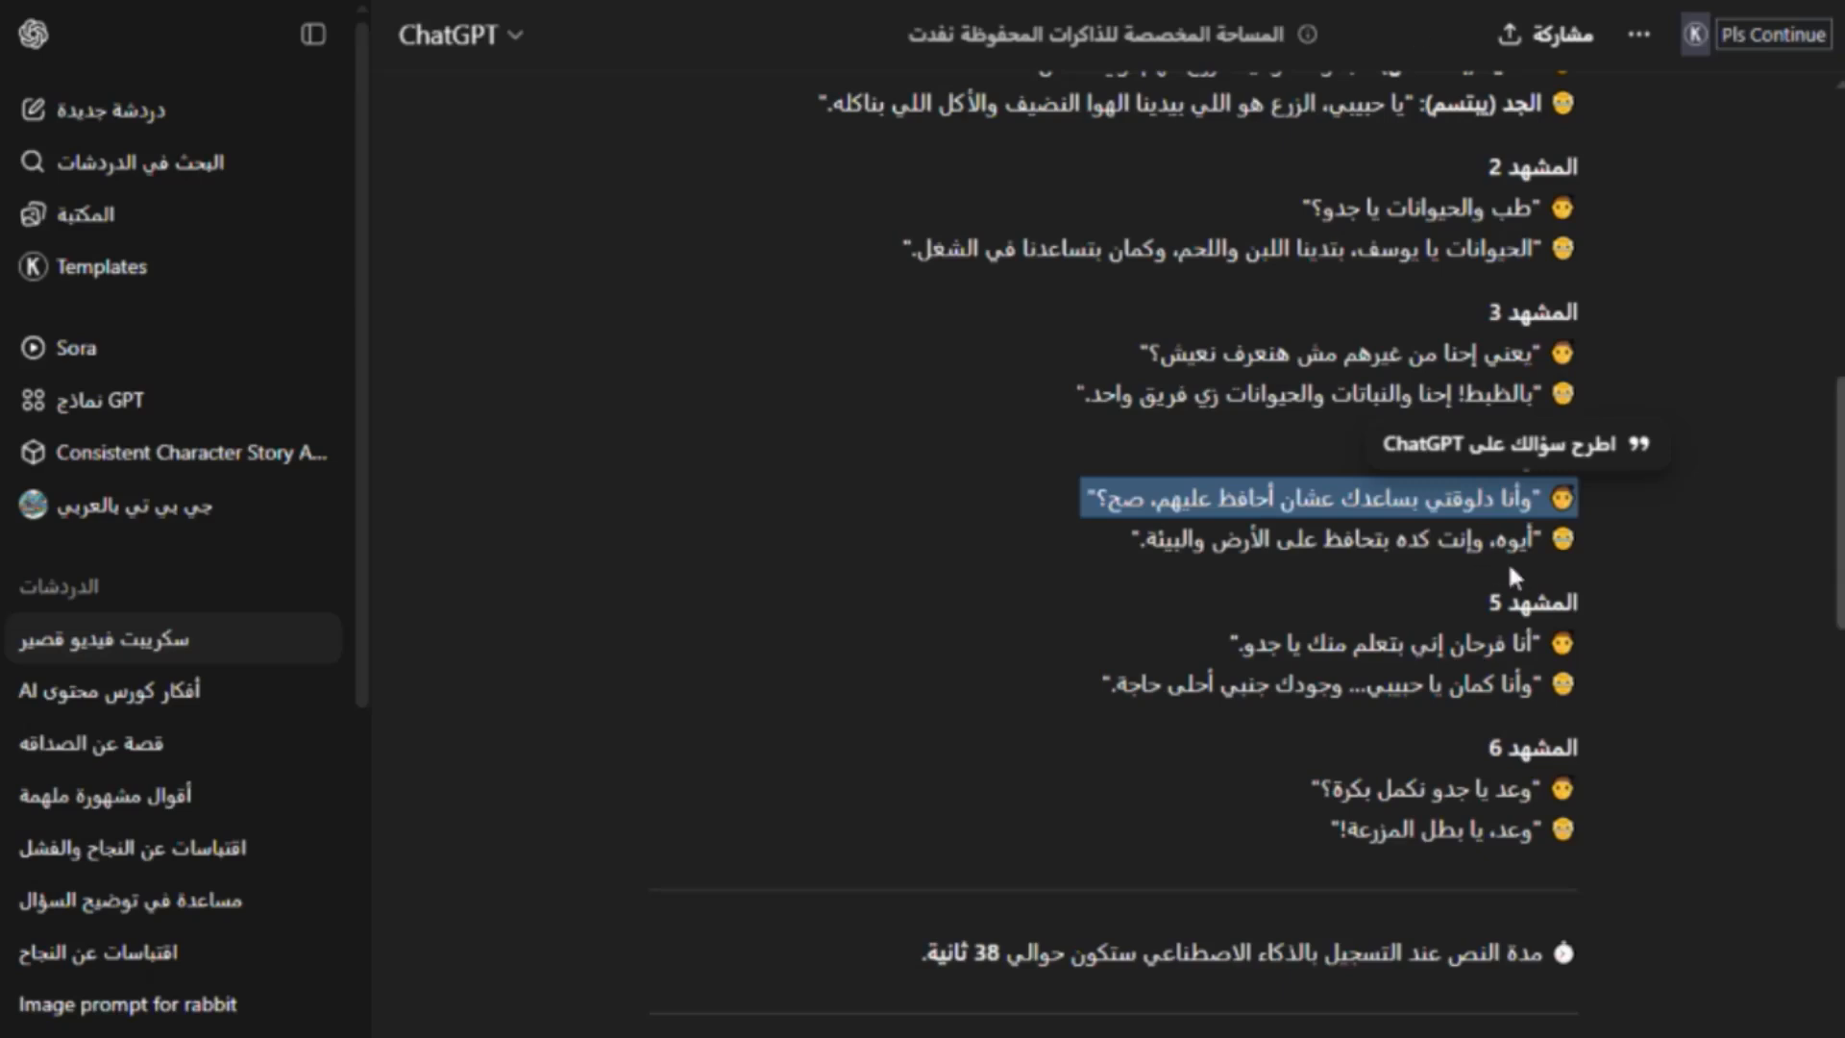
pyautogui.moveTo(1541, 654); pyautogui.dragTo(1089, 675)
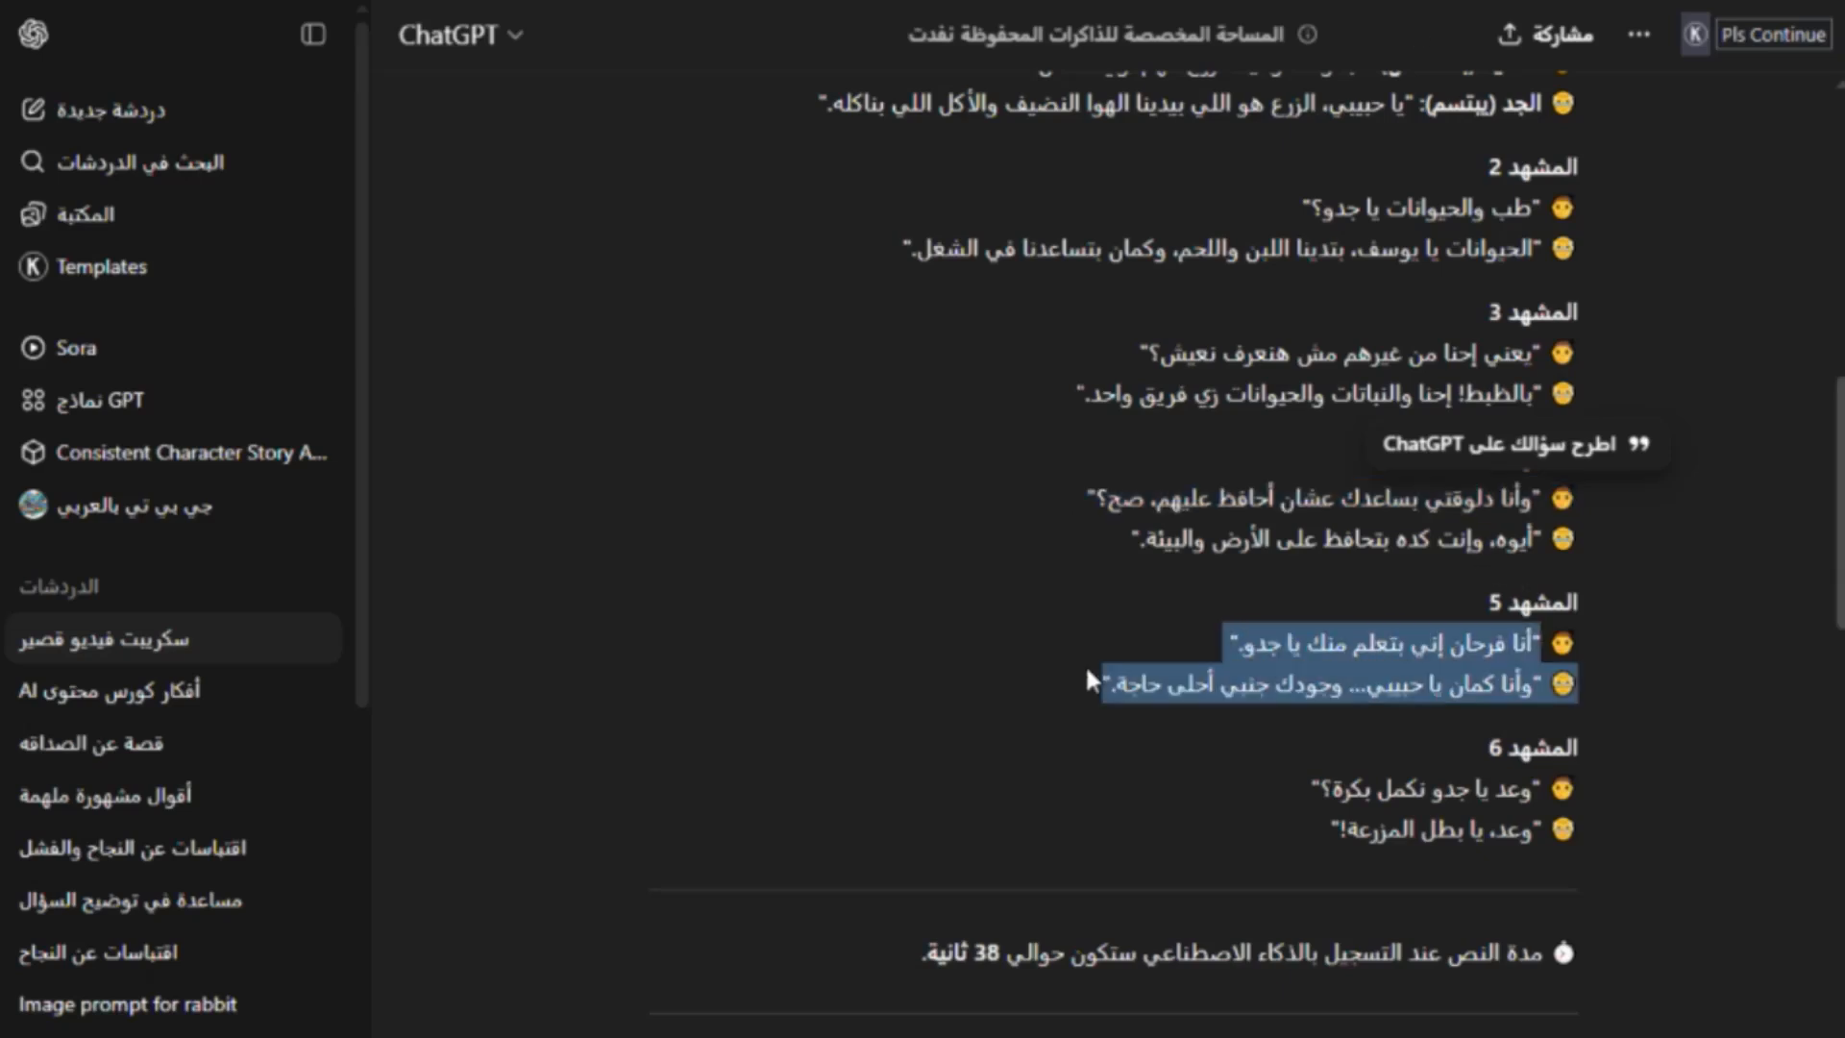
pyautogui.click(1293, 645)
pyautogui.tripleClick(1298, 647)
pyautogui.rightClick(1295, 645)
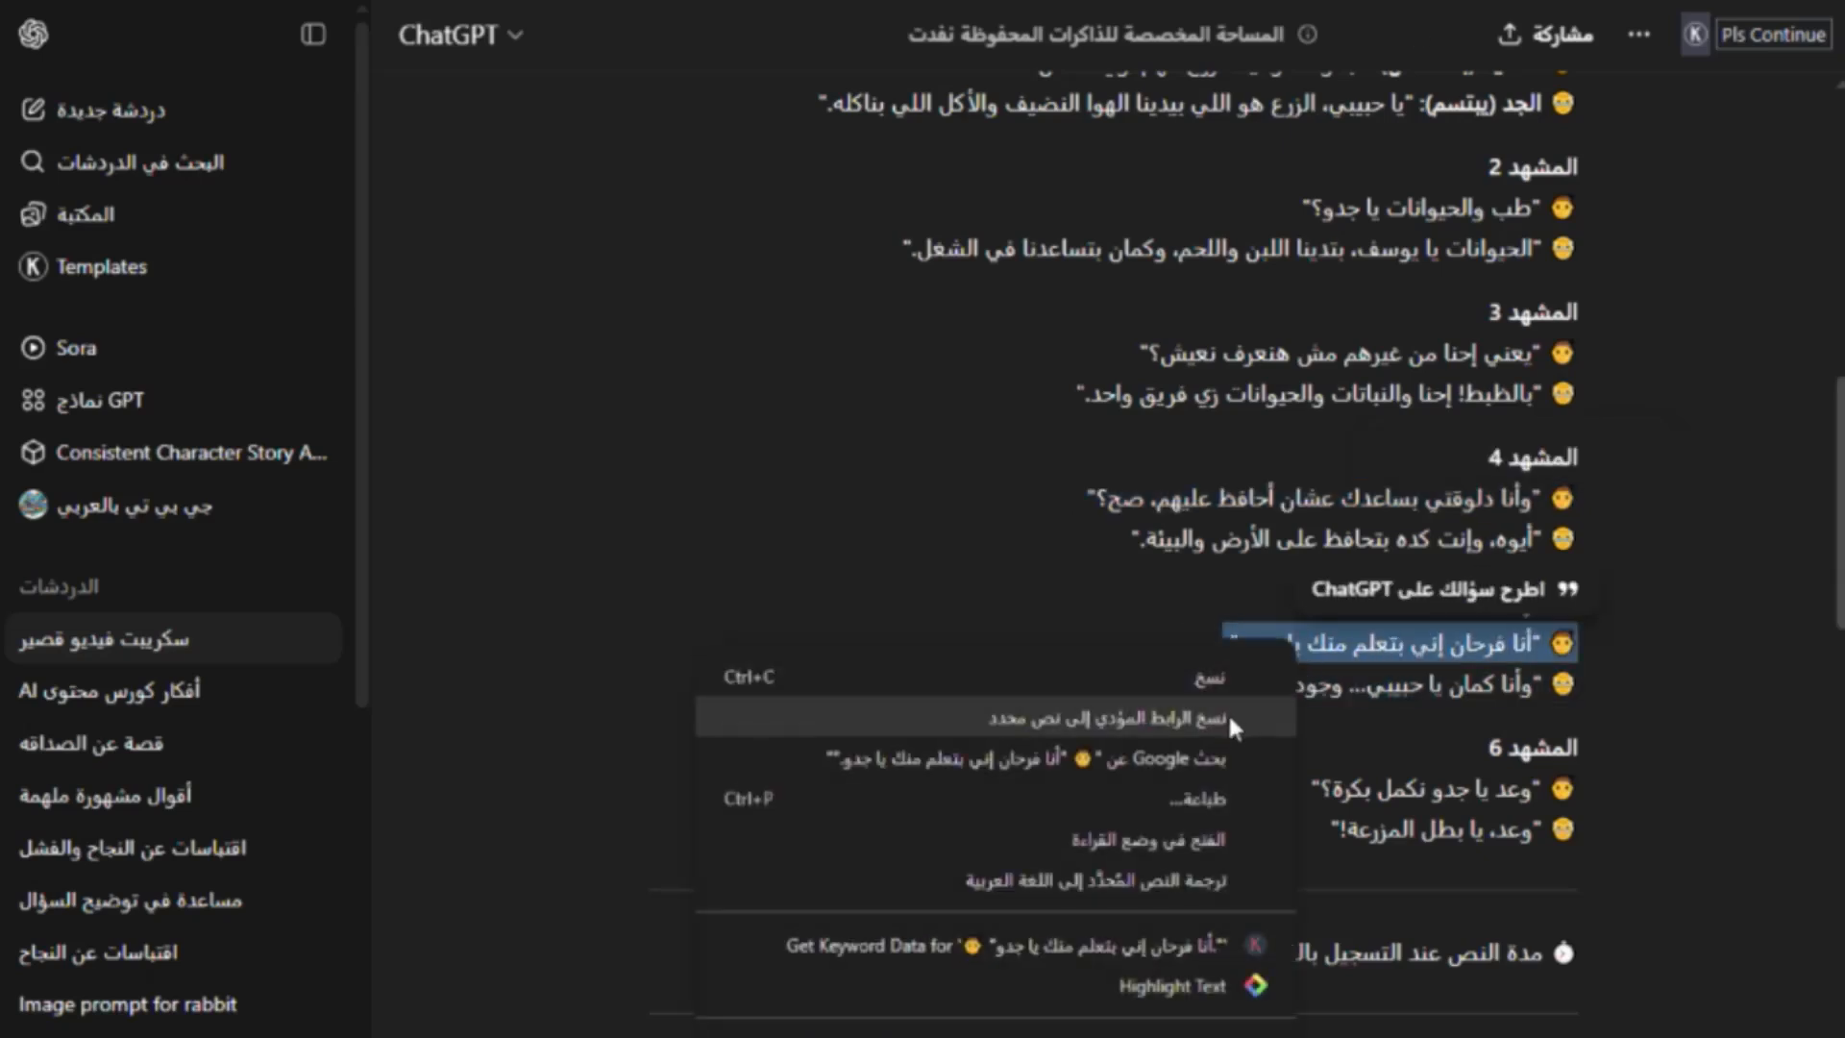
pyautogui.click(1225, 673)
# In ElevenLabs, remove the blank line above the Scene 4 line and paste the Scene 5 line beneath it.
pyautogui.hotkey('alt', 'Tab')
pyautogui.click(454, 332)
pyautogui.press('Return')
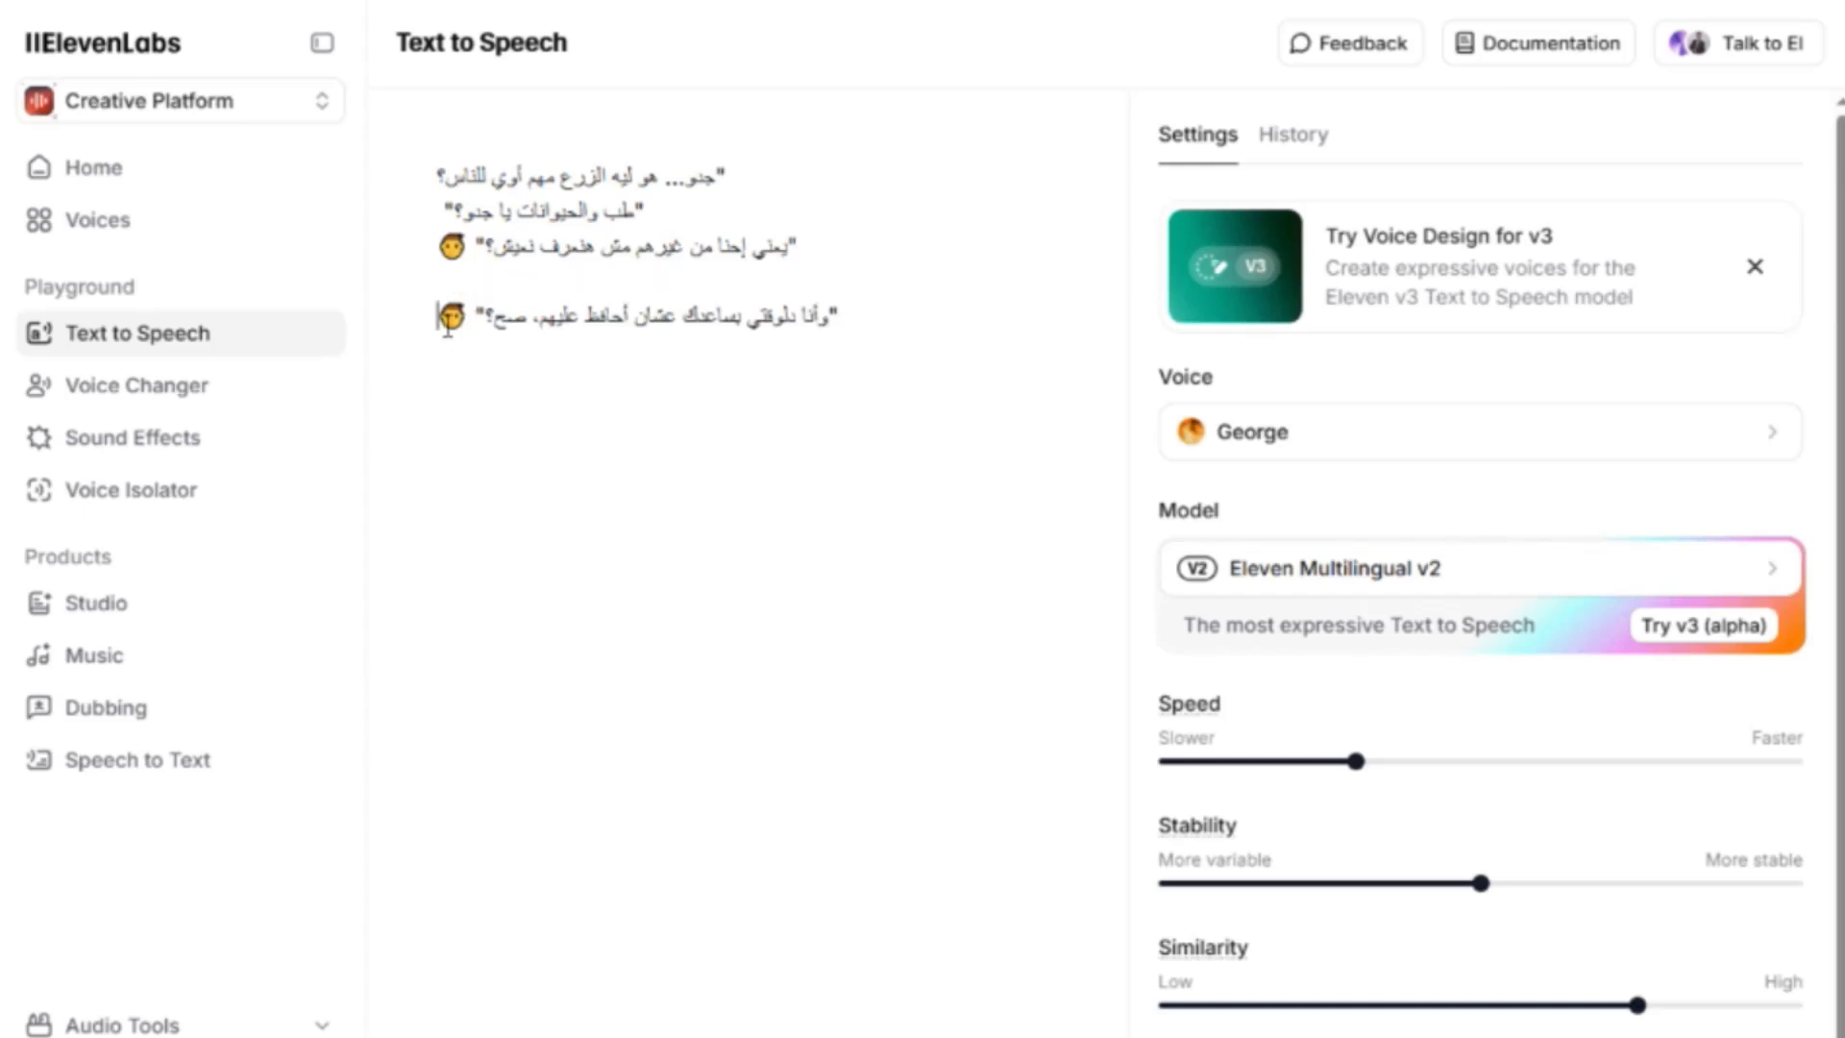
pyautogui.press('BackSpace')
pyautogui.click(863, 280)
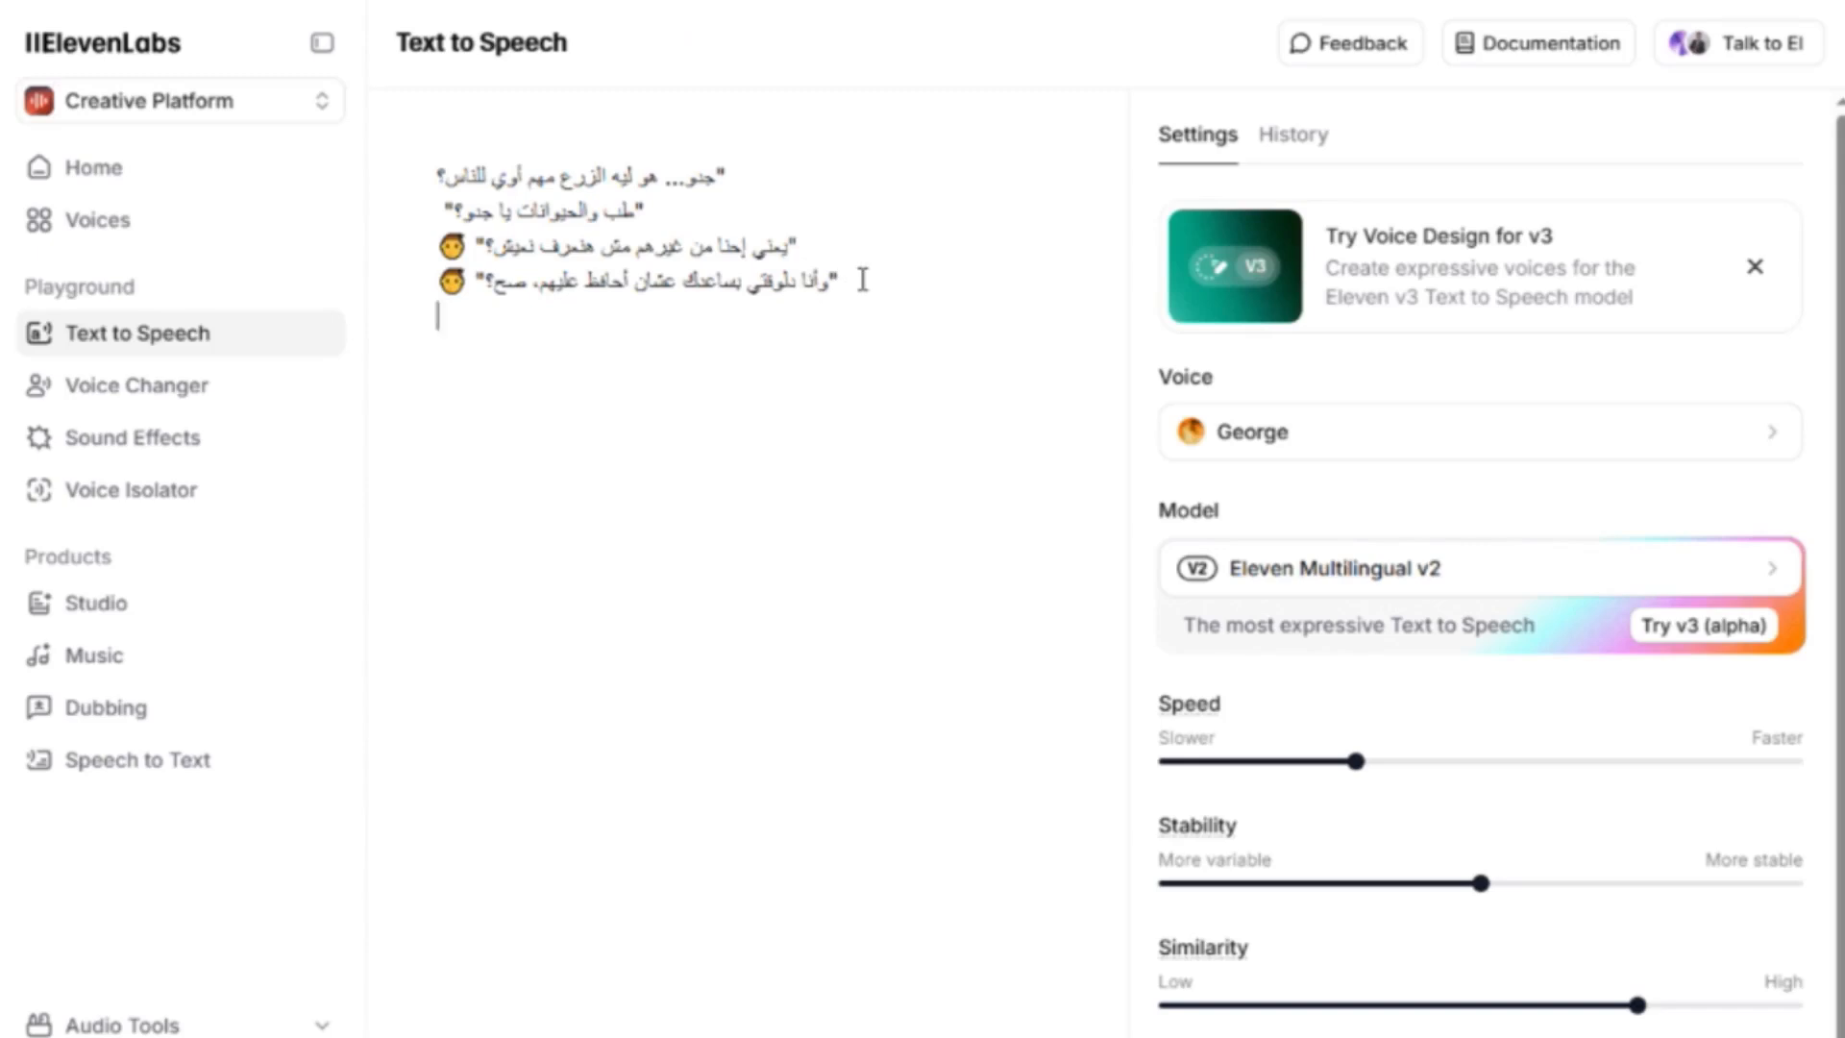
pyautogui.rightClick(454, 322)
pyautogui.click(401, 613)
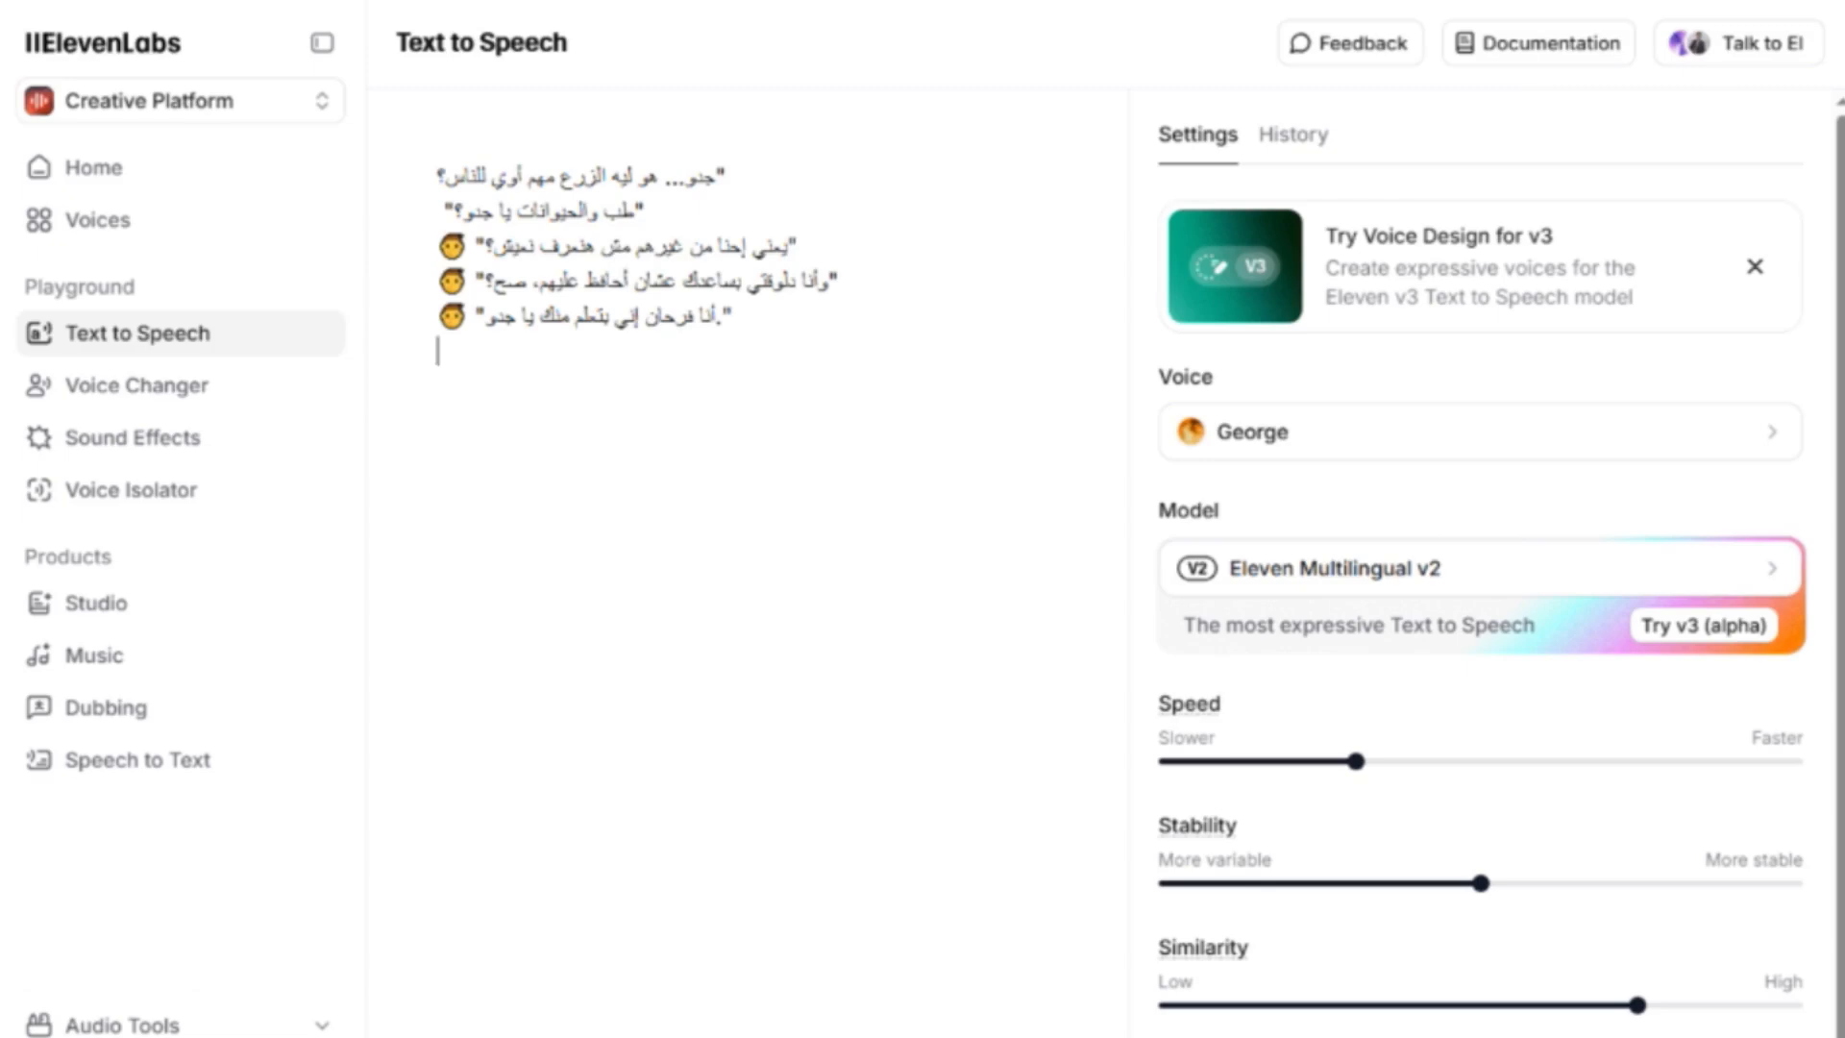
# Copy the grandson's Scene 6 line from ChatGPT and paste it as the last line of the ElevenLabs script.
pyautogui.hotkey('alt', 'Tab')
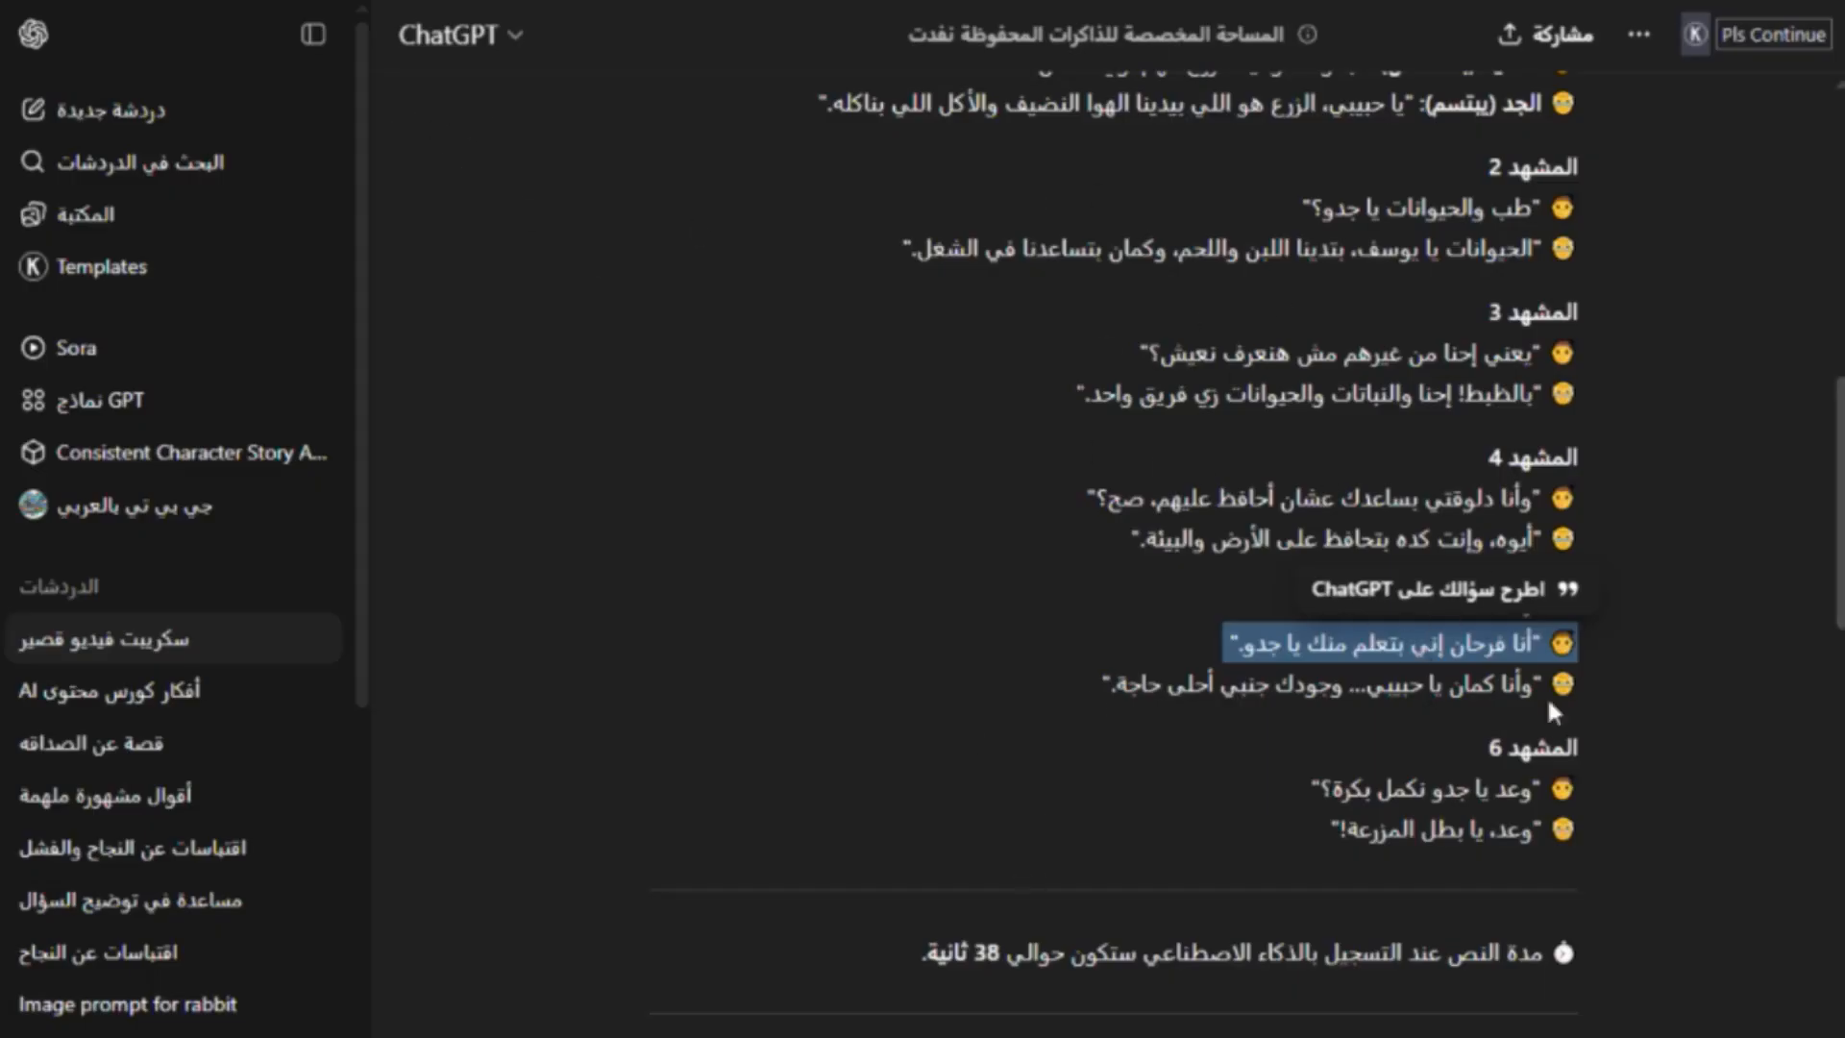
pyautogui.tripleClick(1495, 790)
pyautogui.rightClick(1500, 799)
pyautogui.click(1440, 825)
pyautogui.hotkey('alt', 'Tab')
pyautogui.rightClick(450, 365)
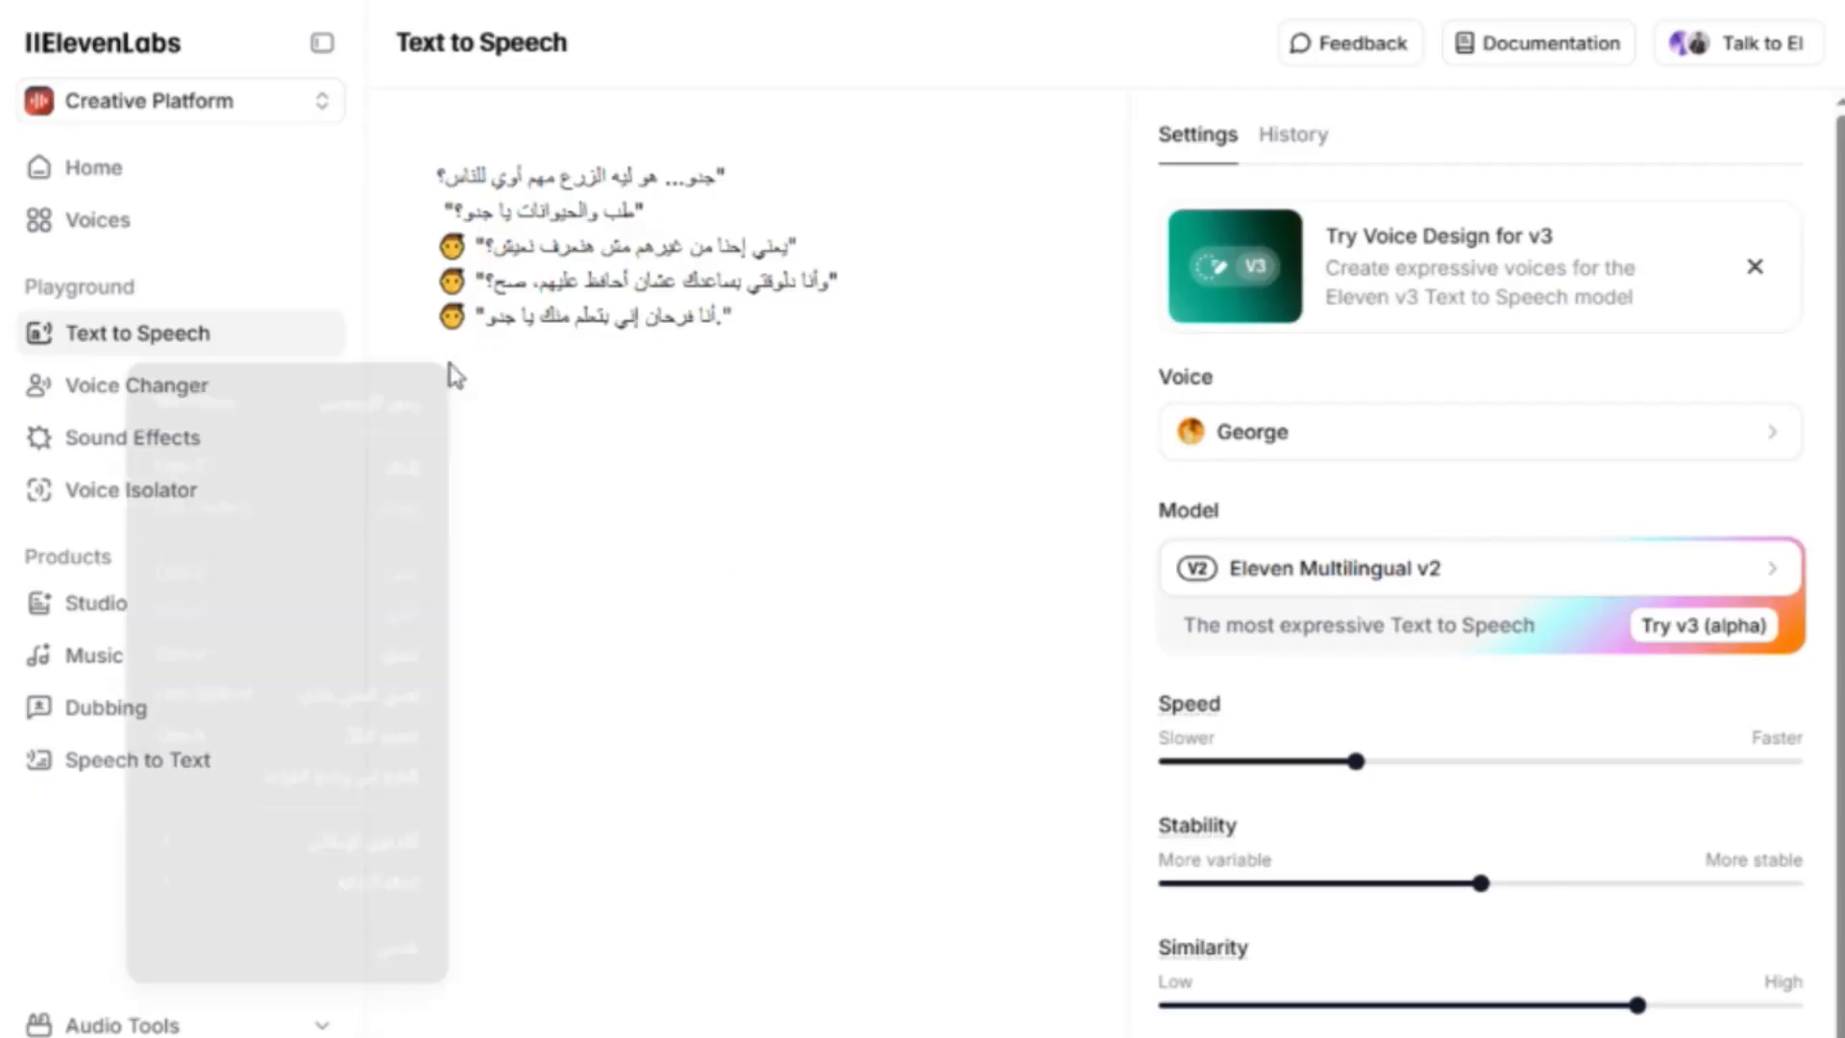
pyautogui.click(402, 653)
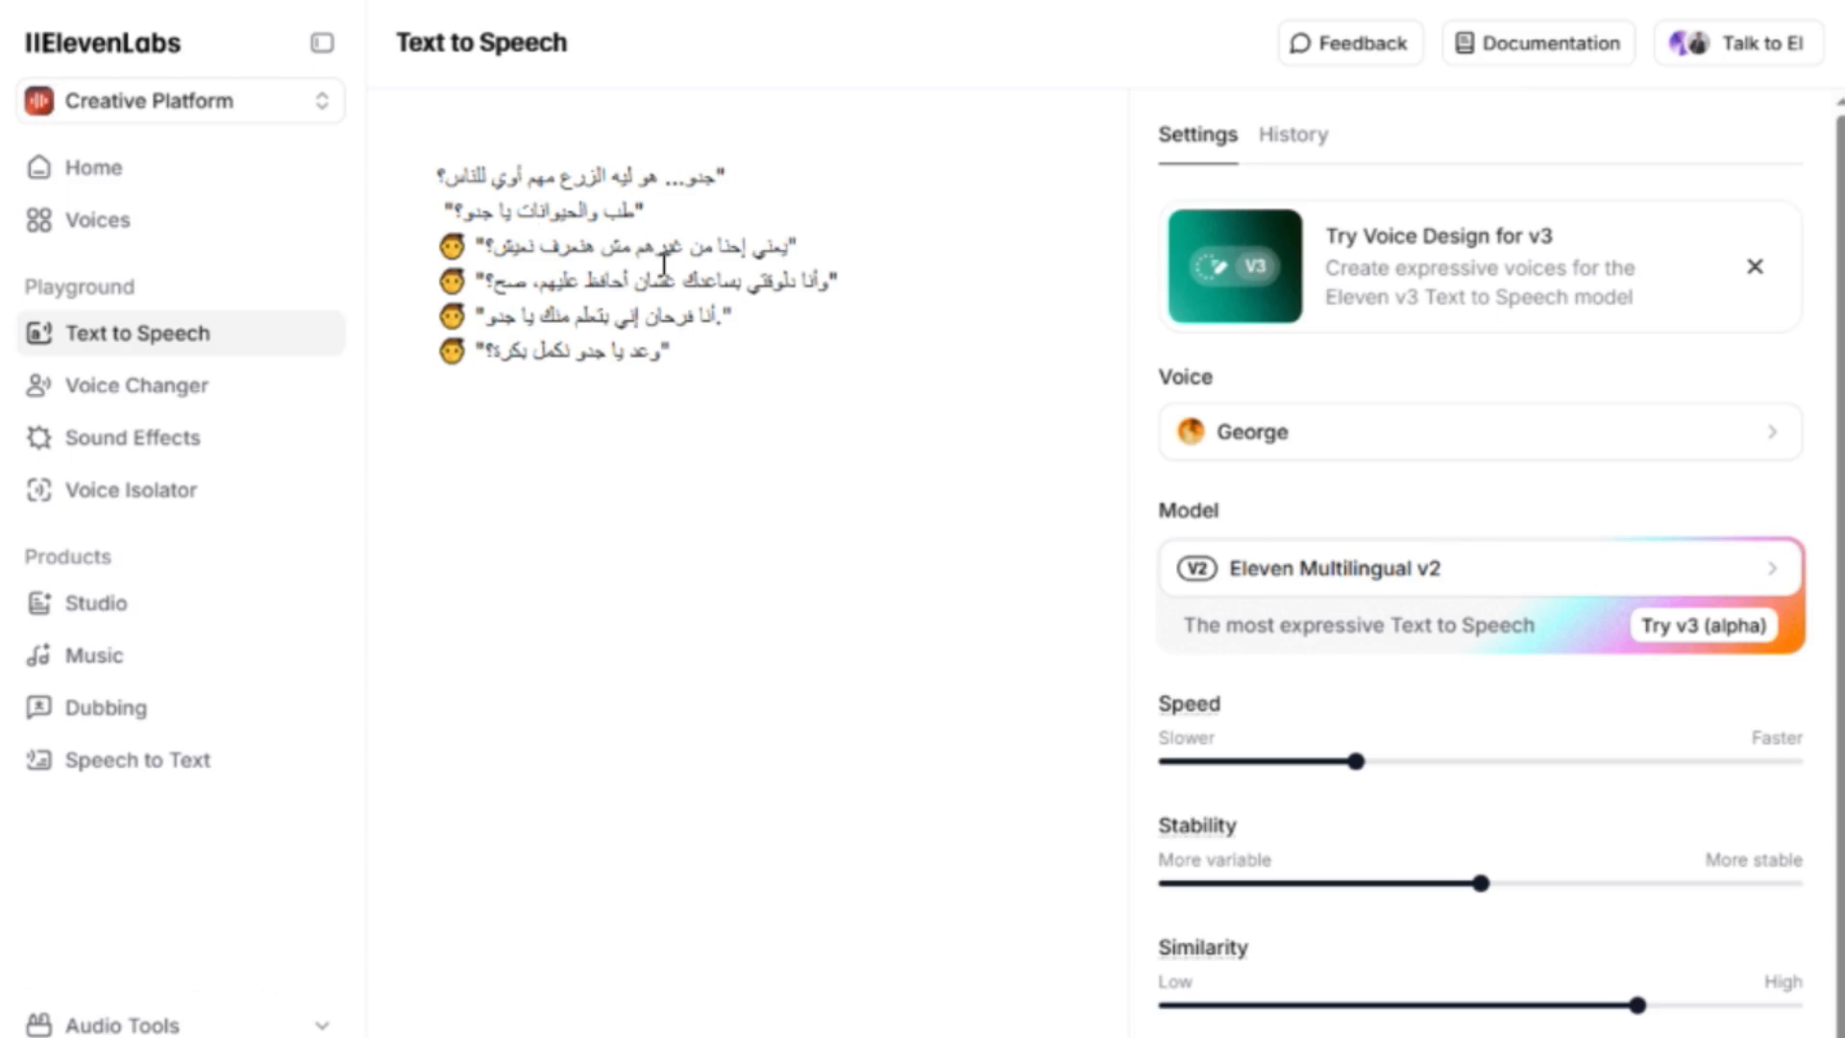
# Change the narration voice to Gigi and lower the speech speed slightly.
pyautogui.click(1267, 437)
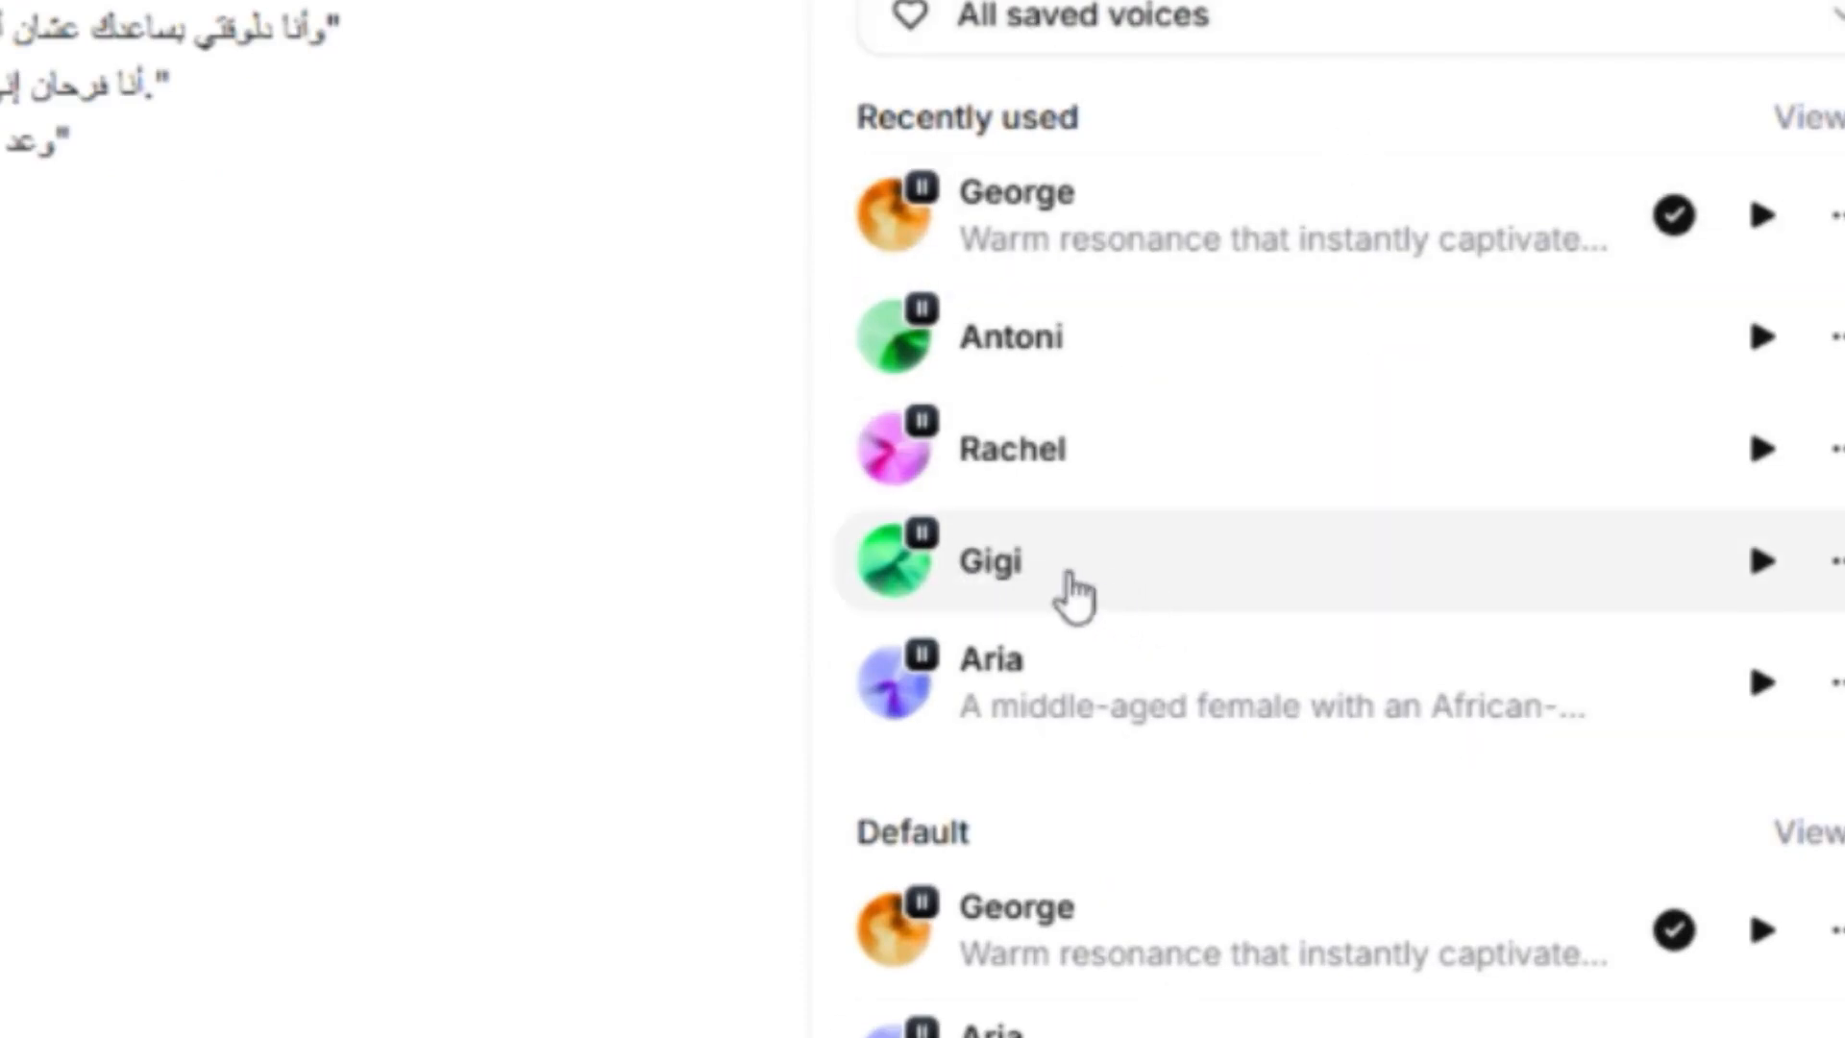
pyautogui.click(996, 576)
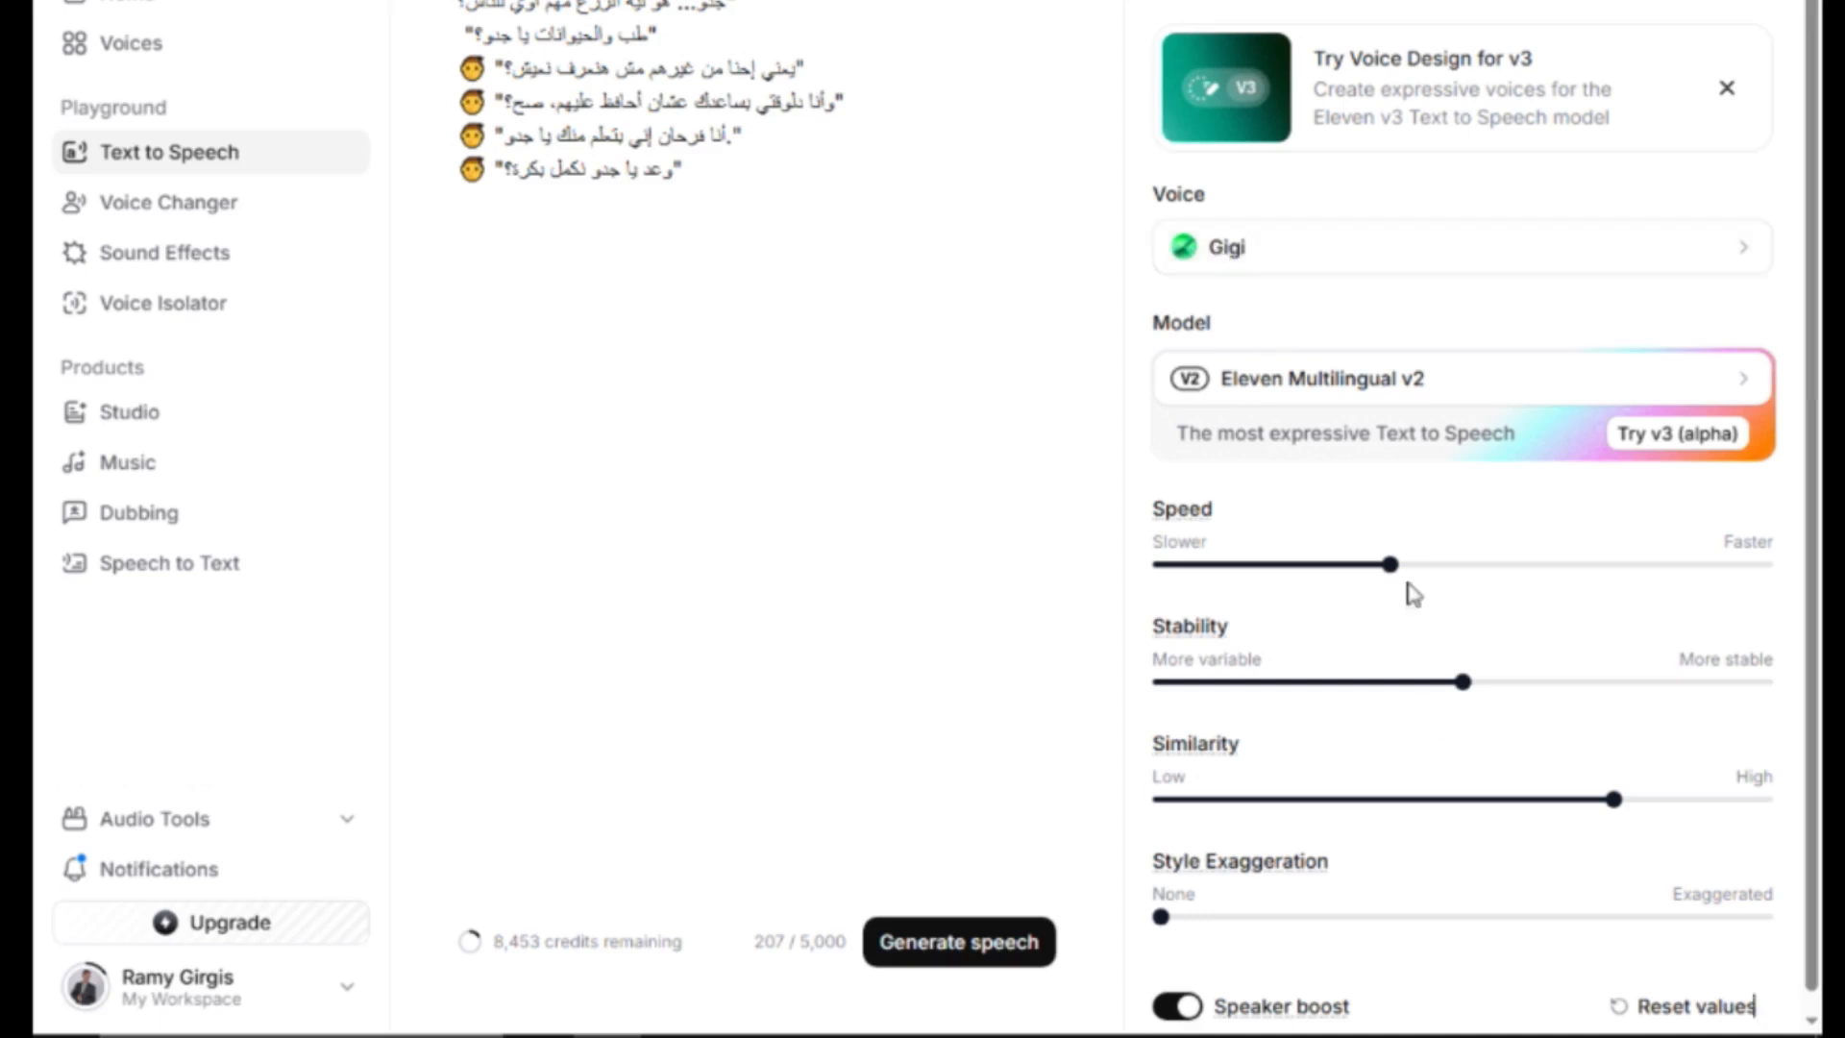
pyautogui.moveTo(1391, 567); pyautogui.dragTo(1348, 580)
# Generate speech from the grandson's lines and pause its playback, dismissing the live caption overlay.
pyautogui.click(928, 954)
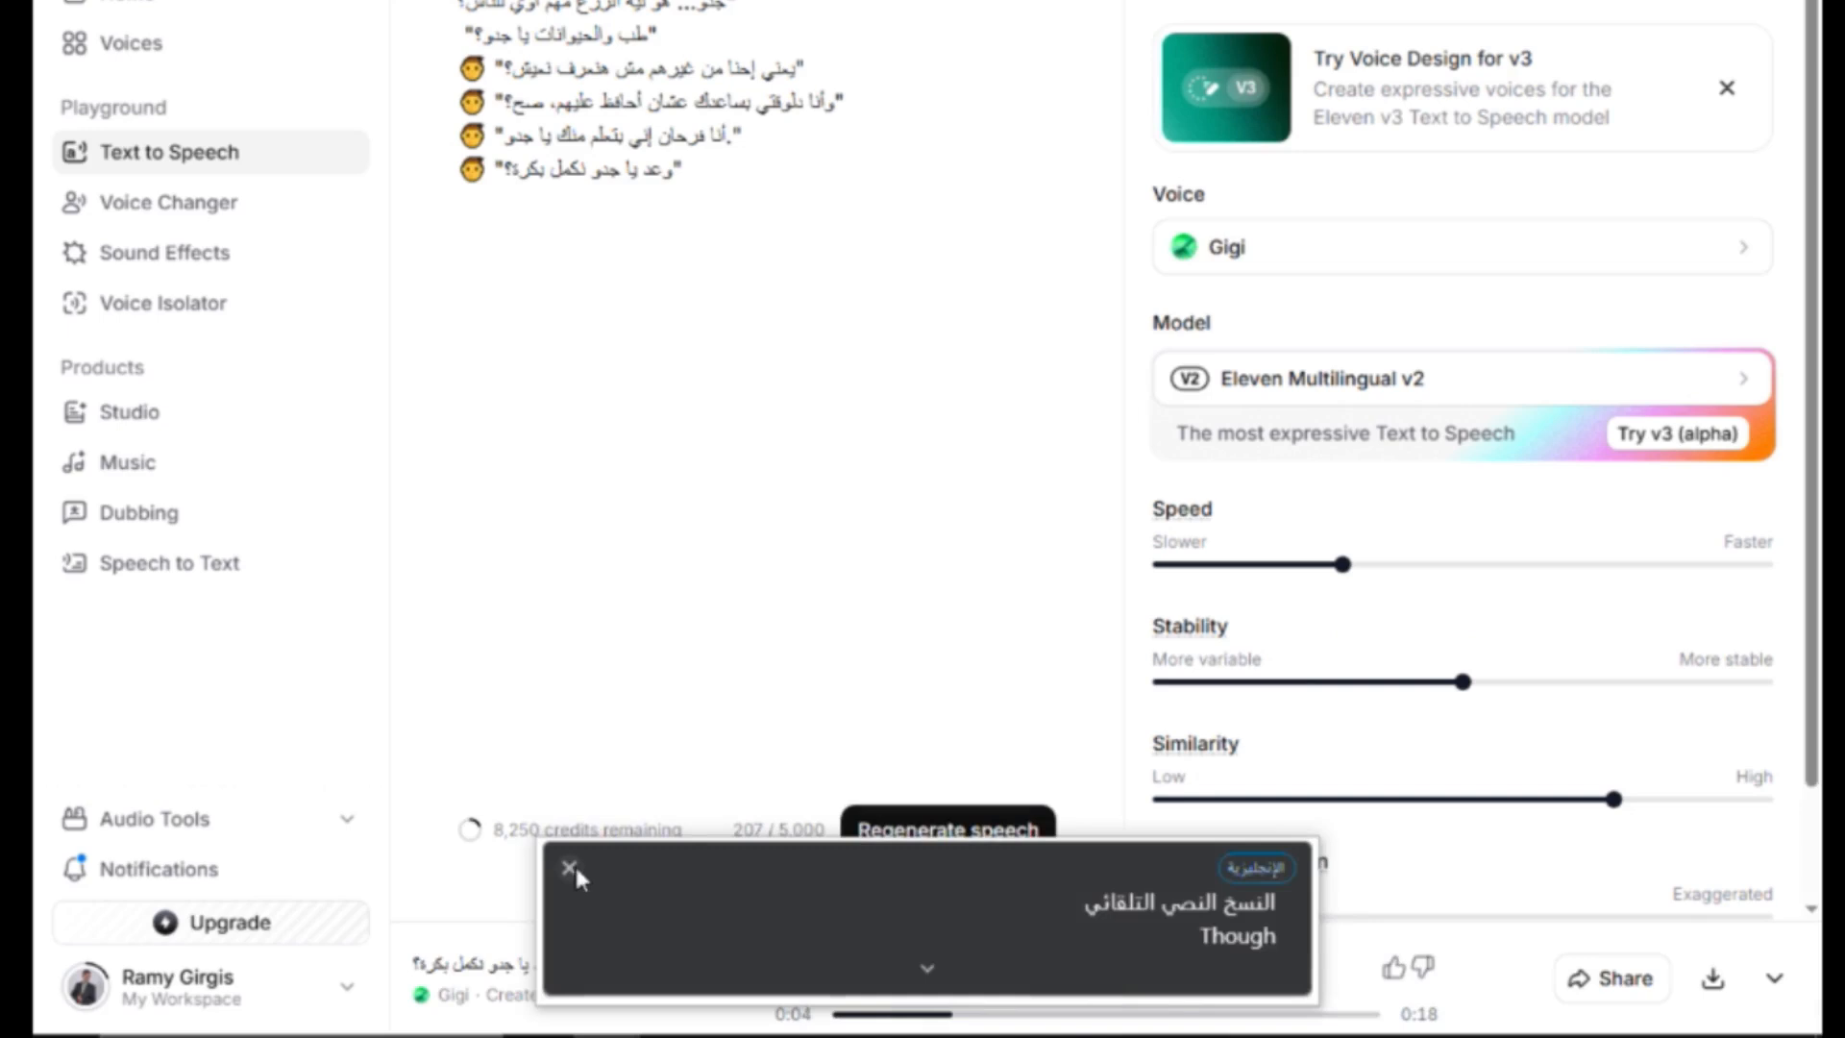
pyautogui.click(571, 867)
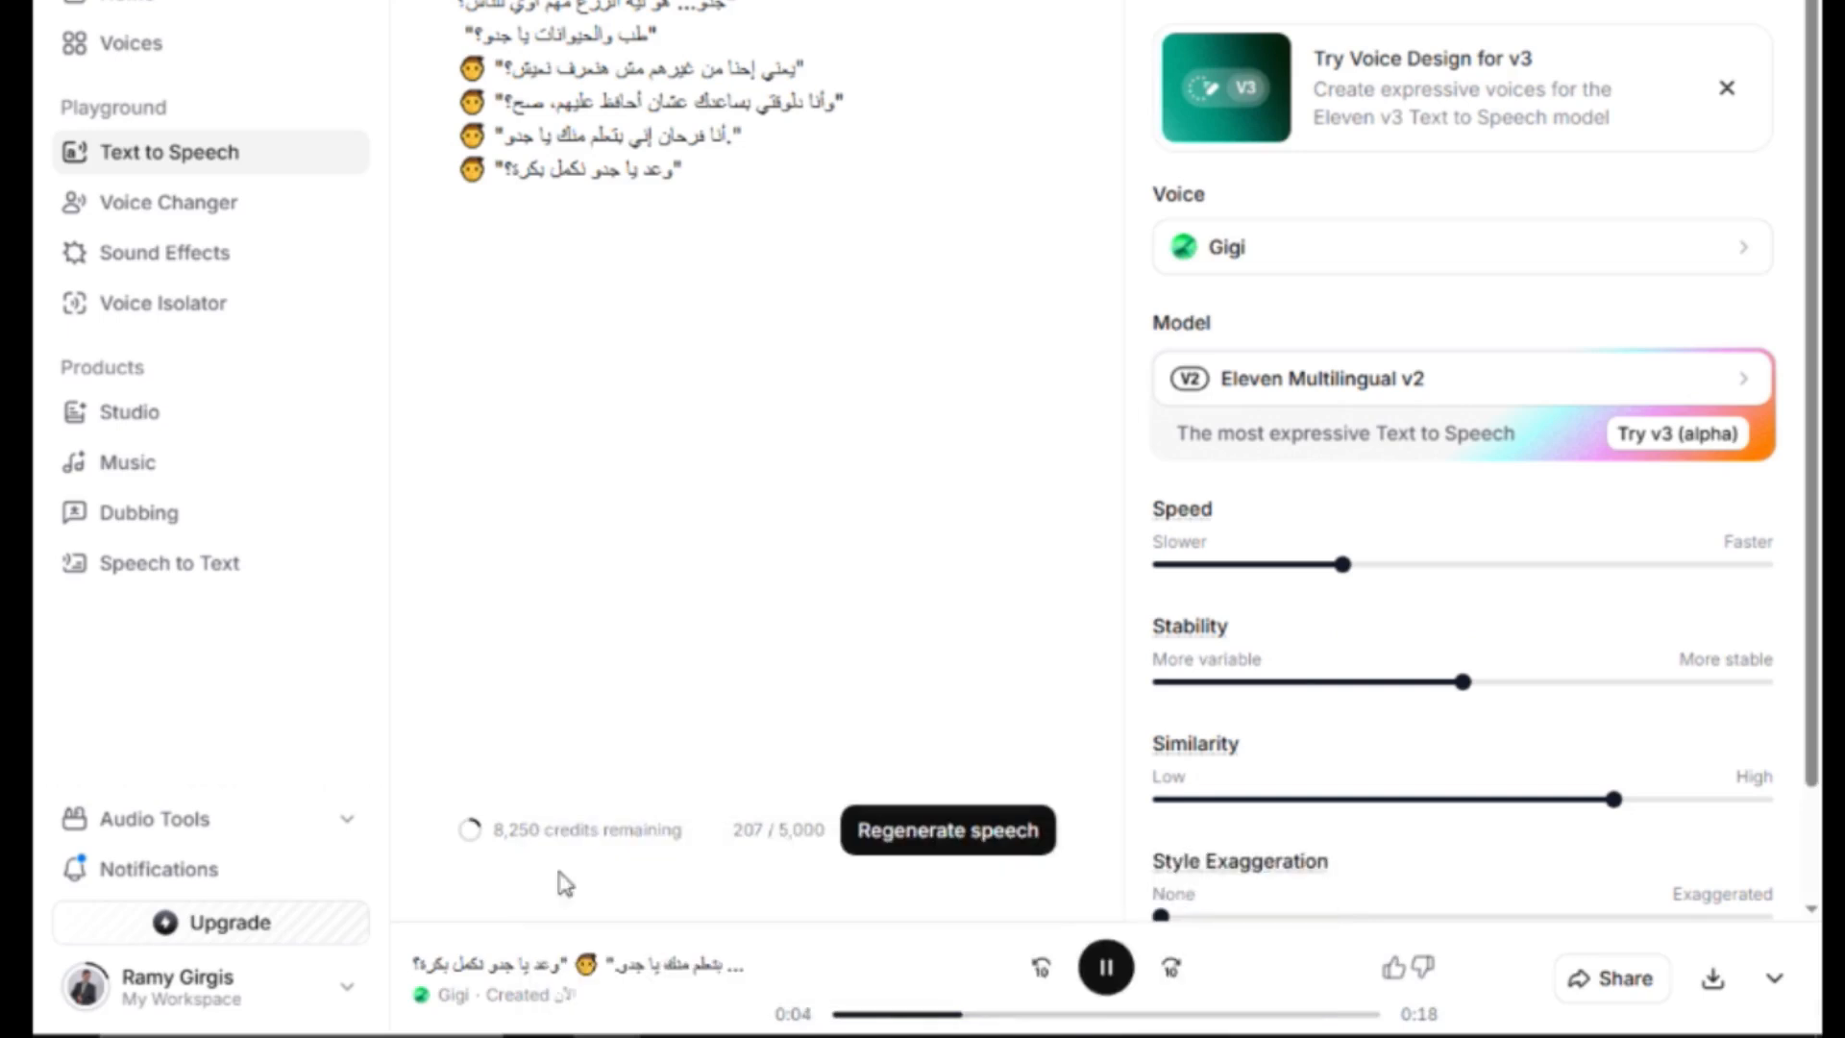
pyautogui.click(1113, 976)
# Clear the grandson's lines from the ElevenLabs script and paste in the grandfather's Scene 1 line copied from ChatGPT.
pyautogui.moveTo(710, 222); pyautogui.dragTo(403, 0)
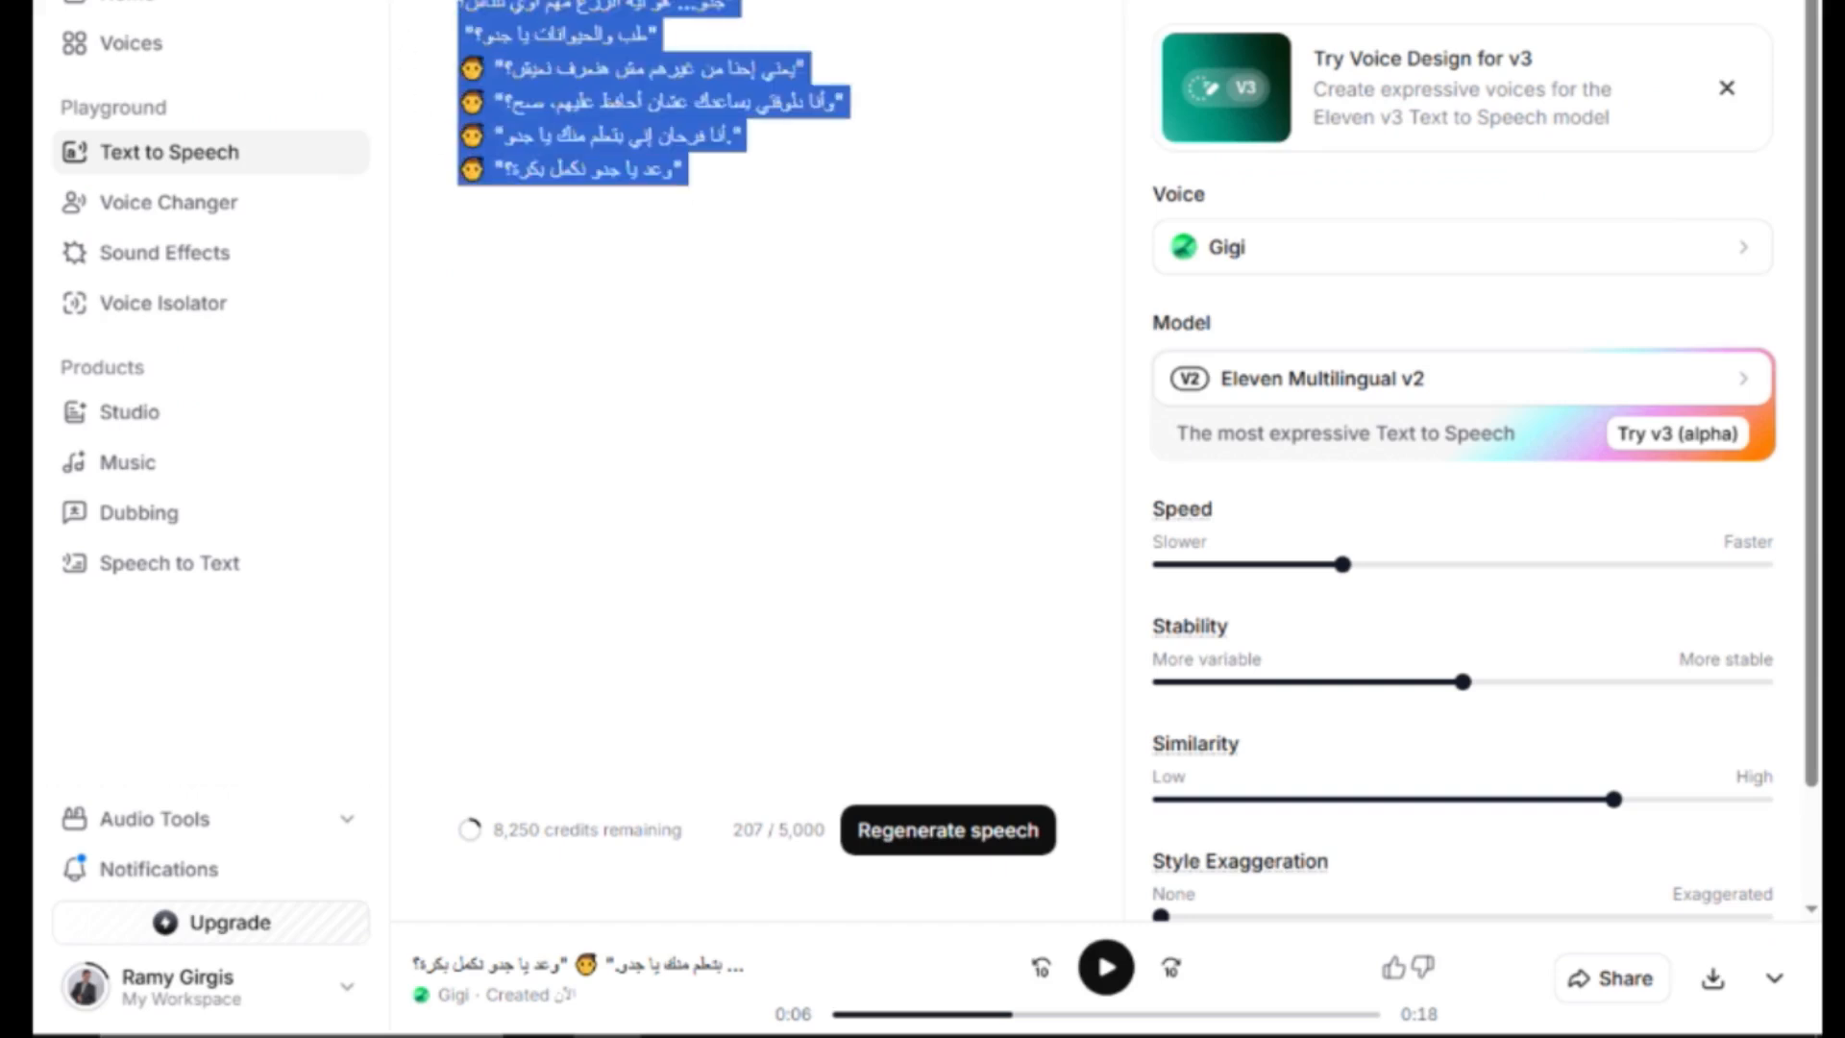
pyautogui.press('BackSpace')
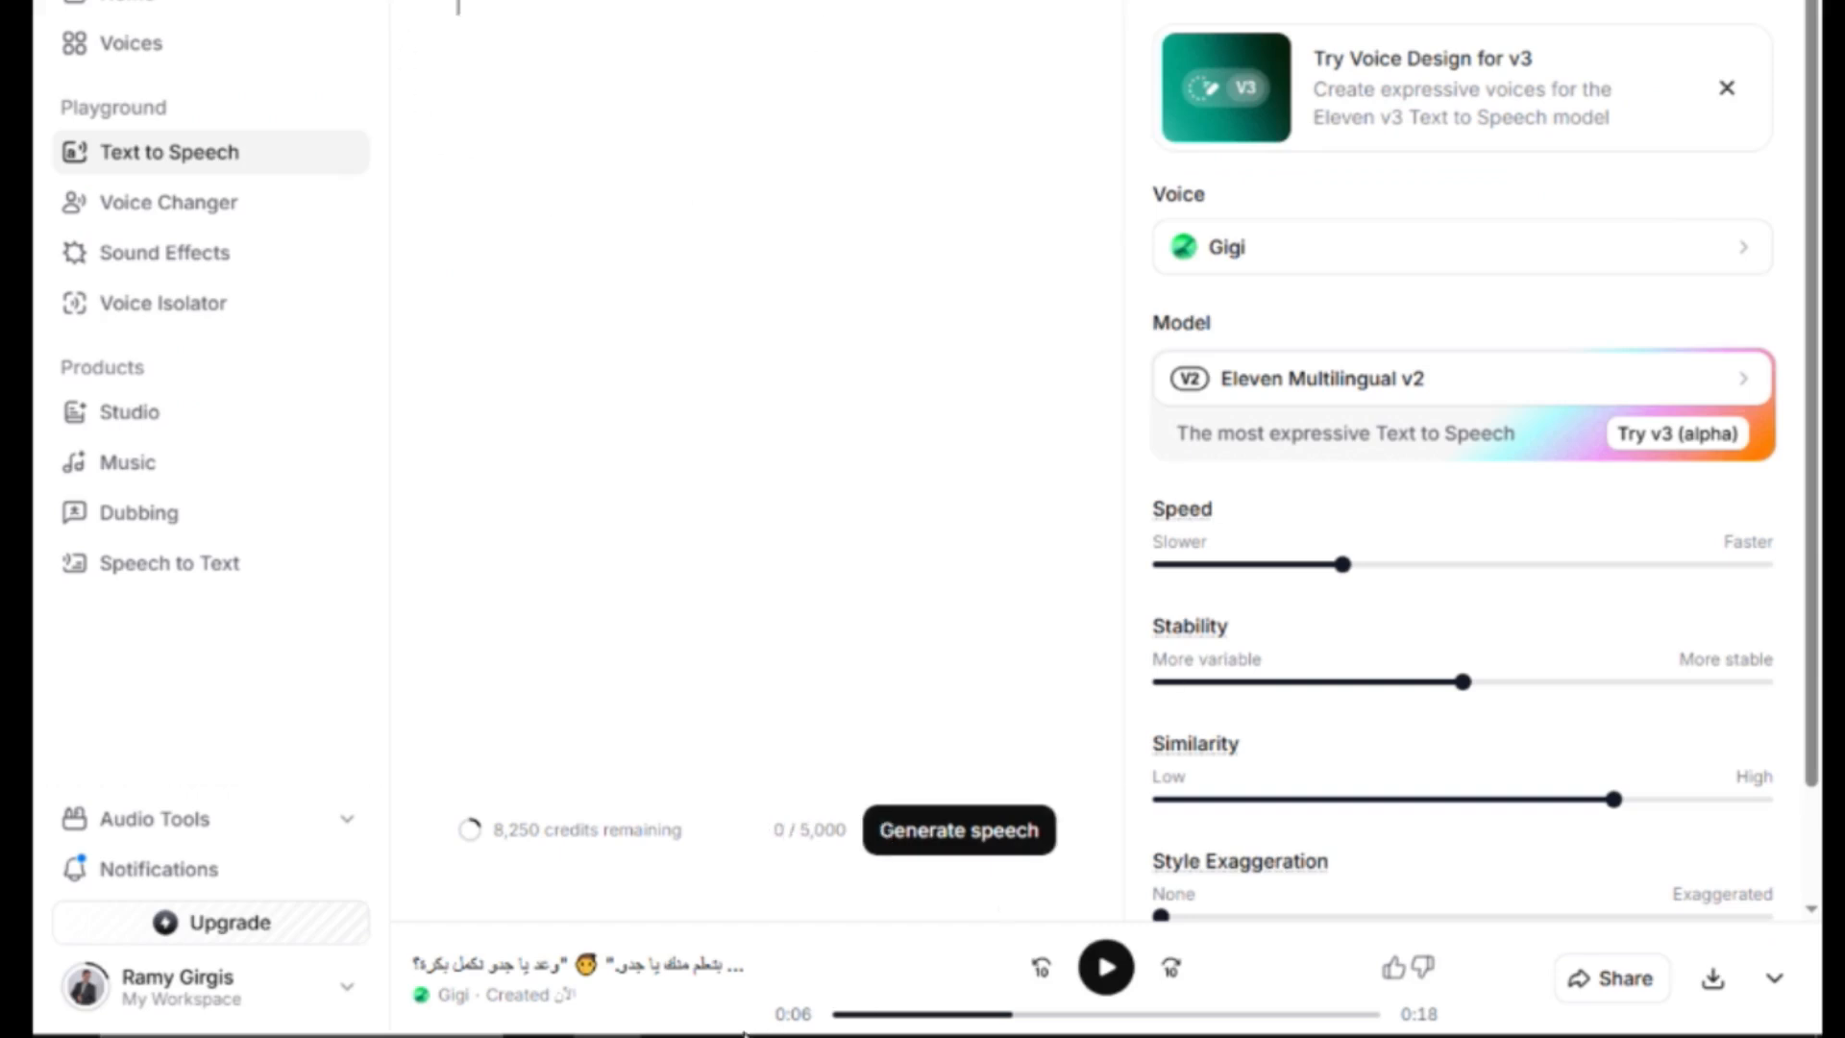
pyautogui.hotkey('alt', 'Tab')
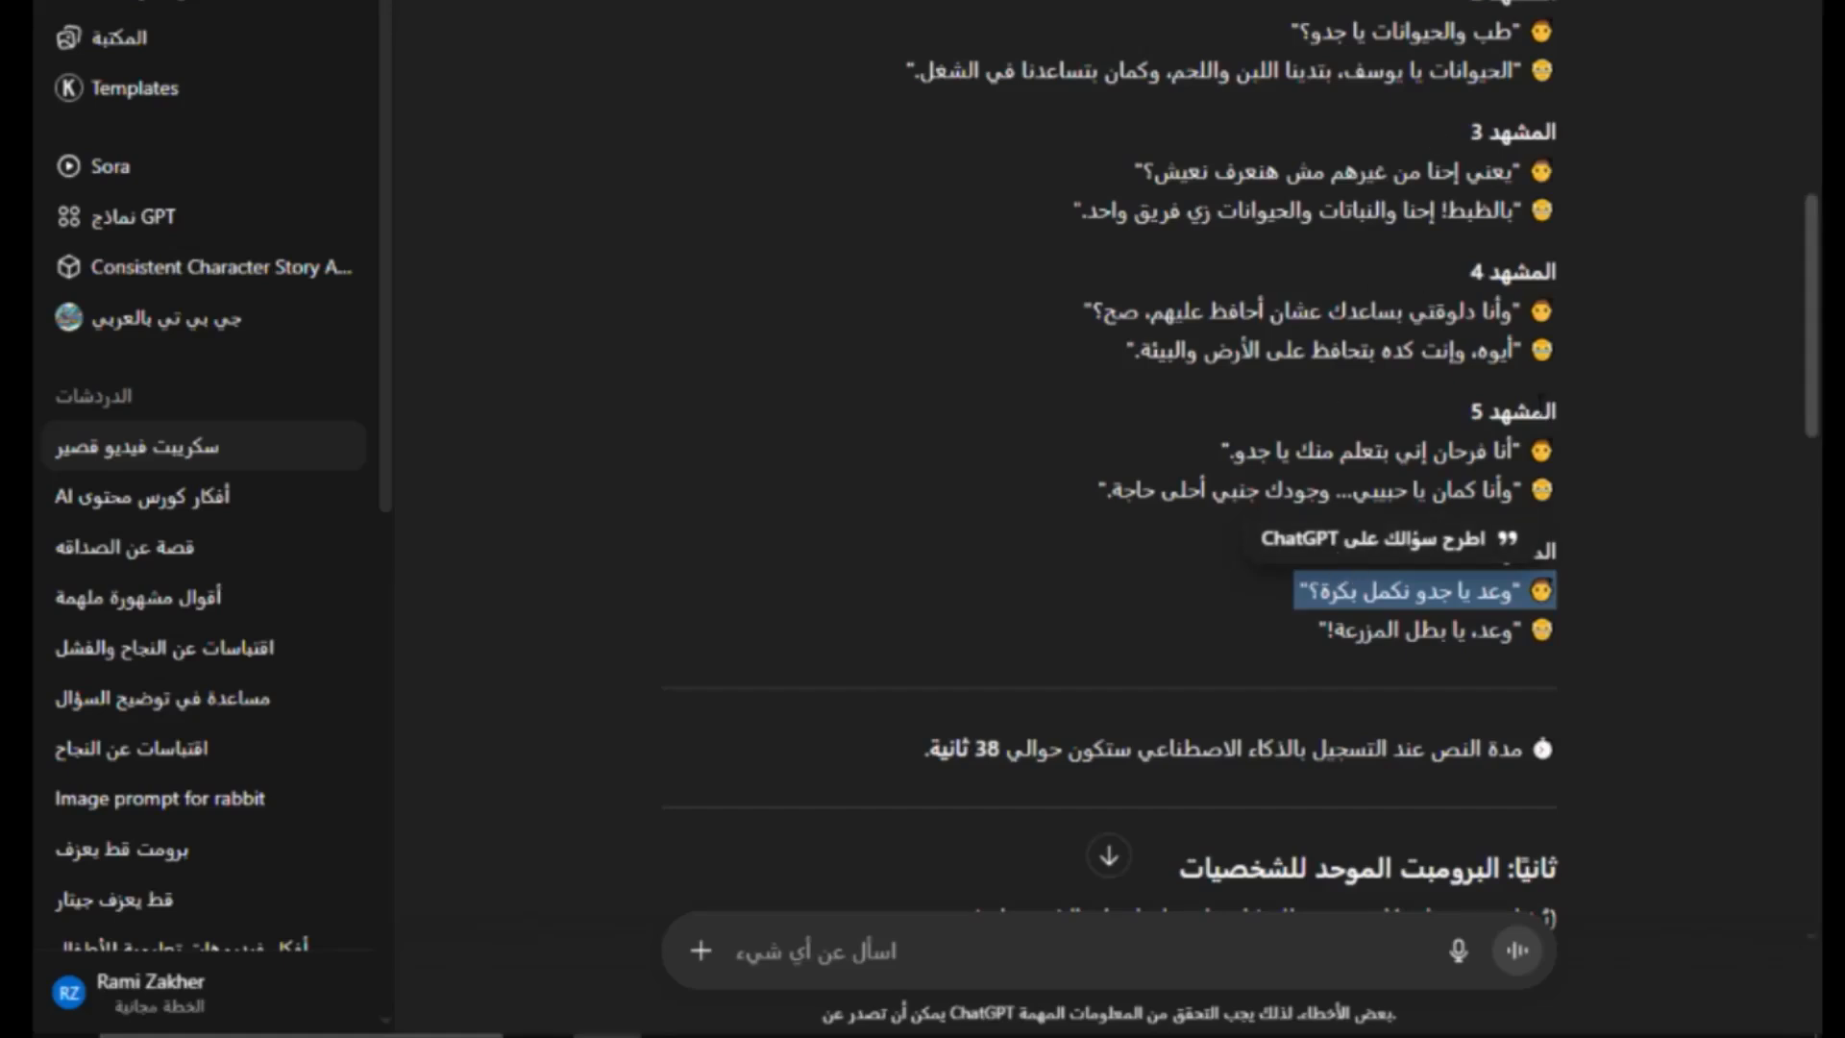
pyautogui.scroll(2, 1249, 557)
pyautogui.moveTo(1389, 163); pyautogui.dragTo(816, 142)
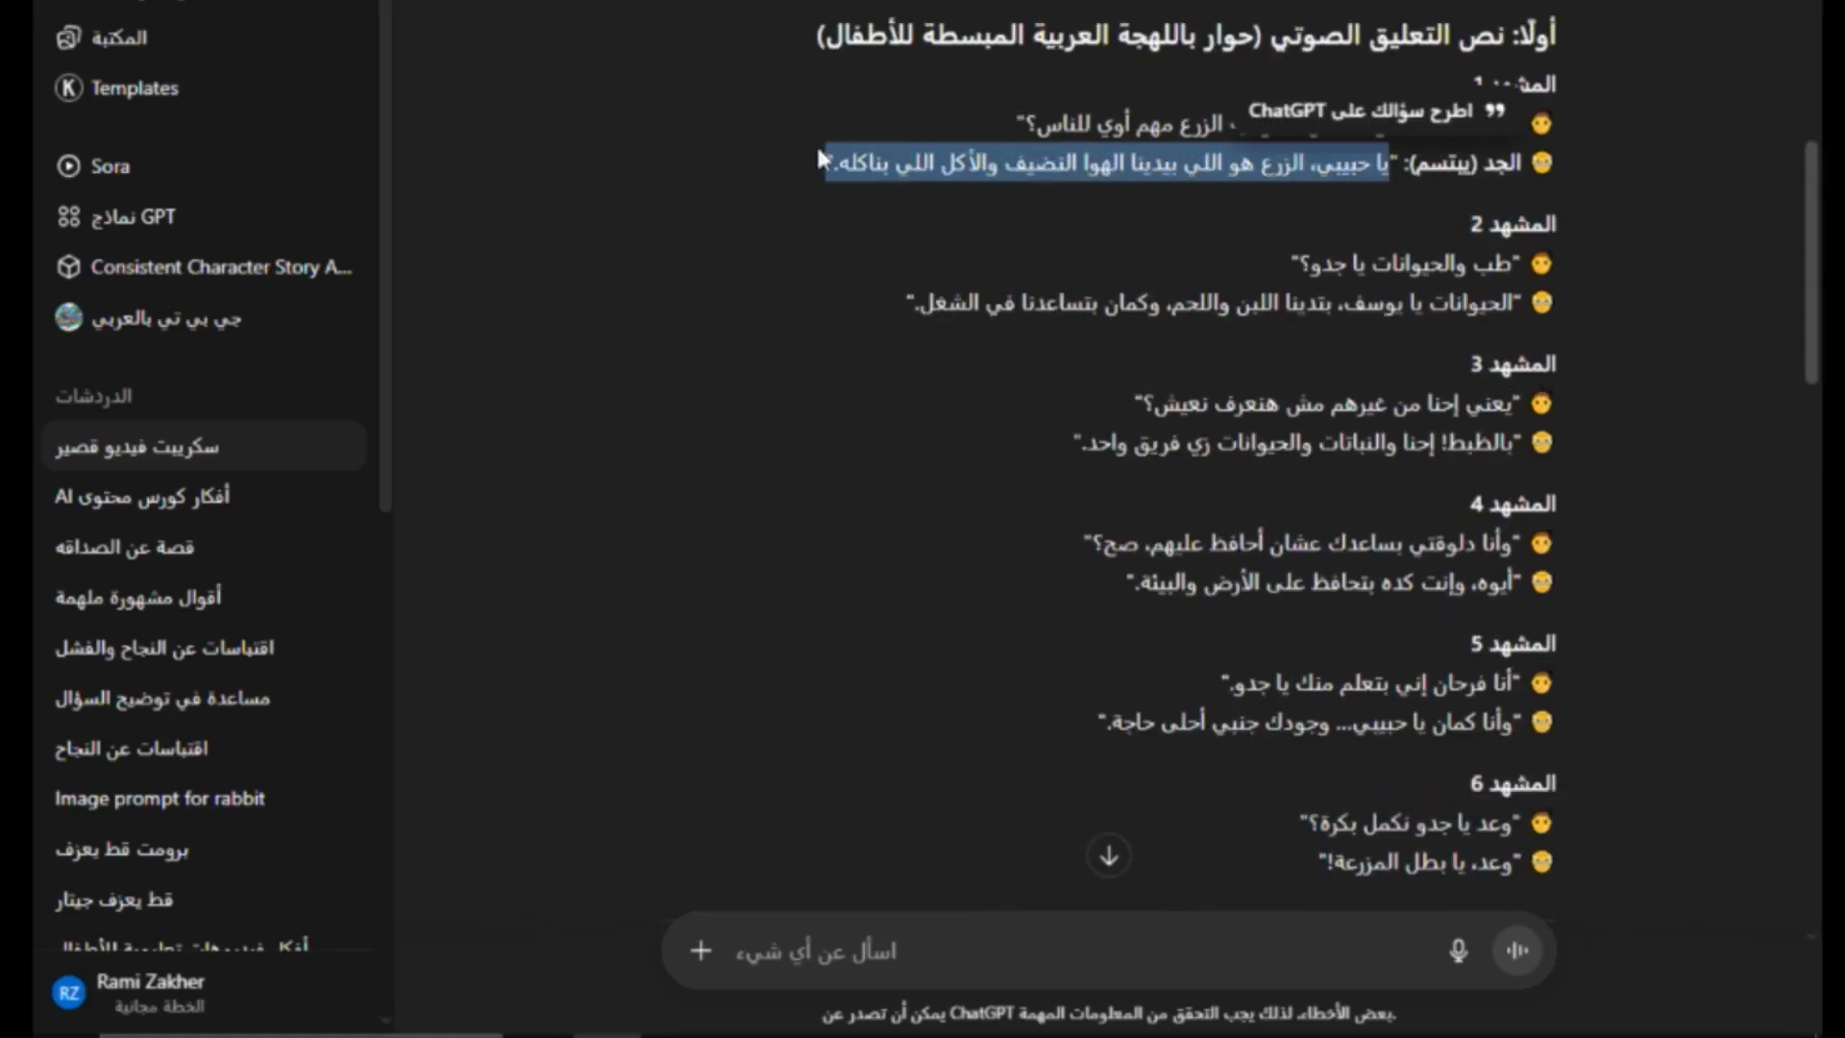
pyautogui.rightClick(859, 158)
pyautogui.click(783, 195)
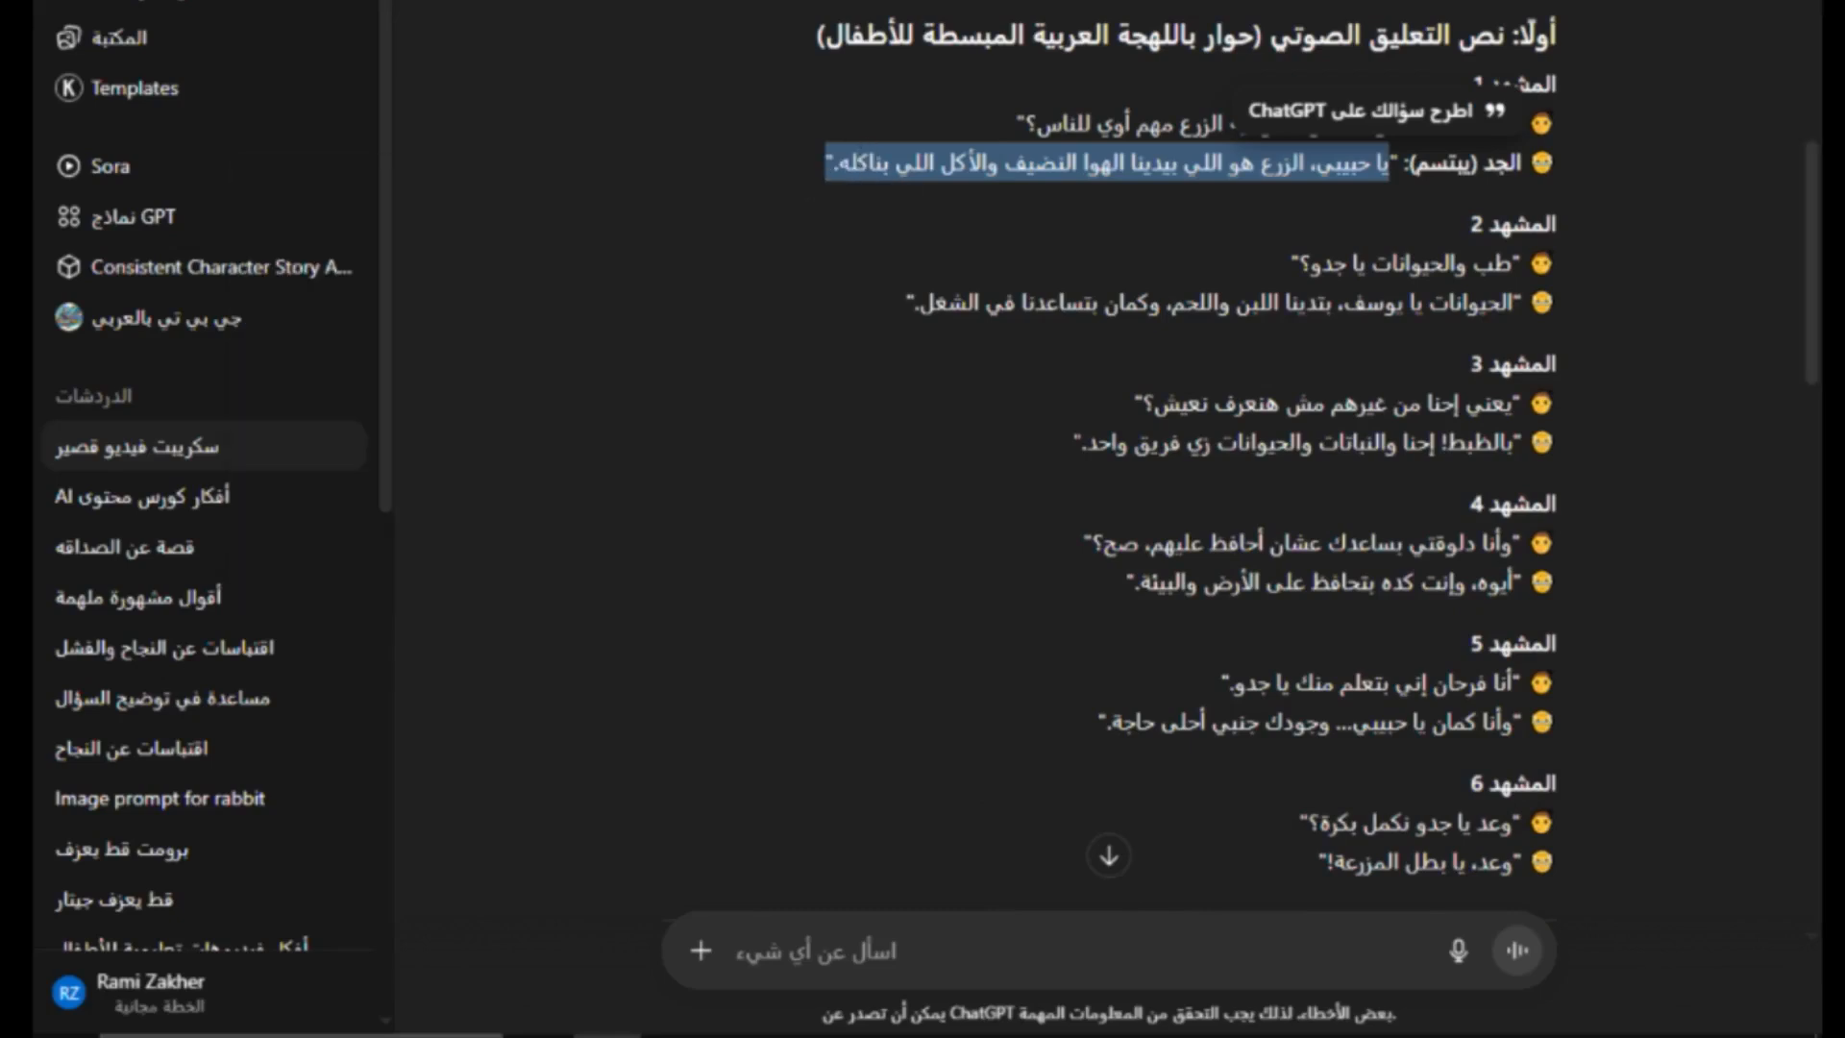
pyautogui.hotkey('alt', 'Tab')
pyautogui.rightClick(581, 61)
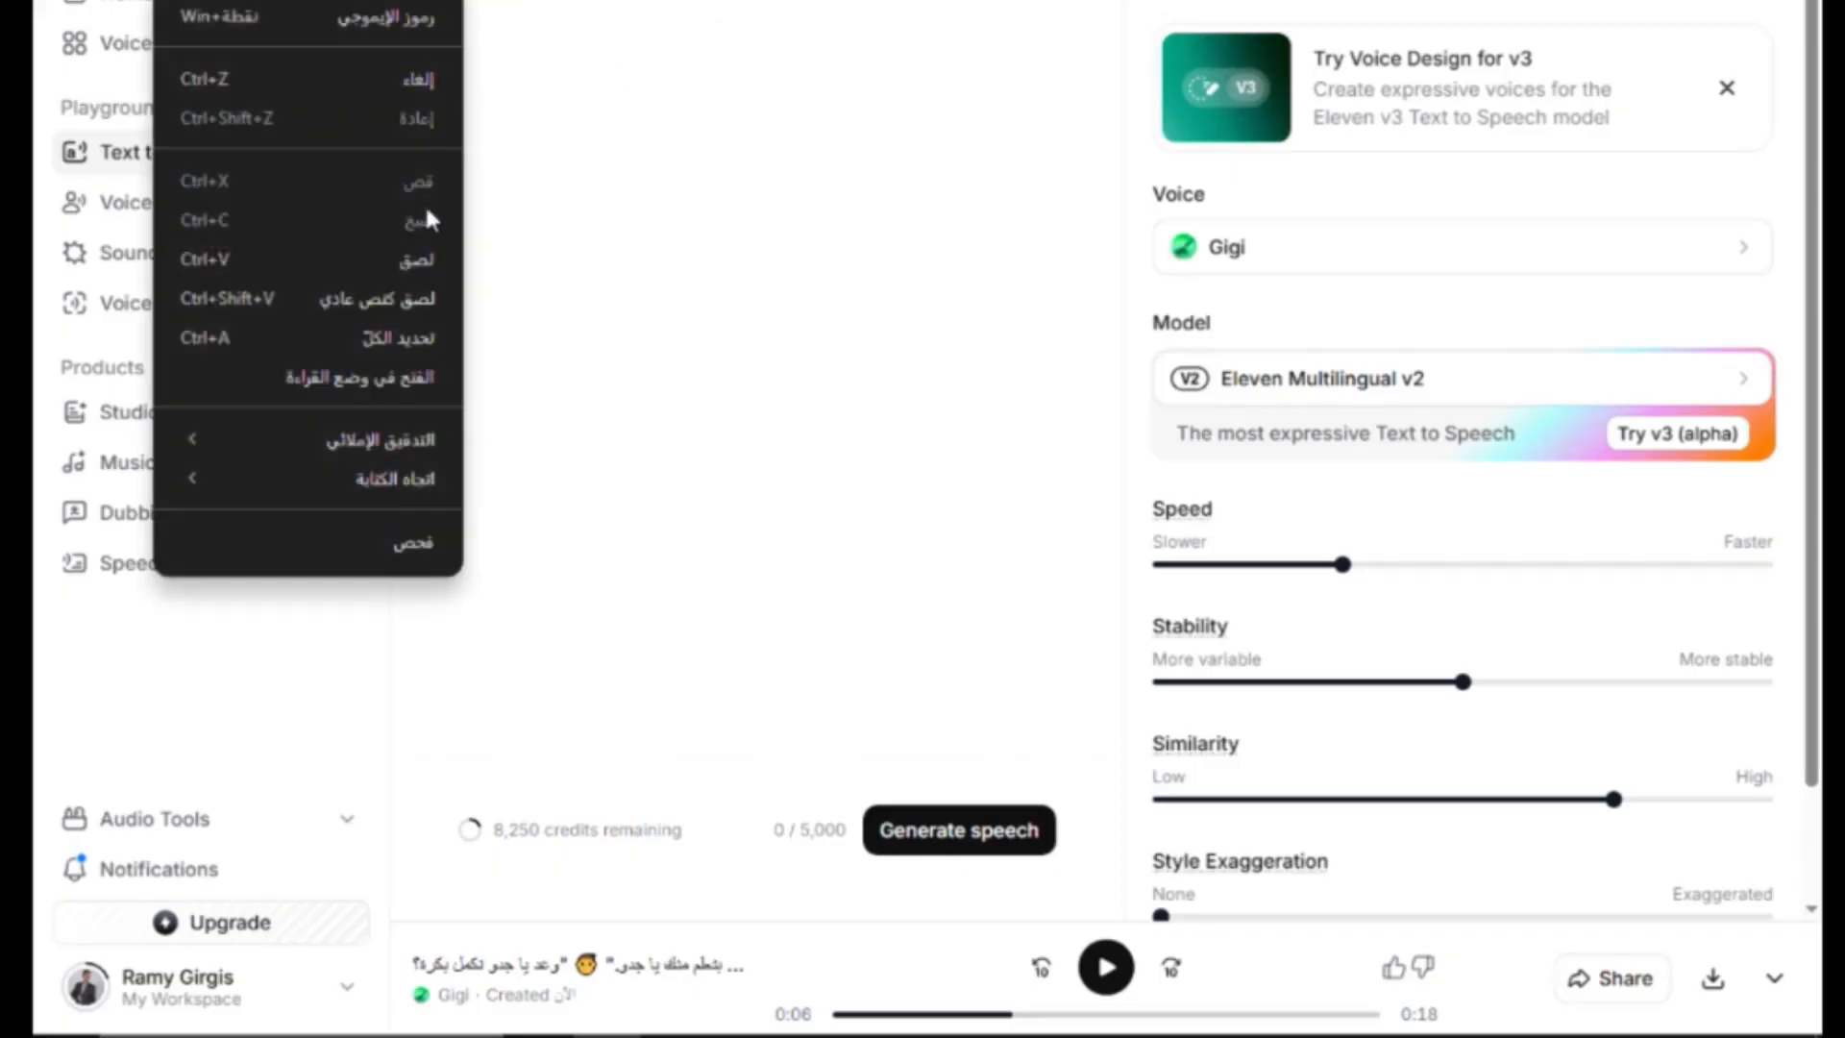
pyautogui.click(418, 263)
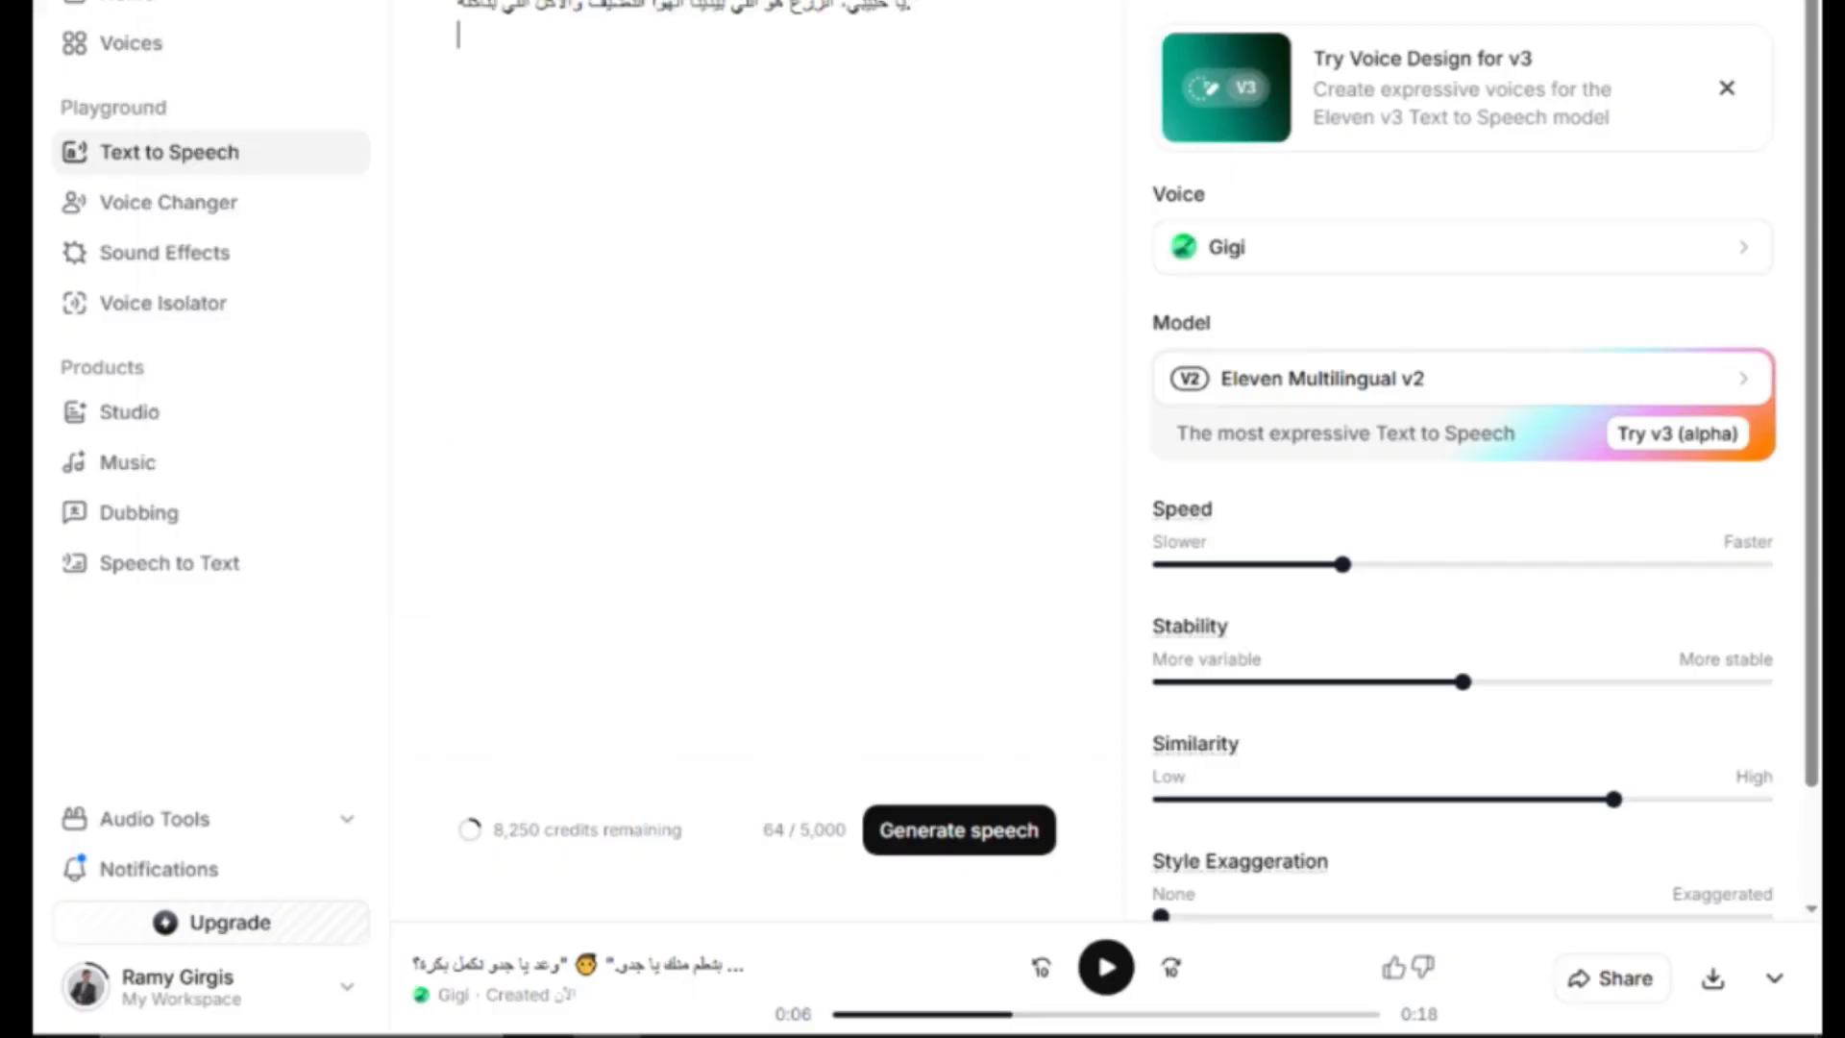
# Copy the grandfather's Scene 2 to Scene 6 lines from ChatGPT and paste them beneath his Scene 1 line in ElevenLabs.
pyautogui.hotkey('alt', 'Tab')
pyautogui.tripleClick(1422, 303)
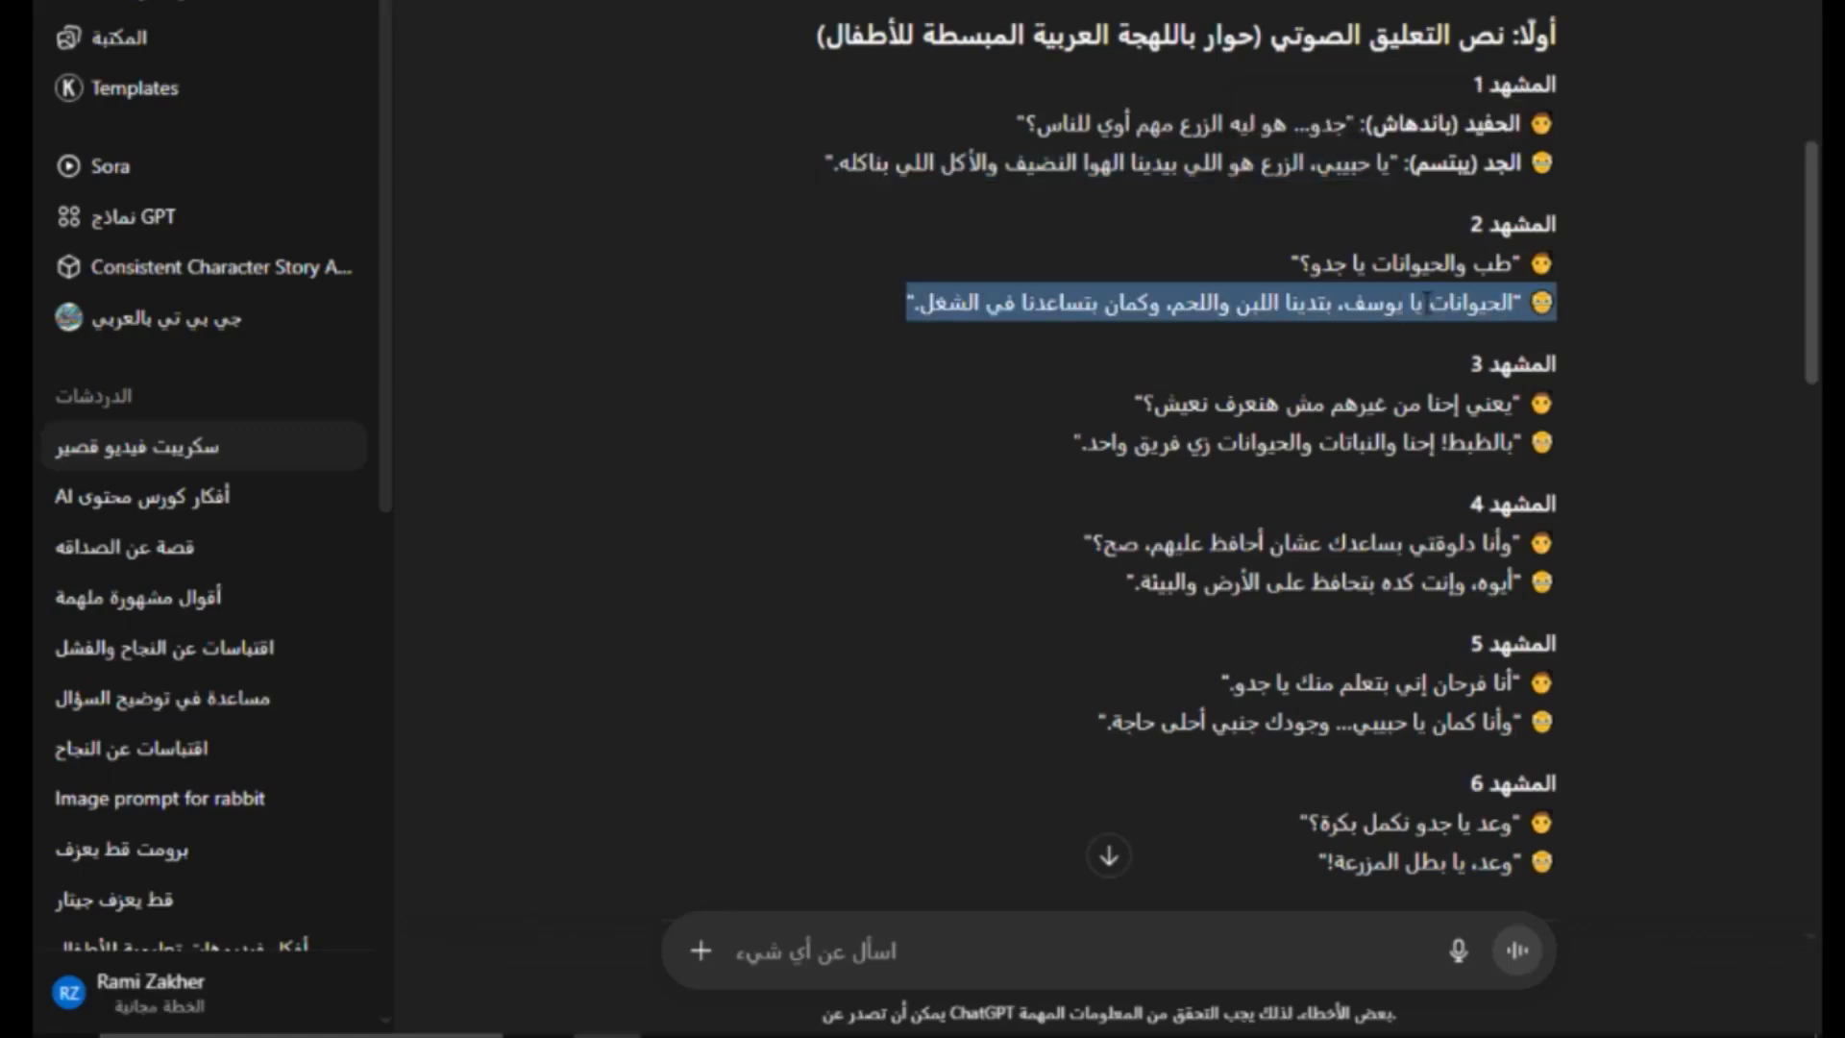
pyautogui.rightClick(1350, 310)
pyautogui.click(1345, 342)
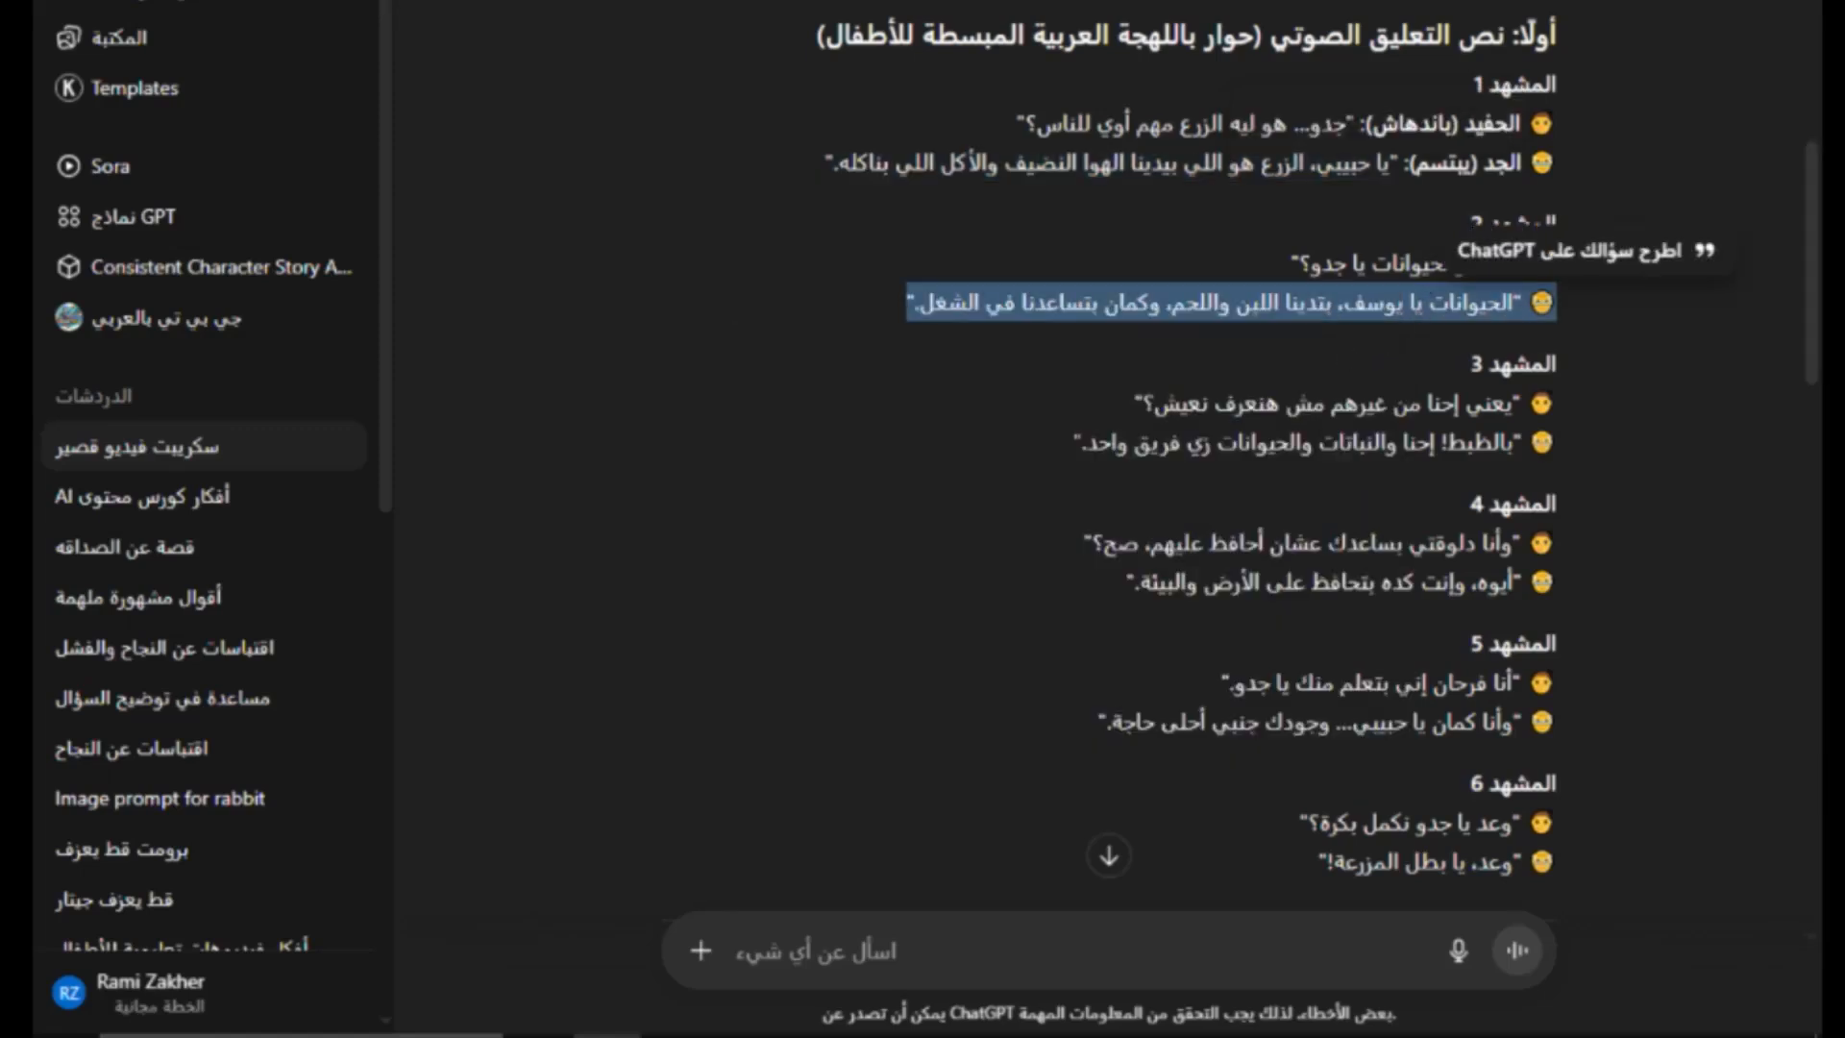
pyautogui.hotkey('alt', 'Tab')
pyautogui.hotkey('ctrl', 'v')
pyautogui.hotkey('alt', 'Tab')
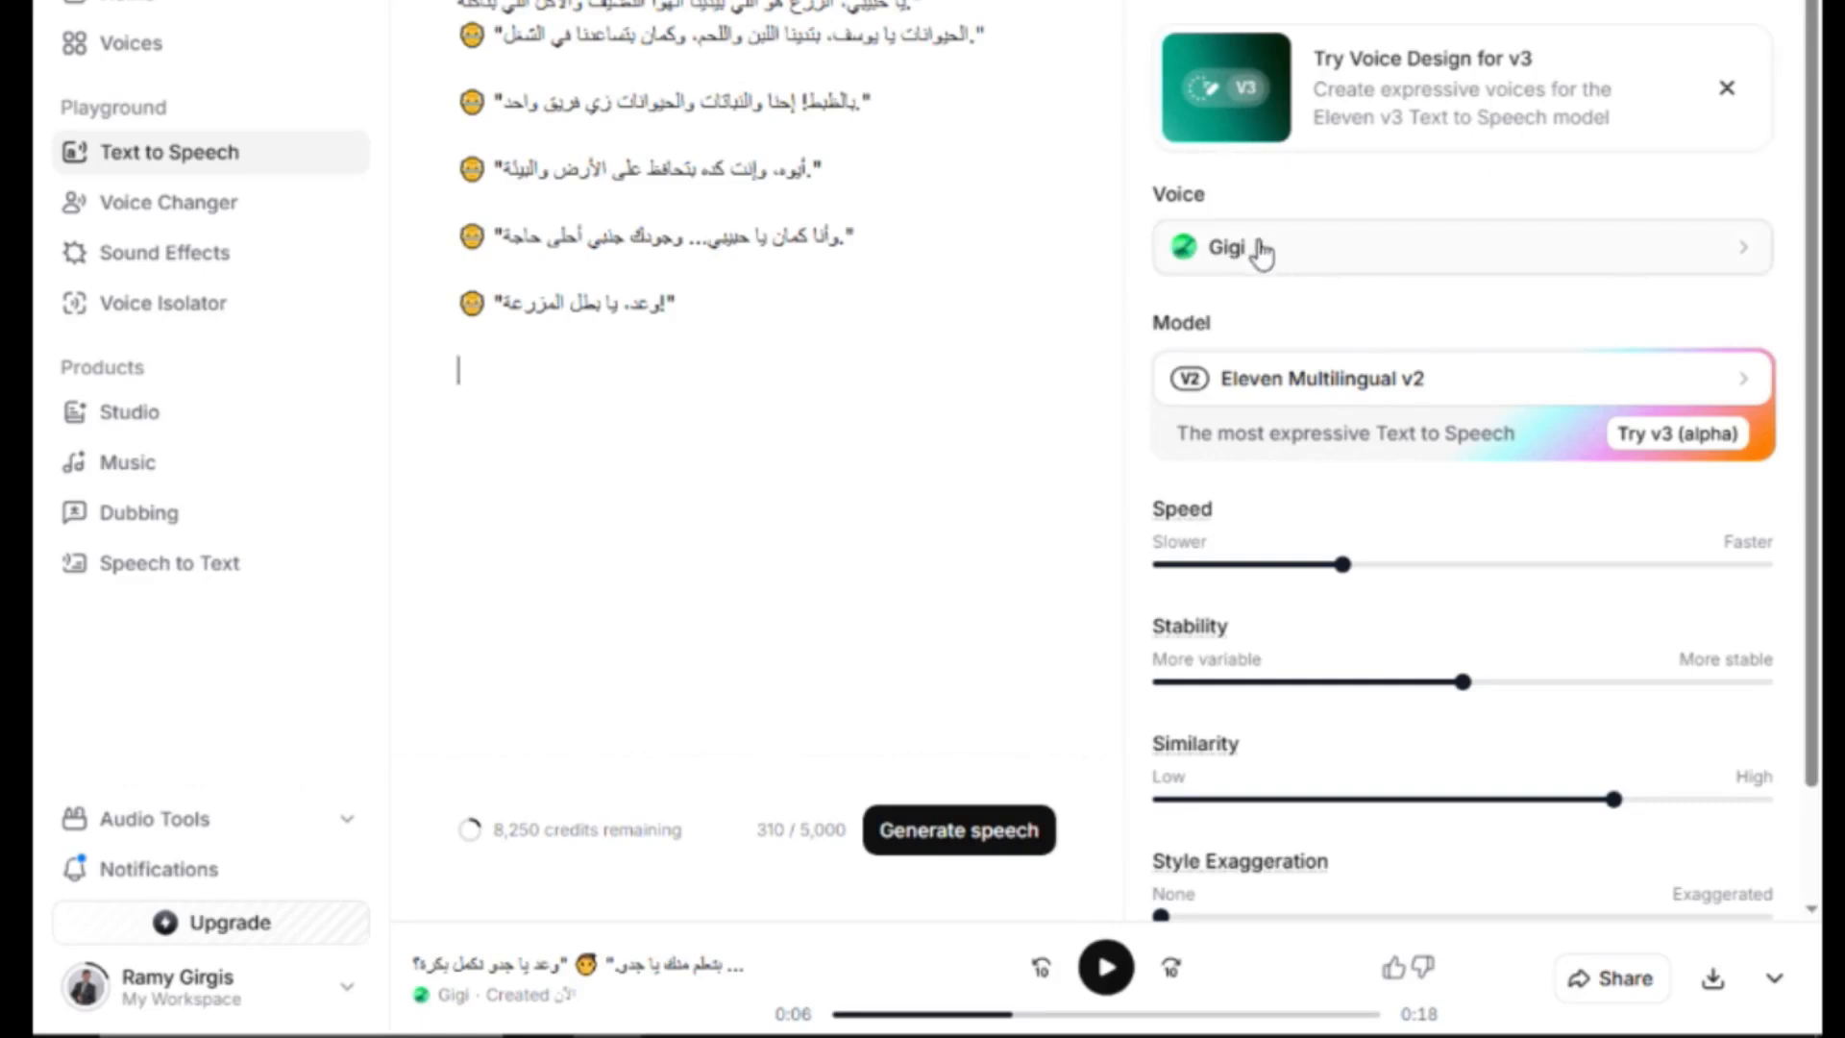
# Generate speech from the grandfather's lines with the Antoni voice and pause its playback.
pyautogui.click(1284, 261)
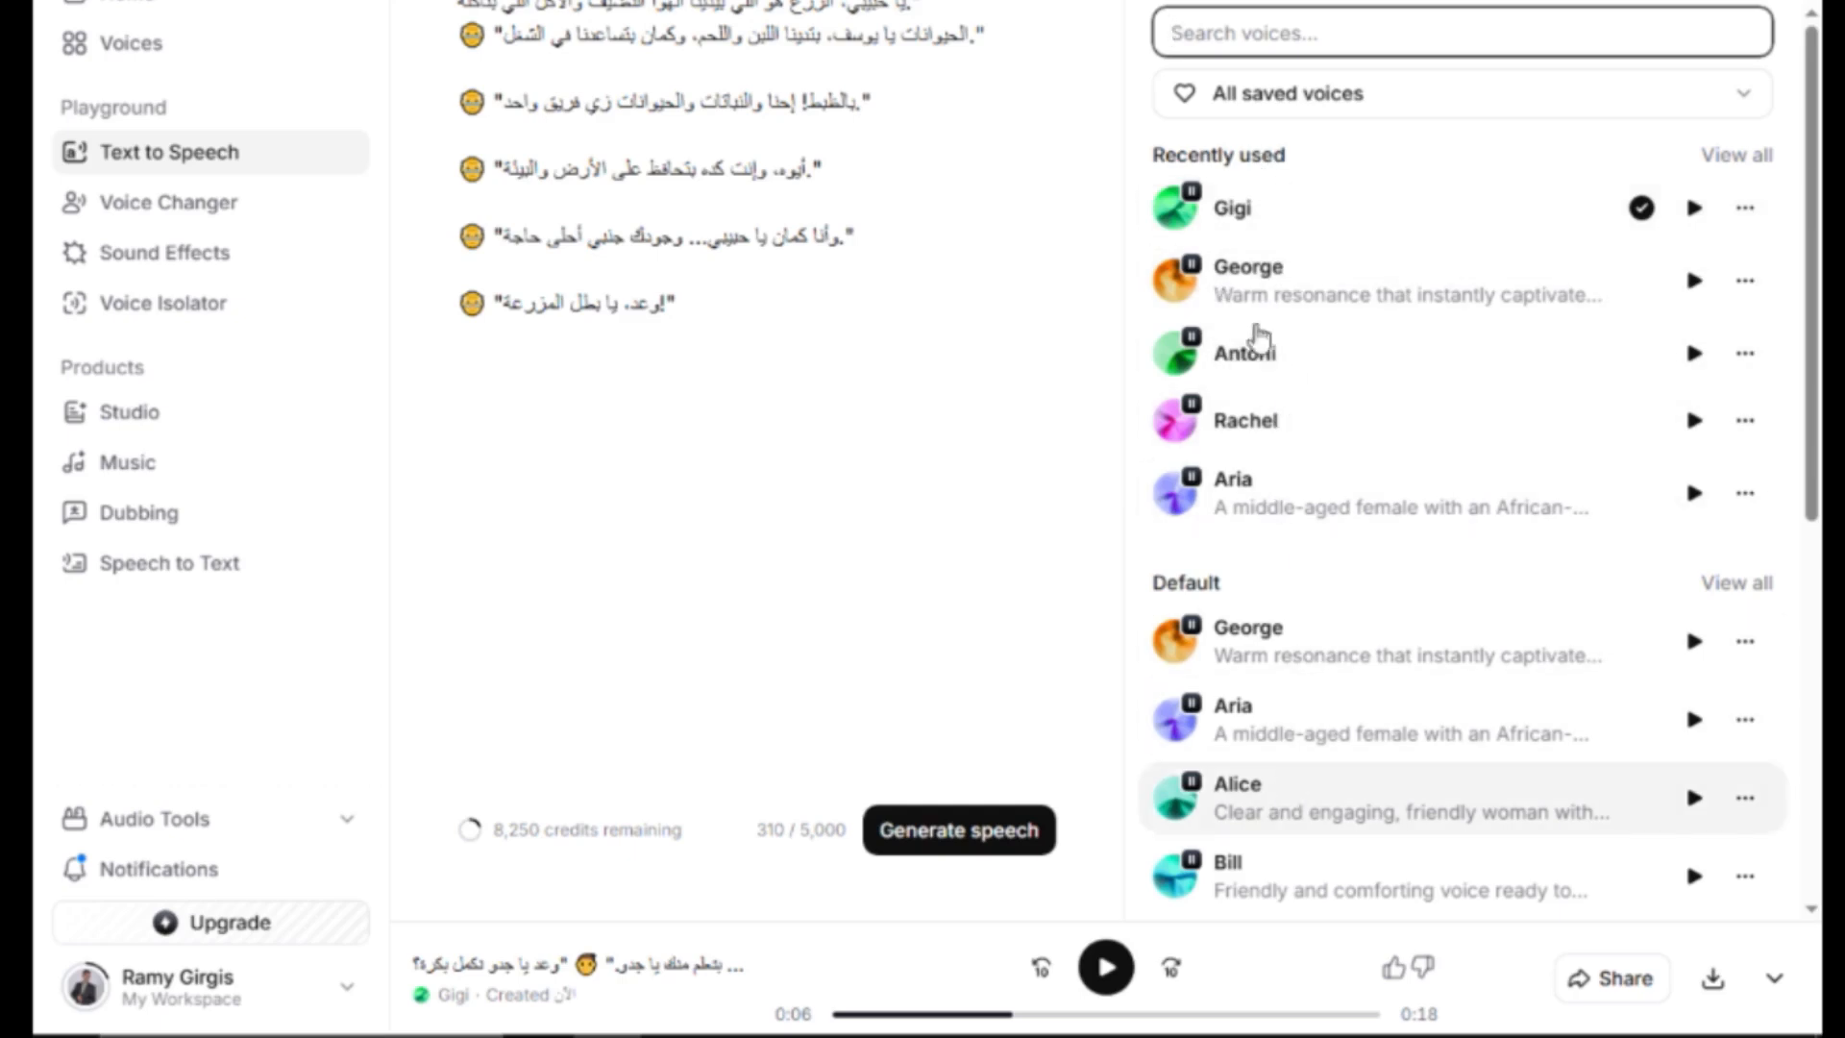
pyautogui.click(1286, 363)
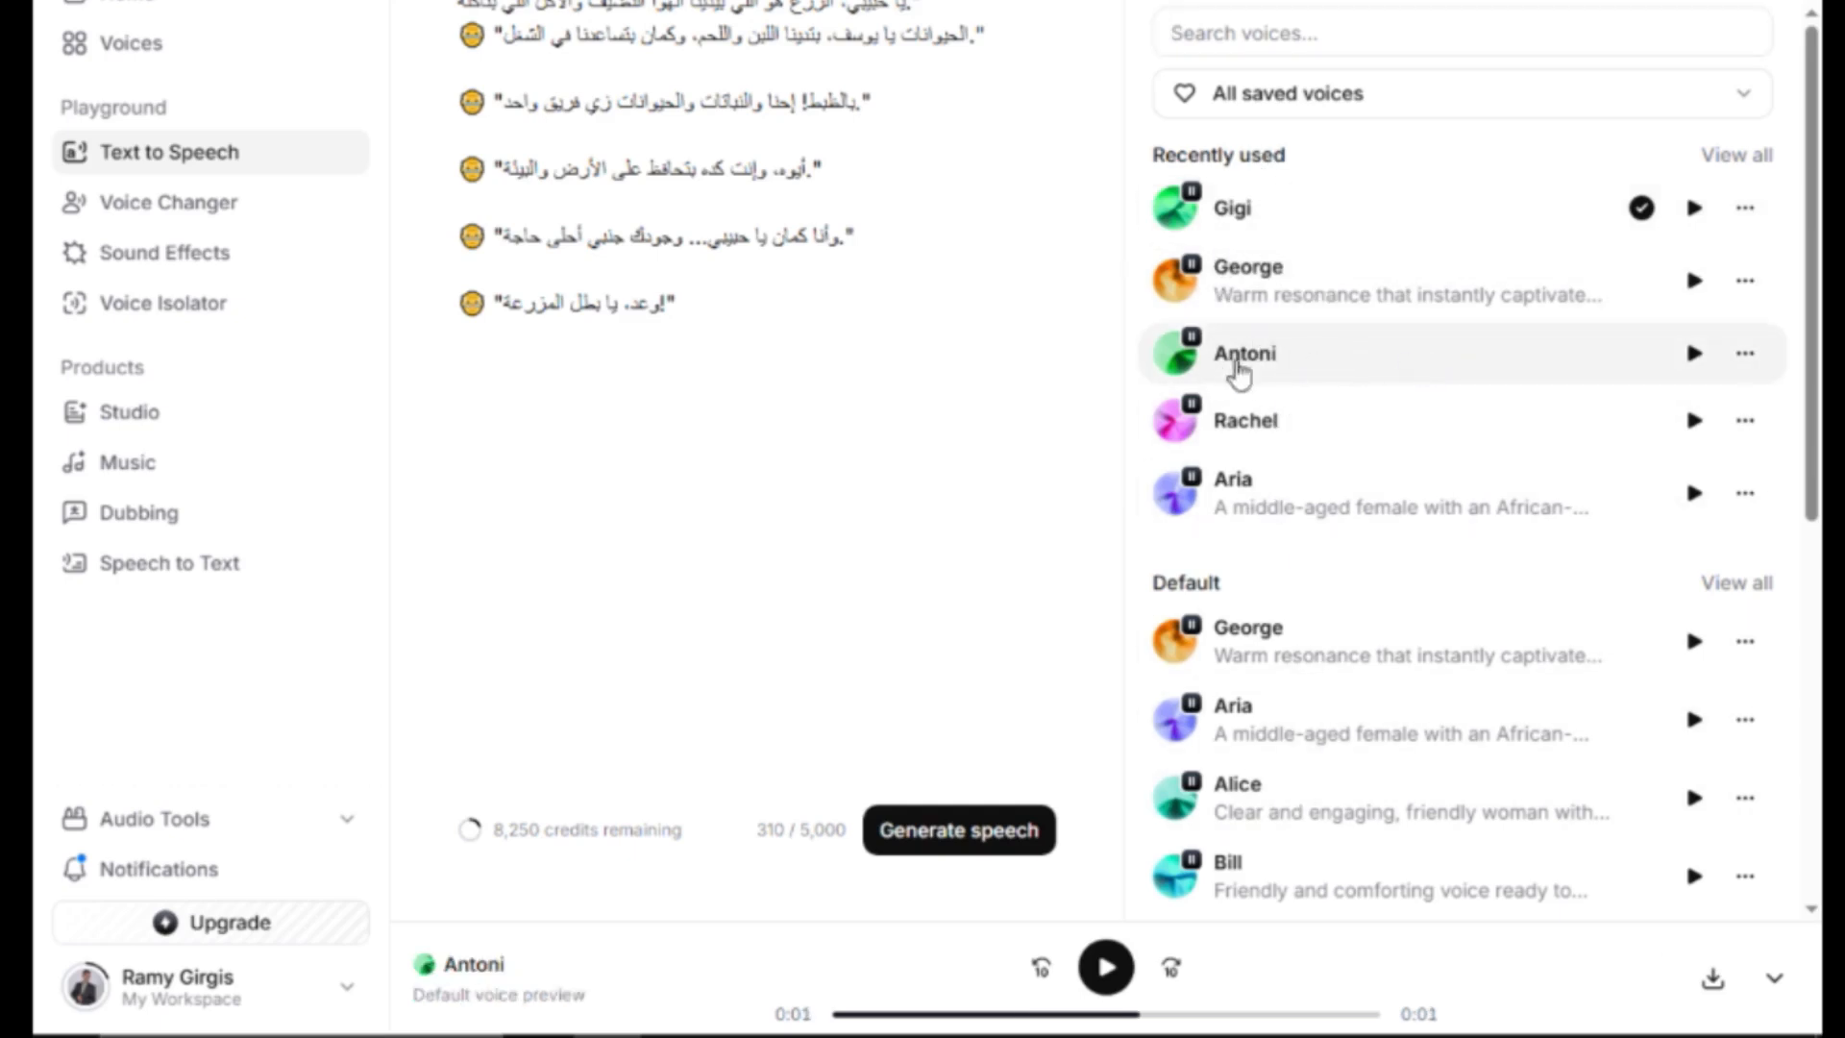
pyautogui.click(1293, 360)
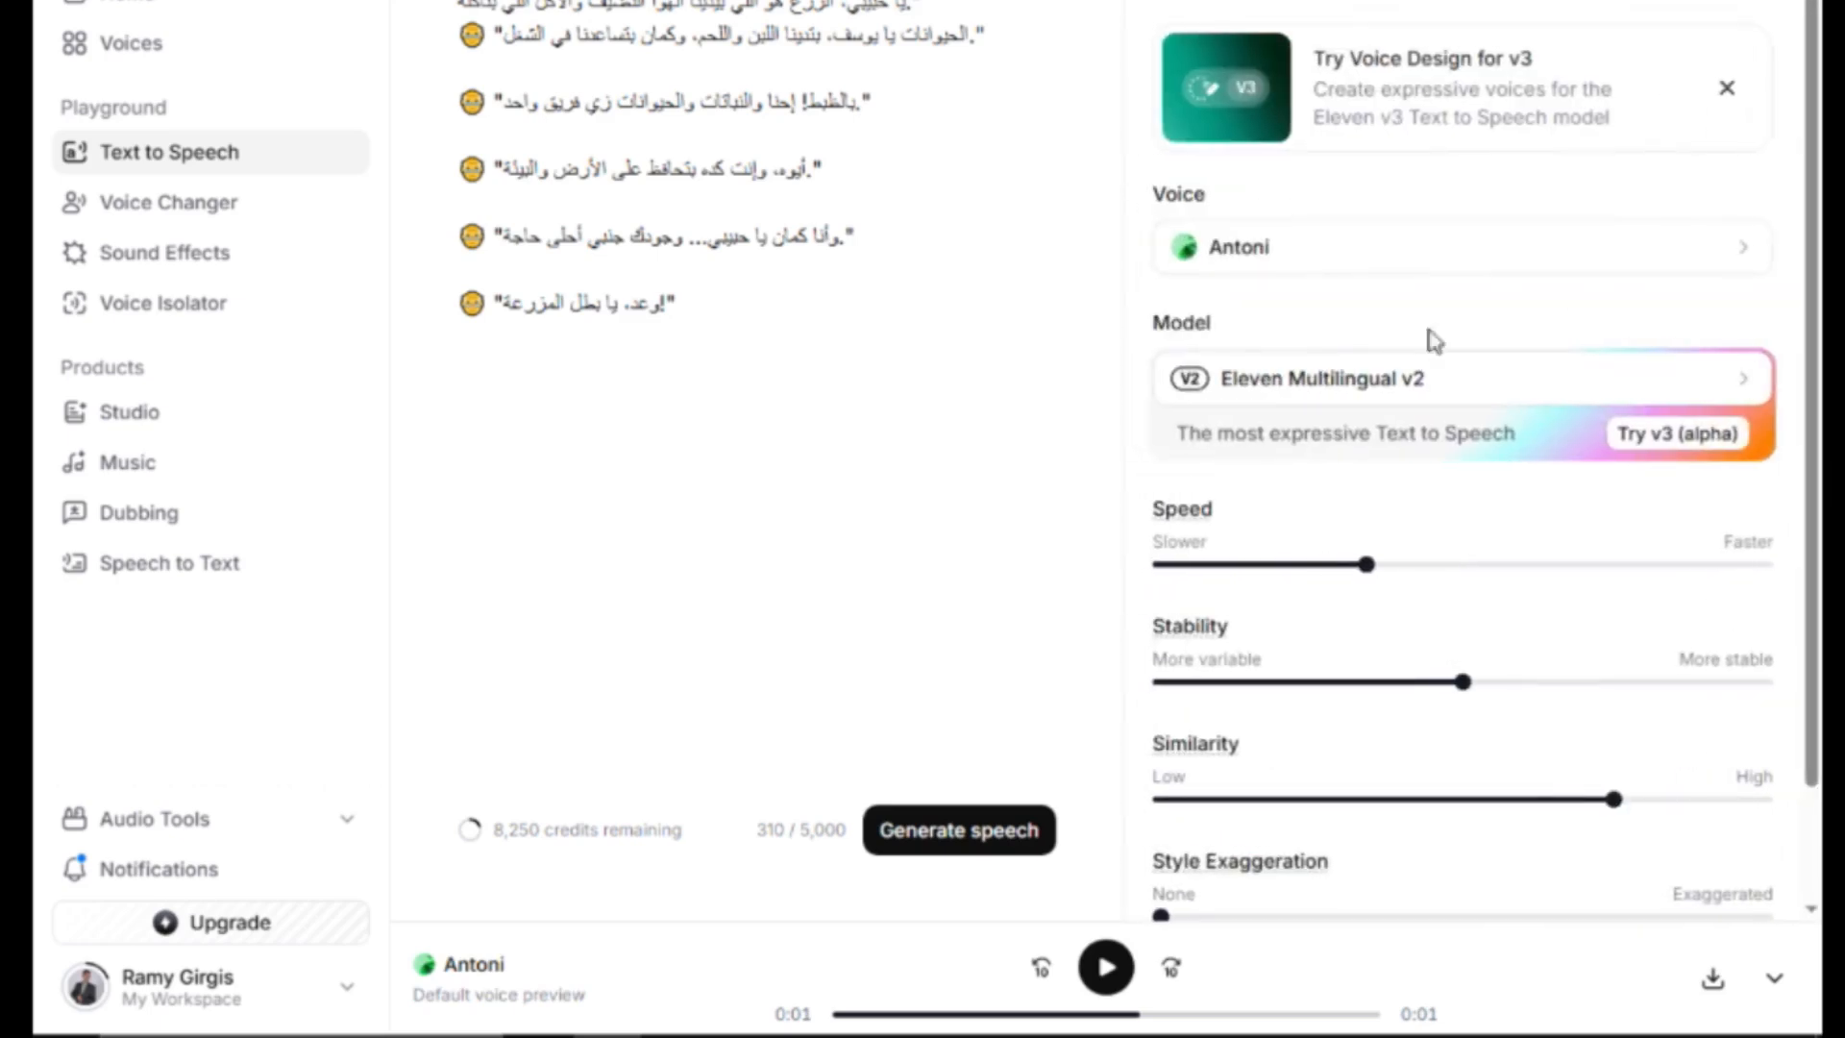
pyautogui.click(978, 838)
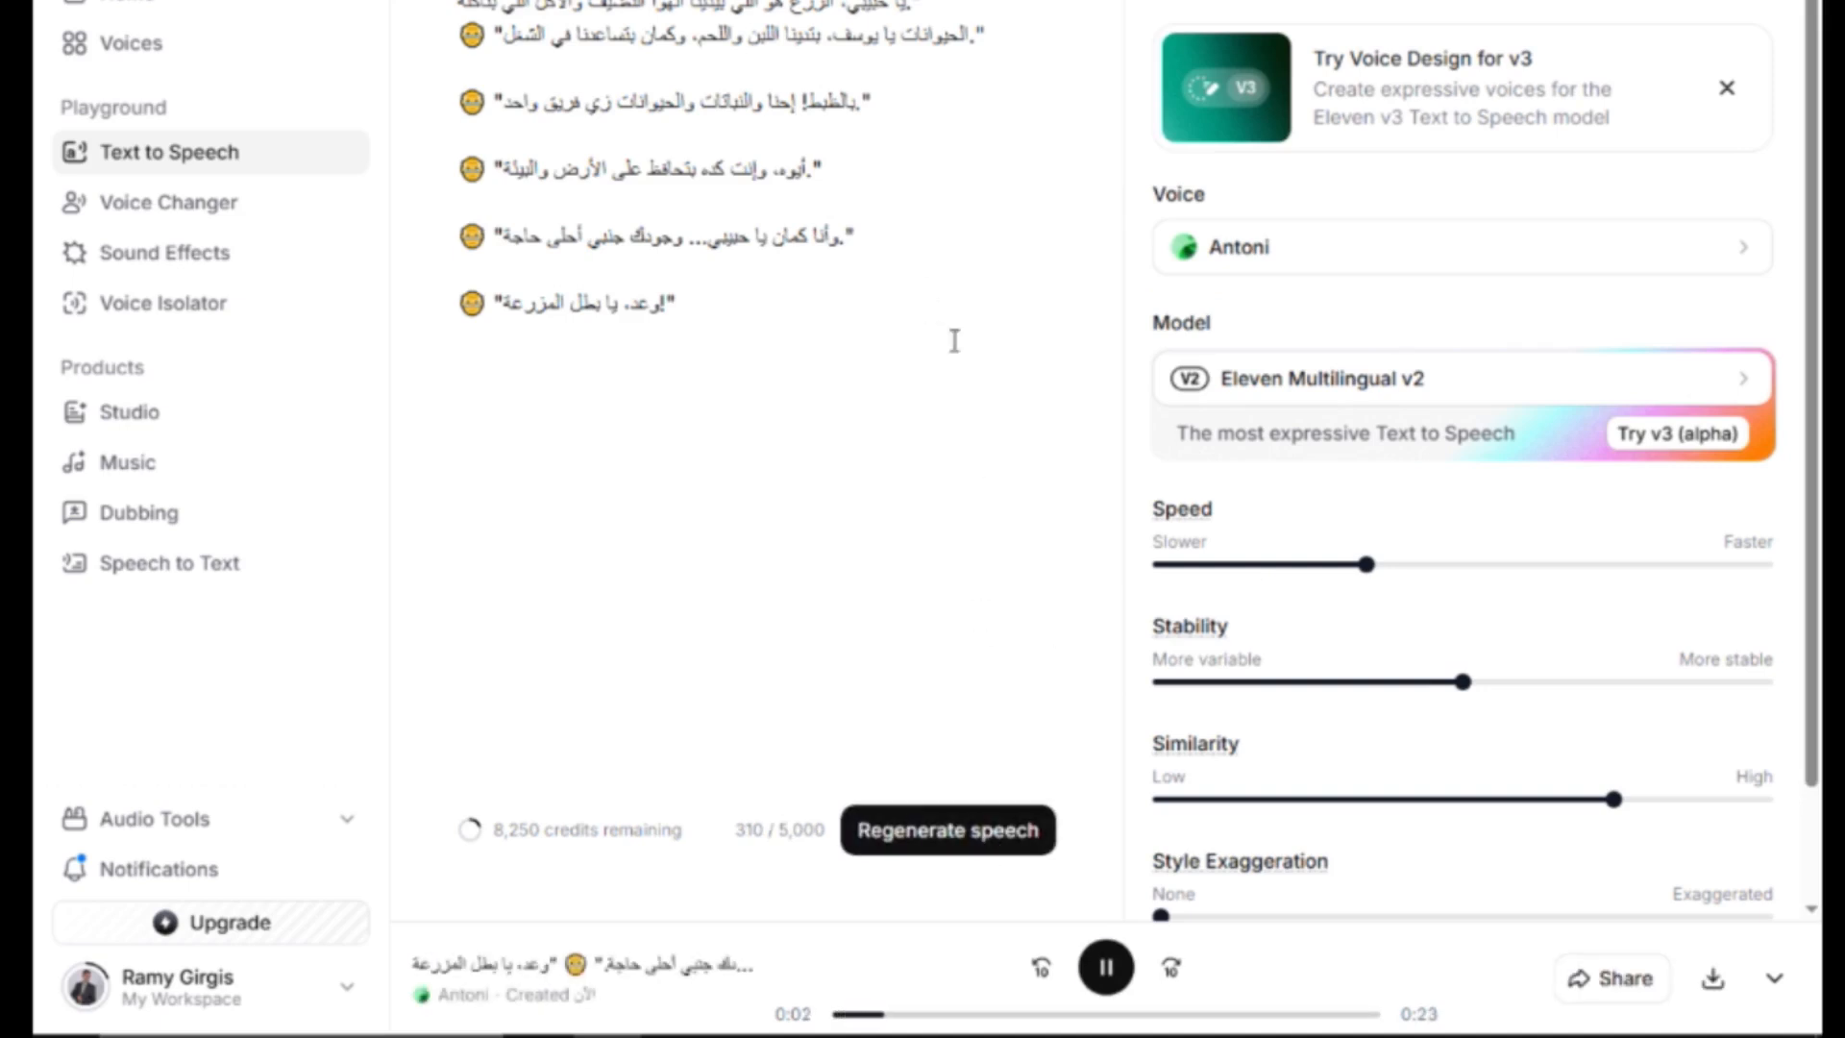
pyautogui.click(1105, 968)
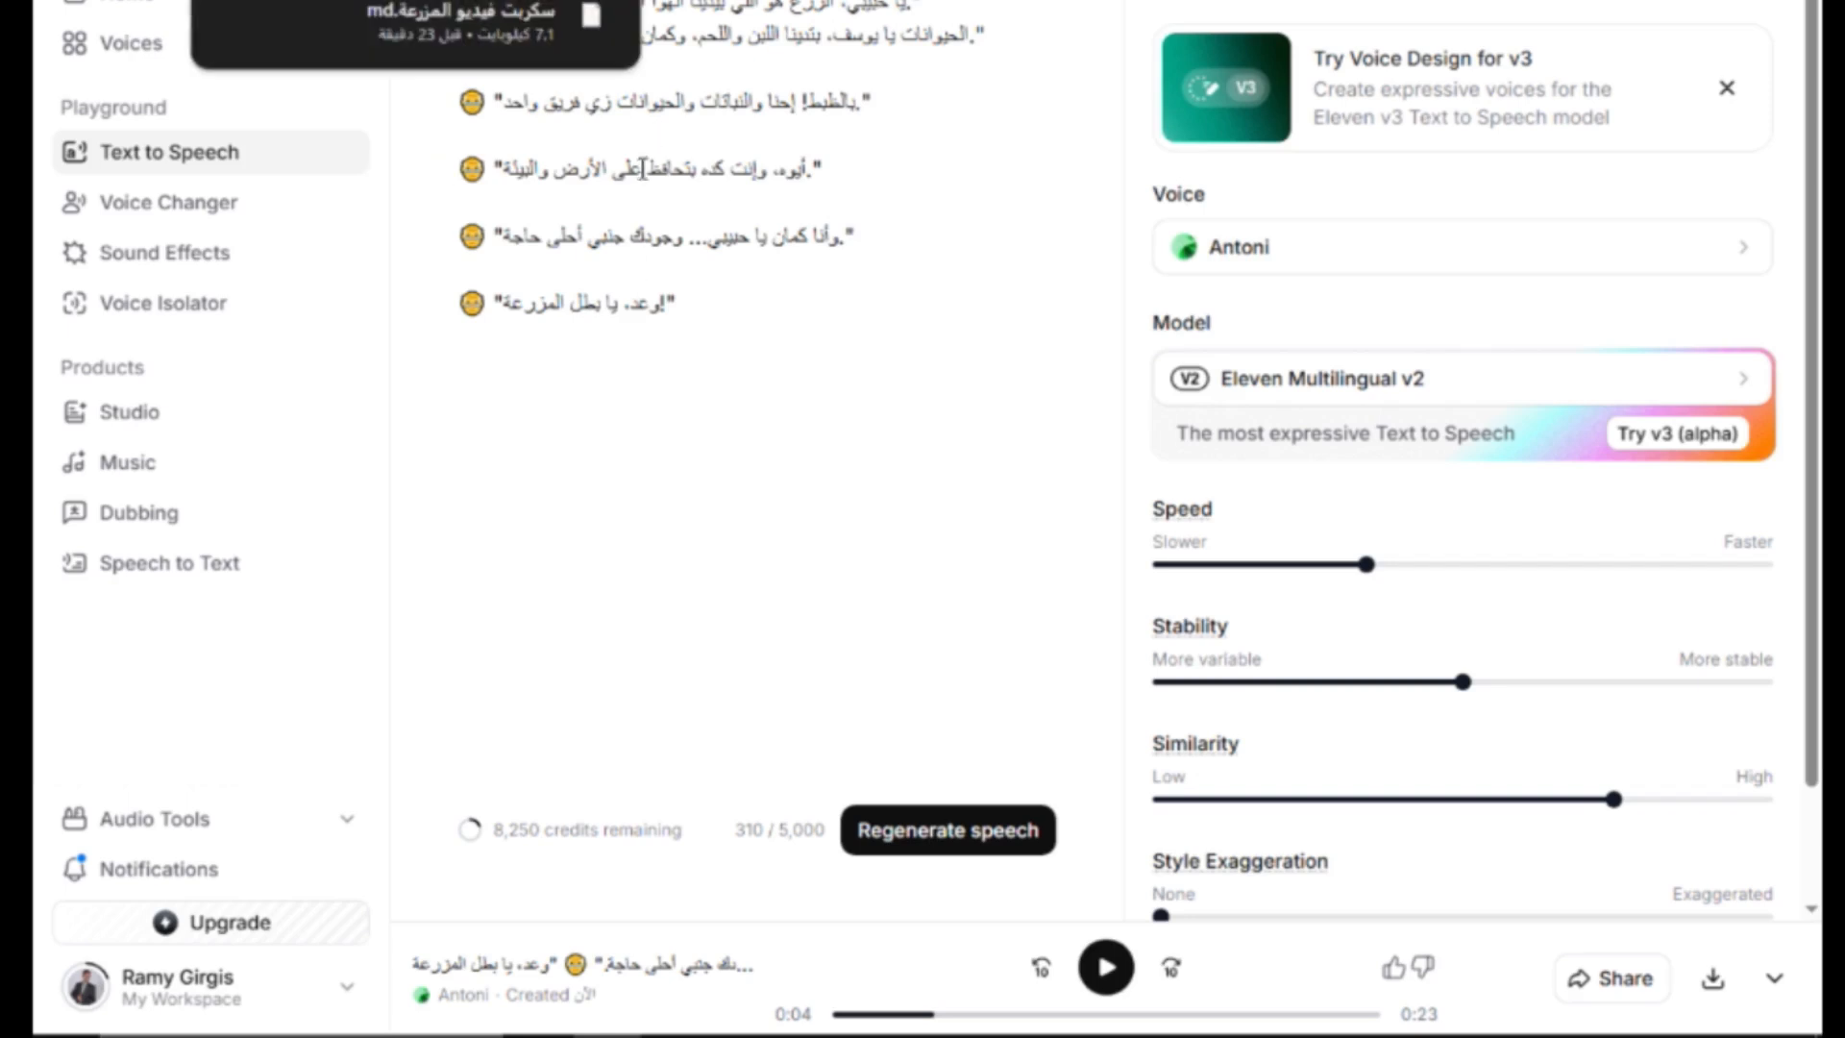
# Clear all of the grandfather's lines from the ElevenLabs script.
pyautogui.click(812, 439)
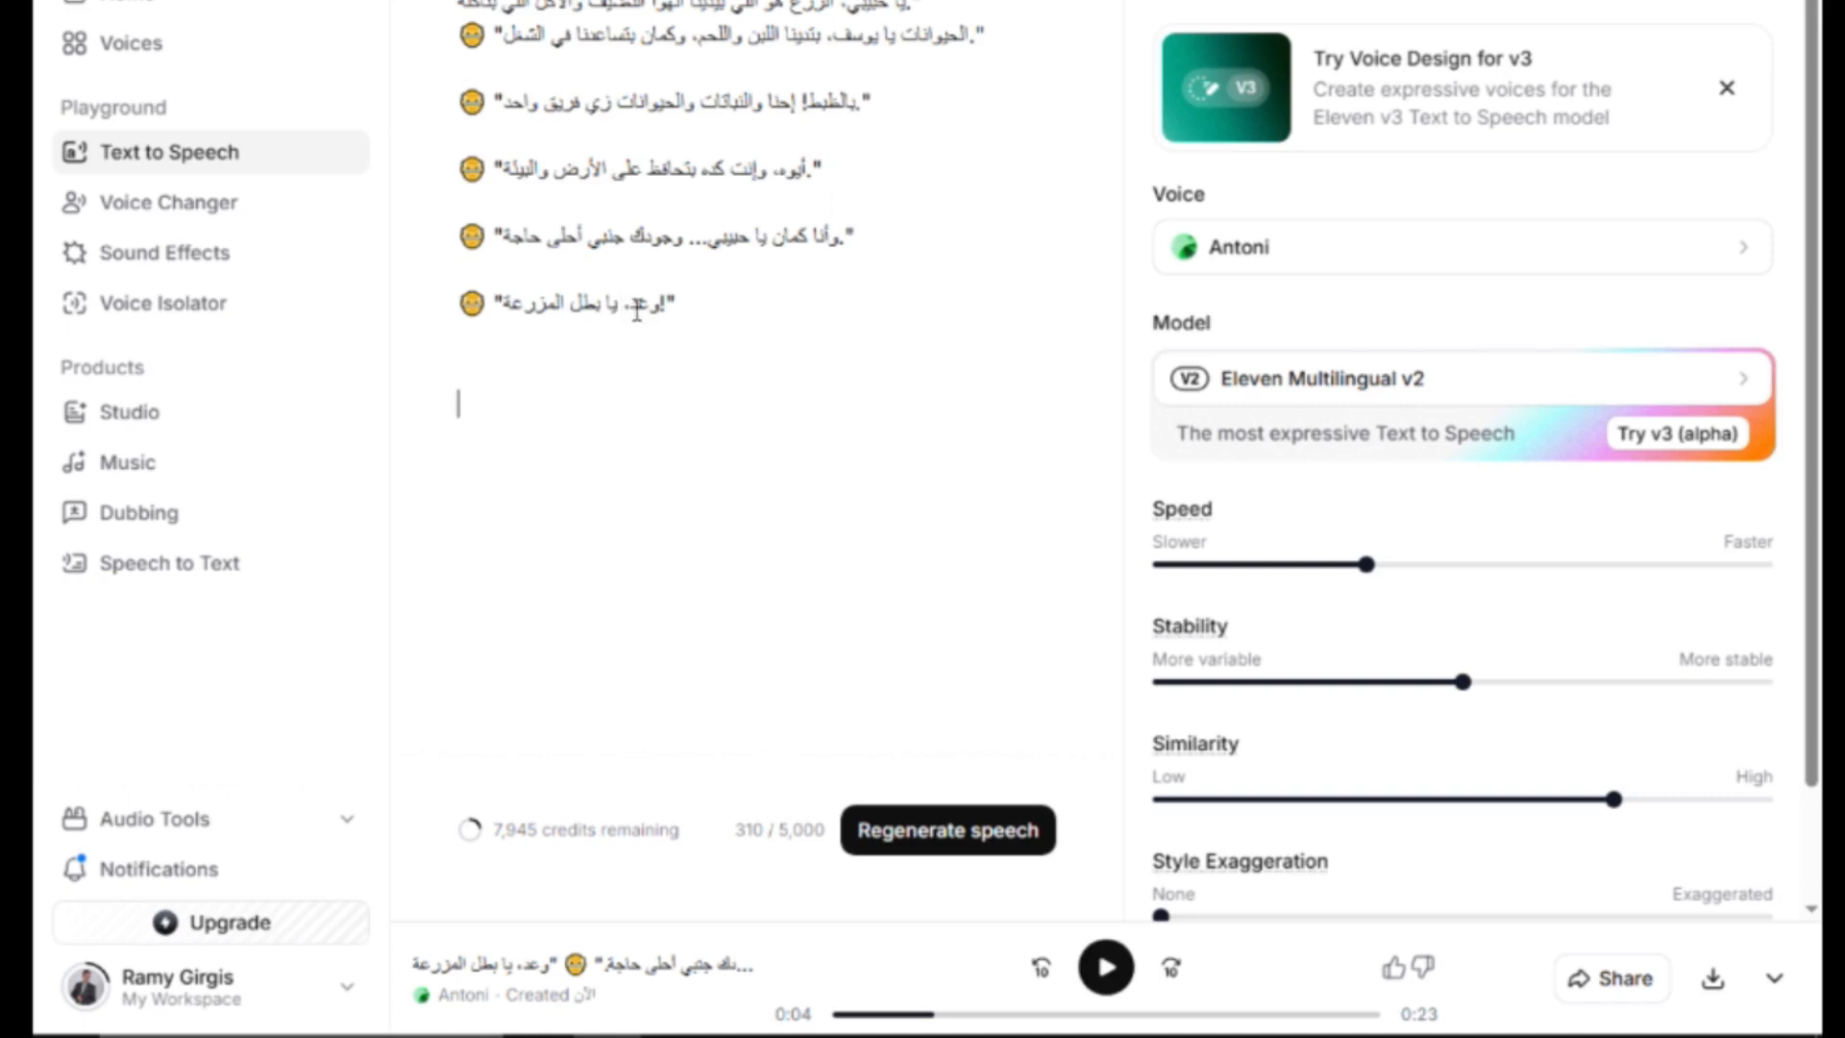
pyautogui.hotkey('ctrl', 'a')
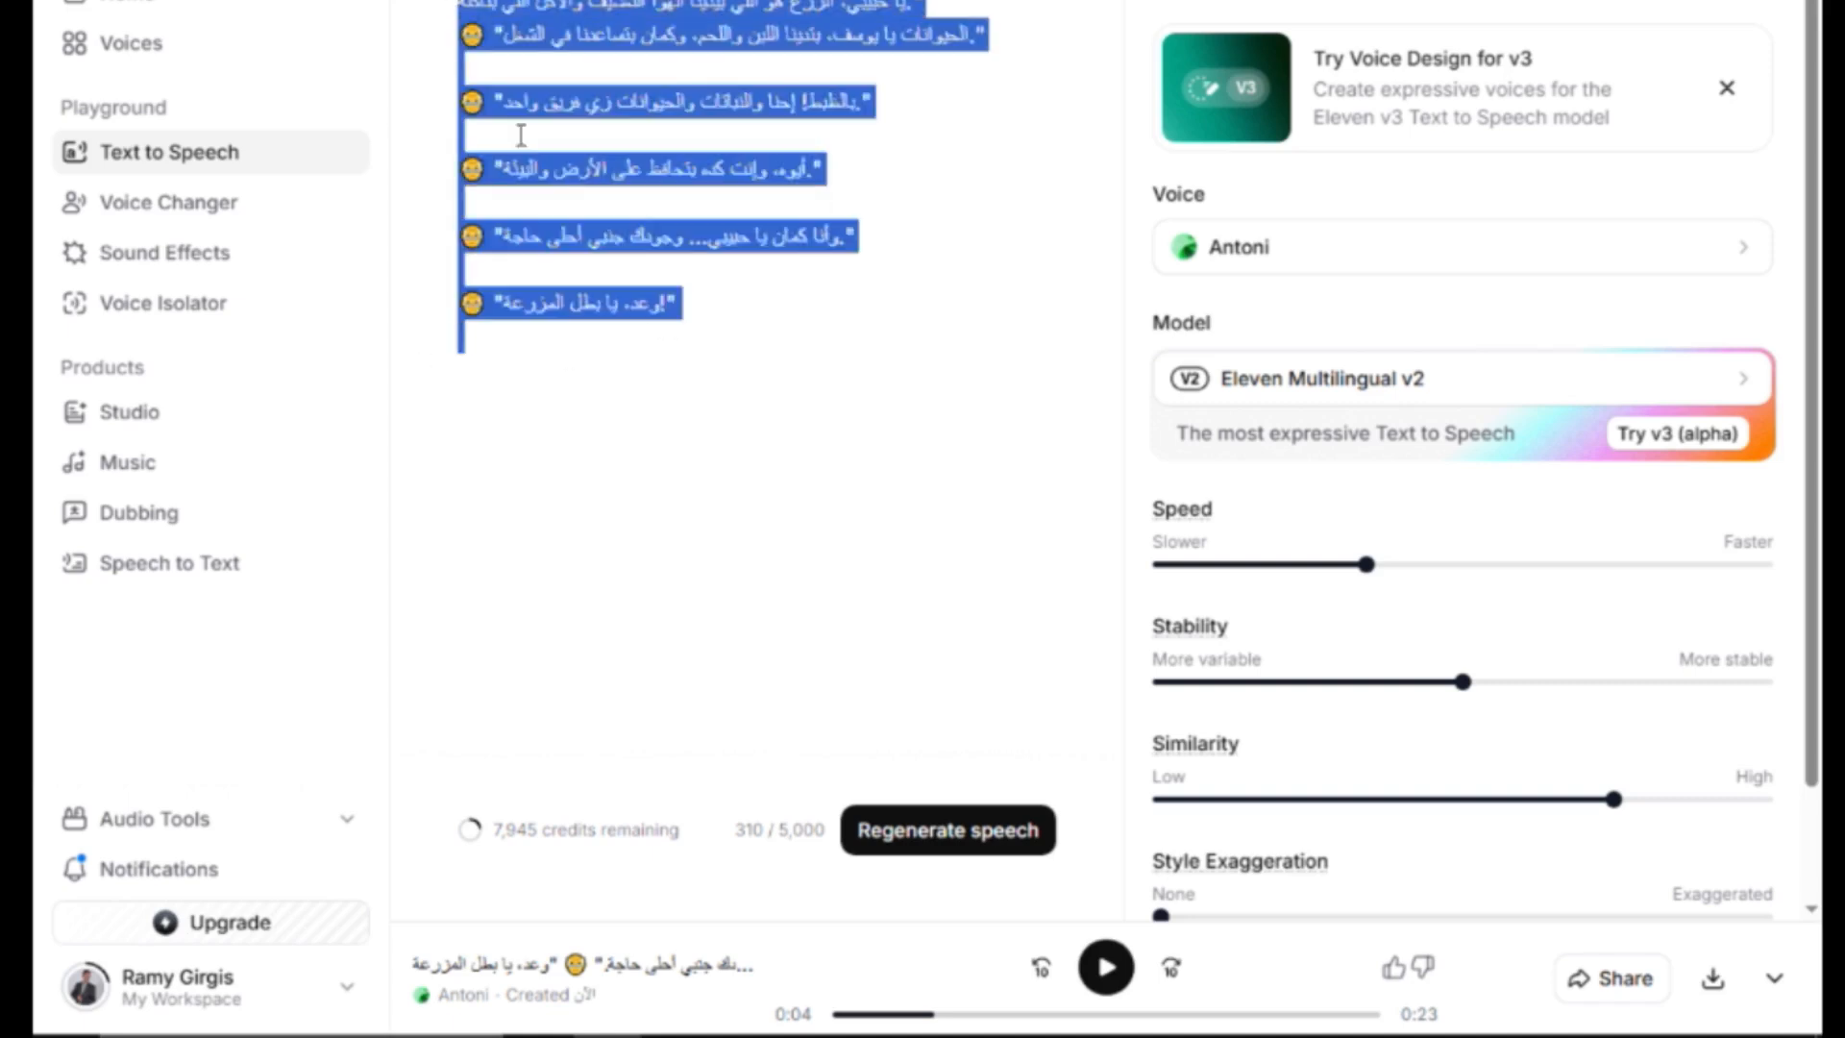
pyautogui.press('BackSpace')
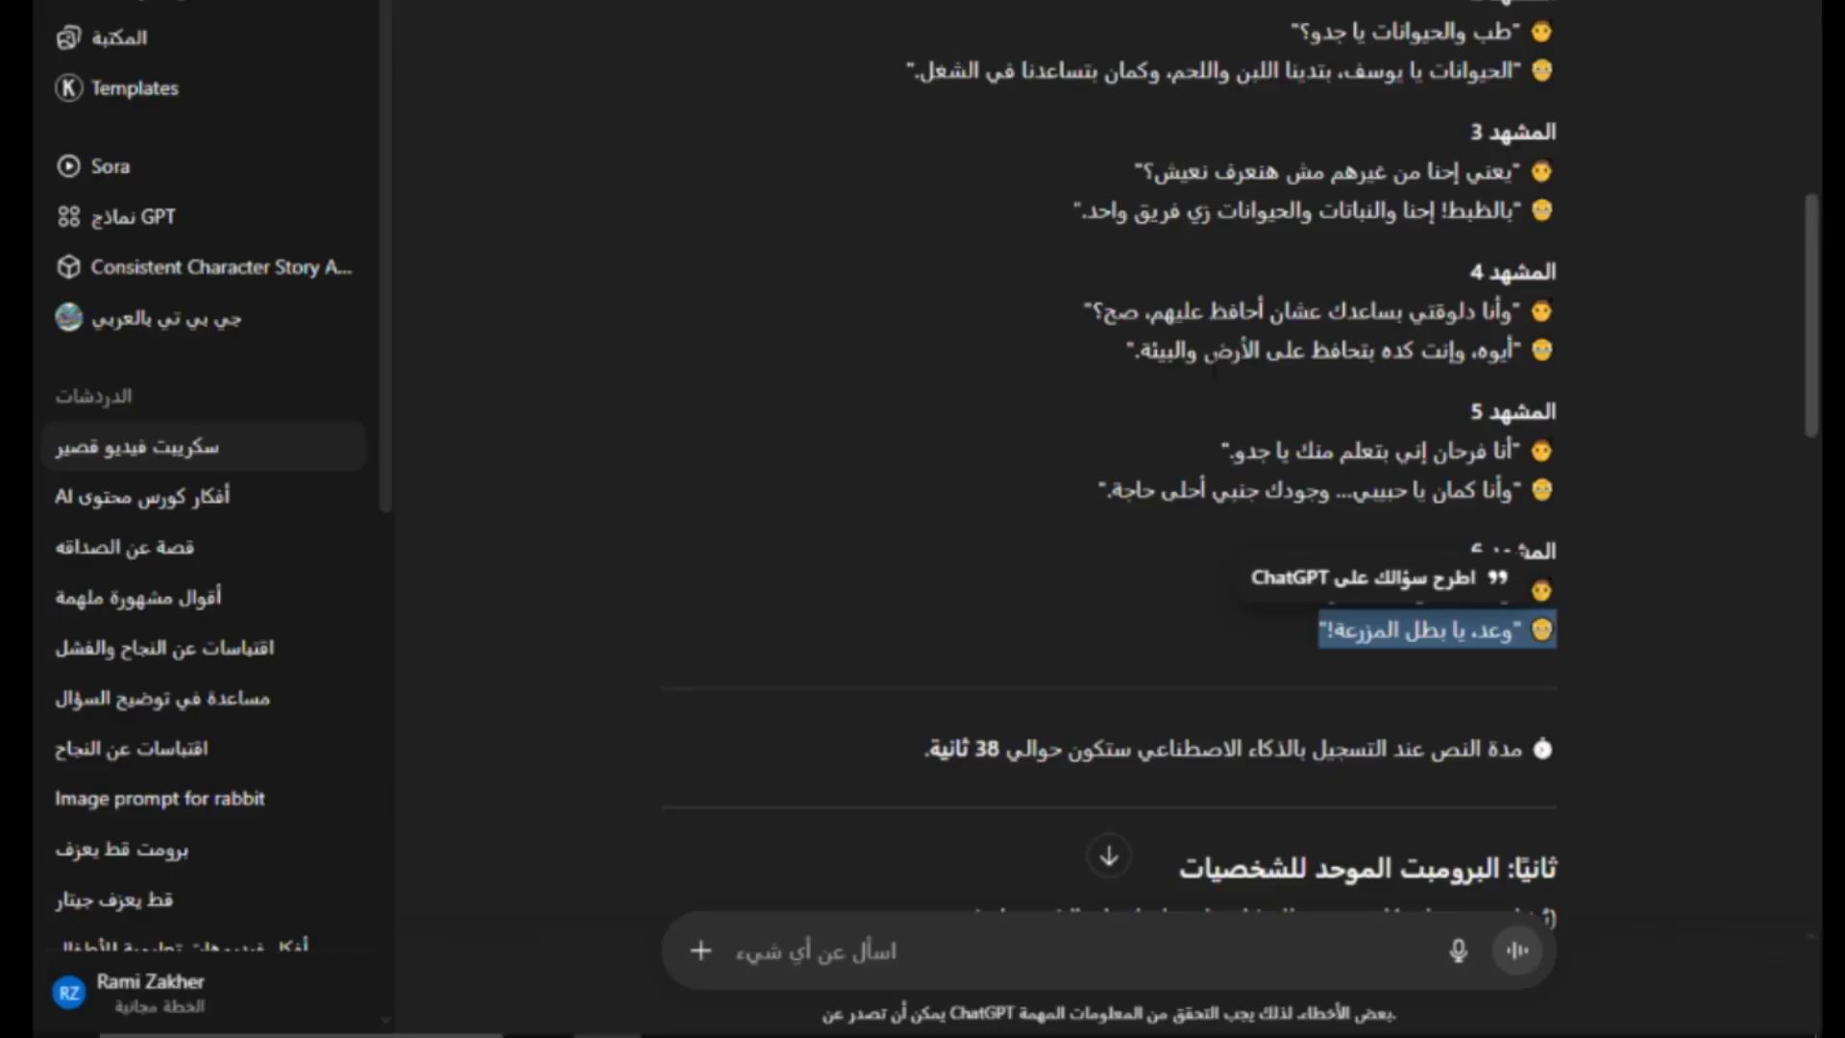
# Examine the full English character description prompt in the ChatGPT answer, including the ends of its long lines.
pyautogui.scroll(-5, 1620, 236)
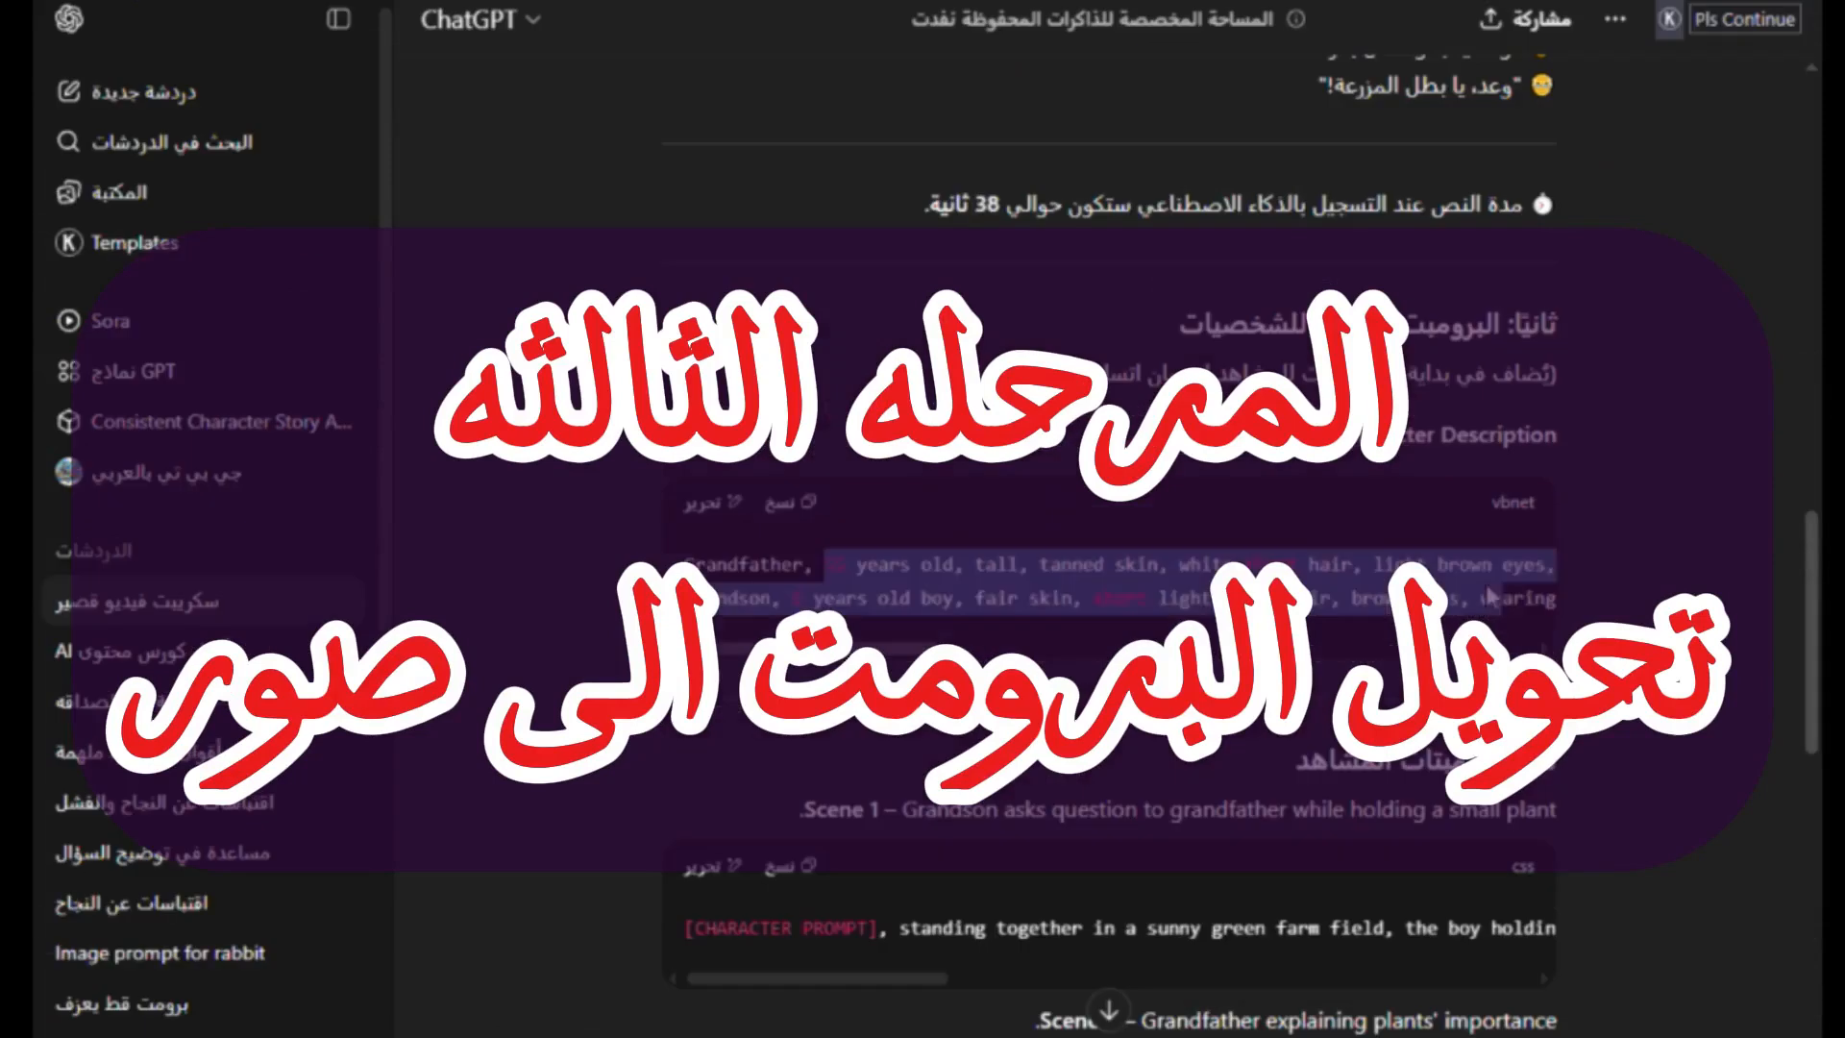
pyautogui.moveTo(1393, 443); pyautogui.dragTo(1524, 410)
pyautogui.moveTo(1523, 565); pyautogui.dragTo(1569, 577)
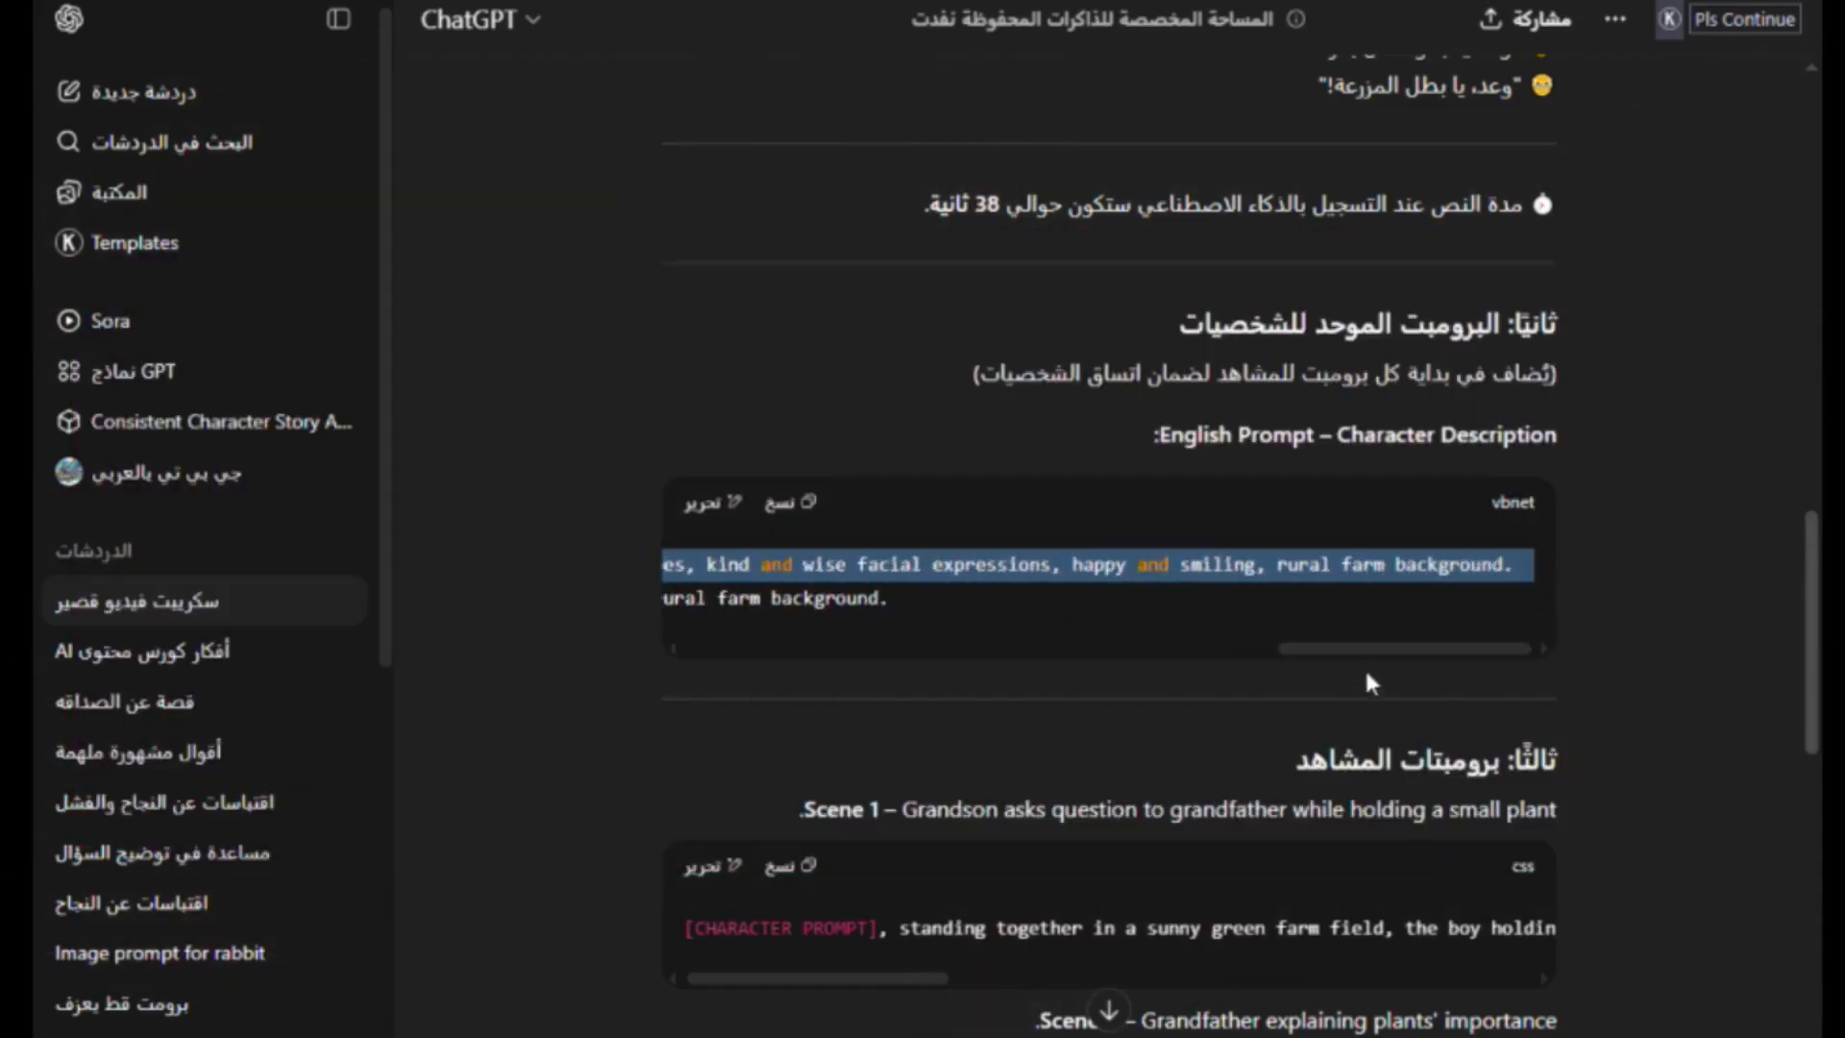
pyautogui.moveTo(1352, 651); pyautogui.dragTo(734, 648)
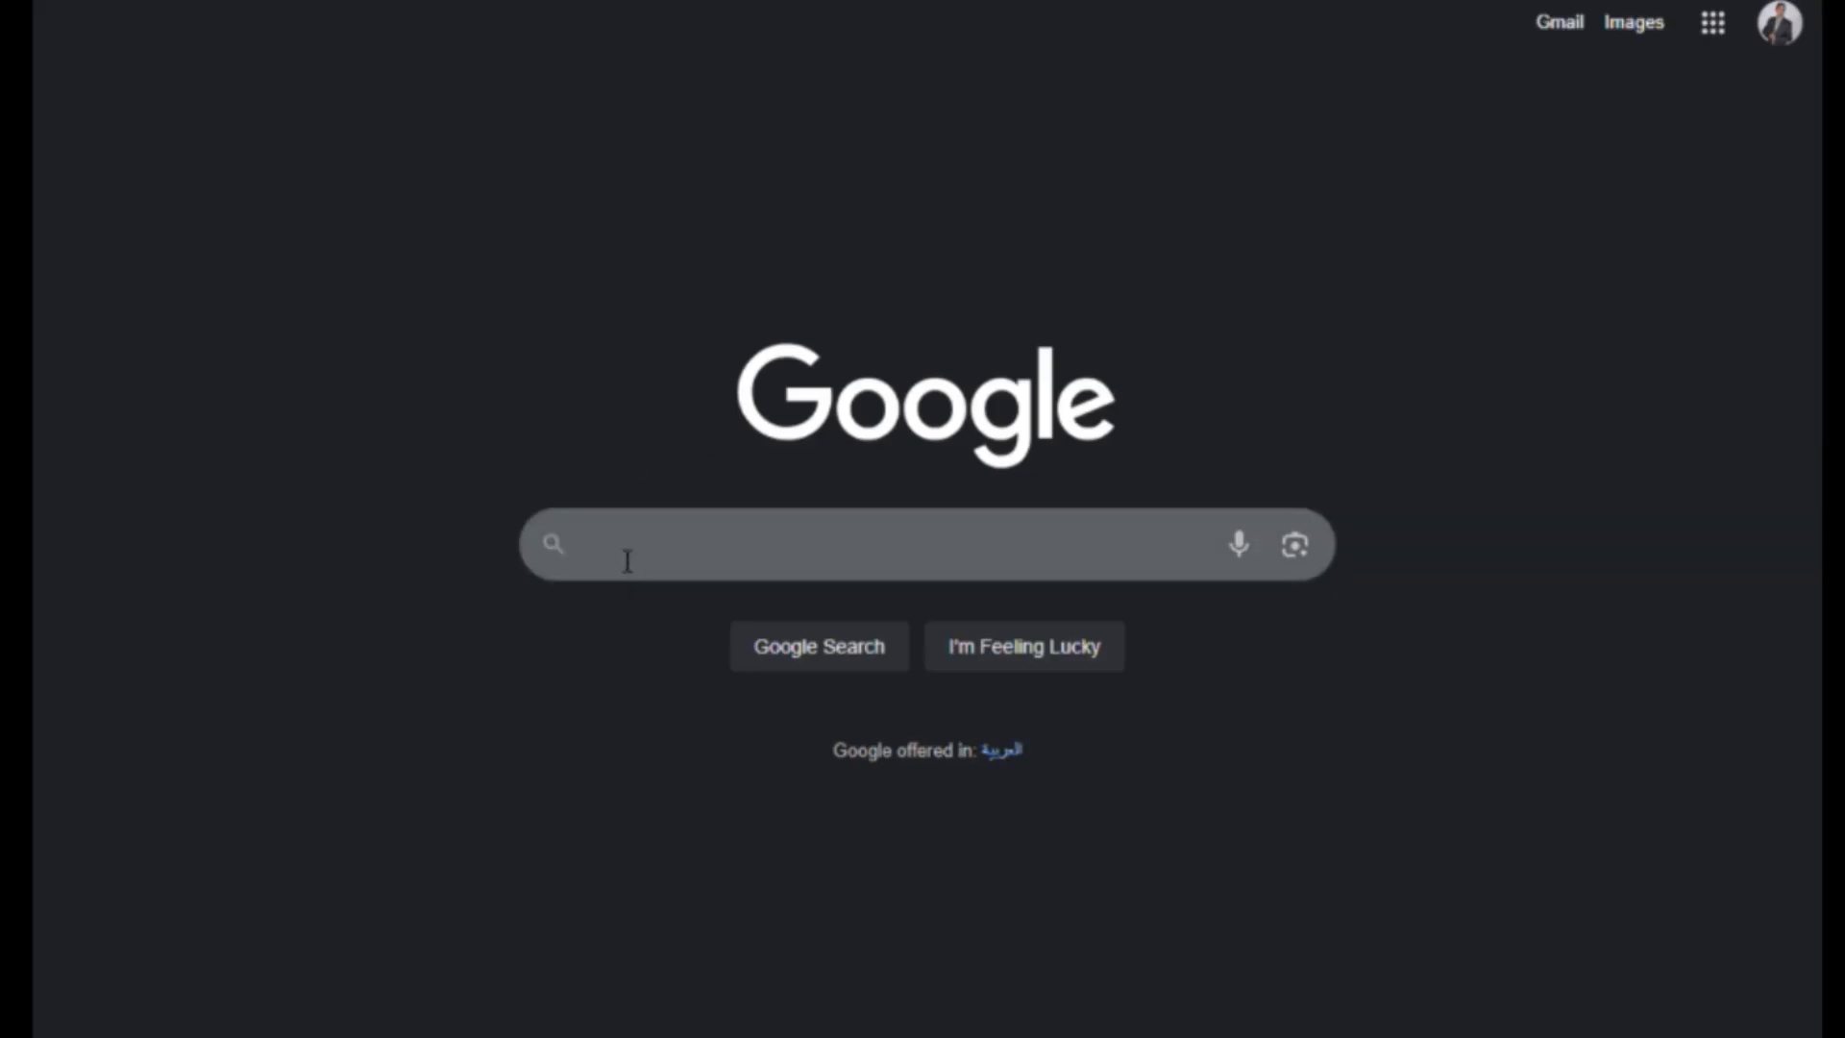
# Search Google for "ليوناردو" and open the Leonardo AI website from the results.
pyautogui.click(626, 555)
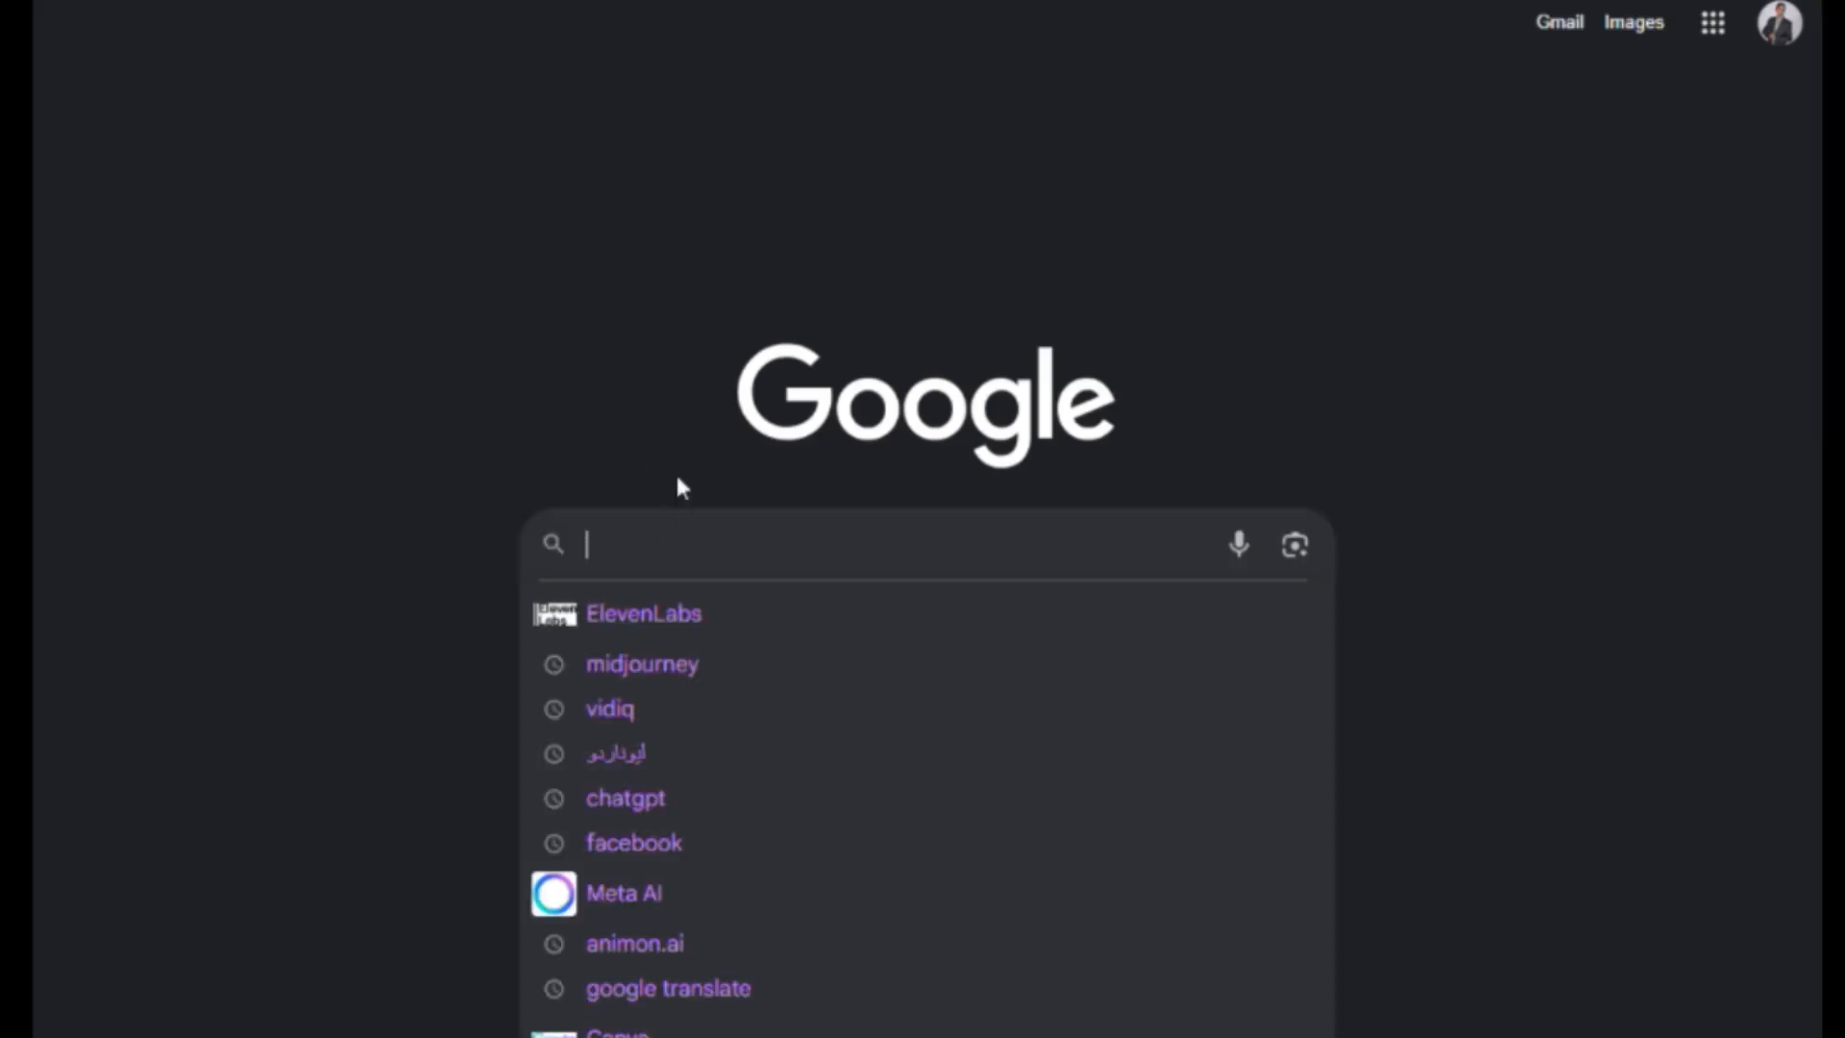
pyautogui.click(688, 766)
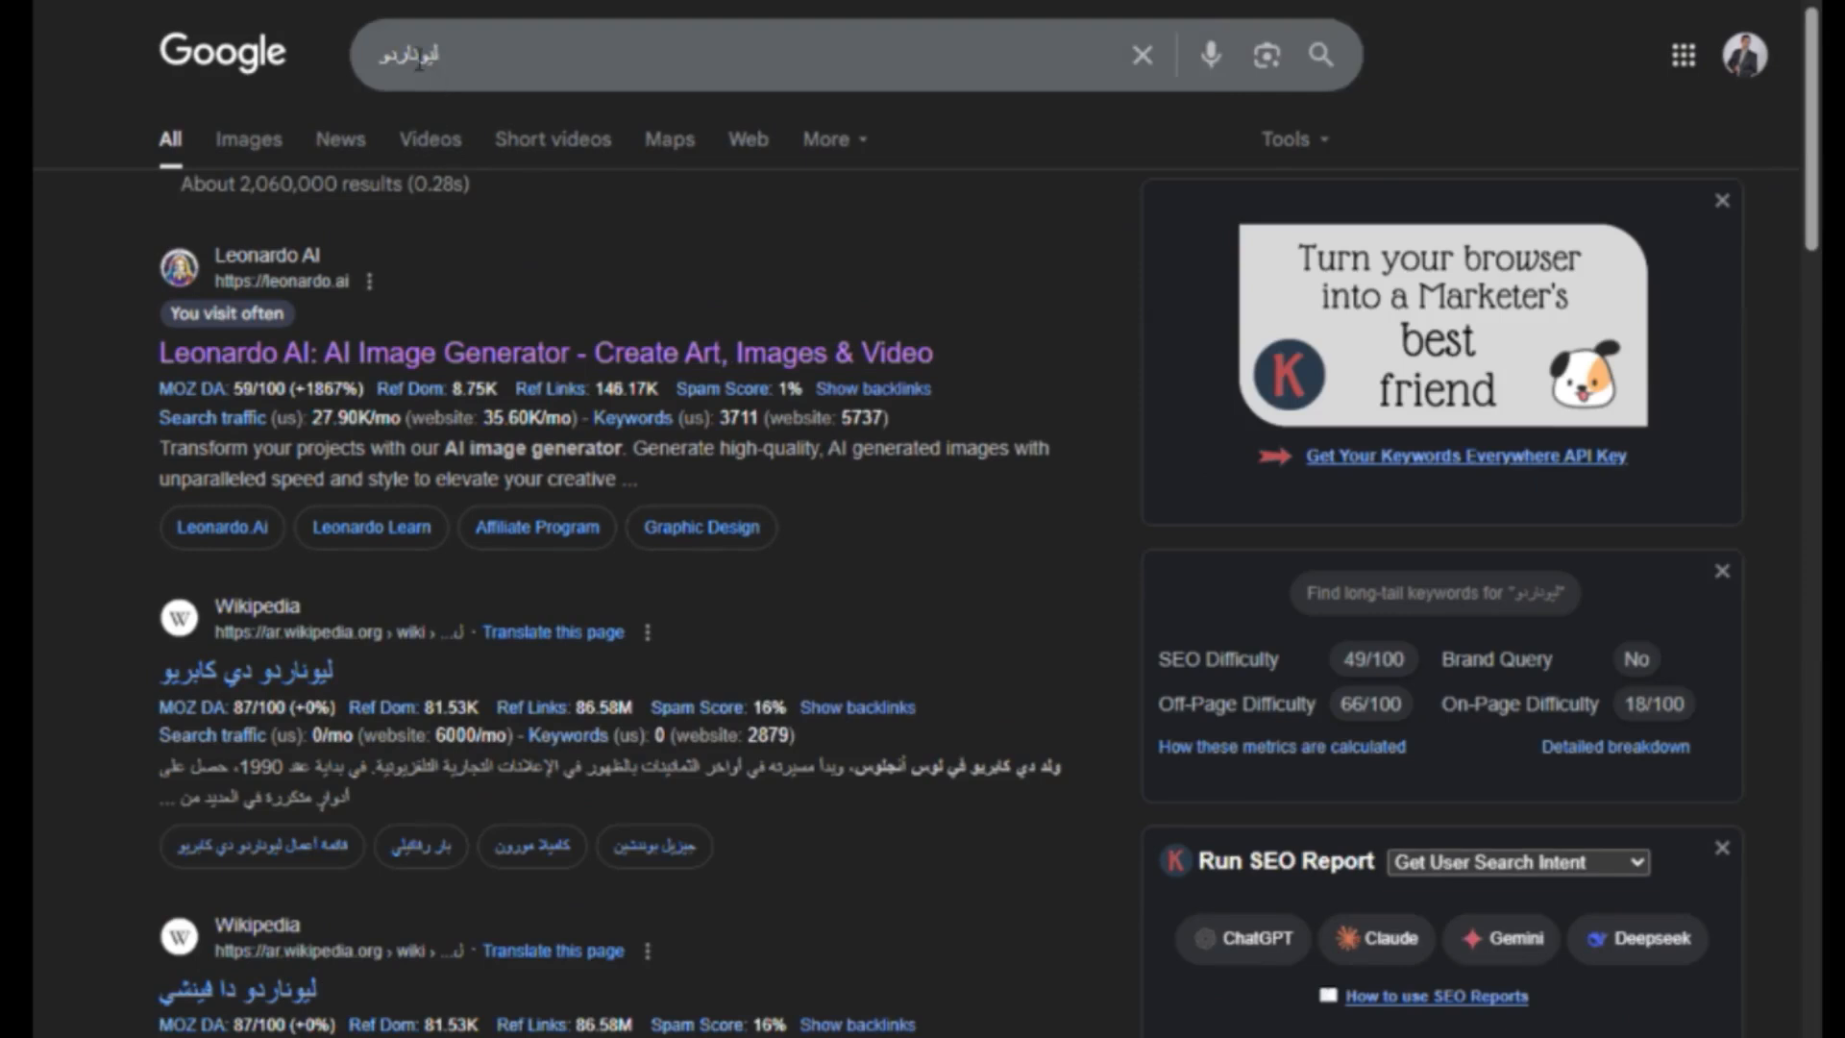
pyautogui.click(394, 363)
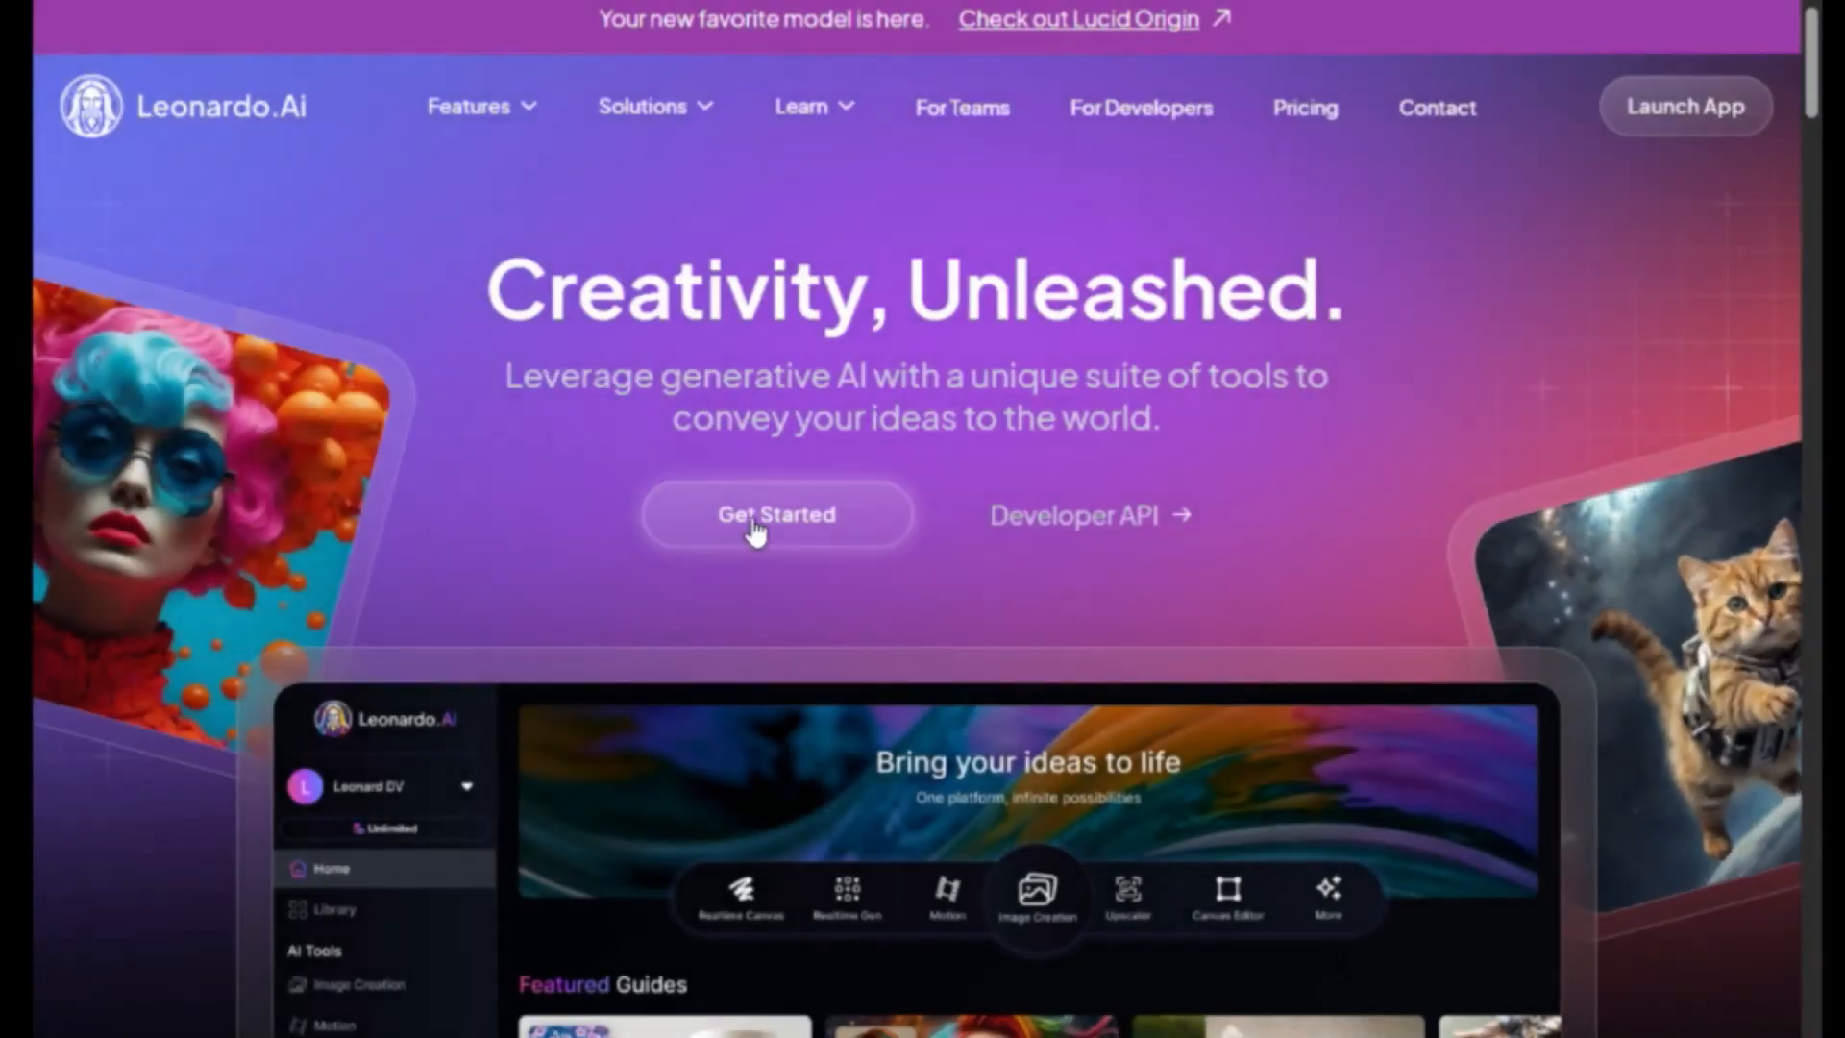
# Sign in to Leonardo.Ai with a Google account and dismiss the What's New announcement.
pyautogui.click(754, 531)
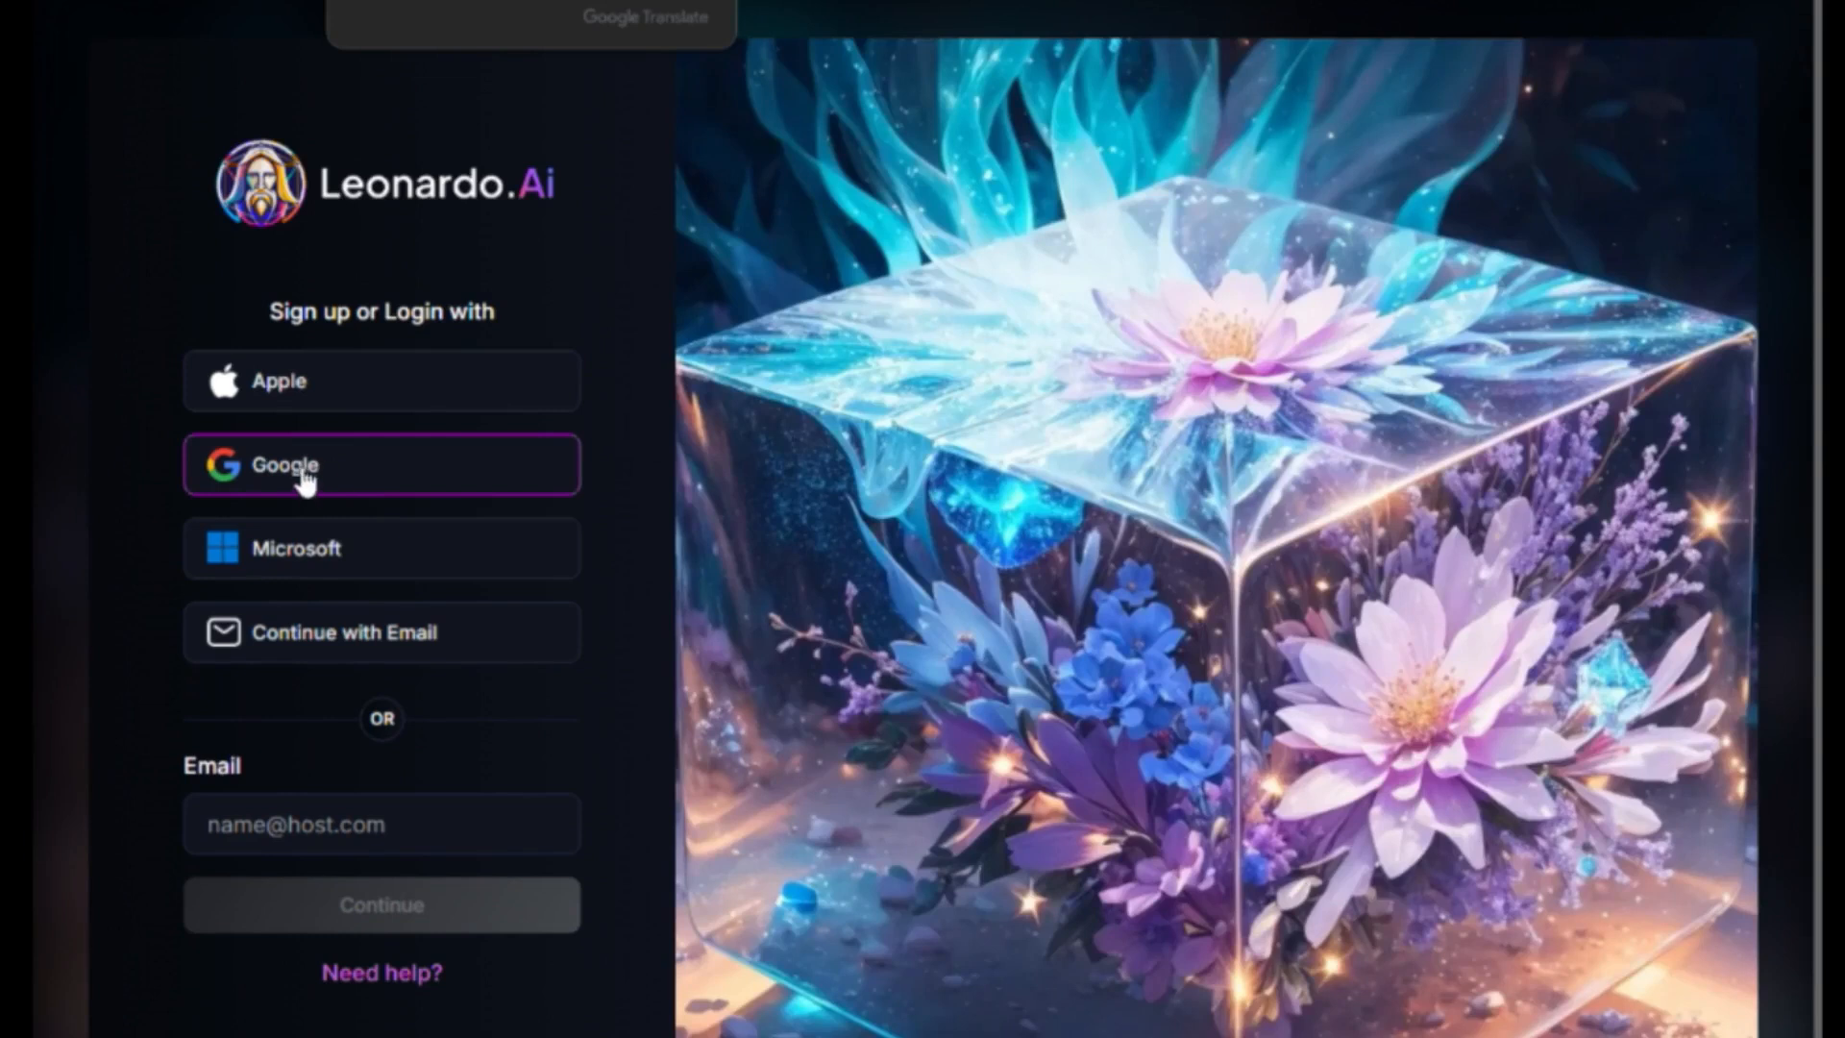
pyautogui.click(303, 477)
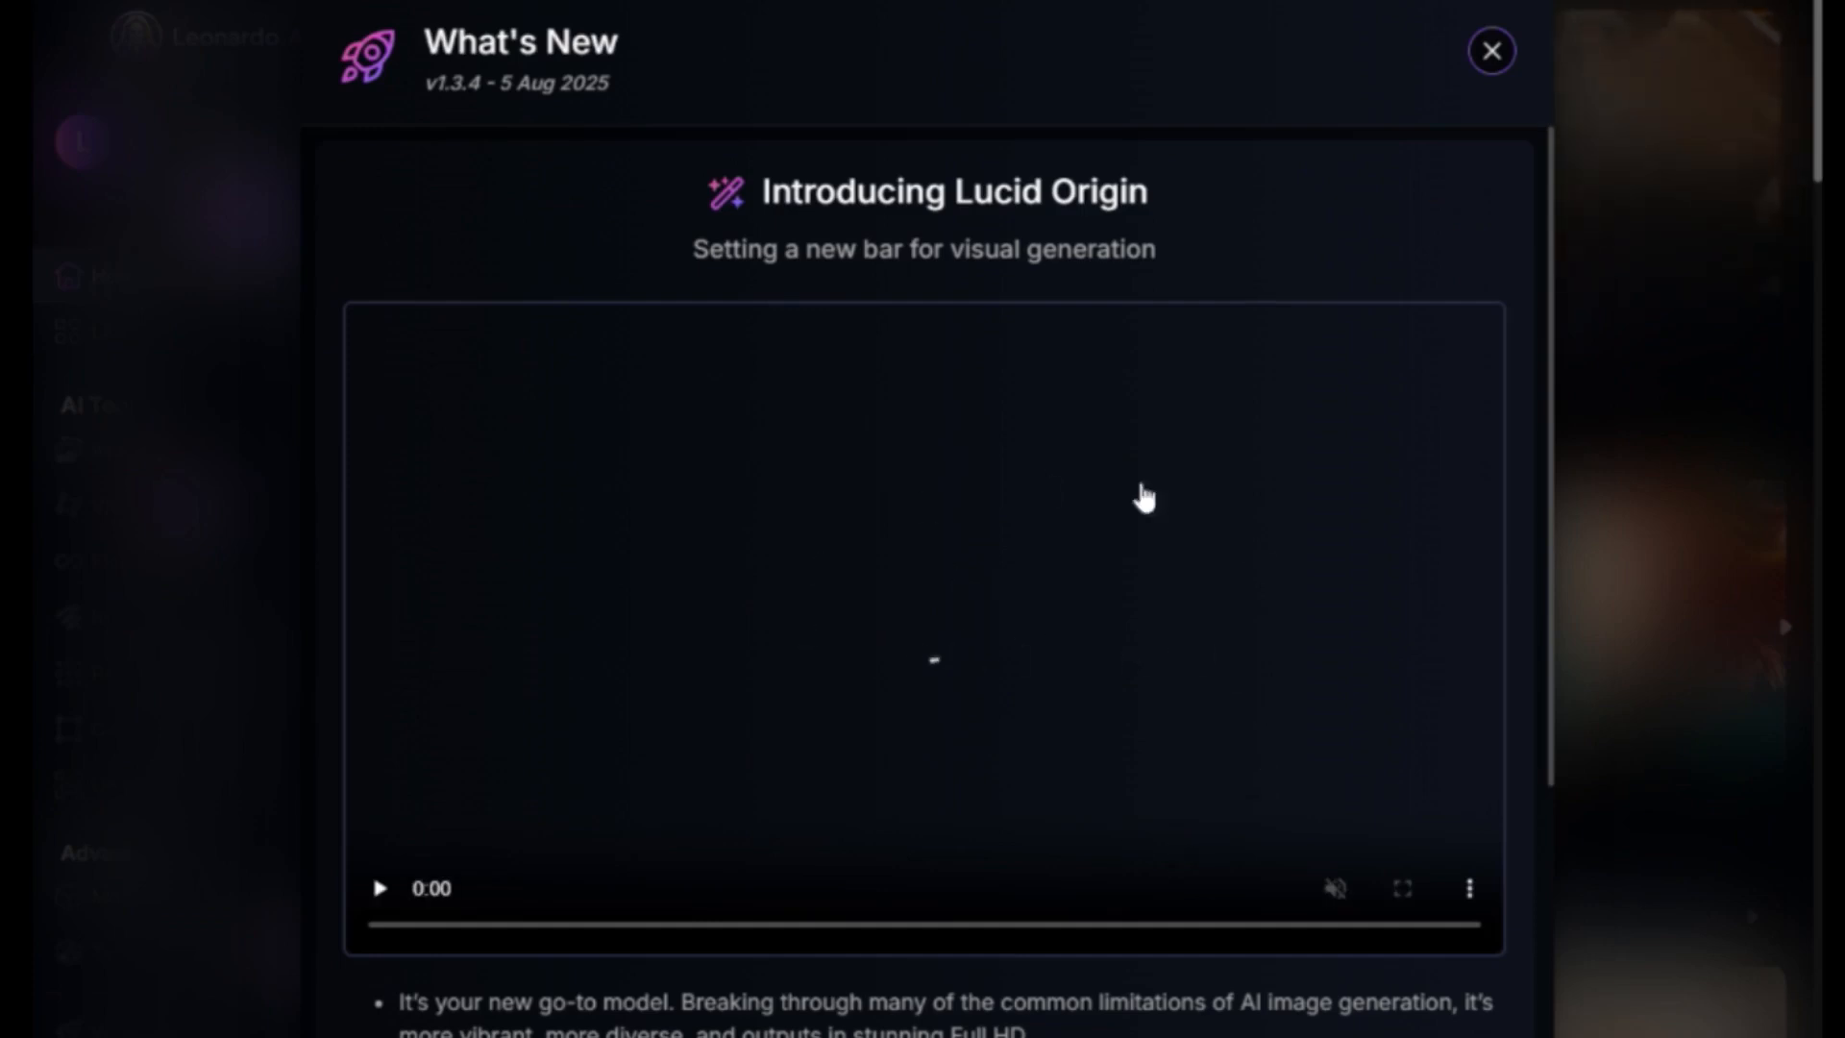
pyautogui.click(1493, 50)
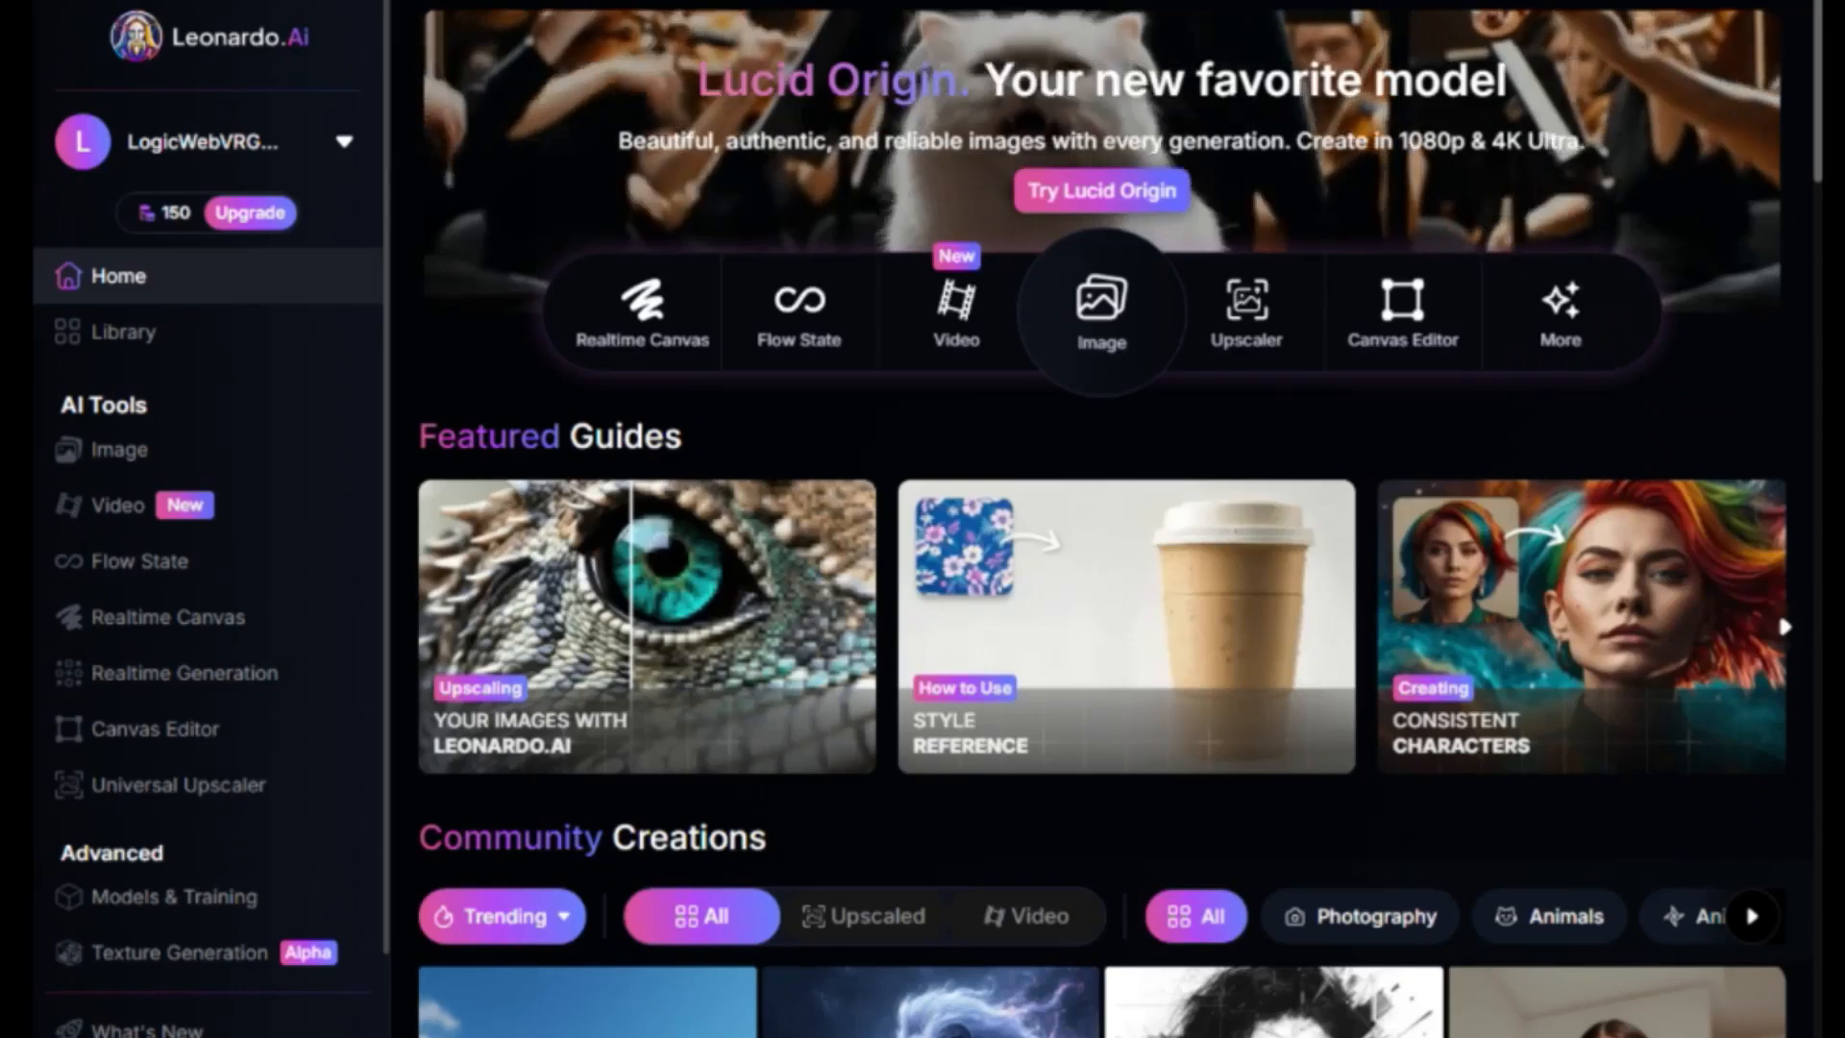
# Open Leonardo.Ai's Image creation tool and clear the old text from the prompt.
pyautogui.moveTo(168, 213)
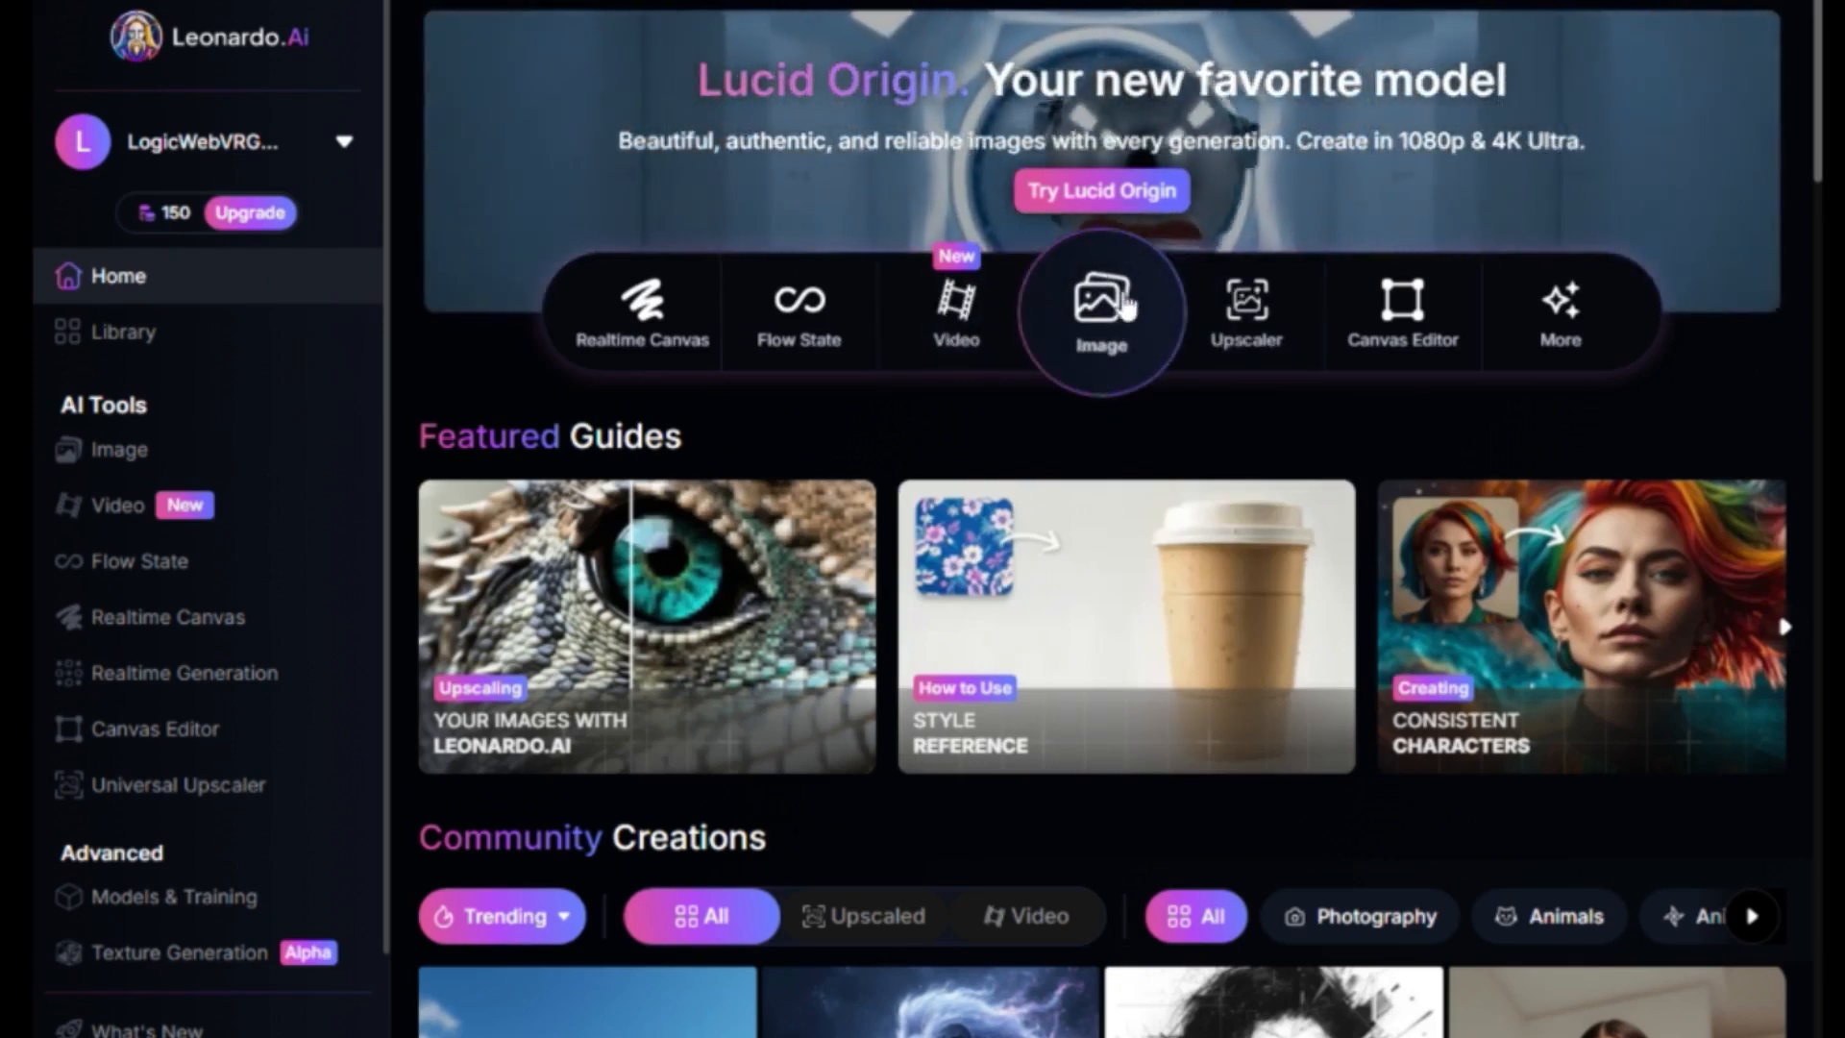
pyautogui.click(1100, 327)
pyautogui.moveTo(933, 389); pyautogui.dragTo(549, 107)
pyautogui.press('BackSpace')
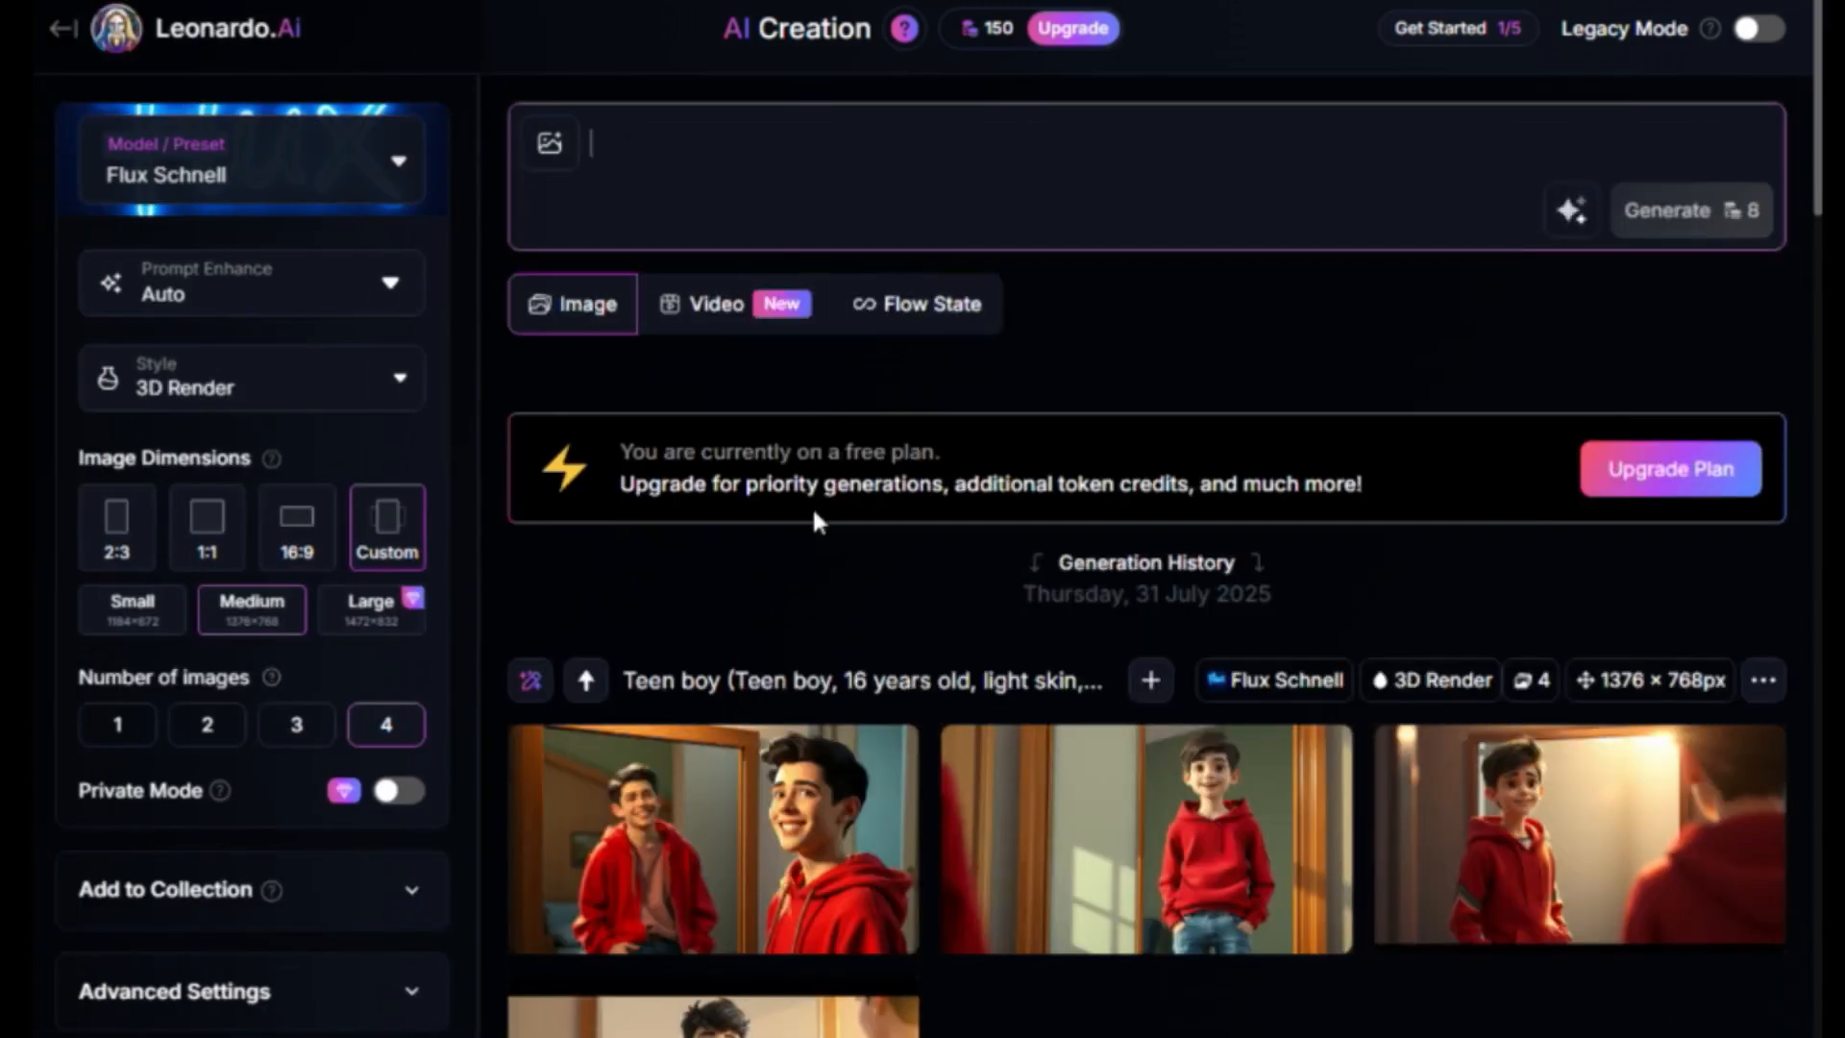
# Switch to ChatGPT and copy the whole English character description prompt for the grandfather and grandson.
pyautogui.hotkey('ctrl', 'Tab')
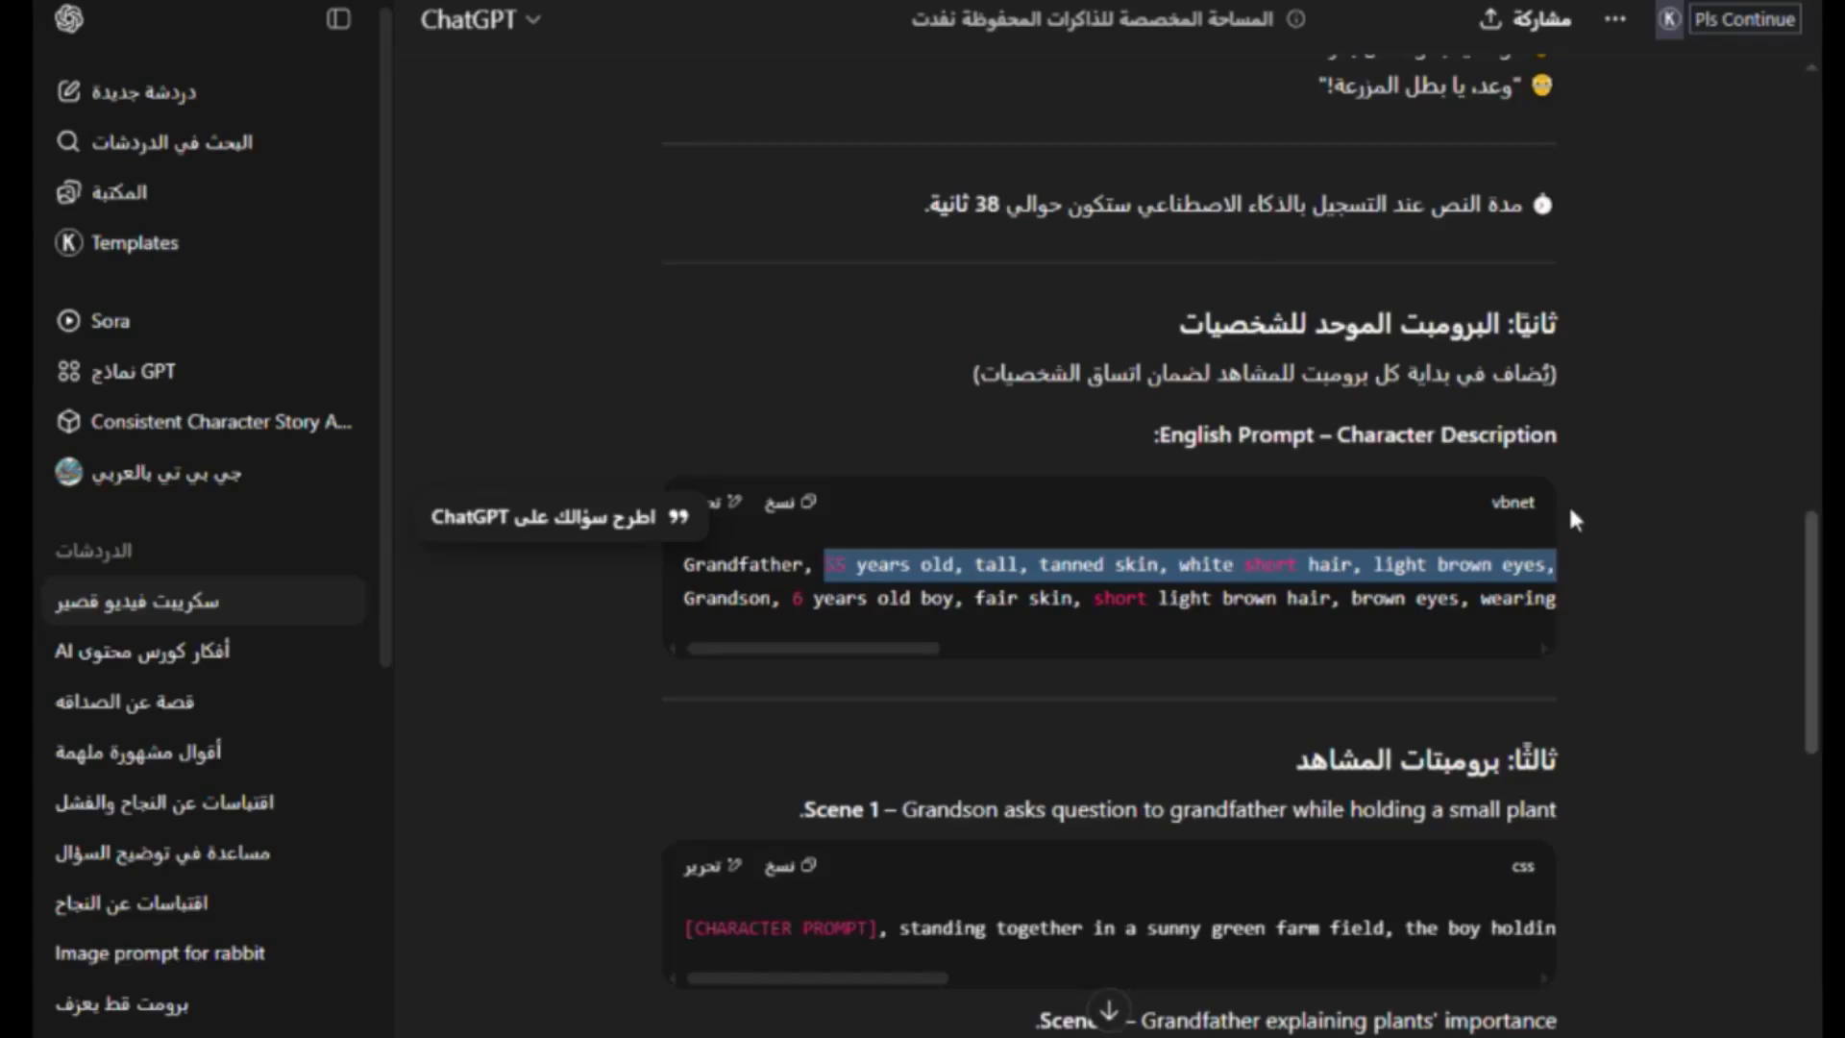
pyautogui.click(1575, 558)
pyautogui.scroll(5, 1576, 567)
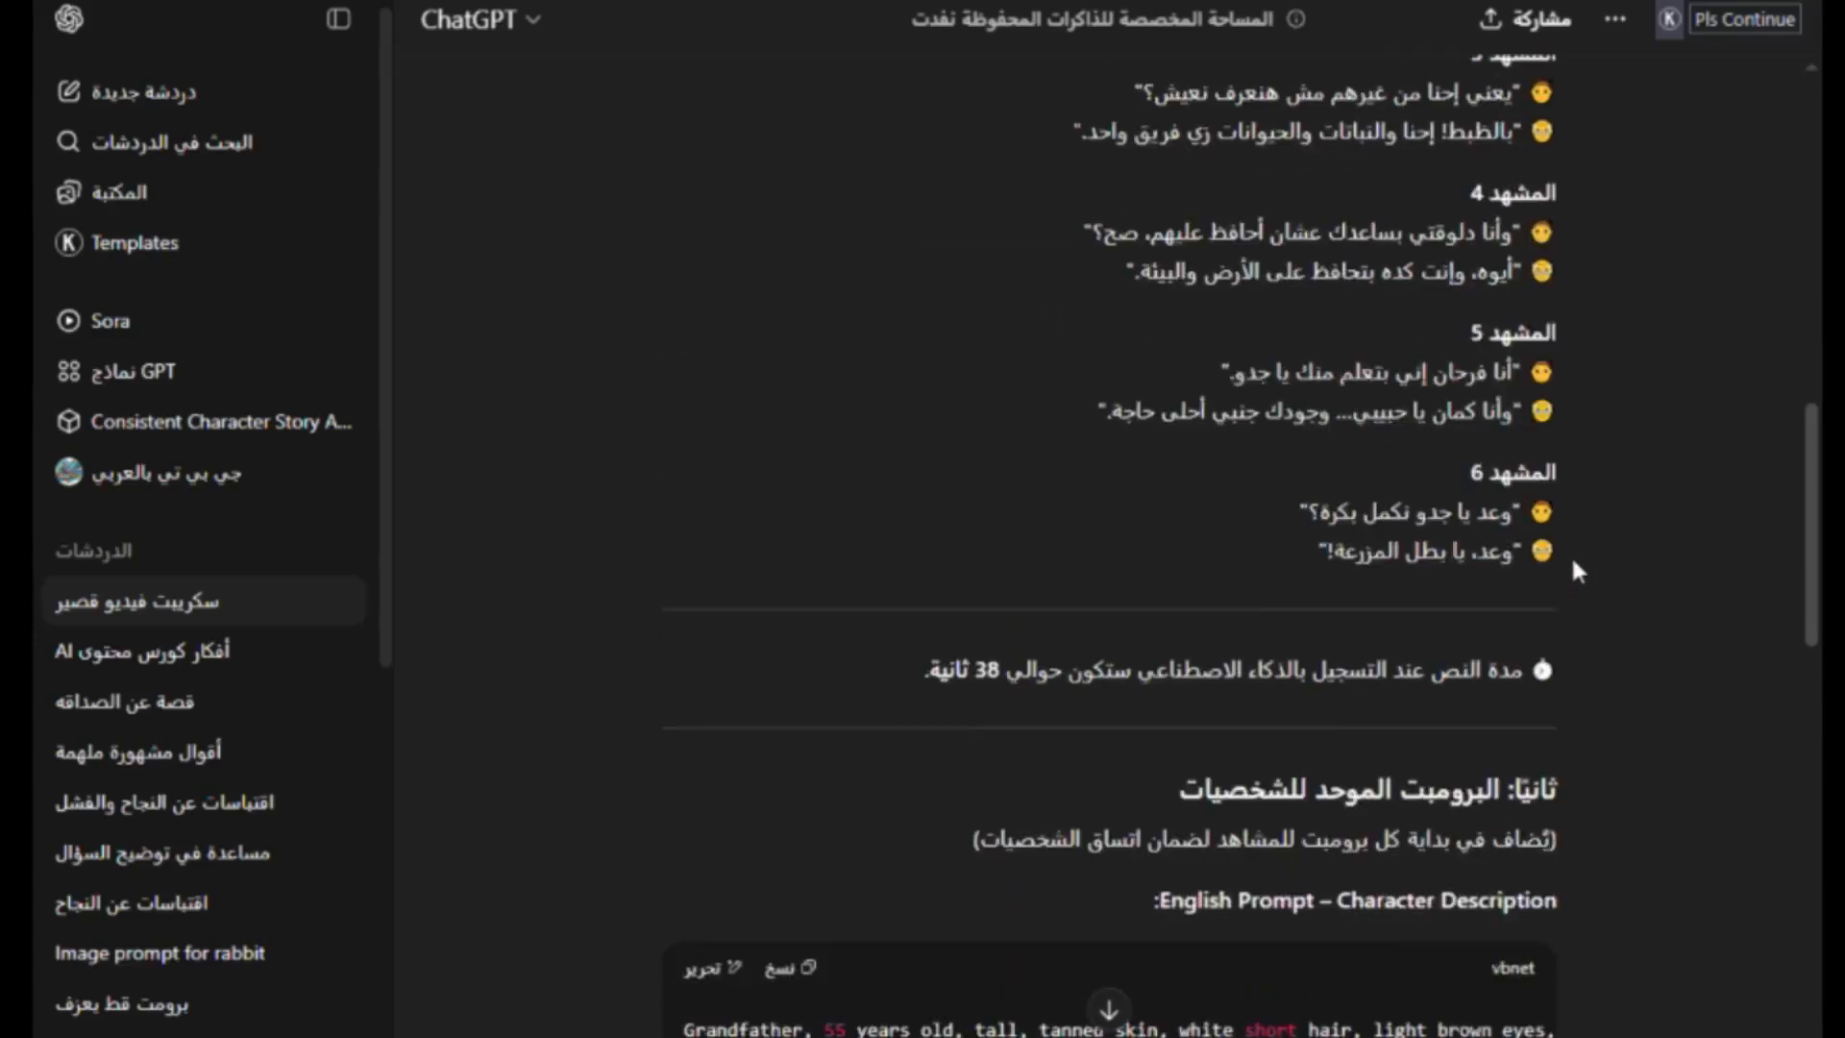
pyautogui.scroll(9, 1571, 555)
pyautogui.scroll(-5, 1577, 649)
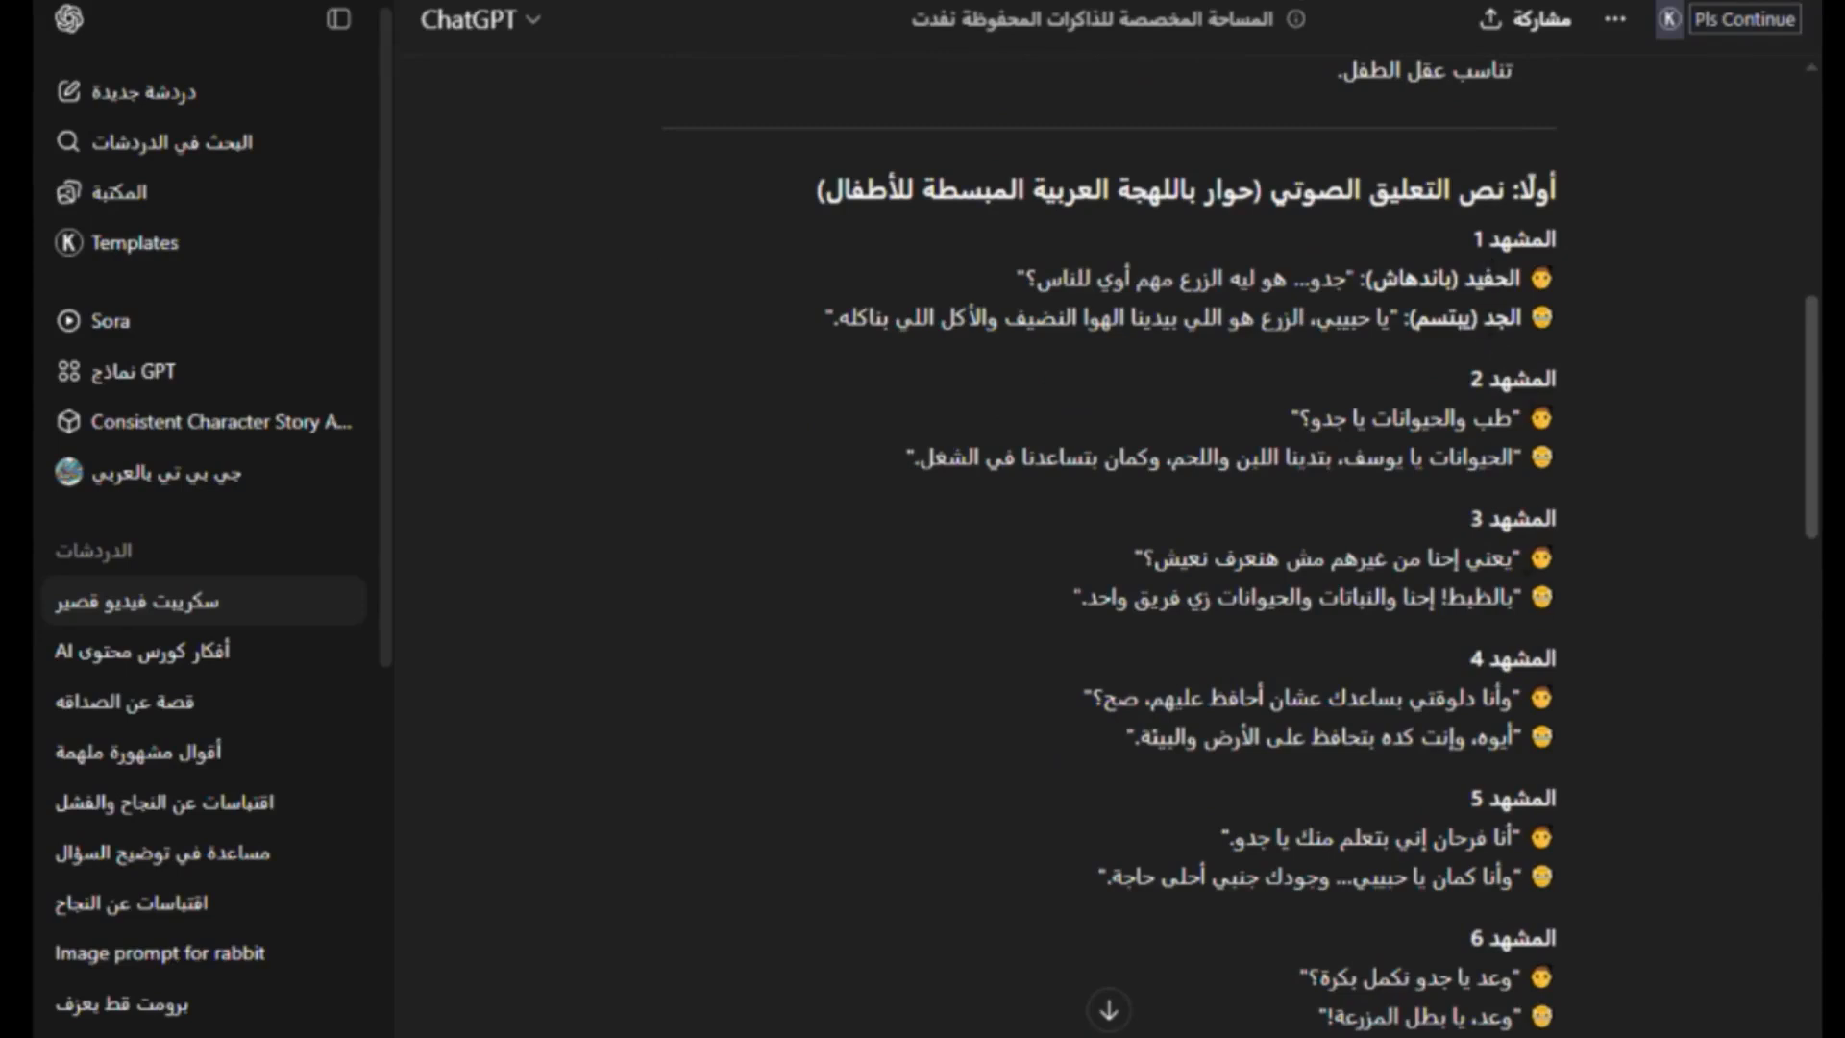
pyautogui.scroll(-7, 1345, 413)
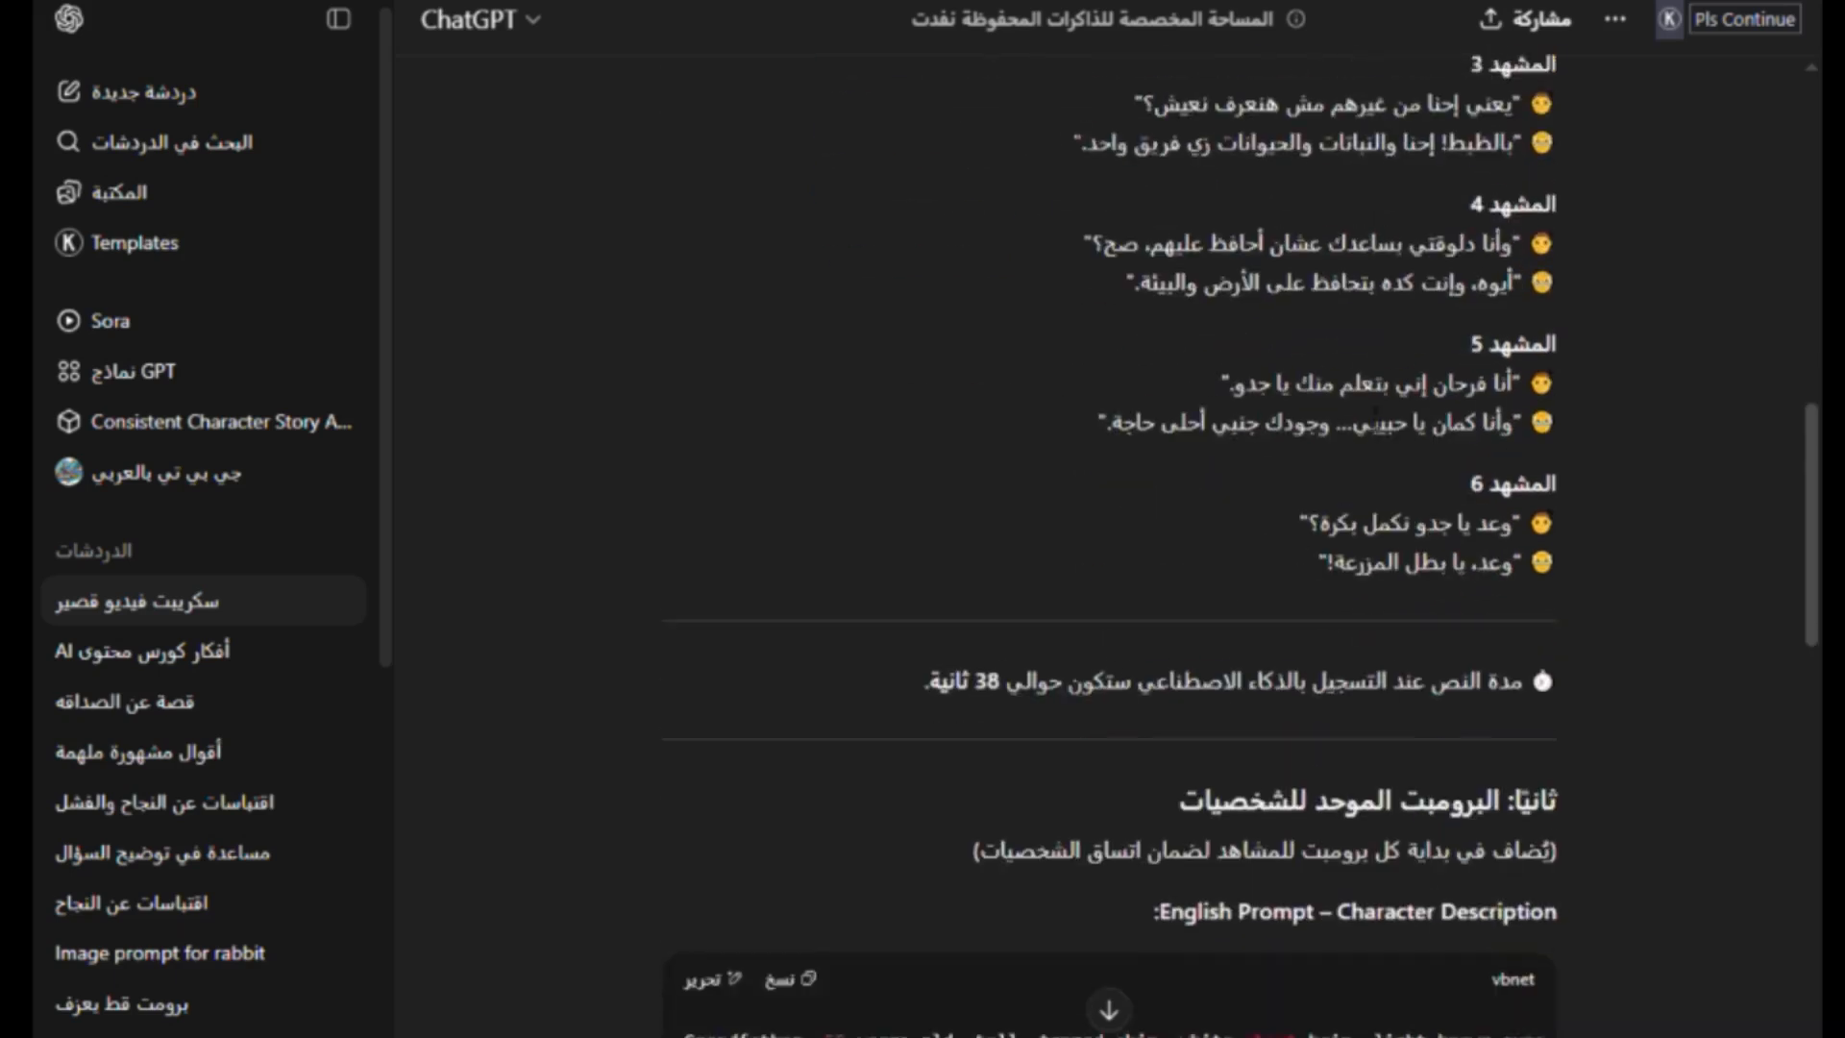
pyautogui.moveTo(824, 800); pyautogui.dragTo(1710, 840)
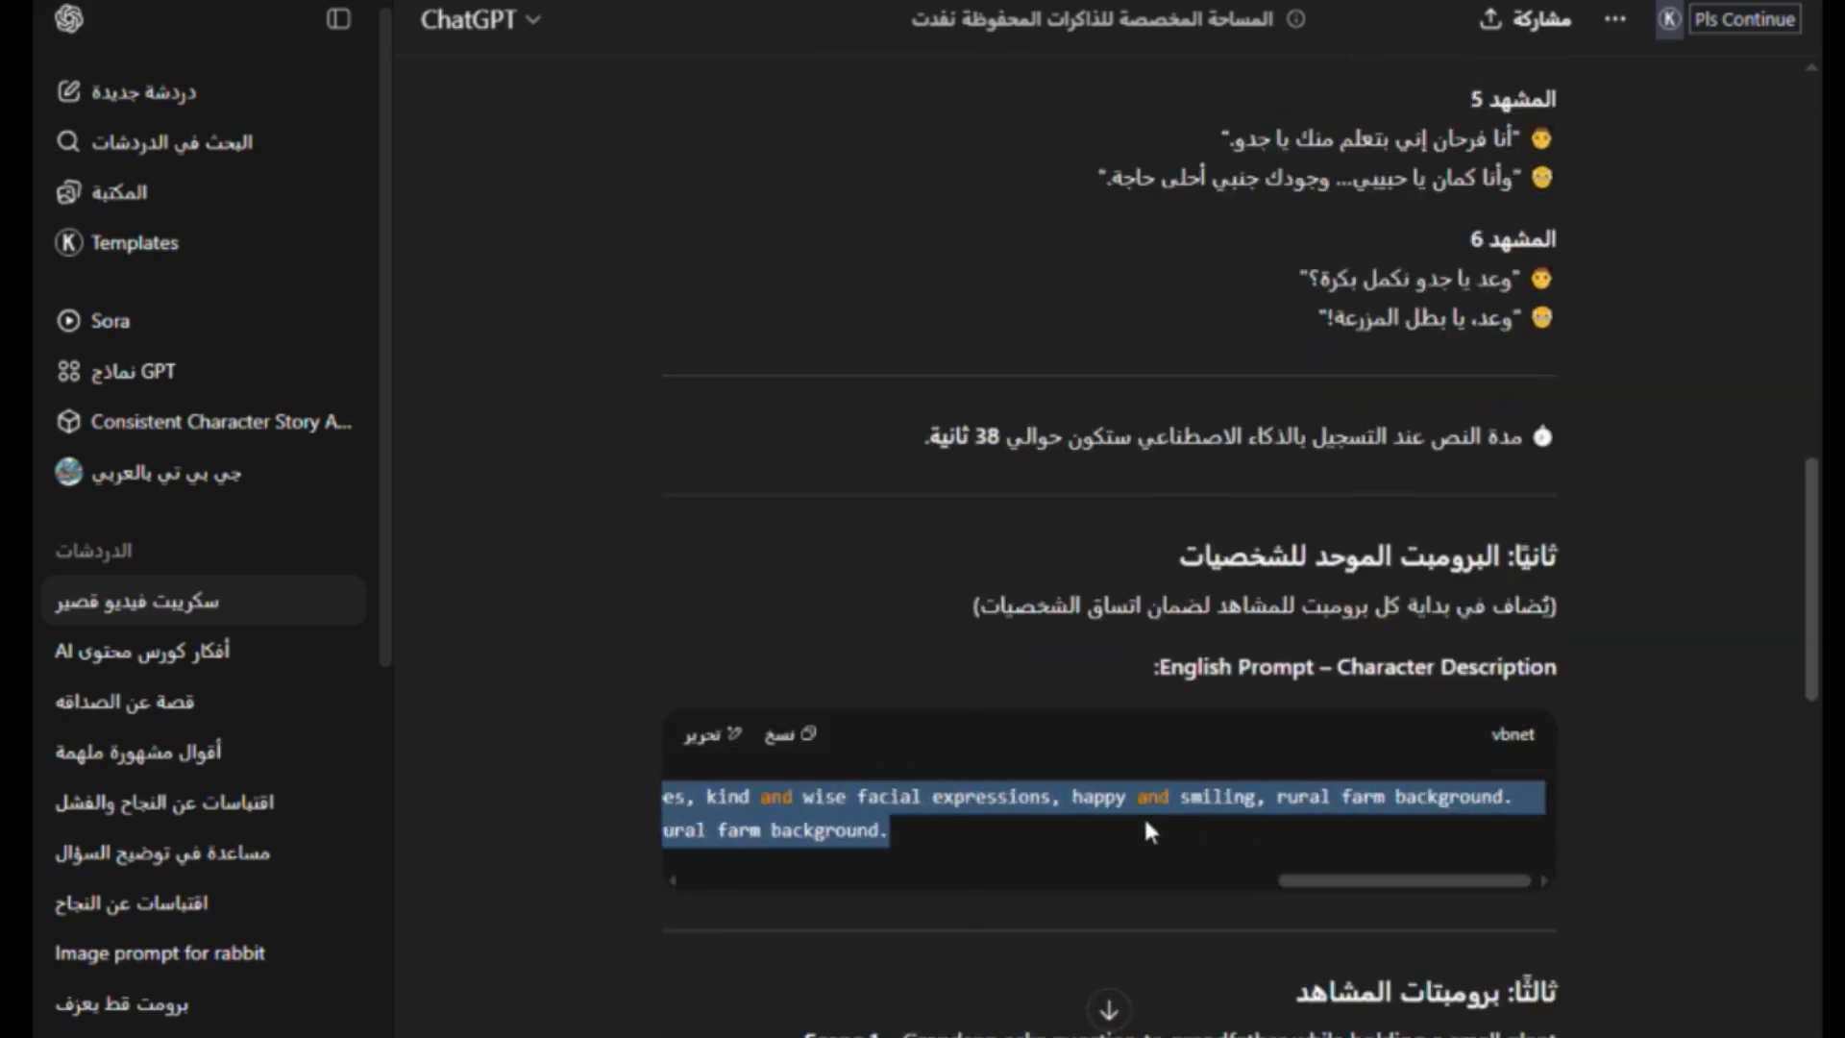
pyautogui.scroll(-7, 1269, 446)
pyautogui.scroll(7, 1362, 534)
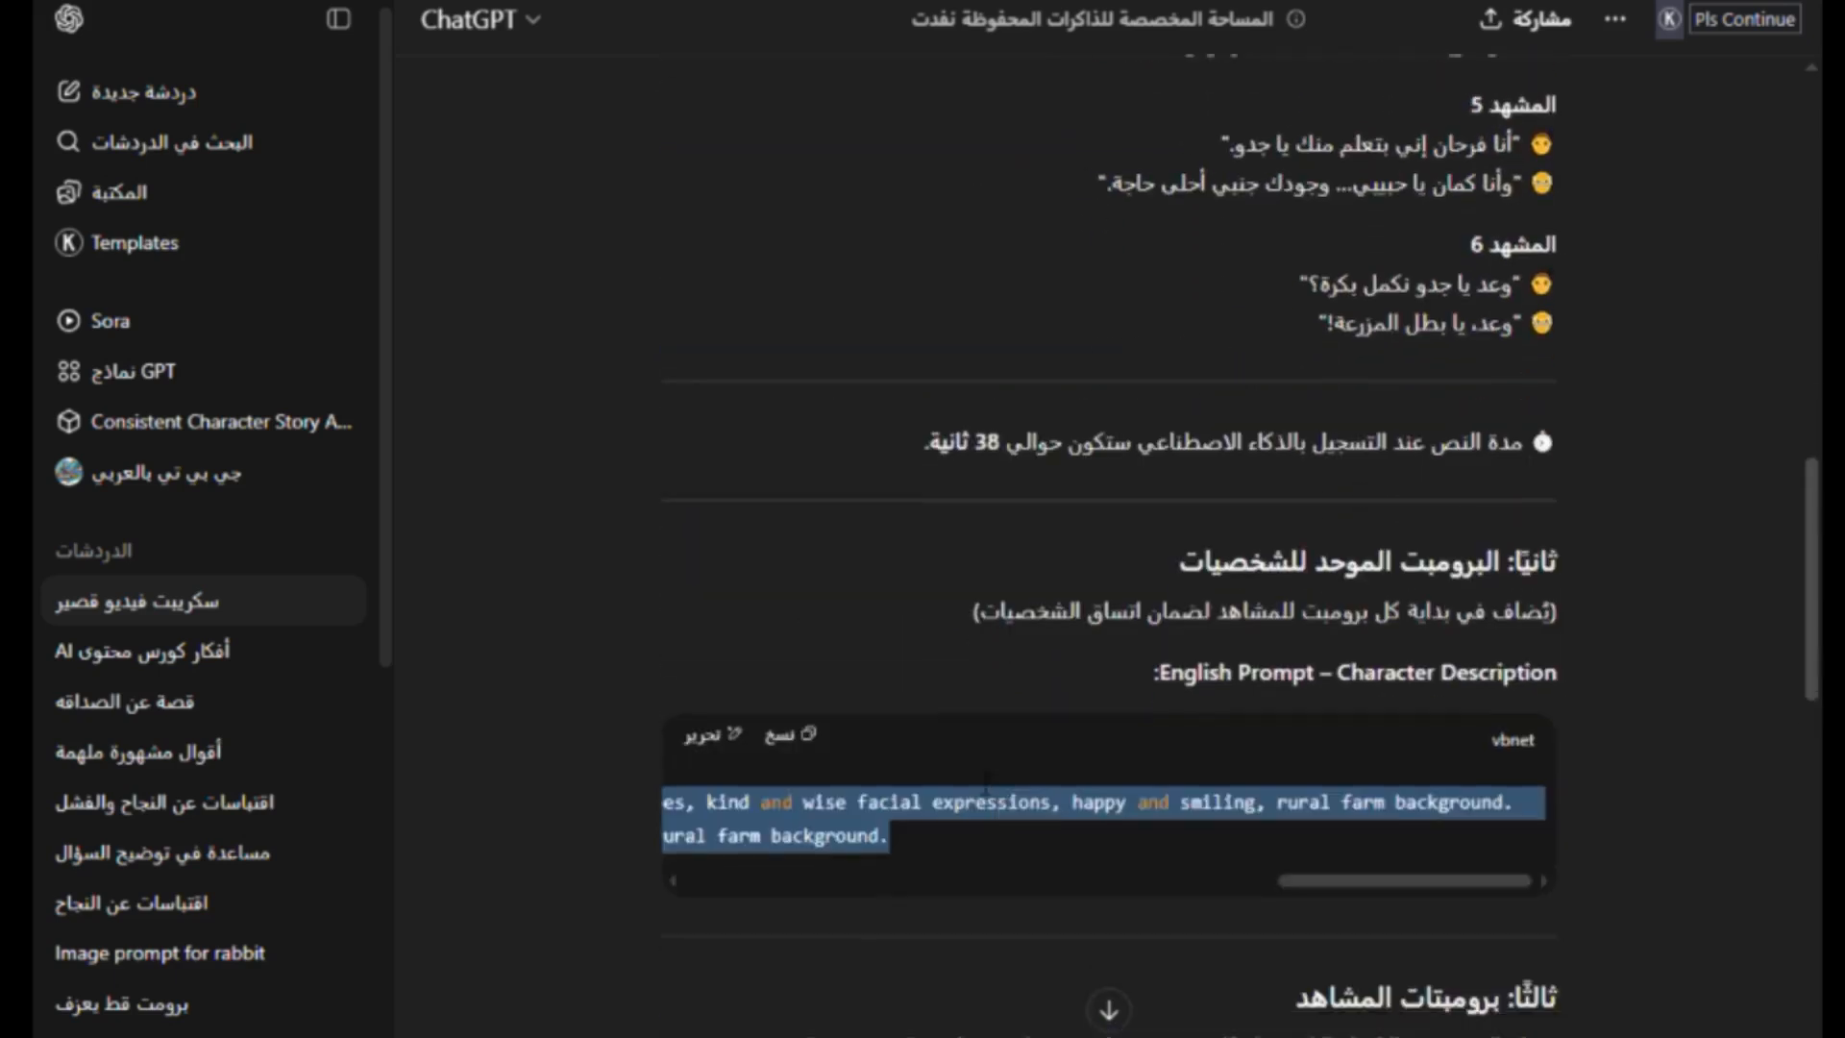
pyautogui.click(822, 651)
pyautogui.click(808, 740)
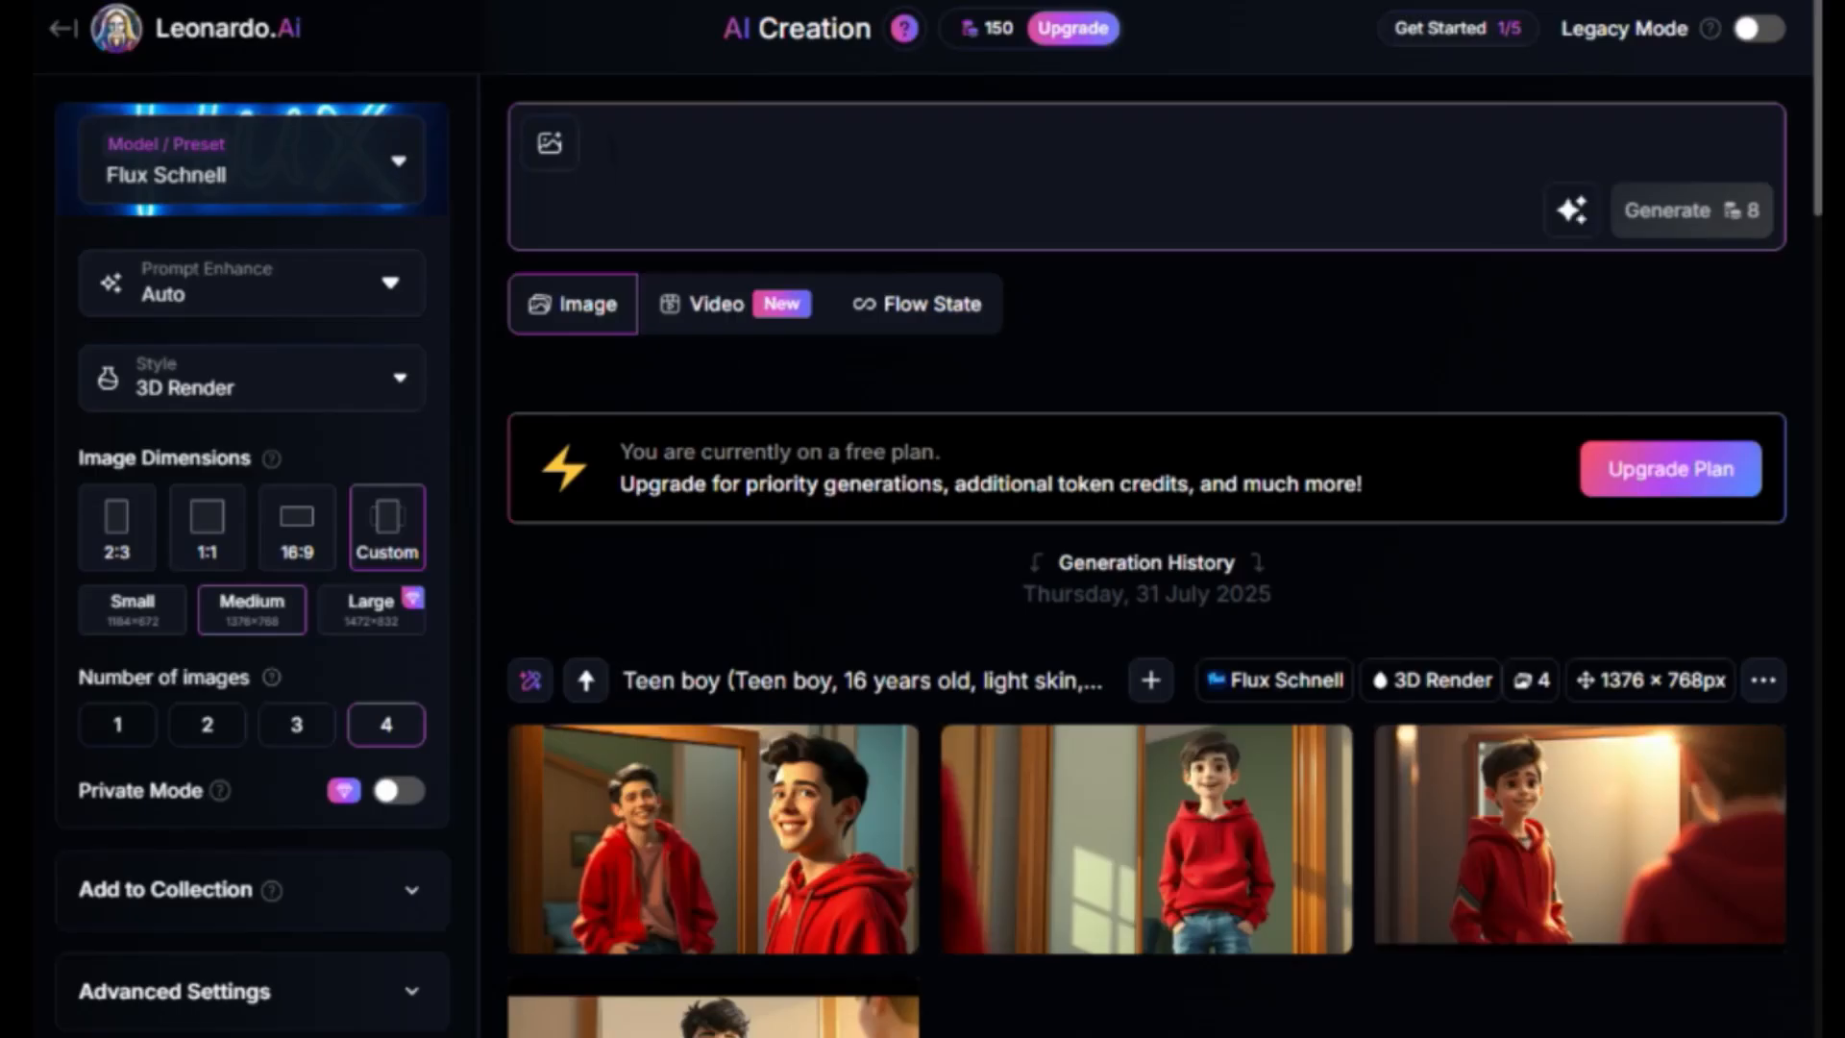
# Paste the character description into Leonardo.Ai's image prompt, followed on a new line by the Scene 1 prompt copied from ChatGPT.
pyautogui.rightClick(616, 144)
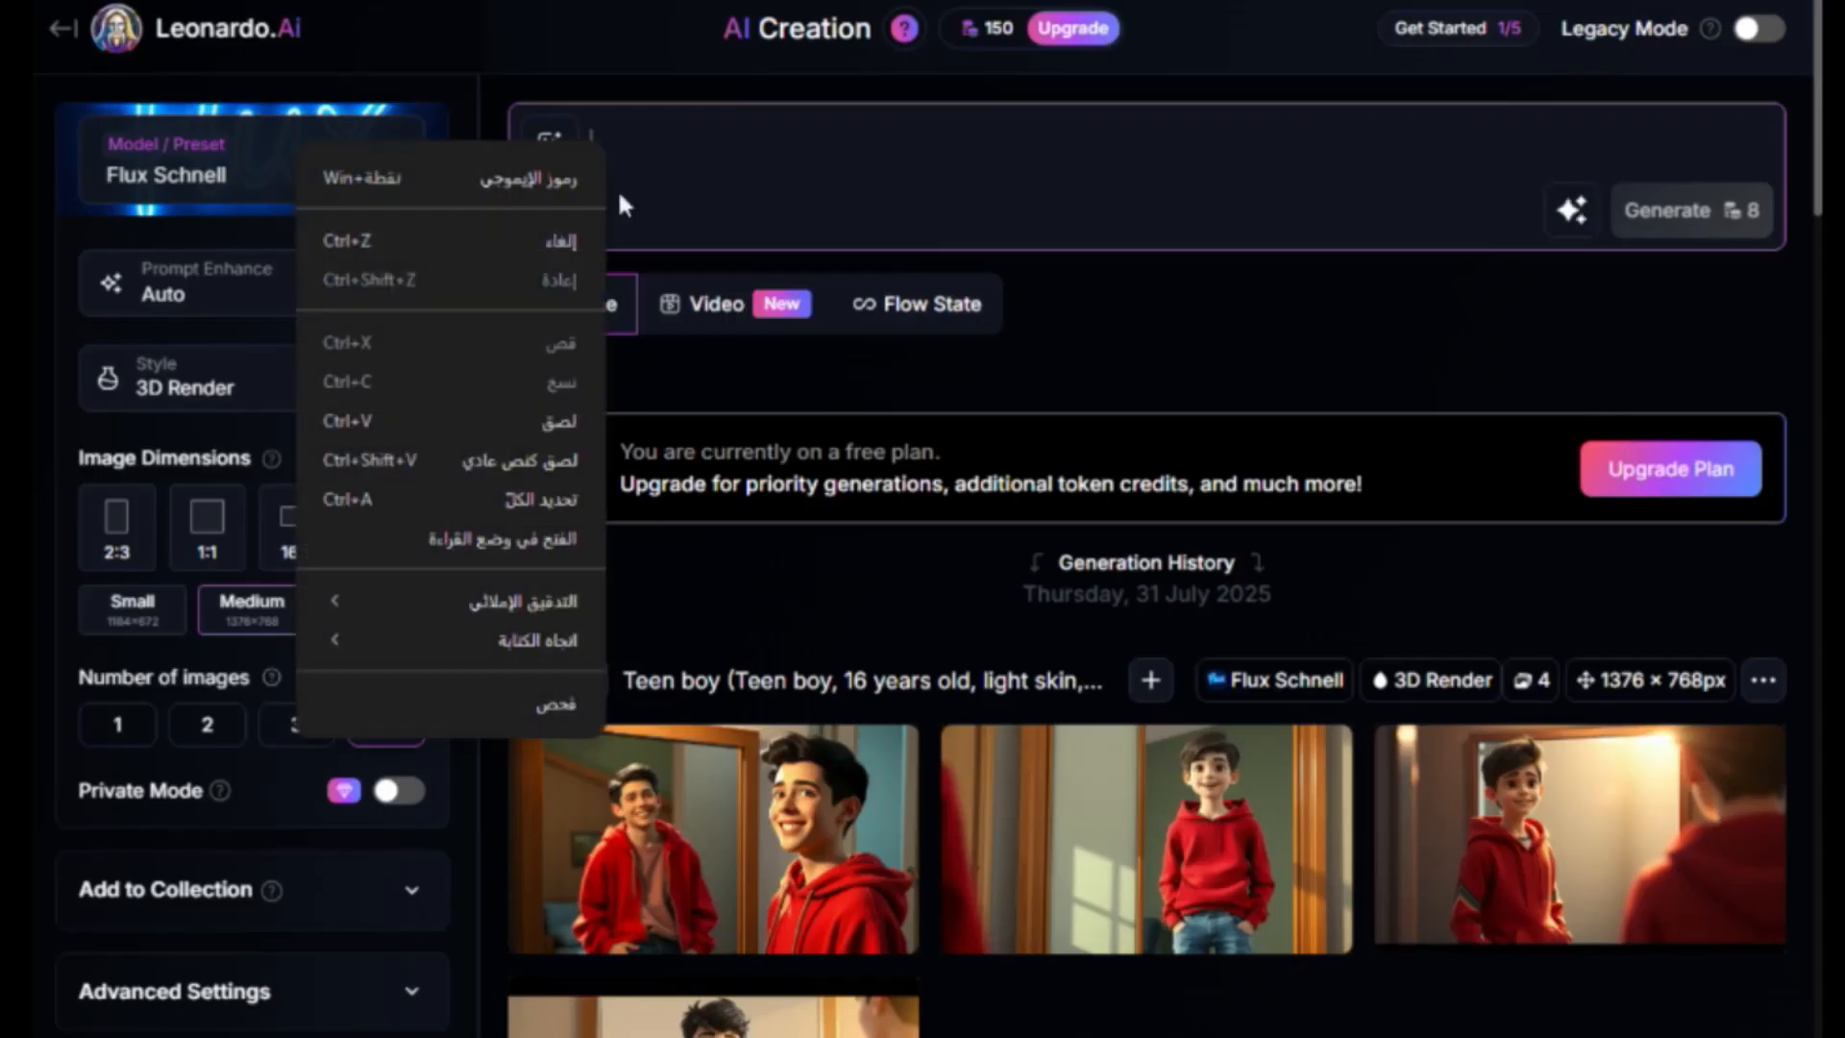
pyautogui.click(548, 421)
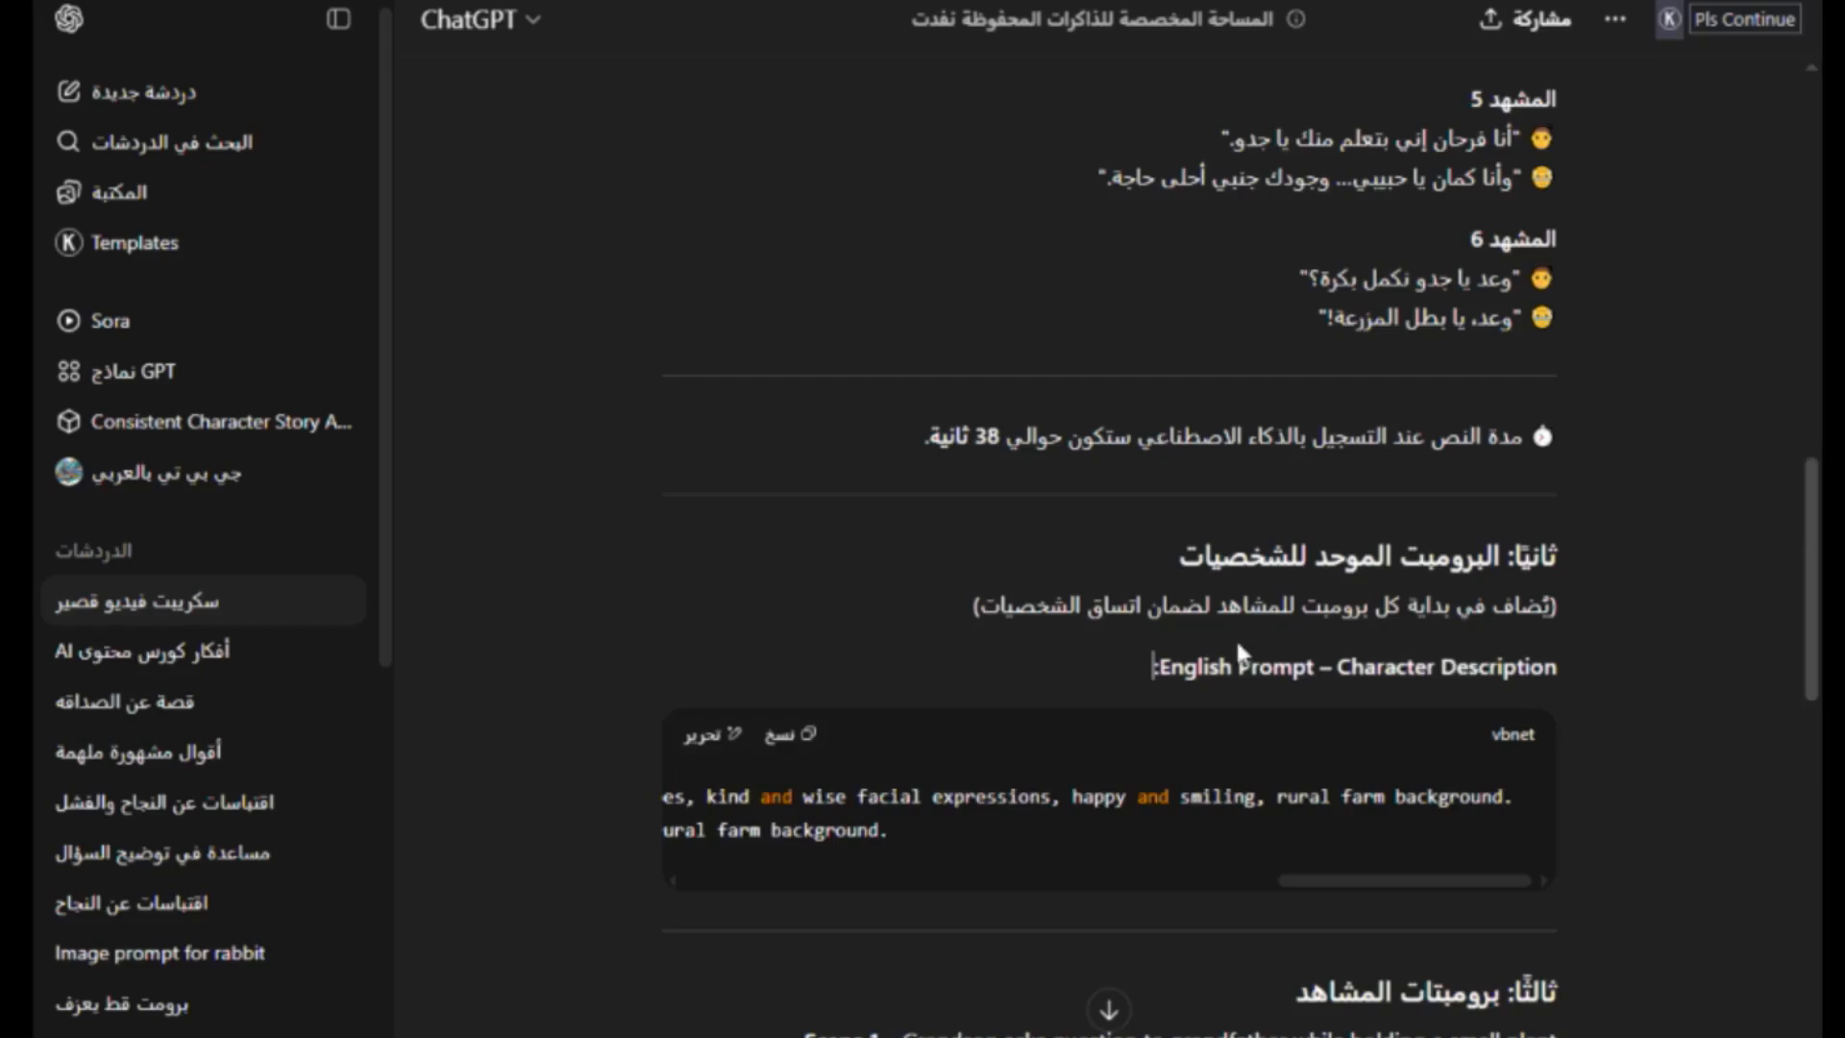
pyautogui.scroll(-7, 725, 409)
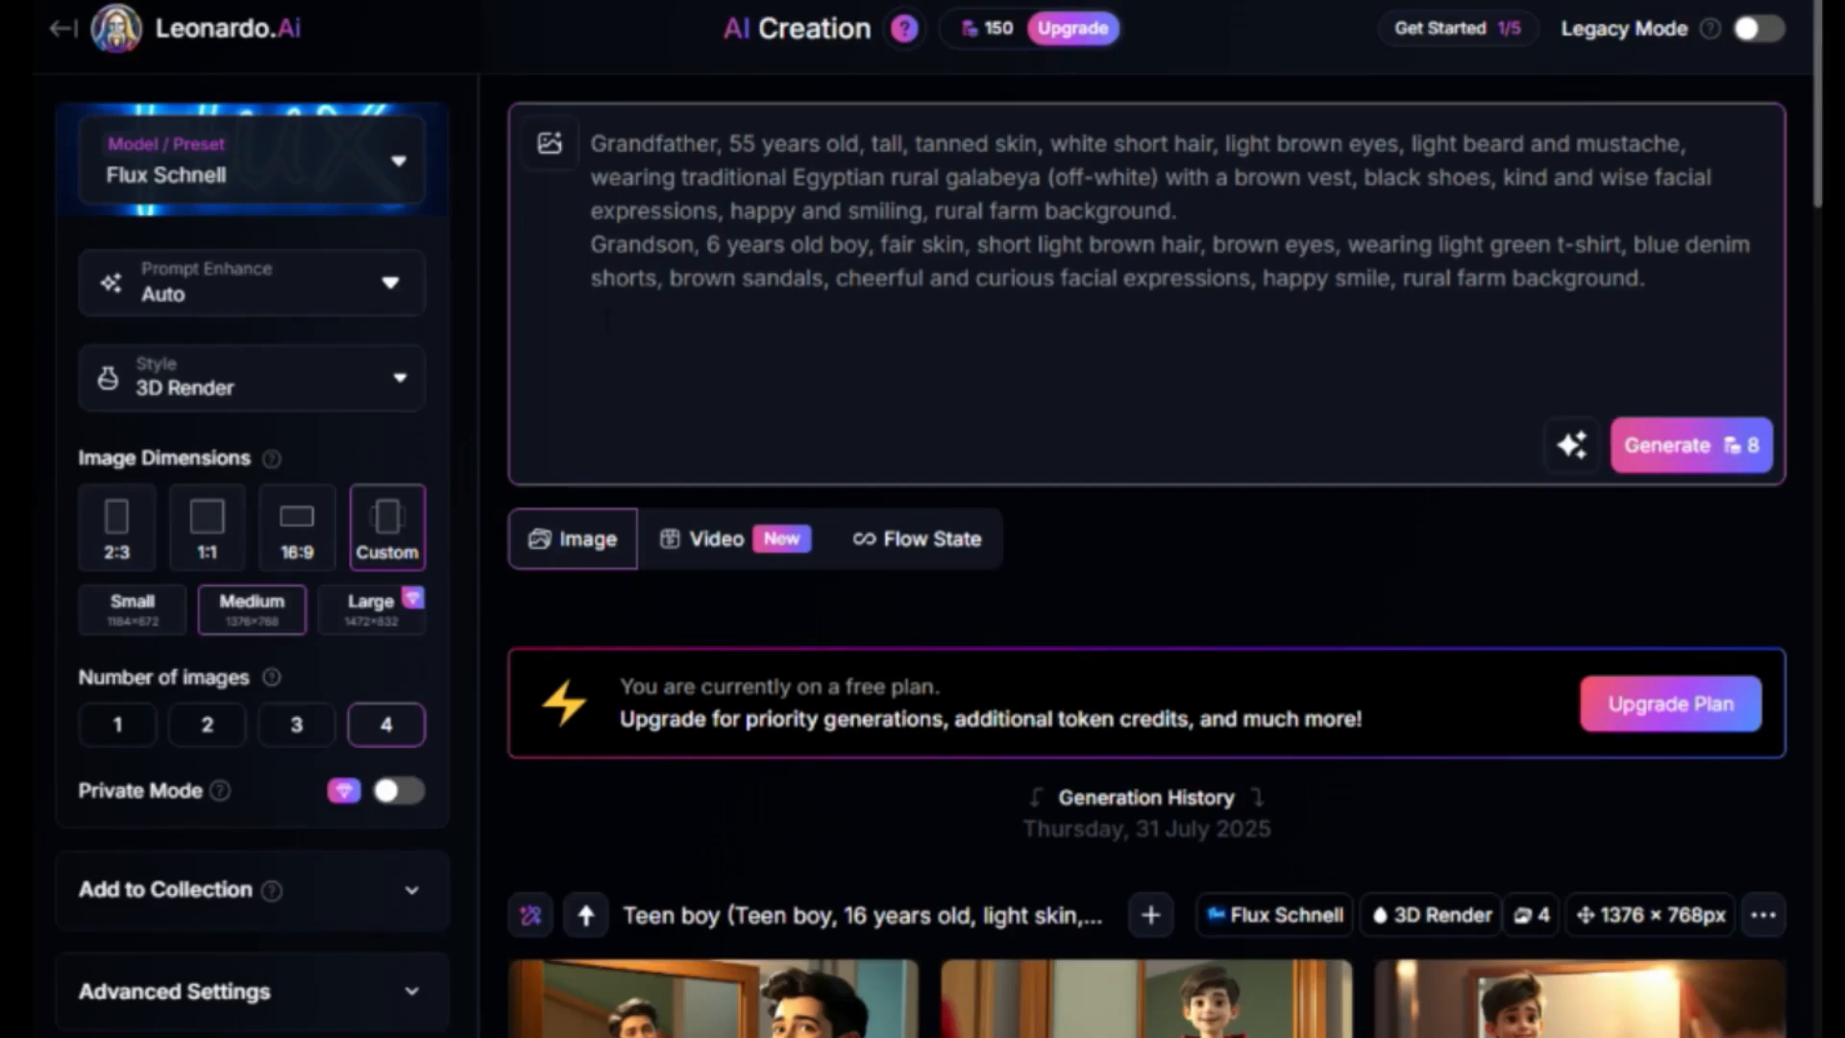
pyautogui.rightClick(606, 319)
pyautogui.click(561, 603)
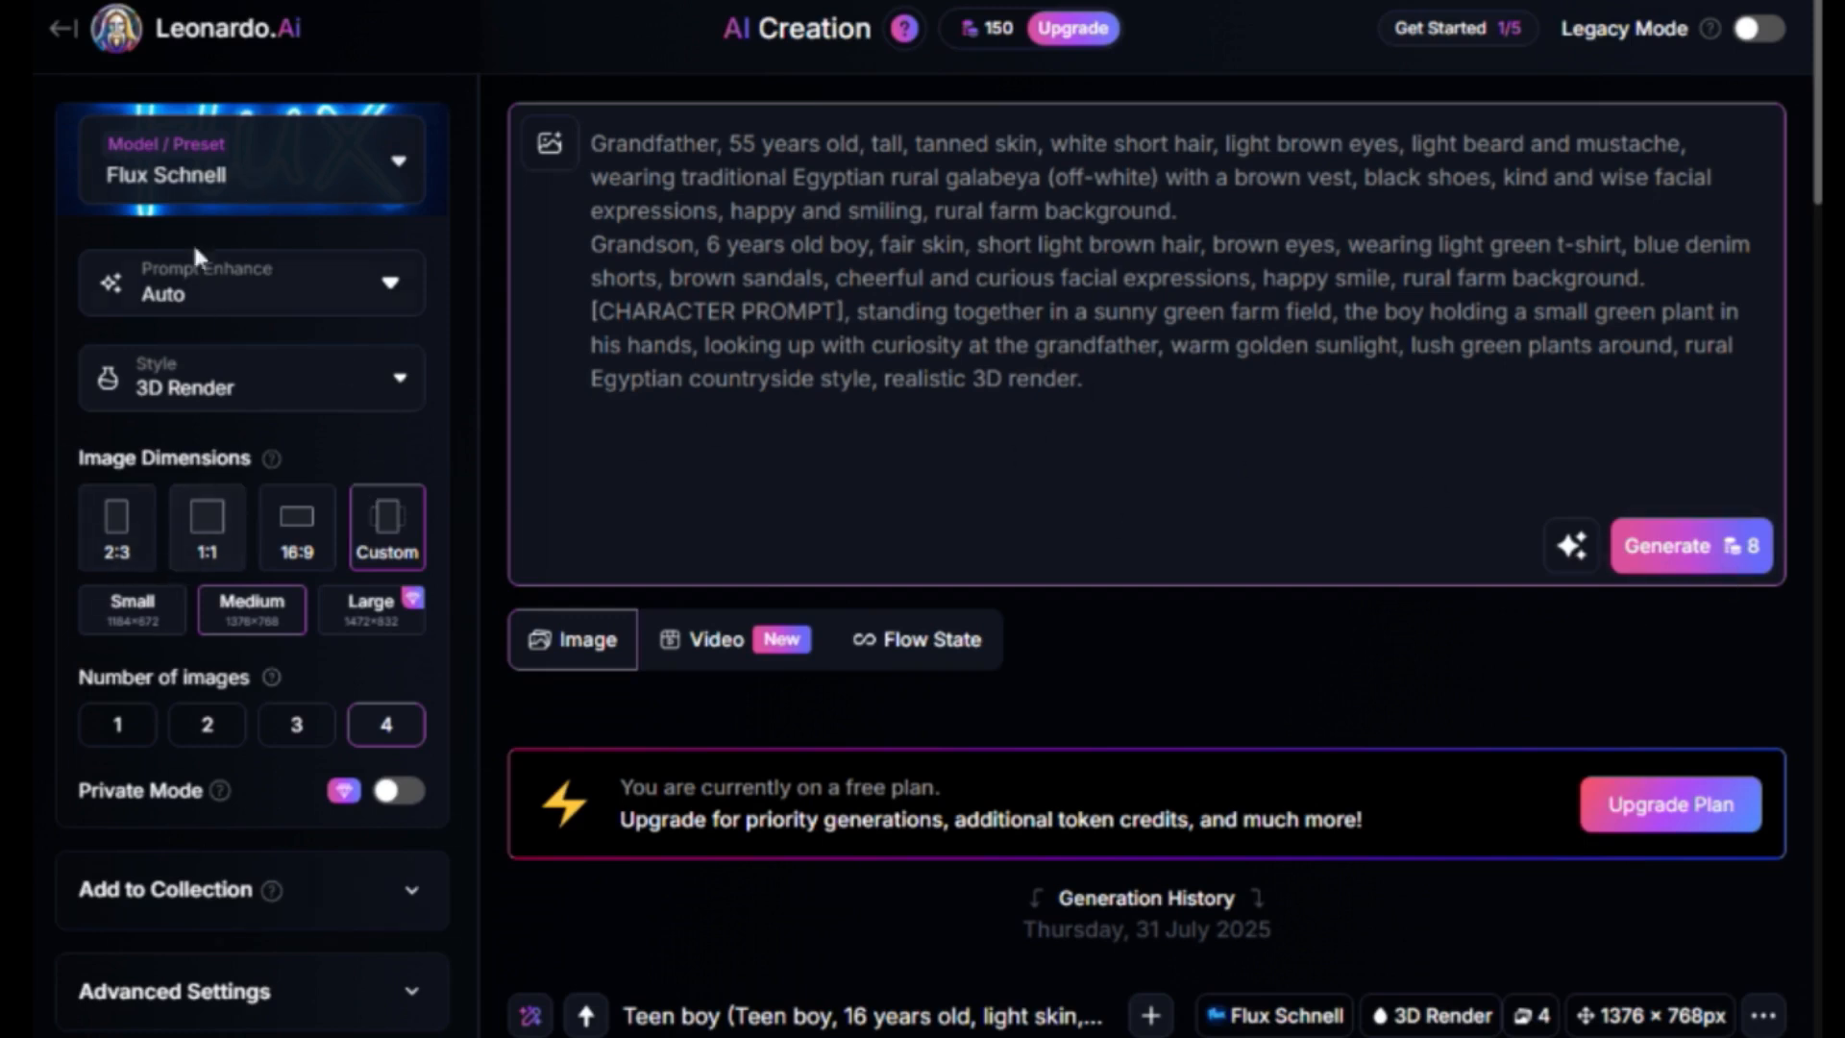
# Try the Lucid Realism, GPT-Image-1, FLUX.1 Kontext and Flux Dev models to compare their generation costs.
pyautogui.click(178, 159)
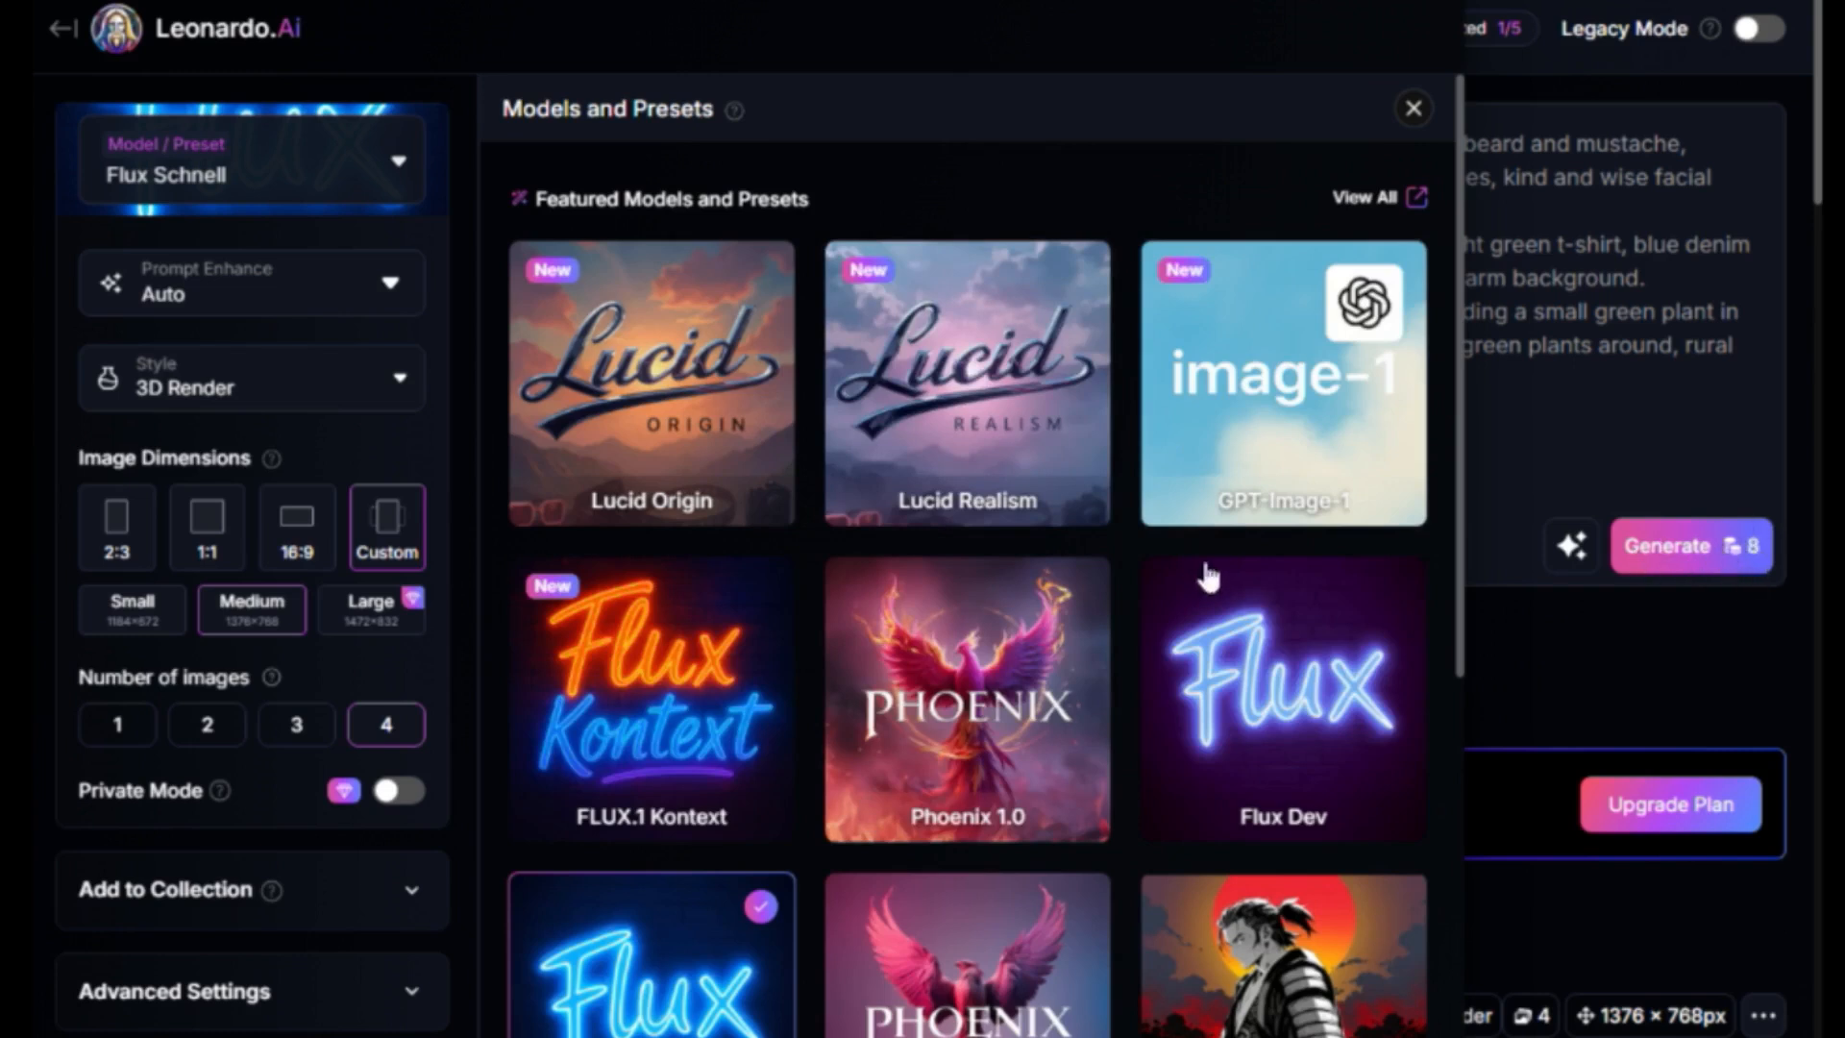
pyautogui.click(952, 382)
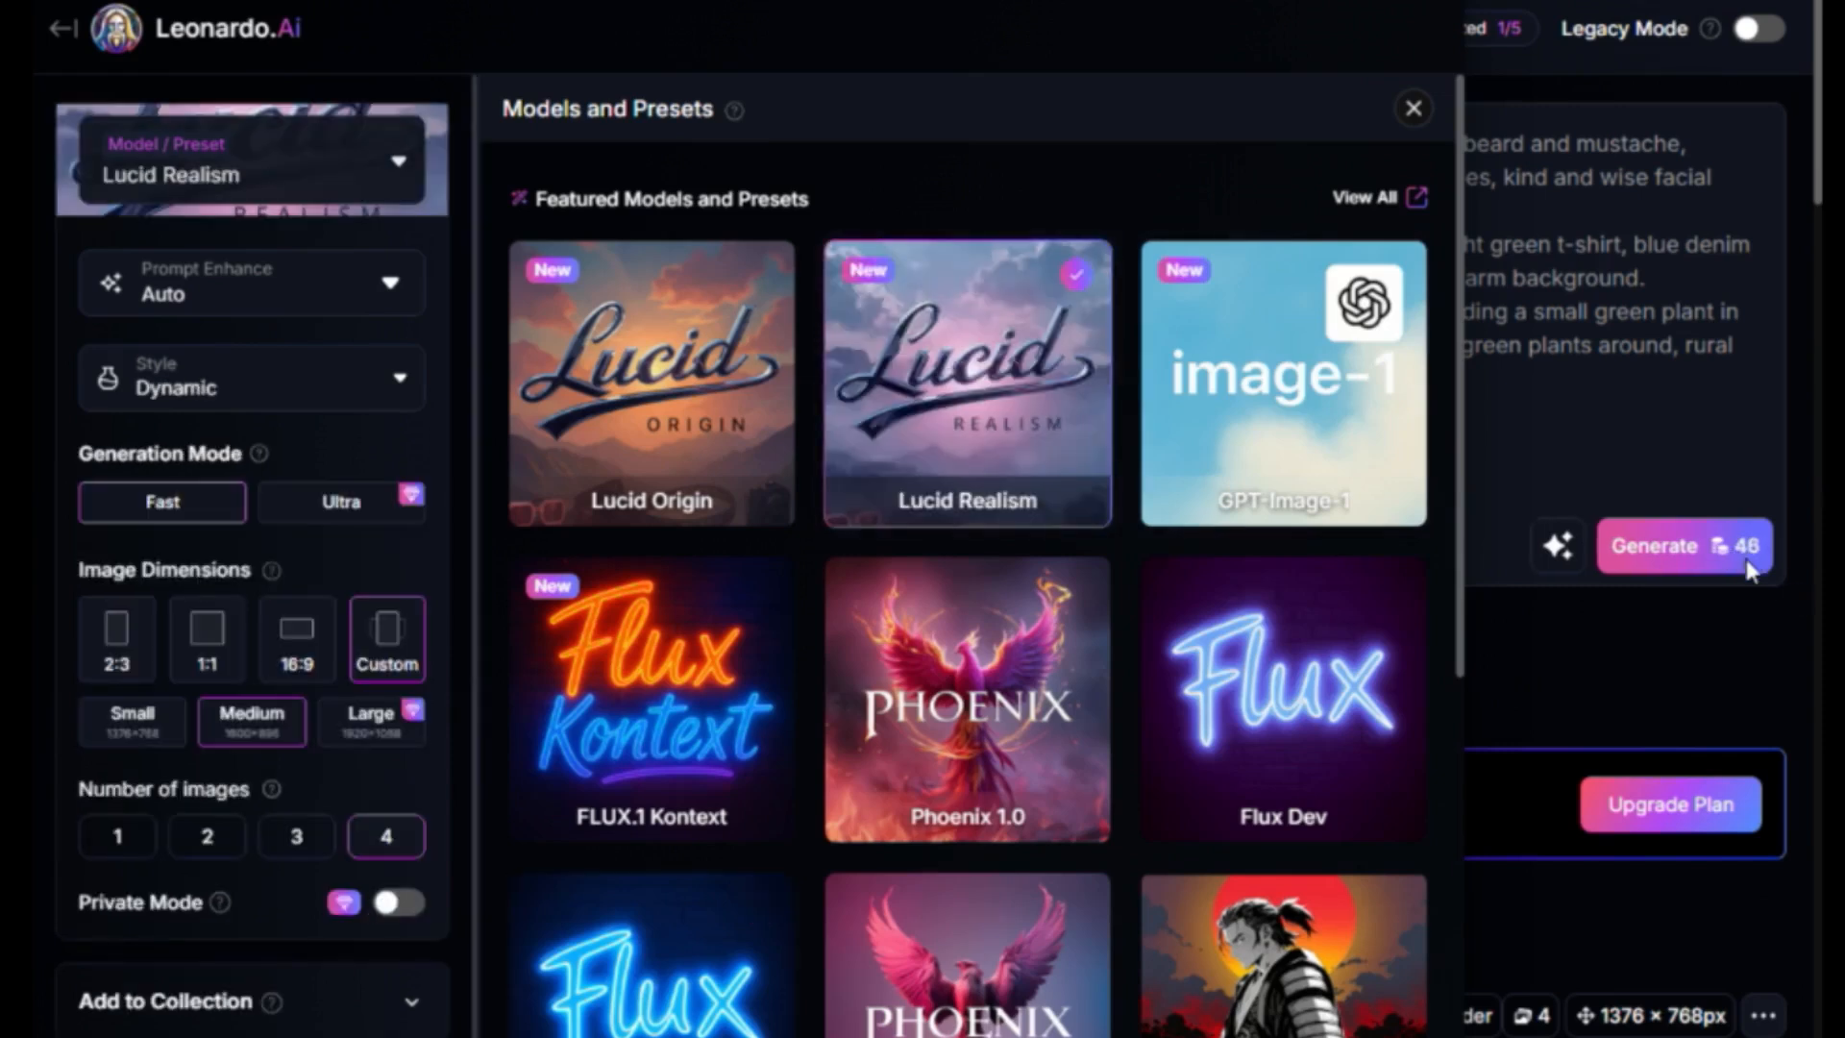
pyautogui.click(1253, 397)
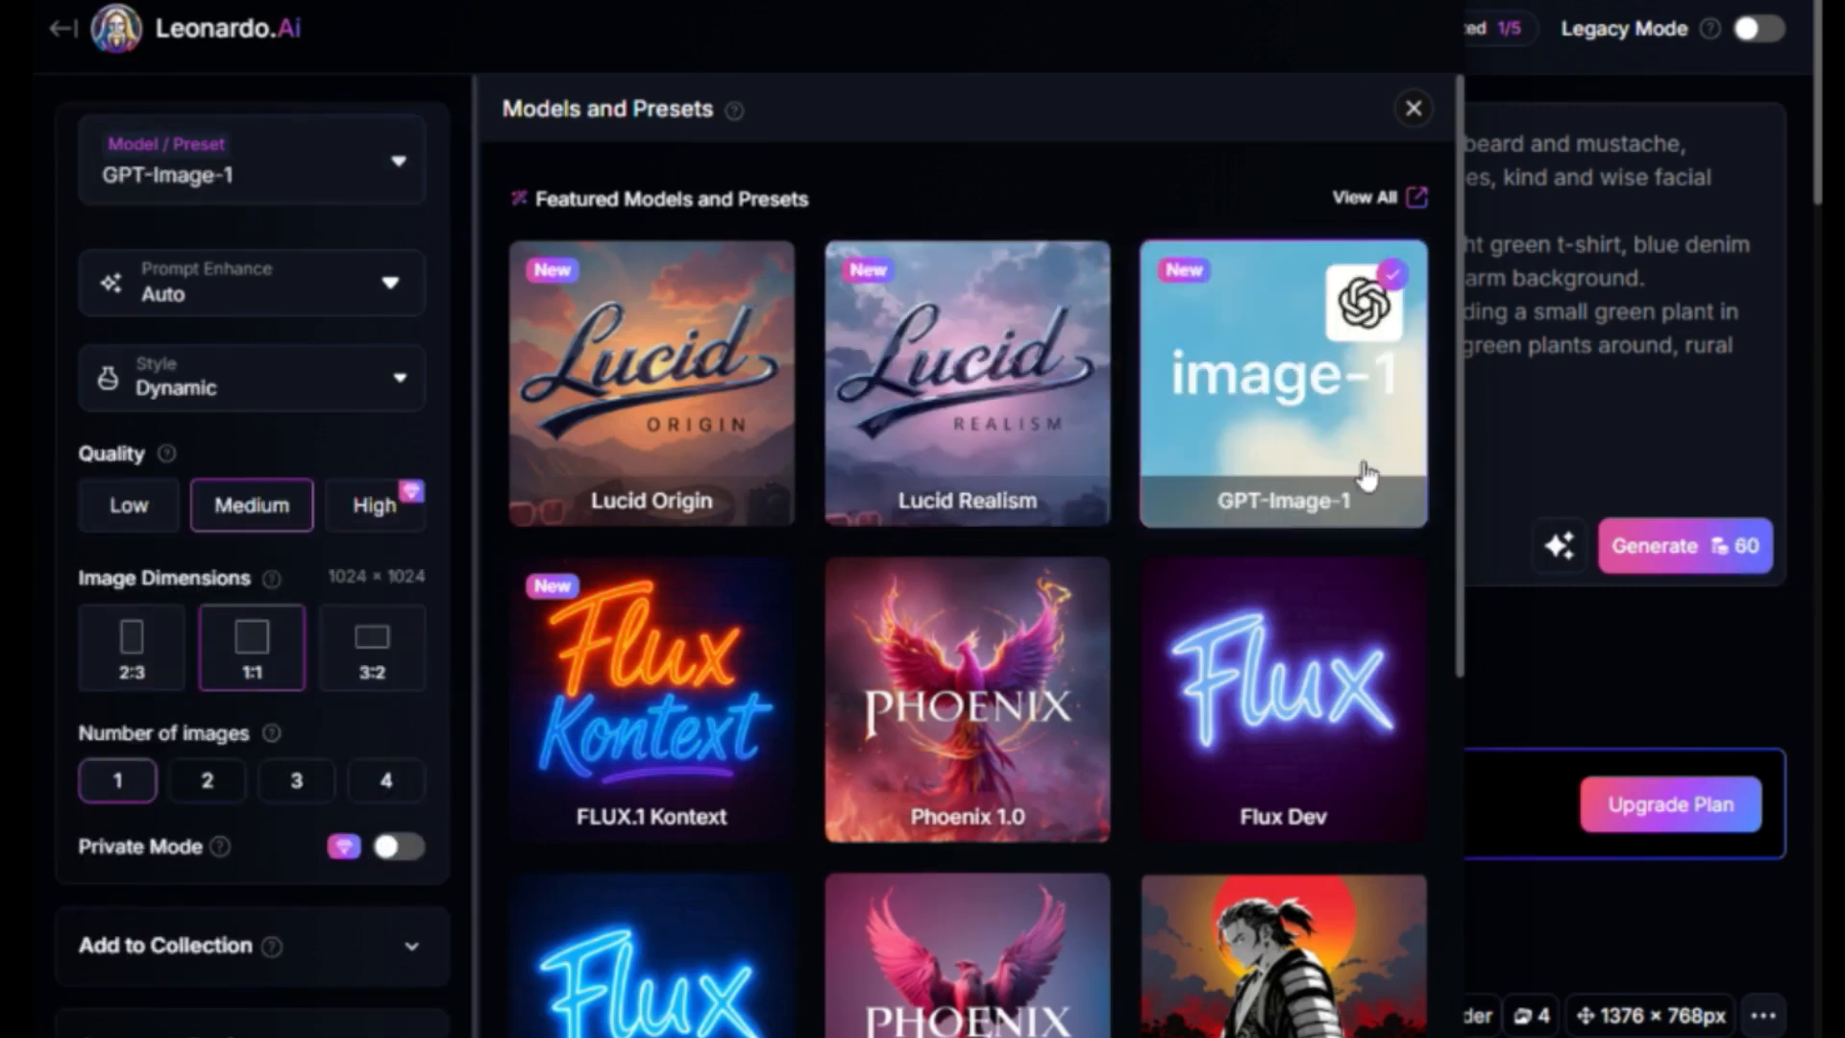
pyautogui.click(713, 694)
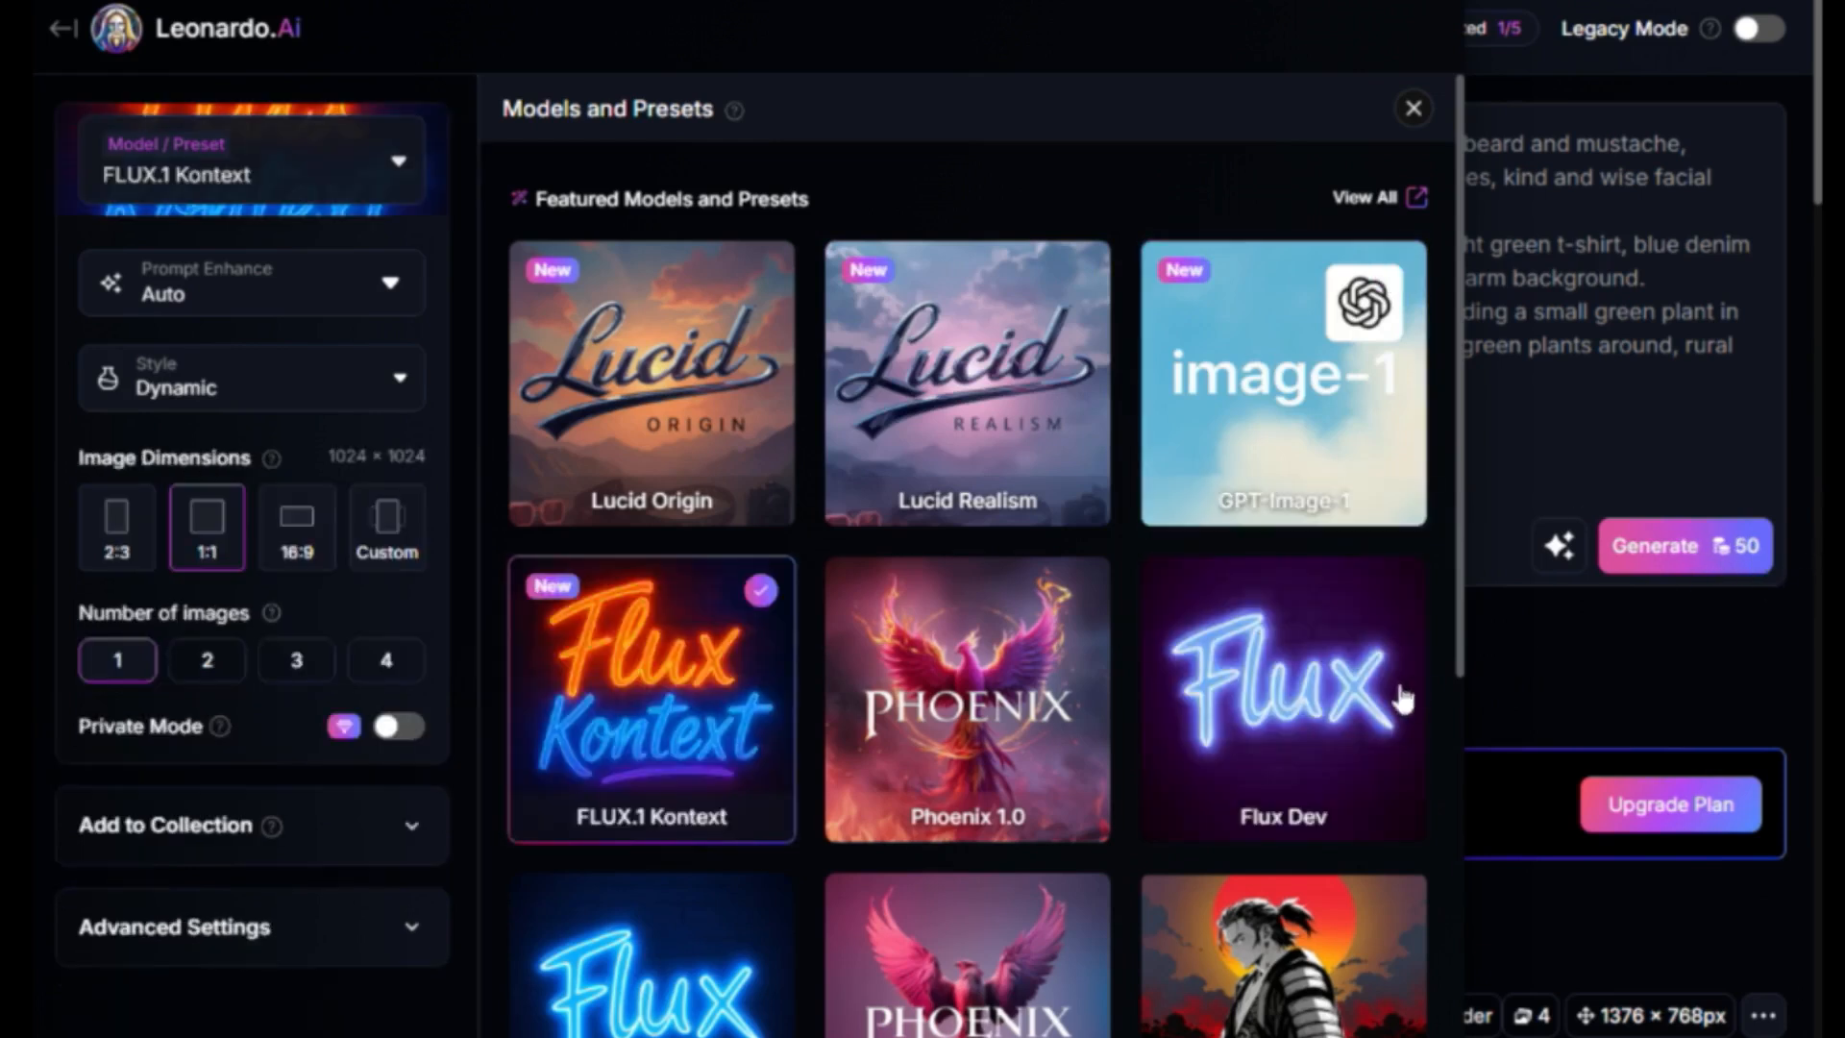
pyautogui.click(1422, 604)
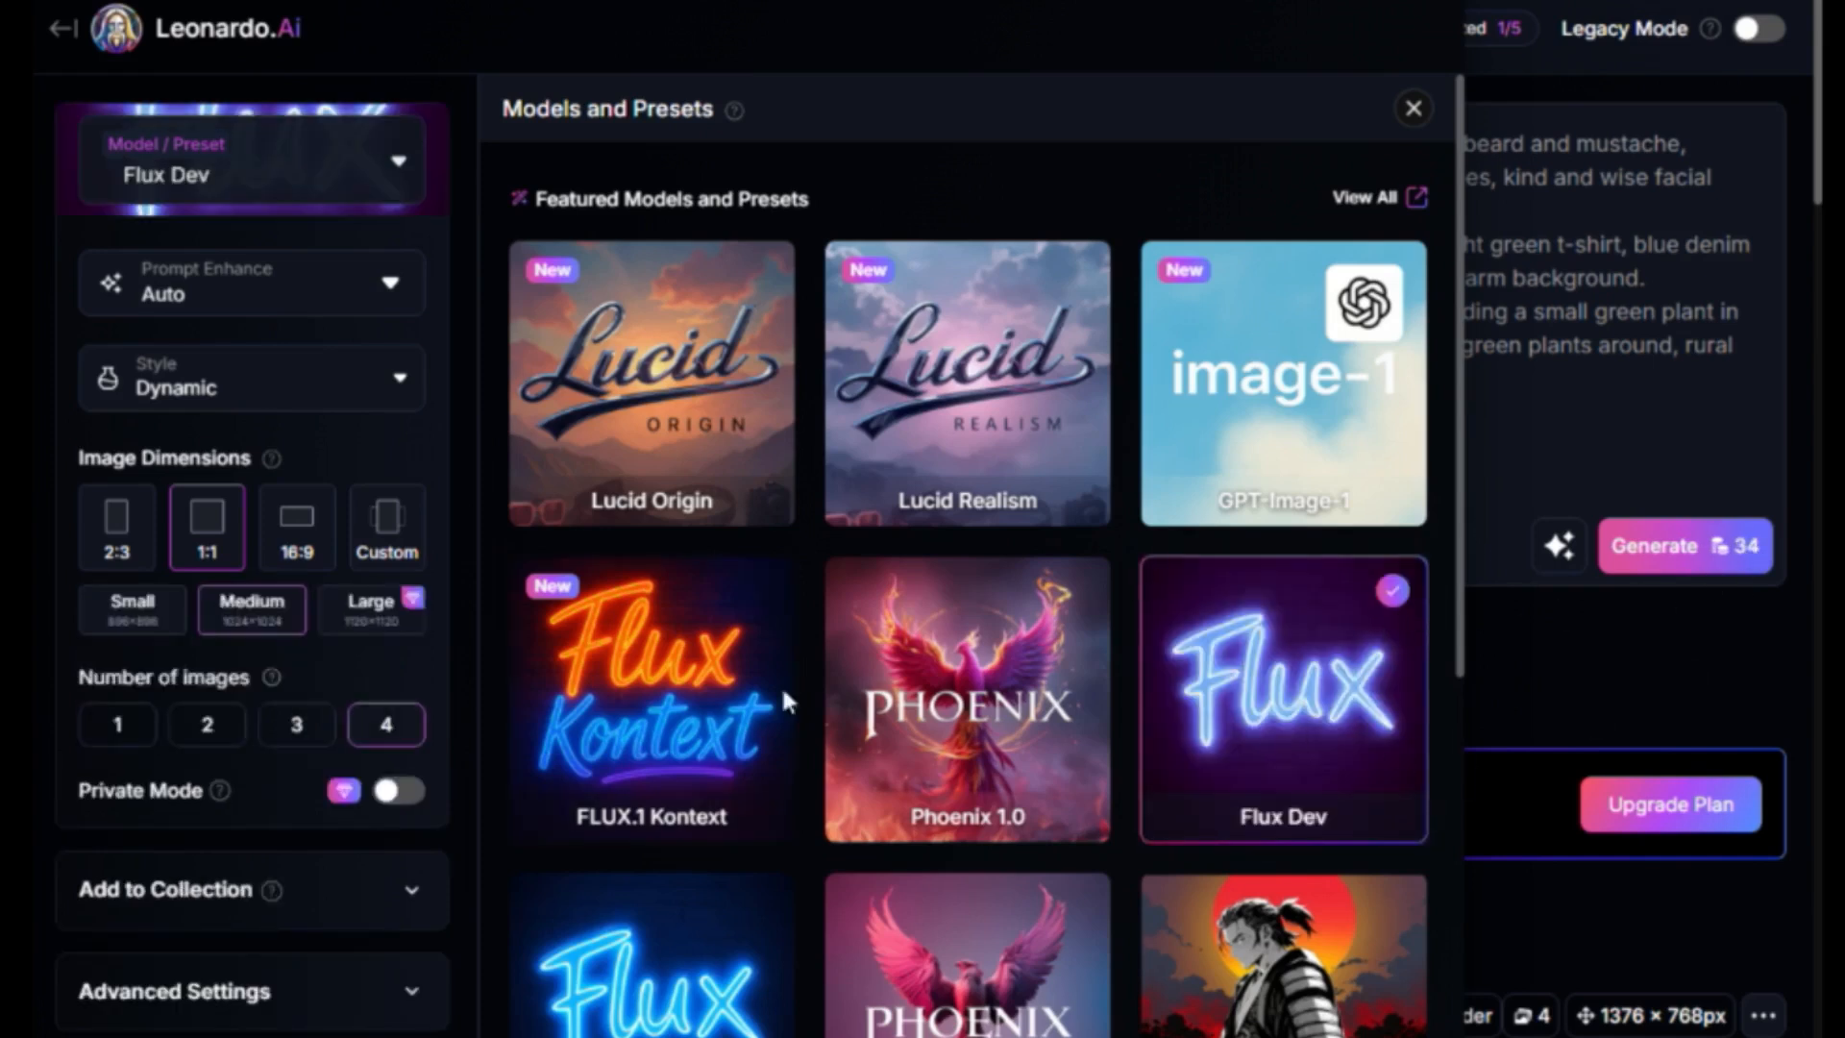
# Choose the Flux Schnell model, look through the remaining presets, and close the model selection.
pyautogui.scroll(-3, 784, 697)
pyautogui.click(632, 770)
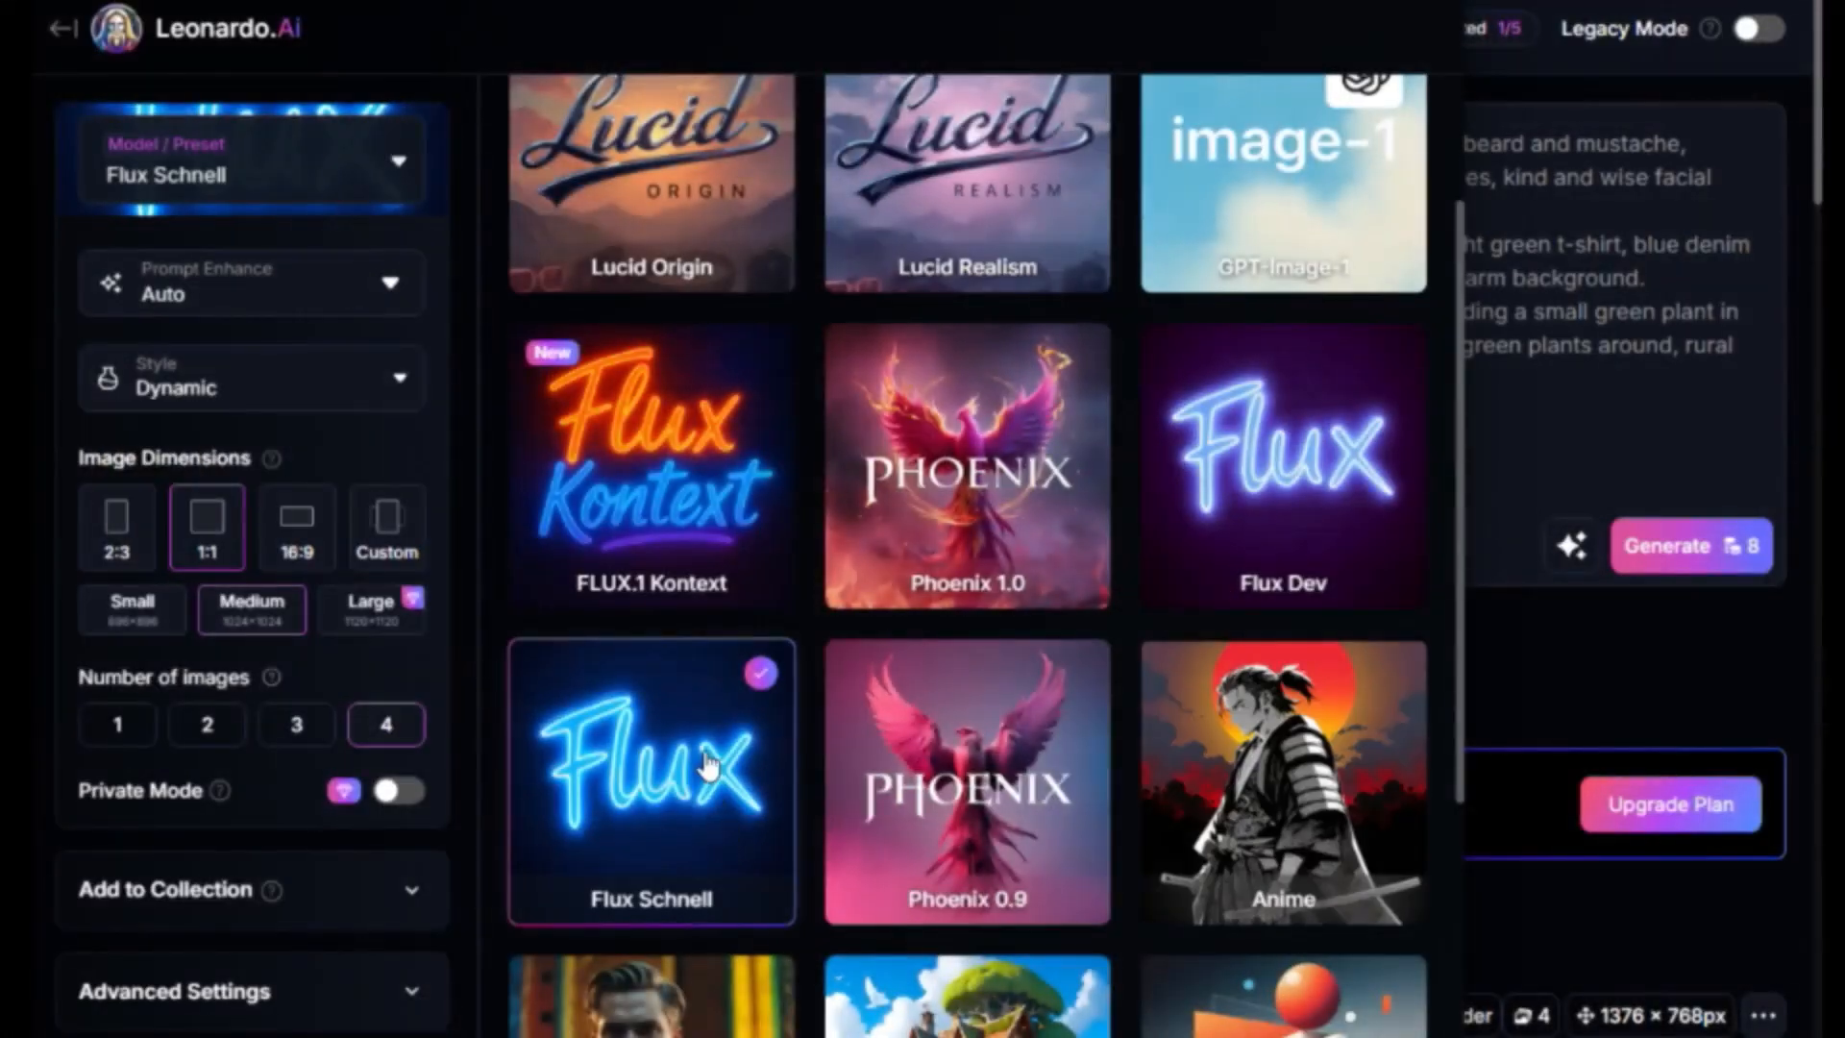
pyautogui.moveTo(1102, 869)
pyautogui.scroll(-6, 1102, 870)
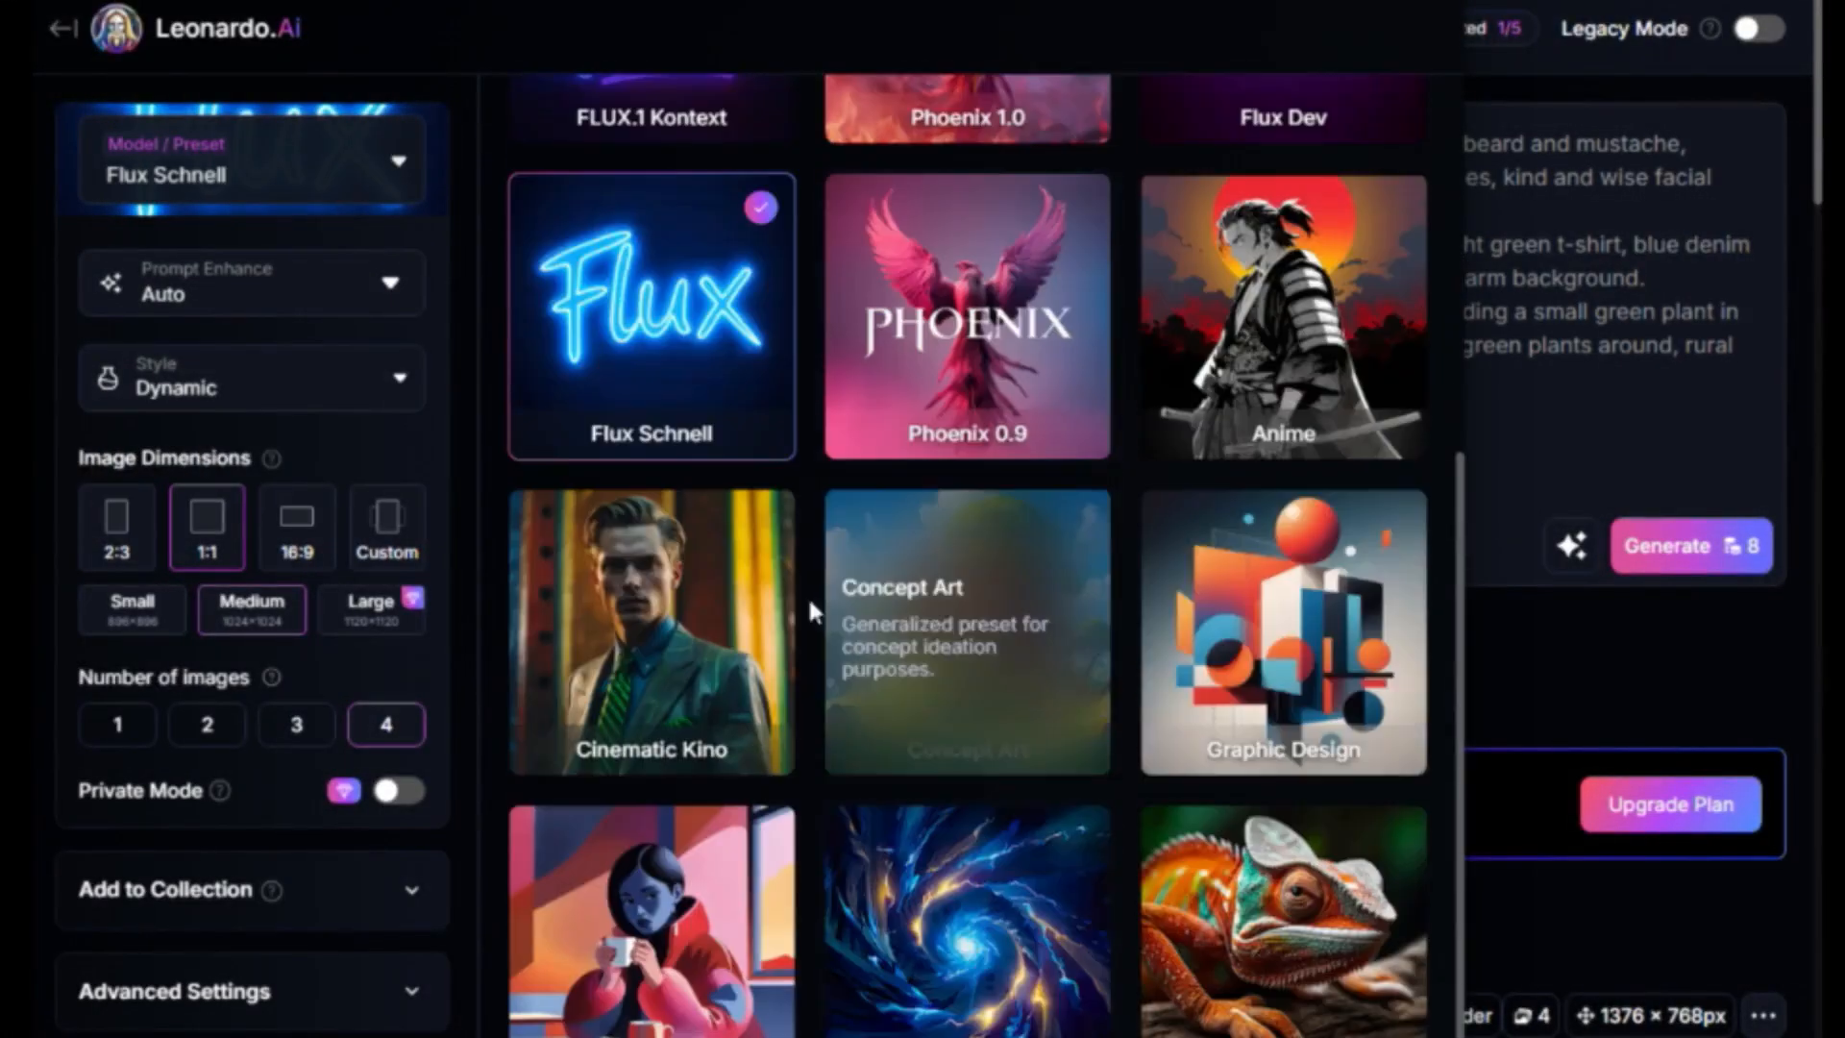
pyautogui.scroll(-3, 1166, 897)
pyautogui.scroll(5, 1166, 890)
pyautogui.scroll(6, 1149, 696)
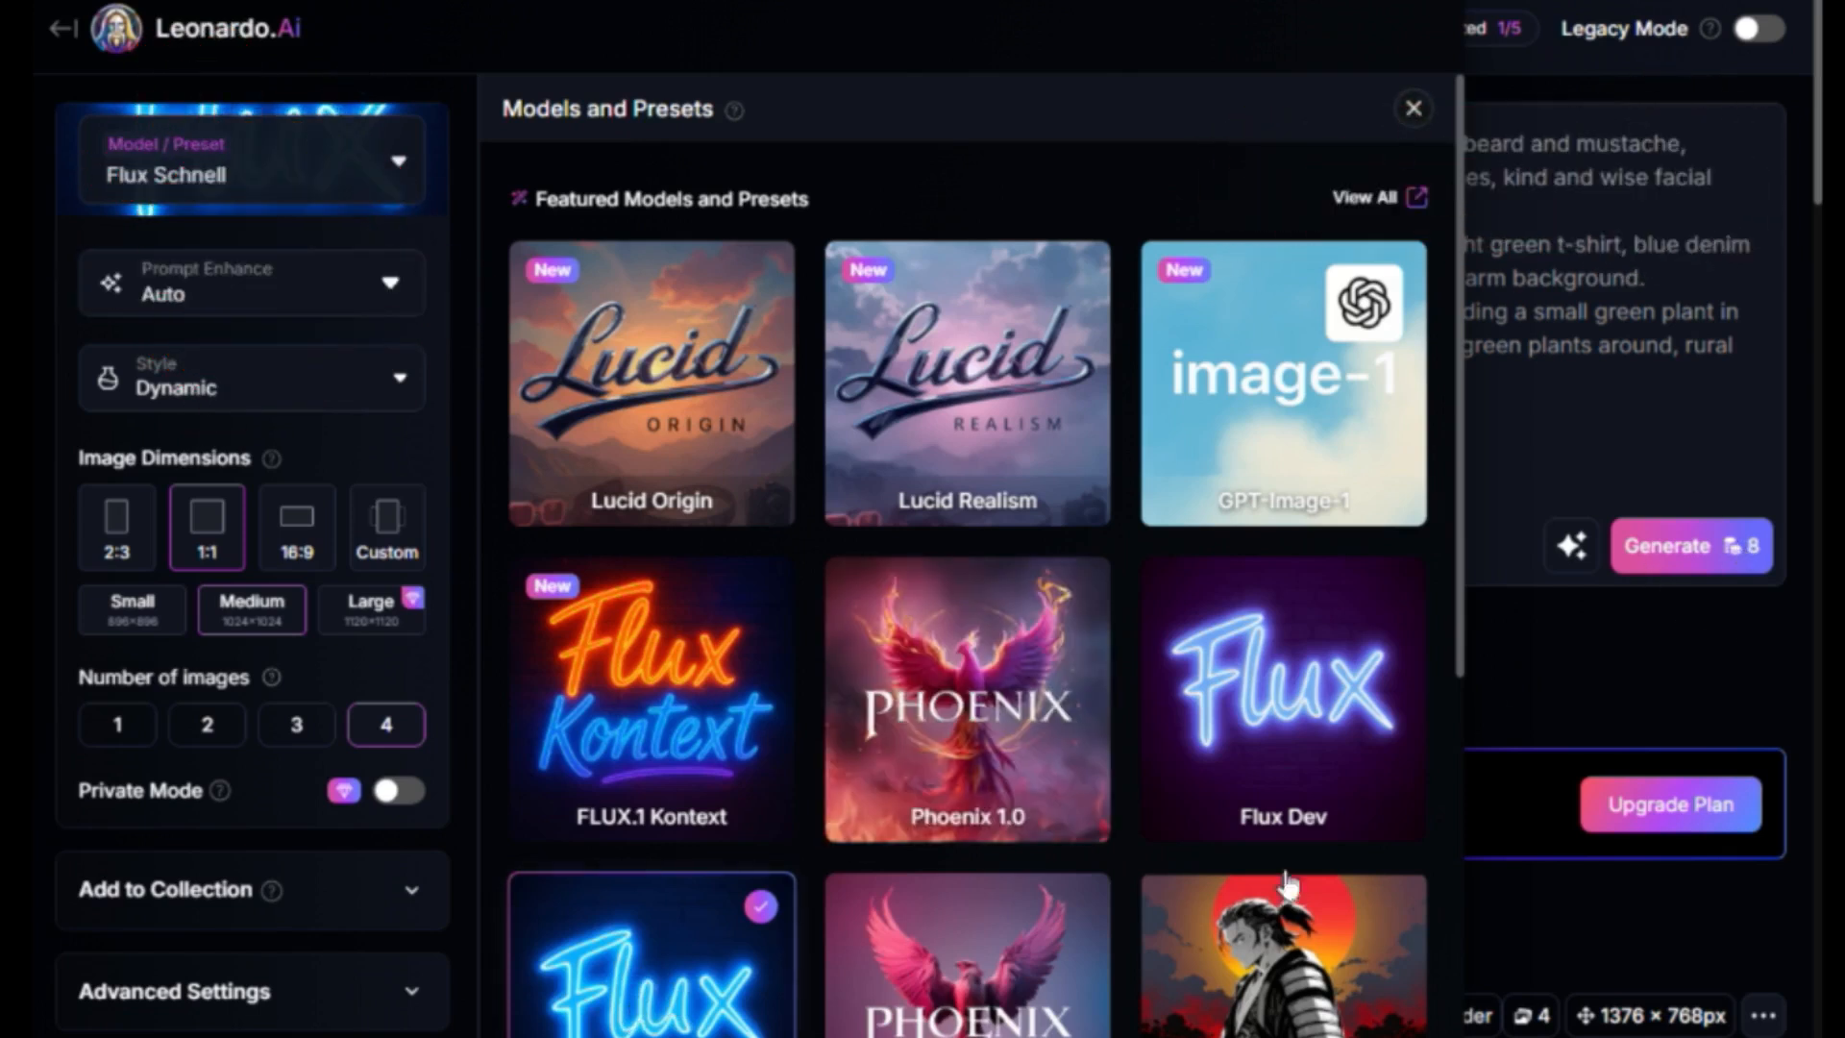
pyautogui.click(1414, 109)
# Review the Prompt Enhance options, keeping Auto, and set the image style to 3D Render.
pyautogui.click(313, 300)
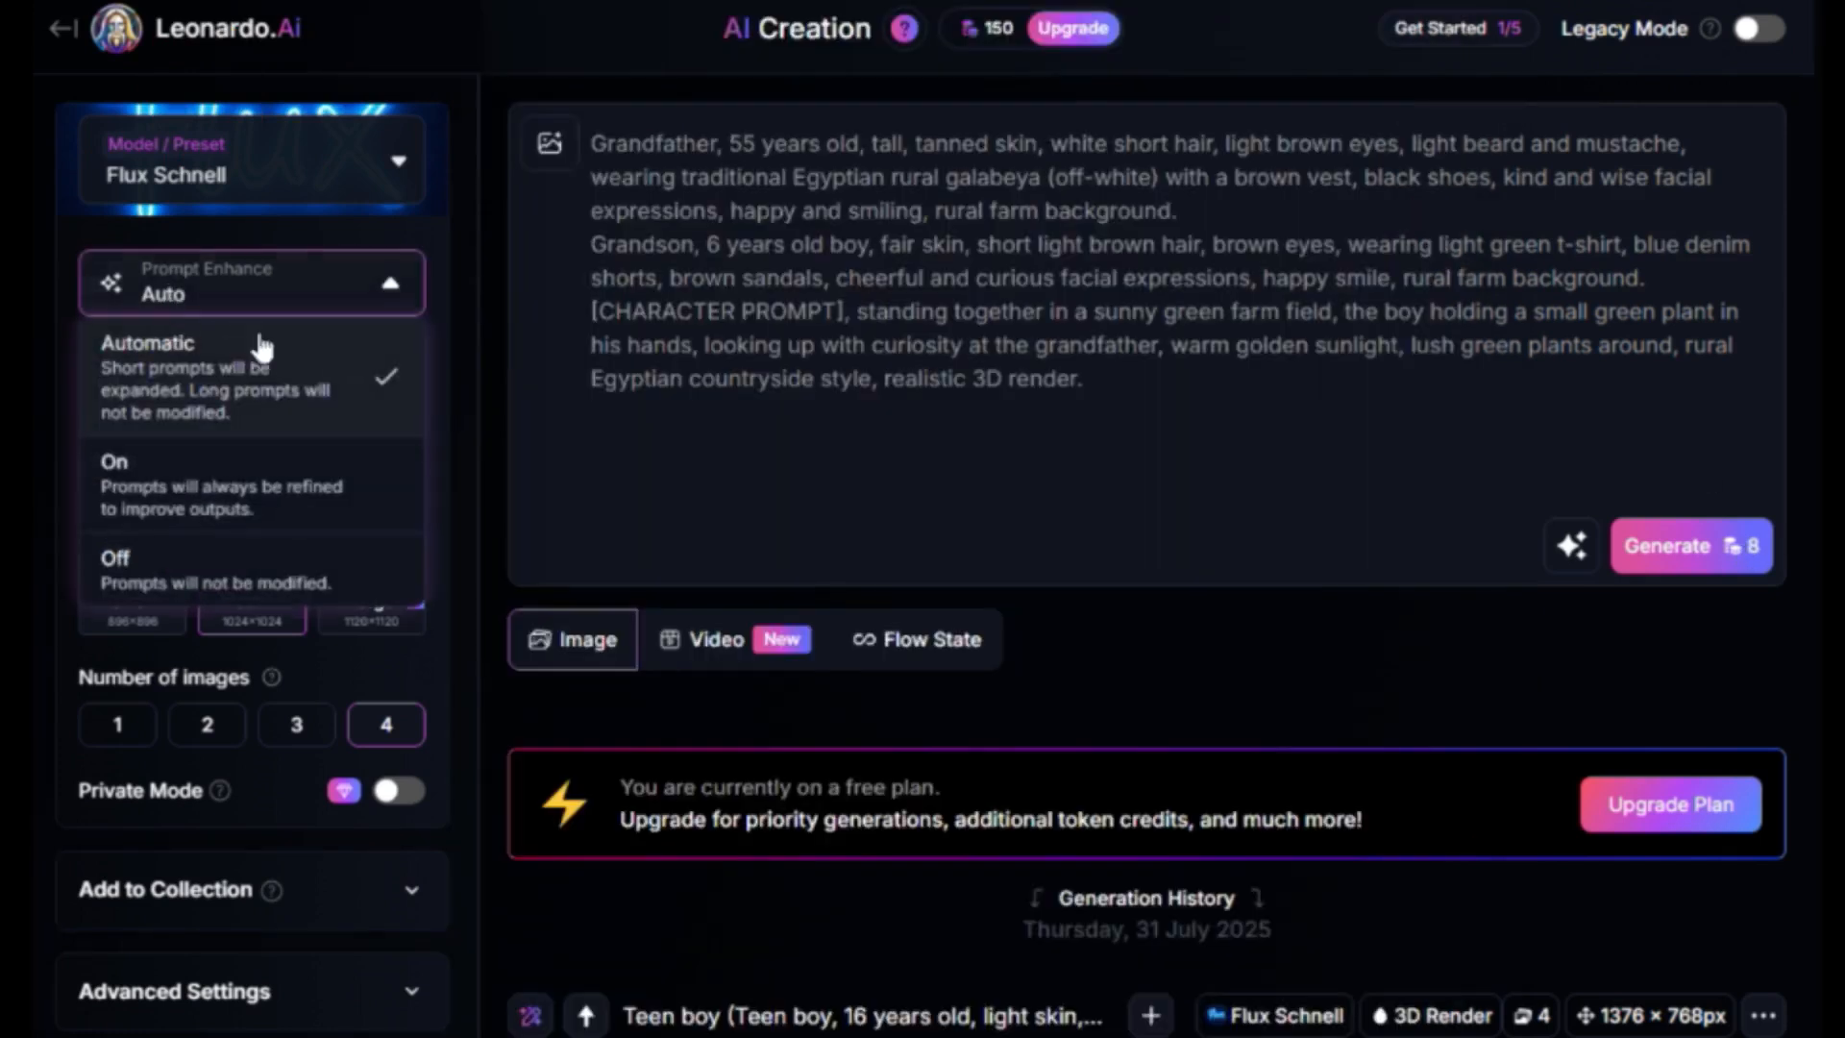
pyautogui.click(288, 289)
pyautogui.click(206, 373)
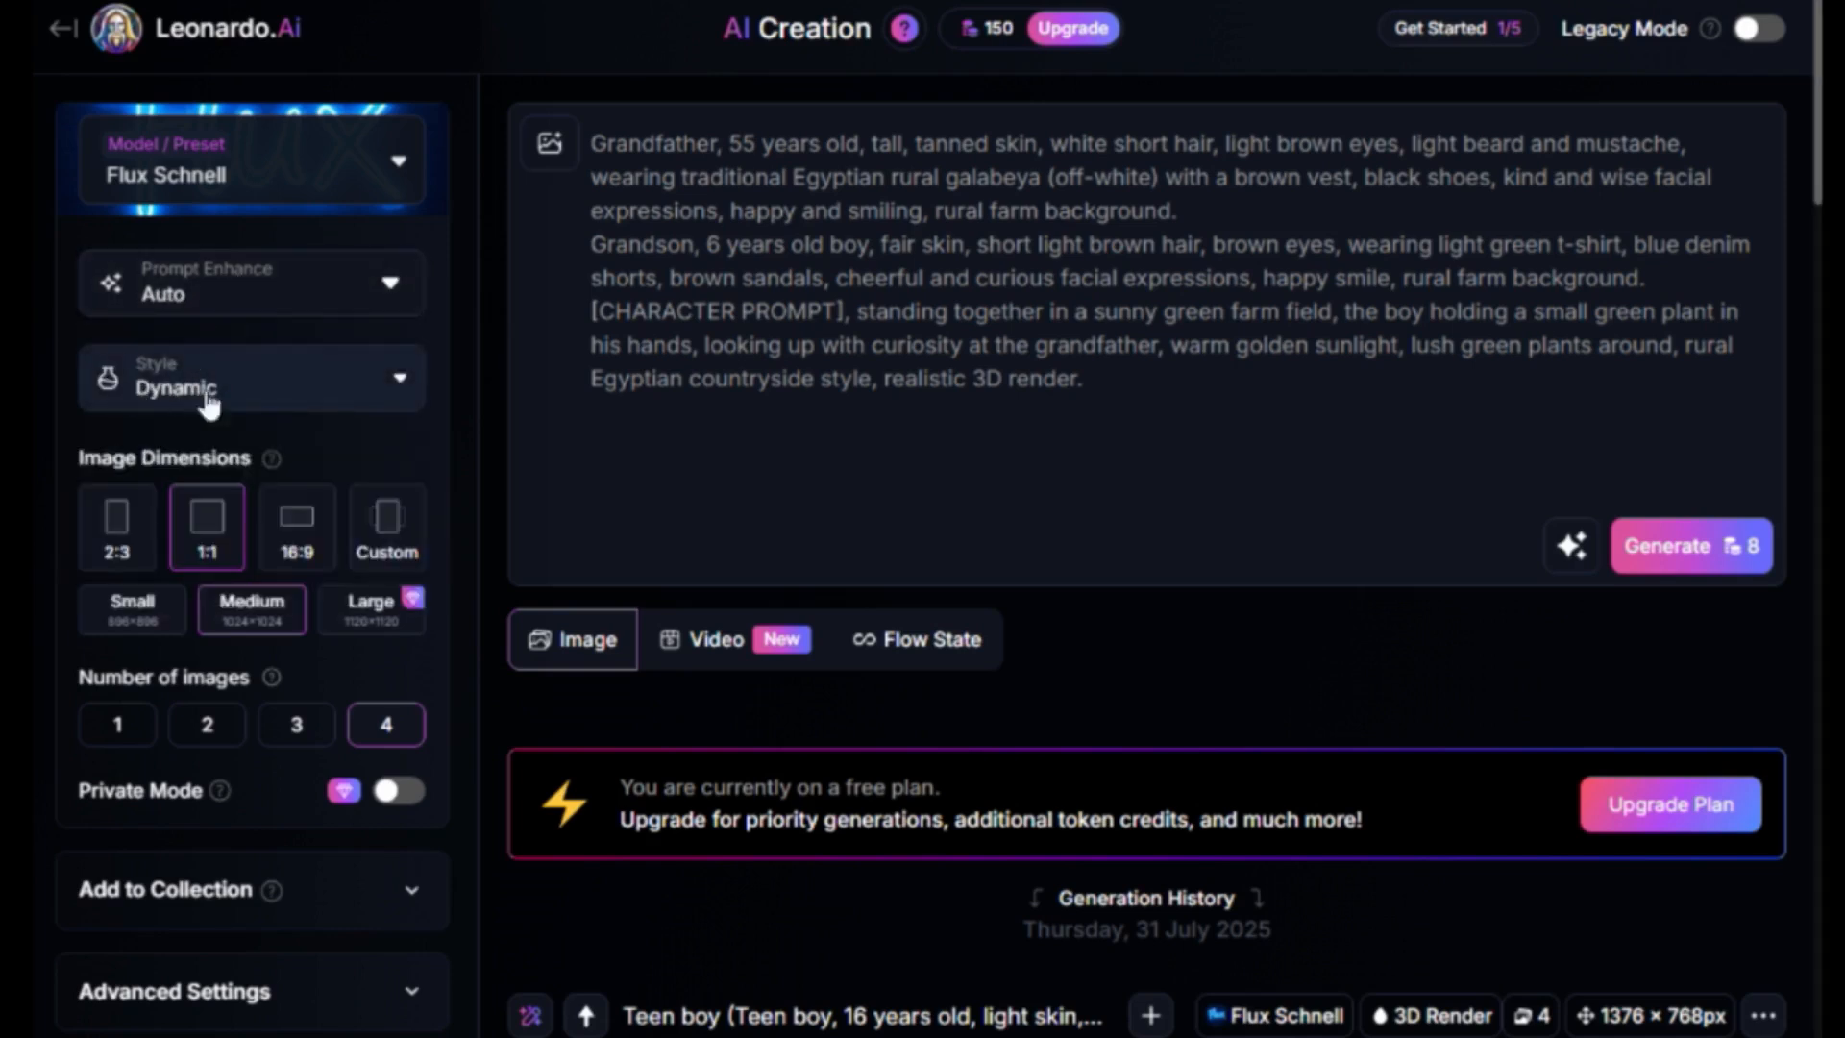
pyautogui.click(269, 382)
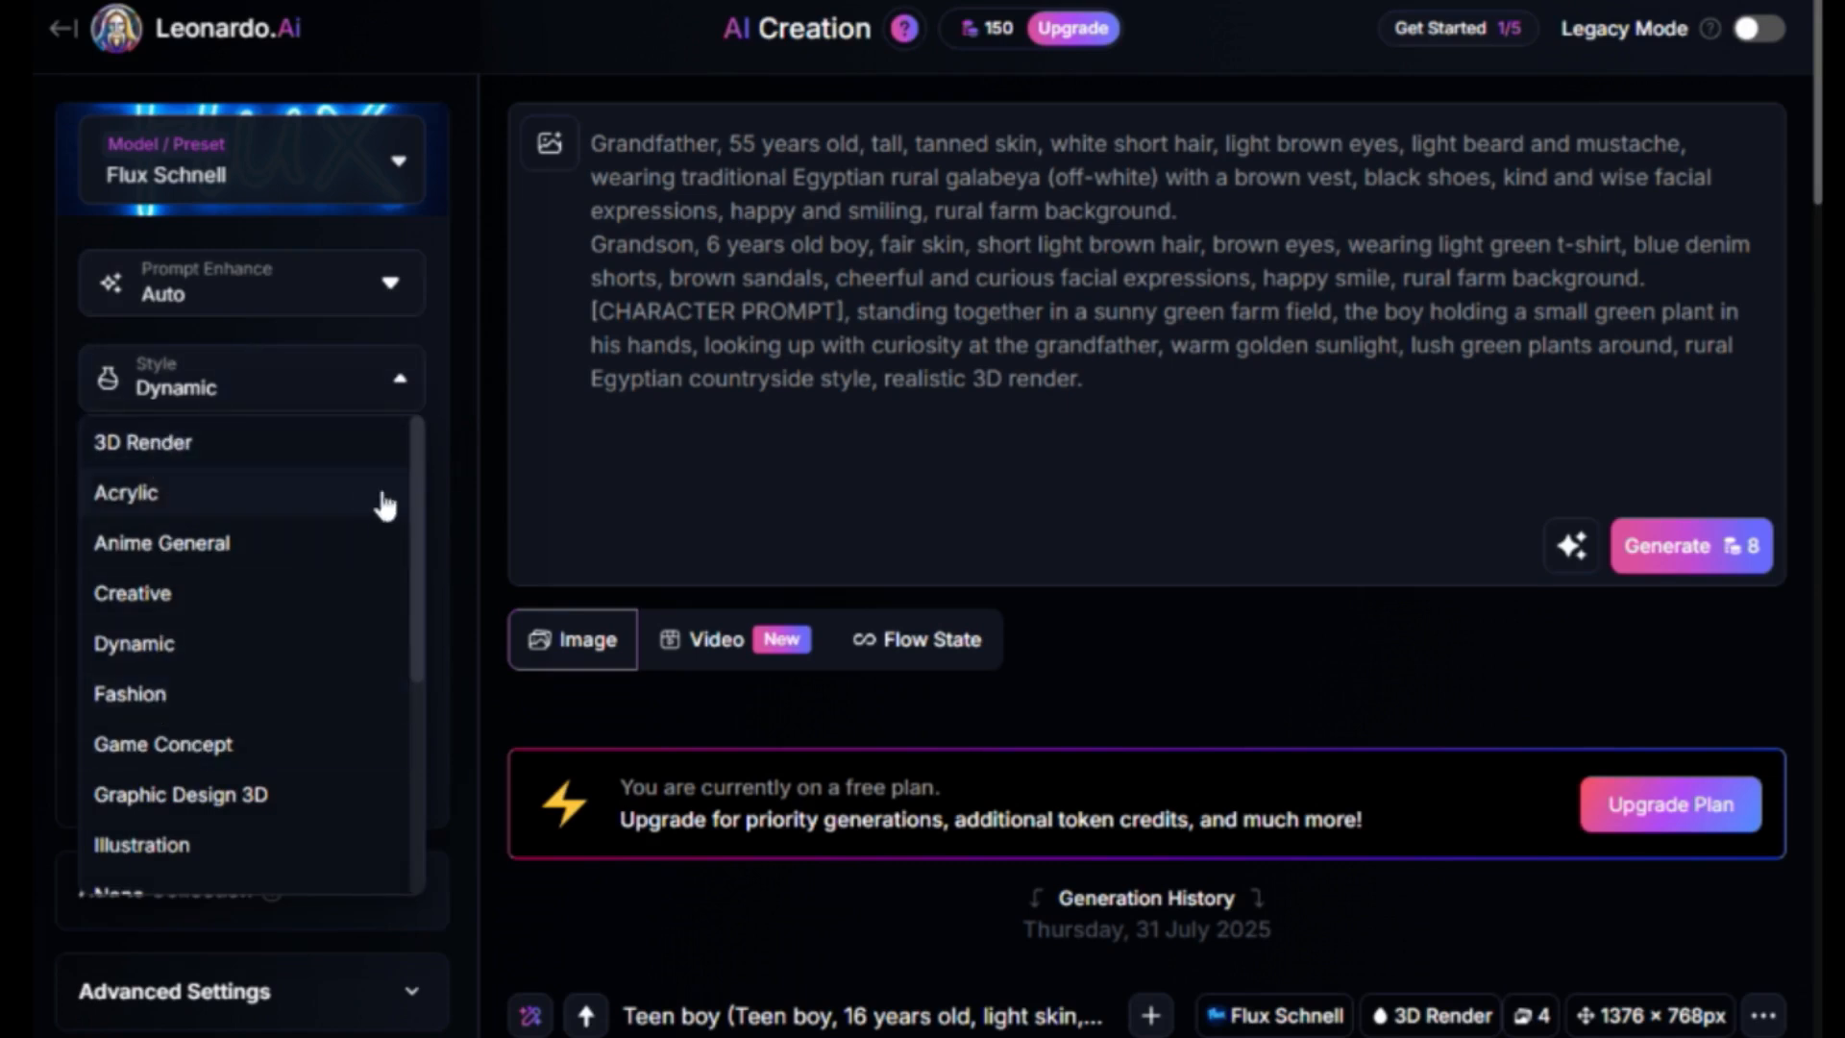
pyautogui.moveTo(416, 485); pyautogui.dragTo(428, 392)
pyautogui.click(170, 458)
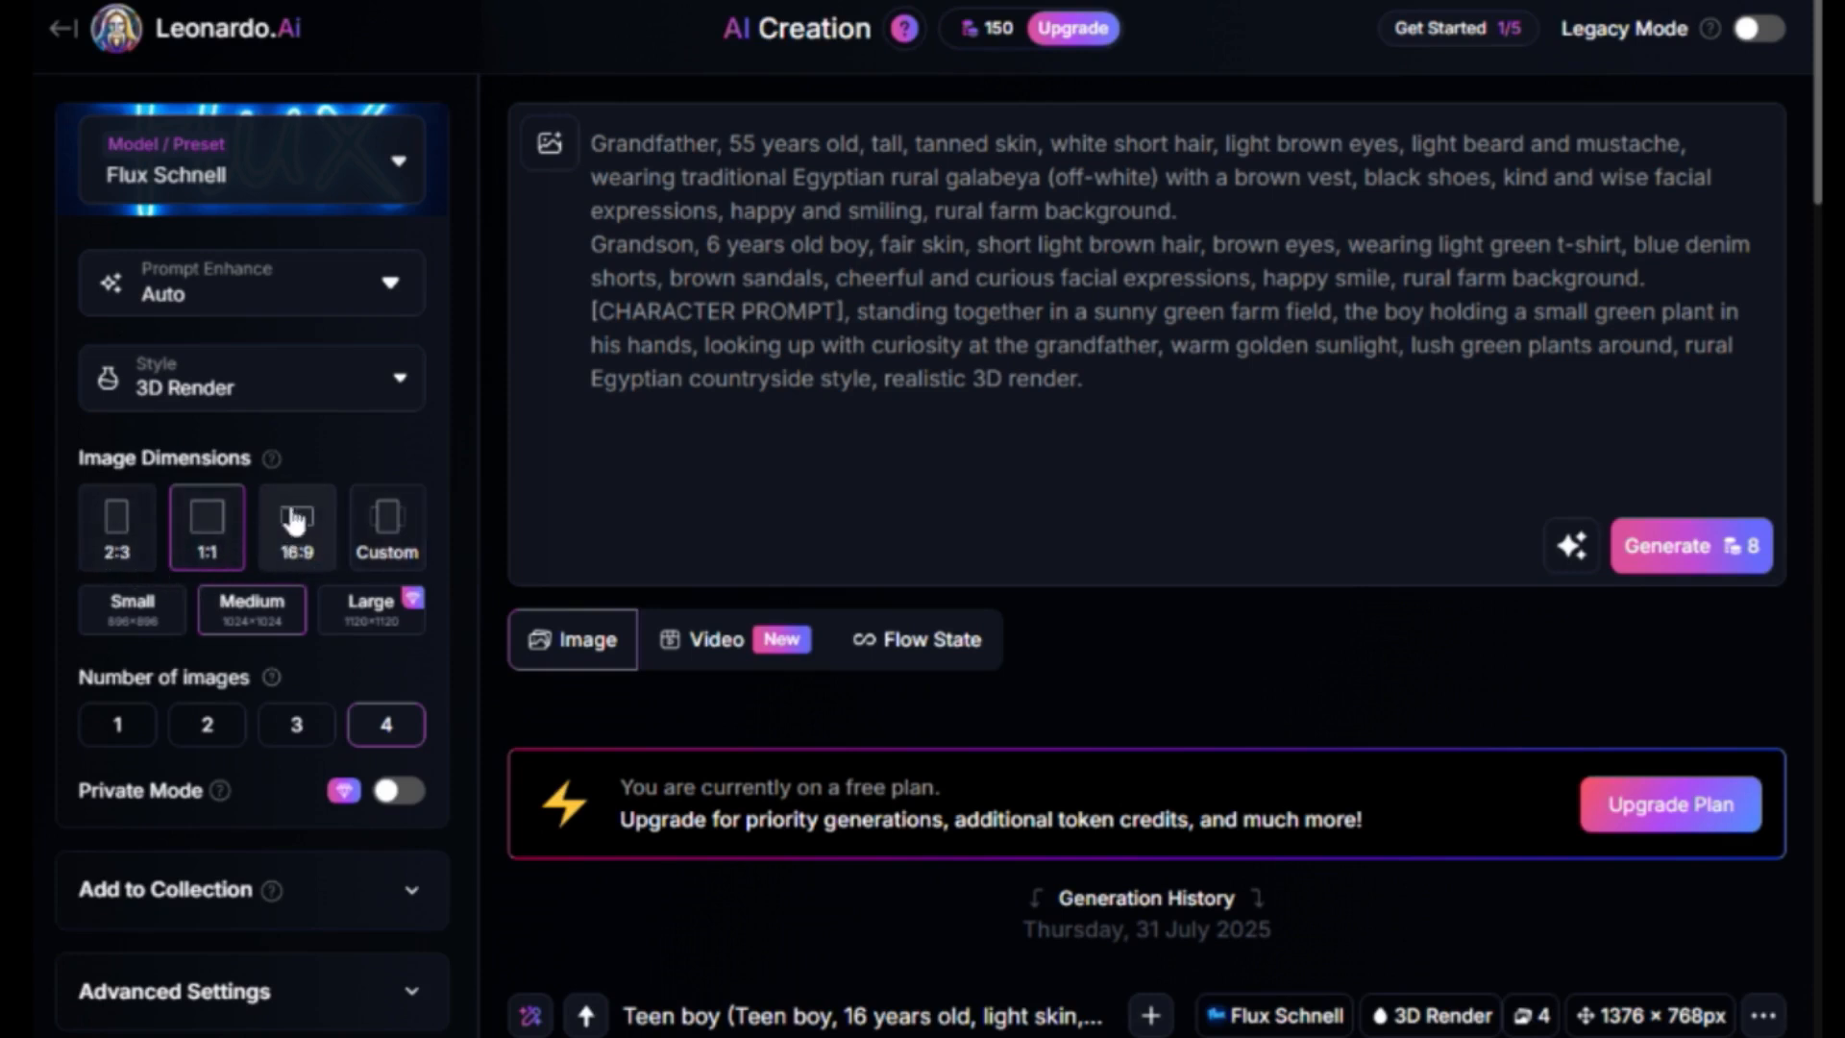
# Set custom image dimensions with the TikTok (9:16) preset and generate the Scene 1 images.
pyautogui.click(388, 523)
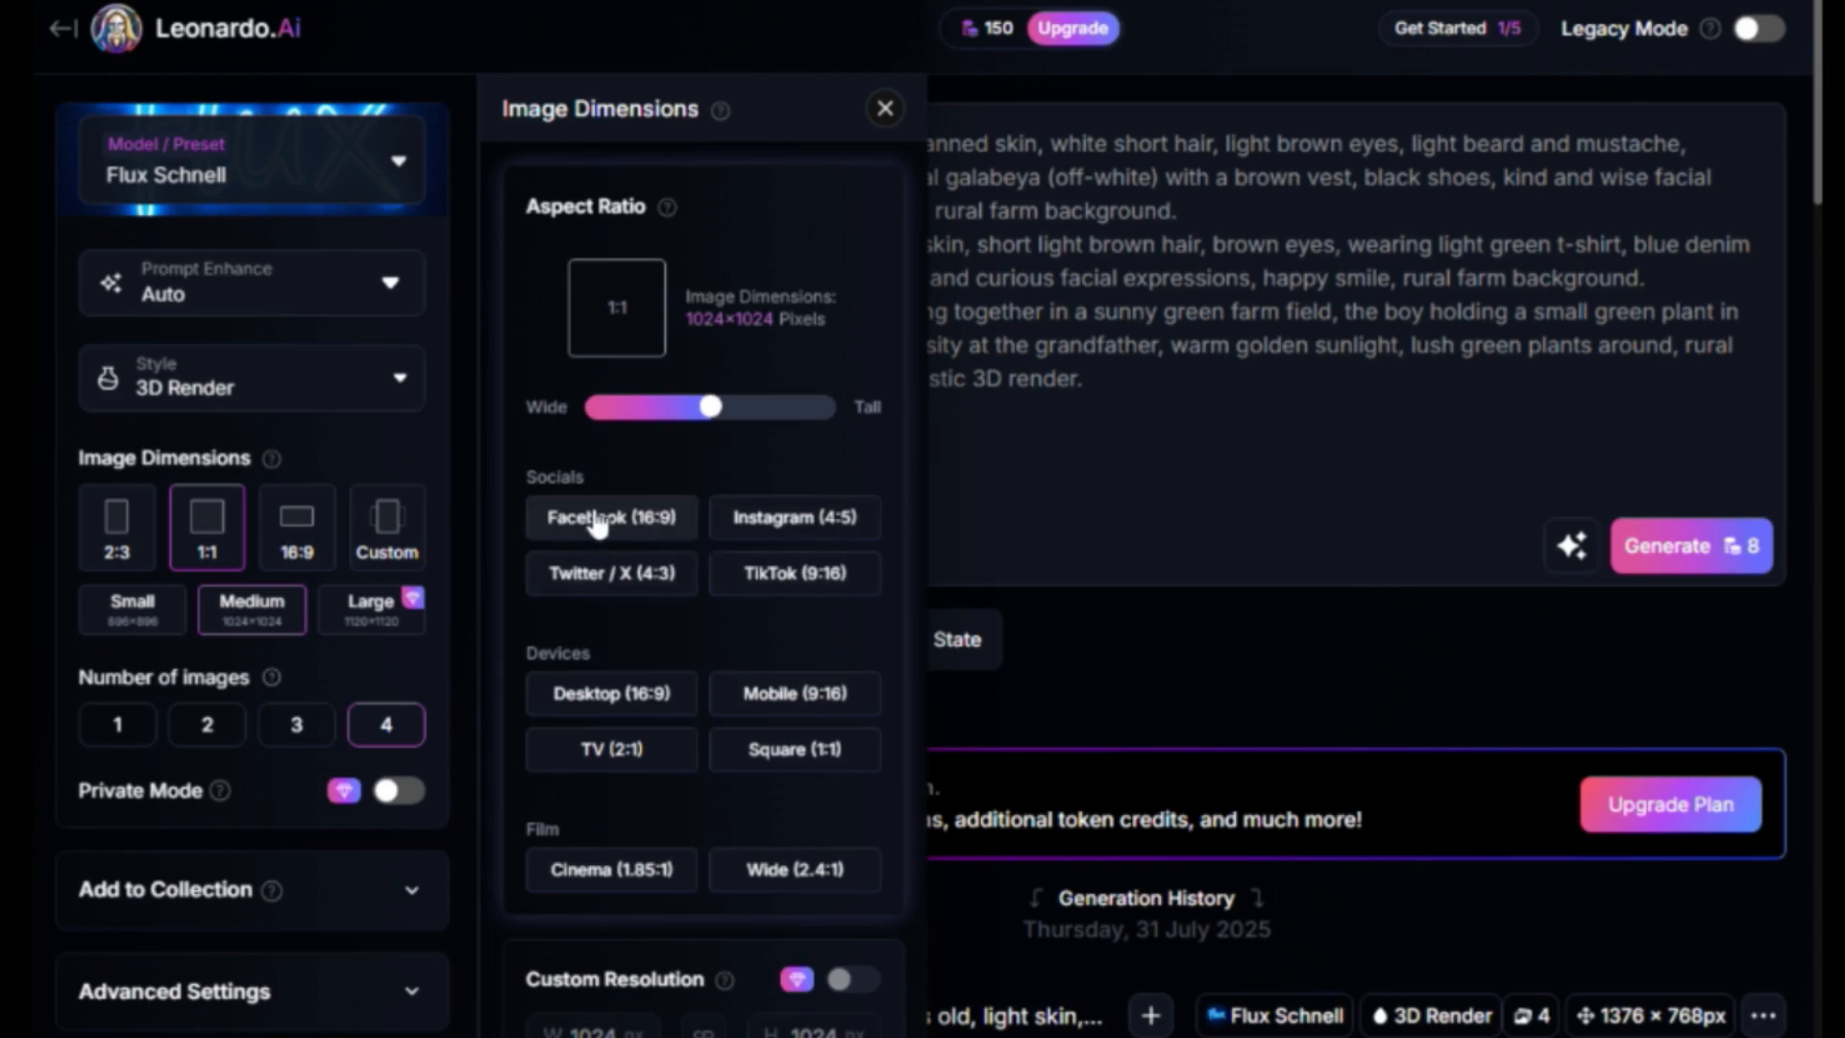
pyautogui.click(811, 590)
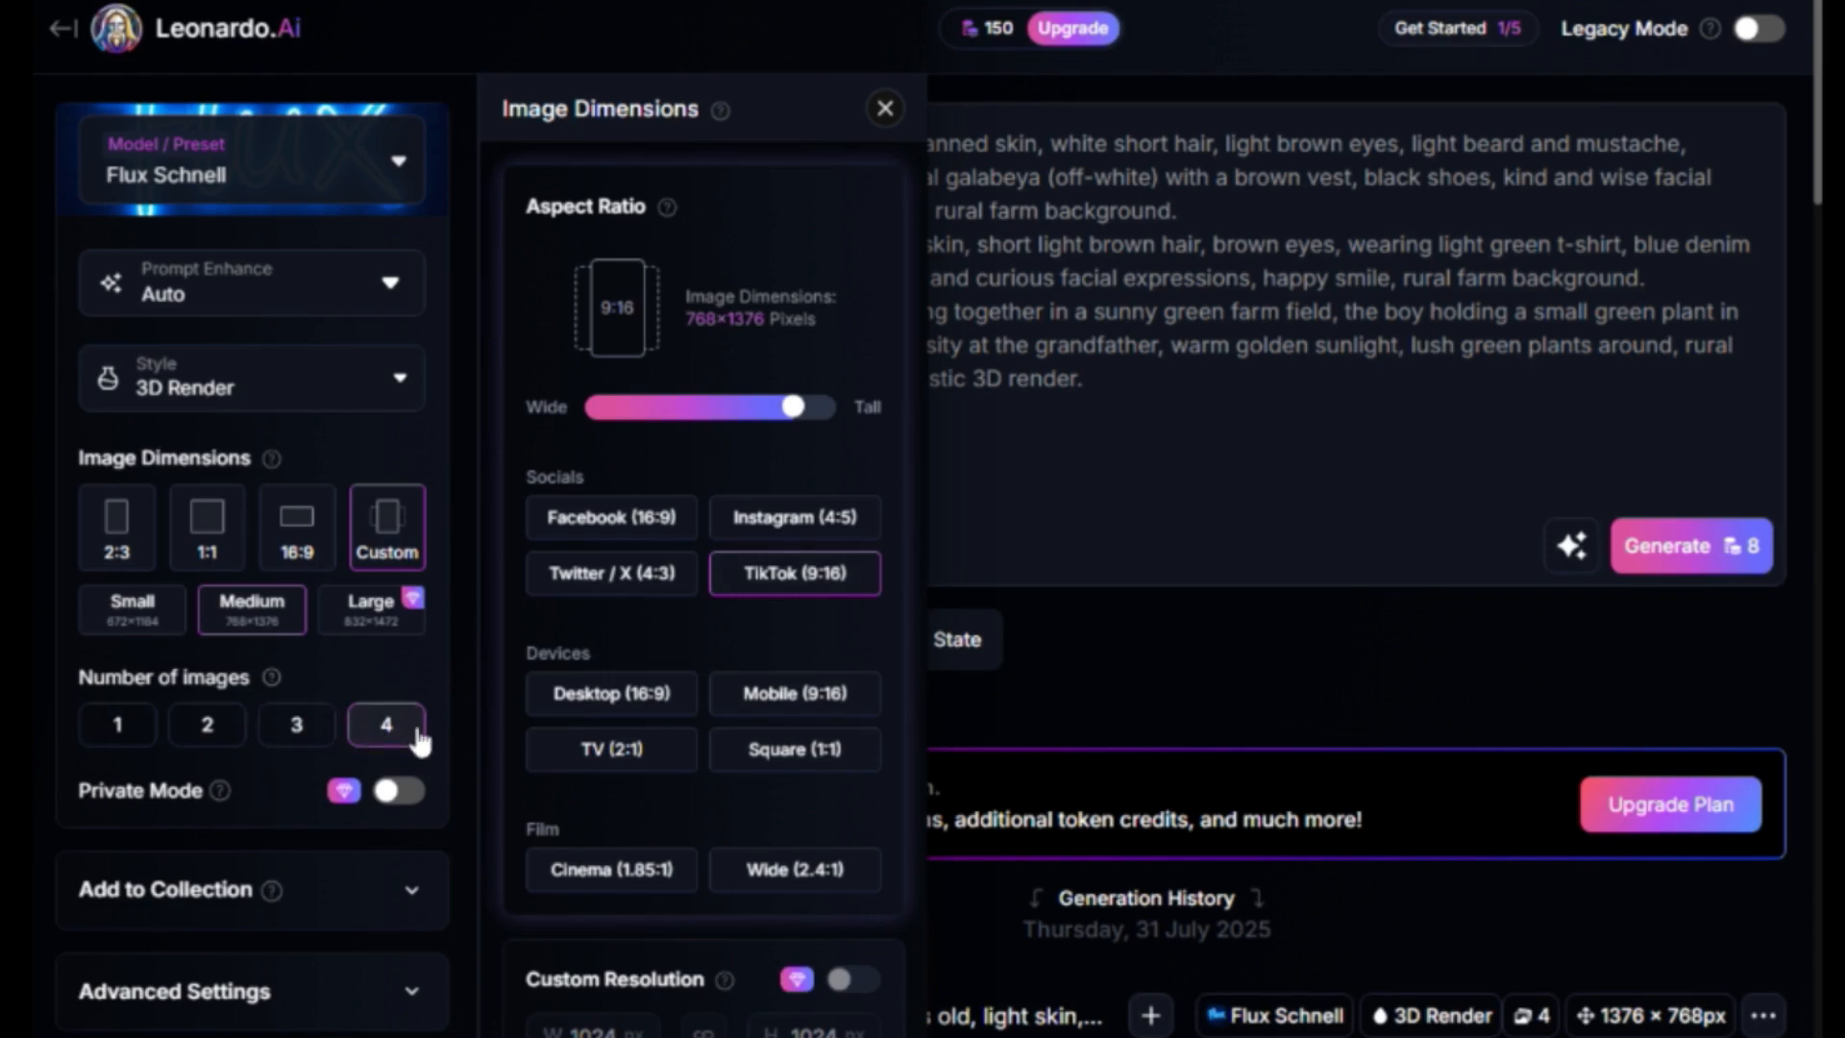
pyautogui.click(883, 109)
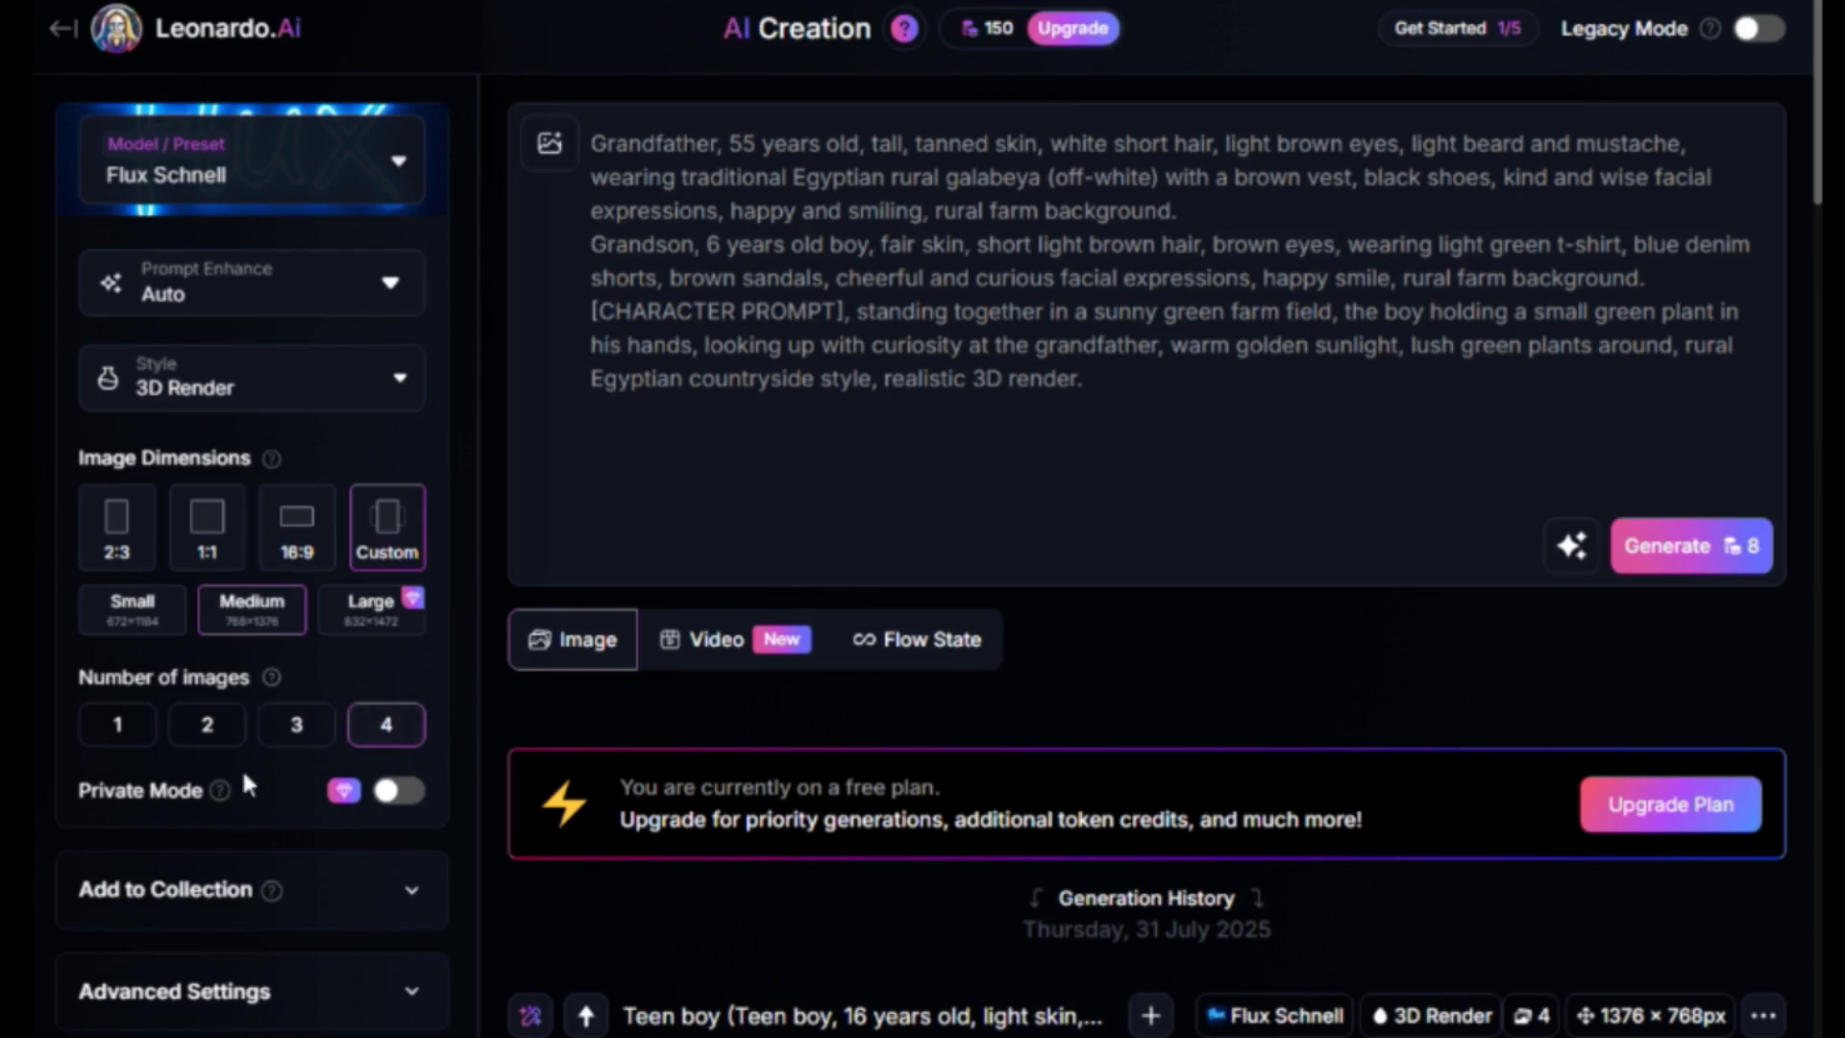
pyautogui.scroll(-5, 293, 975)
pyautogui.scroll(5, 292, 975)
pyautogui.click(1692, 545)
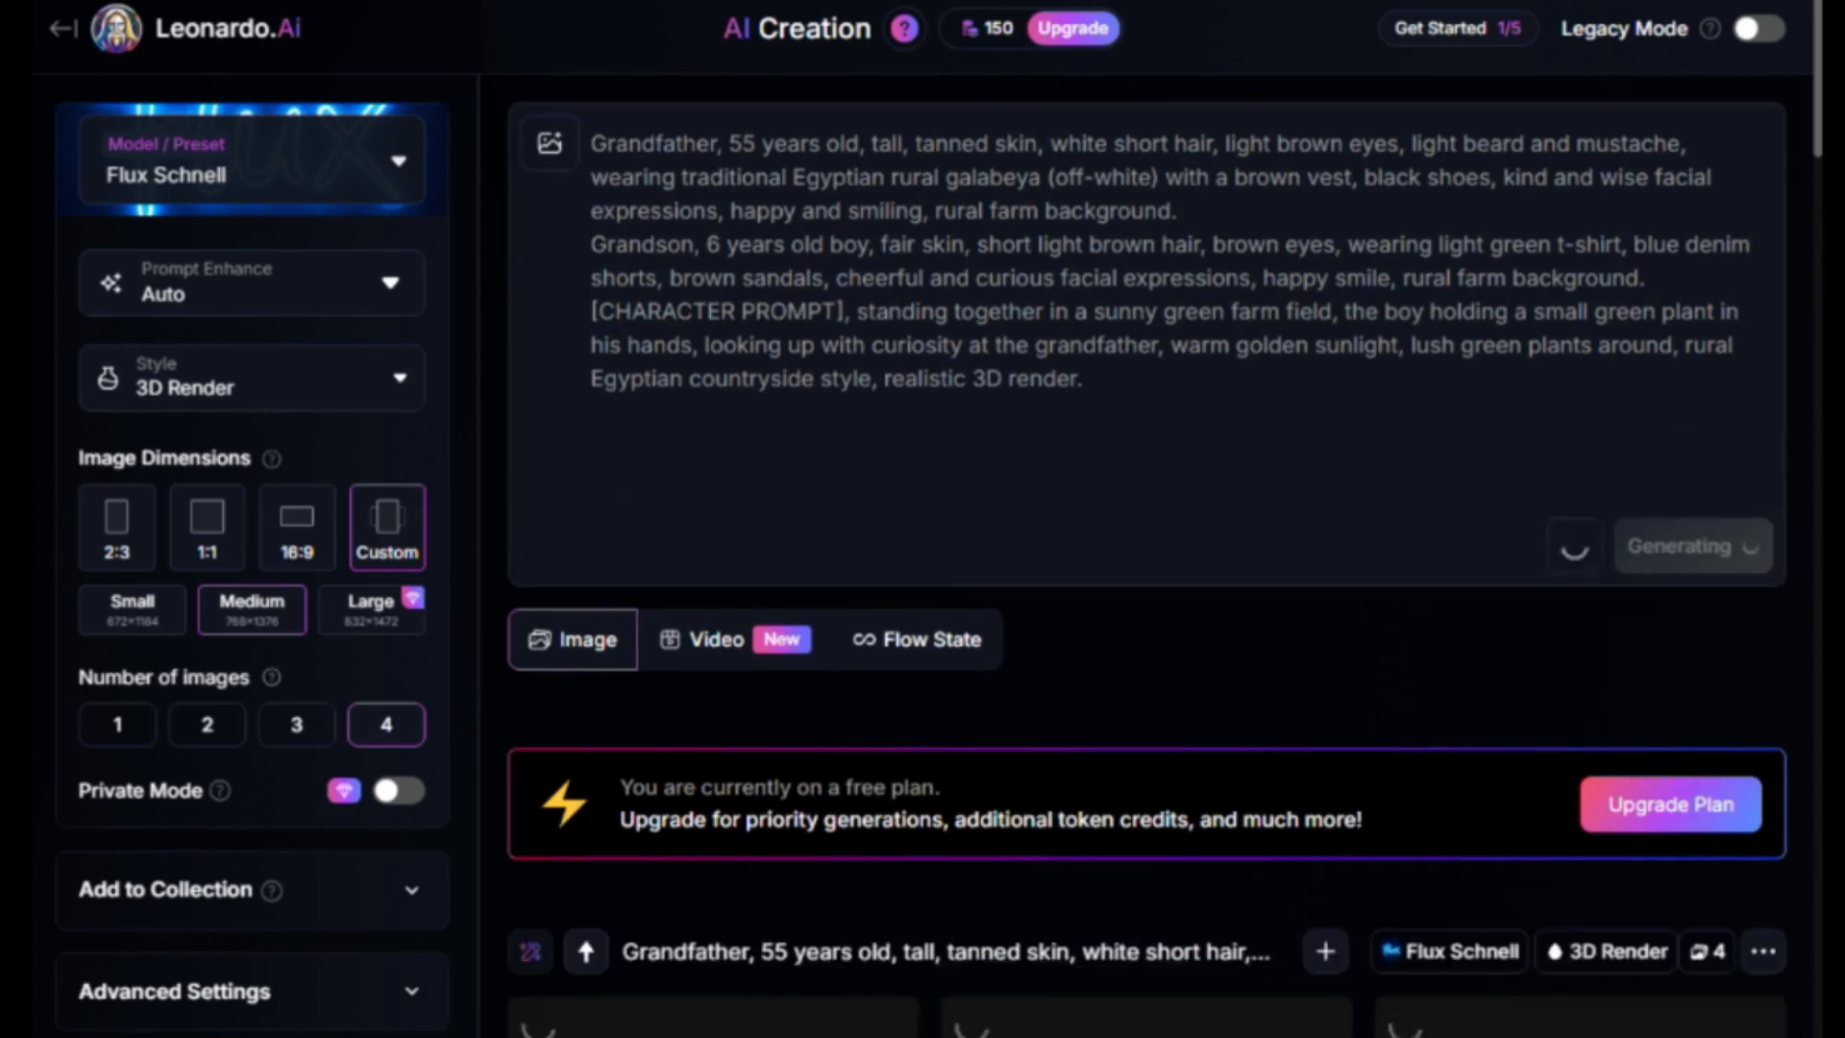
# Check the remaining token credits and examine the generated grandfather-and-grandson images for Scene 1.
pyautogui.scroll(-5, 1036, 619)
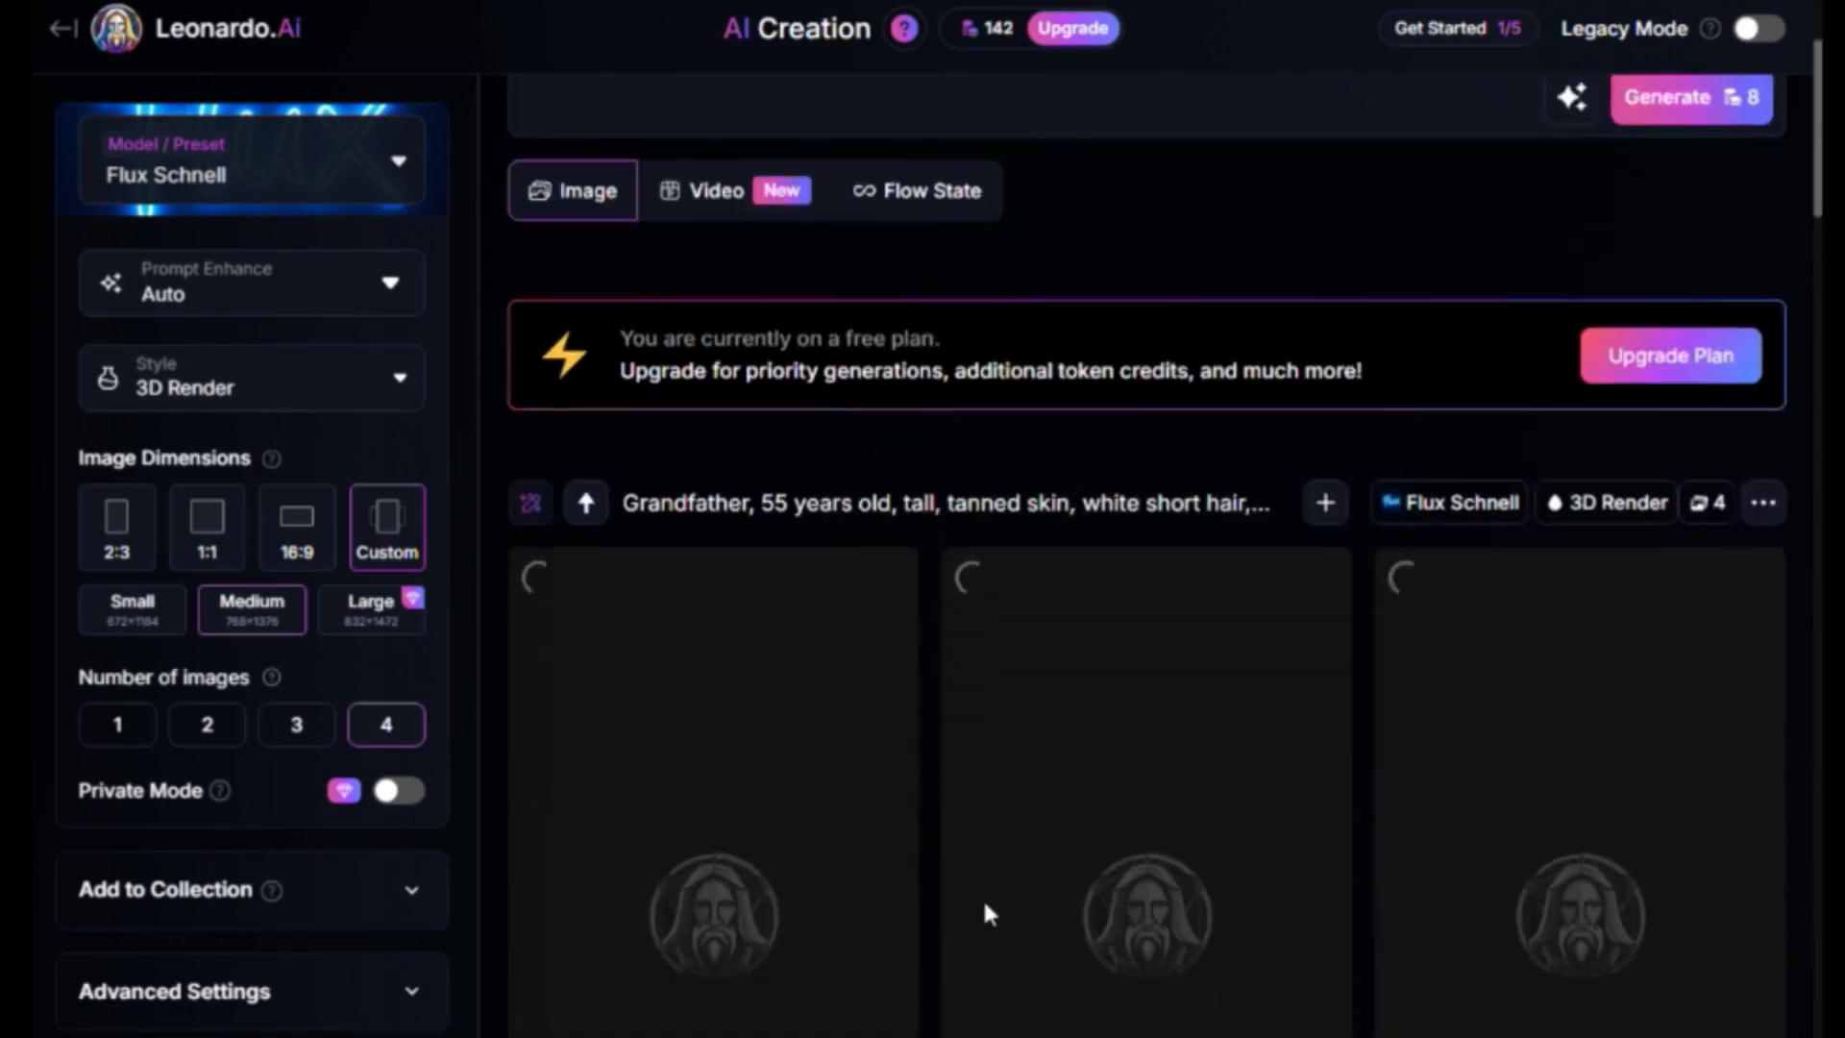
pyautogui.scroll(-7, 794, 870)
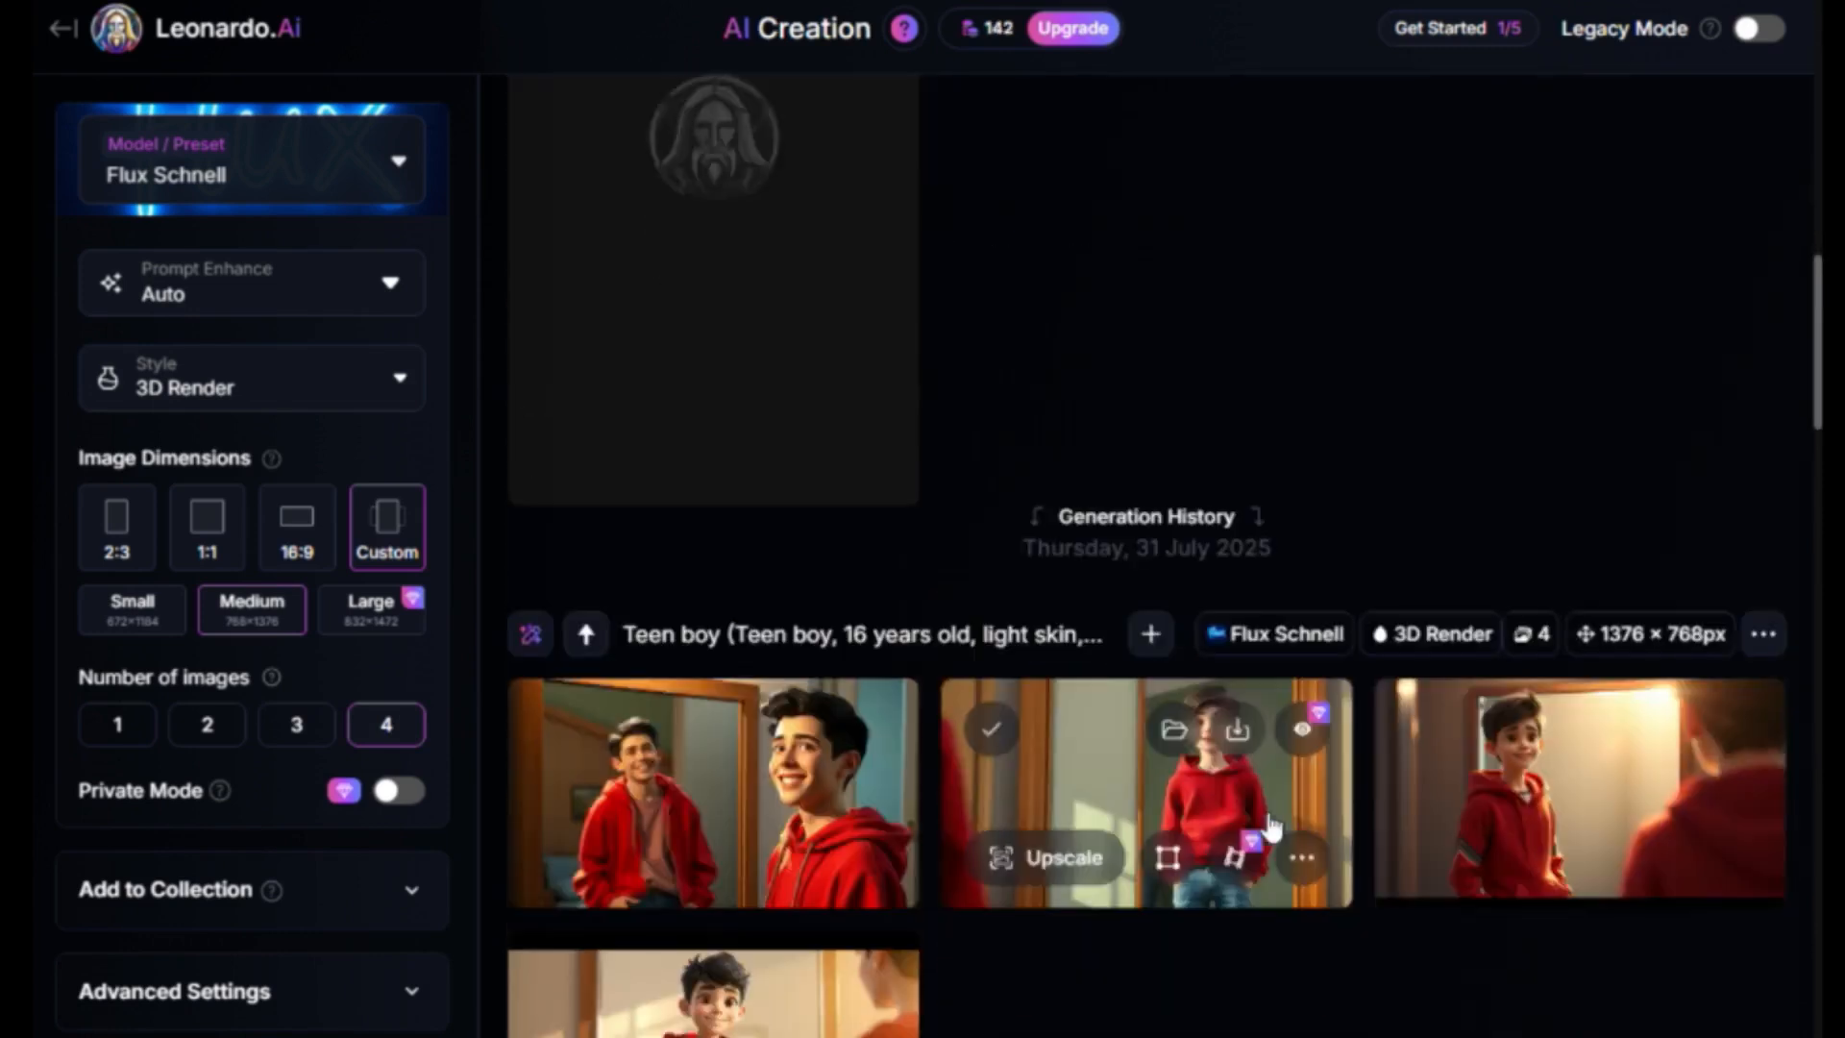
pyautogui.scroll(7, 996, 512)
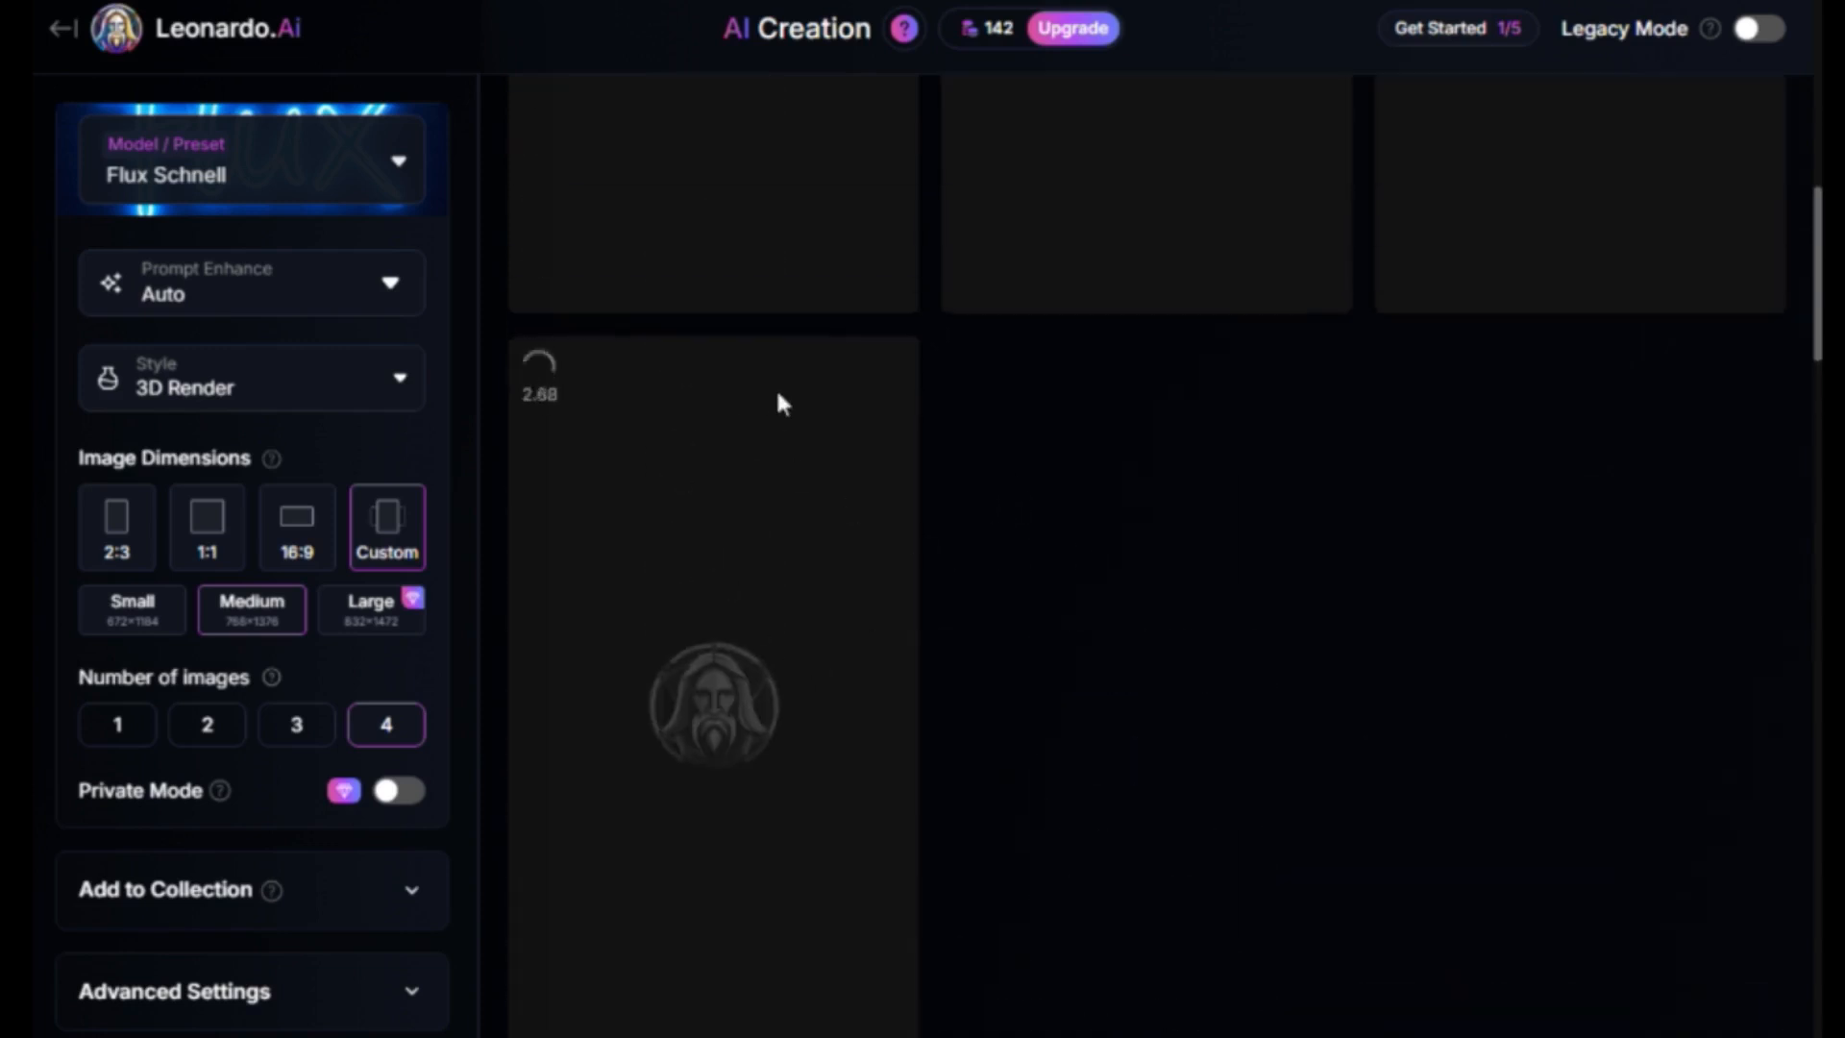
pyautogui.scroll(2, 1134, 586)
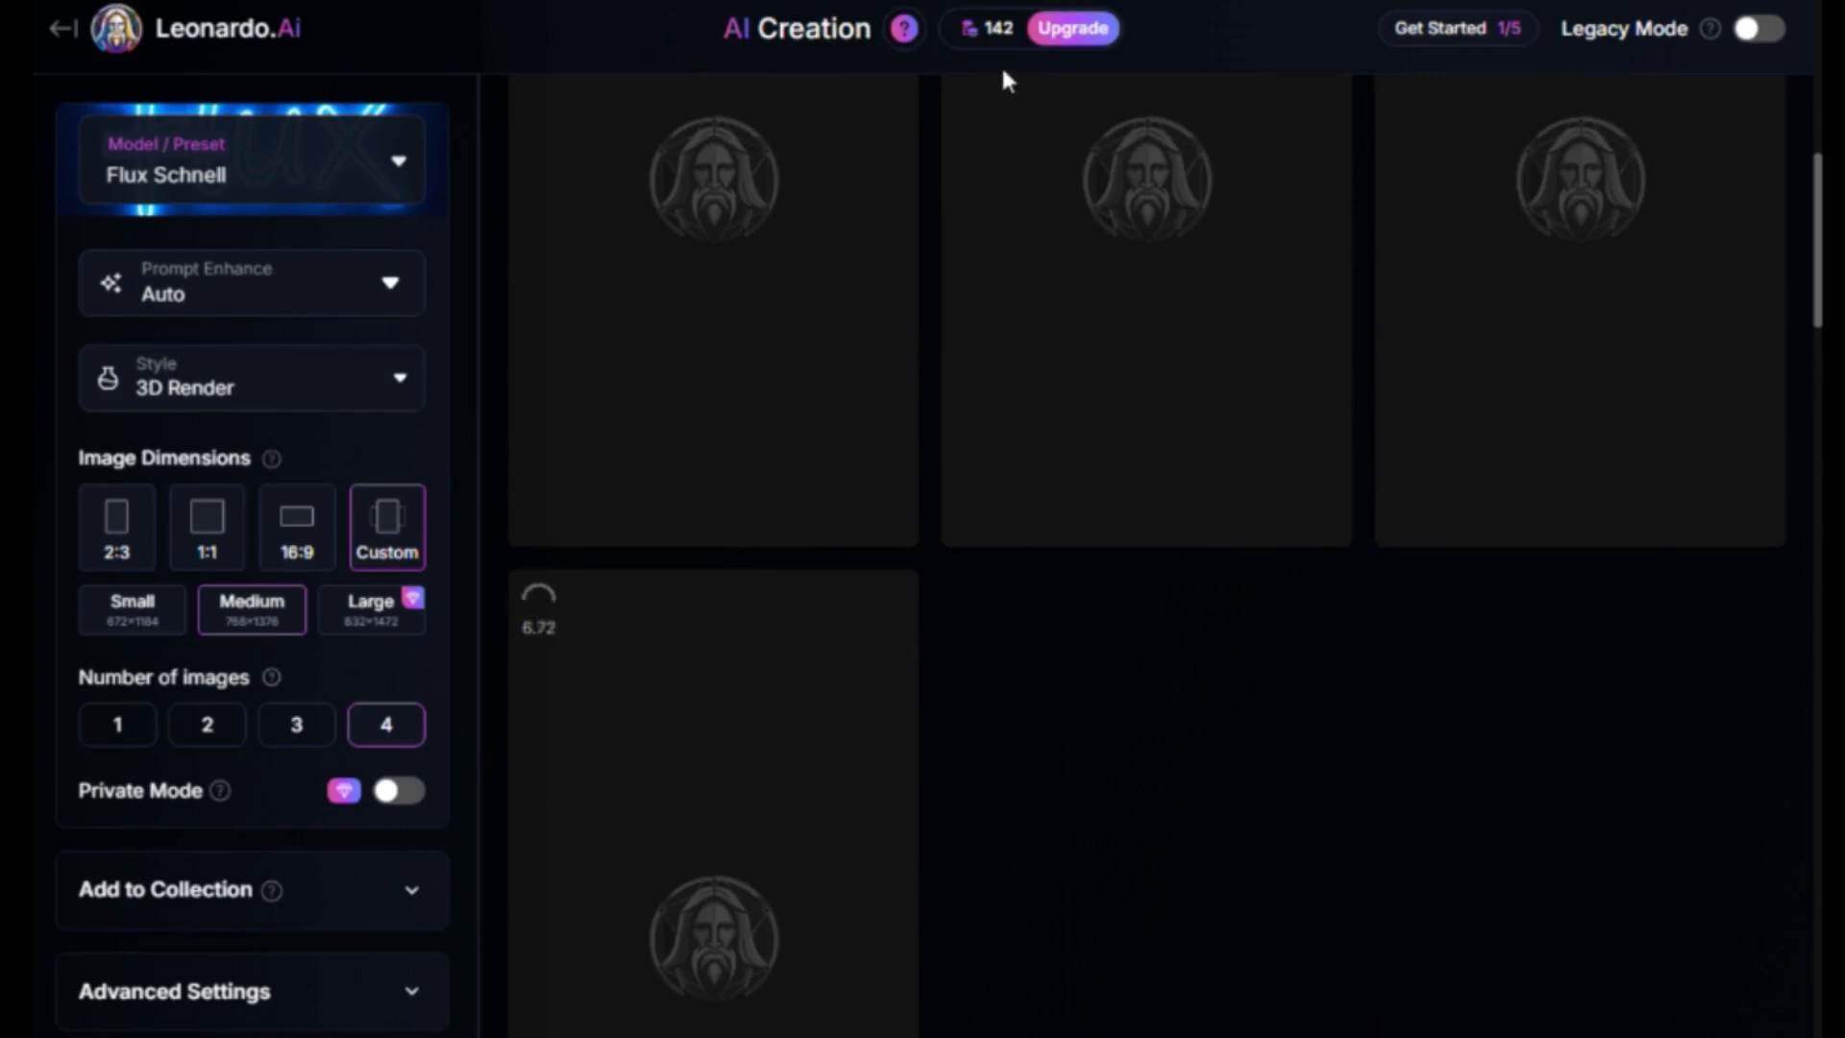
pyautogui.click(973, 46)
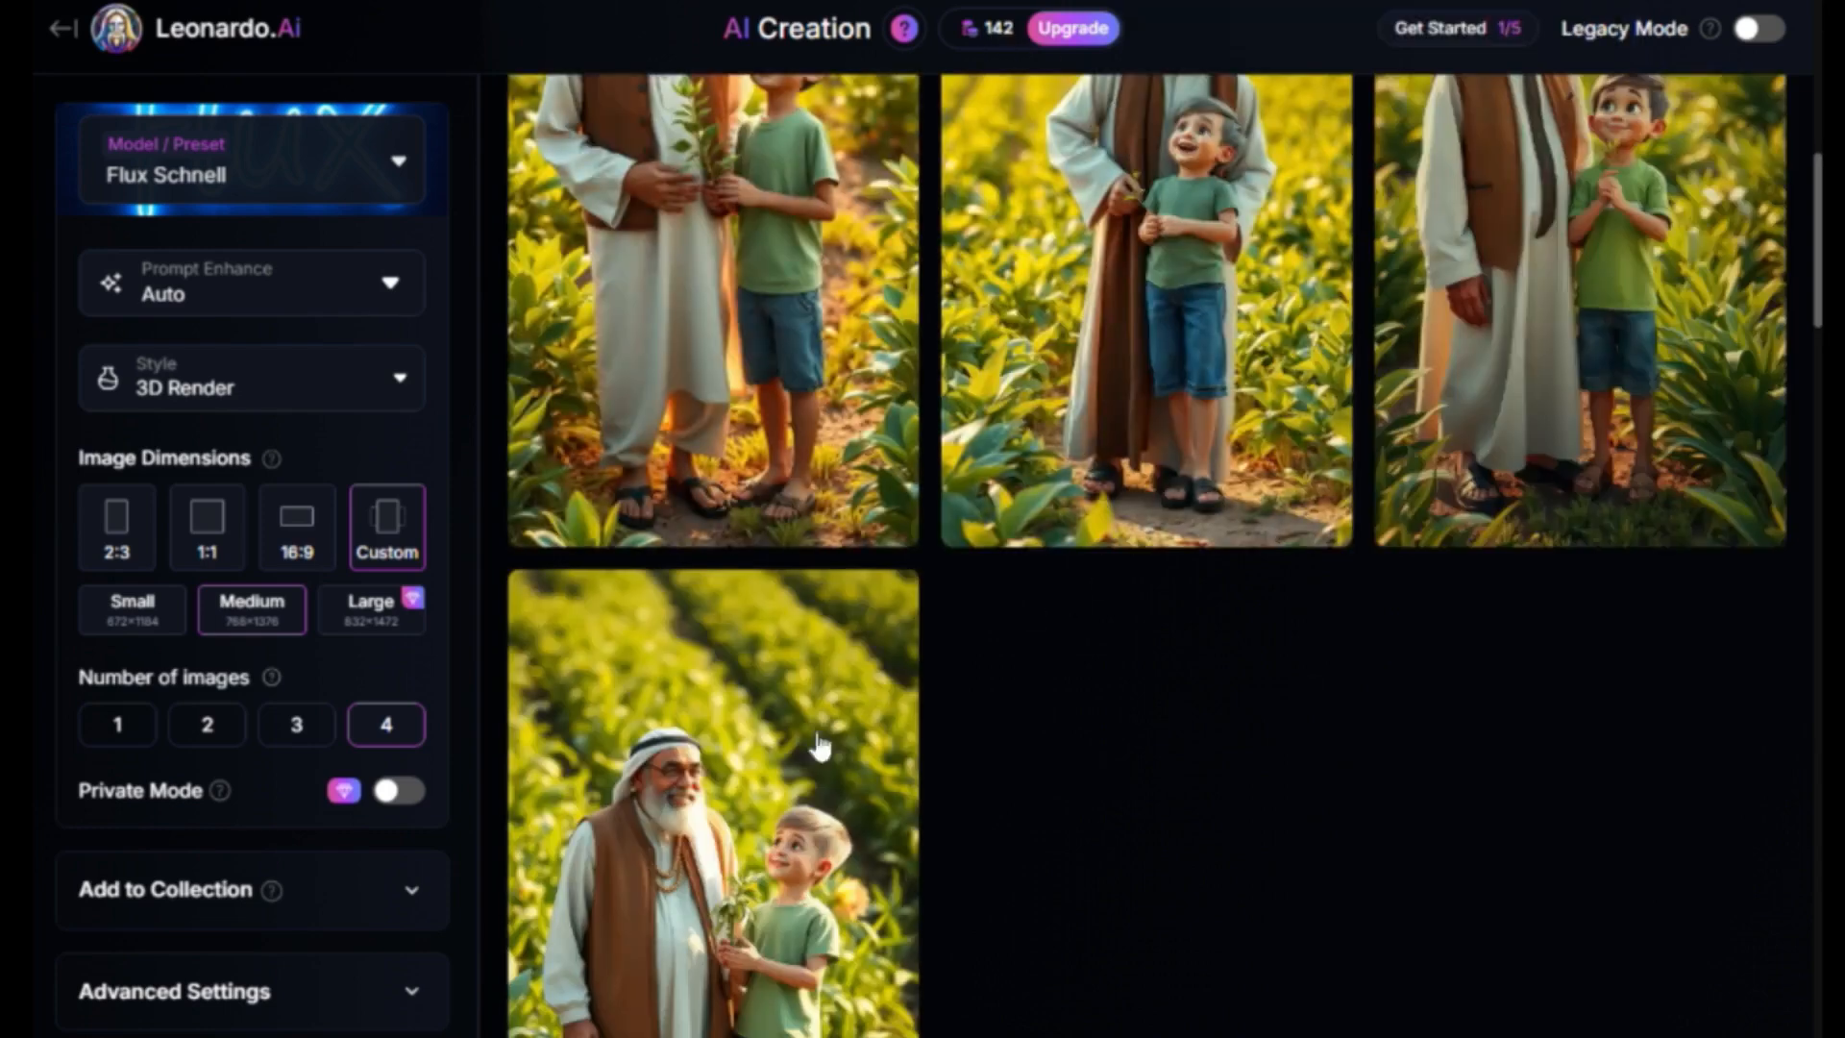
pyautogui.scroll(3, 1243, 436)
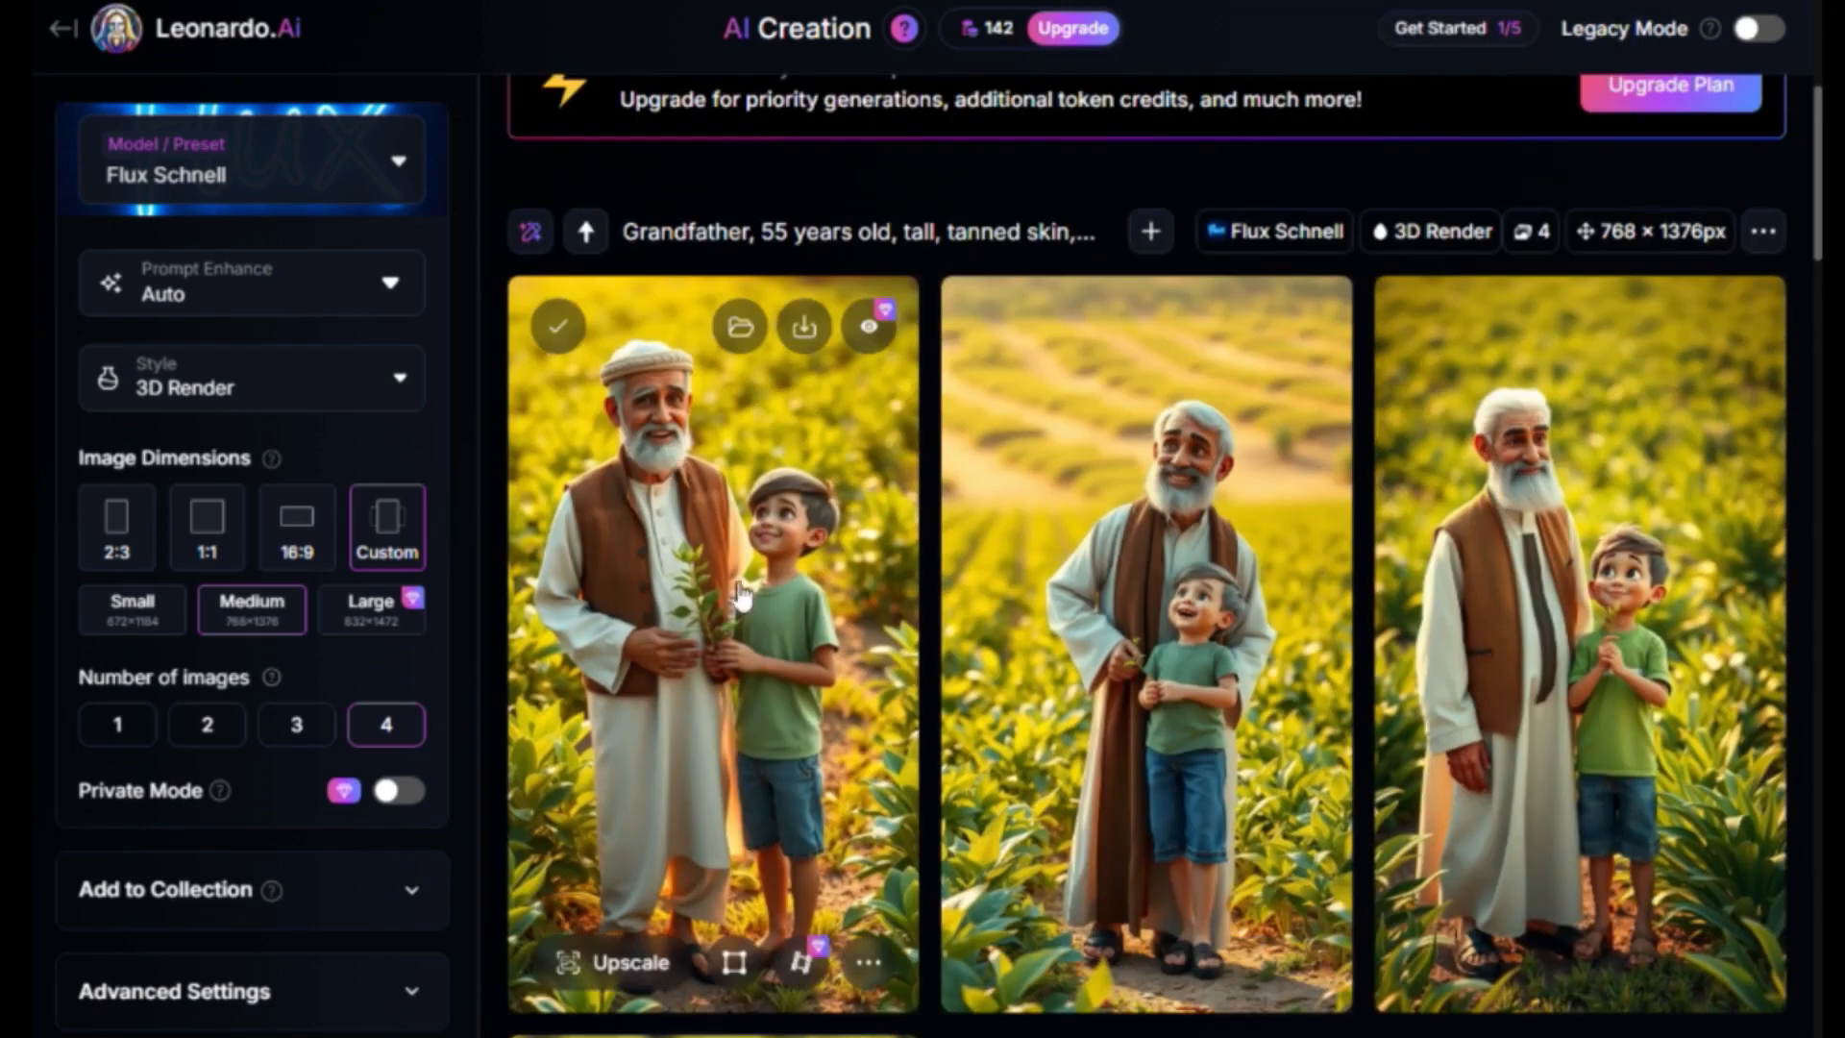
pyautogui.scroll(-5, 1557, 620)
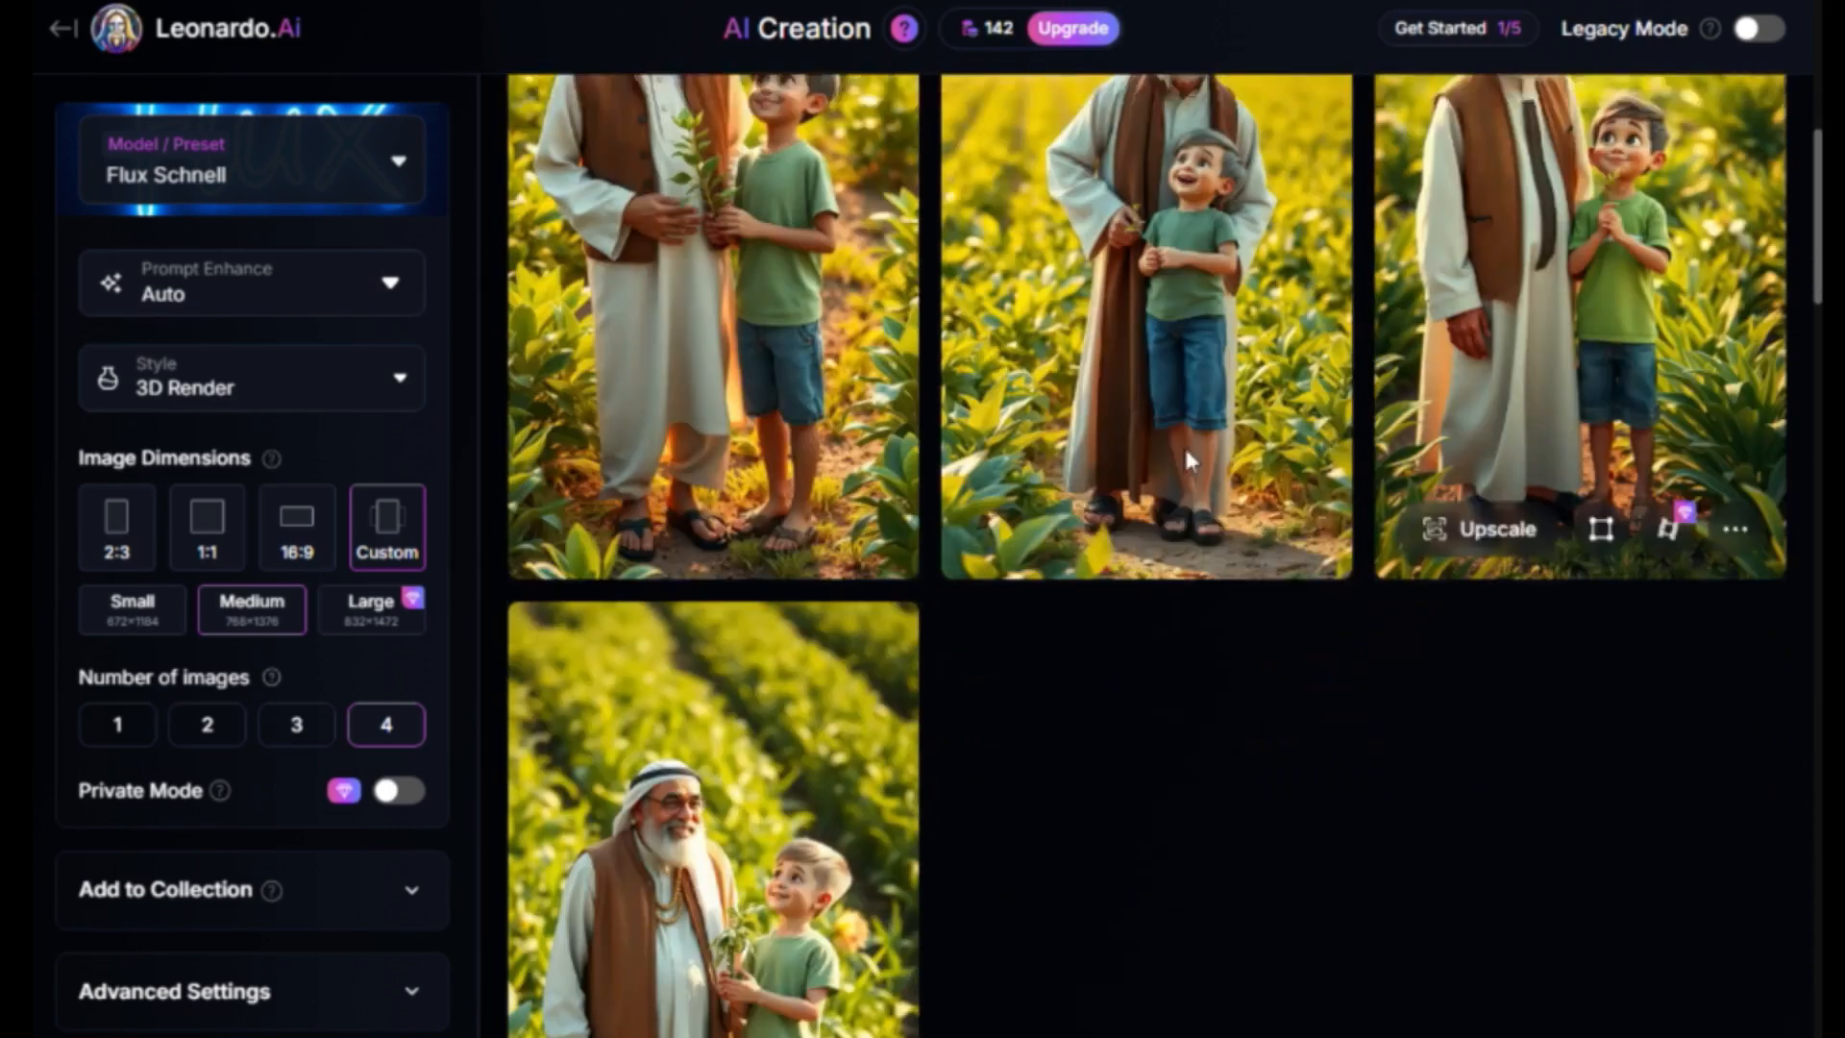
pyautogui.scroll(5, 1112, 590)
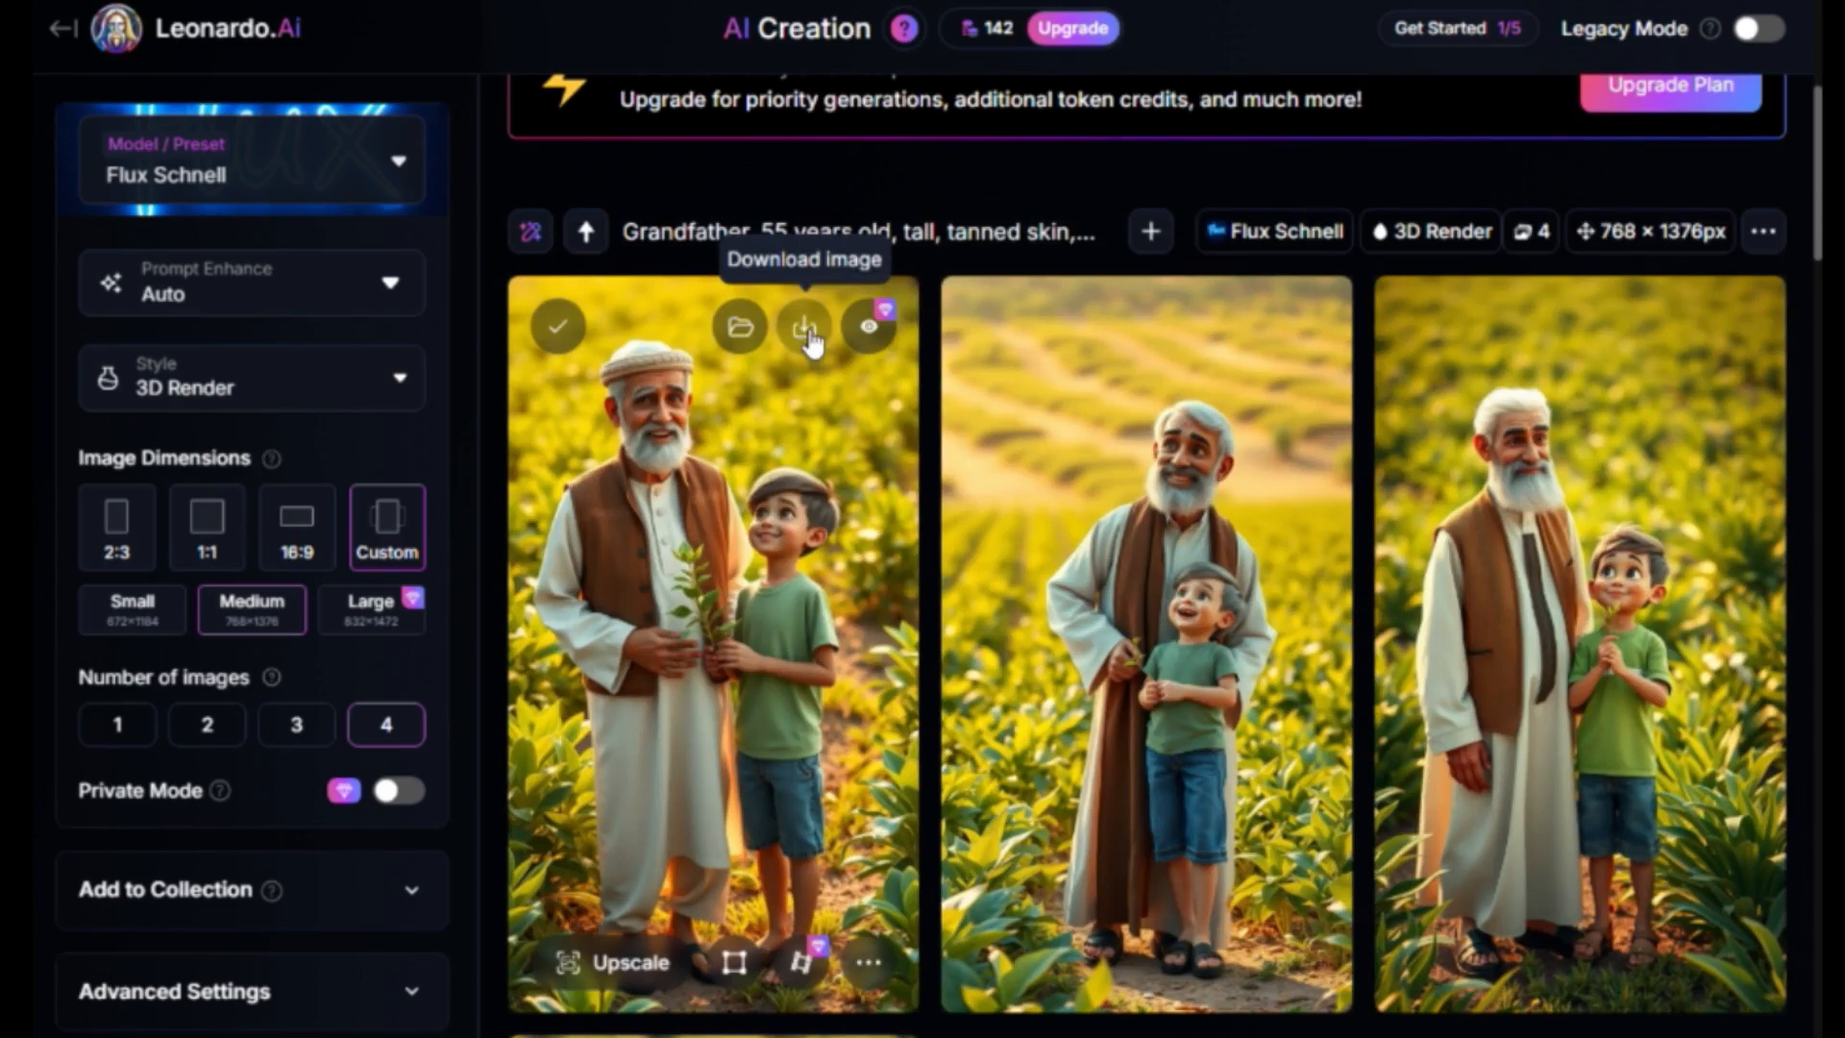
# Download the four generated grandfather-and-grandson images for Scene 1.
pyautogui.click(806, 338)
pyautogui.click(1237, 336)
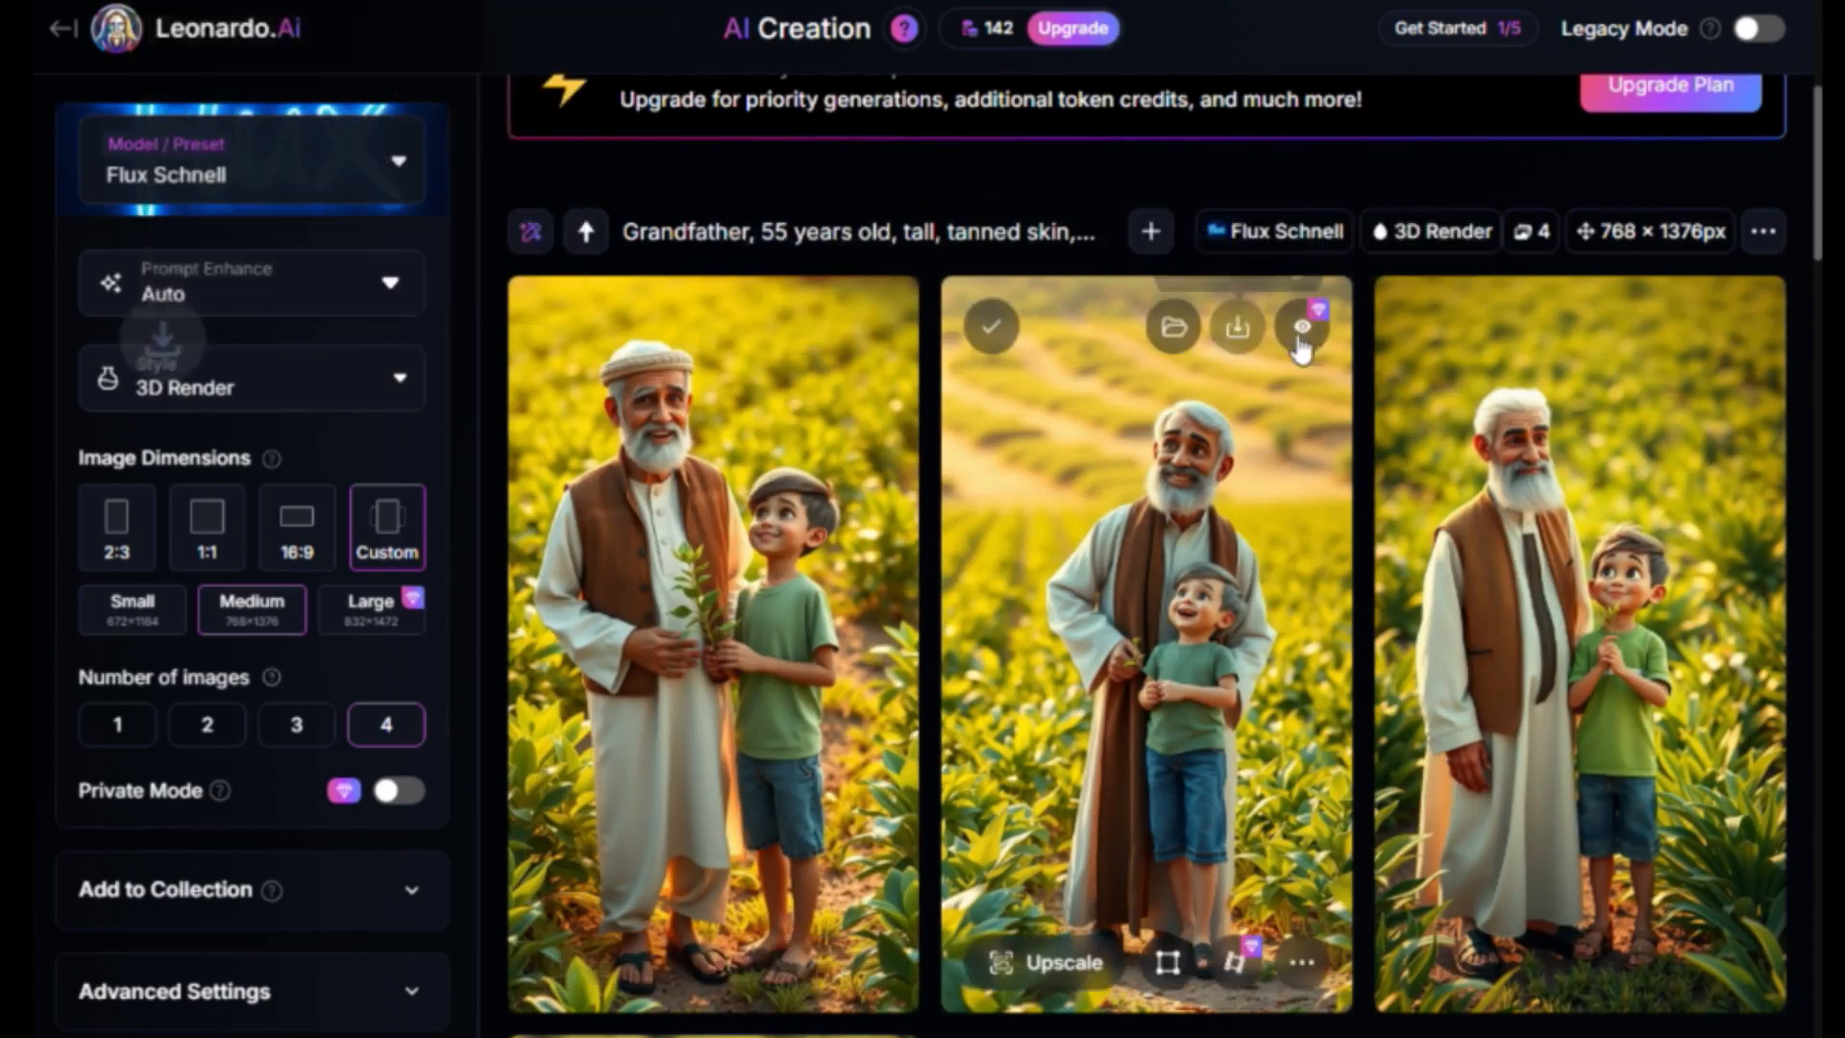
pyautogui.click(1670, 328)
pyautogui.scroll(-5, 769, 656)
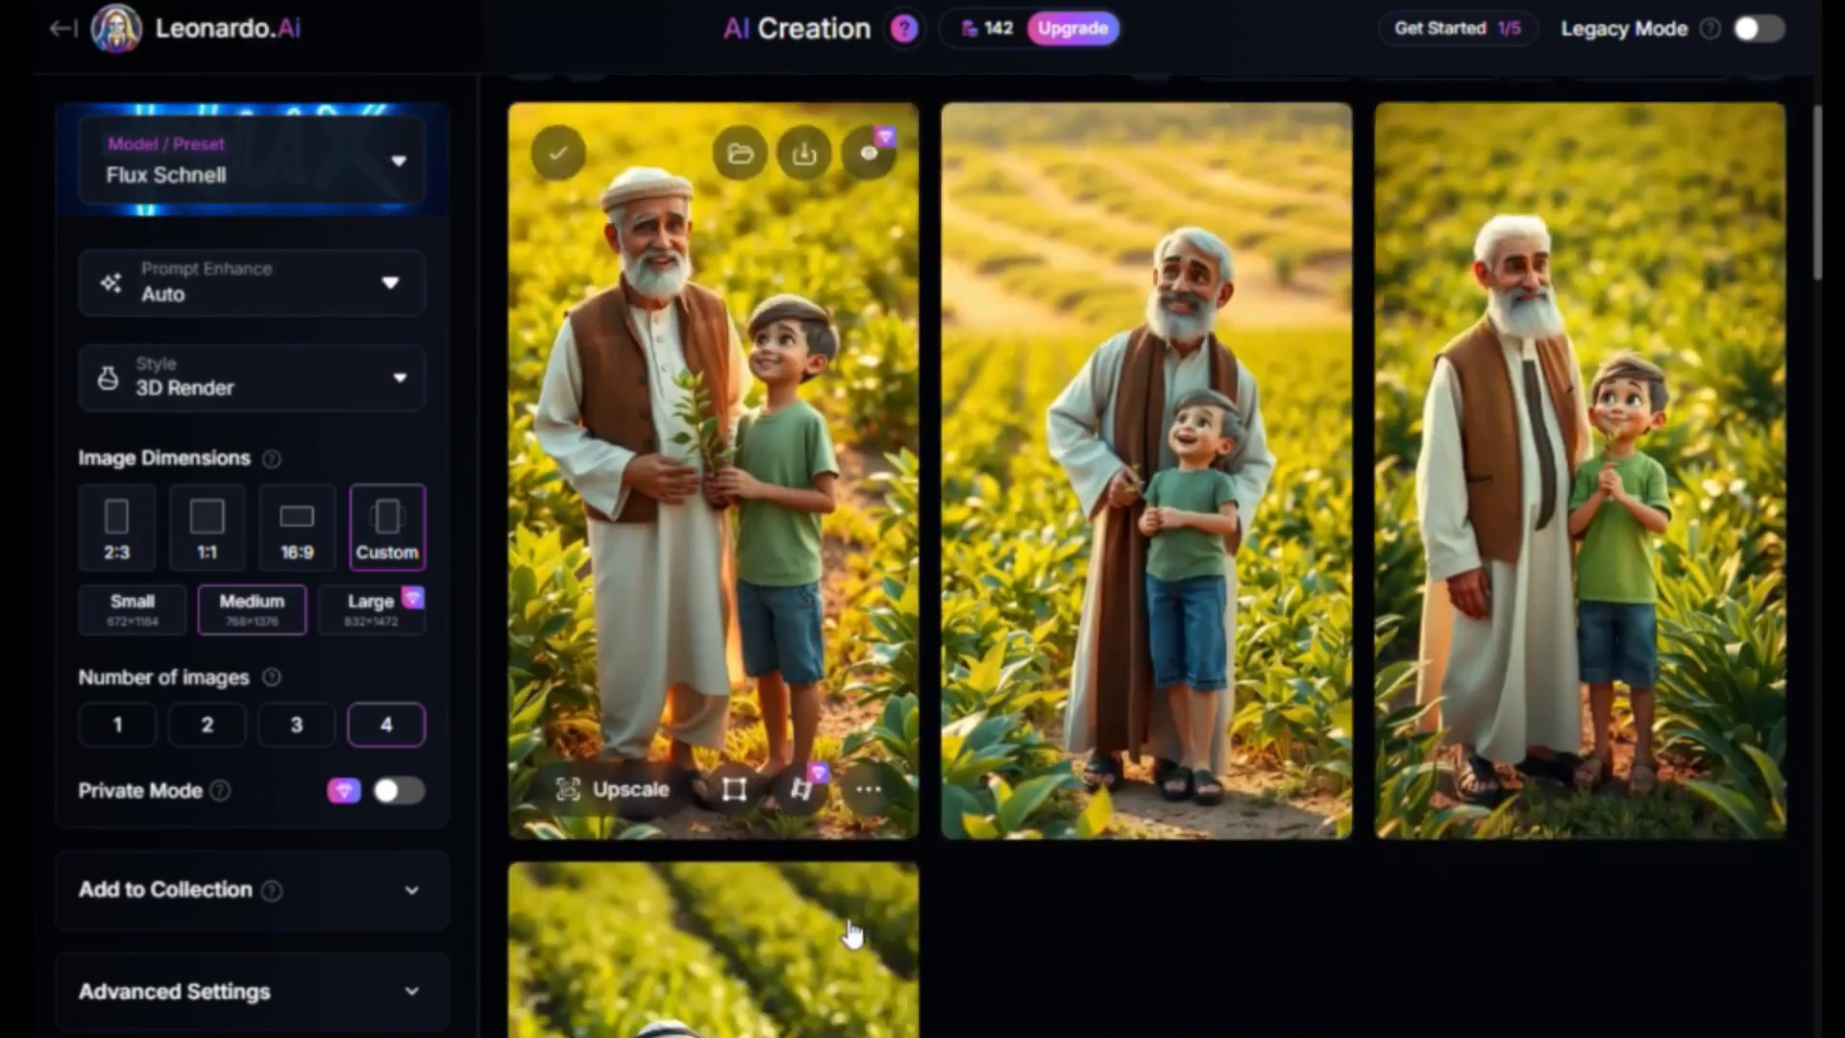
pyautogui.click(805, 619)
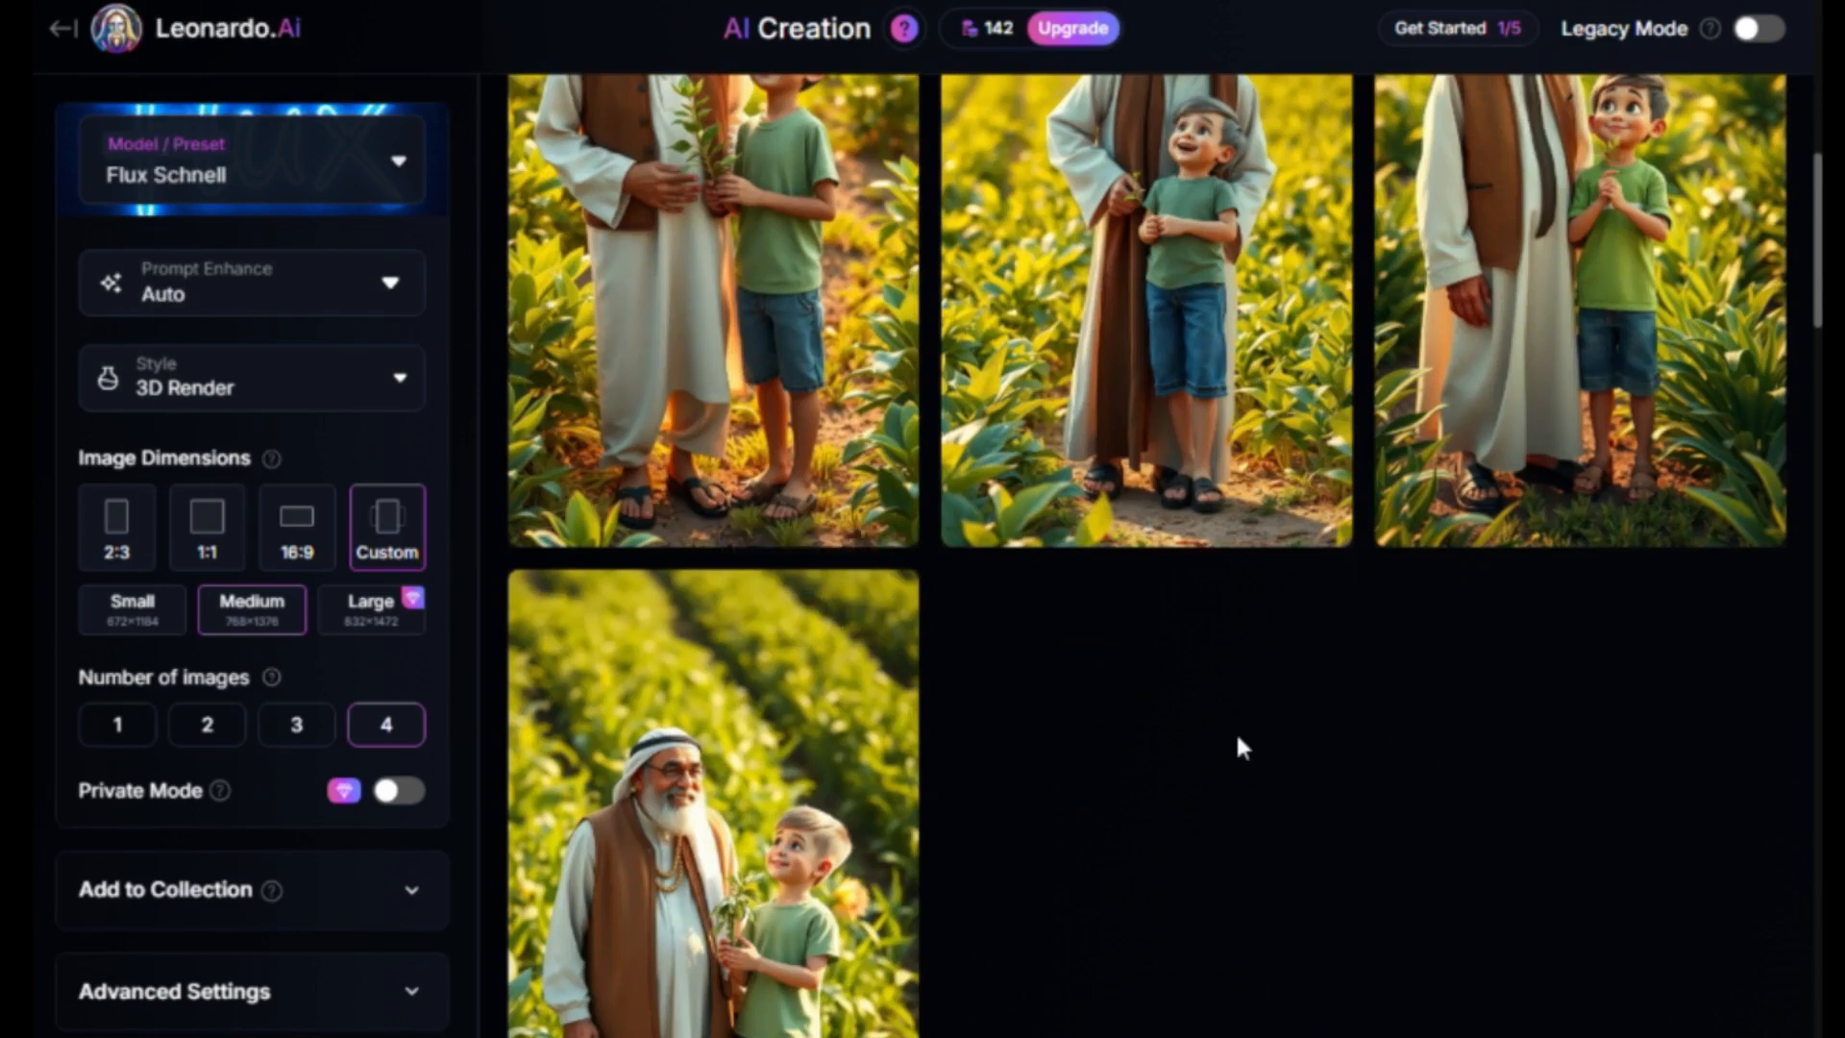
pyautogui.scroll(5, 1236, 731)
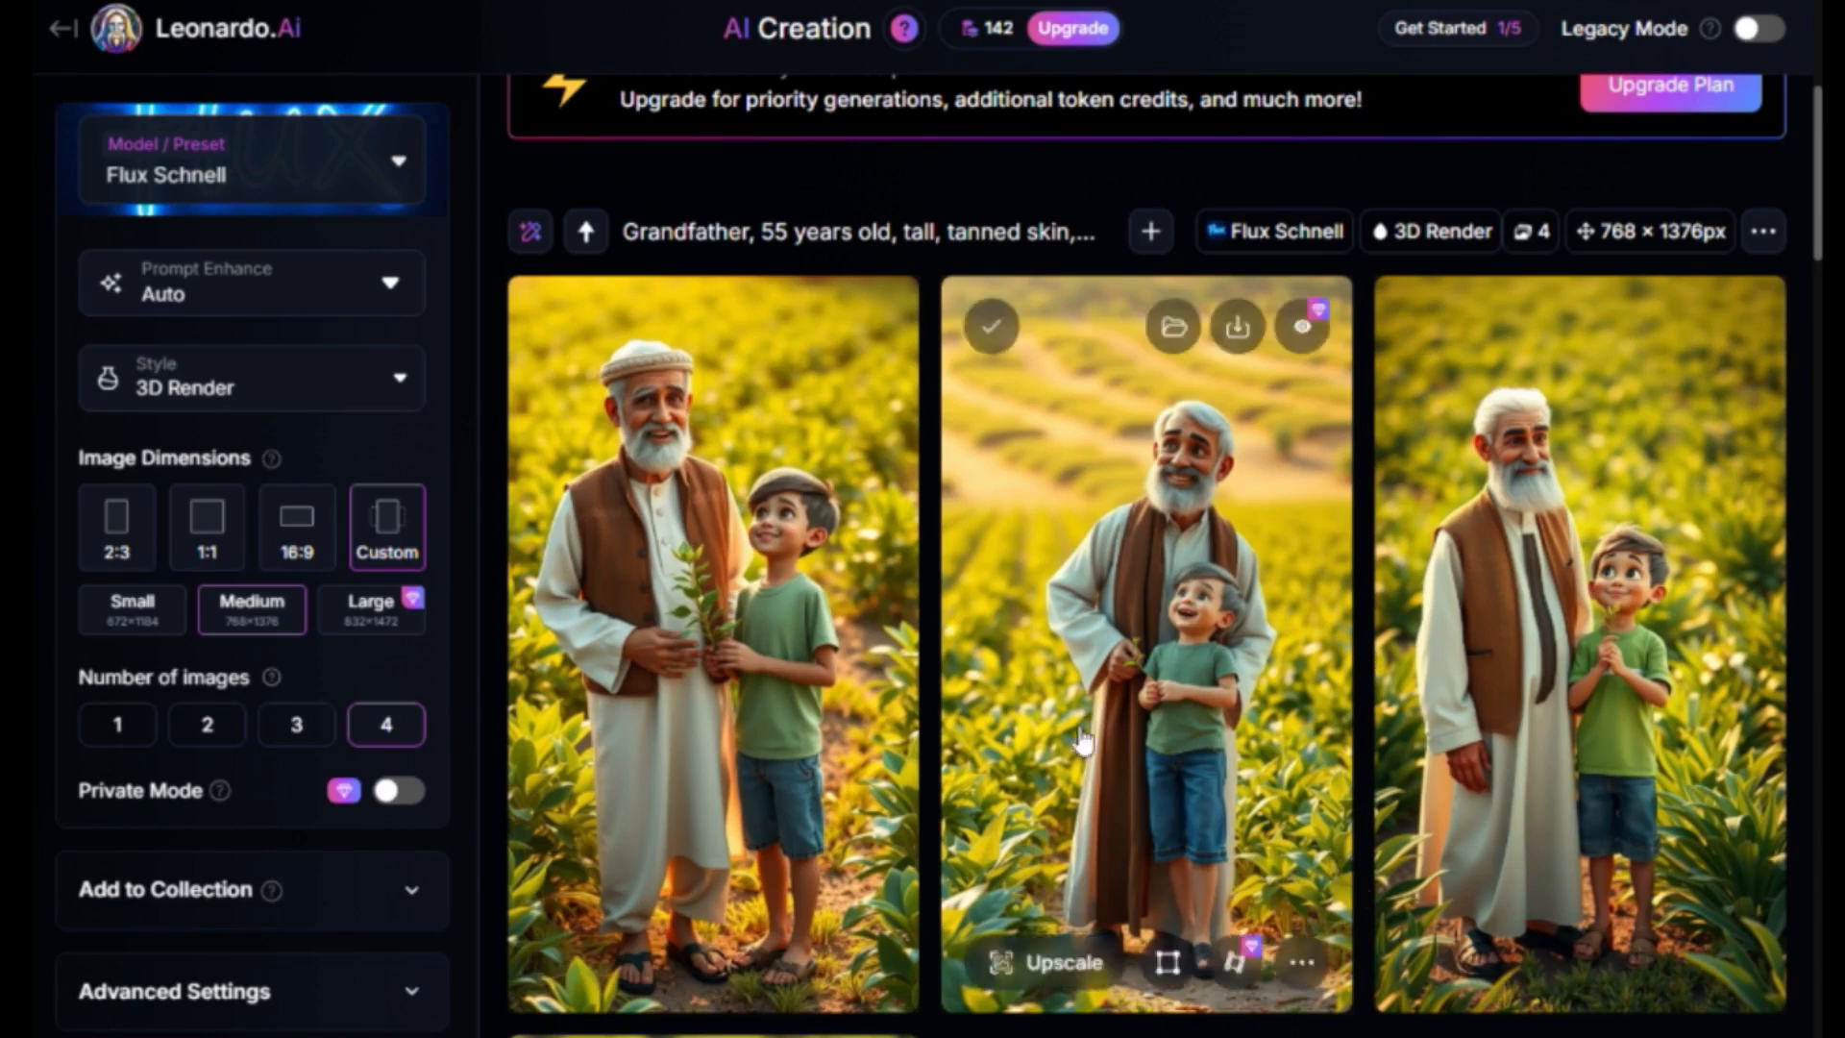
pyautogui.scroll(8, 1064, 491)
pyautogui.click(973, 278)
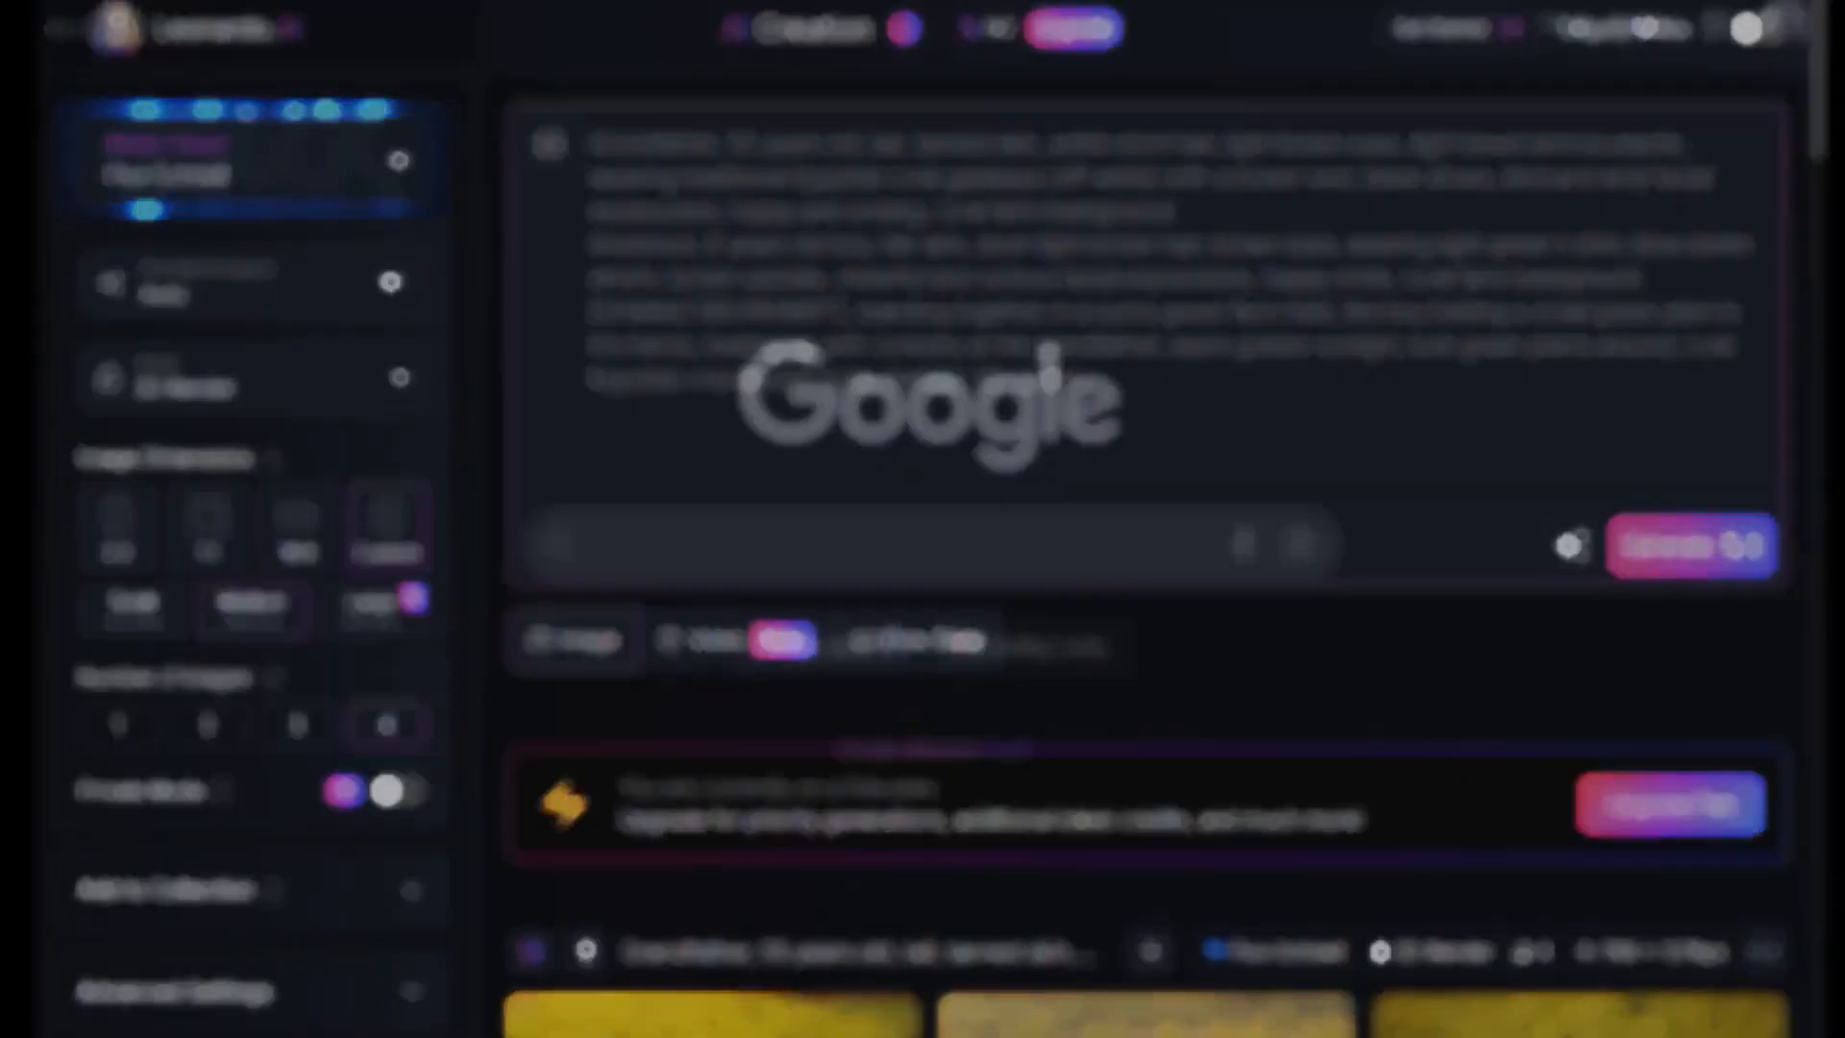
# Review the numbered scene images 1 to 6 in the Downloads folder, starting with image 1.
pyautogui.scroll(-3, 1029, 740)
pyautogui.scroll(-15, 1040, 719)
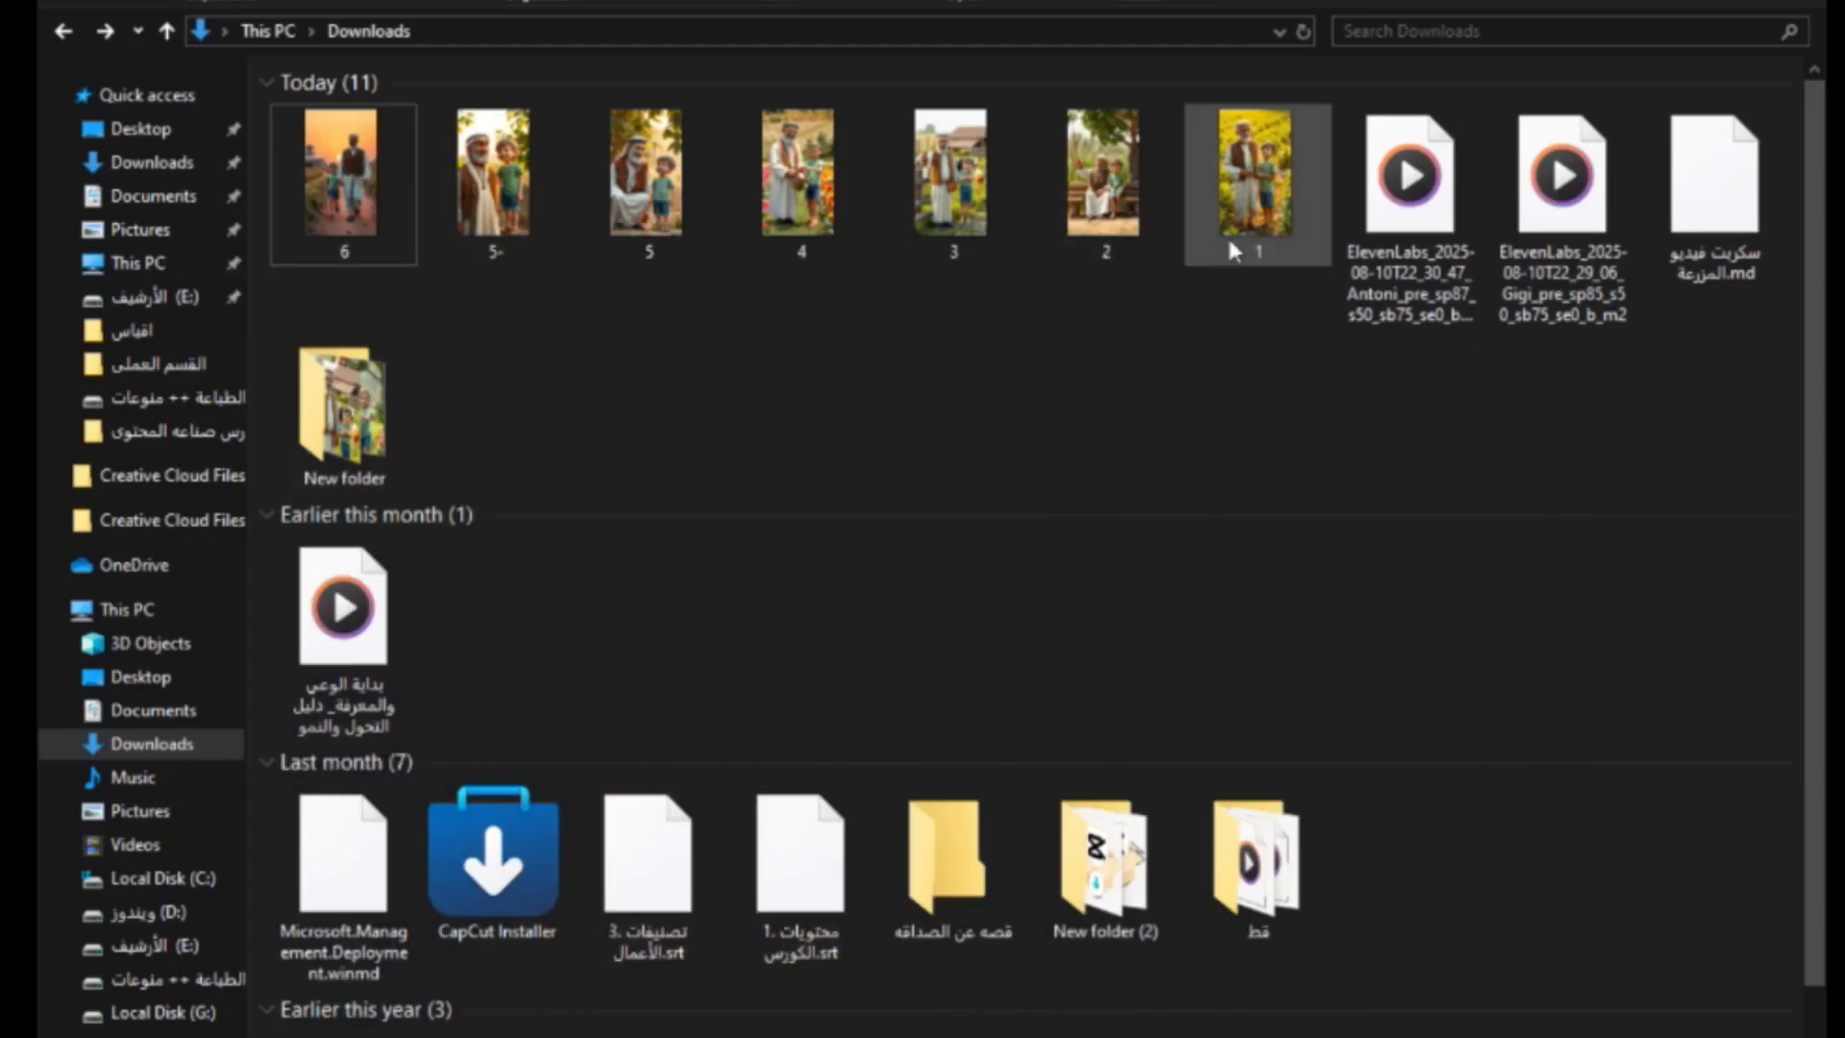
pyautogui.click(1226, 233)
pyautogui.click(1137, 187)
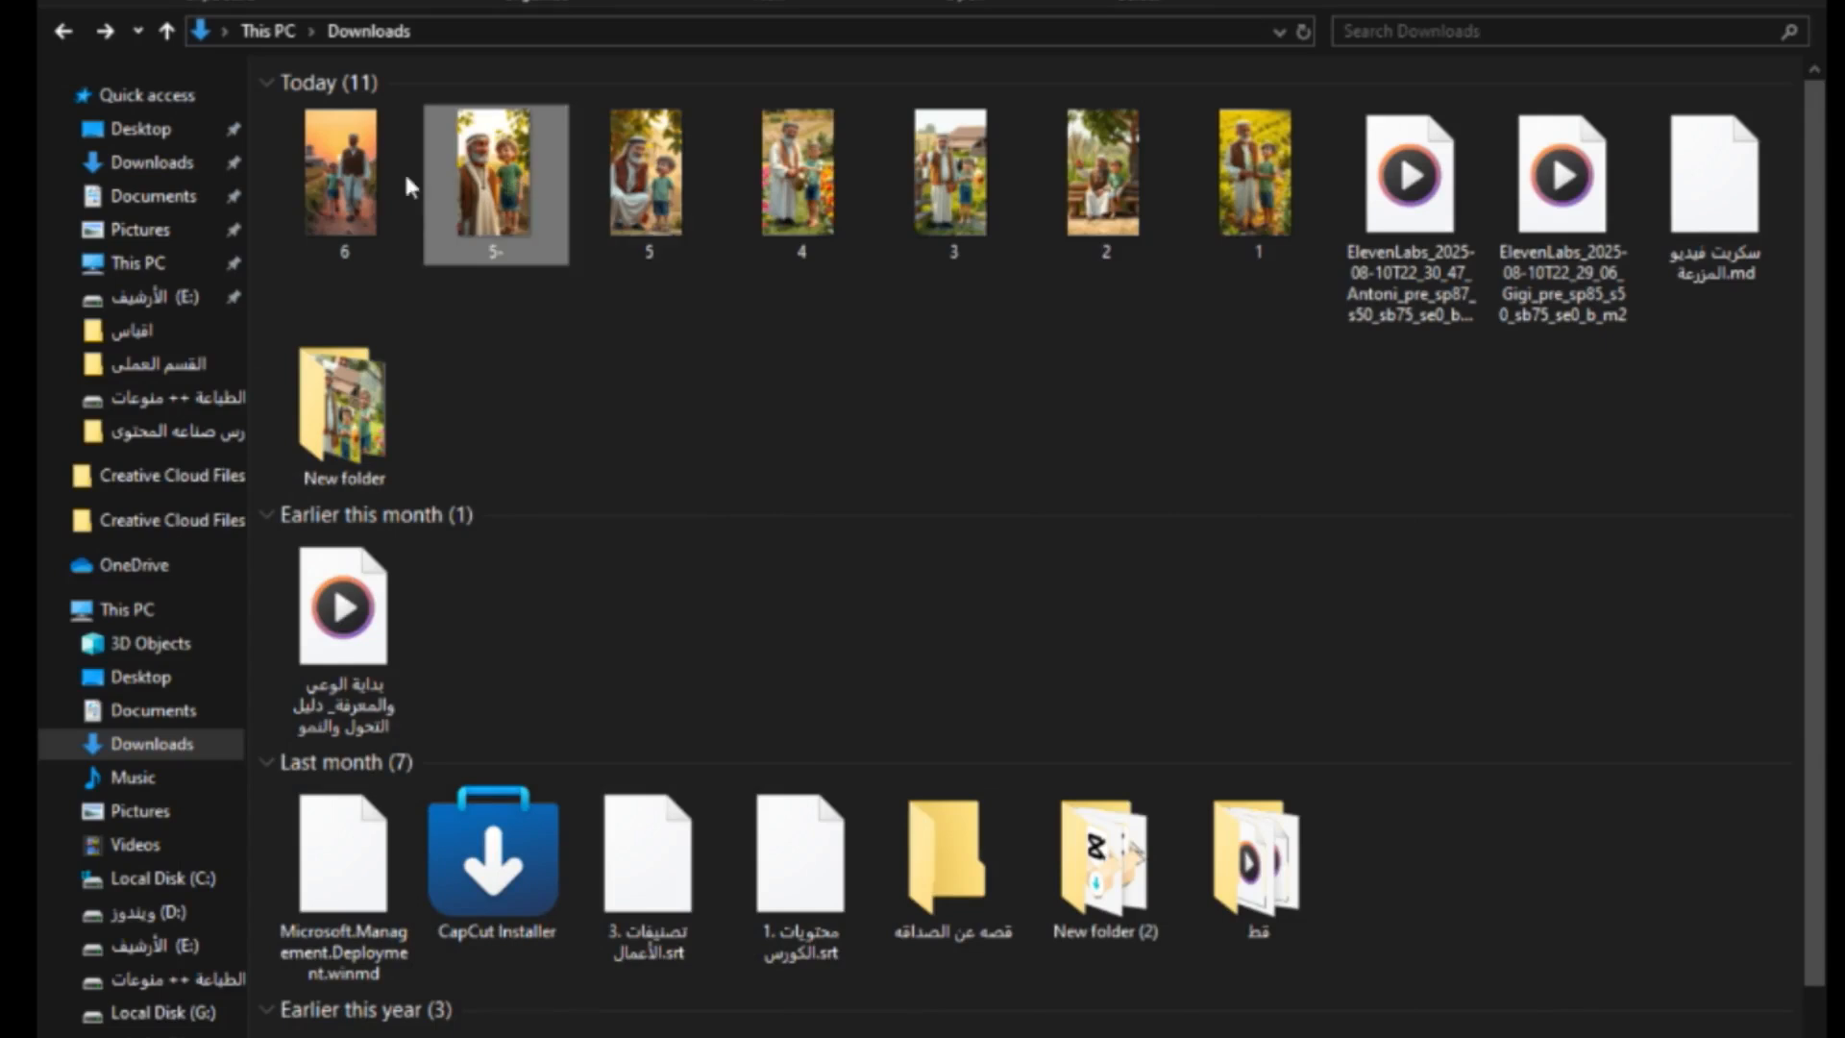
pyautogui.doubleClick(1284, 179)
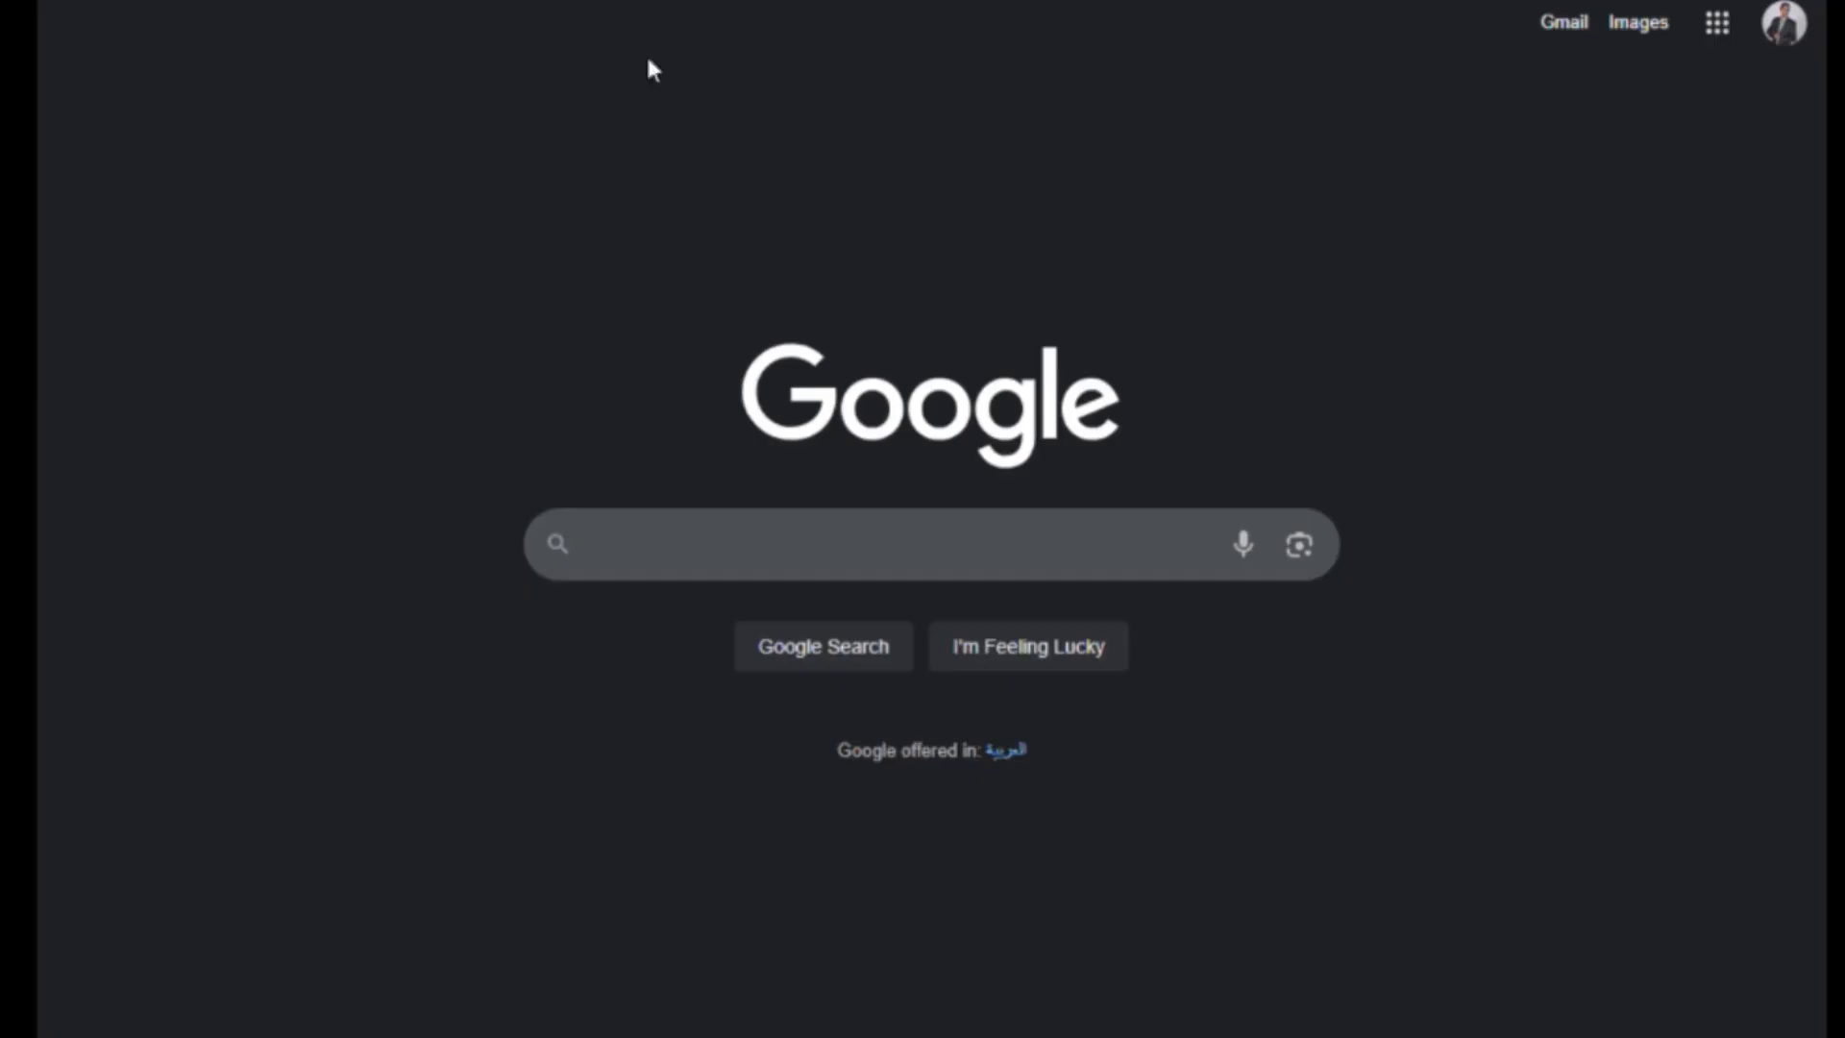
# Search Google for animon.ai, open the Animon website, and go to its Image to Anime generator.
pyautogui.click(650, 534)
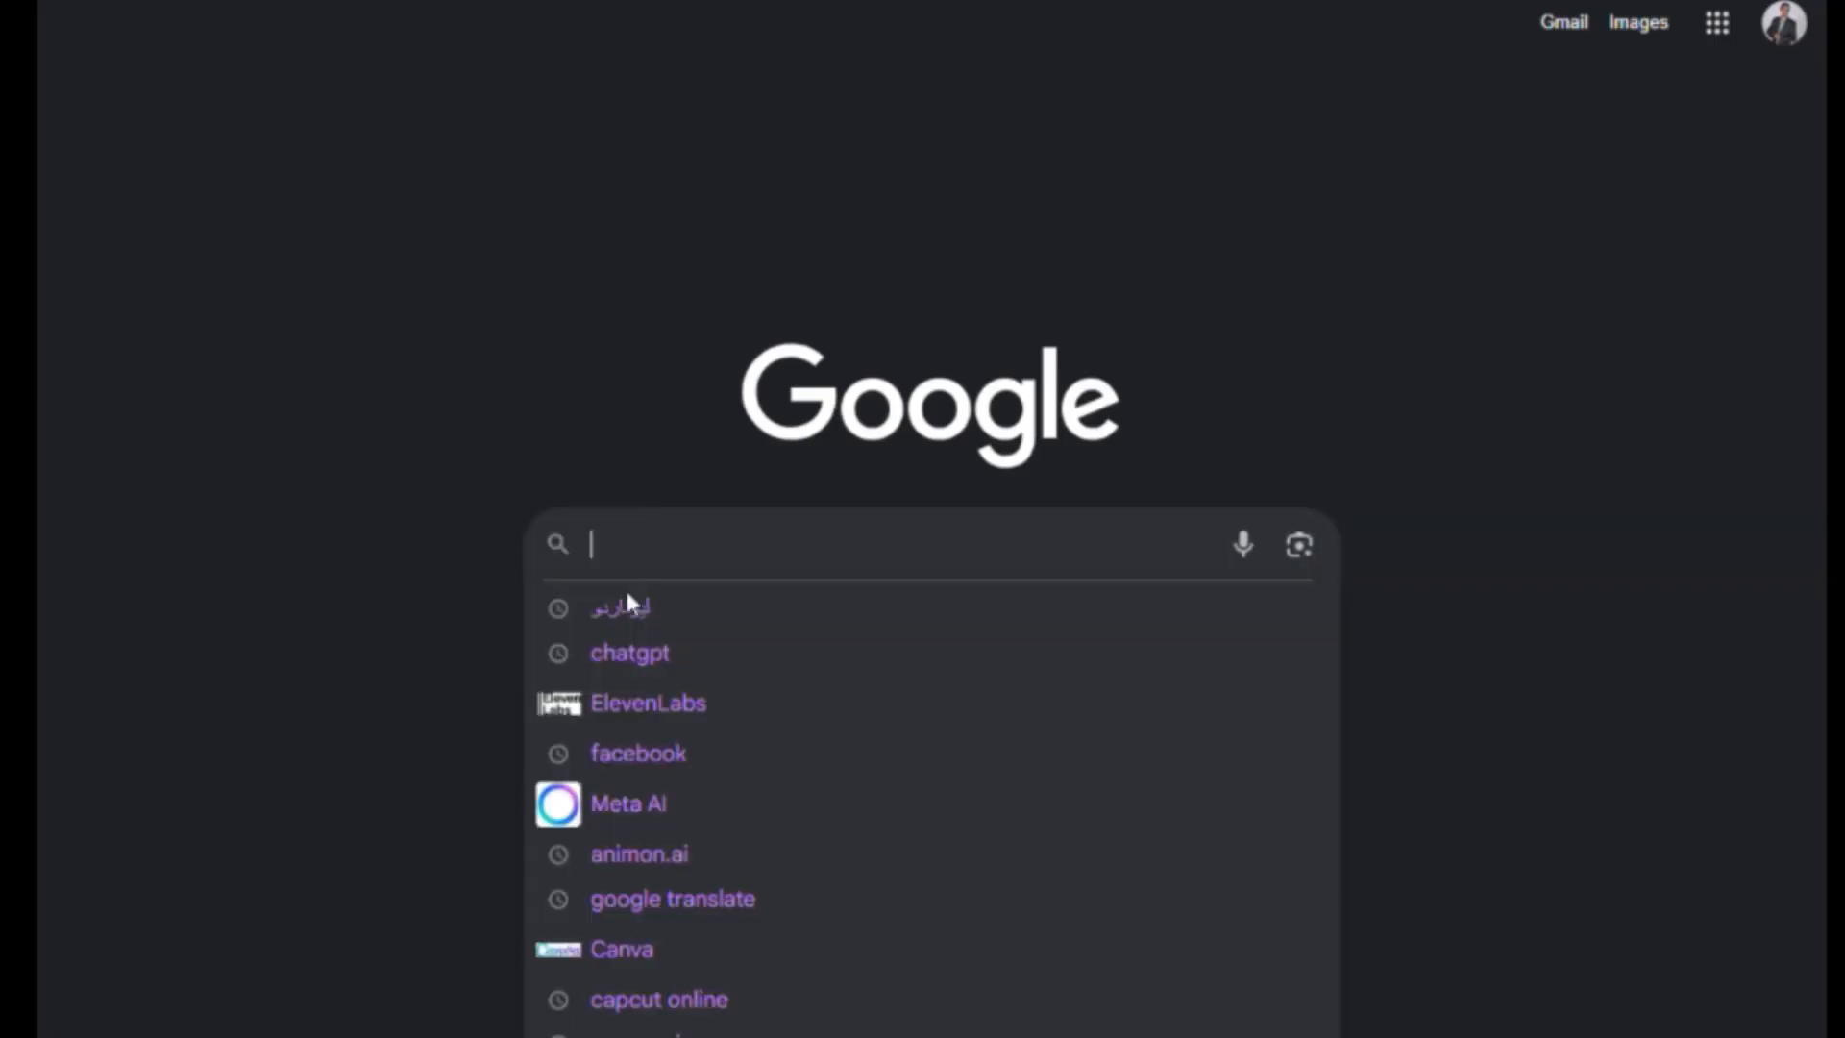
pyautogui.click(685, 870)
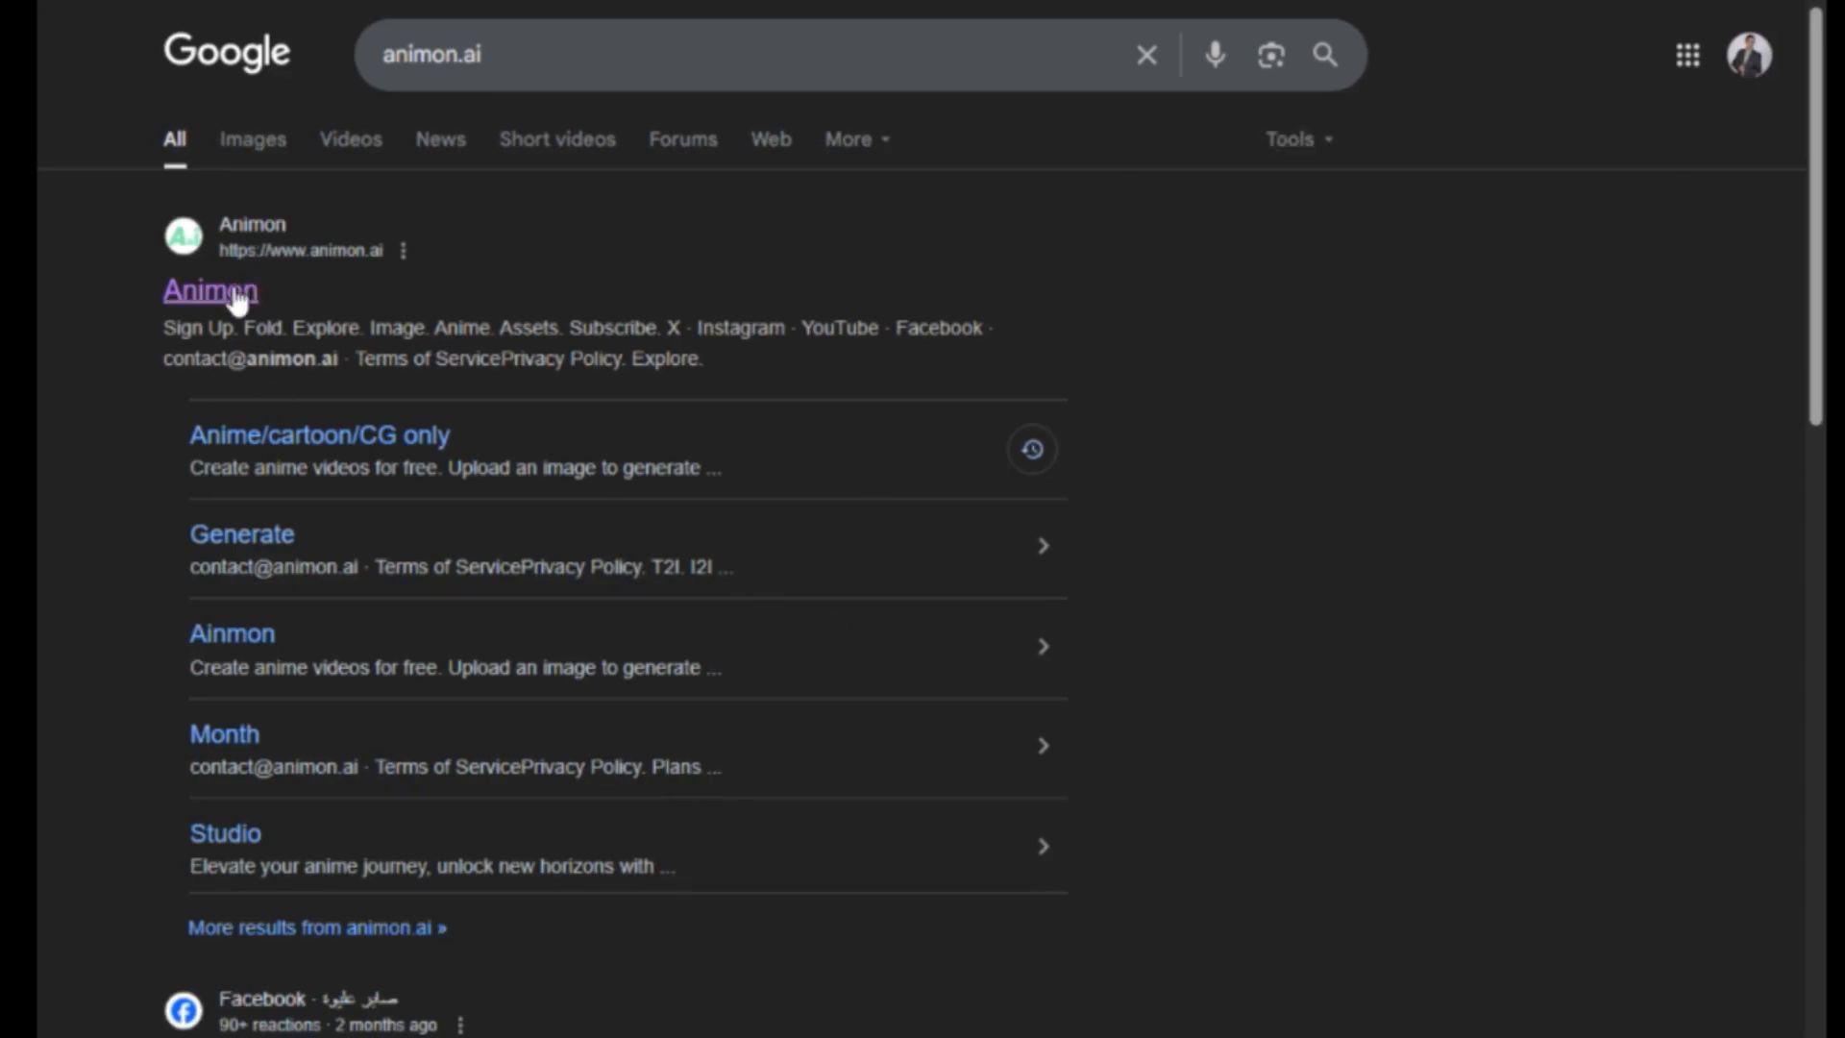
pyautogui.click(183, 325)
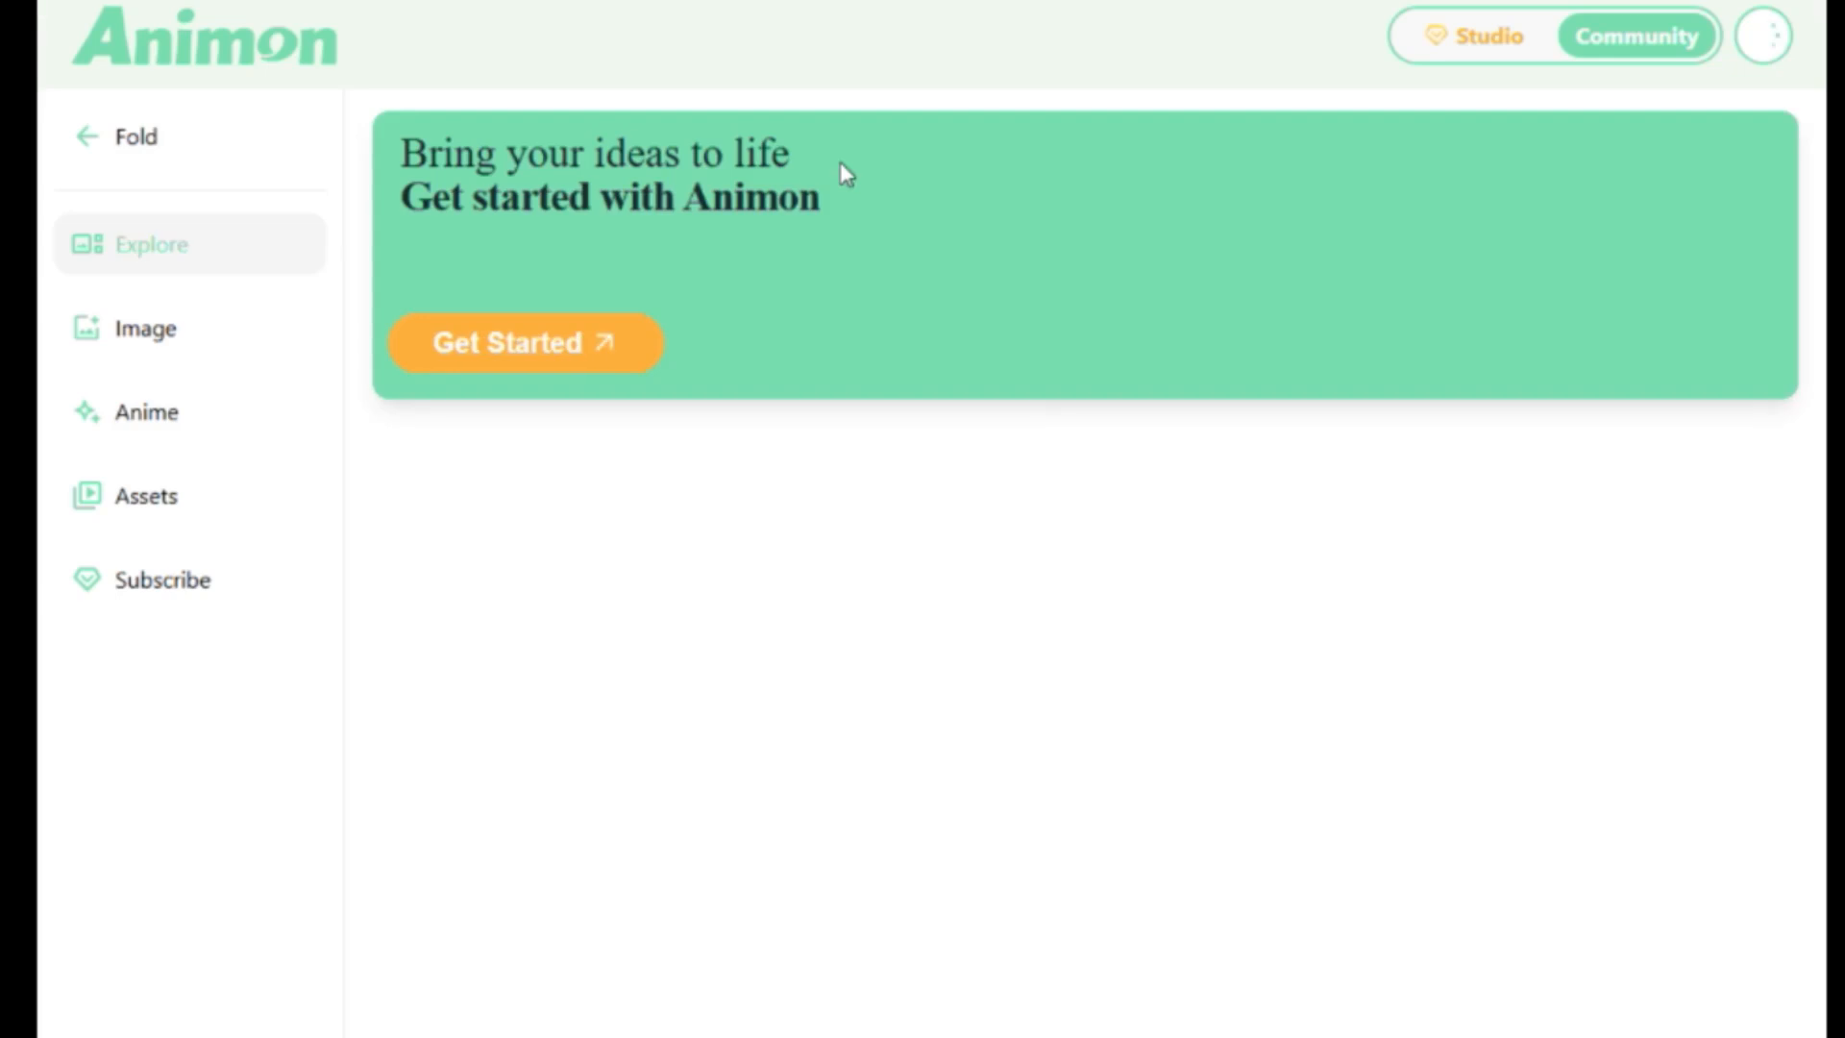
pyautogui.click(164, 415)
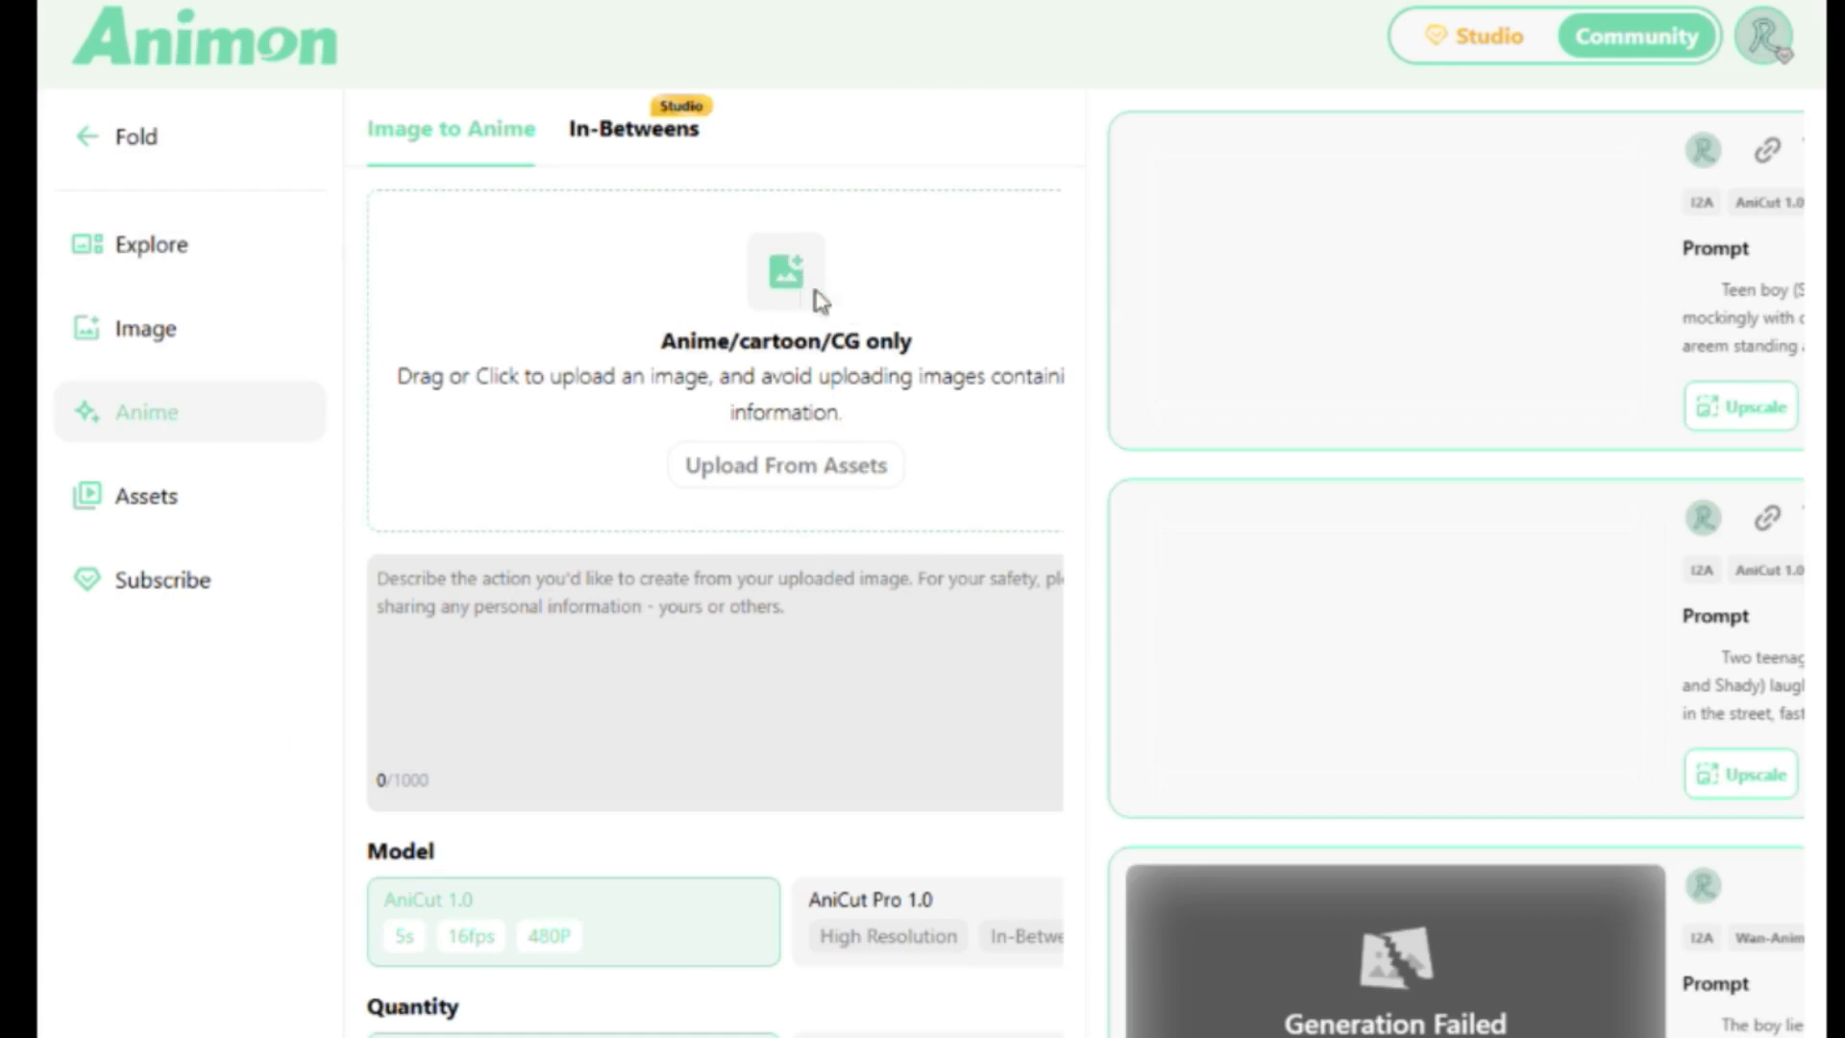
# Upload image 1 from the Downloads folder as the source image for the animation.
pyautogui.click(818, 301)
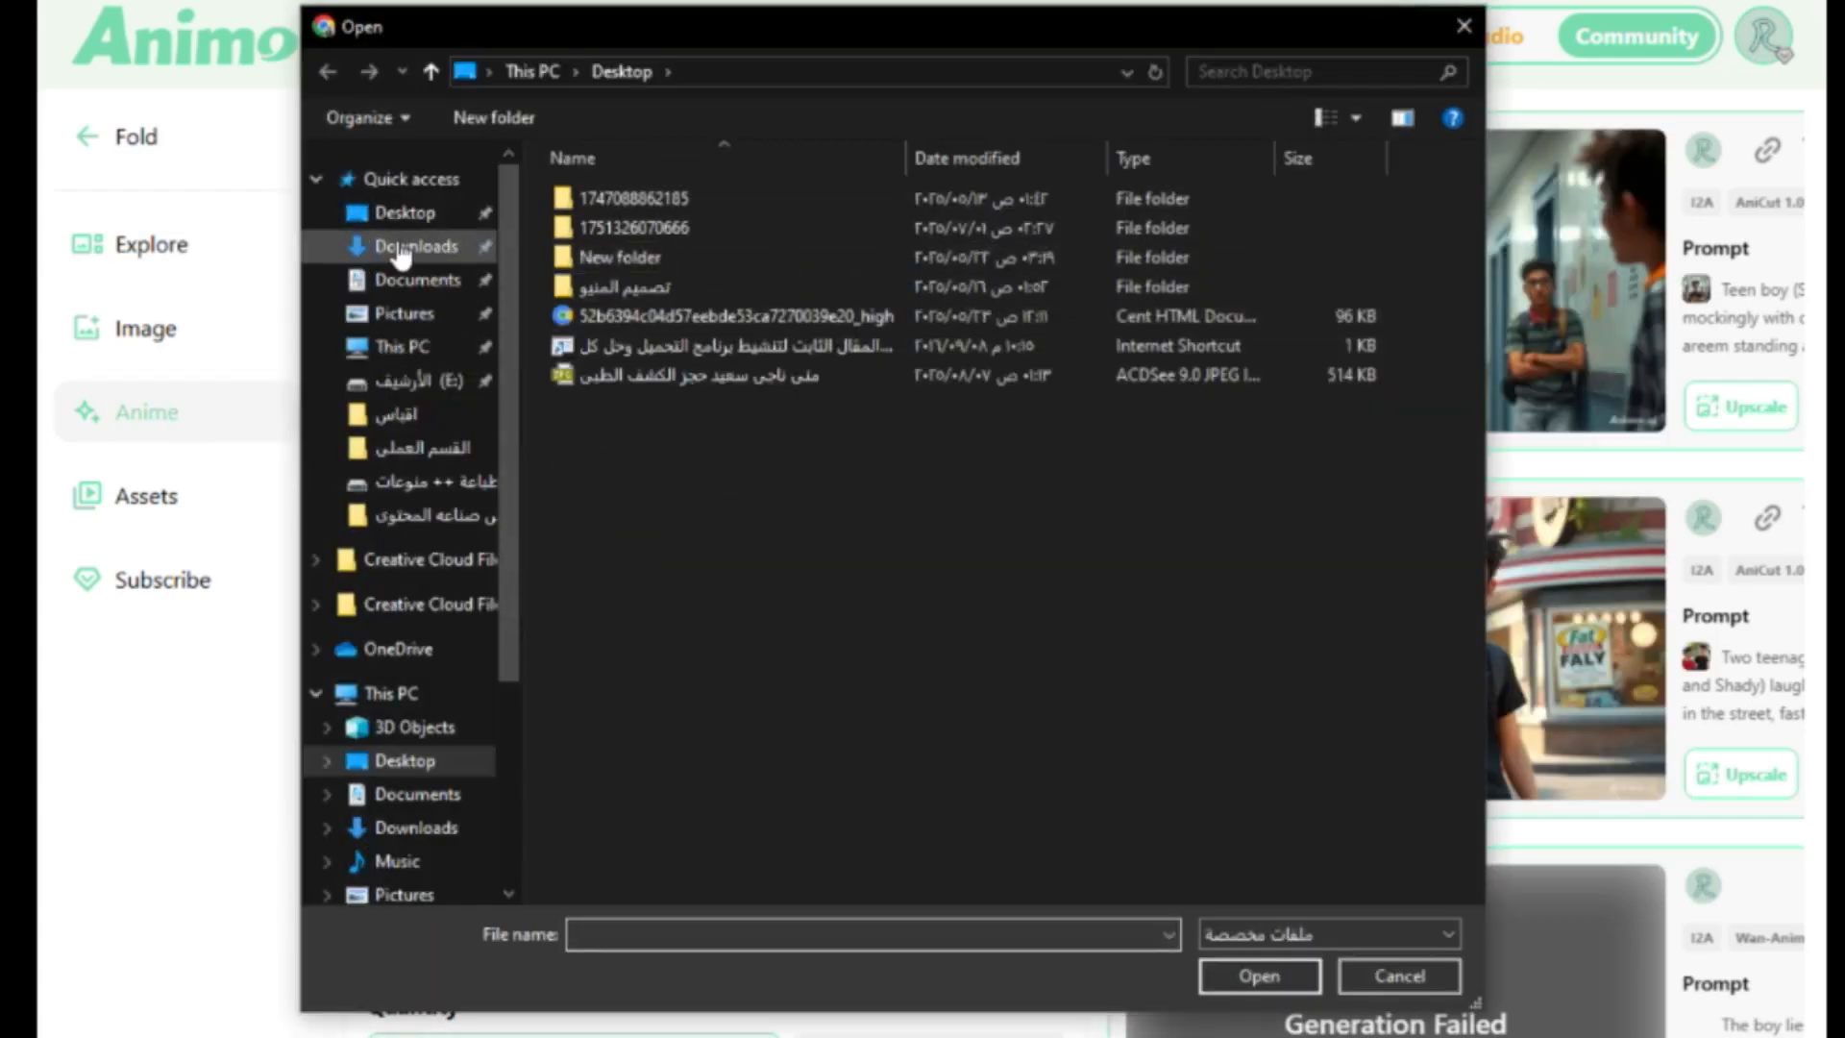
pyautogui.click(400, 249)
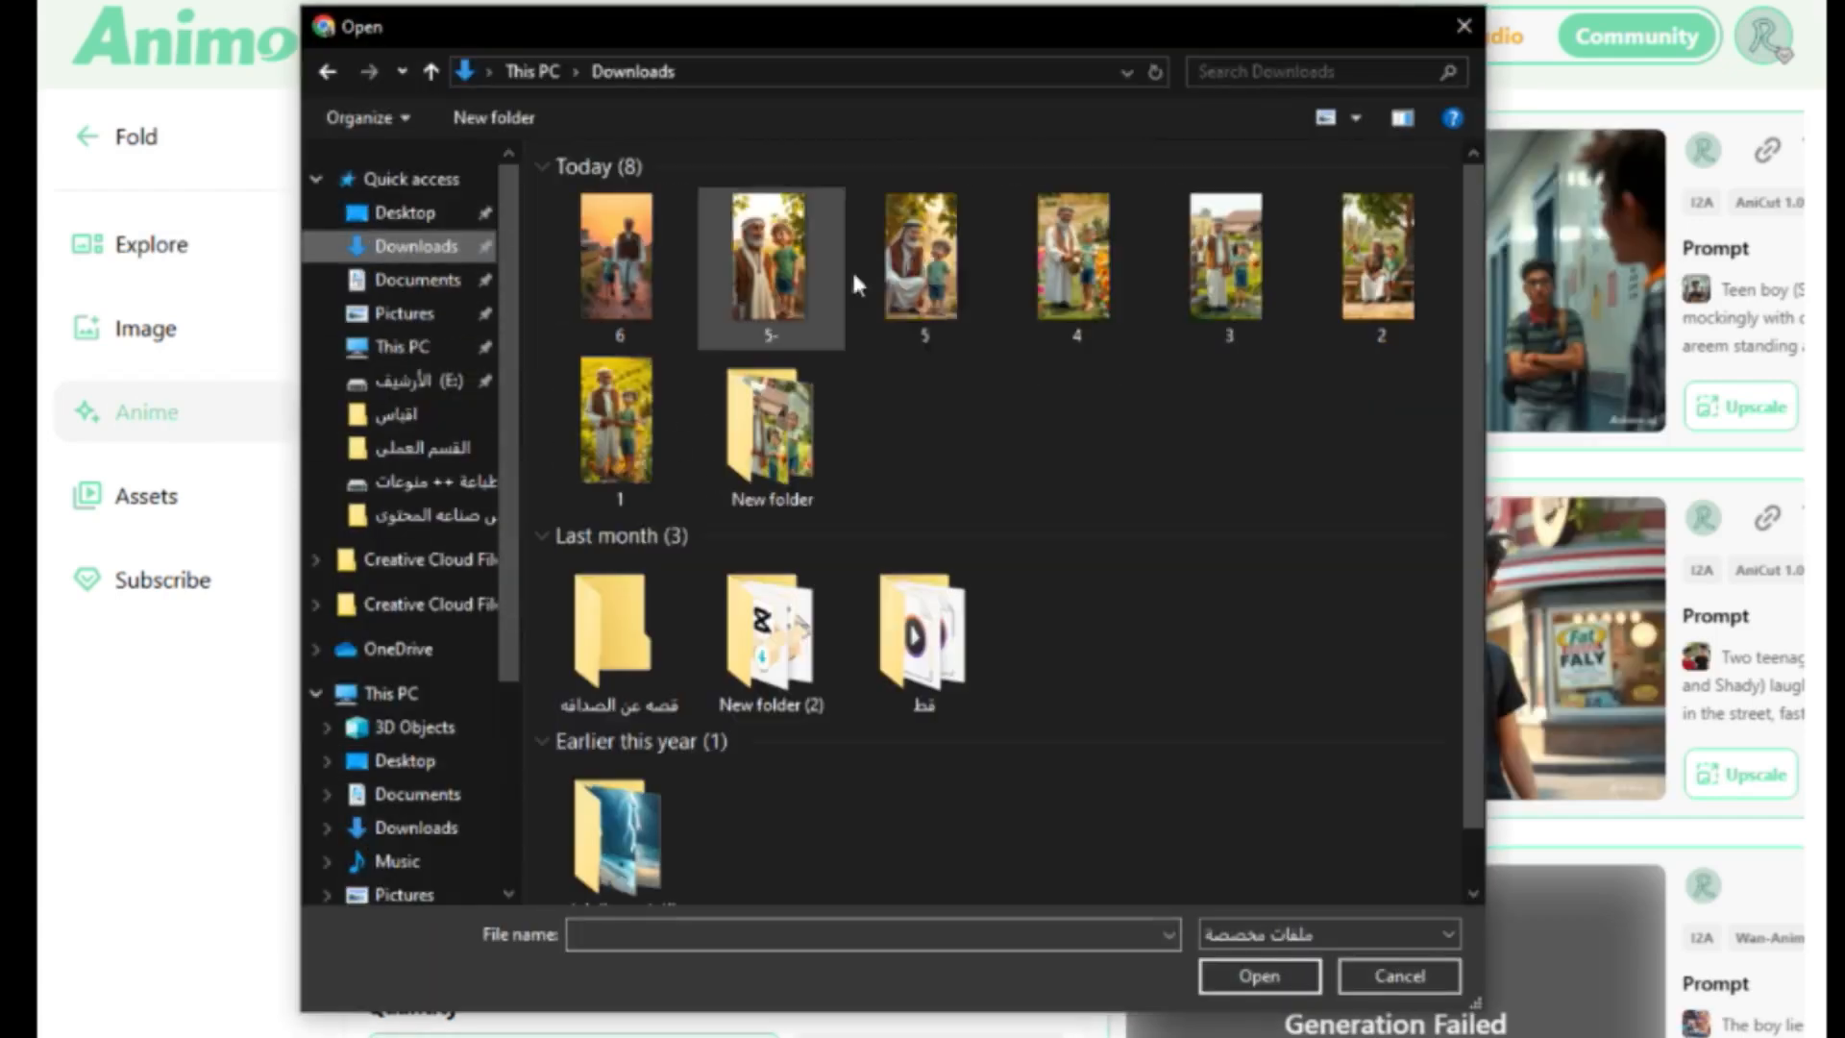
pyautogui.click(607, 441)
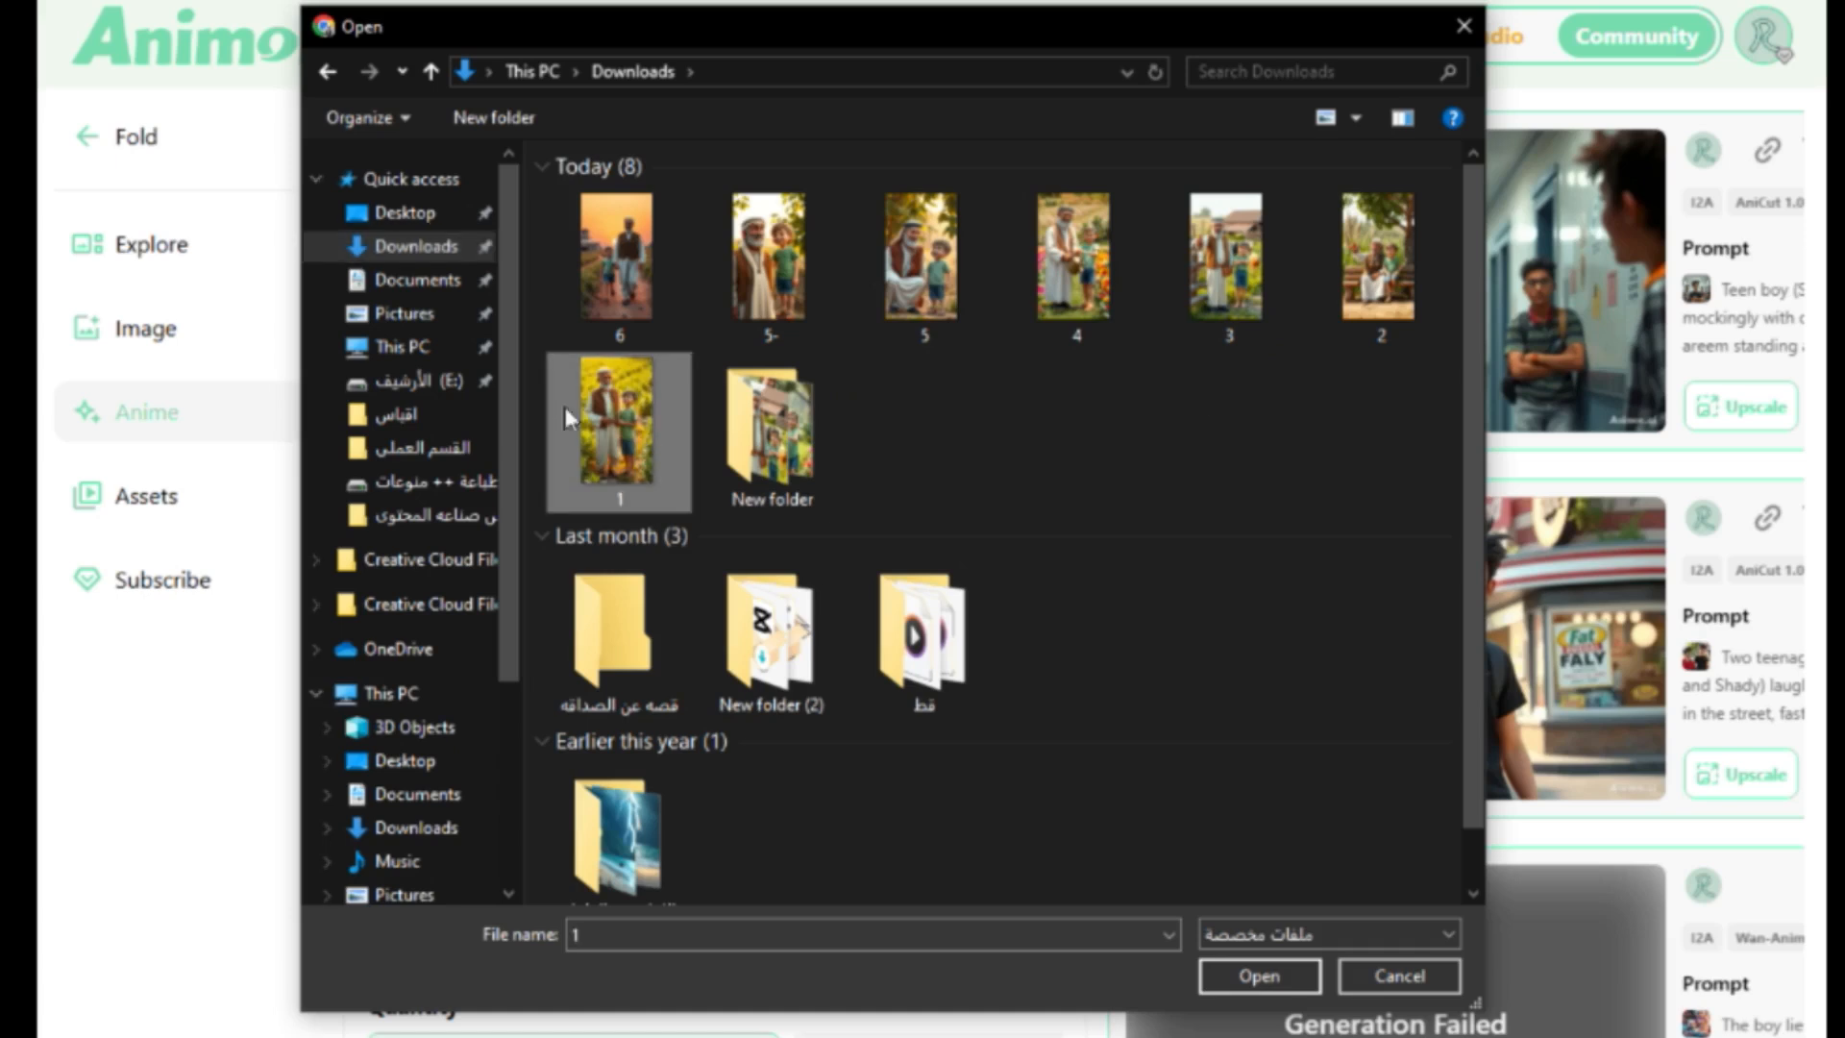
pyautogui.click(1305, 972)
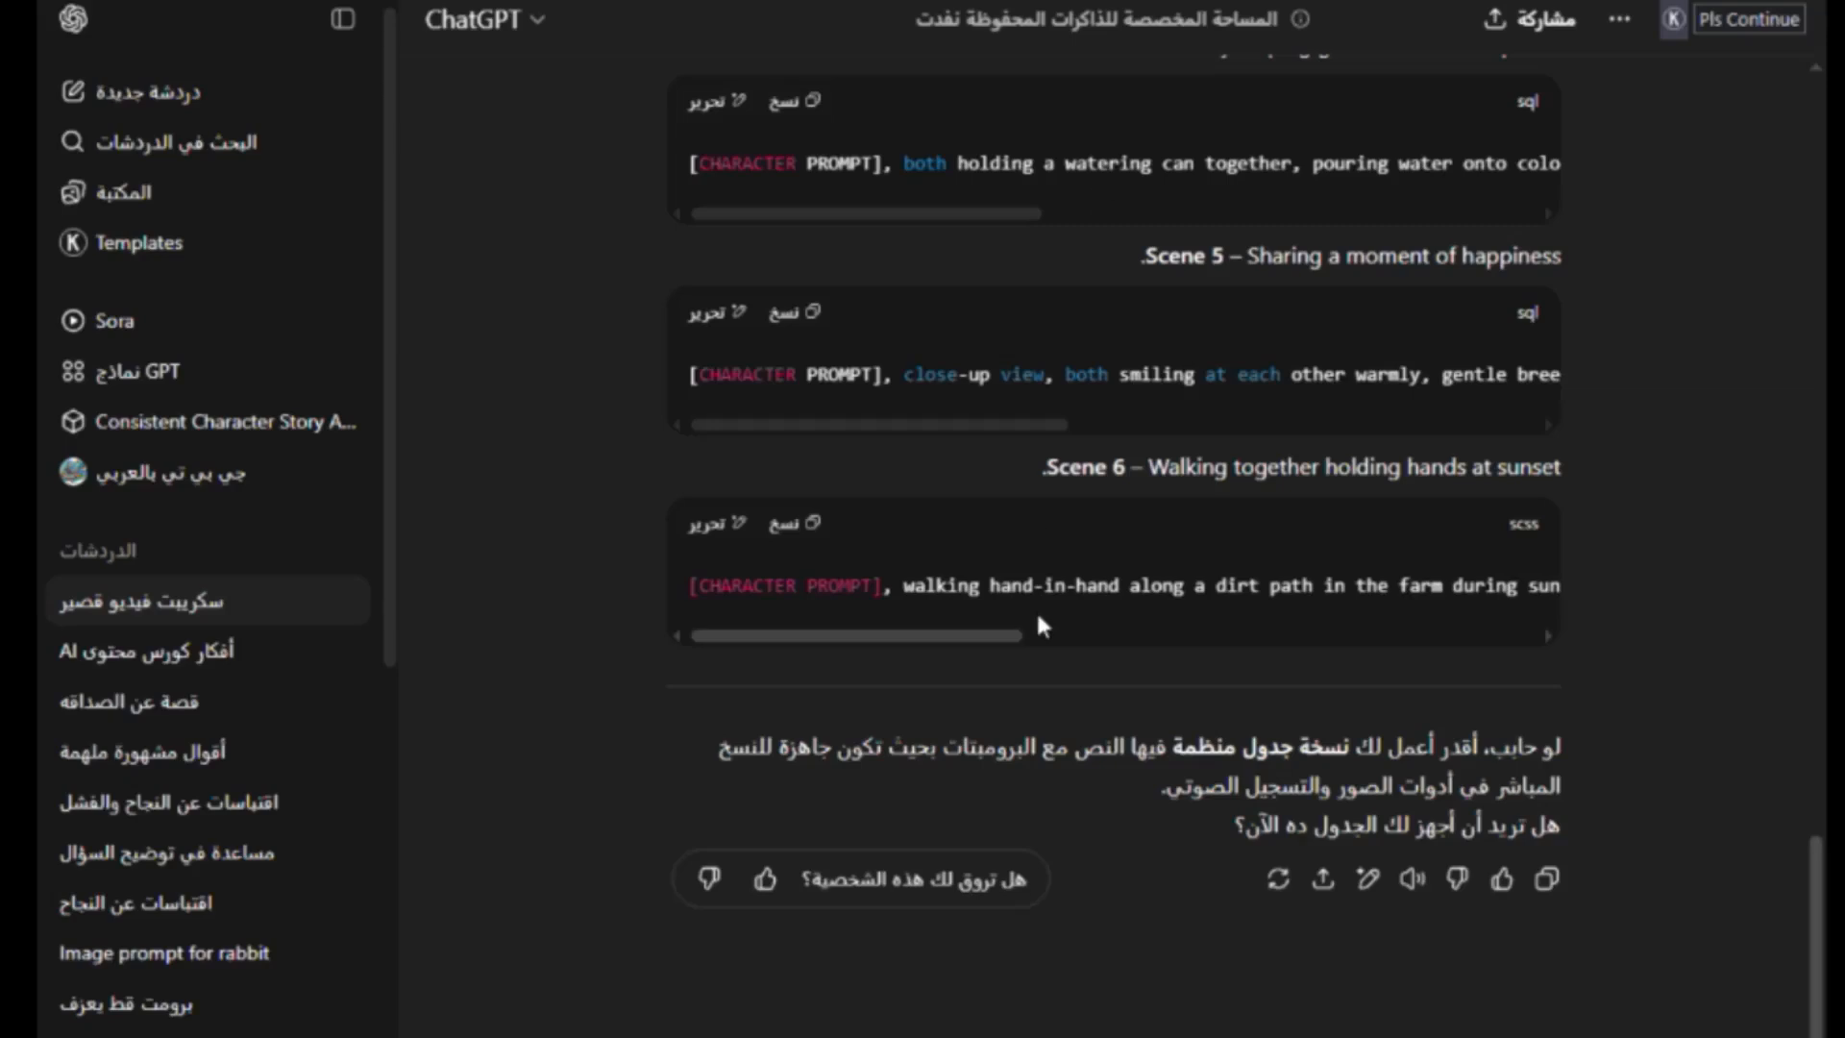
# Copy the Scene 1 prompt from the ChatGPT conversation and paste it as the action description in Animon.
pyautogui.scroll(12, 1030, 604)
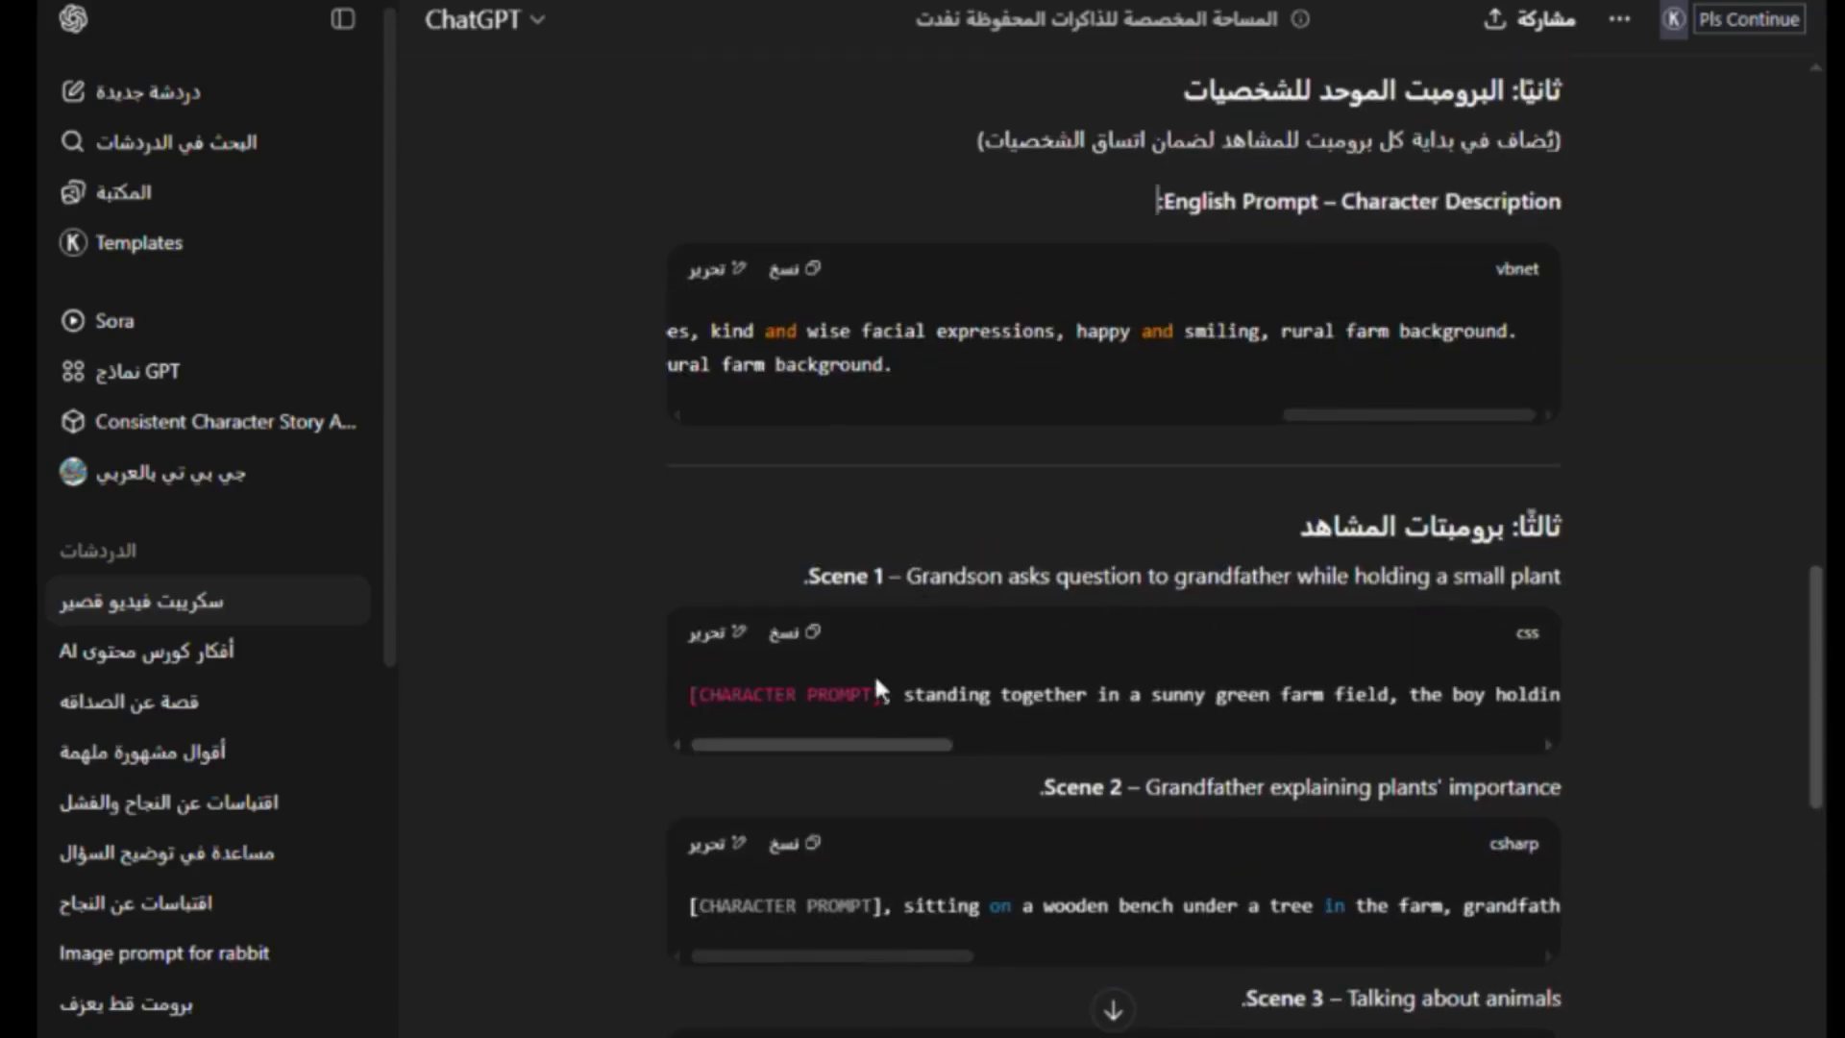
pyautogui.click(812, 634)
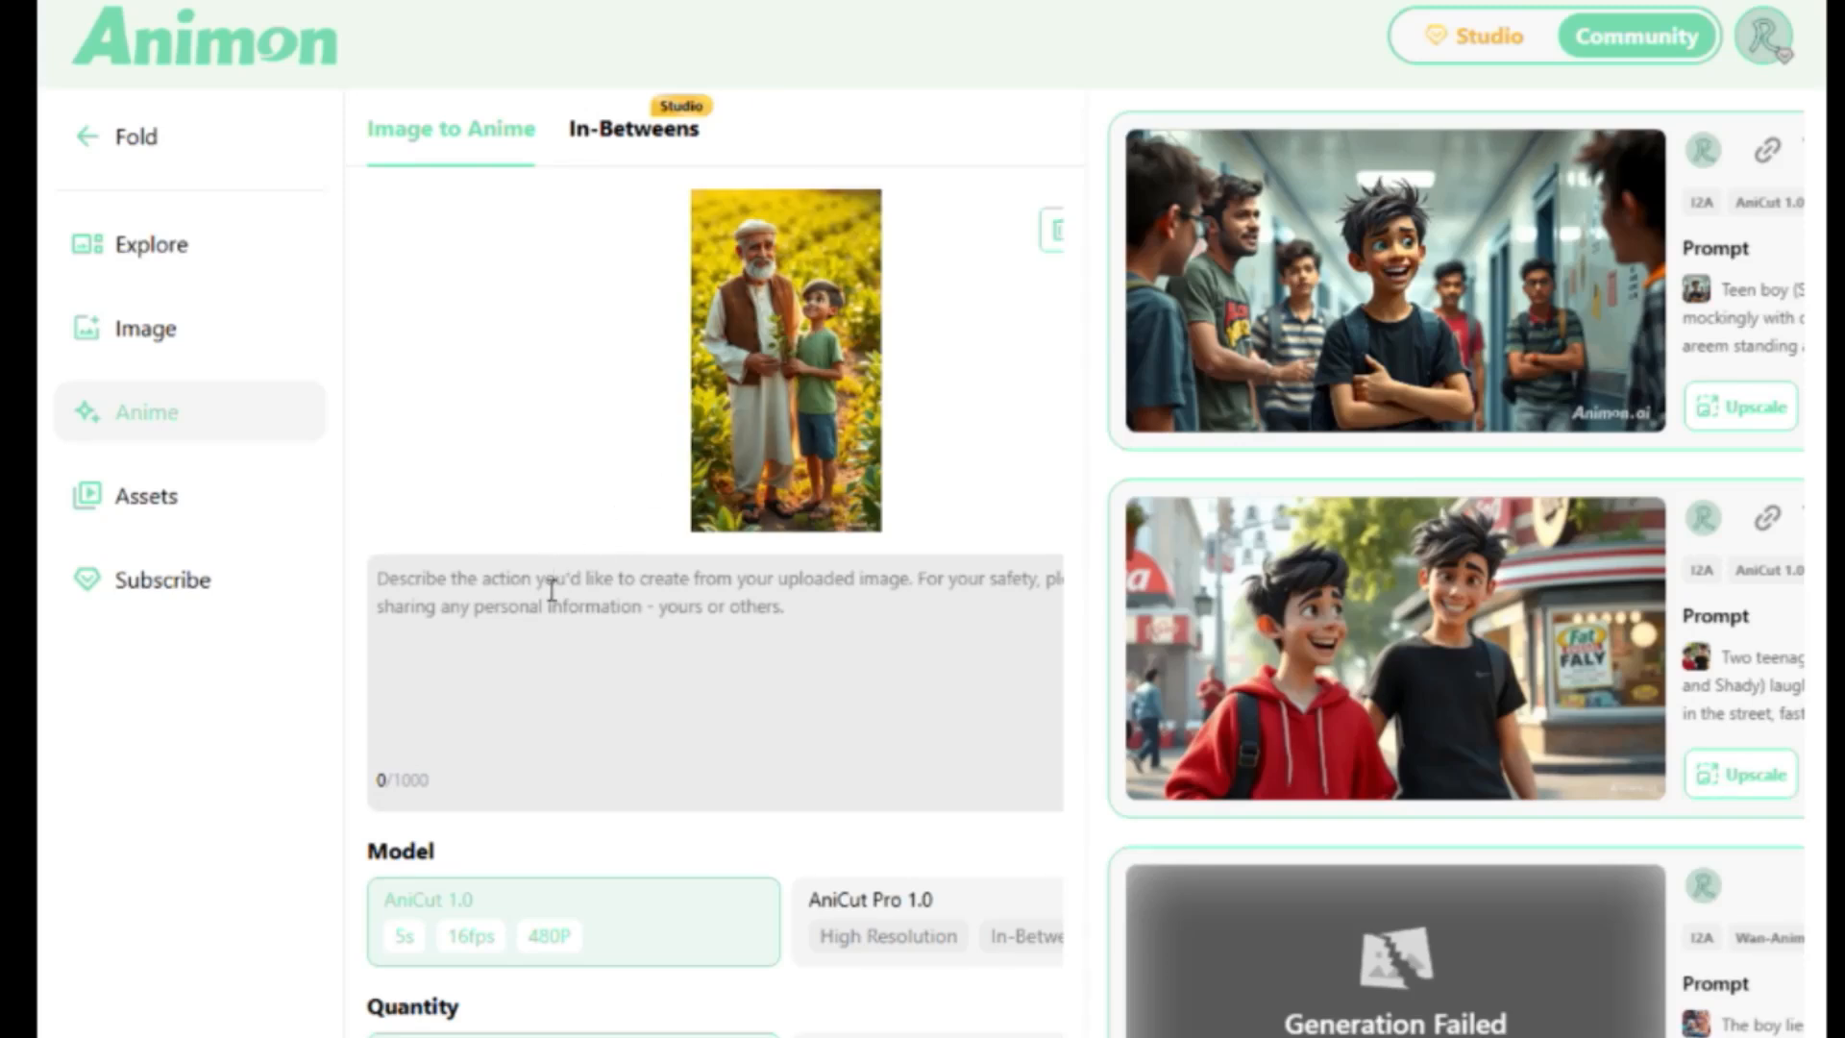
pyautogui.rightClick(552, 590)
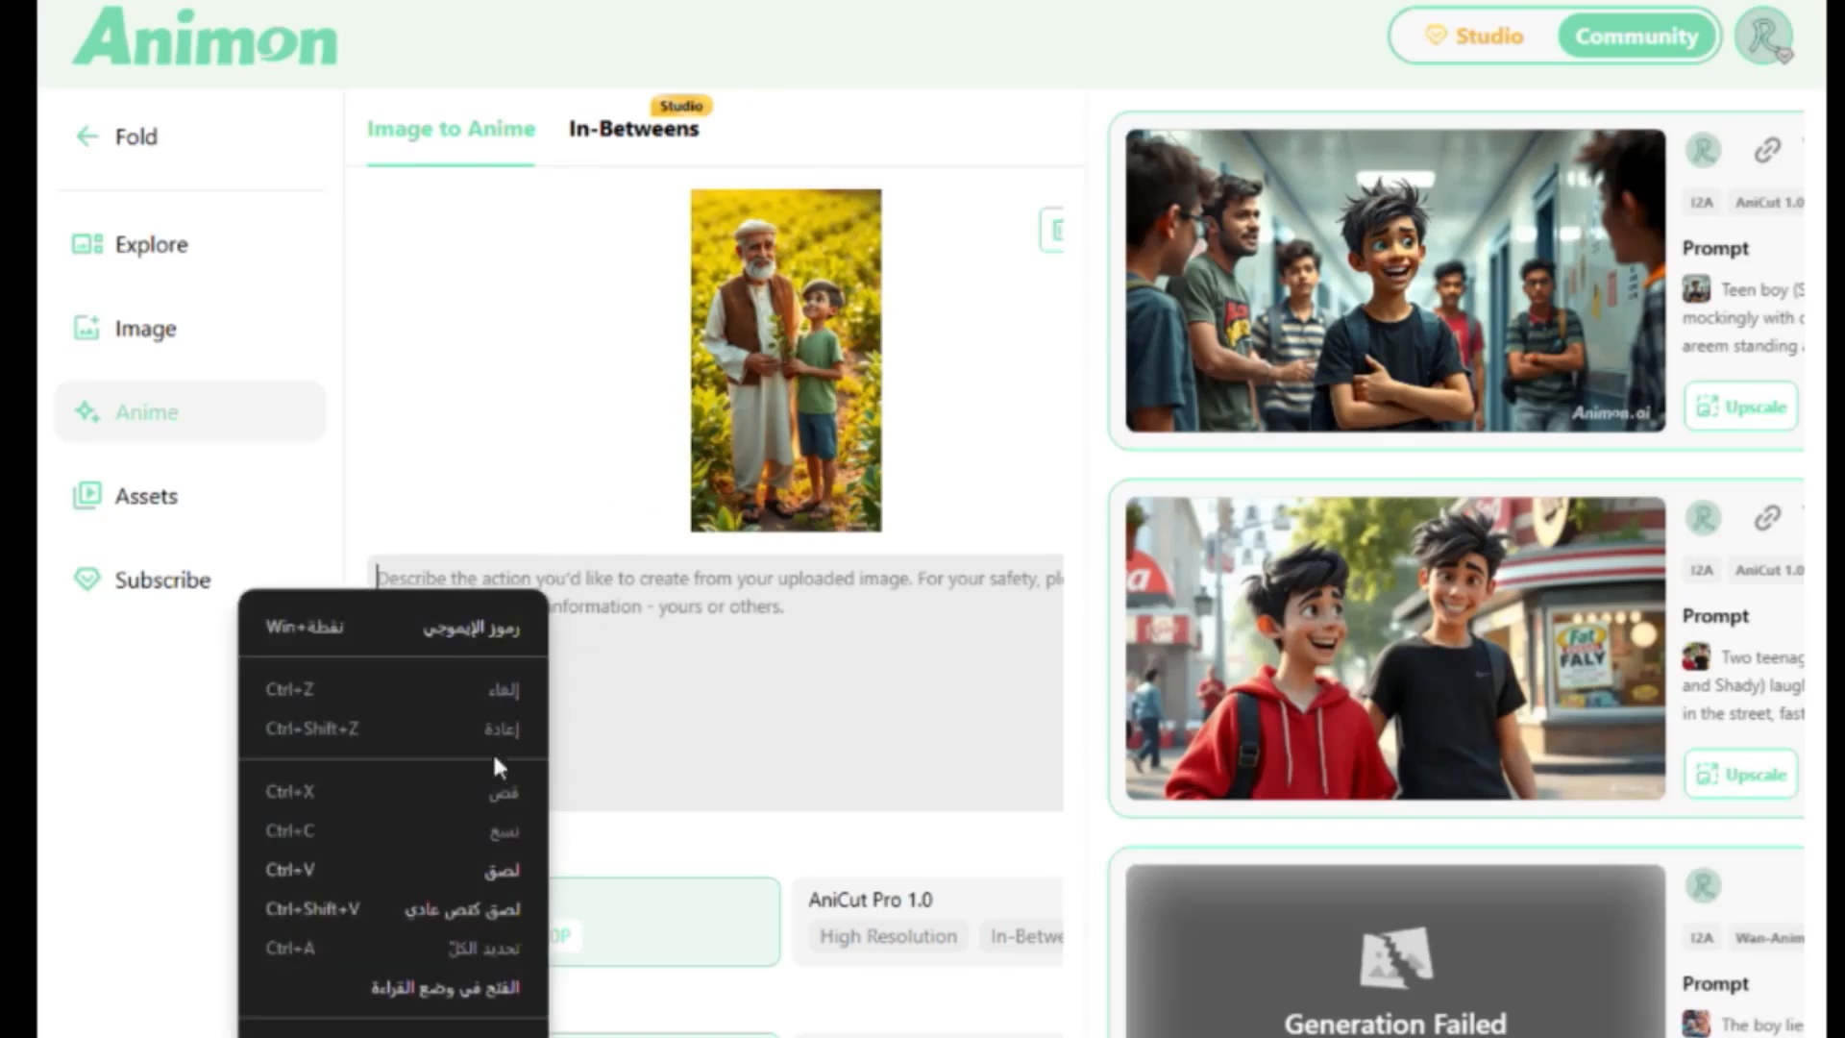
pyautogui.click(500, 880)
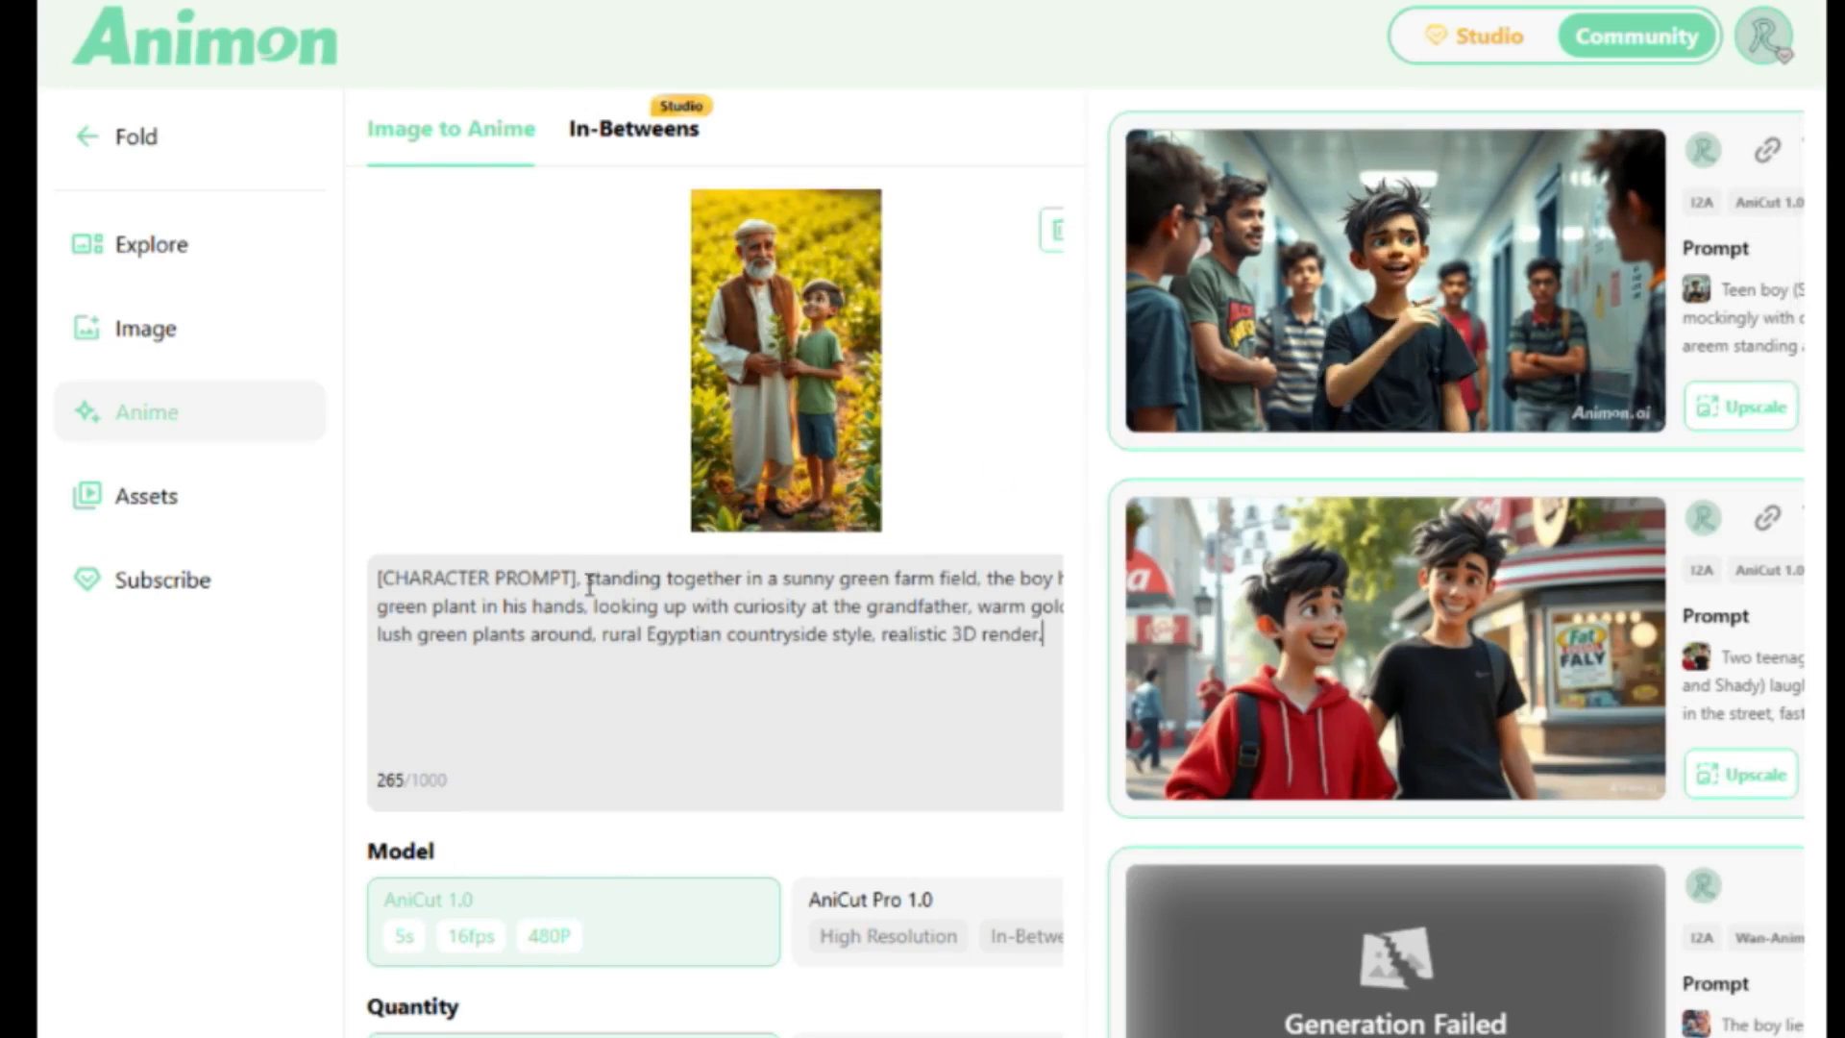
# Remove the [CHARACTER PROMPT] placeholder from the description and generate one video with the AniCut 1.0 model.
pyautogui.moveTo(573, 579); pyautogui.dragTo(352, 588)
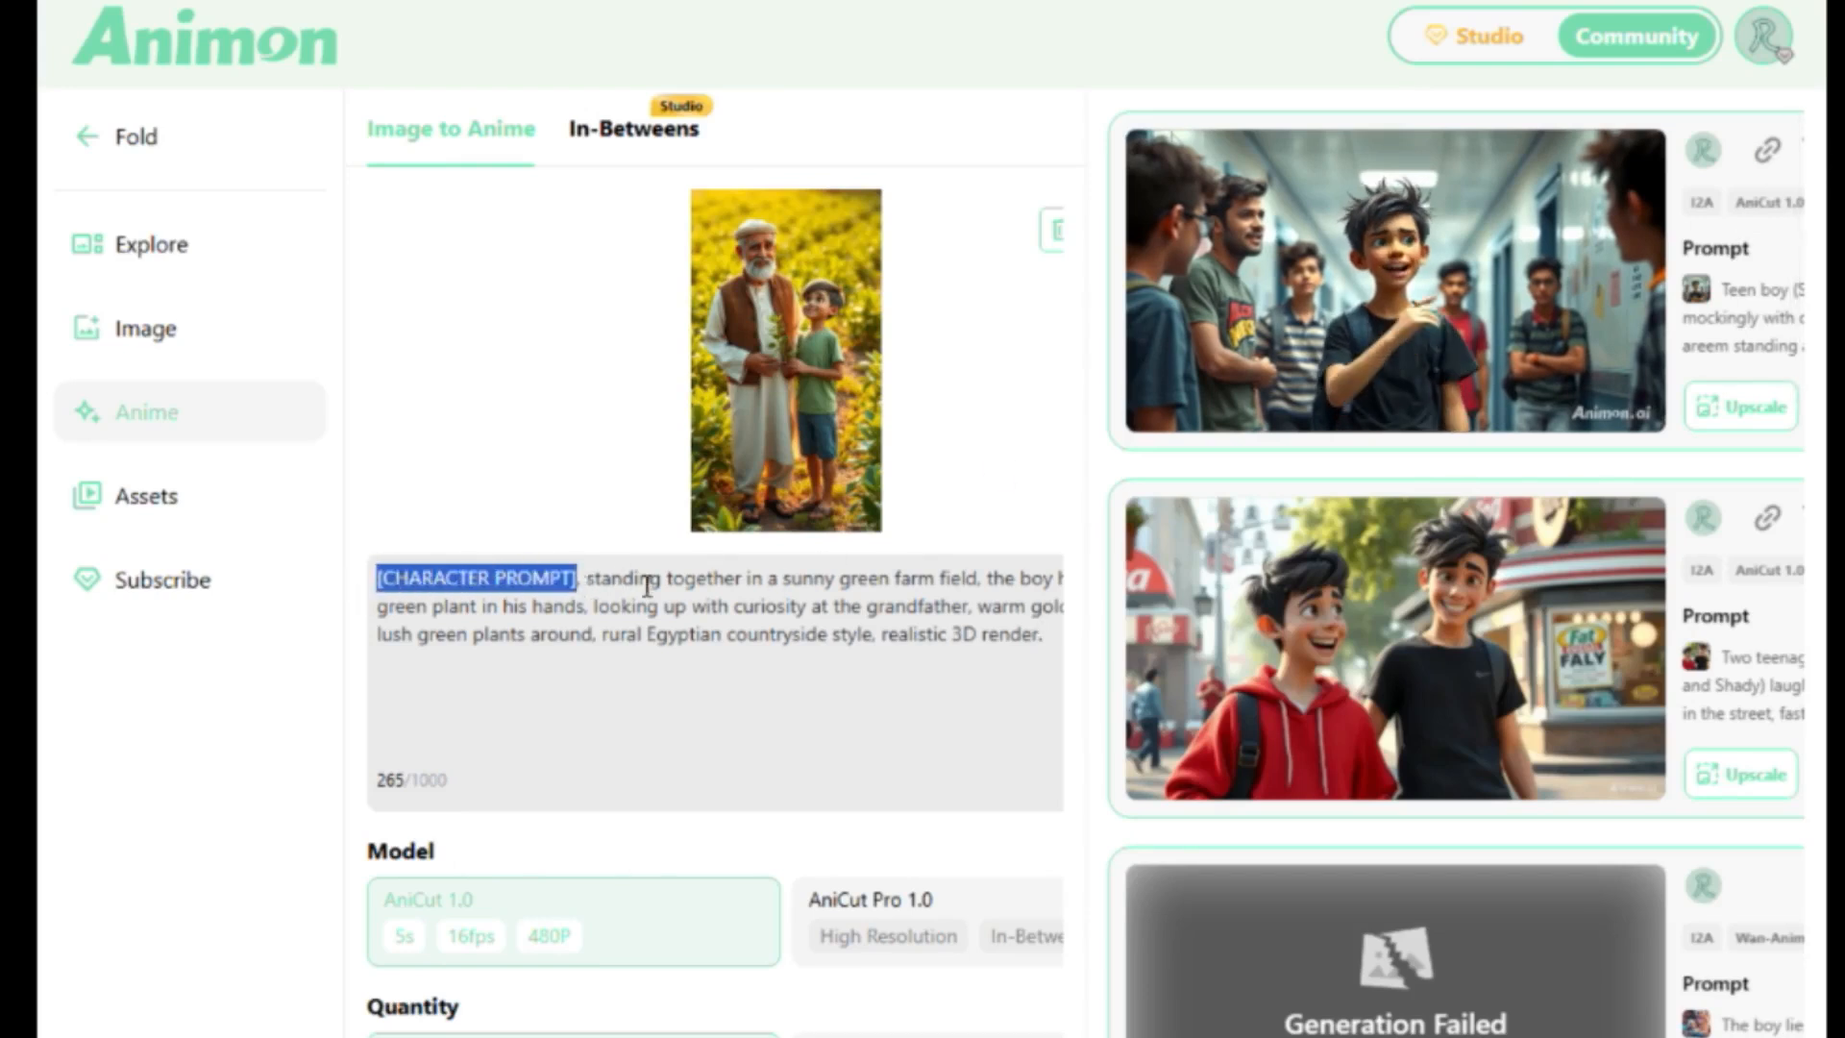
pyautogui.press('BackSpace')
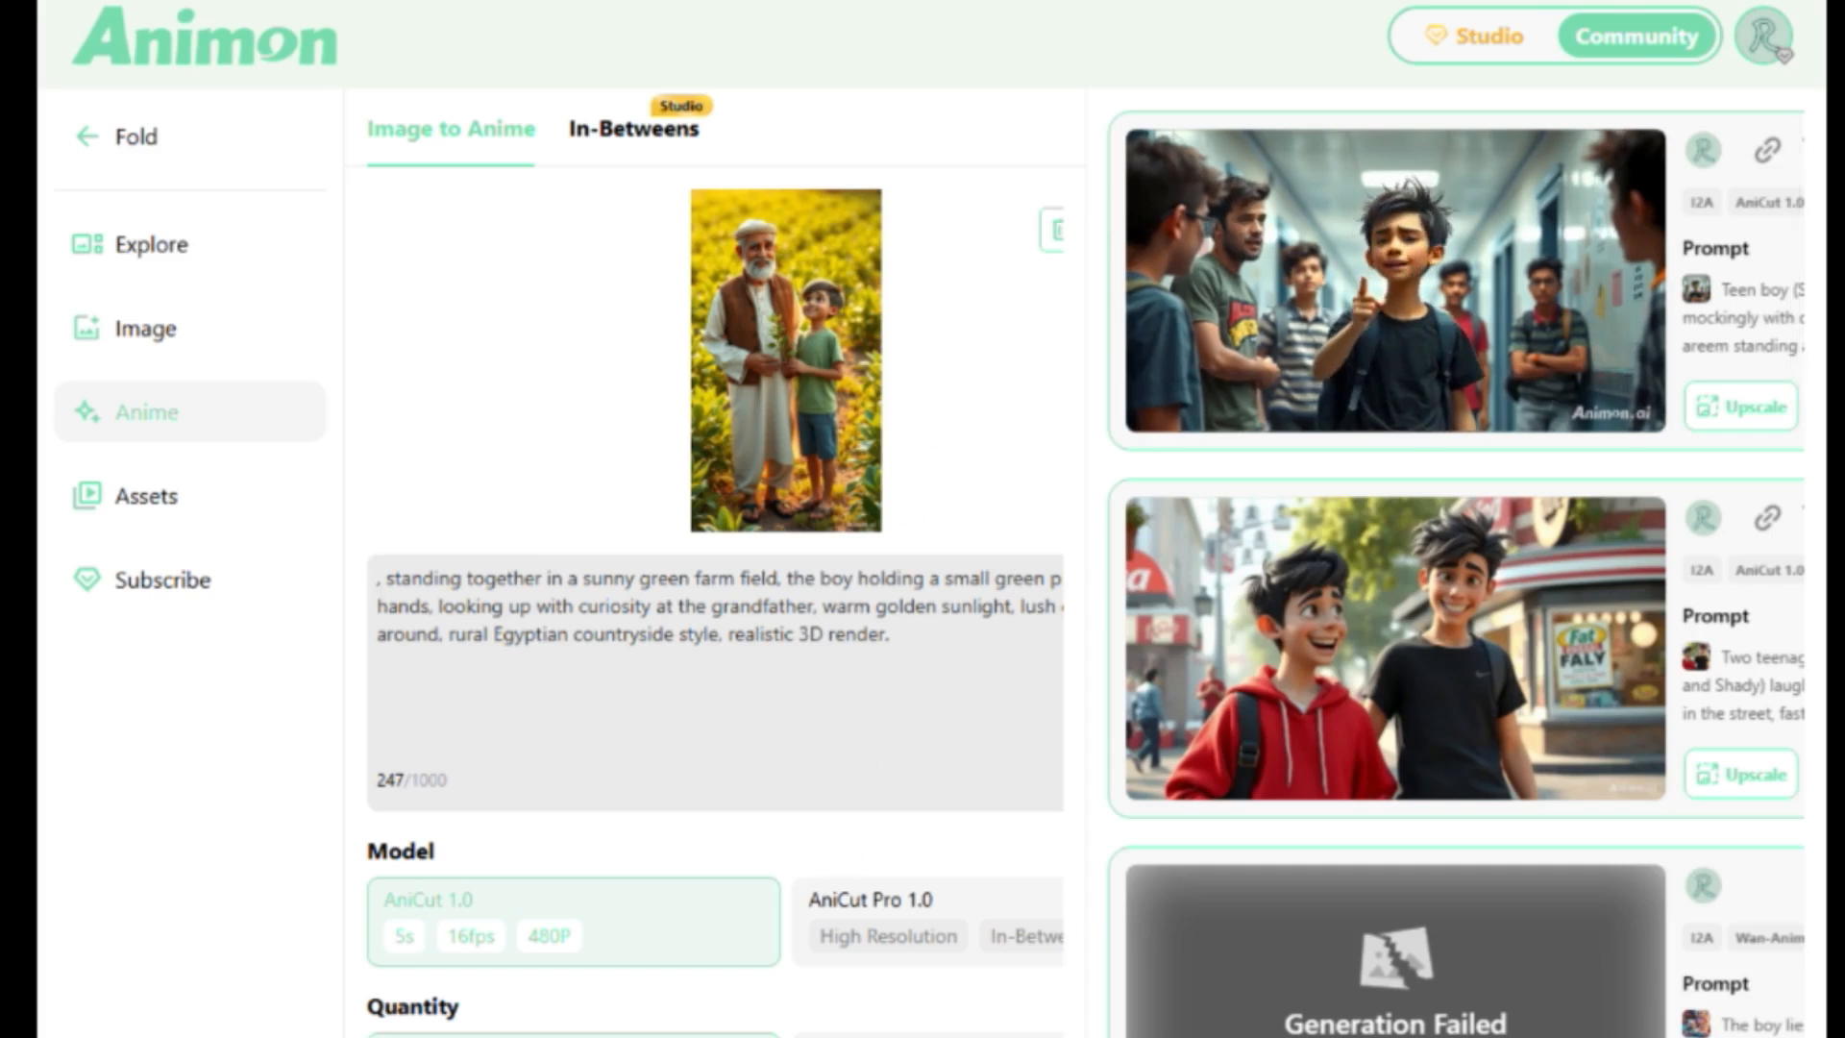
pyautogui.scroll(-2, 731, 942)
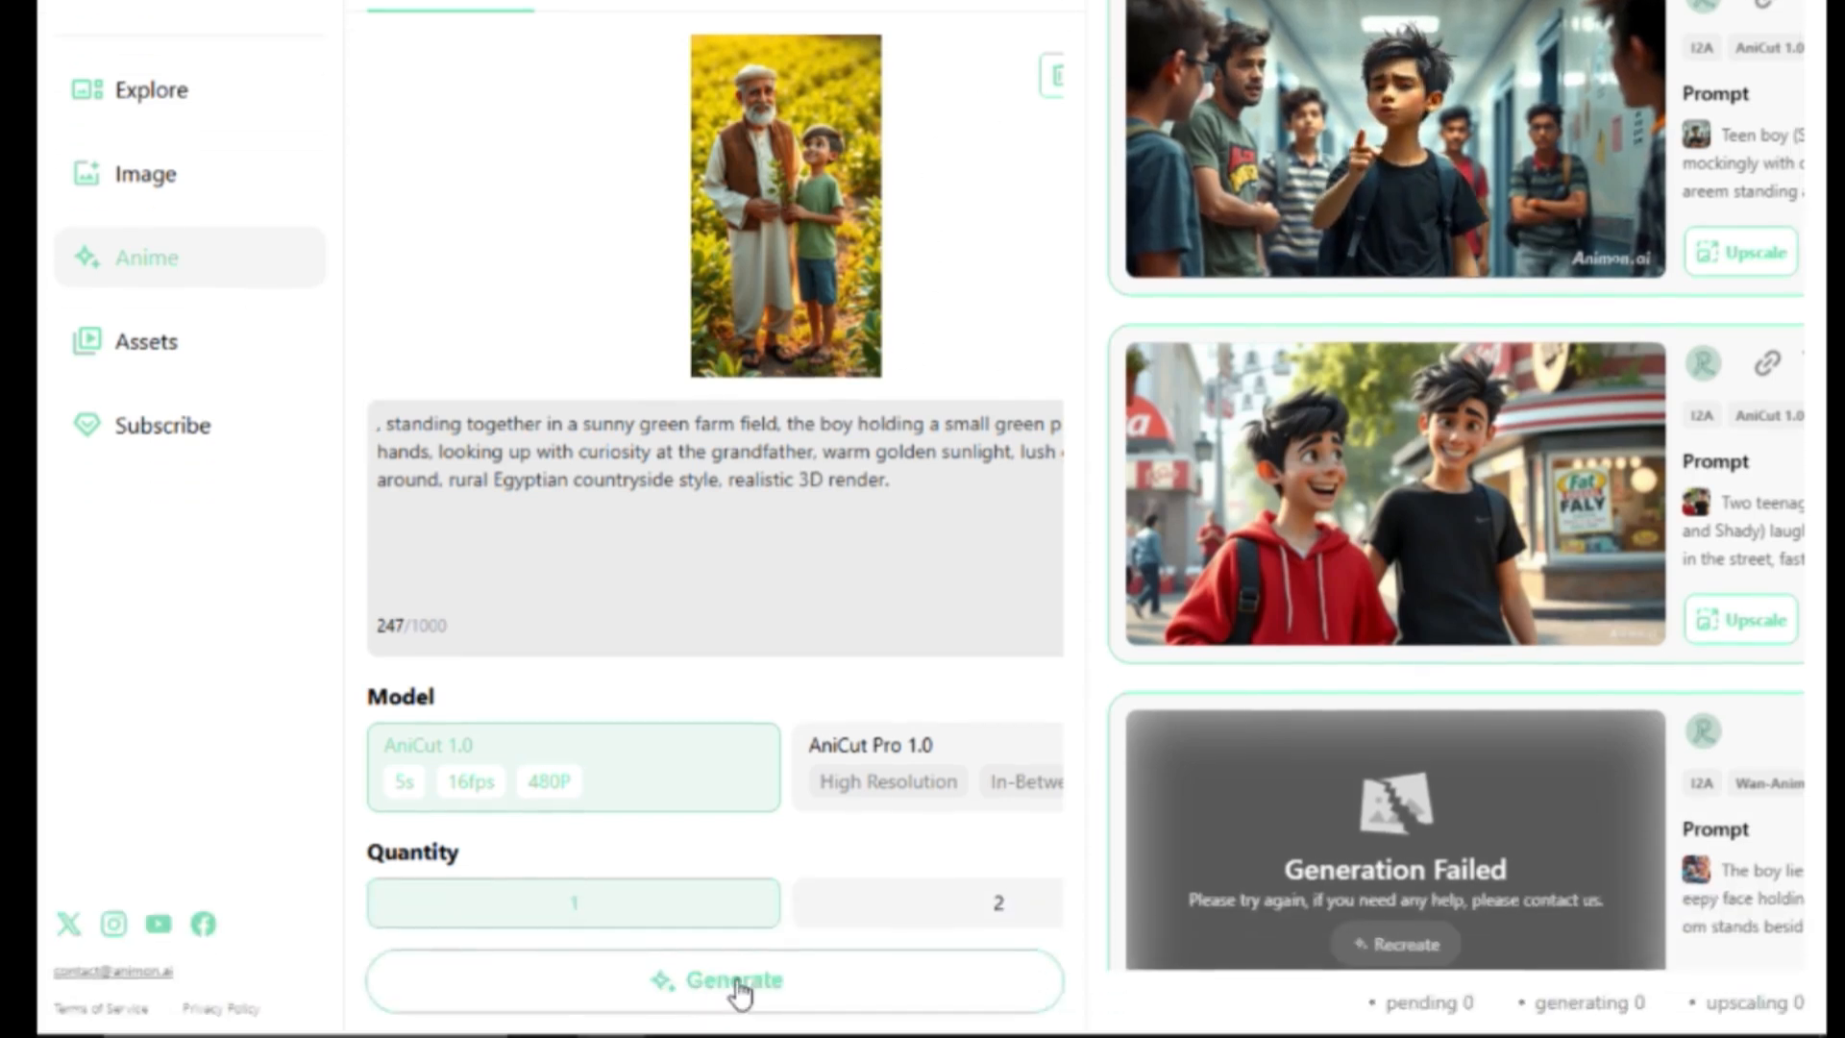
pyautogui.click(698, 990)
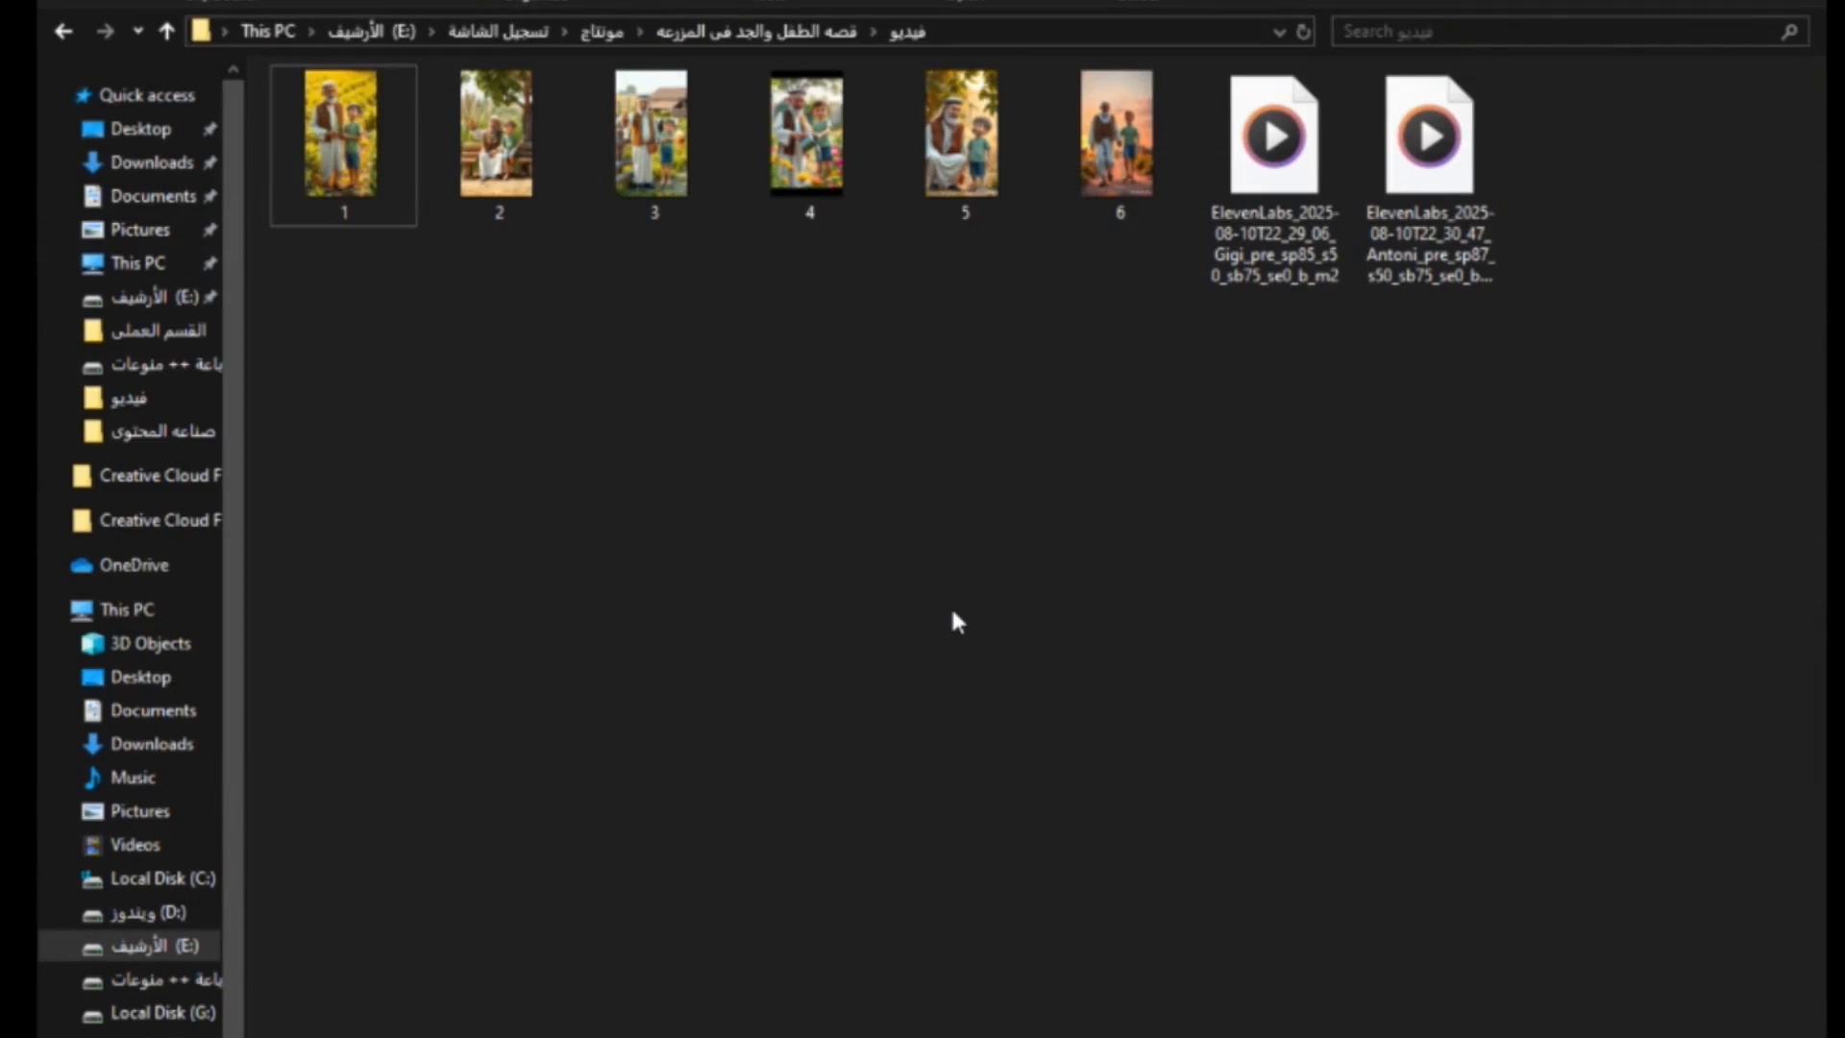
# Switch from the scene files folder to CapCut and create a new project.
pyautogui.rightClick(957, 620)
pyautogui.click(970, 768)
pyautogui.click(962, 1036)
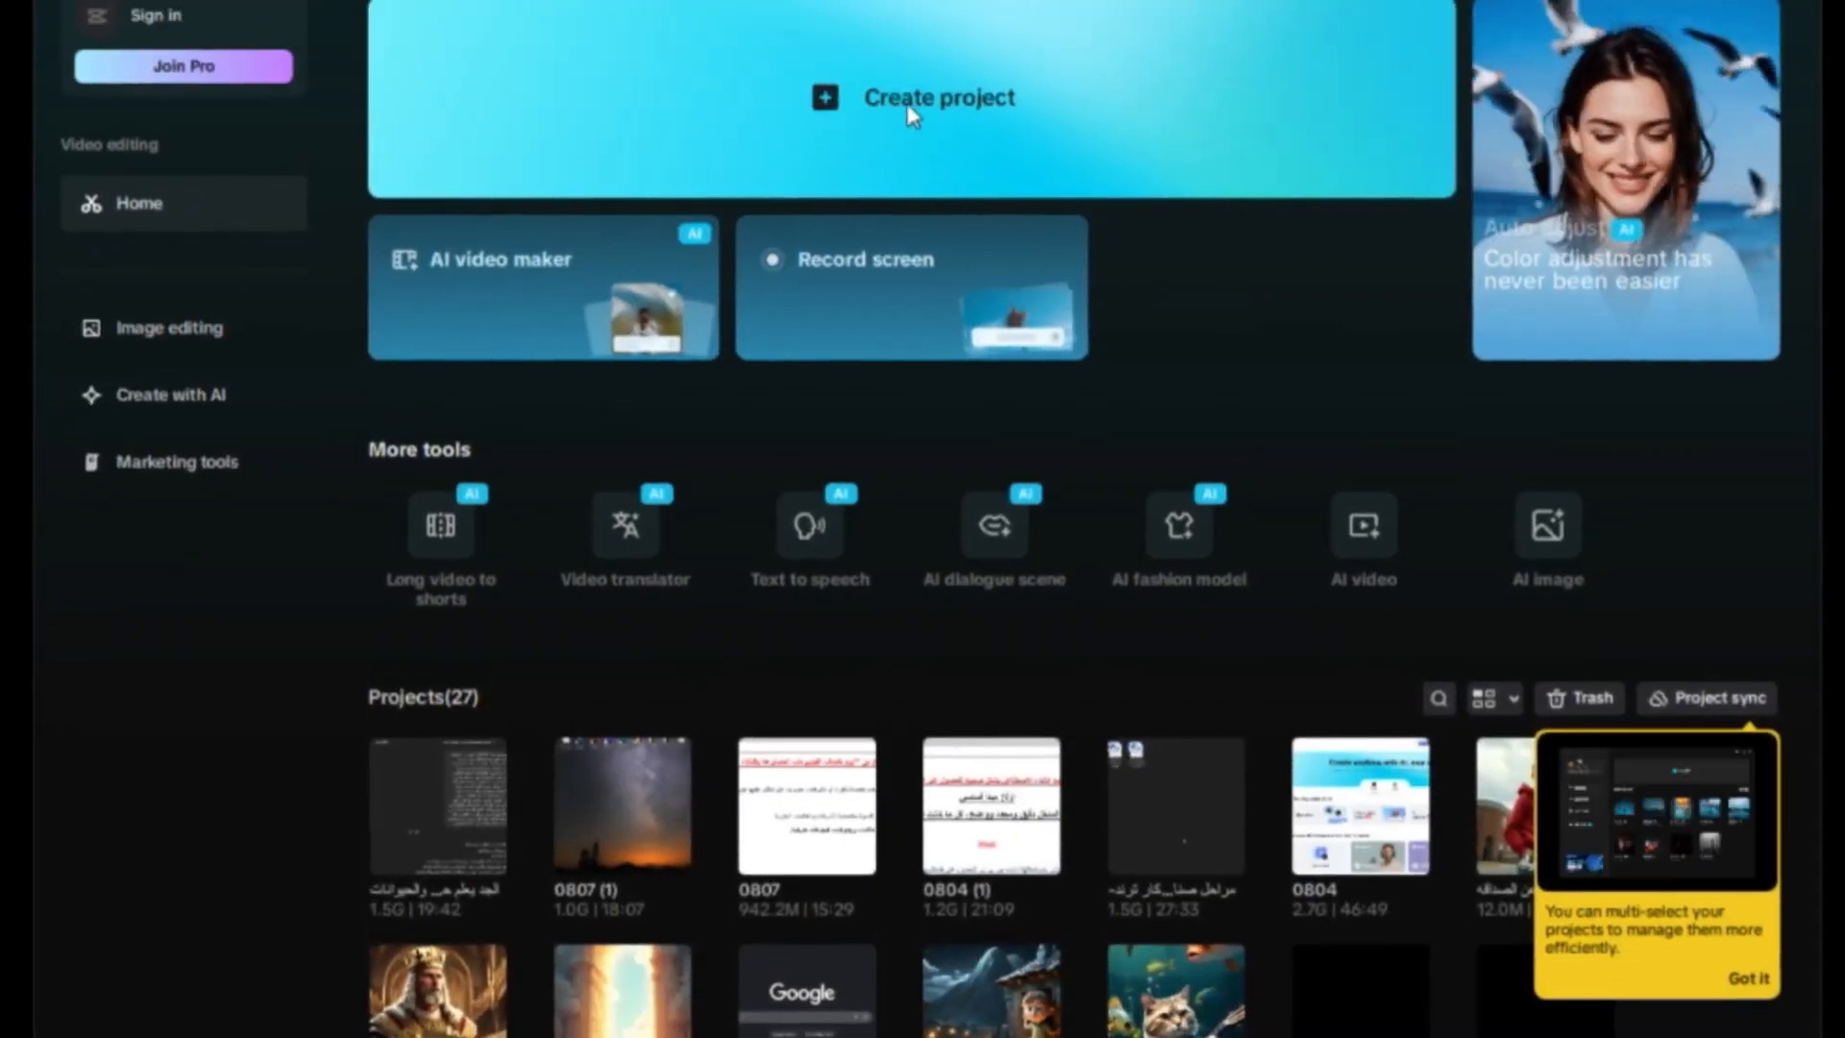
pyautogui.click(915, 102)
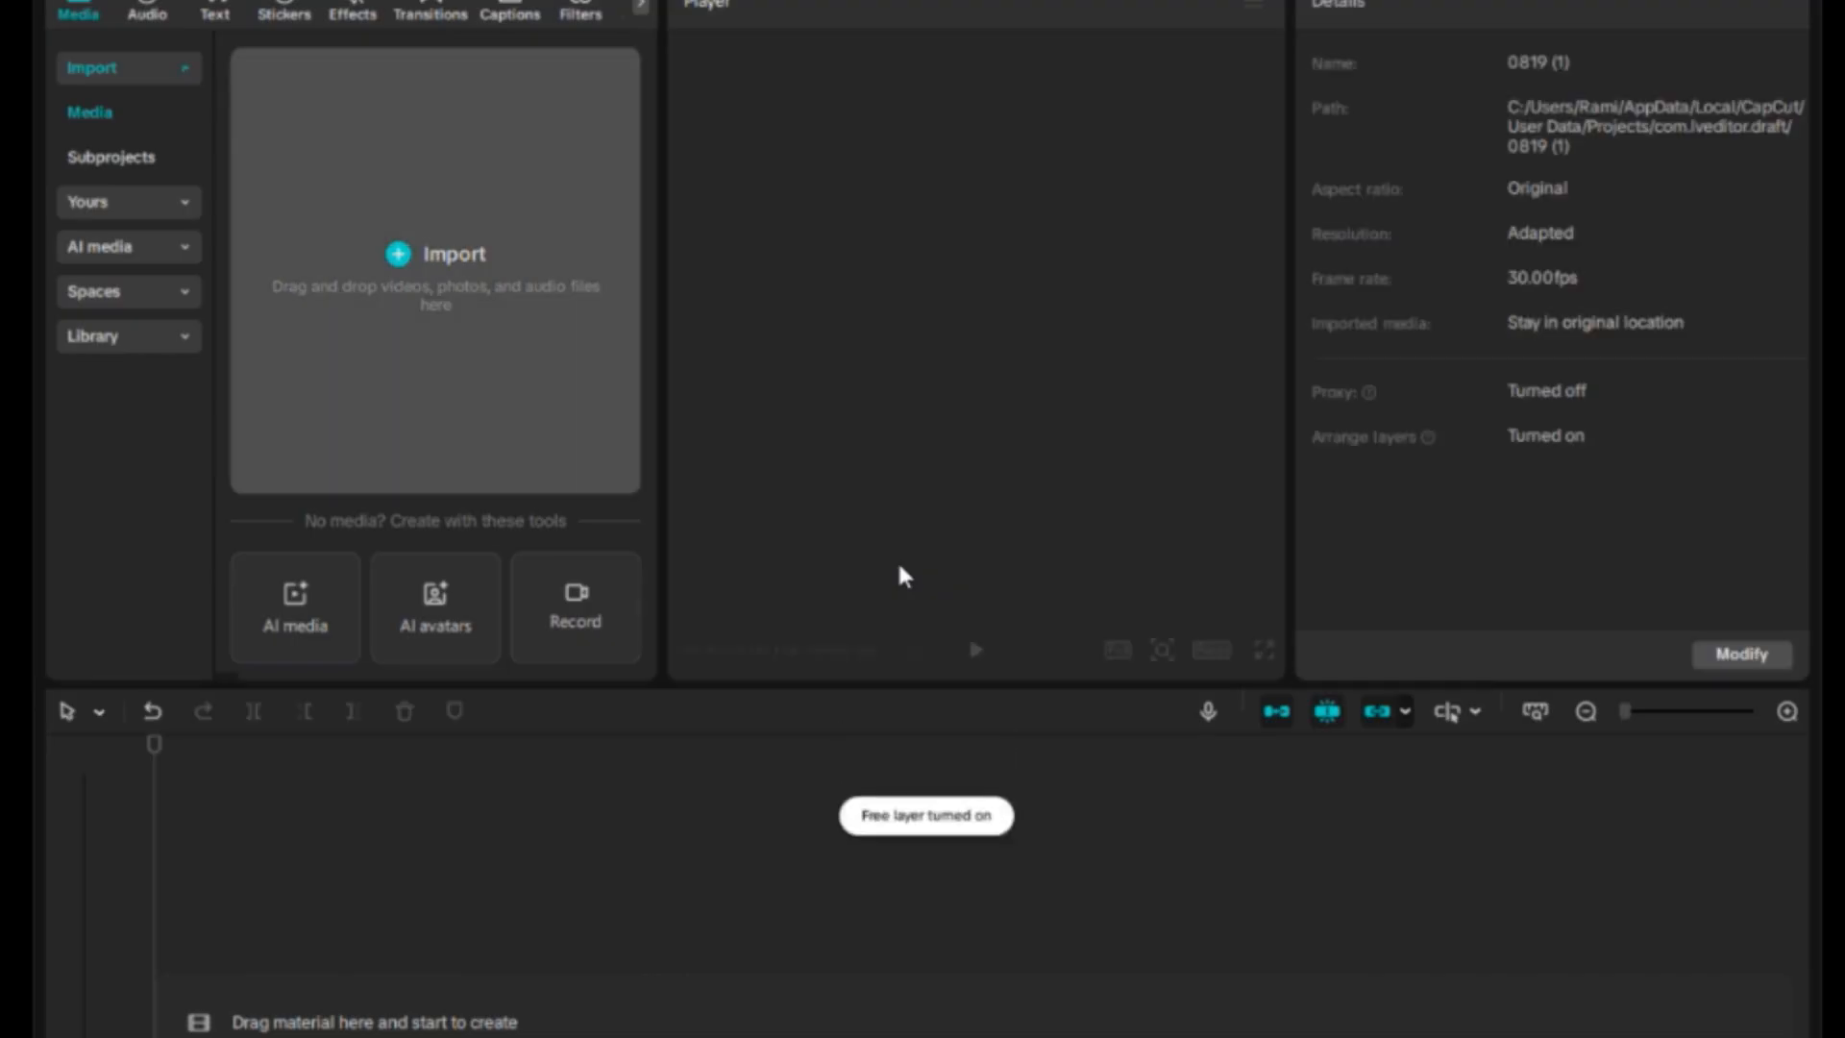
pyautogui.moveTo(394, 359); pyautogui.dragTo(769, 705)
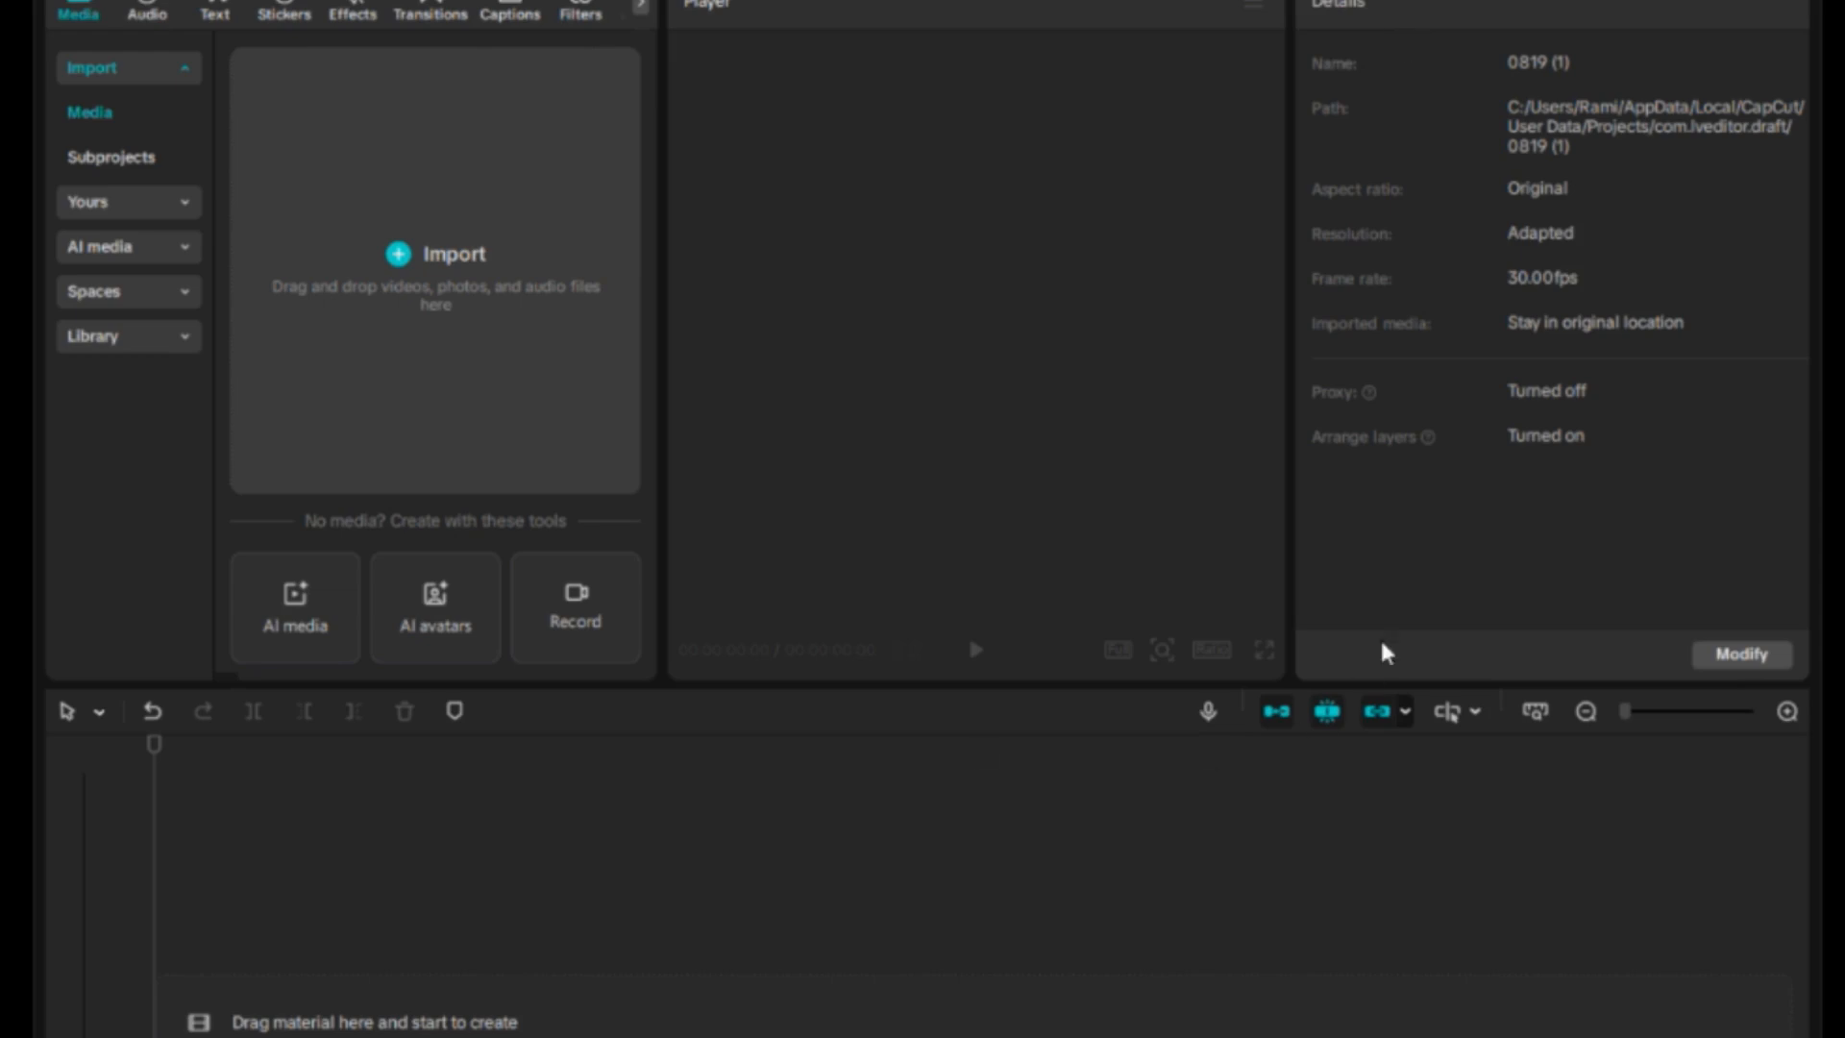
# In the project settings, name the project "الجد والحفيد" and set the aspect ratio to 9:16 and frame rate to 25.00 fps.
pyautogui.click(1759, 661)
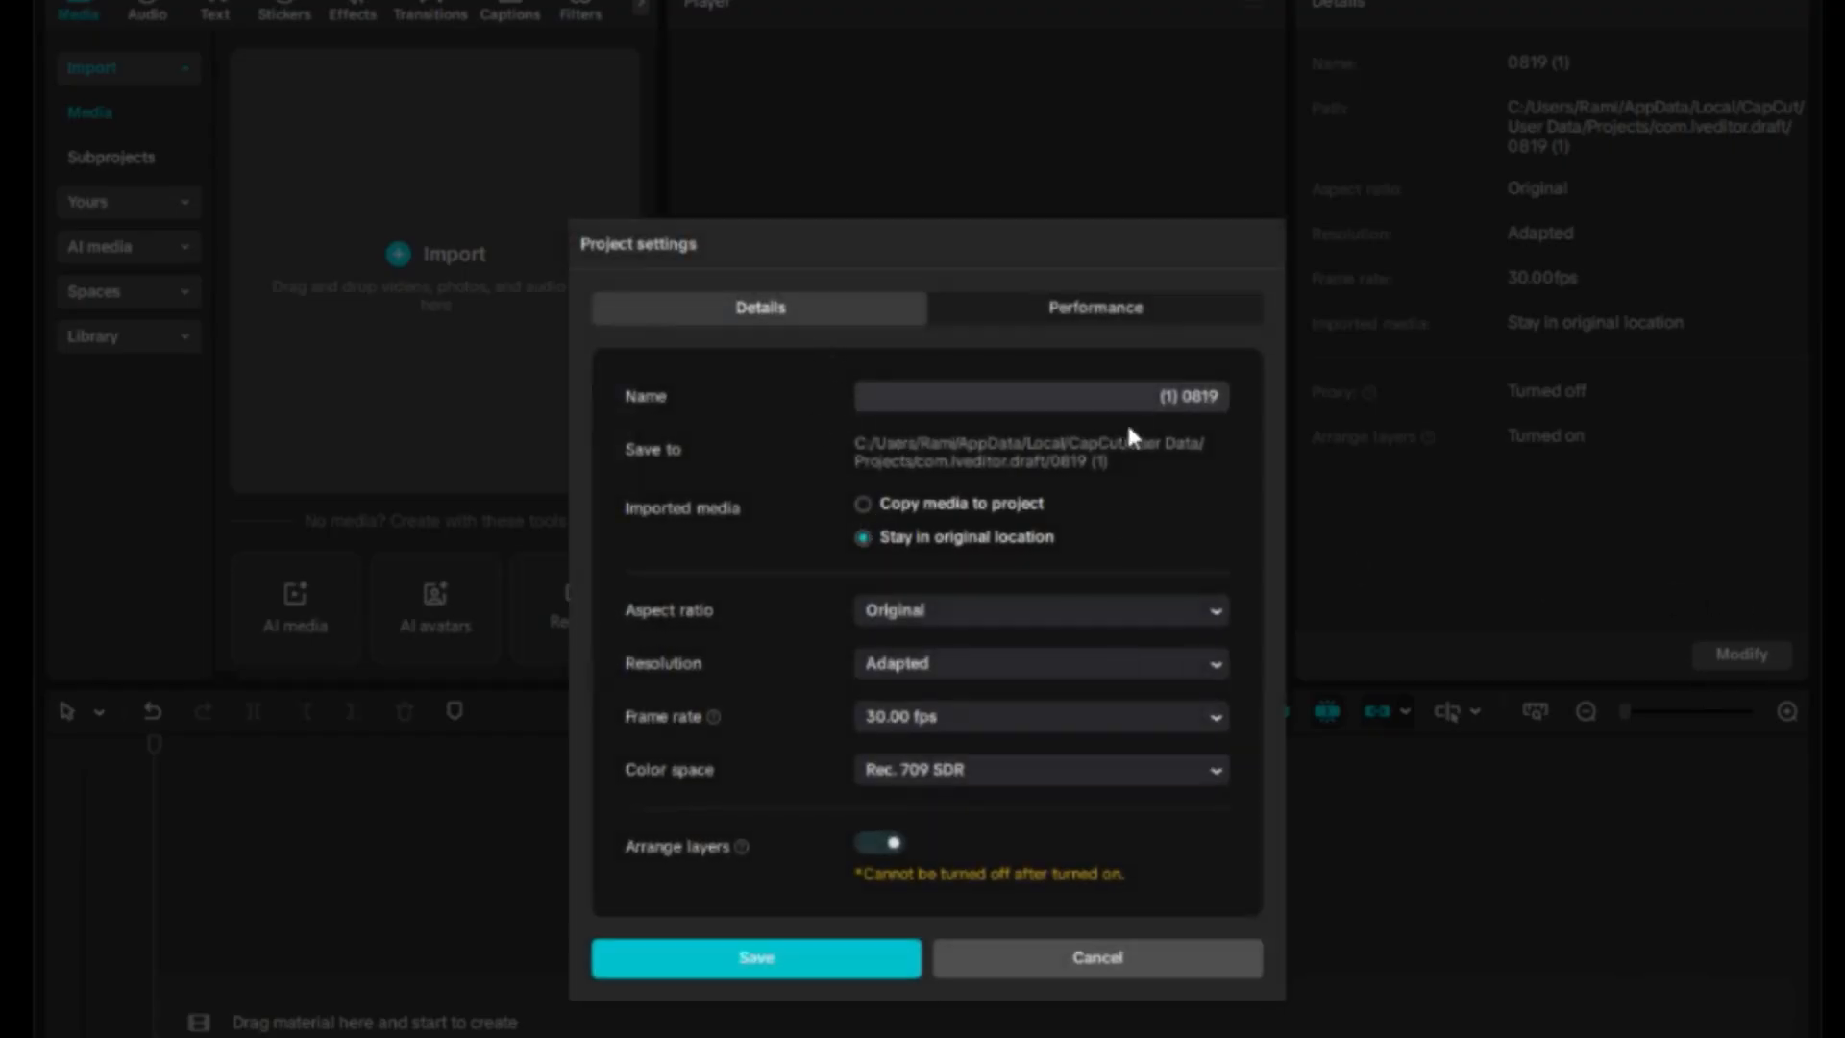
pyautogui.tripleClick(1205, 398)
pyautogui.click(875, 615)
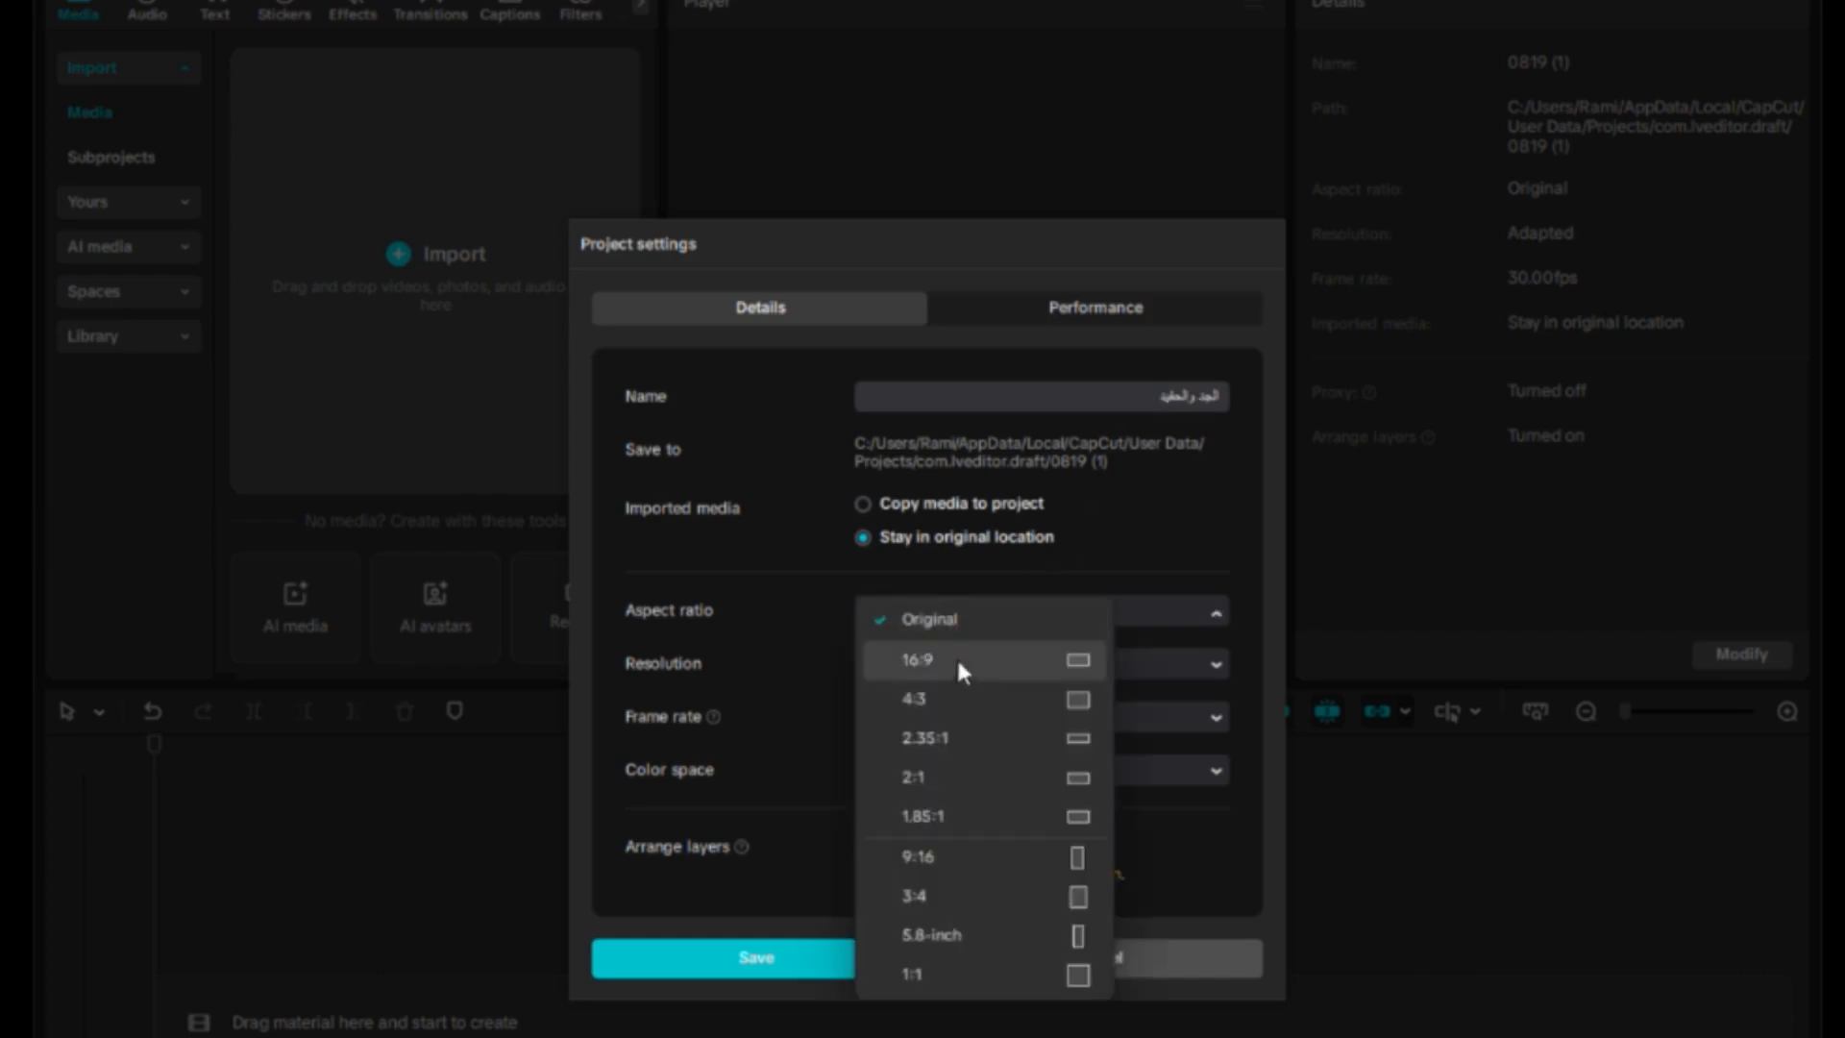
pyautogui.click(968, 865)
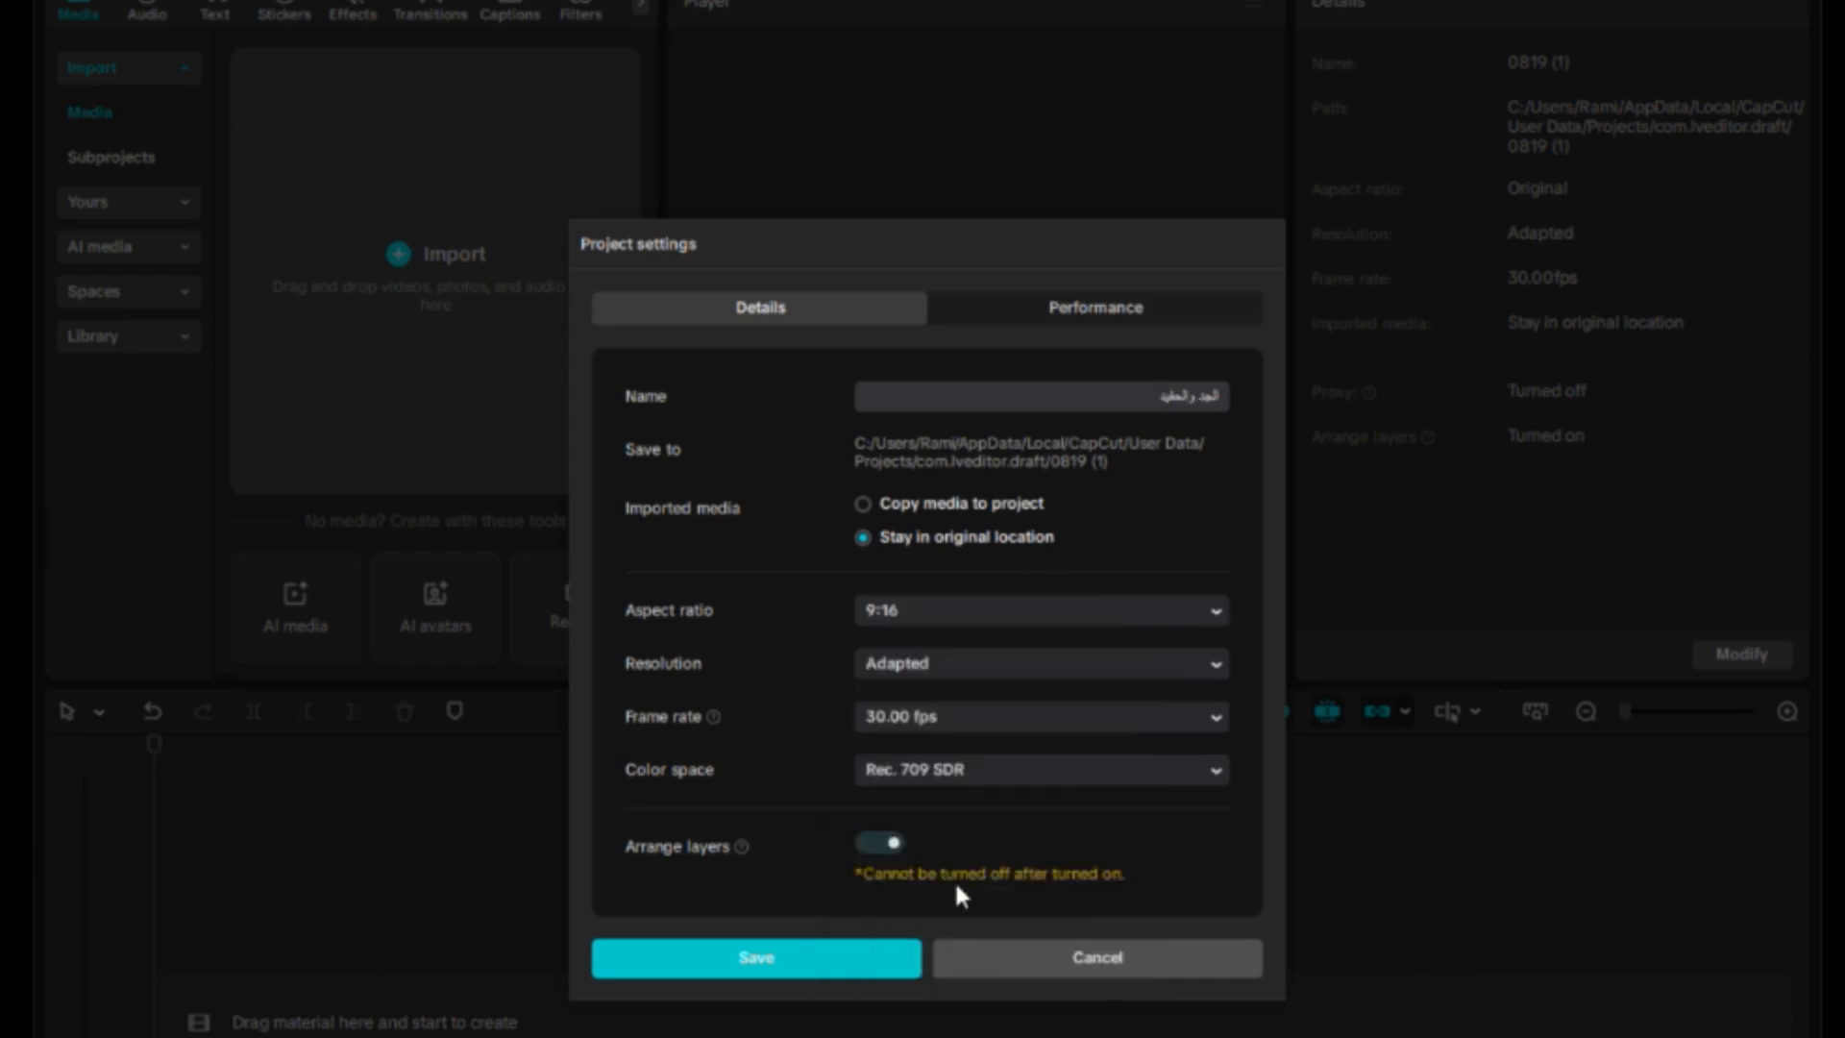
pyautogui.click(927, 728)
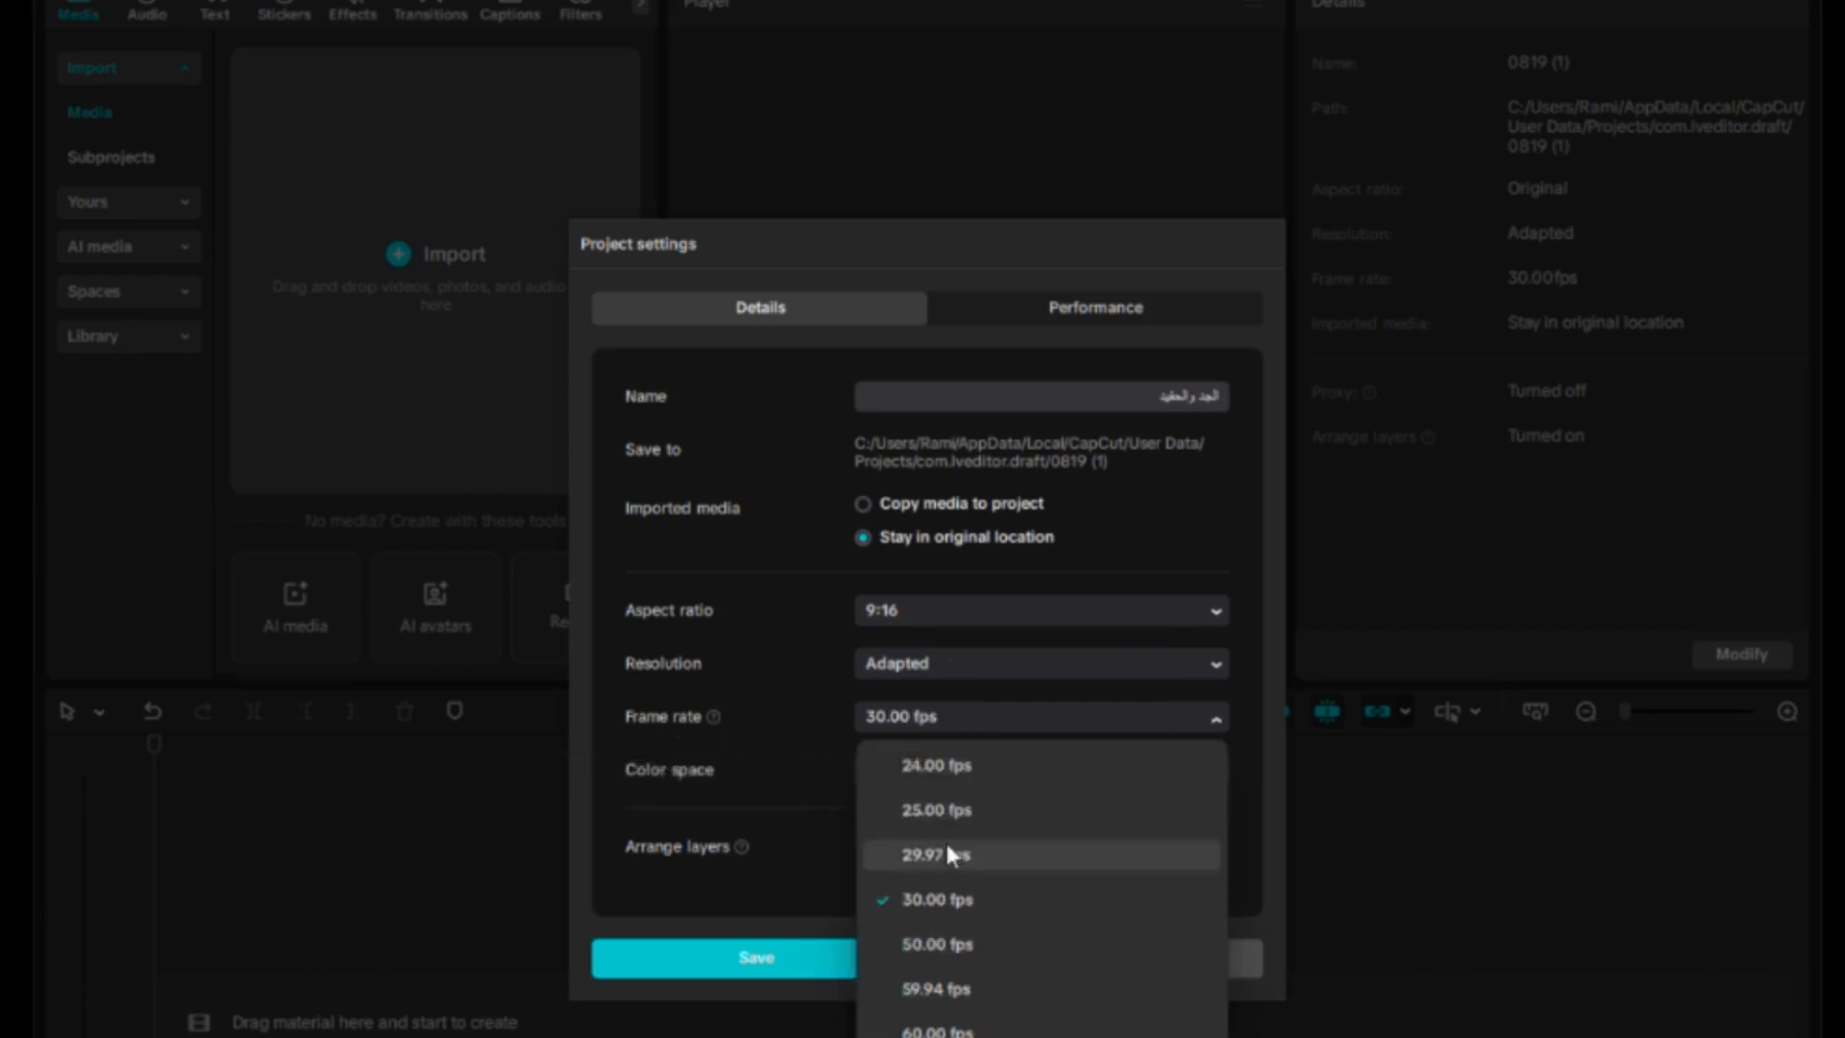
pyautogui.click(944, 813)
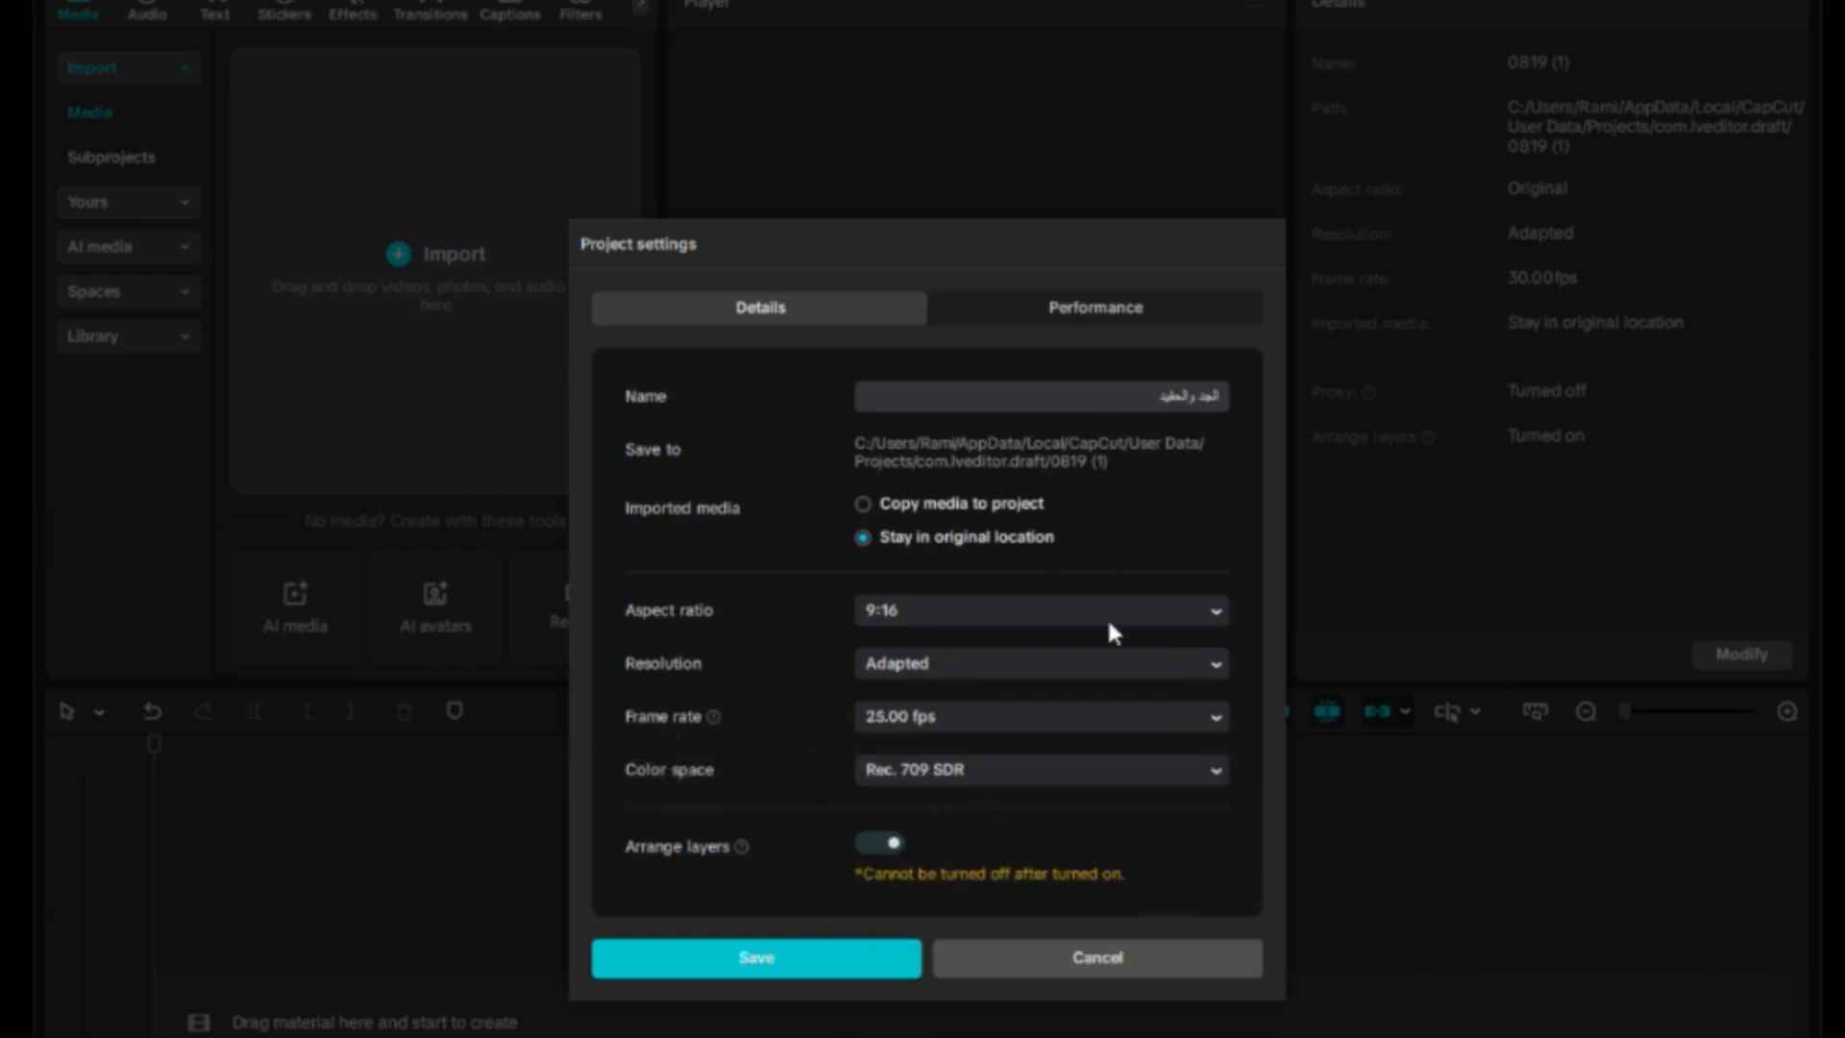
# Turn on the proxy at 720P resolution in the performance settings and save the project settings.
pyautogui.click(1075, 309)
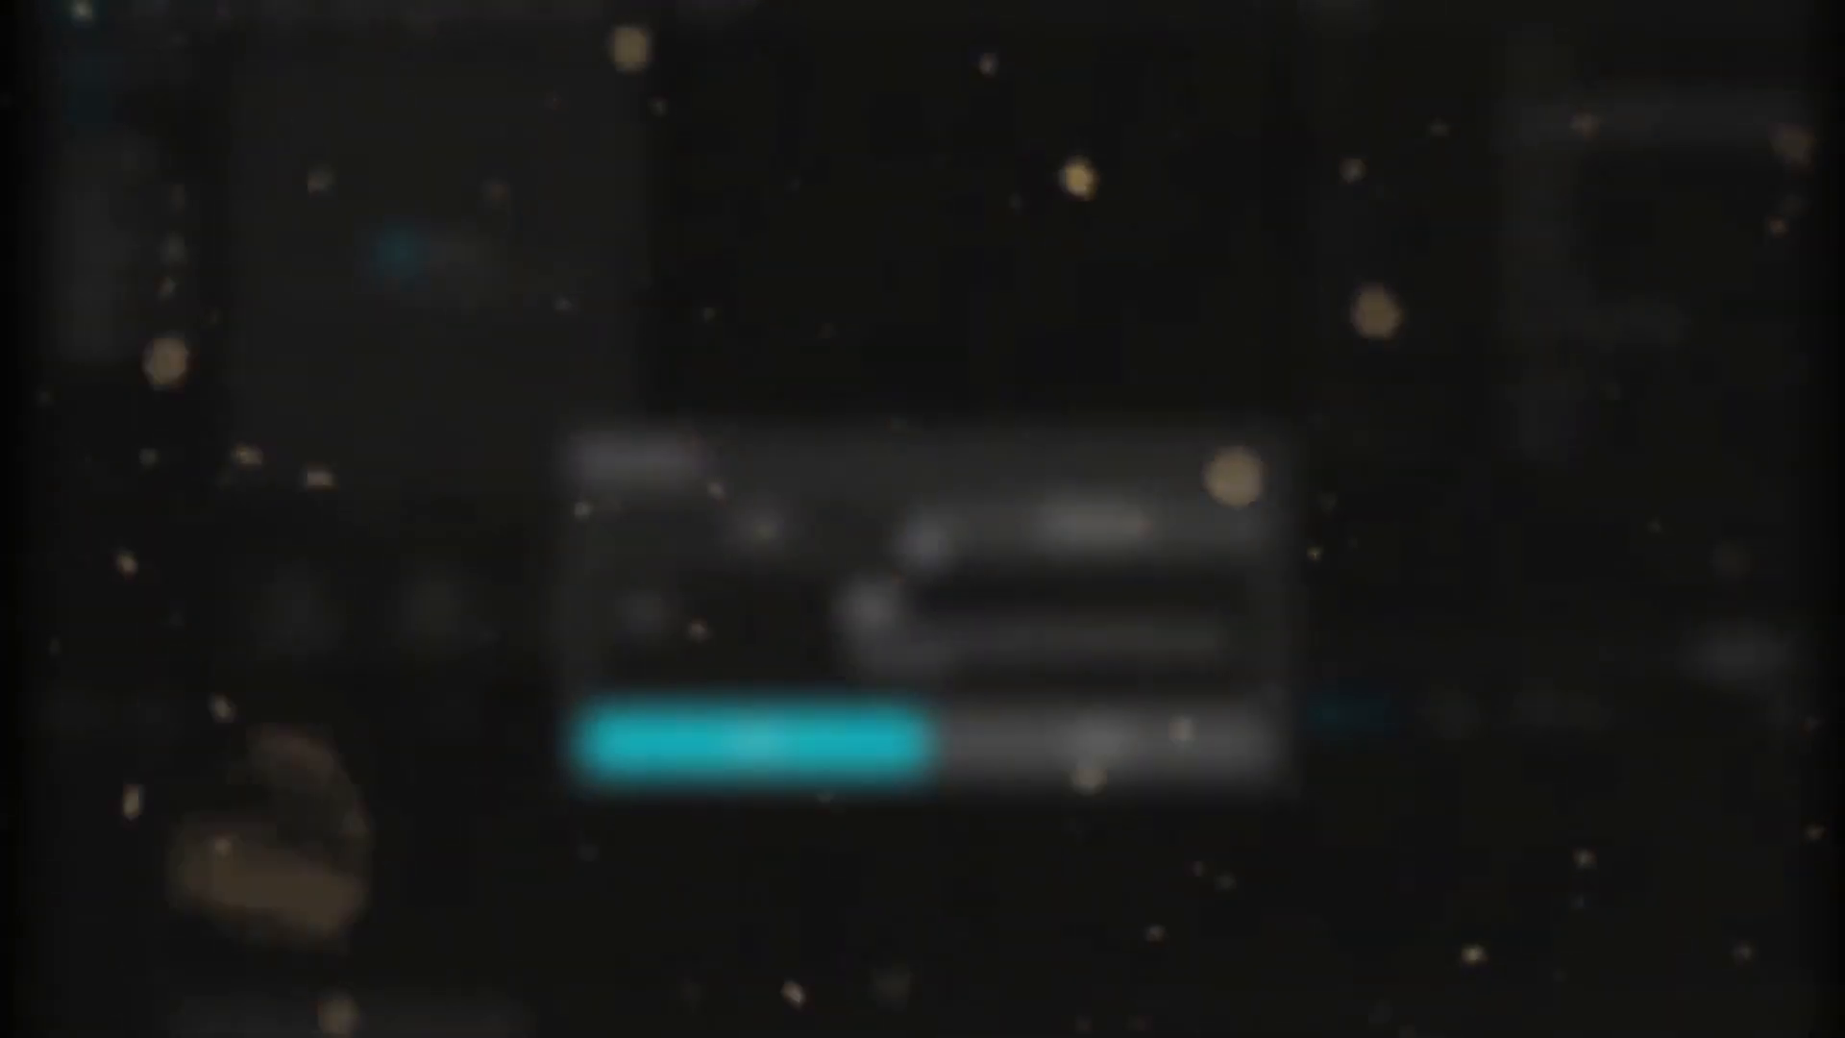
pyautogui.click(902, 611)
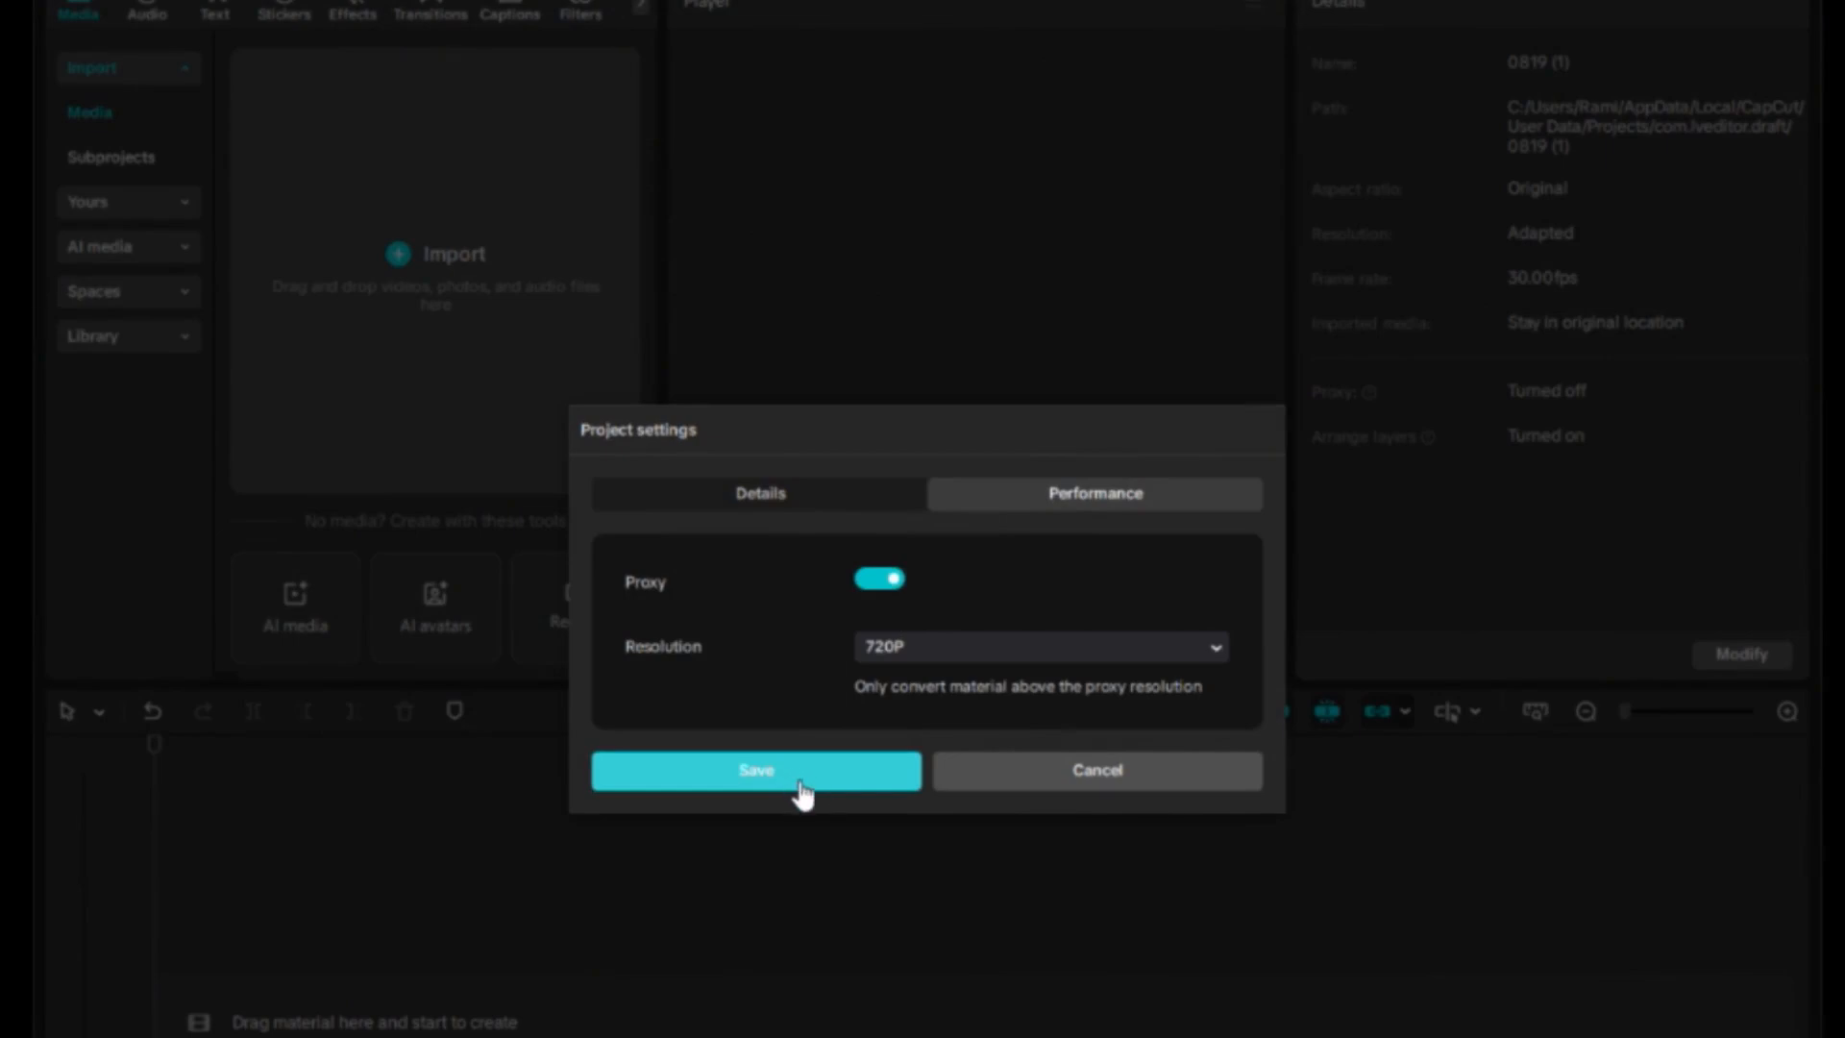
pyautogui.click(756, 771)
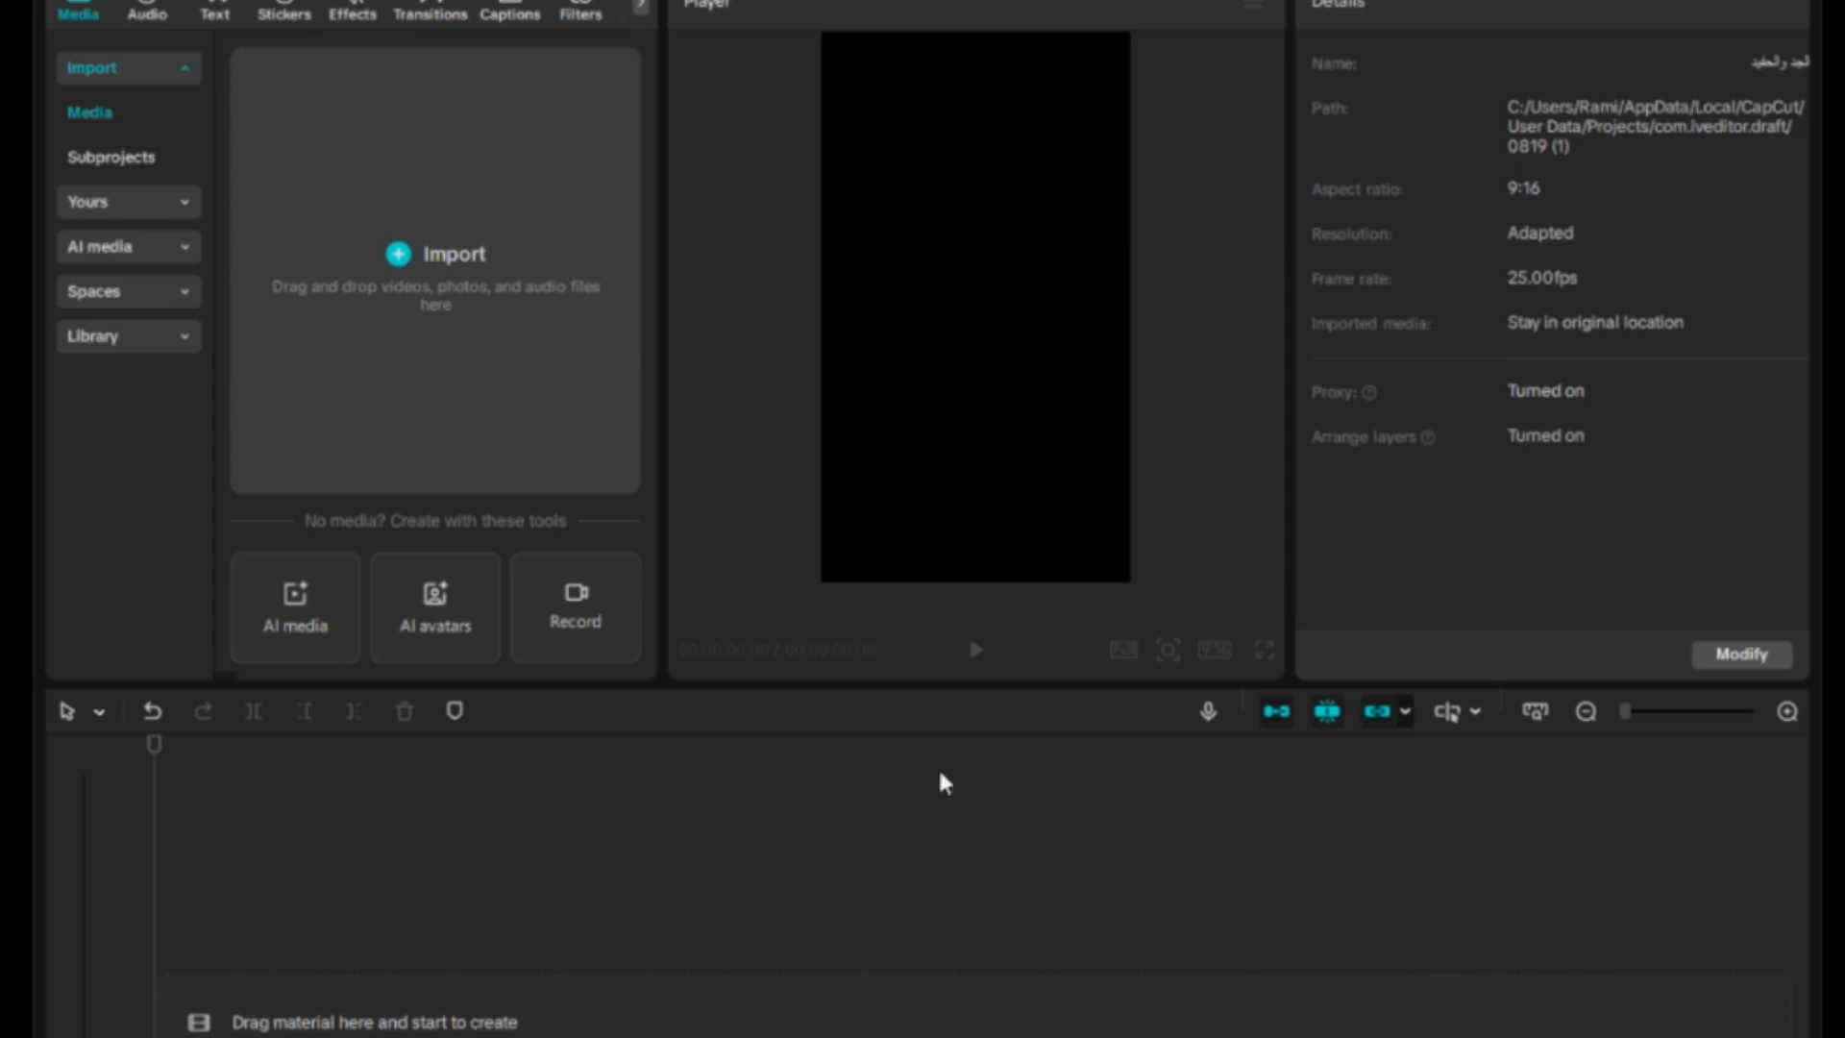
# Import the six scene files and the two ElevenLabs voice-overs from the فيديو folder into the CapCut project's media.
pyautogui.hotkey('alt', 'Tab')
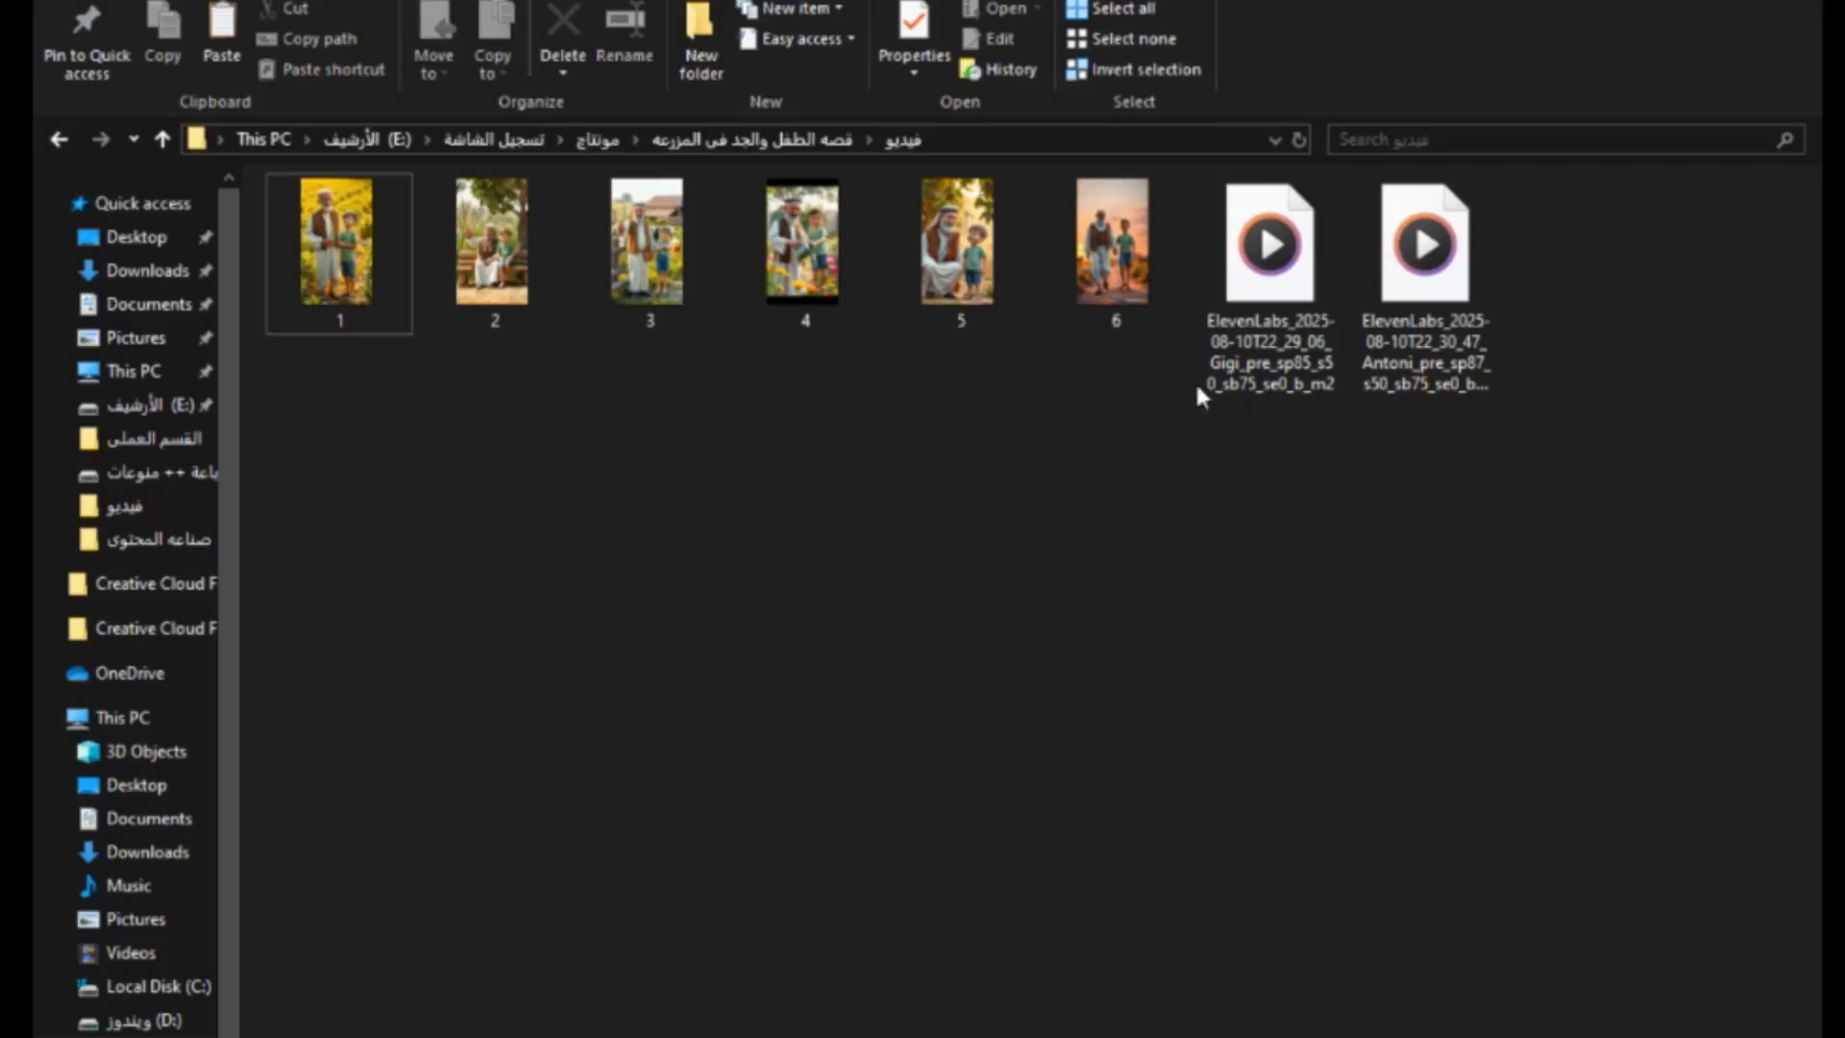
pyautogui.moveTo(1495, 469); pyautogui.dragTo(453, 358)
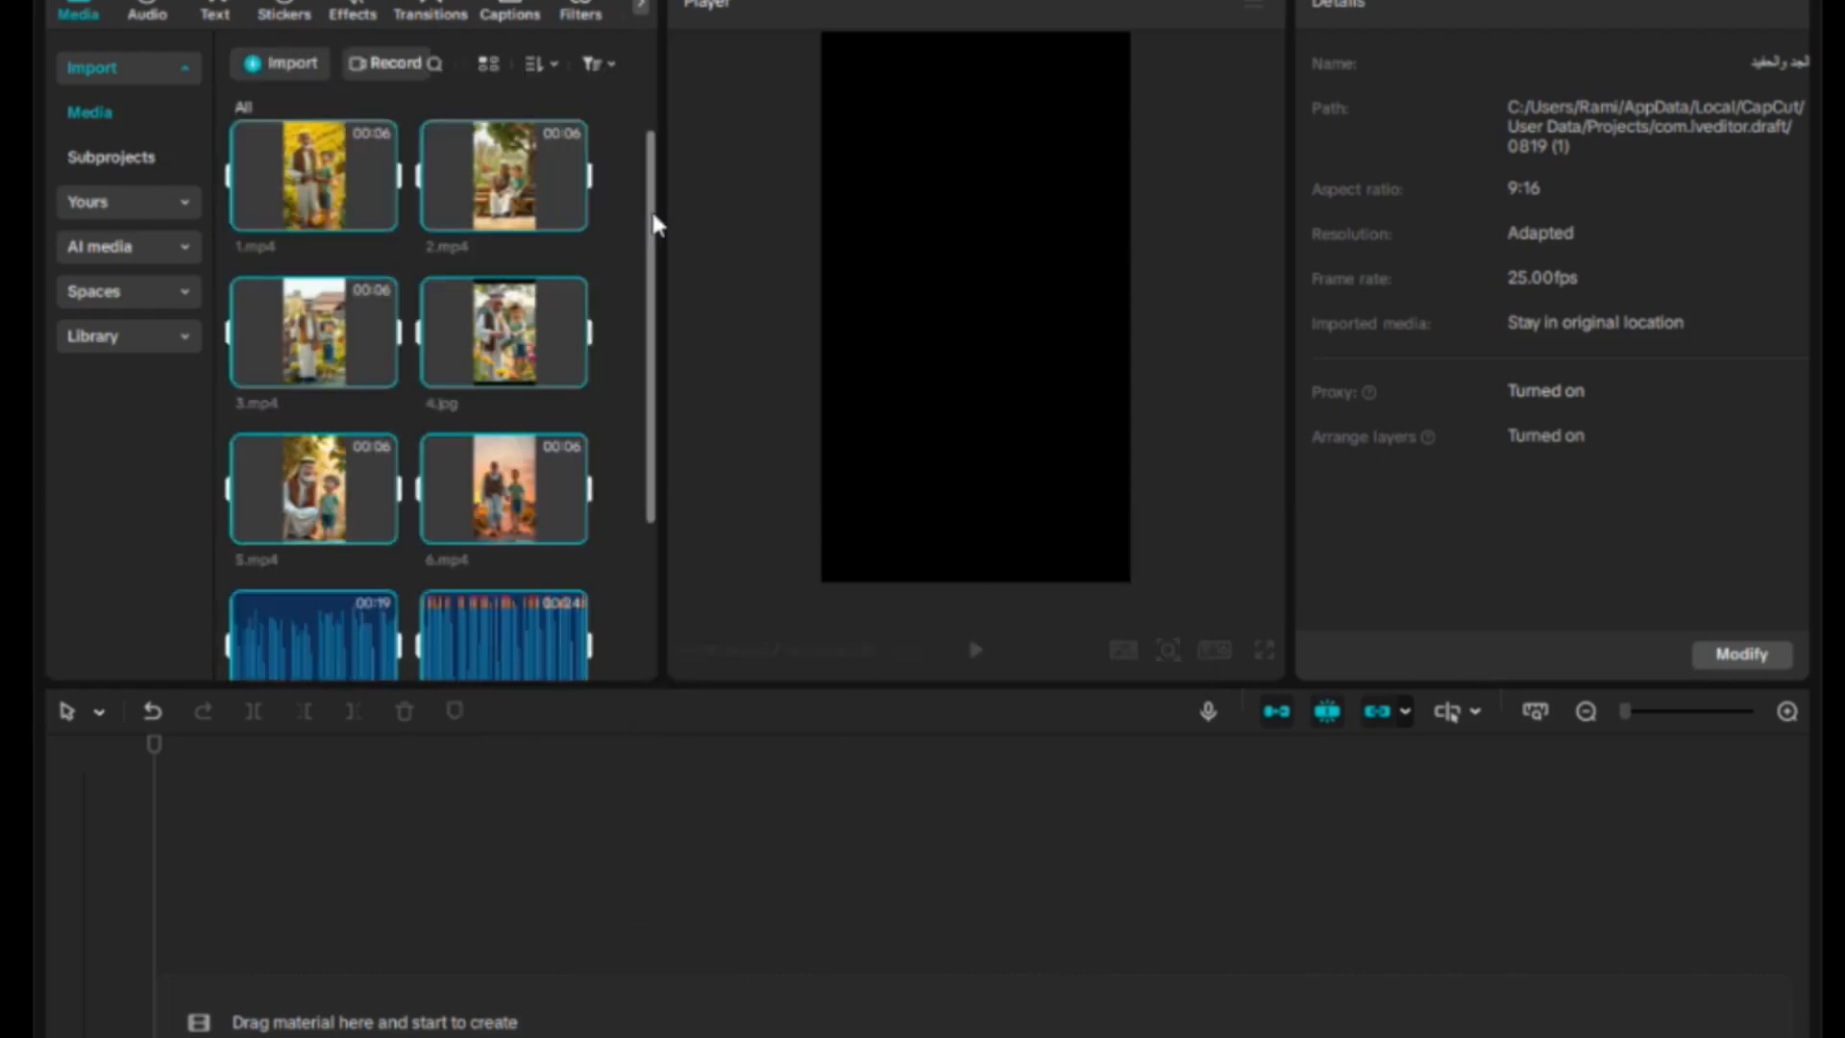
pyautogui.click(636, 223)
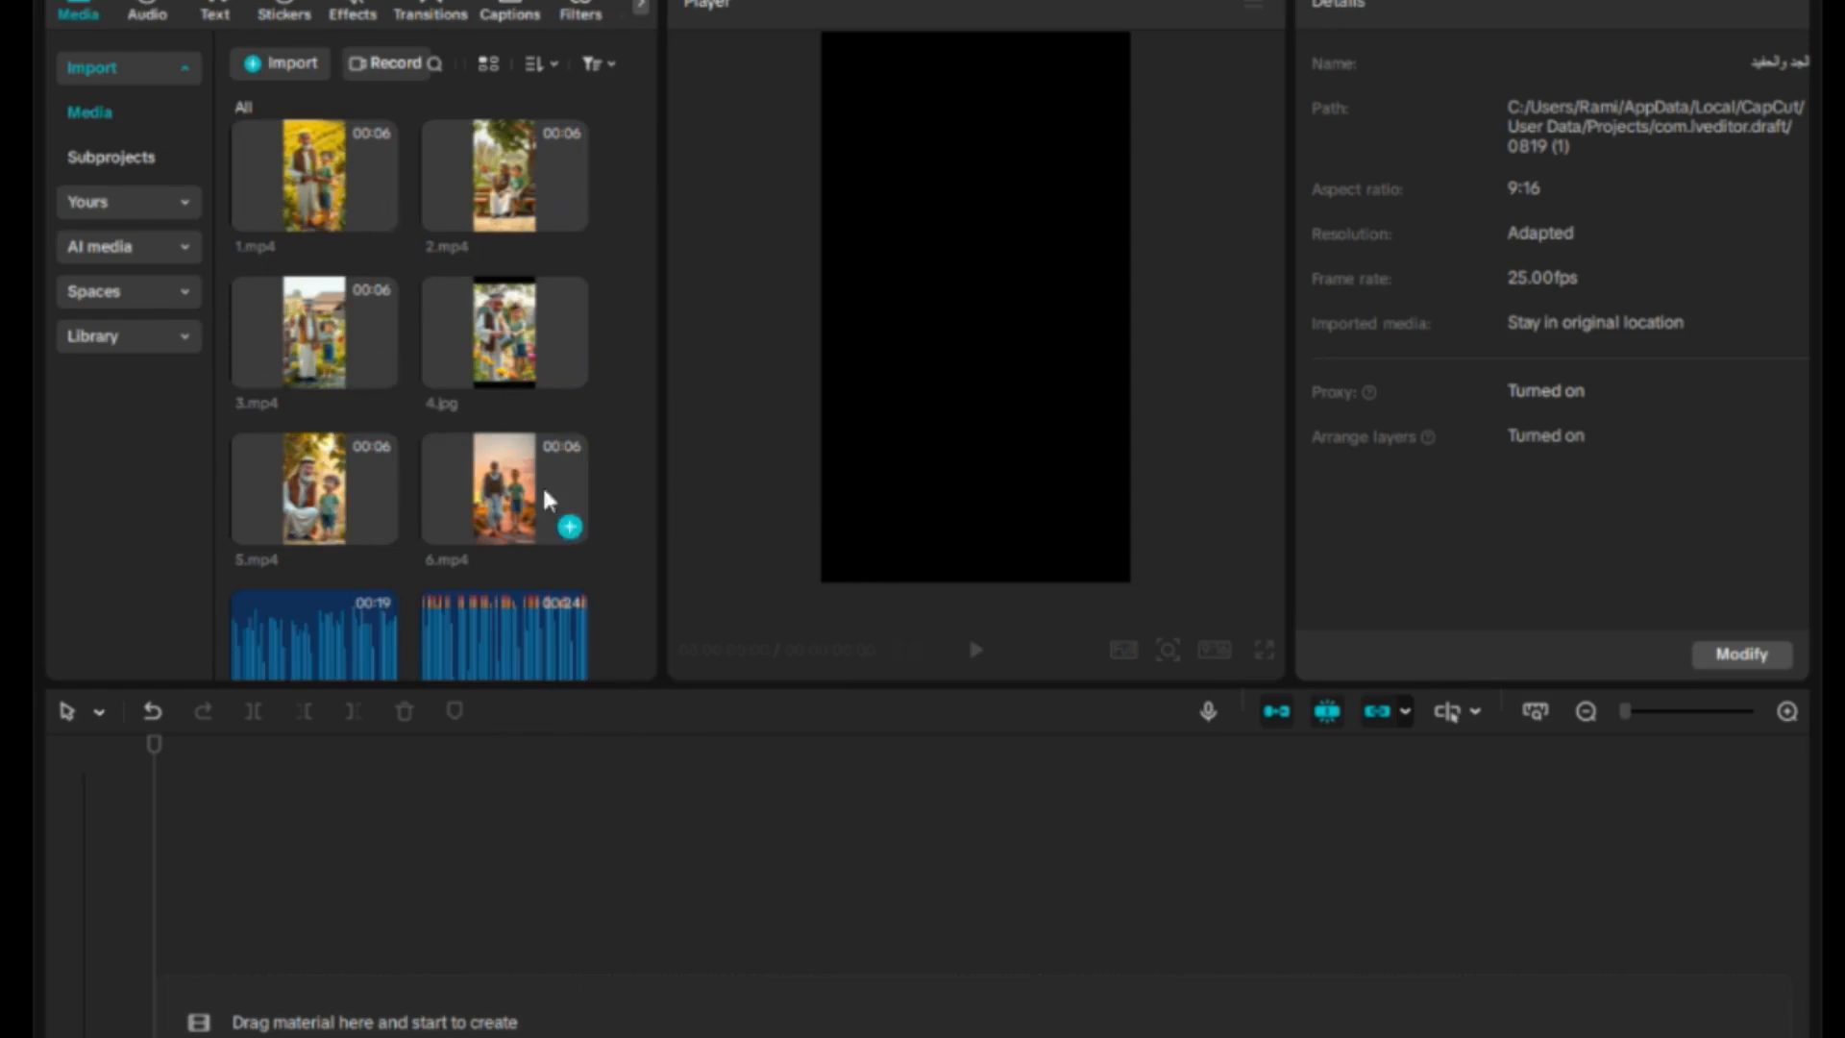
# Place 1.mp4, 2.mp4, 3.mp4, 4.jpg, 5.mp4 and 6.mp4 end to end on the main video track in scene order.
pyautogui.moveTo(308, 192); pyautogui.dragTo(288, 937)
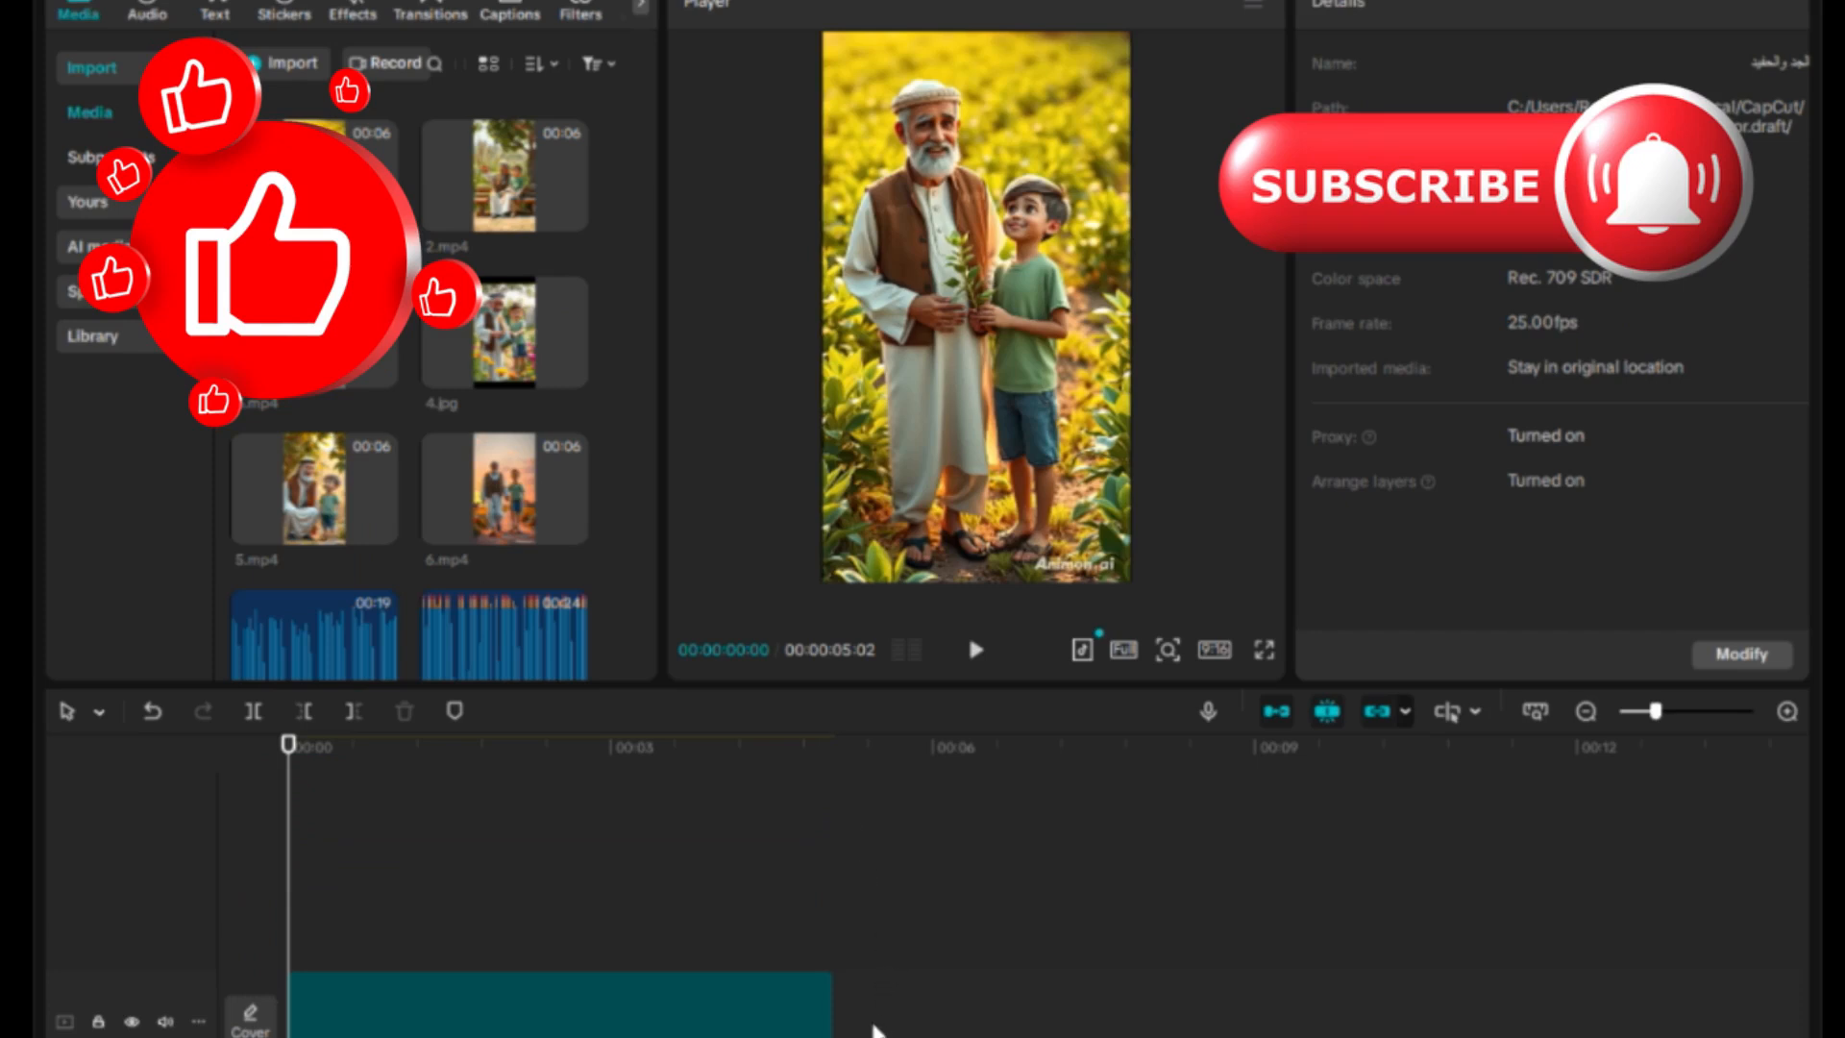
pyautogui.moveTo(1654, 712); pyautogui.dragTo(1643, 712)
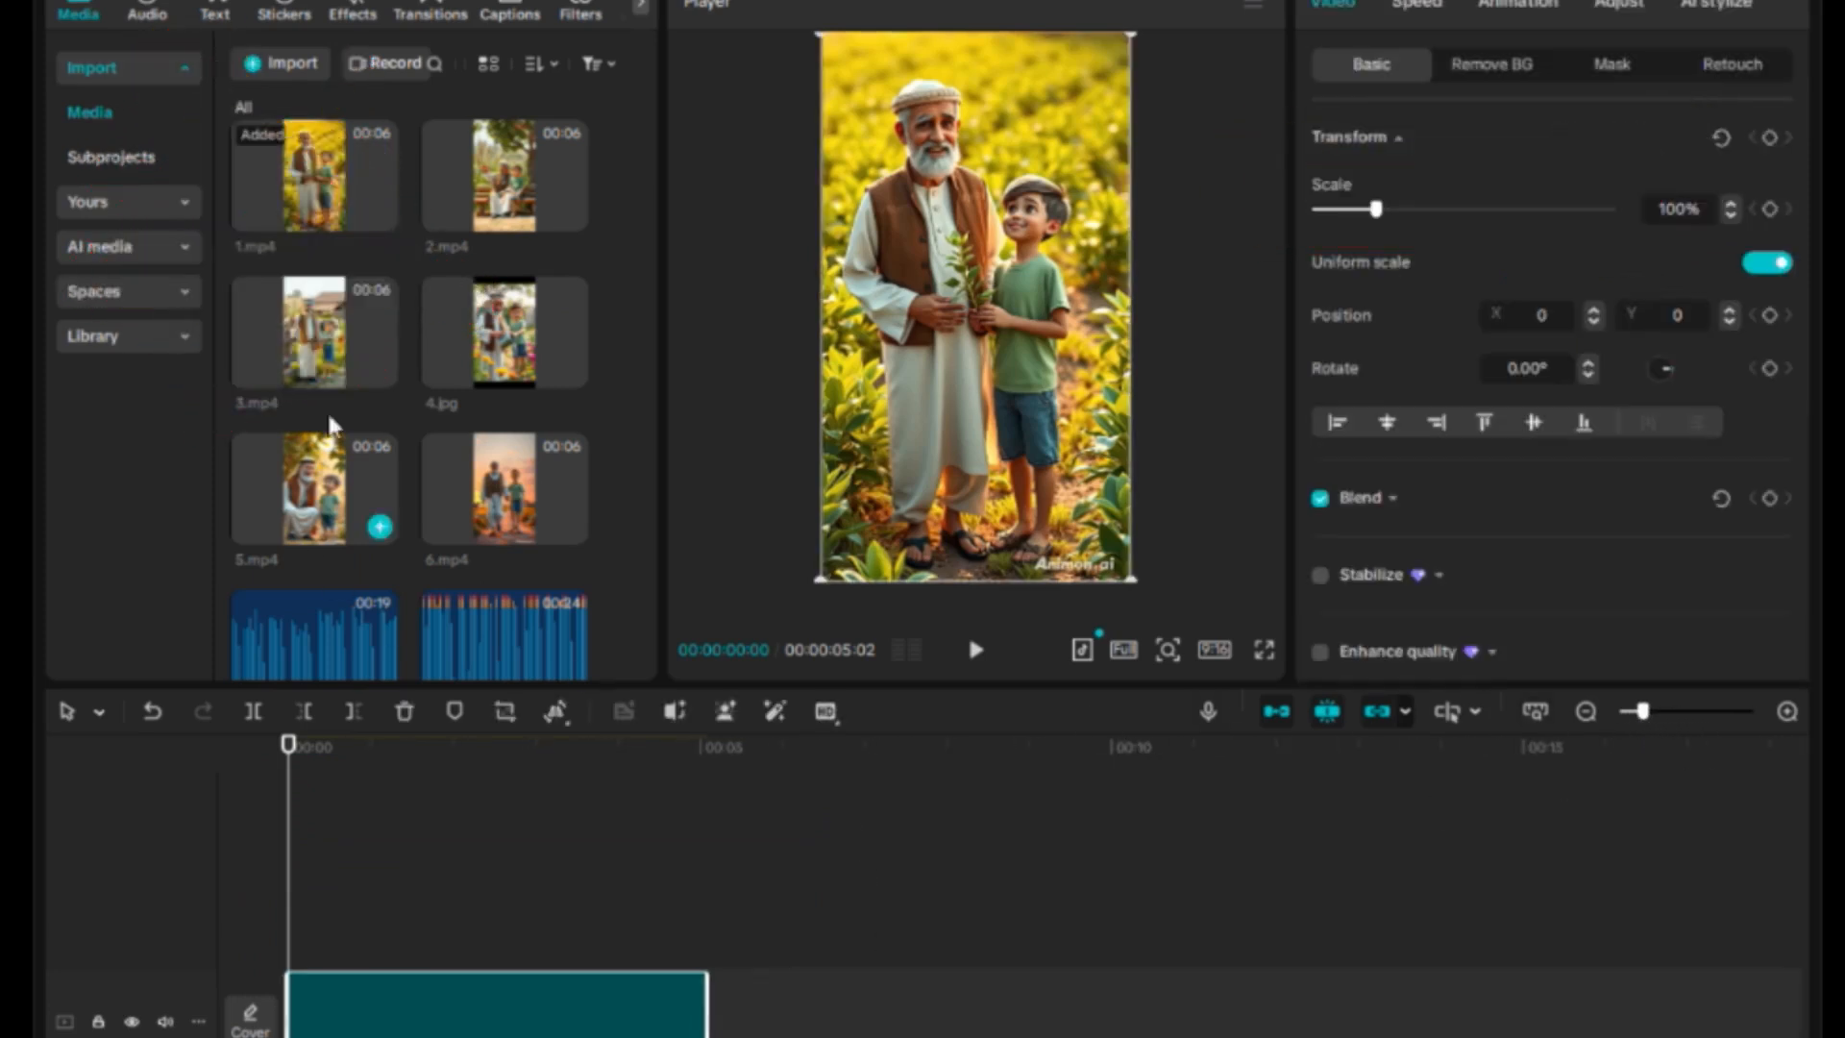
pyautogui.moveTo(445, 206); pyautogui.dragTo(711, 961)
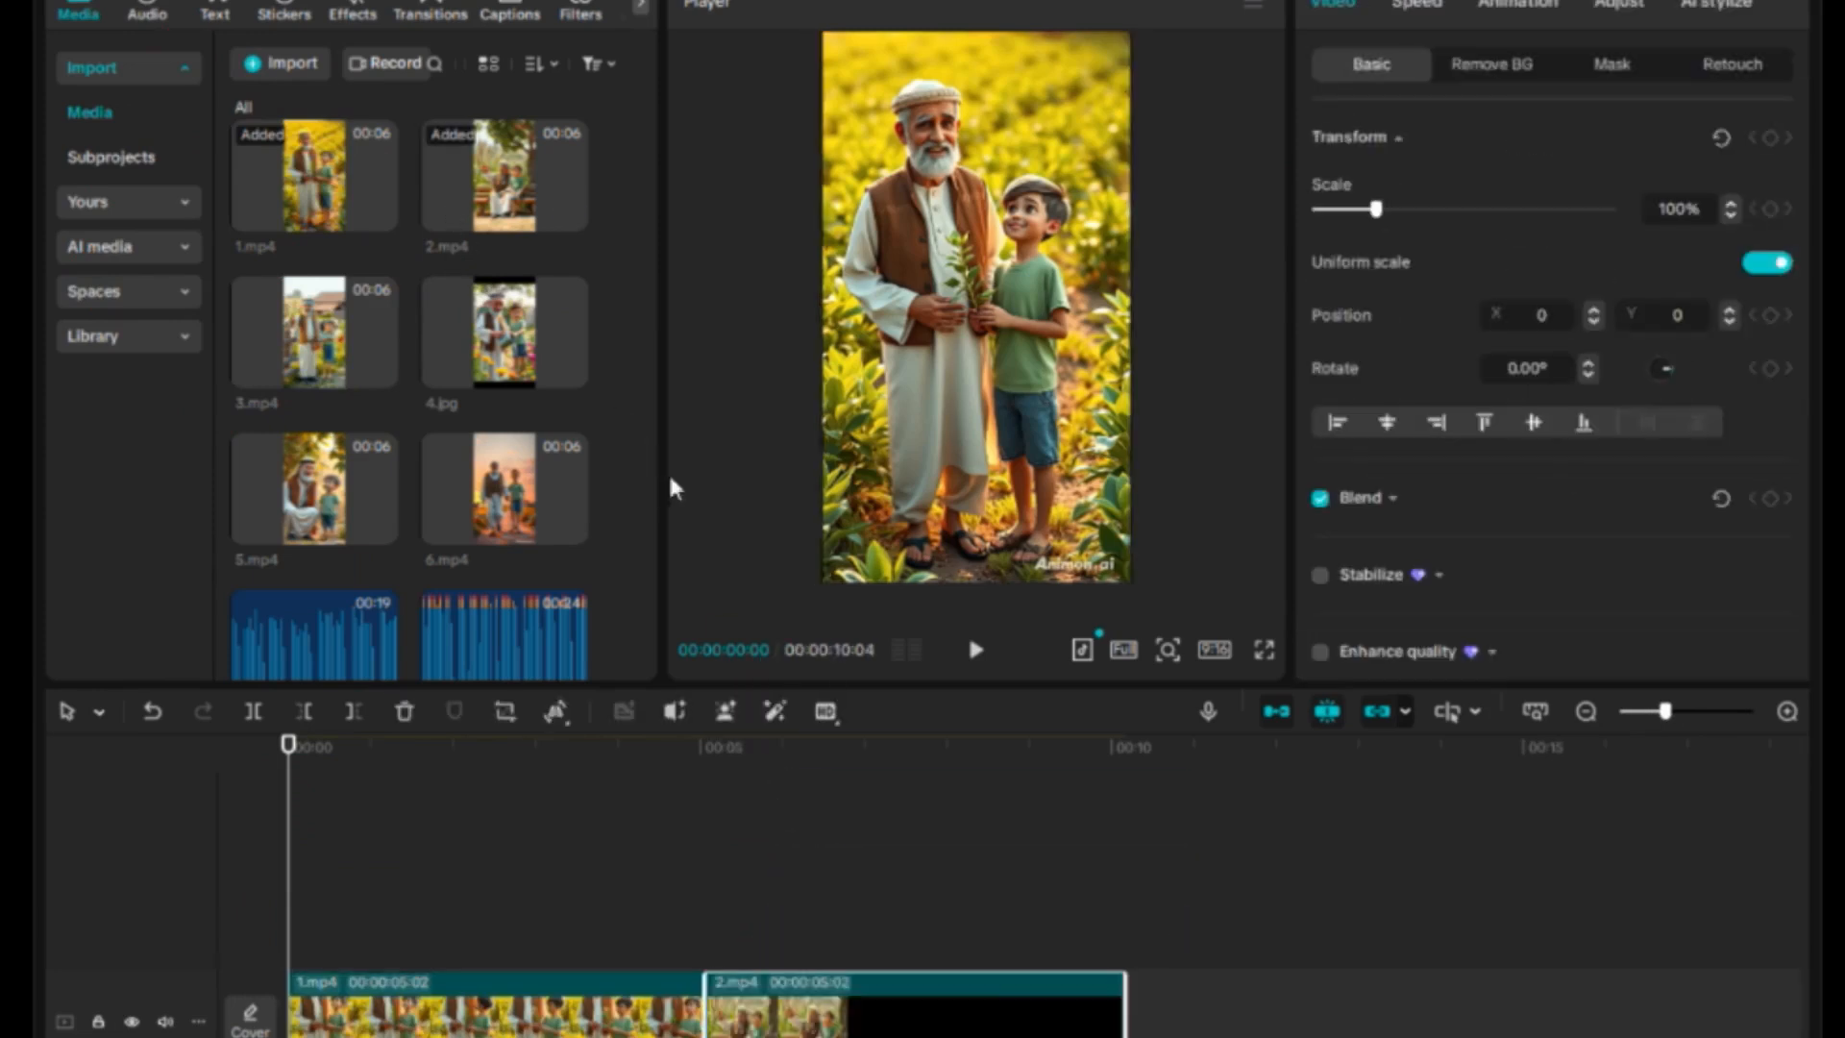
pyautogui.moveTo(317, 336); pyautogui.dragTo(1129, 971)
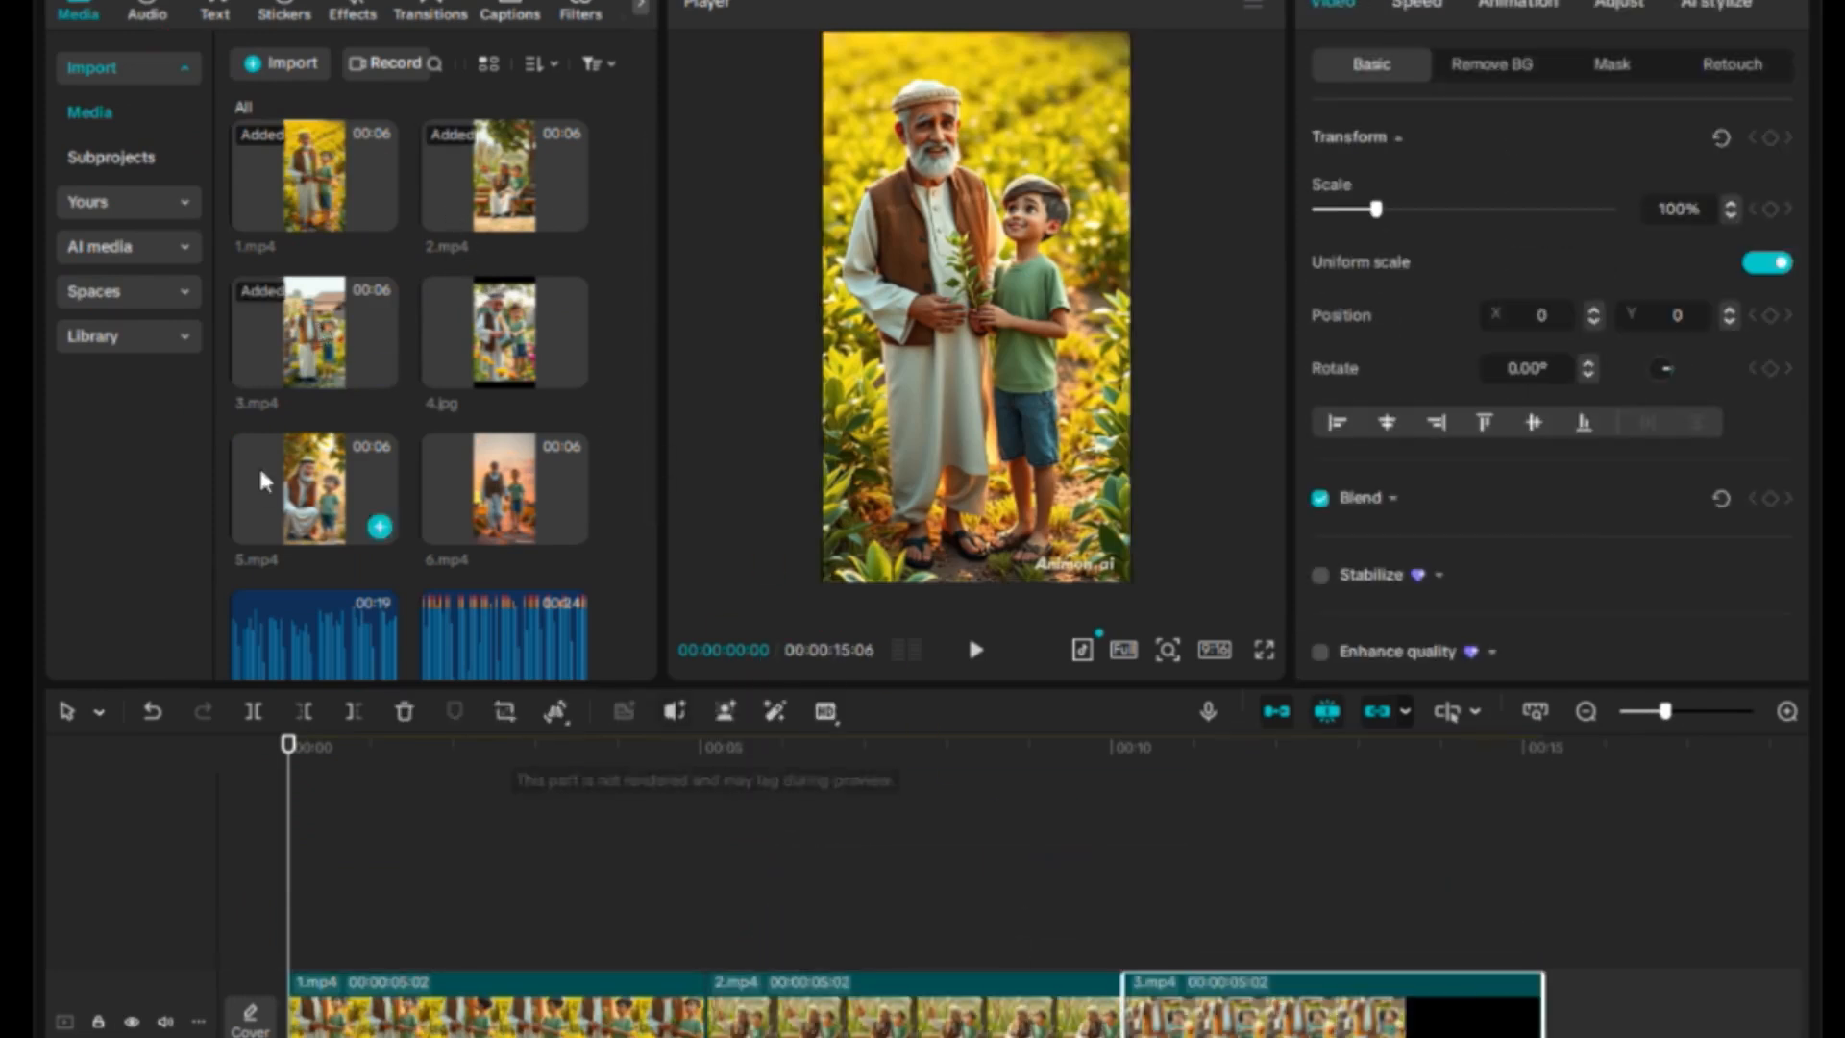
pyautogui.moveTo(500, 341); pyautogui.dragTo(1562, 985)
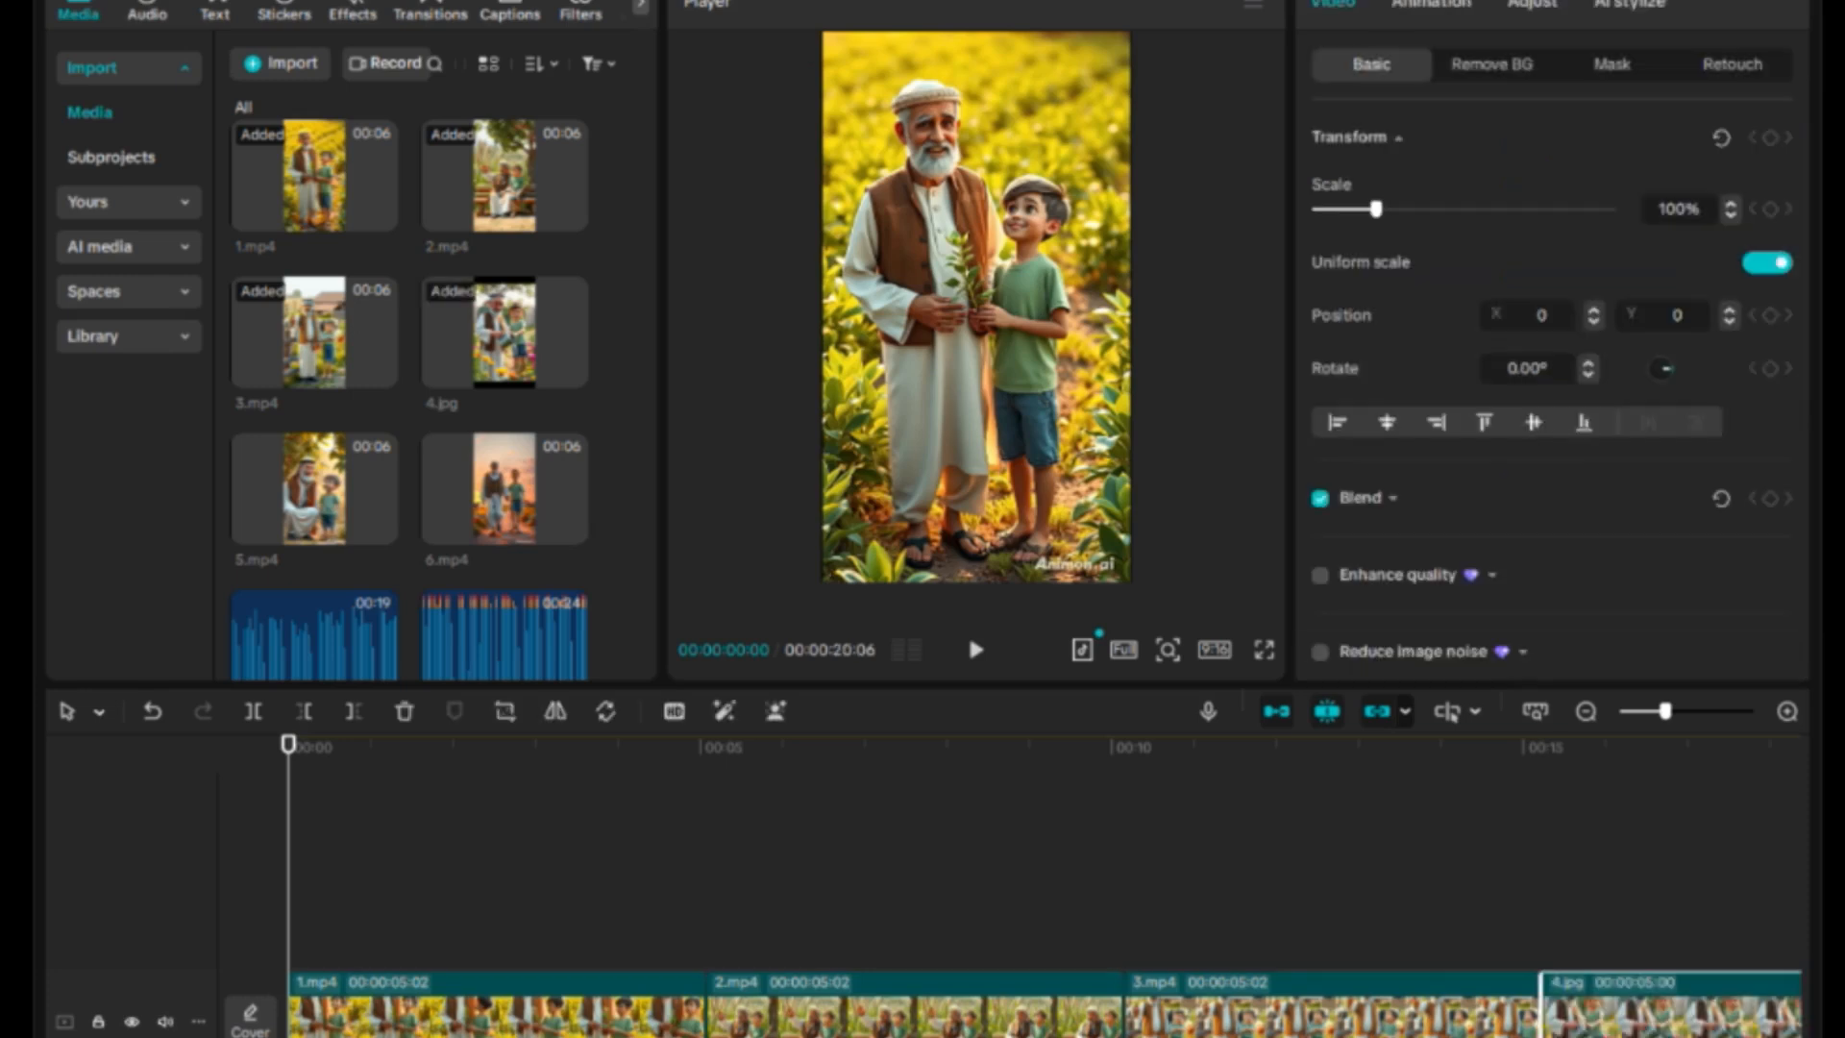
pyautogui.click(1636, 712)
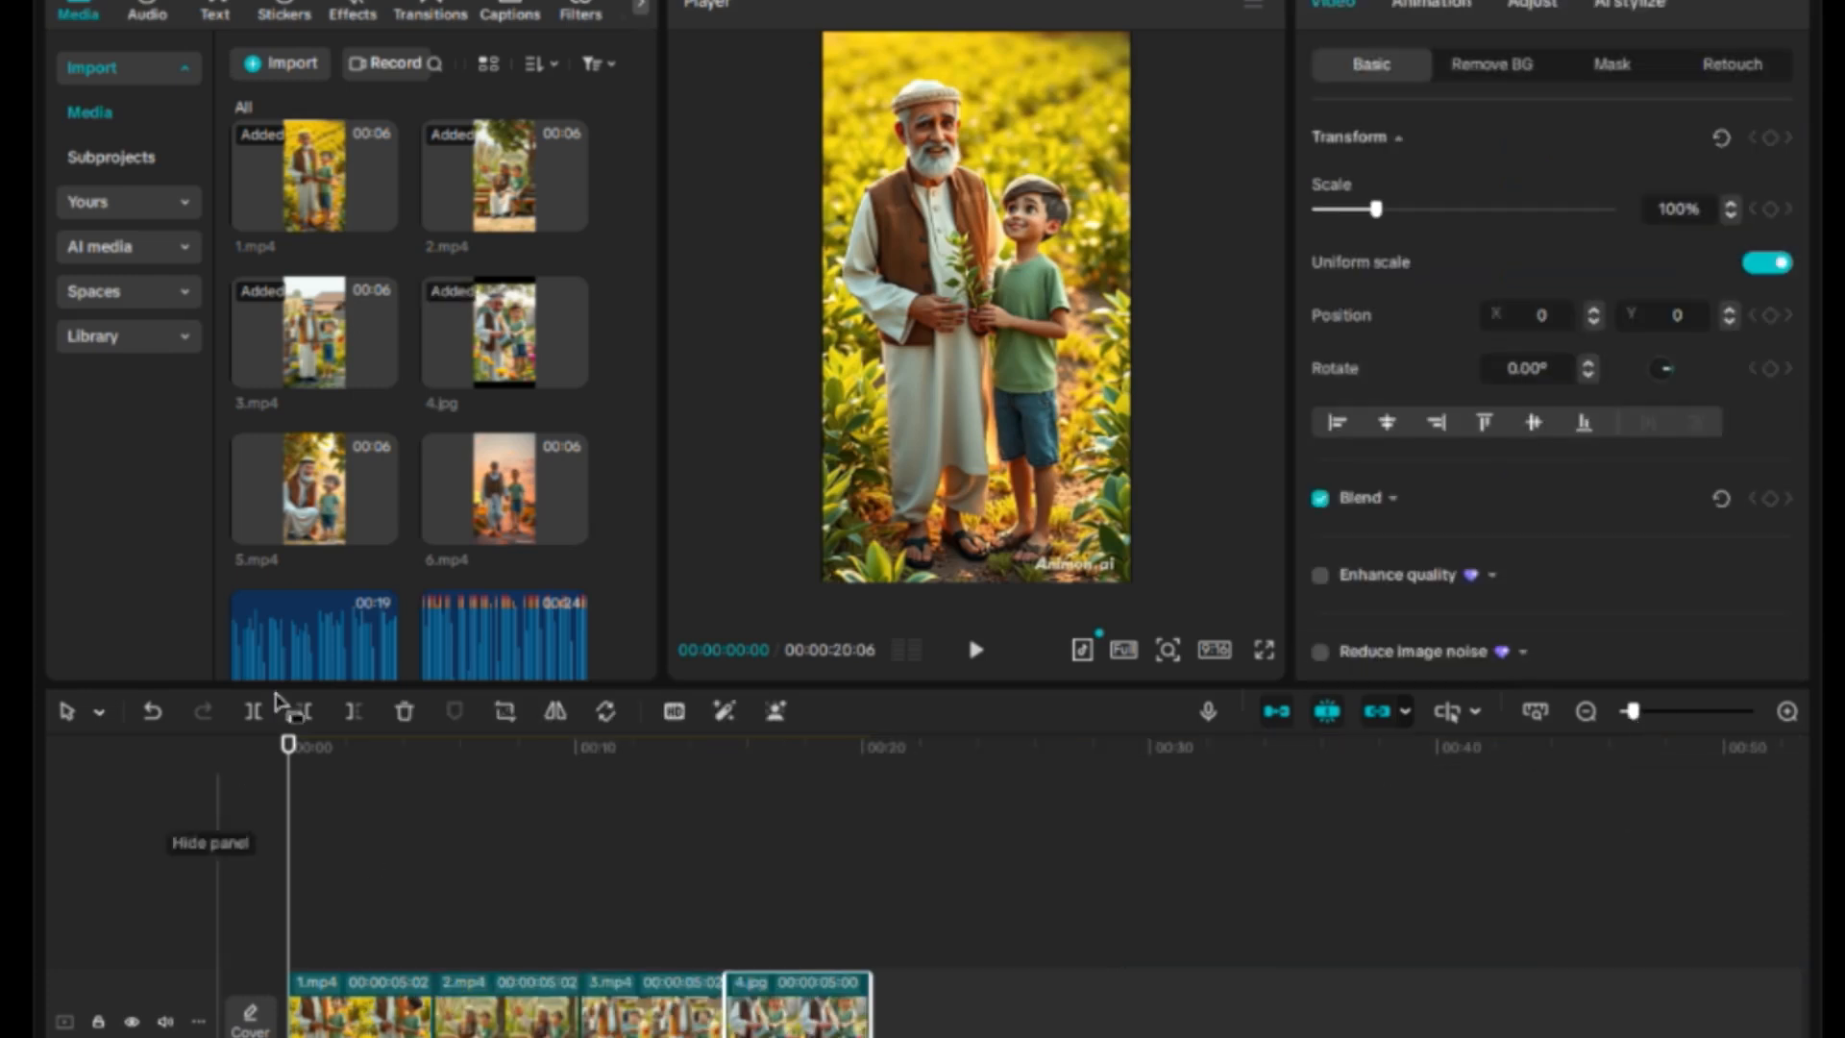
pyautogui.click(379, 526)
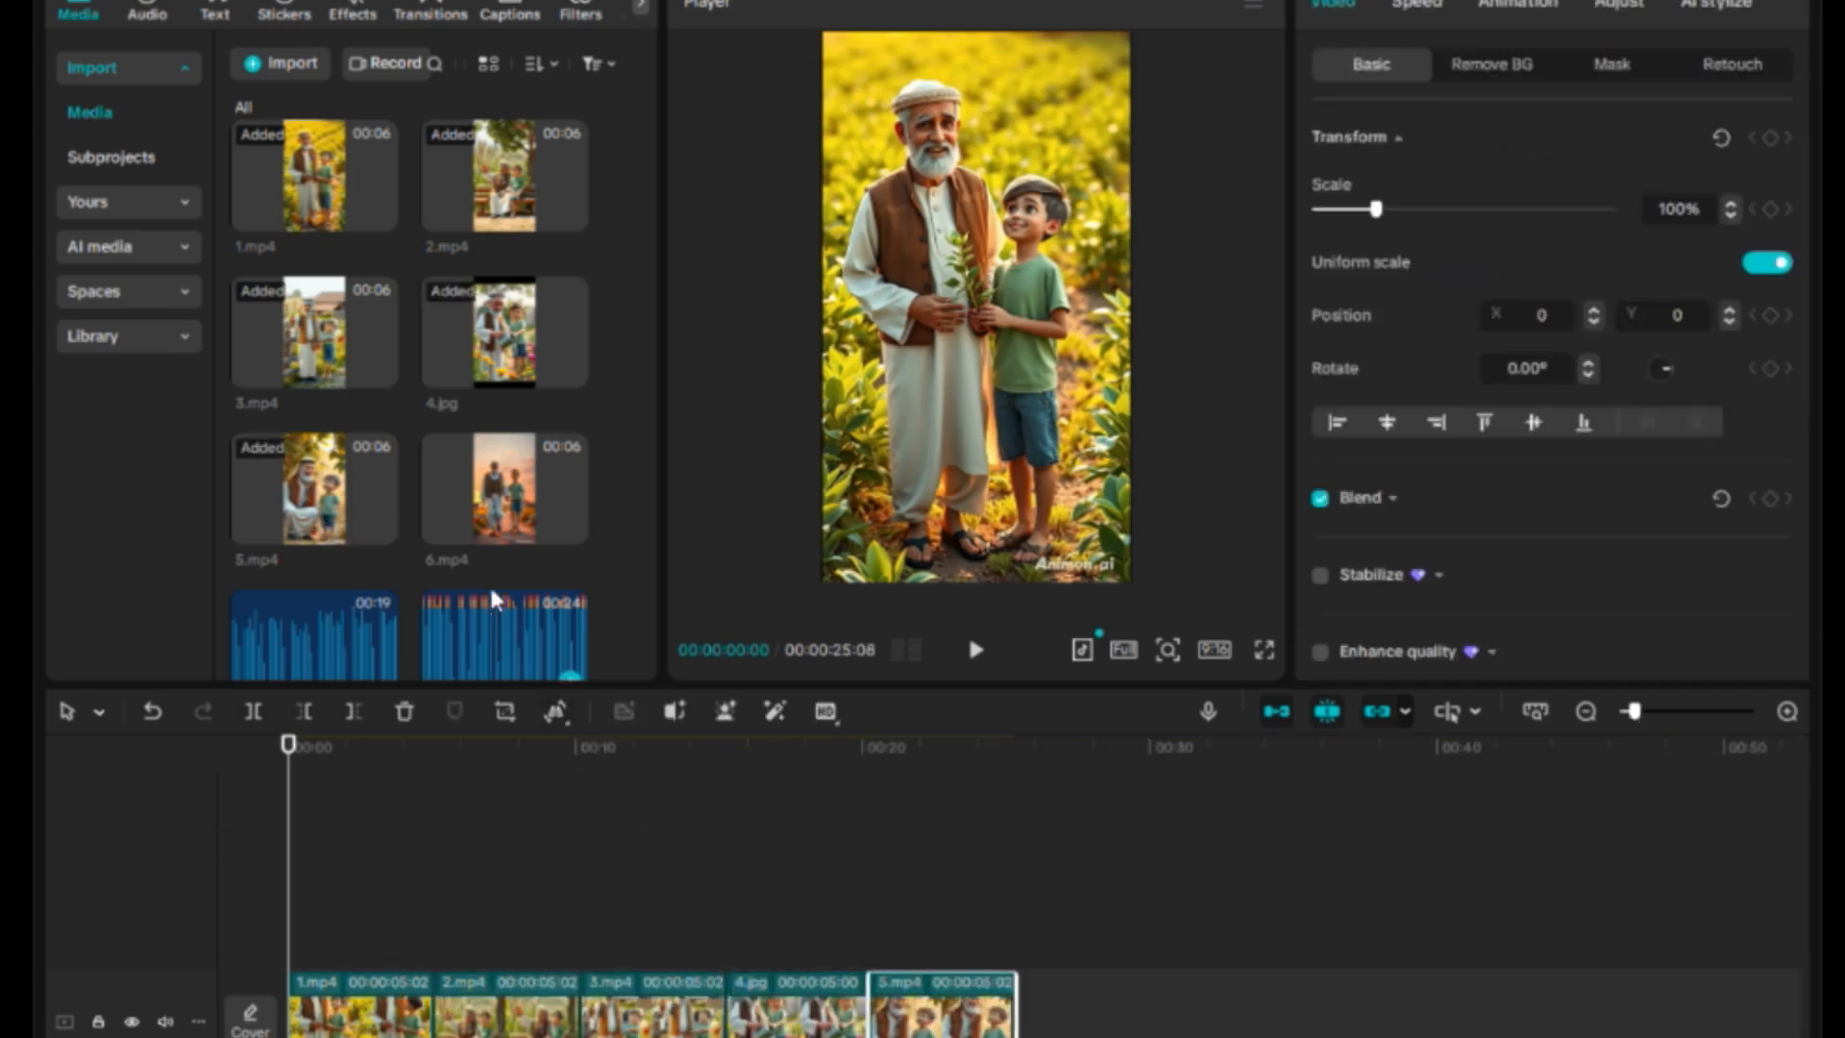
pyautogui.click(570, 527)
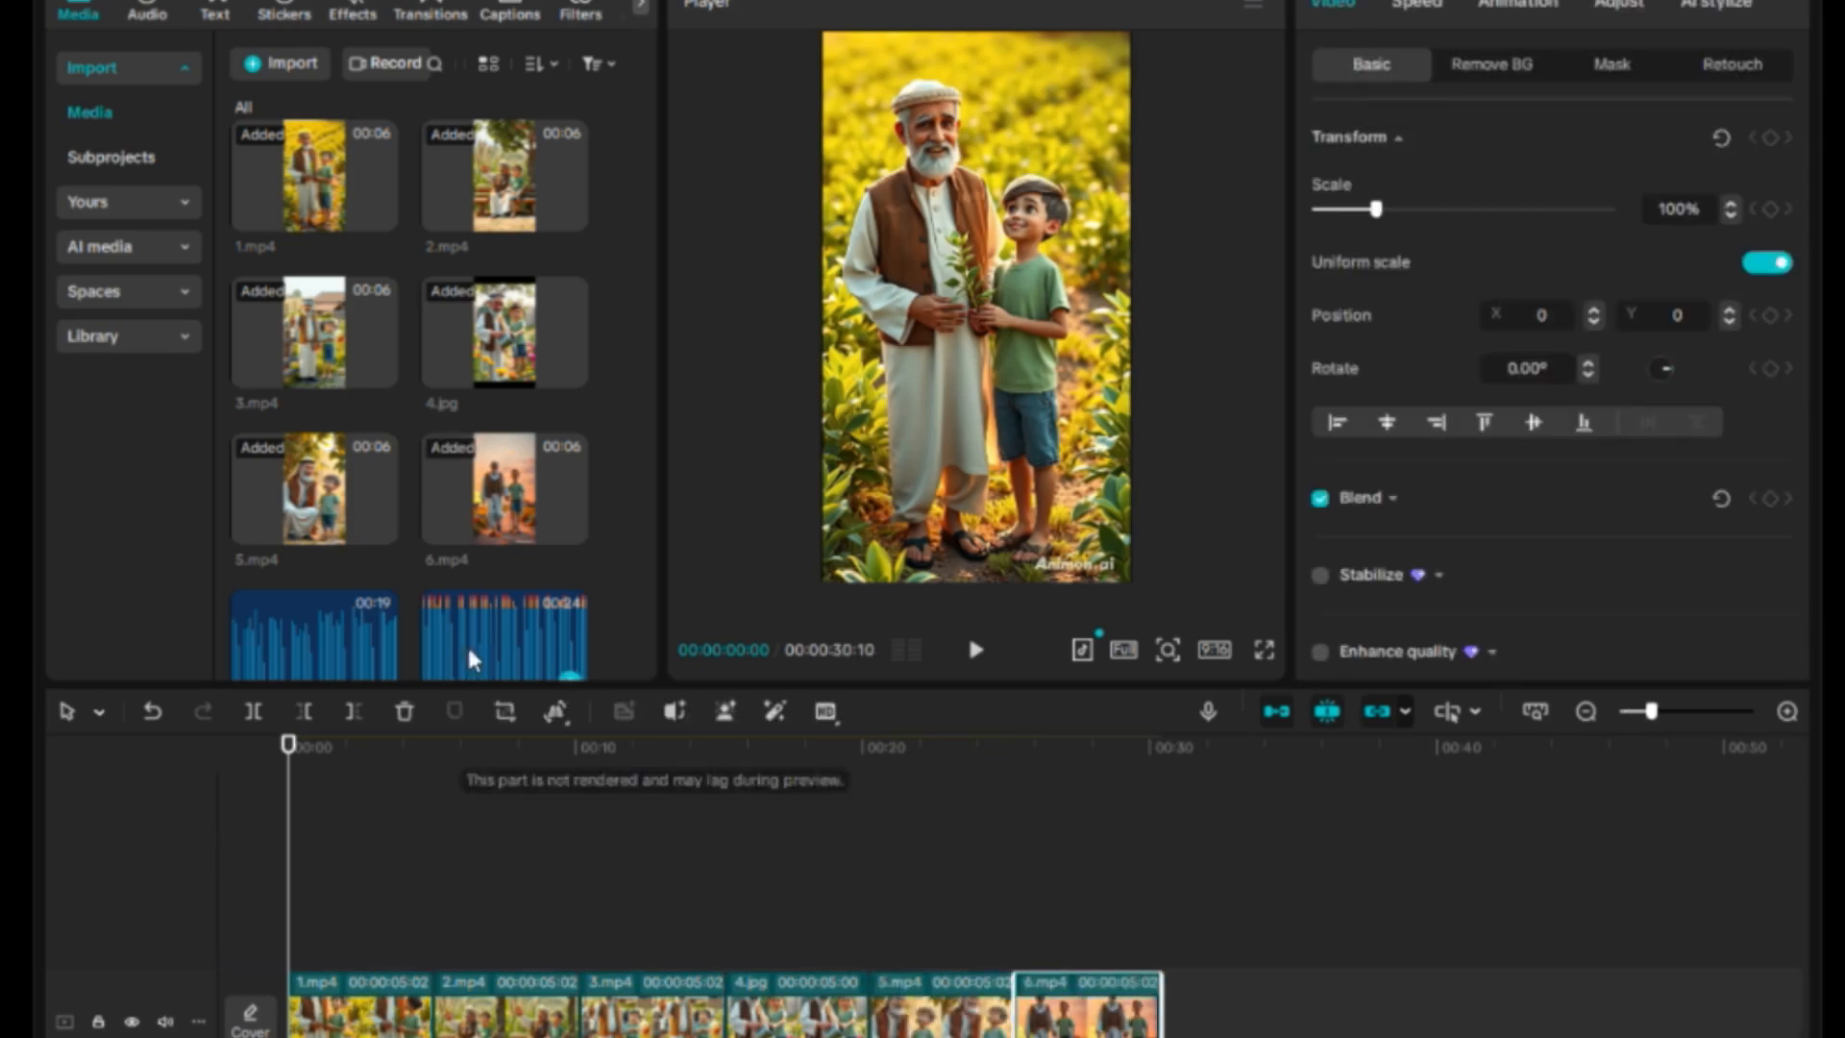
# Review the grandson's and grandfather's lines for scenes 1 to 3 in the ChatGPT voice-over script.
pyautogui.scroll(-2, 516, 561)
pyautogui.scroll(-2, 516, 561)
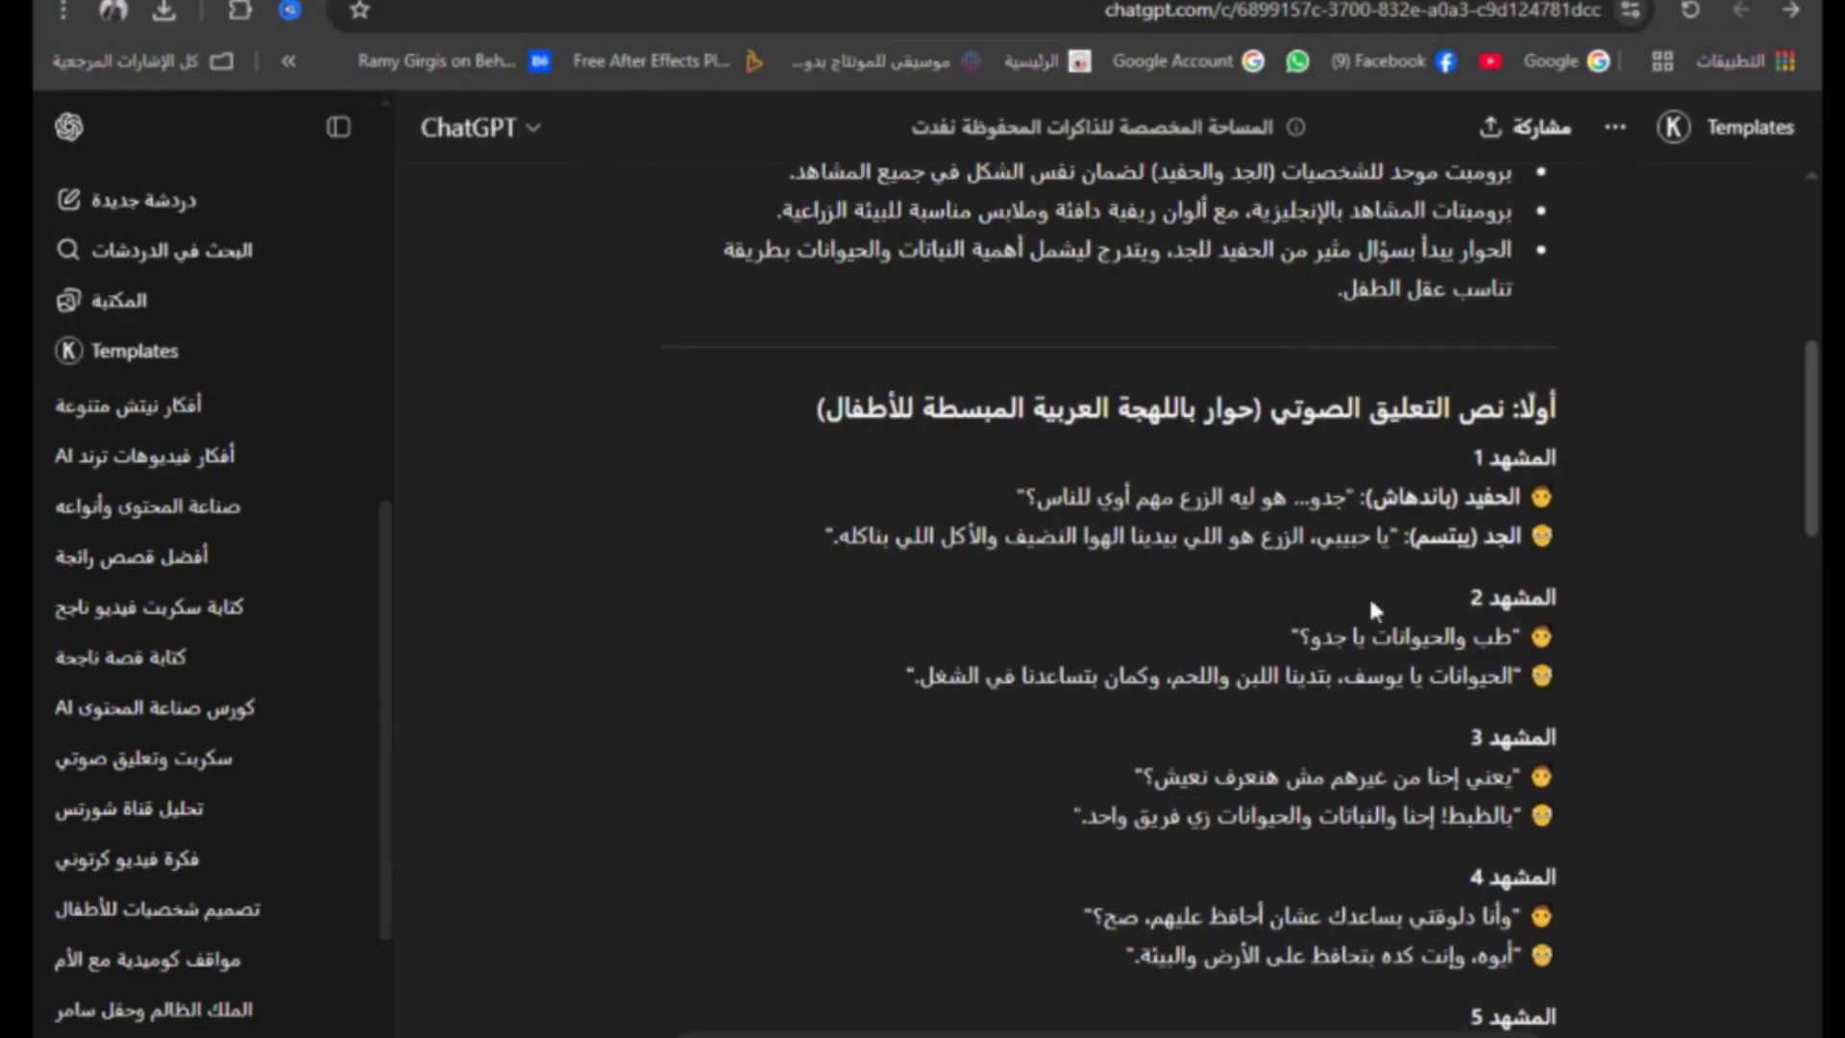
pyautogui.moveTo(1453, 497); pyautogui.dragTo(977, 496)
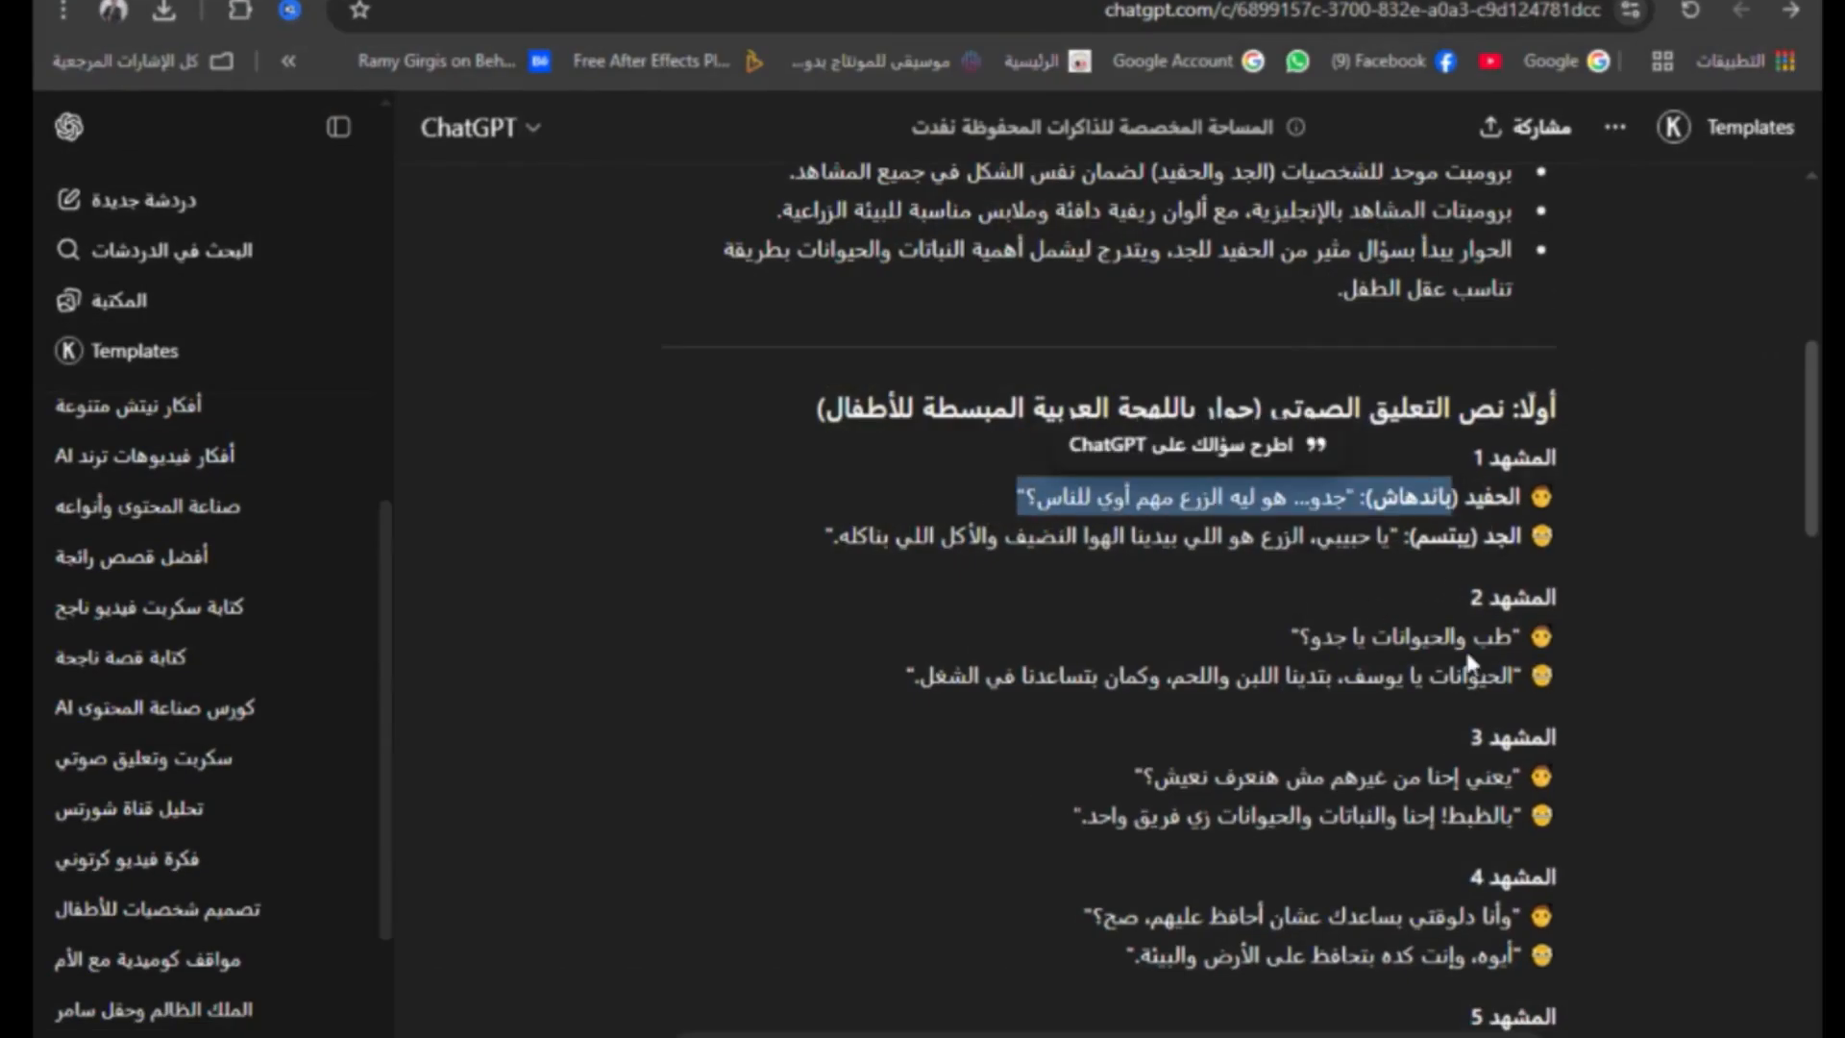
pyautogui.moveTo(1466, 642); pyautogui.dragTo(1345, 677)
pyautogui.click(1347, 775)
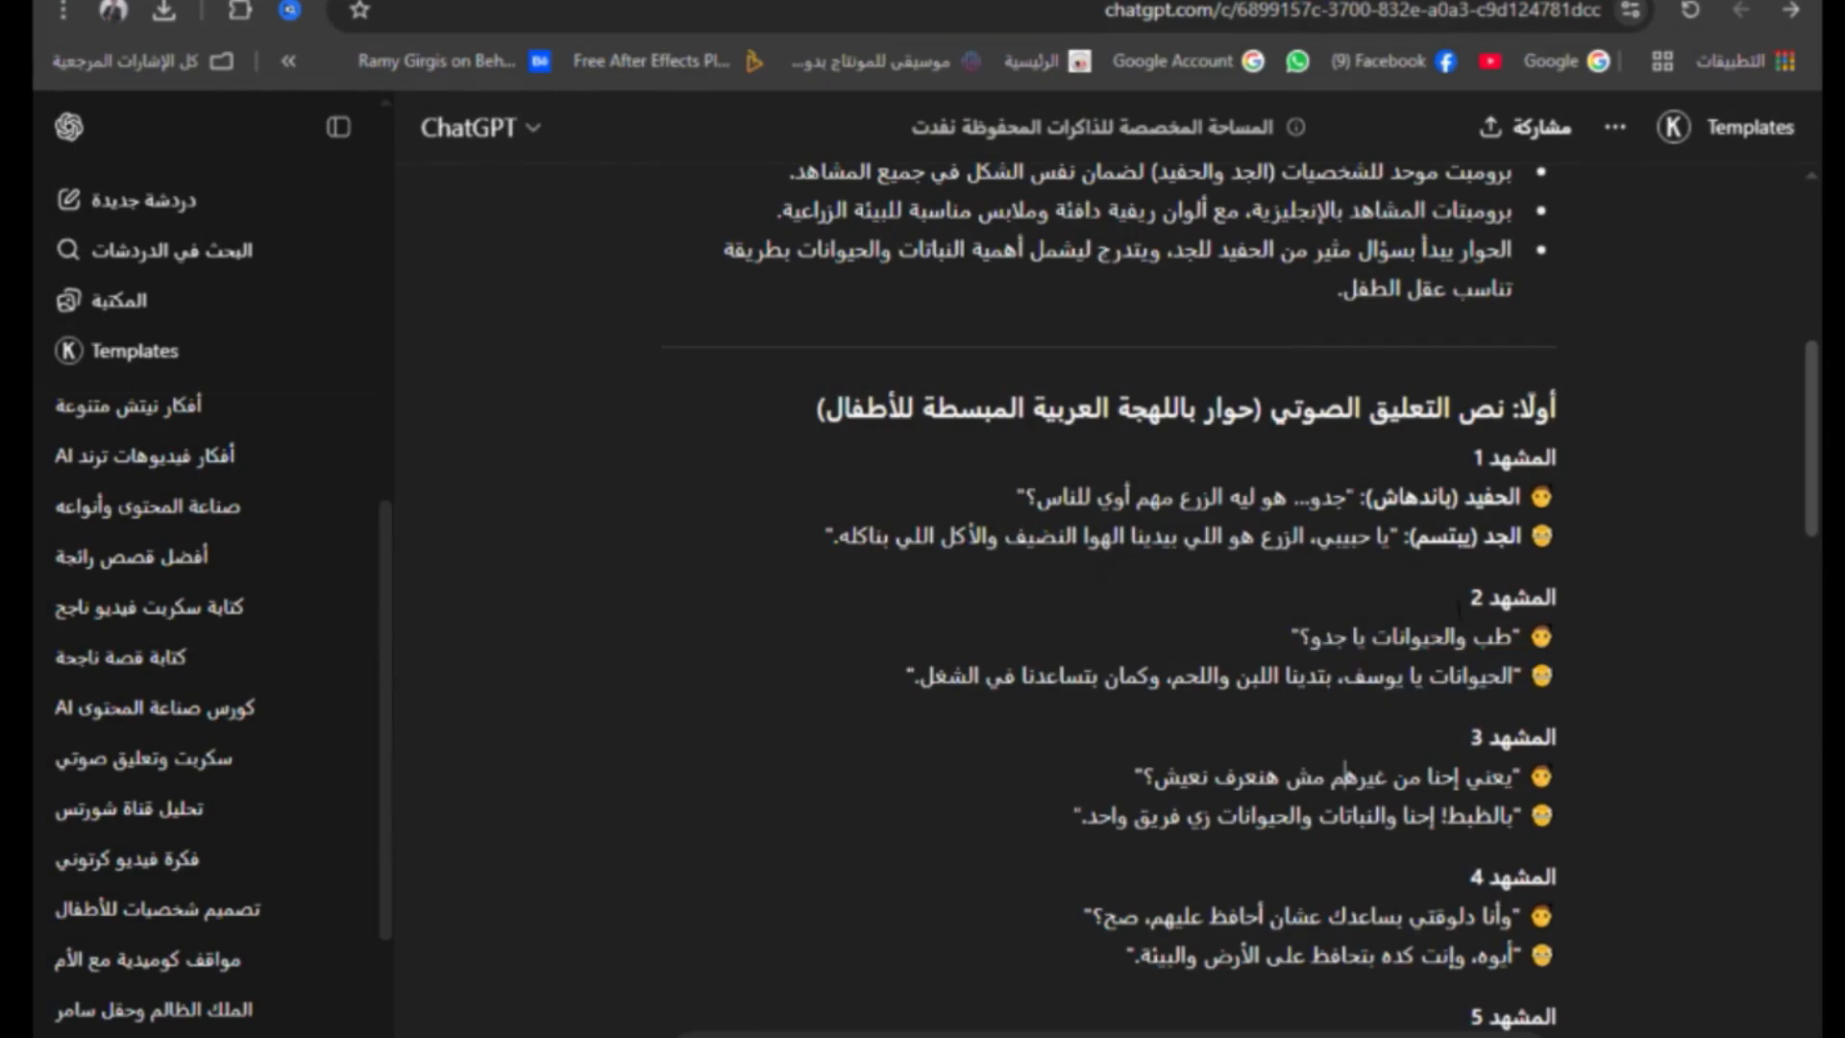
pyautogui.moveTo(1515, 815); pyautogui.dragTo(1082, 839)
pyautogui.click(1223, 840)
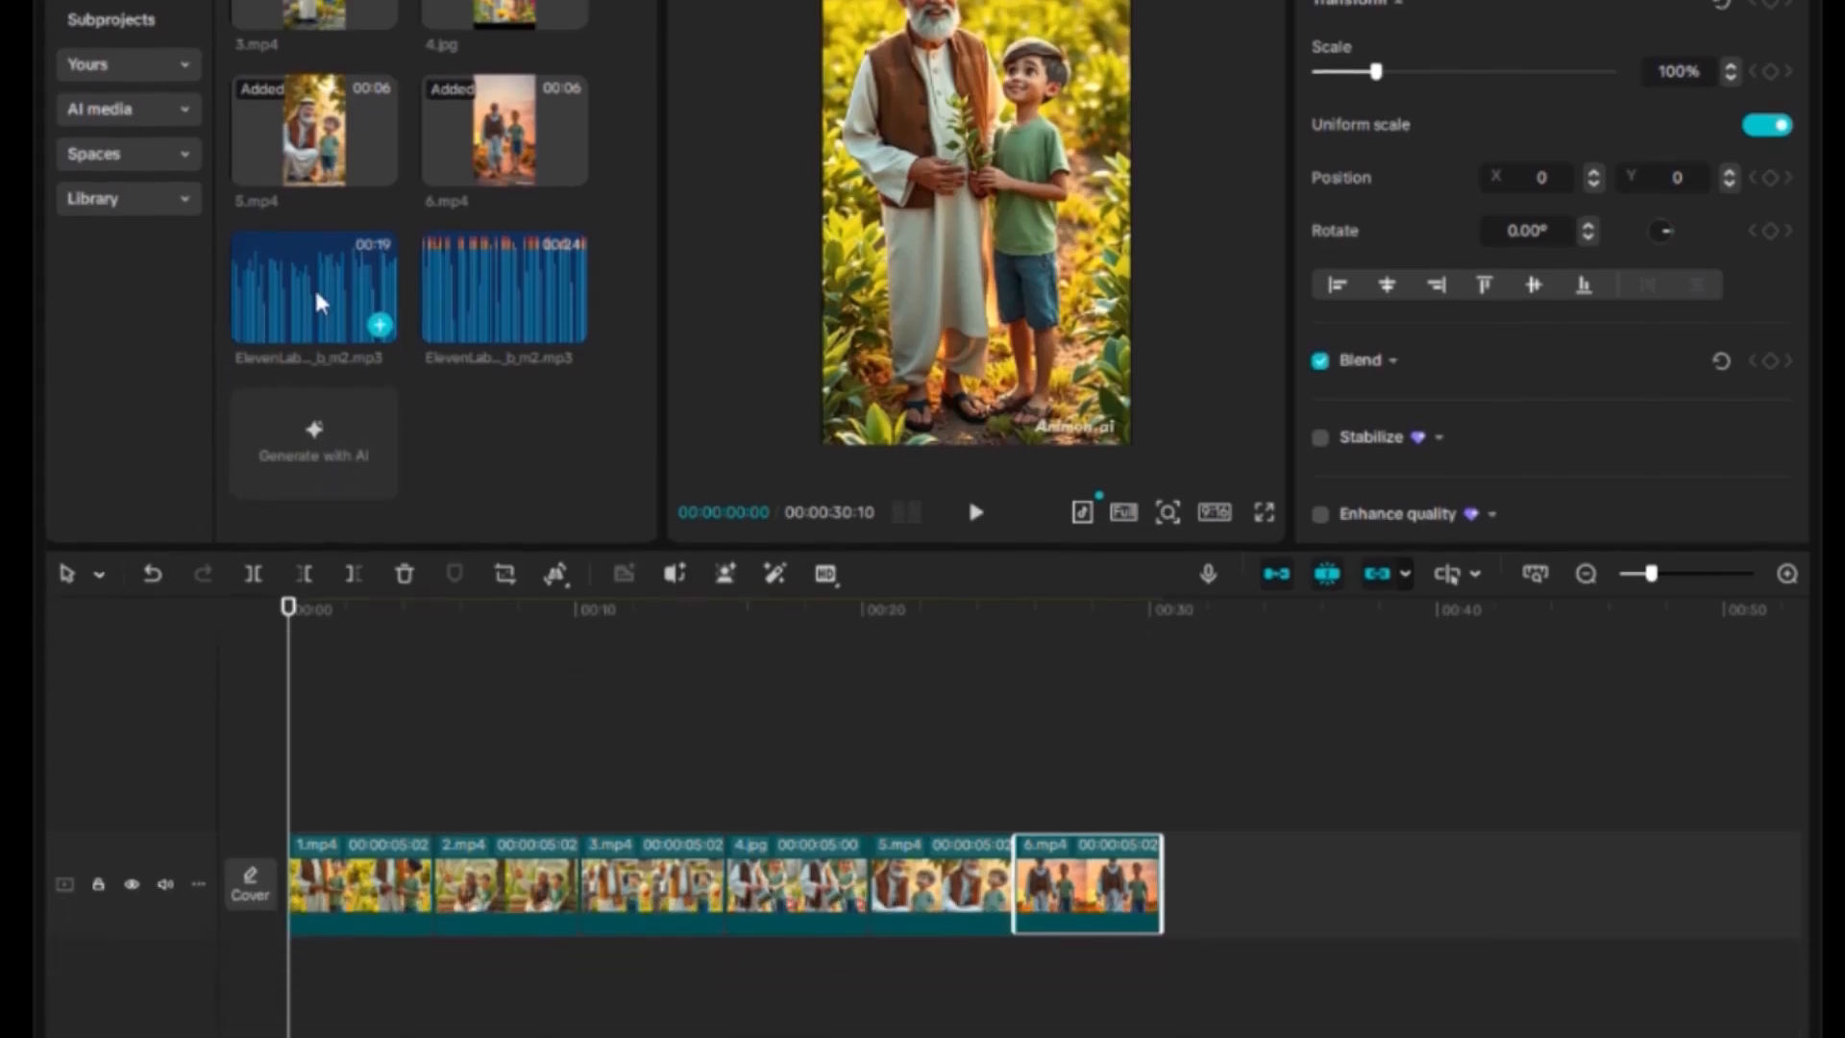
# Add the Gigi voice-over beneath the video track, starting at about 00:00:00:12, and play its beginning.
pyautogui.moveTo(375, 452); pyautogui.dragTo(402, 999)
pyautogui.moveTo(398, 773); pyautogui.dragTo(302, 861)
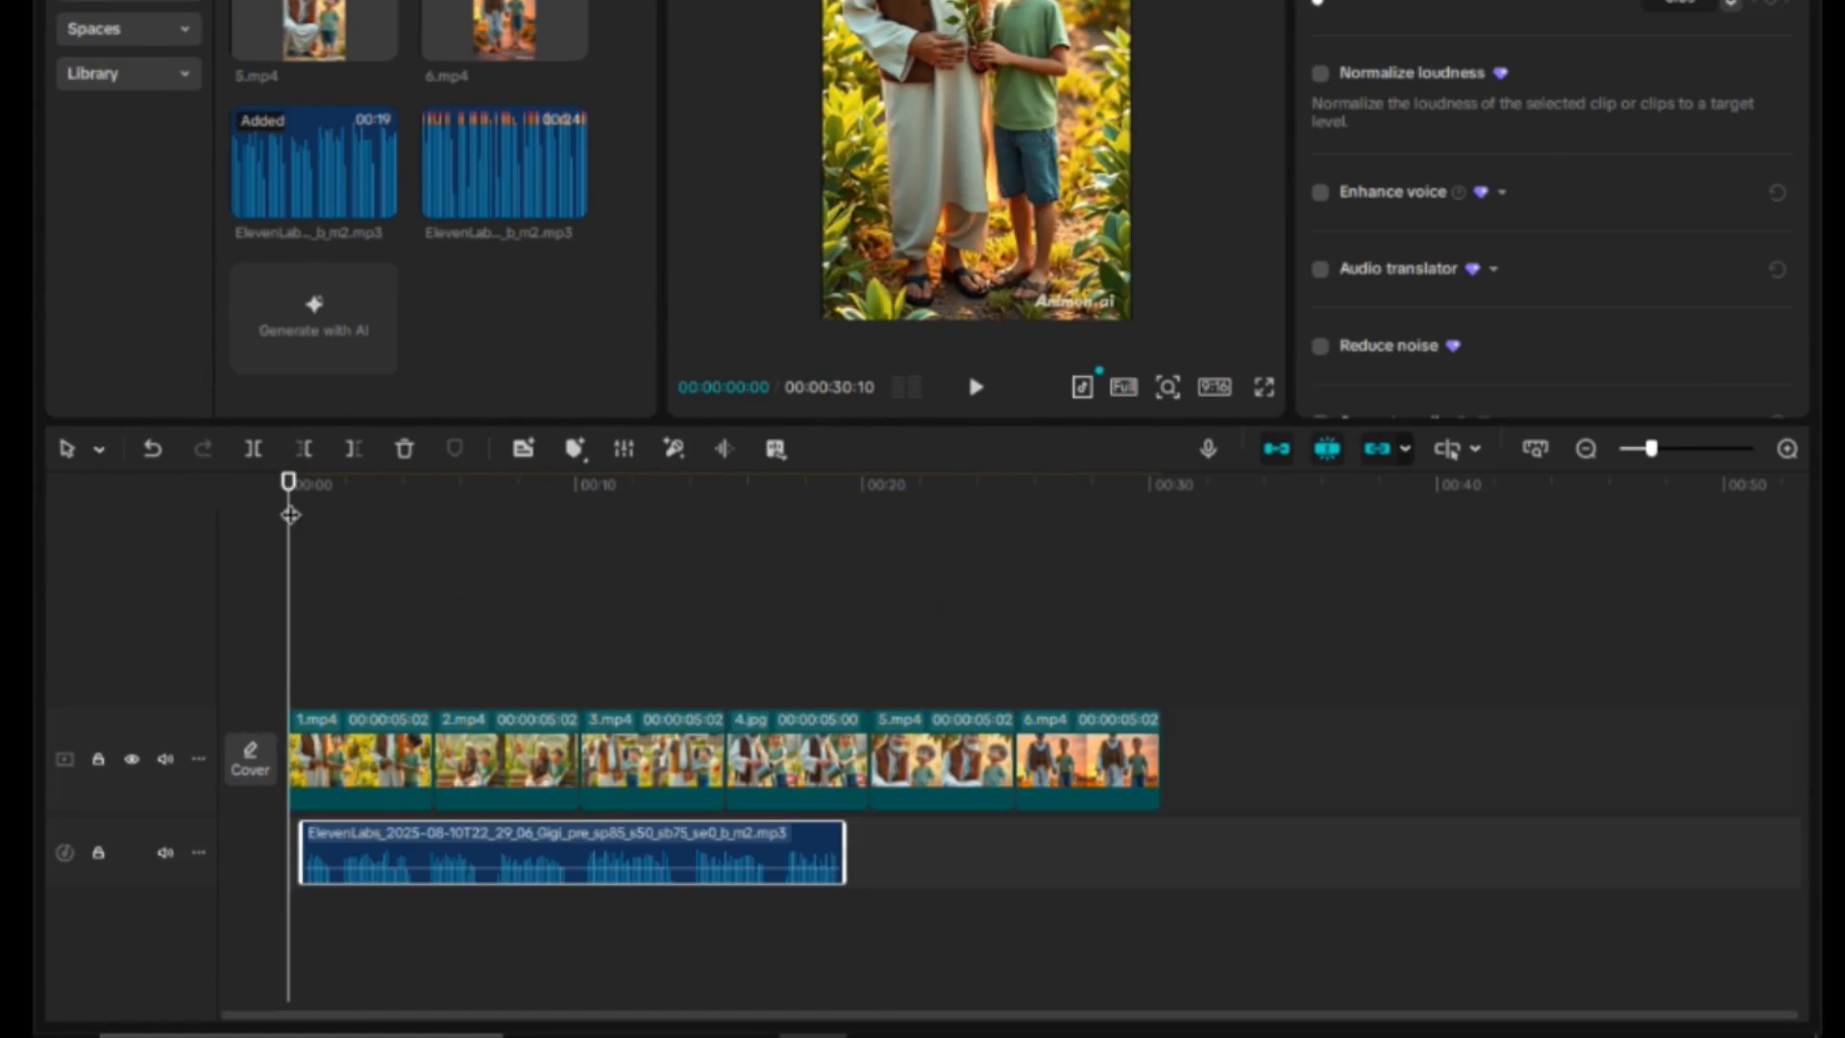
pyautogui.moveTo(290, 534); pyautogui.dragTo(302, 536)
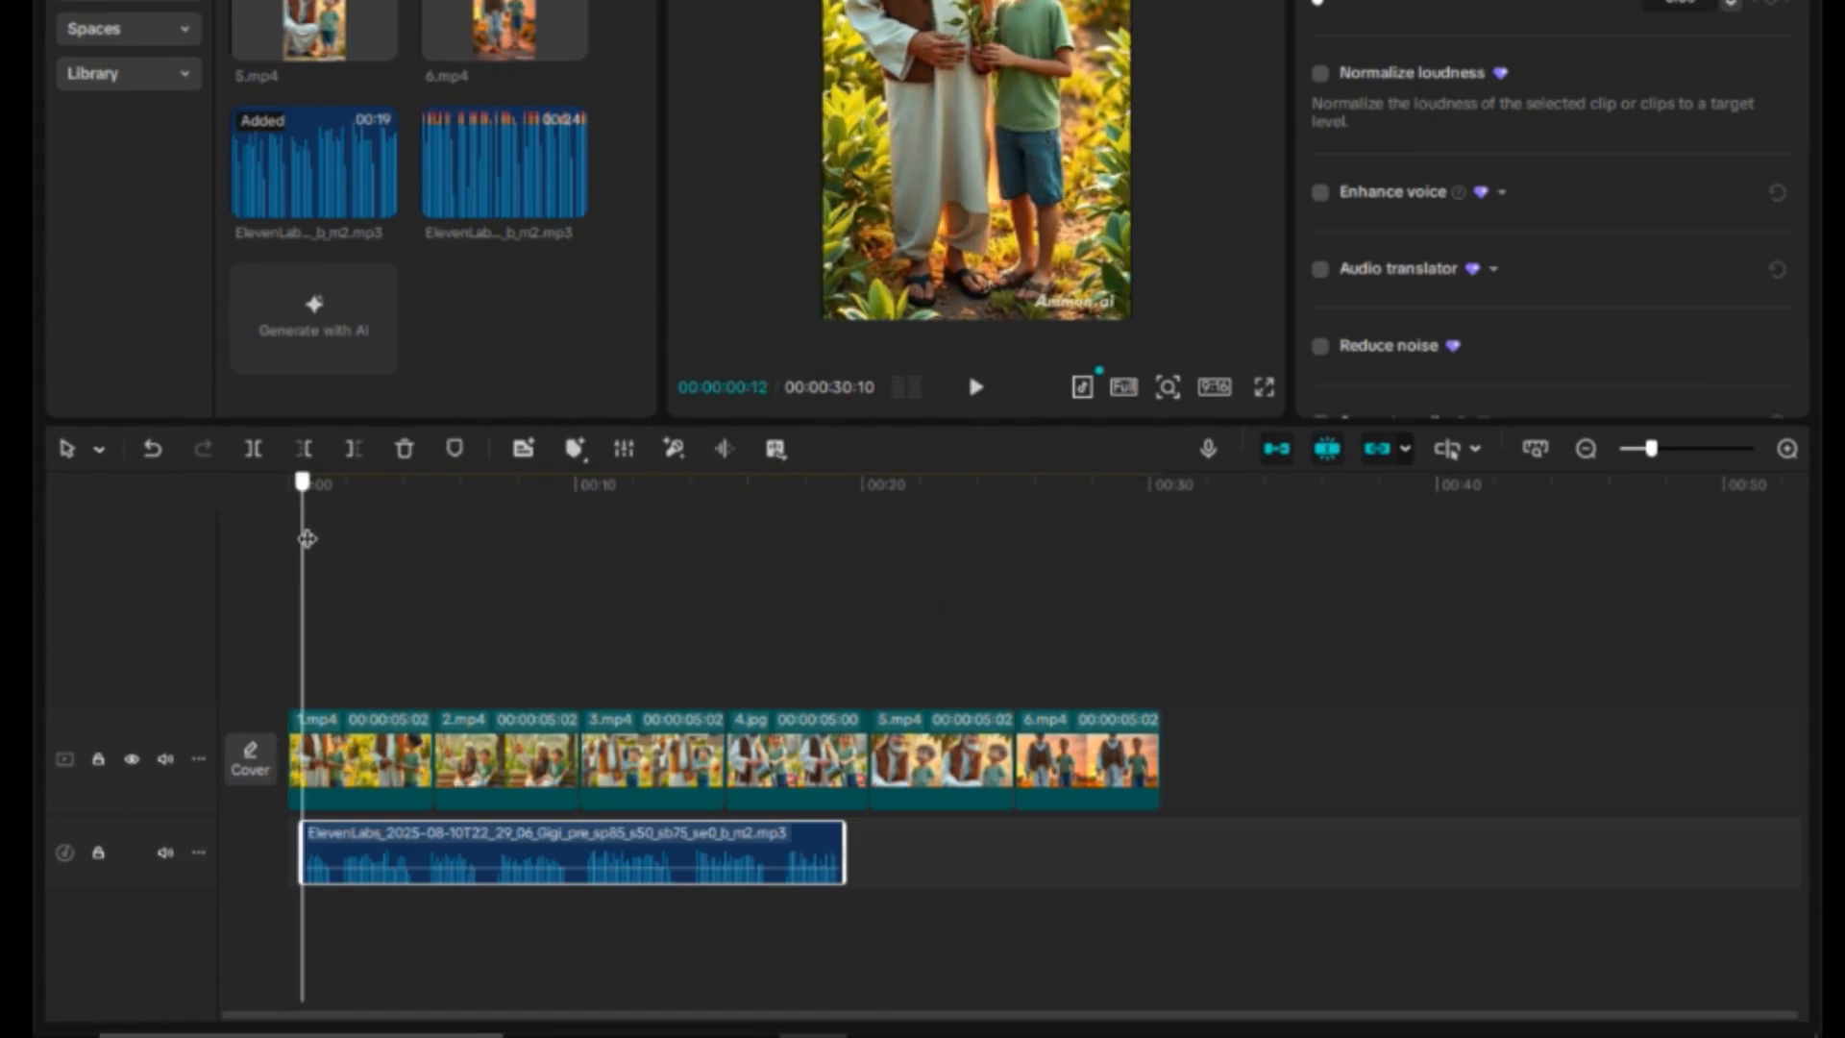
pyautogui.click(977, 389)
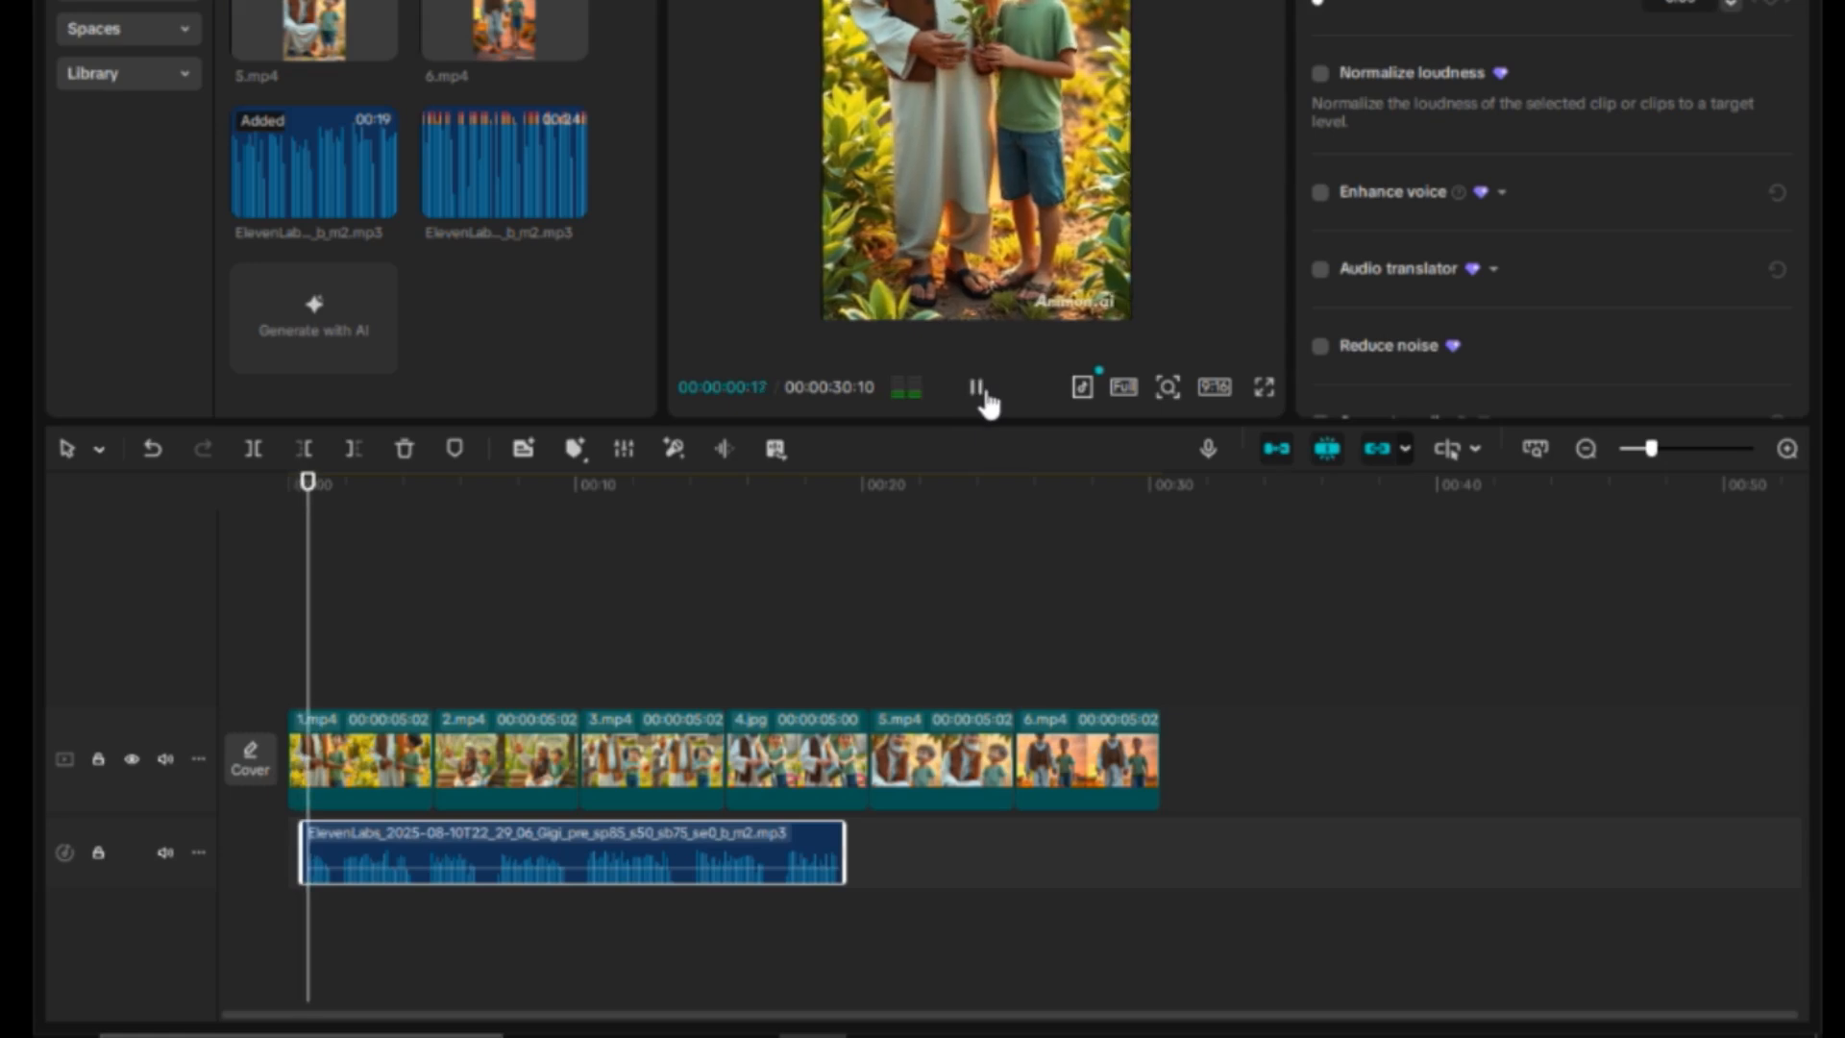
pyautogui.click(976, 389)
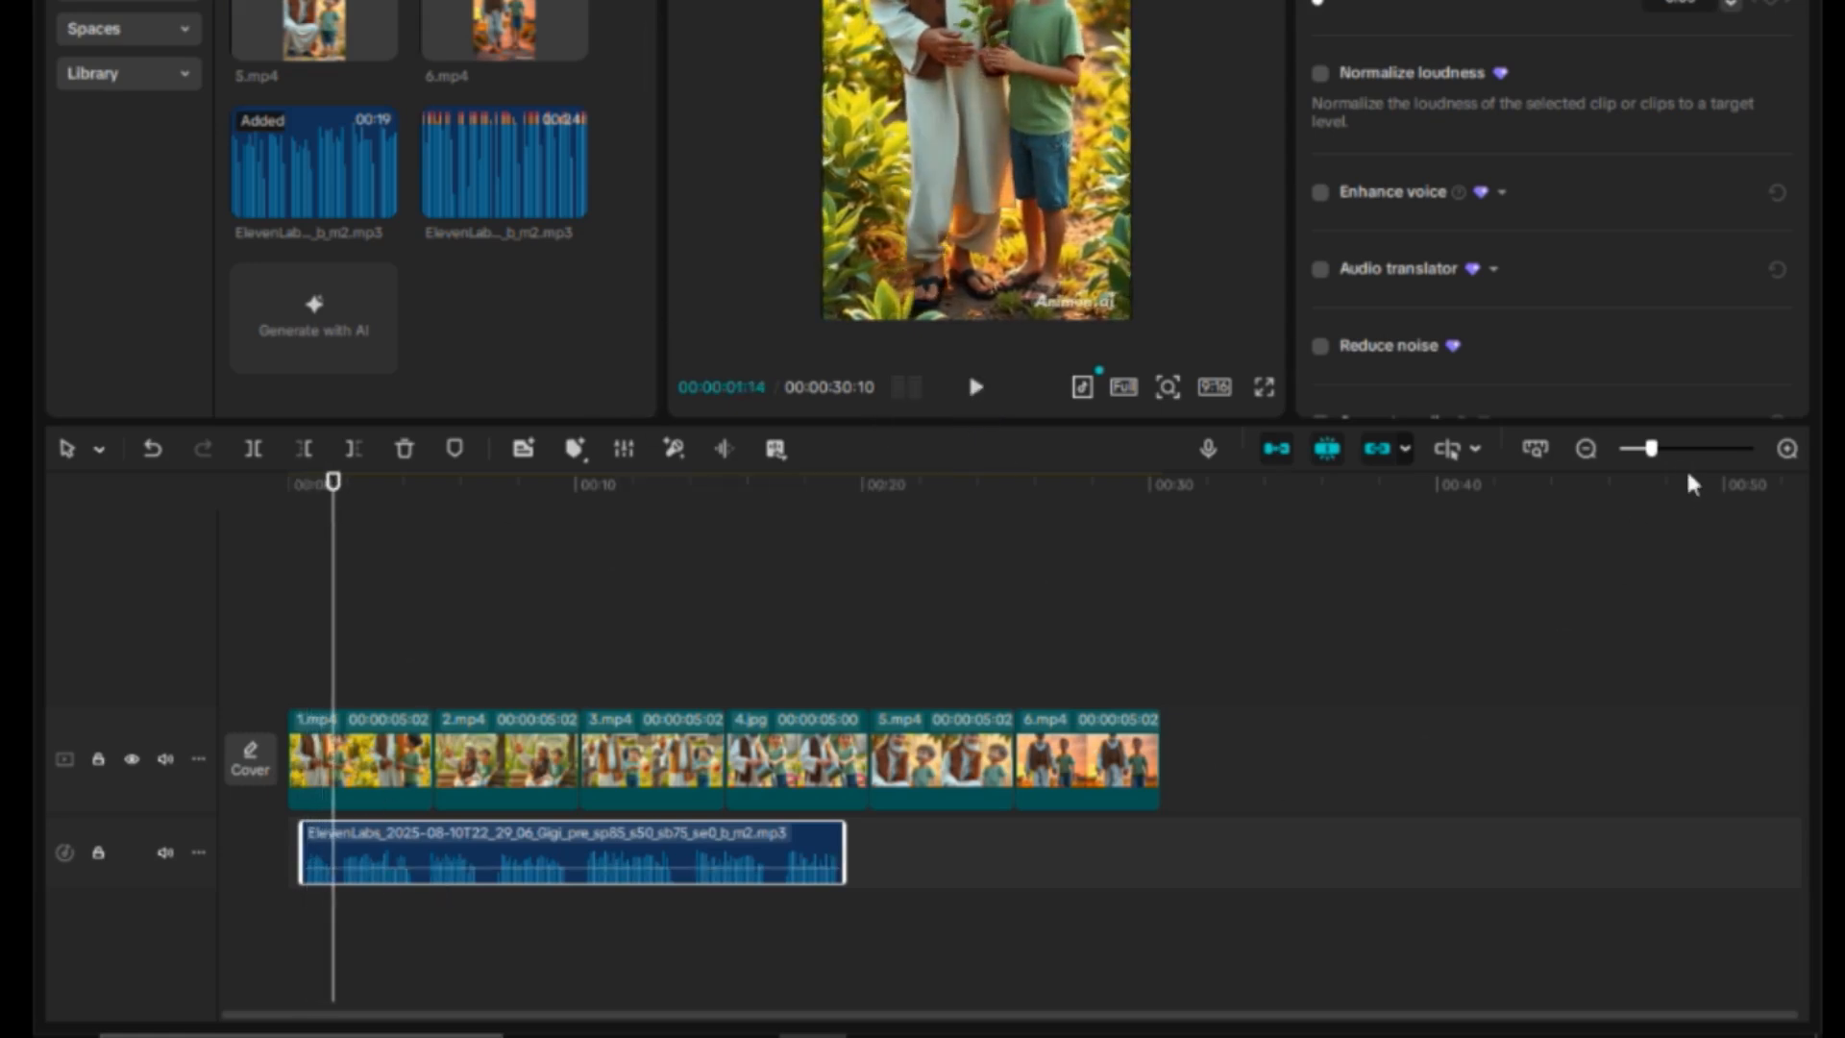
# Check the grandson's lines for scenes 1 and 2 in the ChatGPT script against the voice-over's waveform.
pyautogui.moveTo(1658, 446); pyautogui.dragTo(1672, 447)
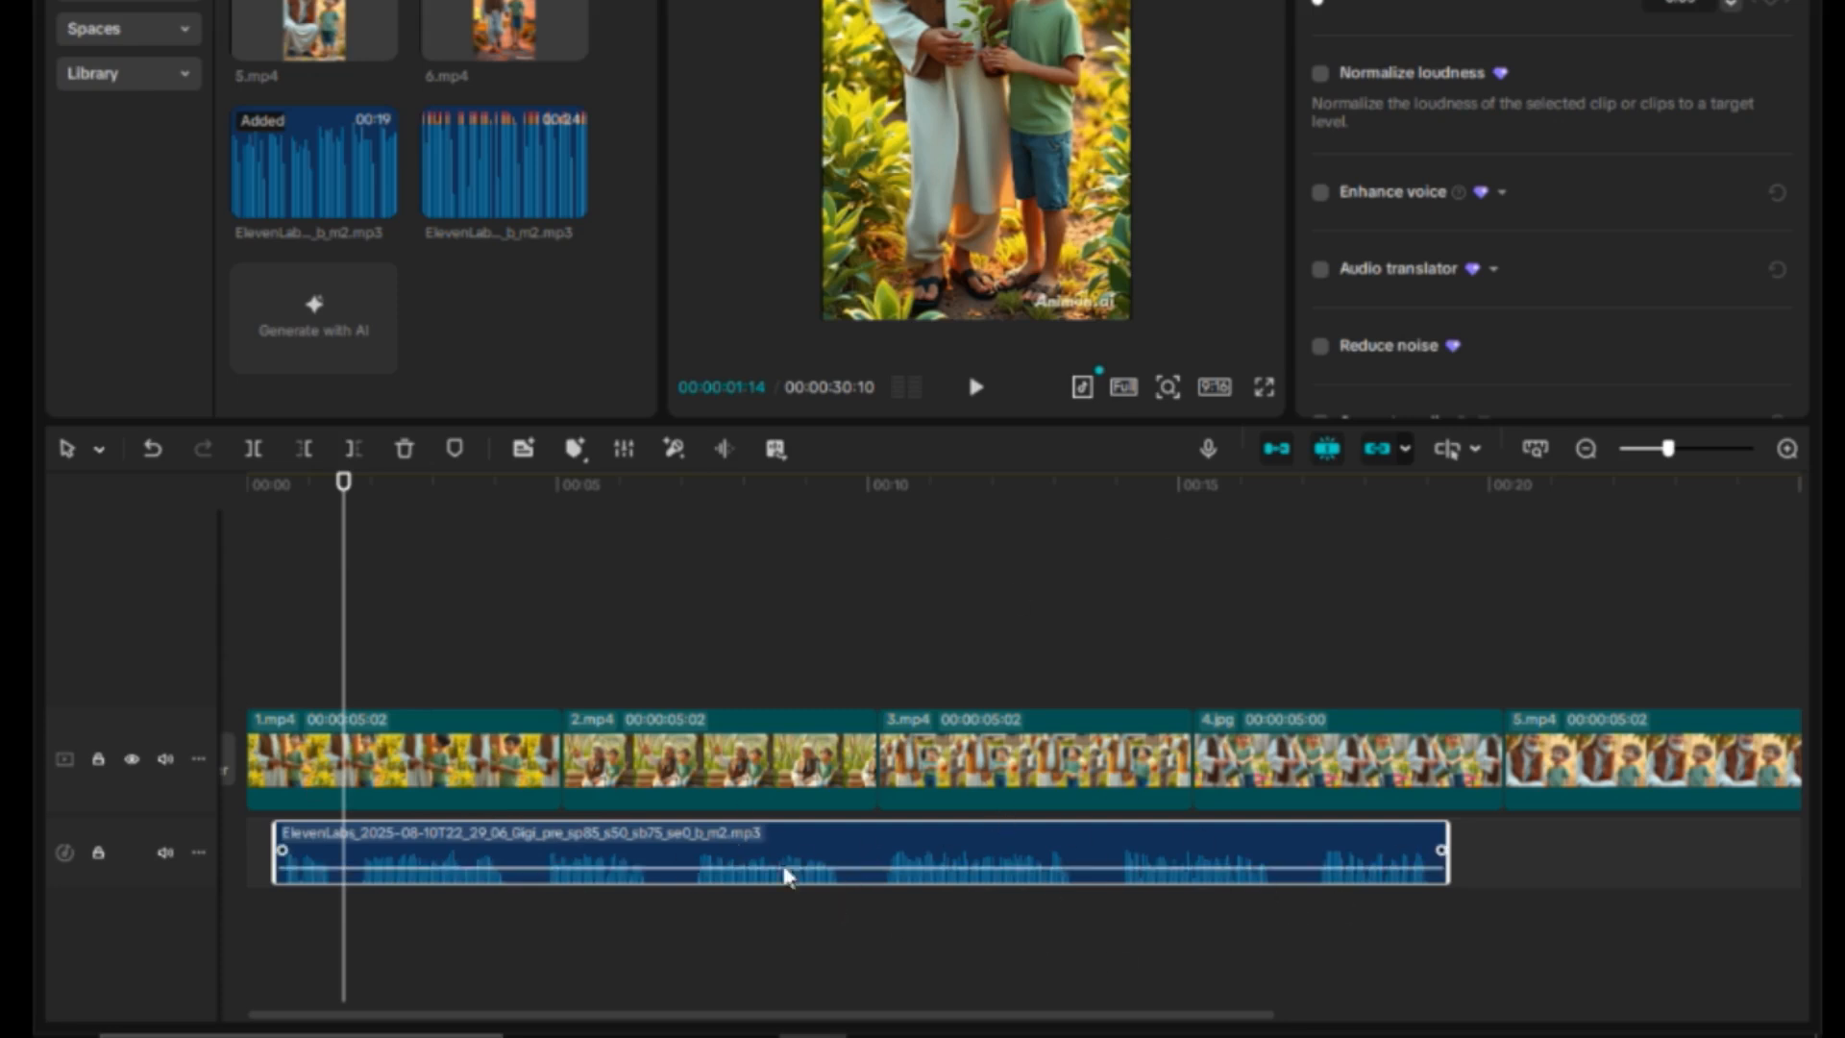
pyautogui.click(606, 1036)
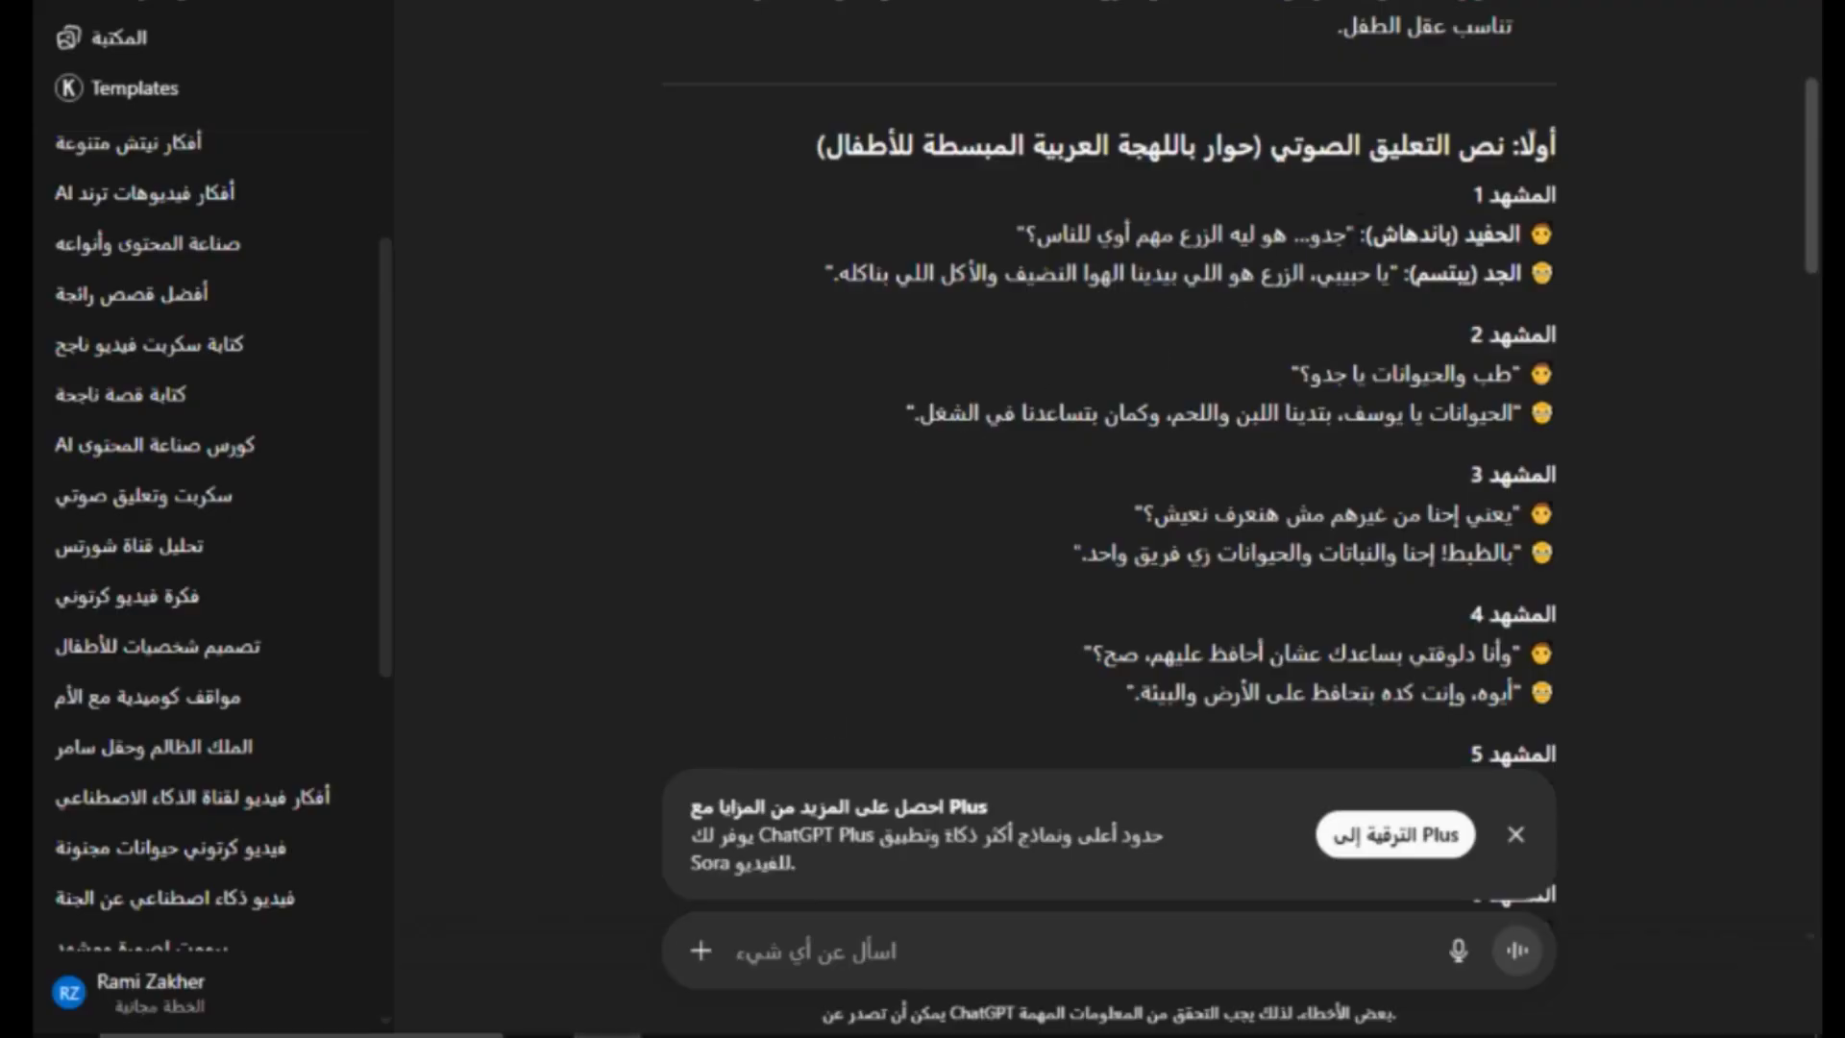
pyautogui.moveTo(1353, 235); pyautogui.dragTo(1031, 237)
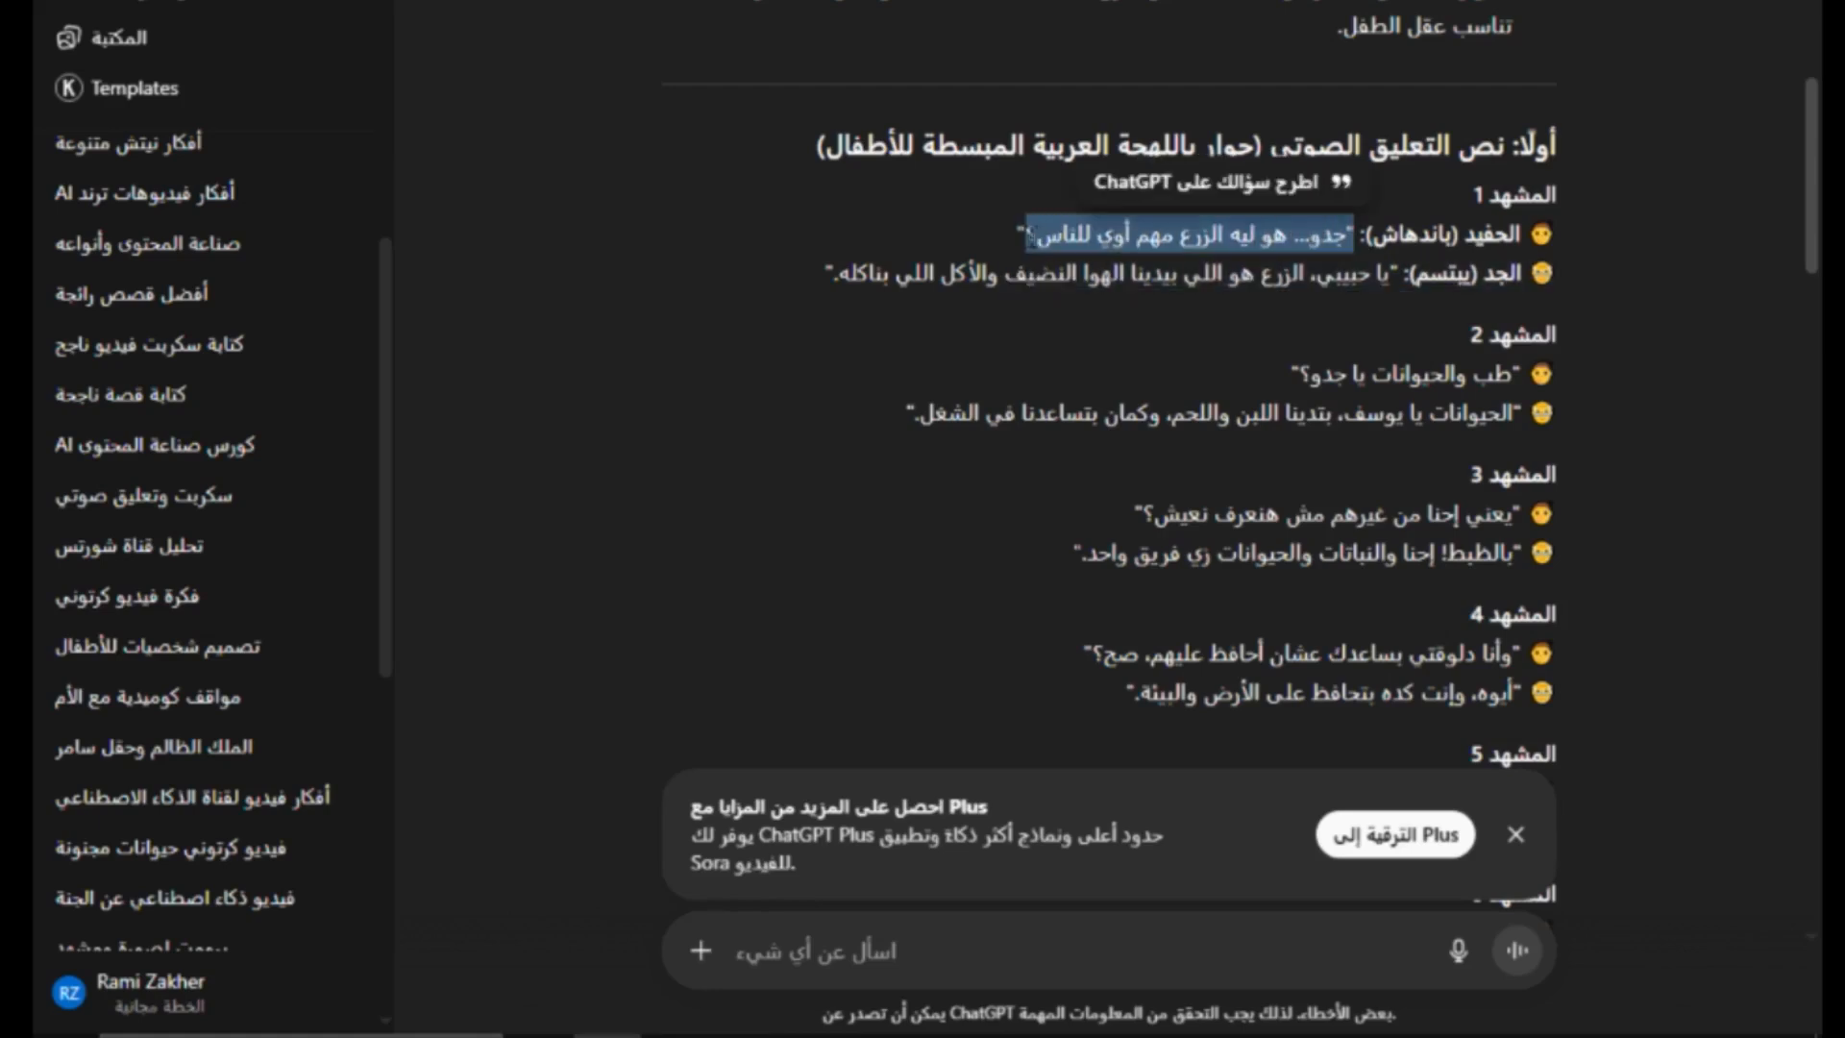
pyautogui.click(1038, 235)
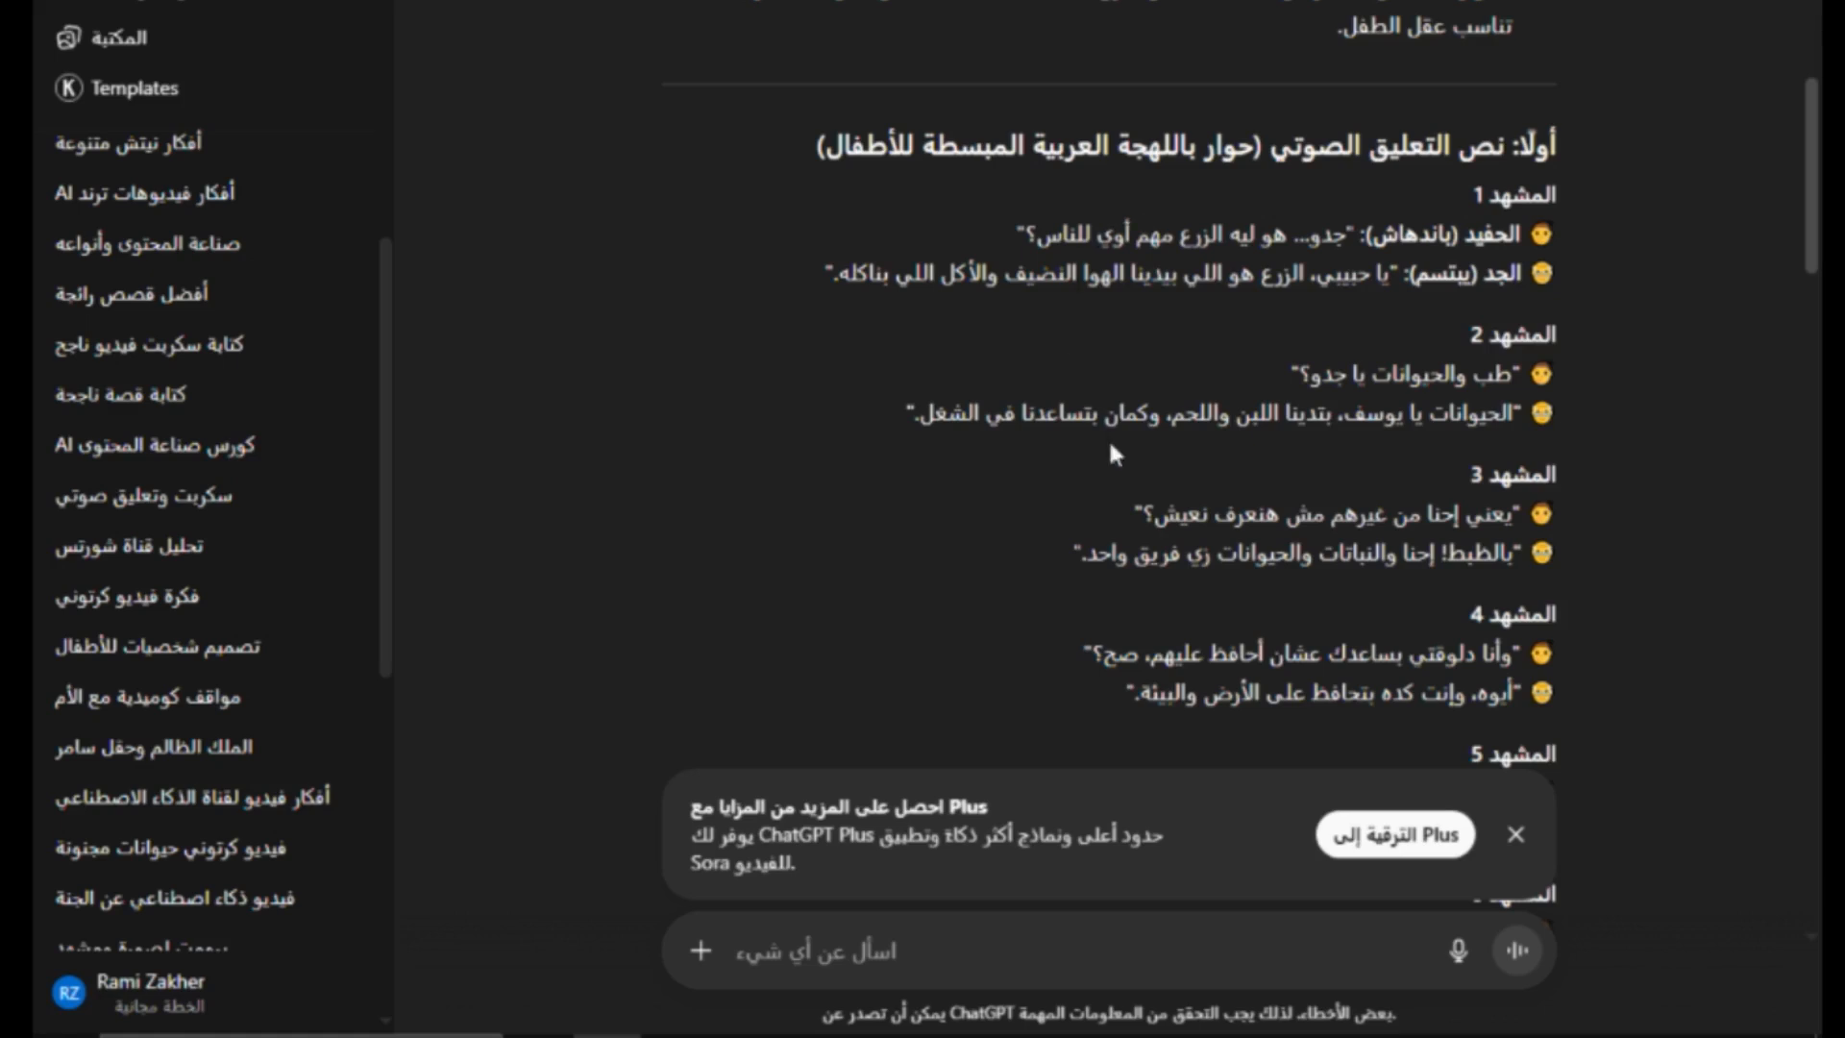
pyautogui.moveTo(1519, 374); pyautogui.dragTo(1284, 372)
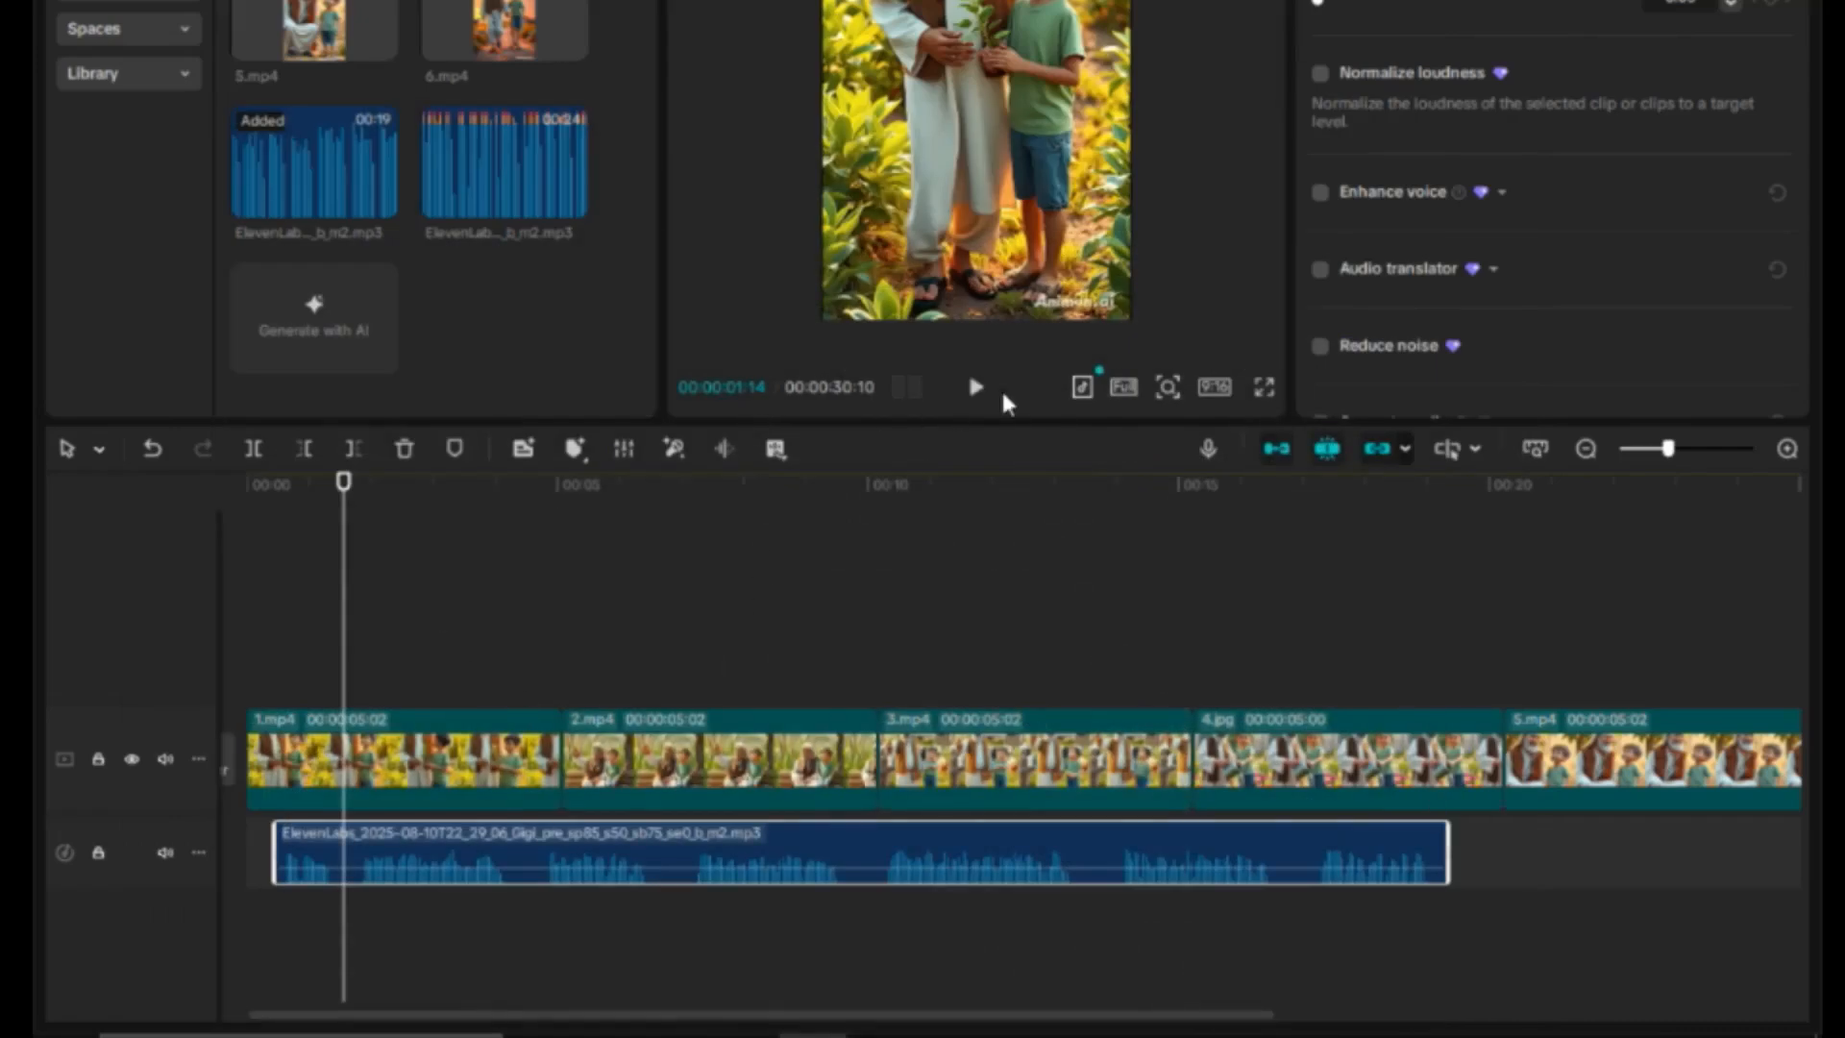
# Split the Gigi voice-over at 00:00:04:06 and 00:00:04:20 and delete the silent piece between the cuts.
pyautogui.click(977, 389)
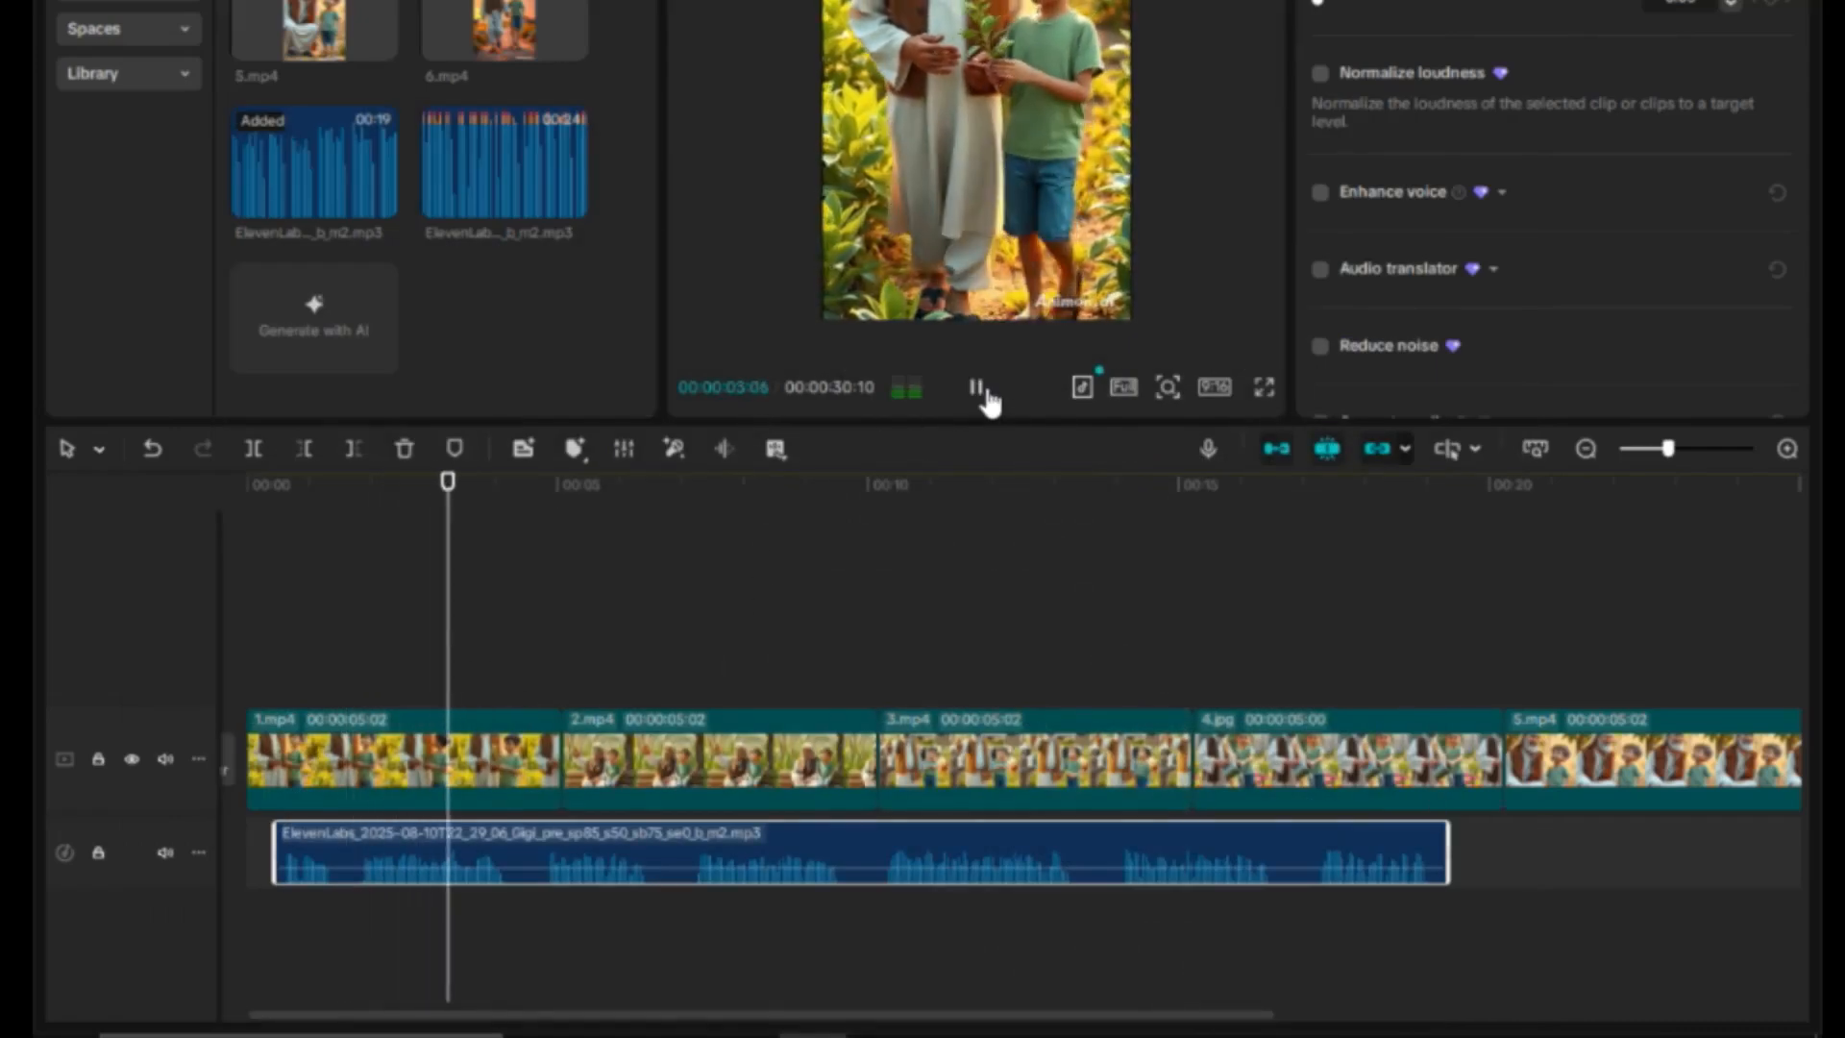
pyautogui.click(979, 392)
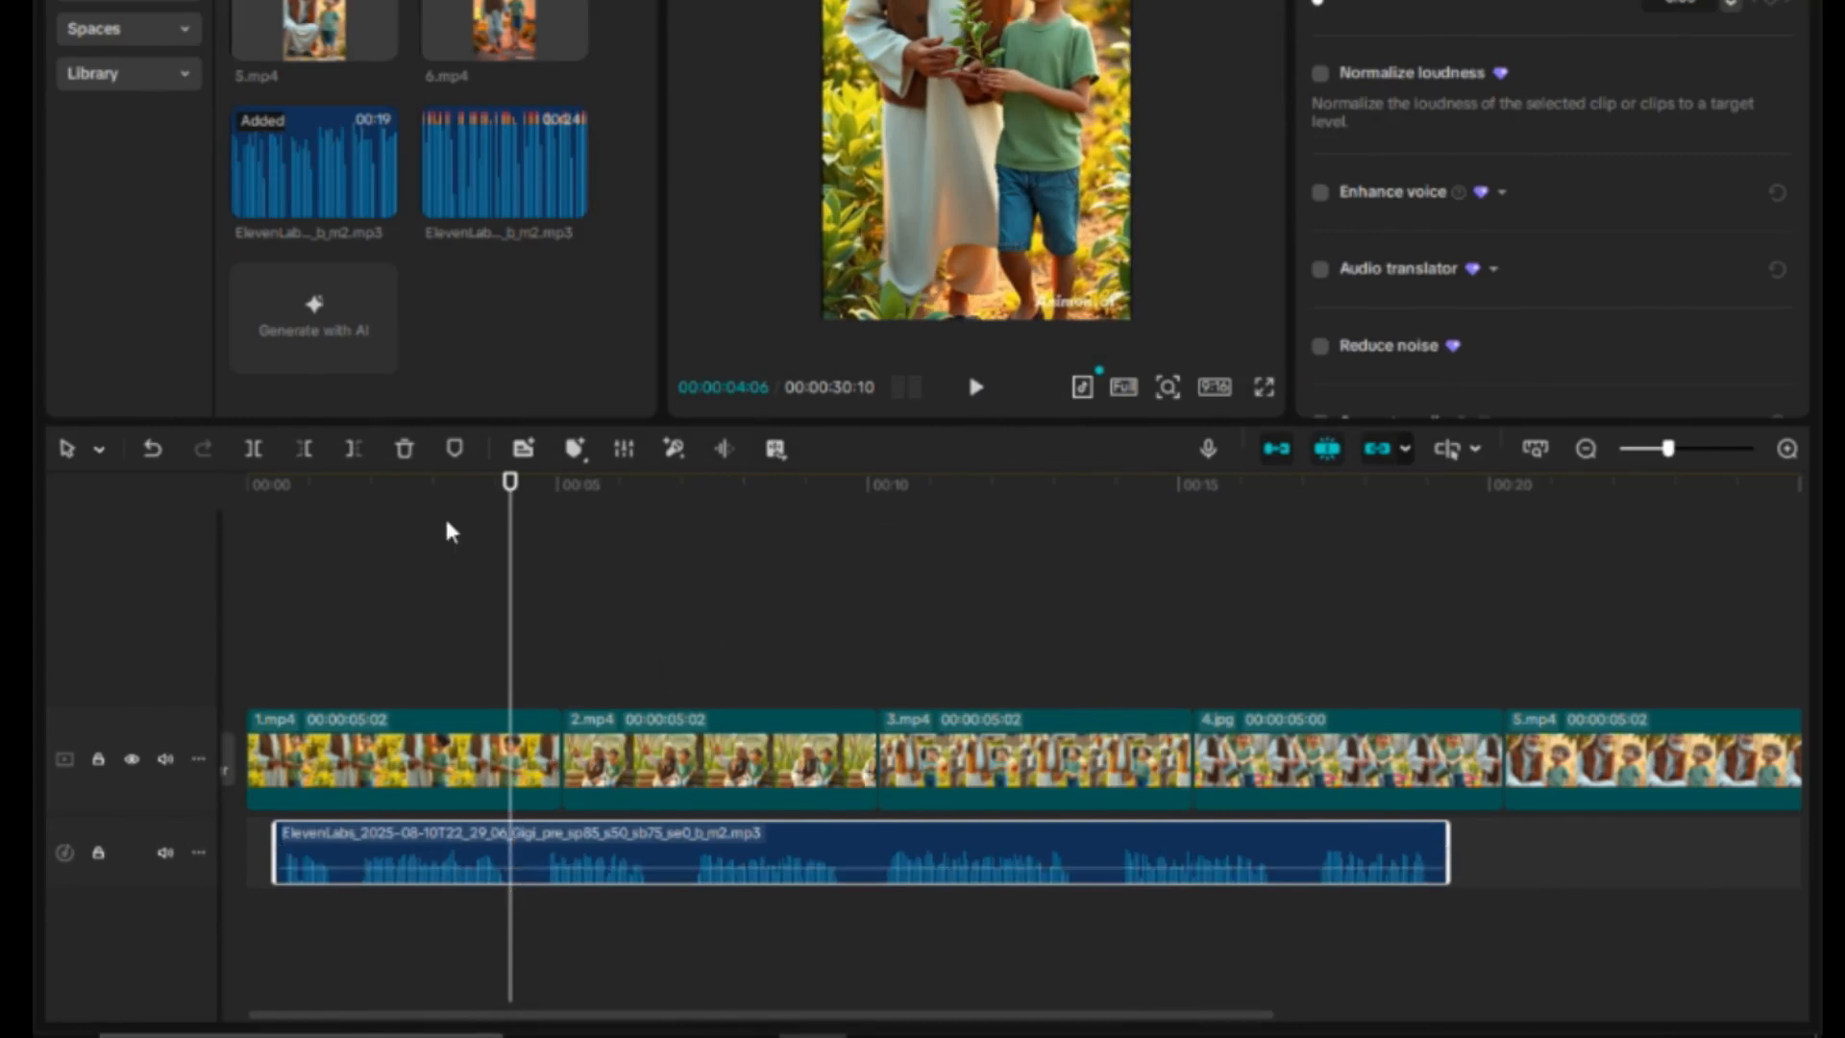
pyautogui.click(253, 448)
pyautogui.moveTo(510, 636); pyautogui.dragTo(544, 642)
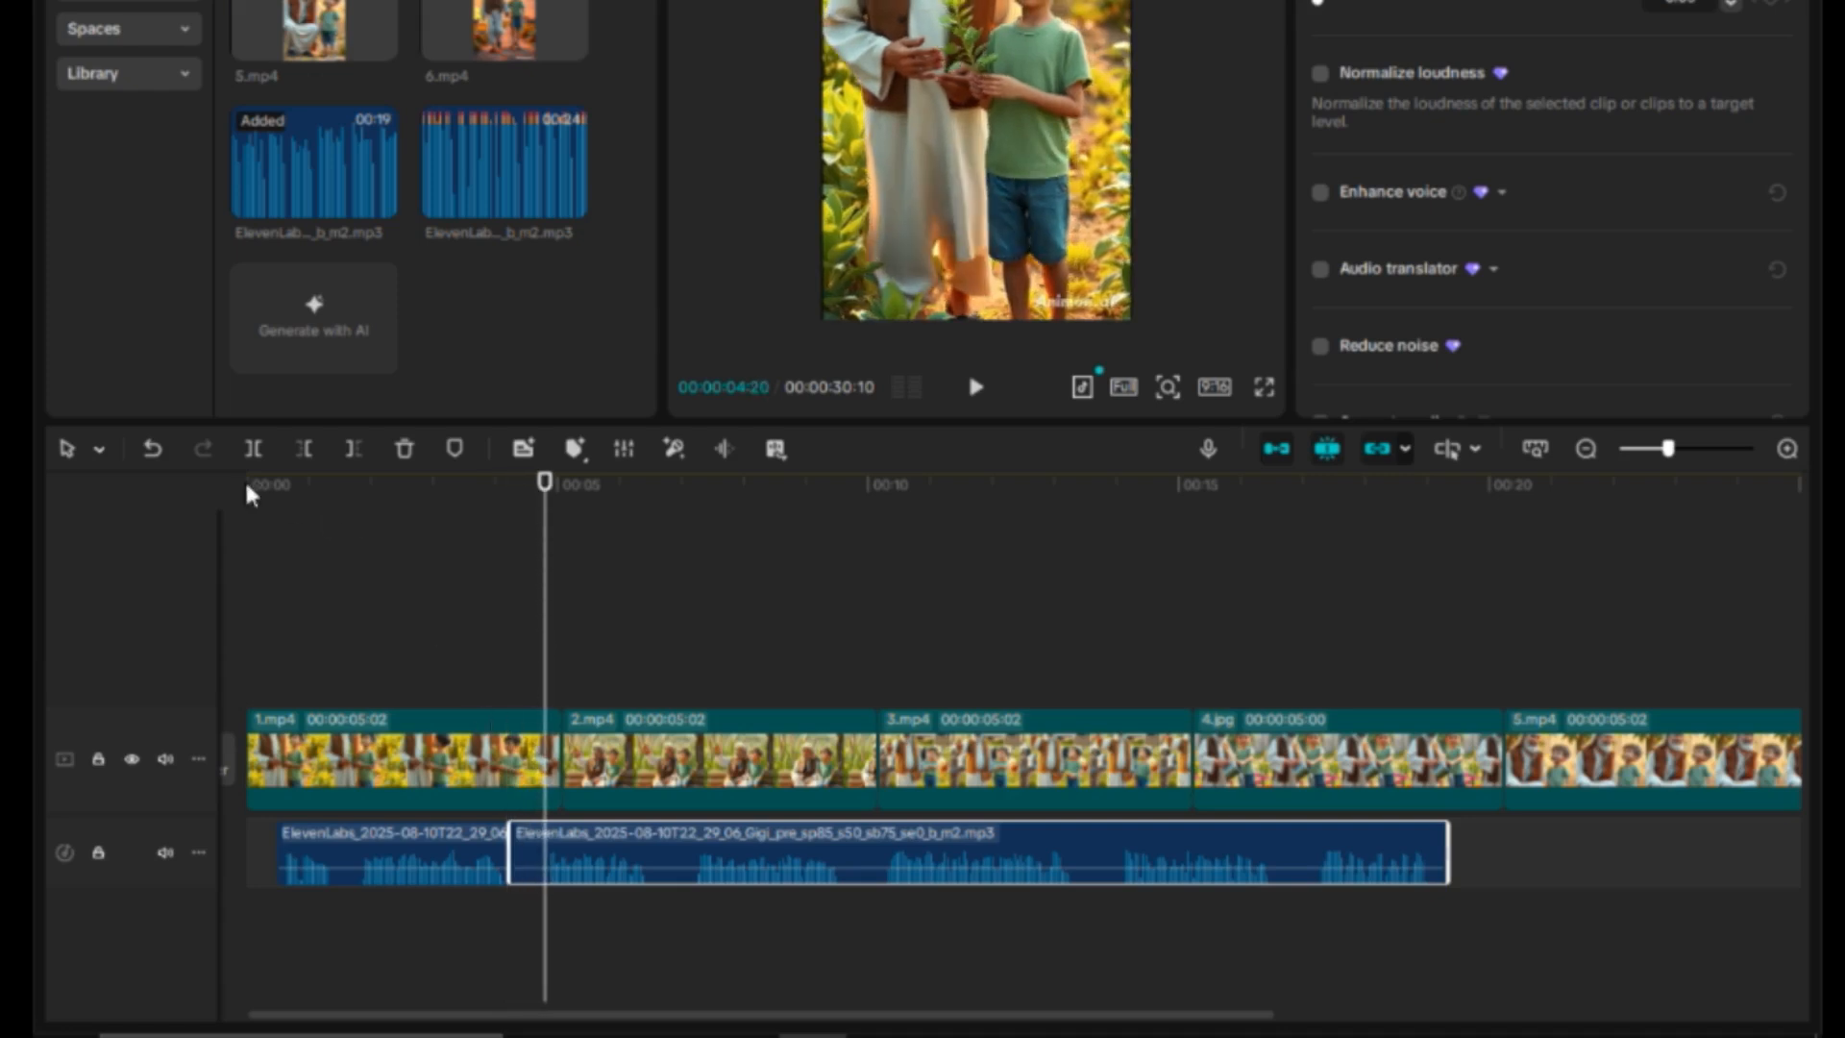
pyautogui.click(253, 447)
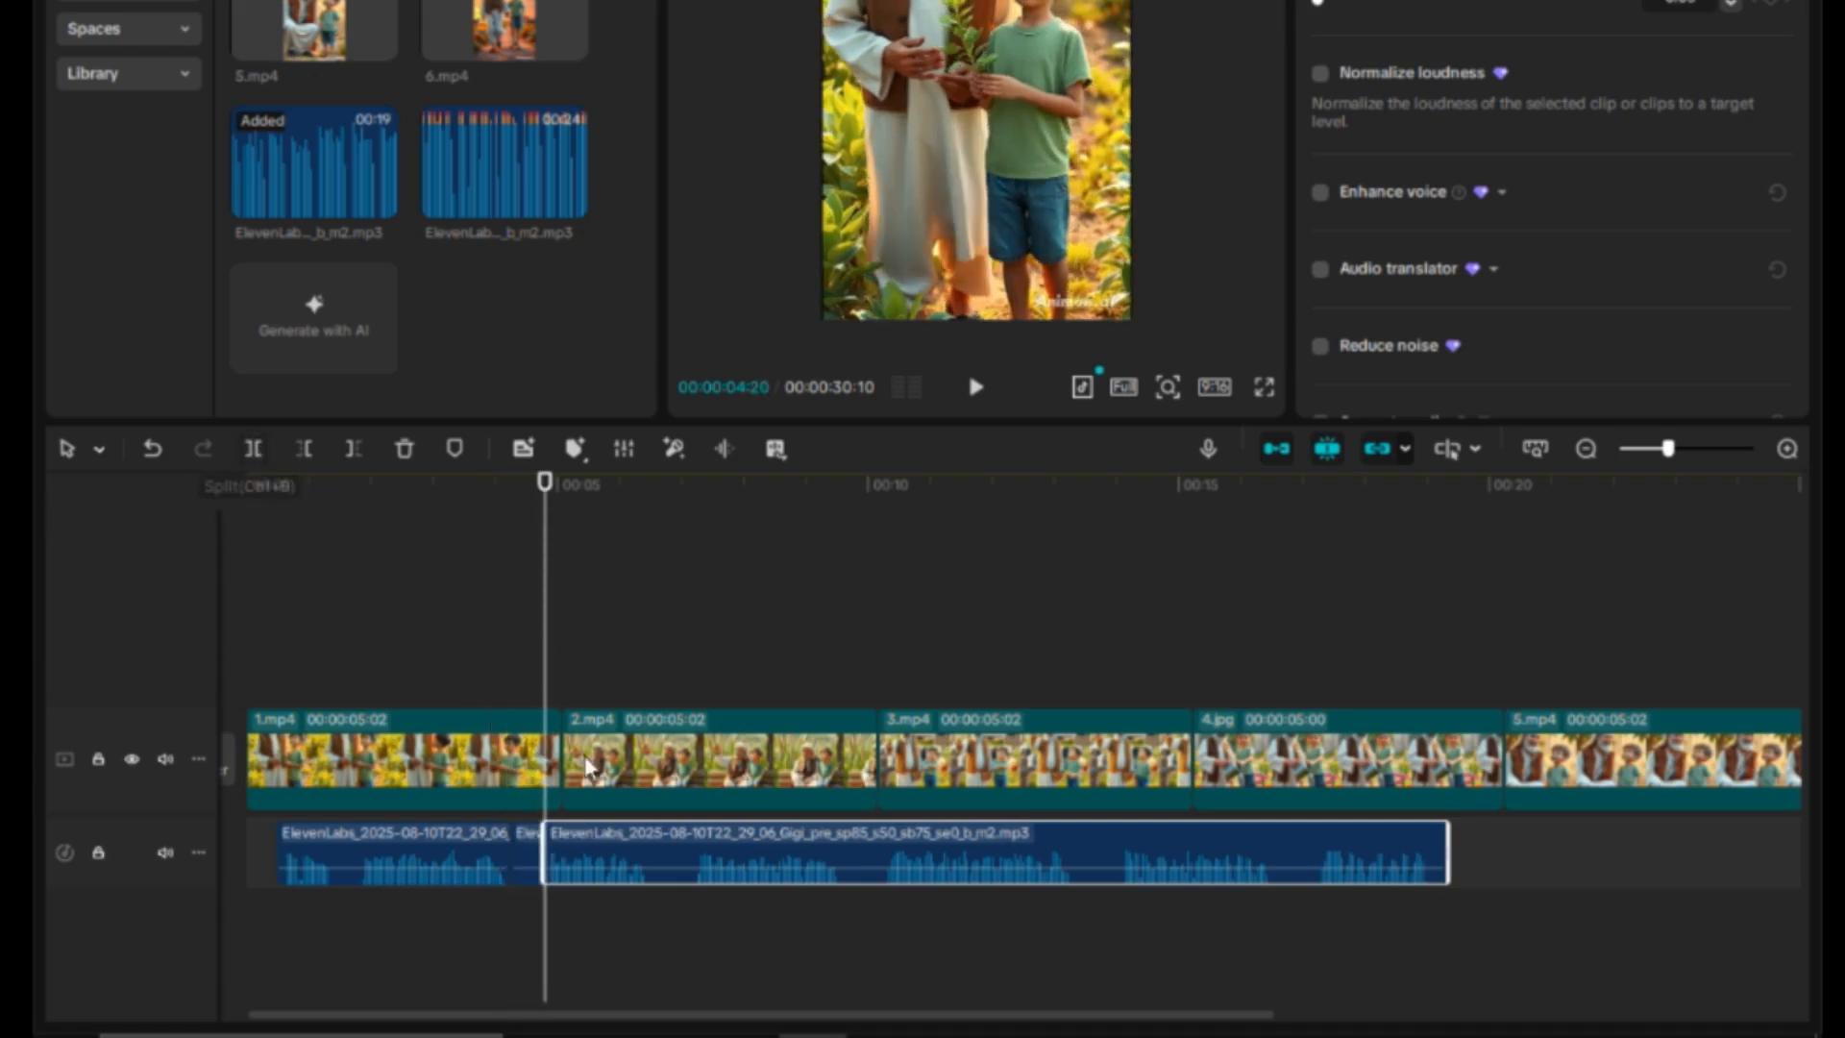
pyautogui.click(530, 856)
pyautogui.press('Delete')
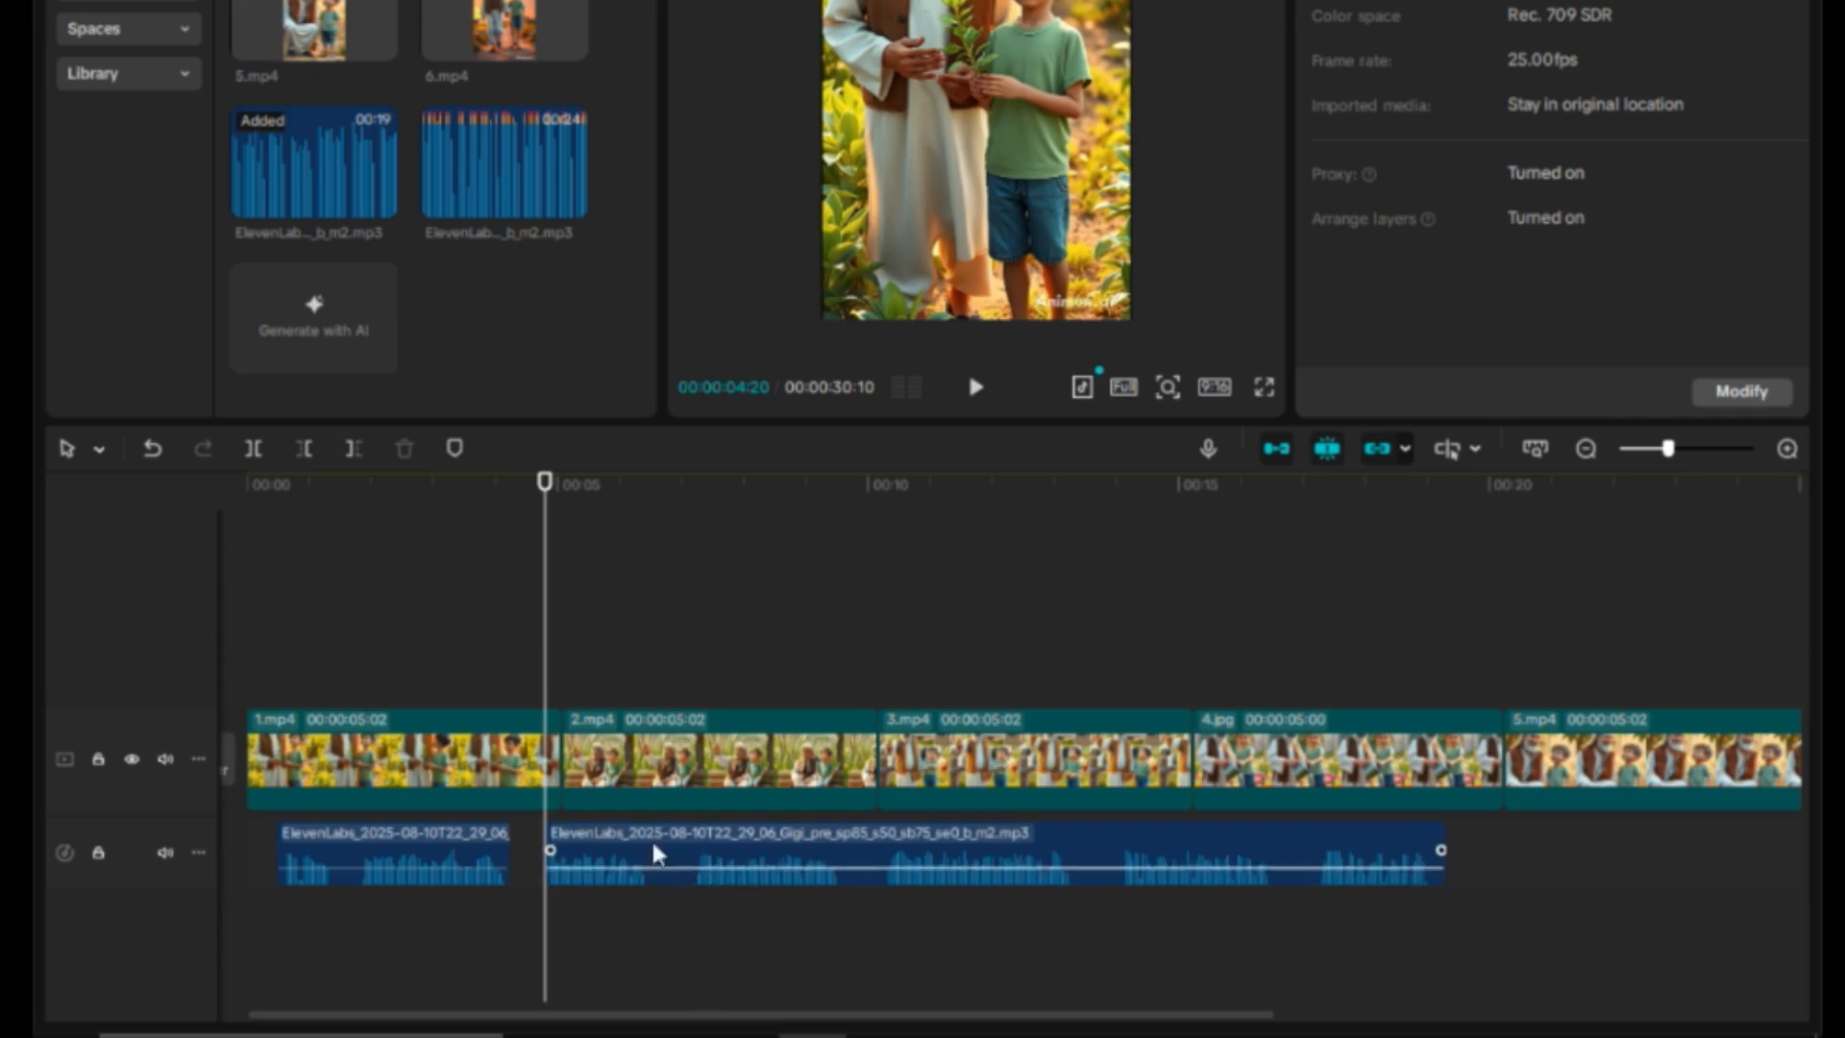
# Split the rest of the Gigi voice-over at each pause, starting at 00:00:06:13, and remove the silences to leave six separate clips.
pyautogui.moveTo(541, 693); pyautogui.dragTo(654, 716)
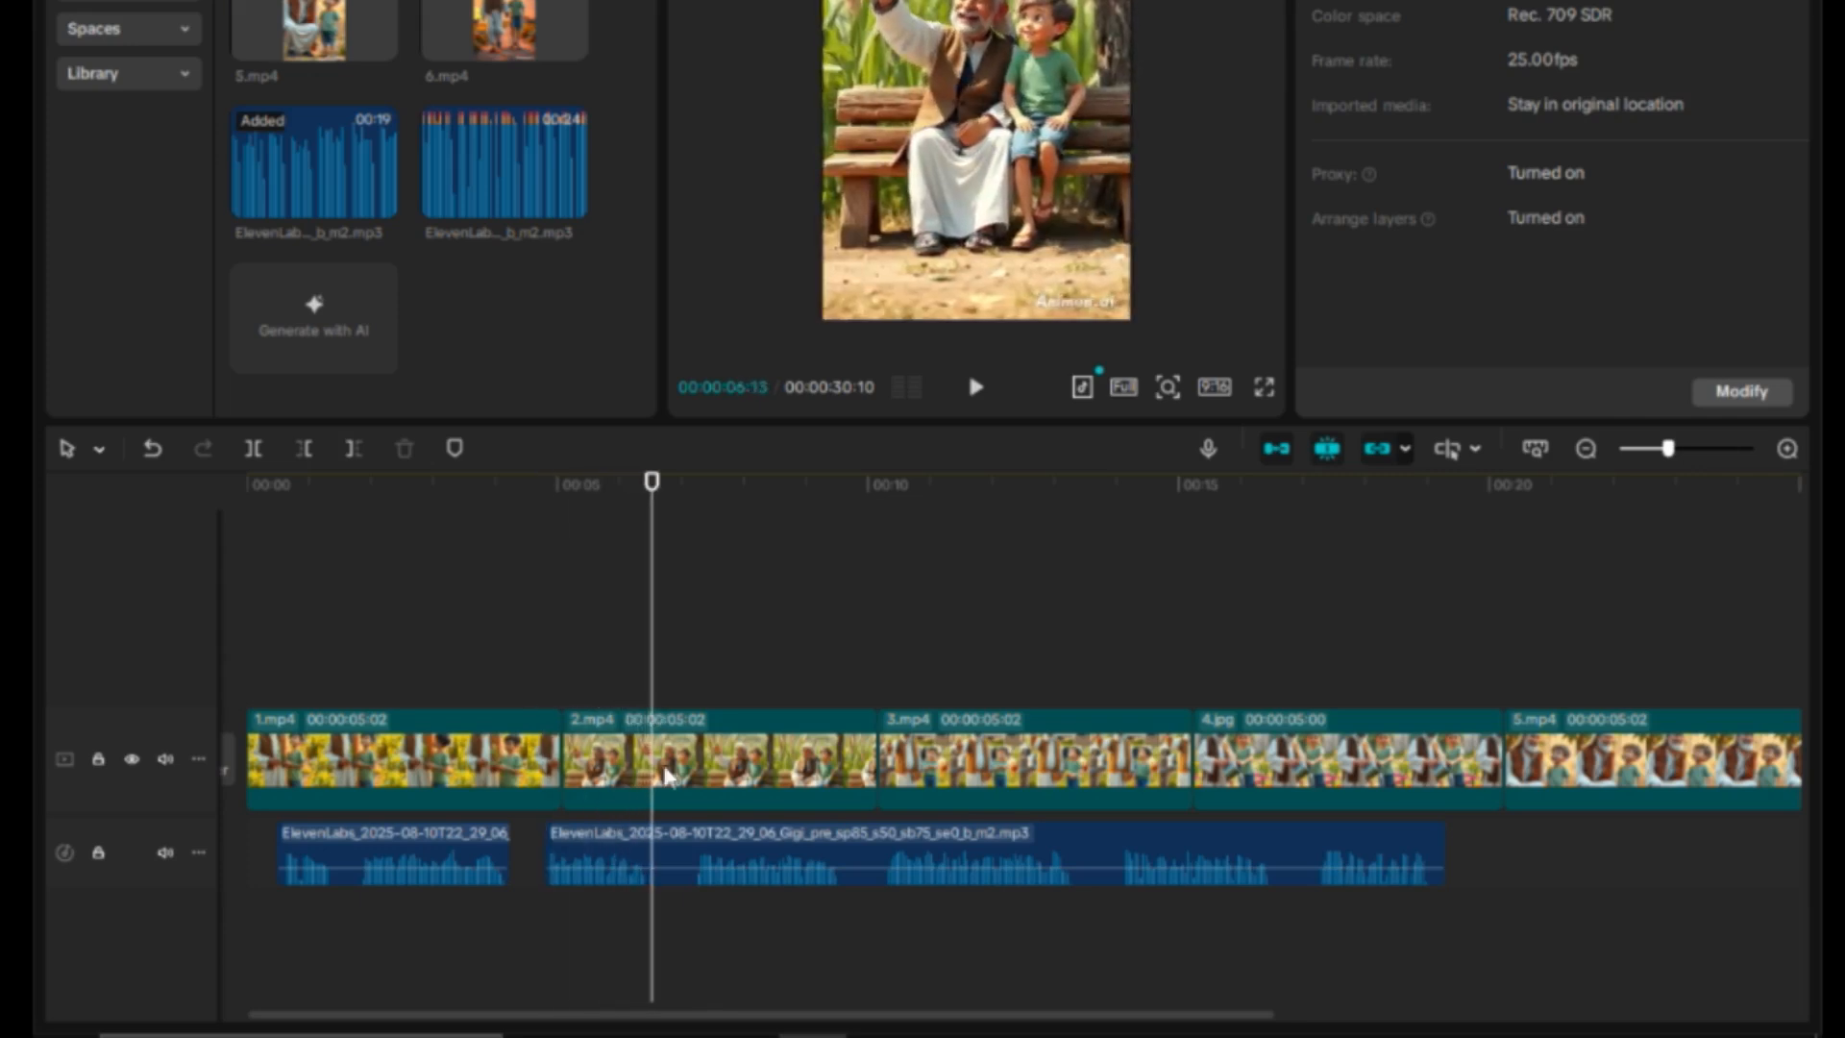
pyautogui.click(660, 842)
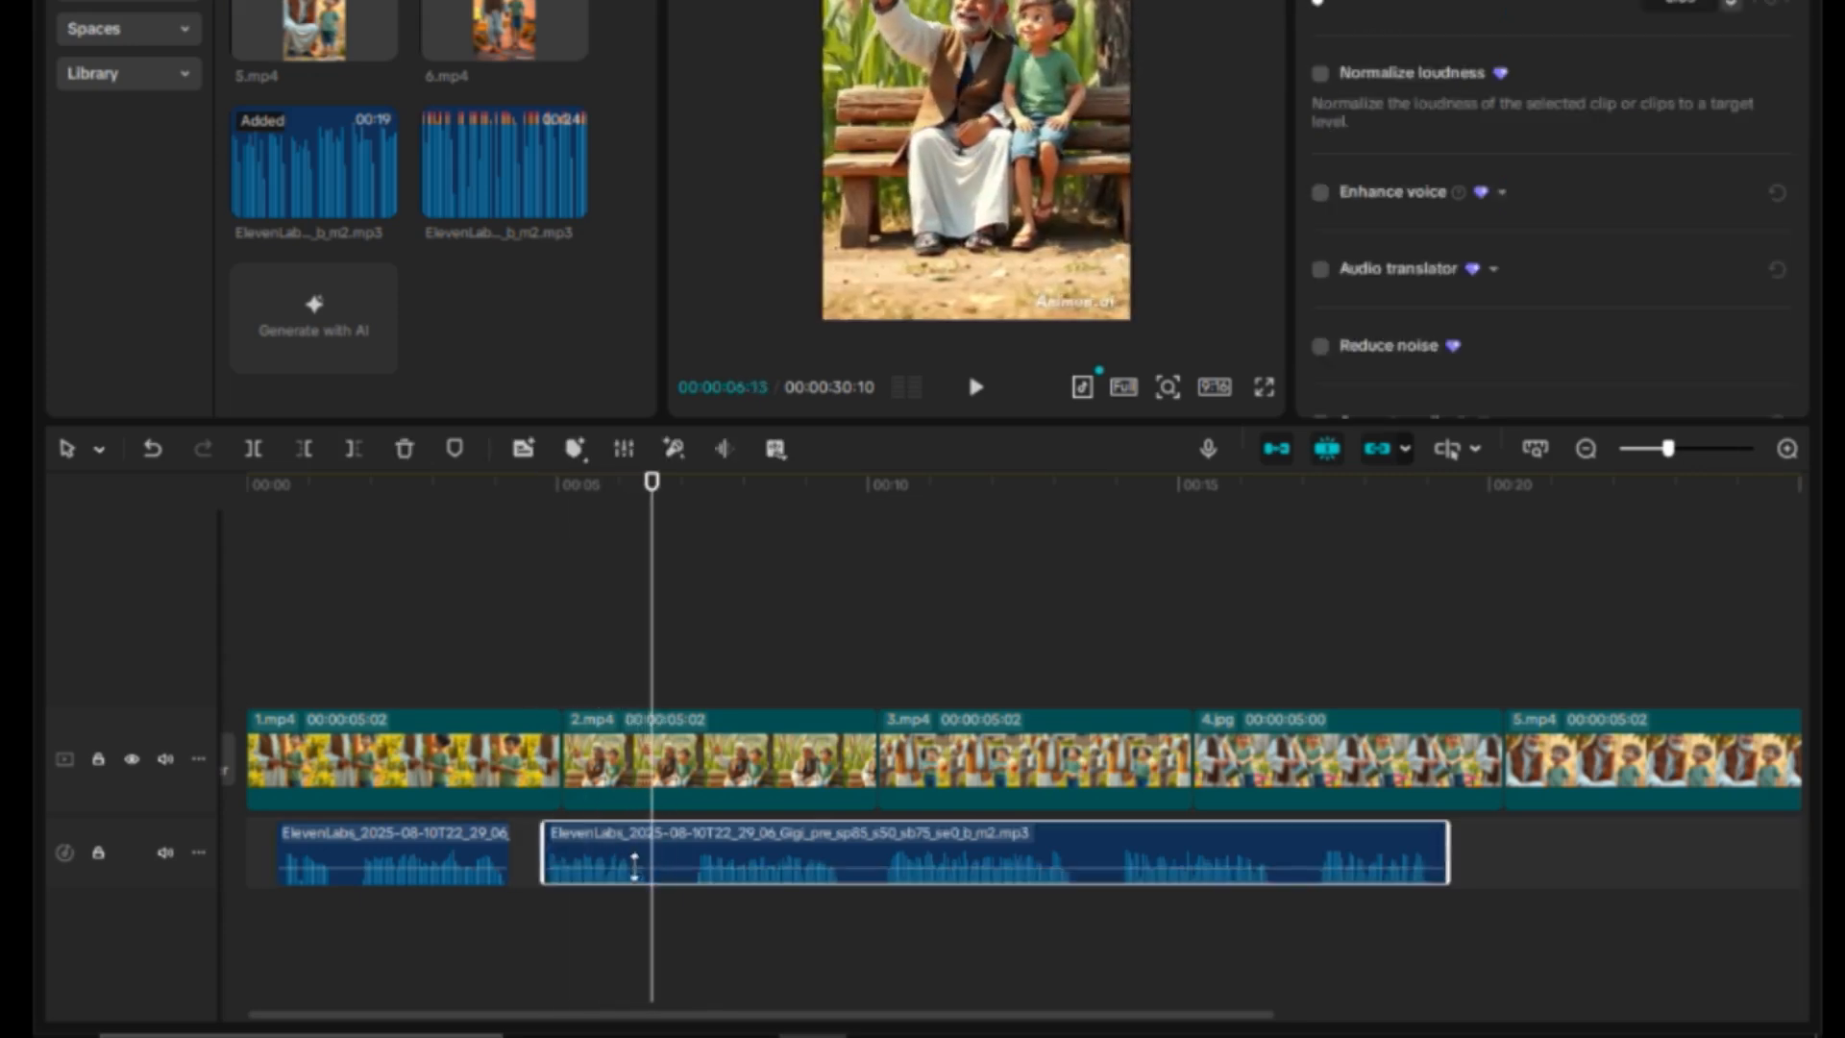
pyautogui.click(253, 448)
pyautogui.moveTo(647, 639); pyautogui.dragTo(874, 671)
pyautogui.click(304, 448)
pyautogui.click(255, 449)
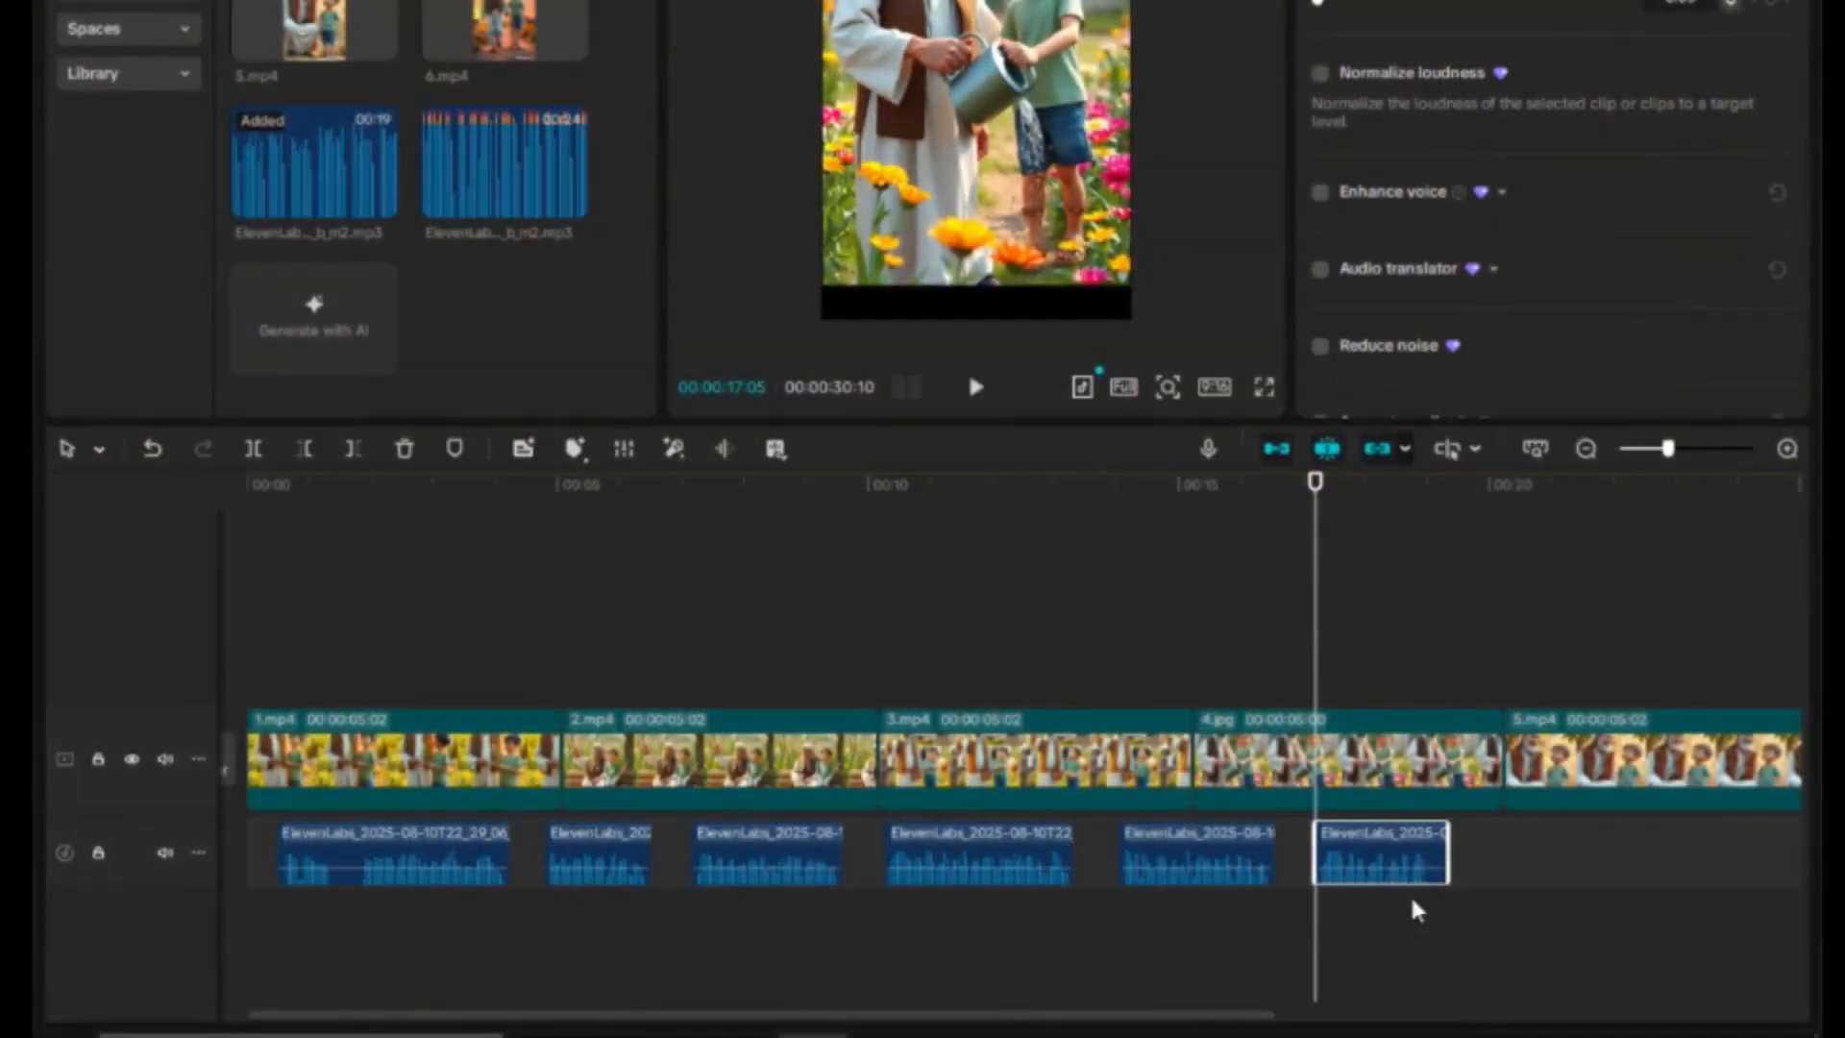
# Add the Antoni voice-over on a track below the muted Gigi clips and split it at its pauses into six pieces.
pyautogui.moveTo(1480, 946); pyautogui.dragTo(389, 868)
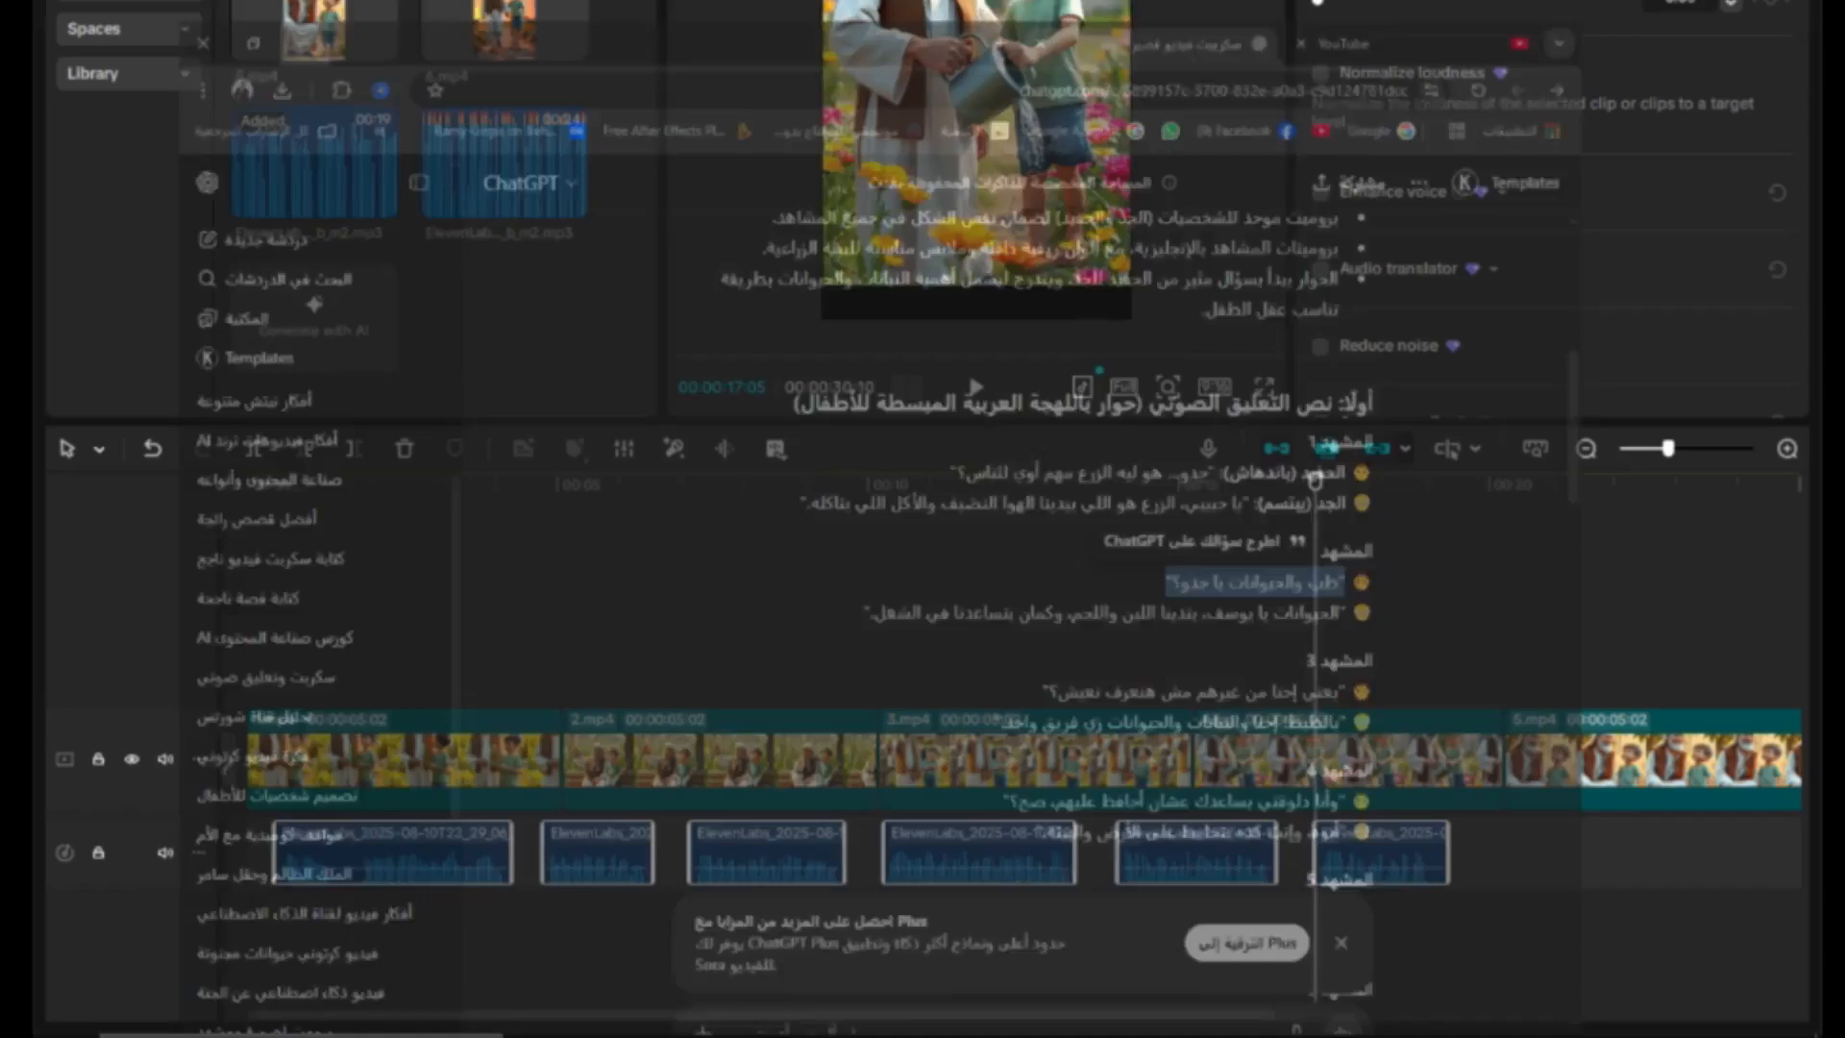
pyautogui.moveTo(461, 161); pyautogui.dragTo(264, 952)
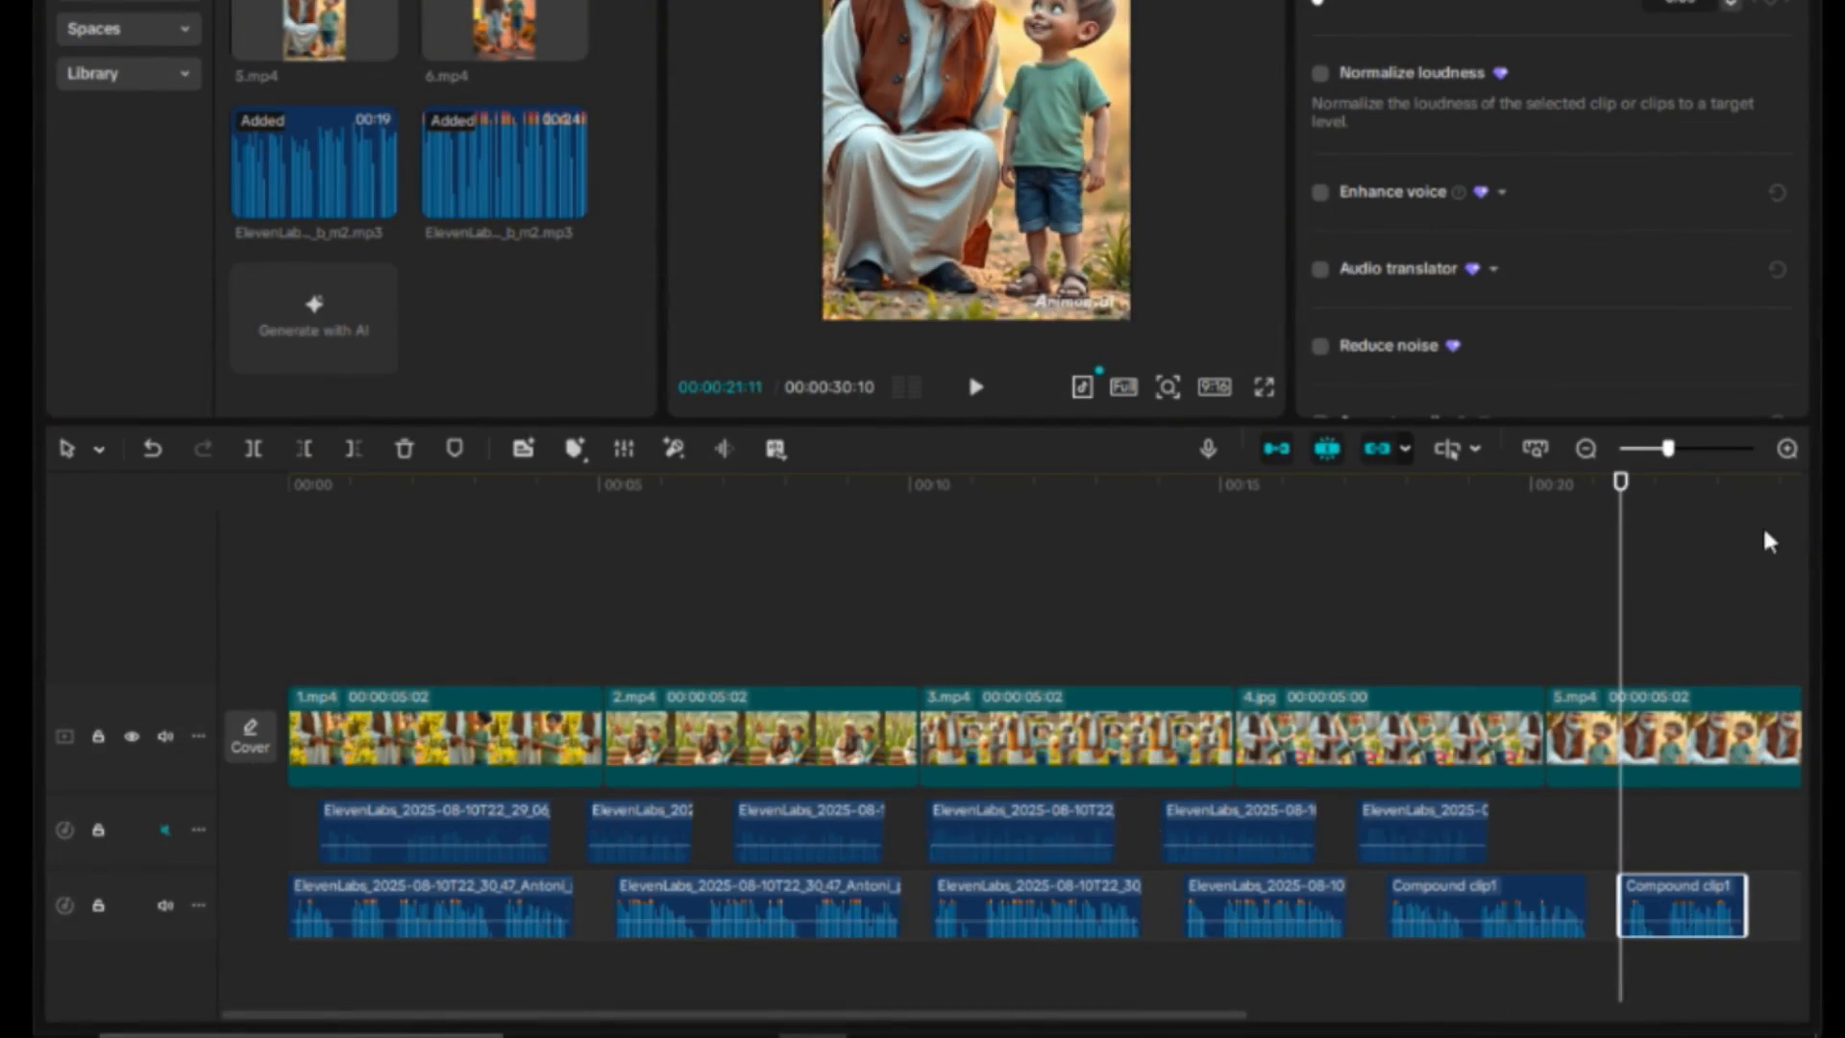
pyautogui.click(1656, 449)
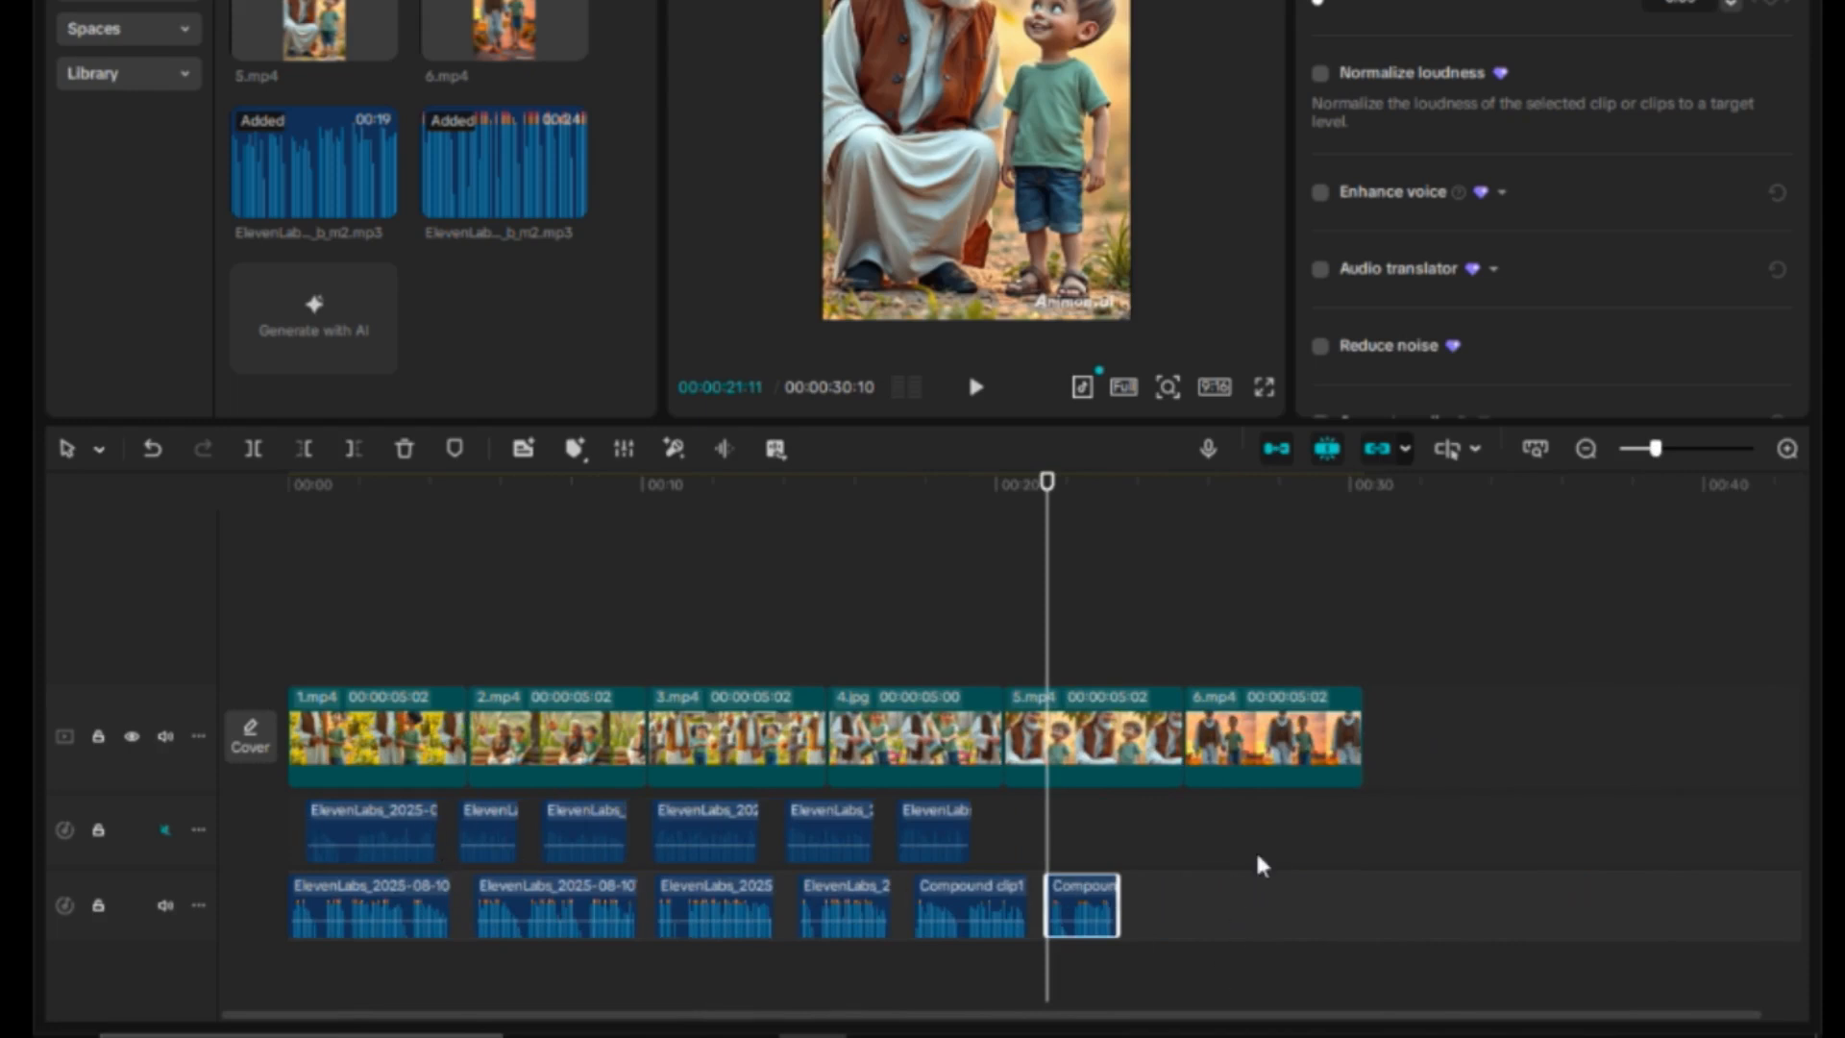
# Shift the clips after the first pair aside and interleave the first two Antoni lines with Gigi's on the upper audio track.
pyautogui.moveTo(1169, 822); pyautogui.dragTo(832, 903)
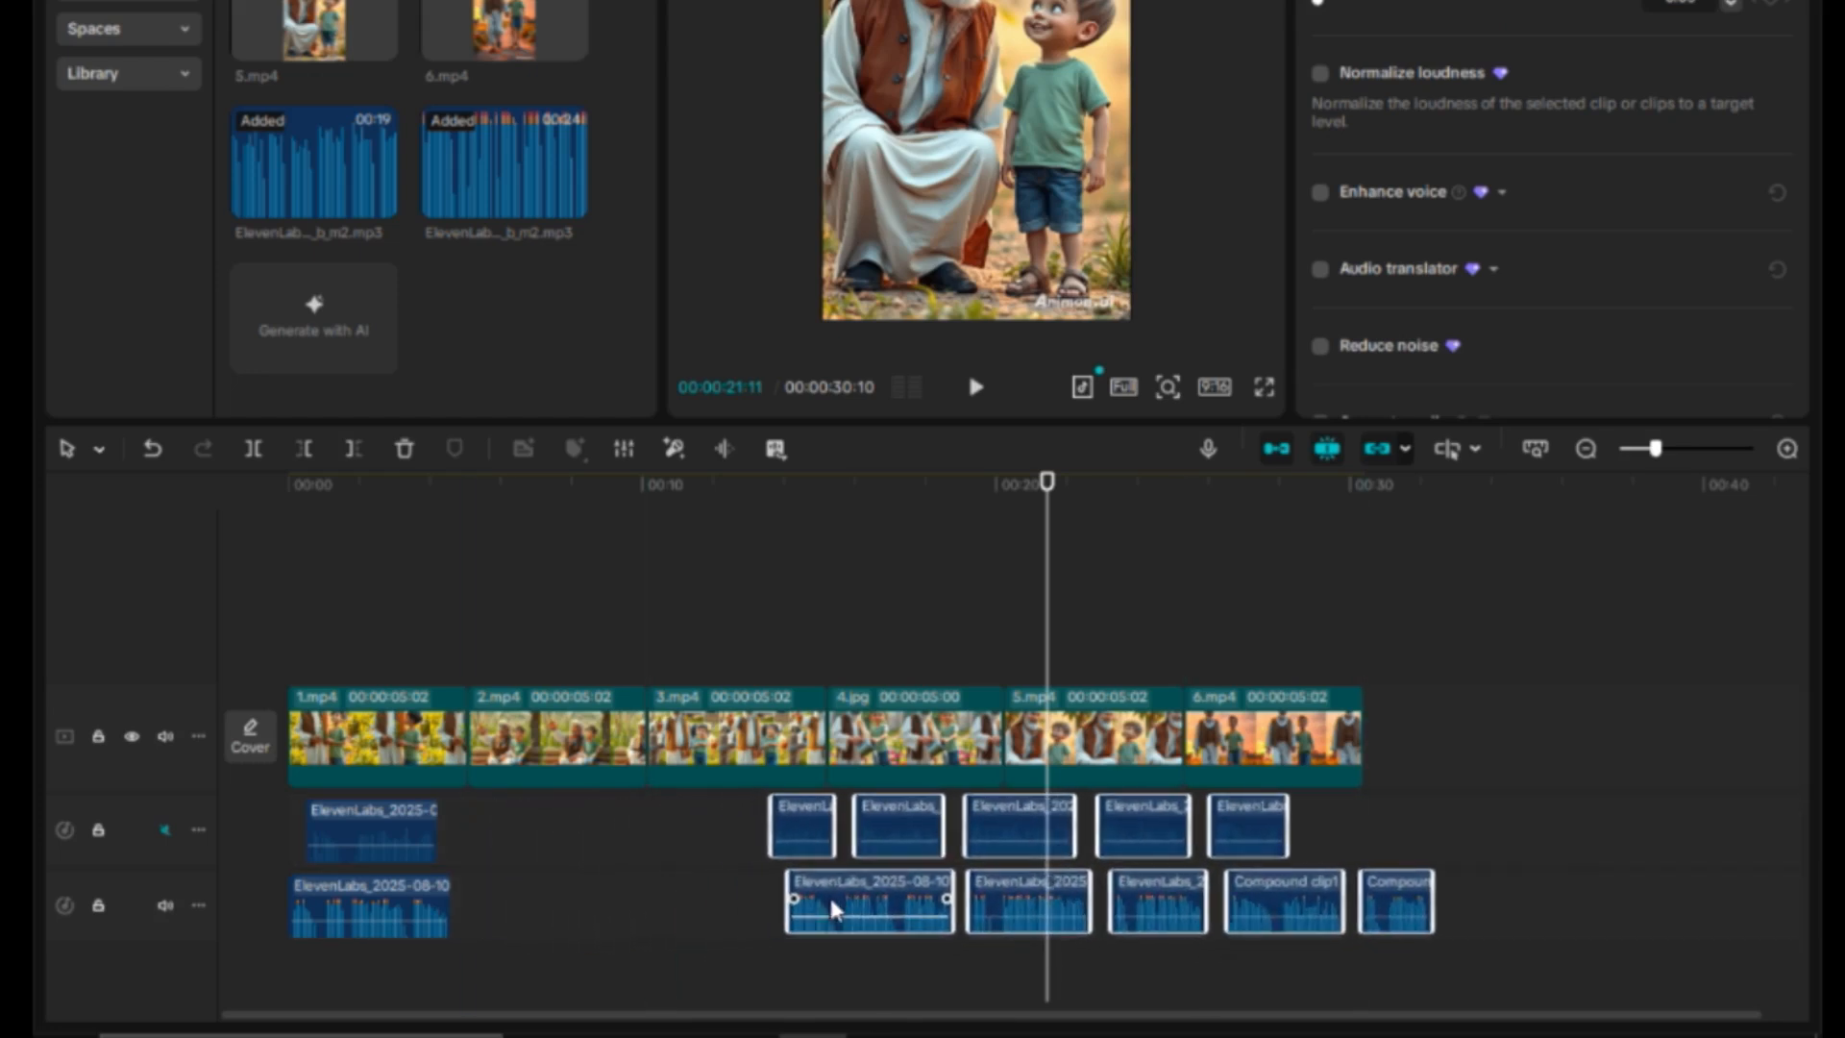
pyautogui.moveTo(395, 903); pyautogui.dragTo(573, 833)
pyautogui.moveTo(810, 833); pyautogui.dragTo(667, 822)
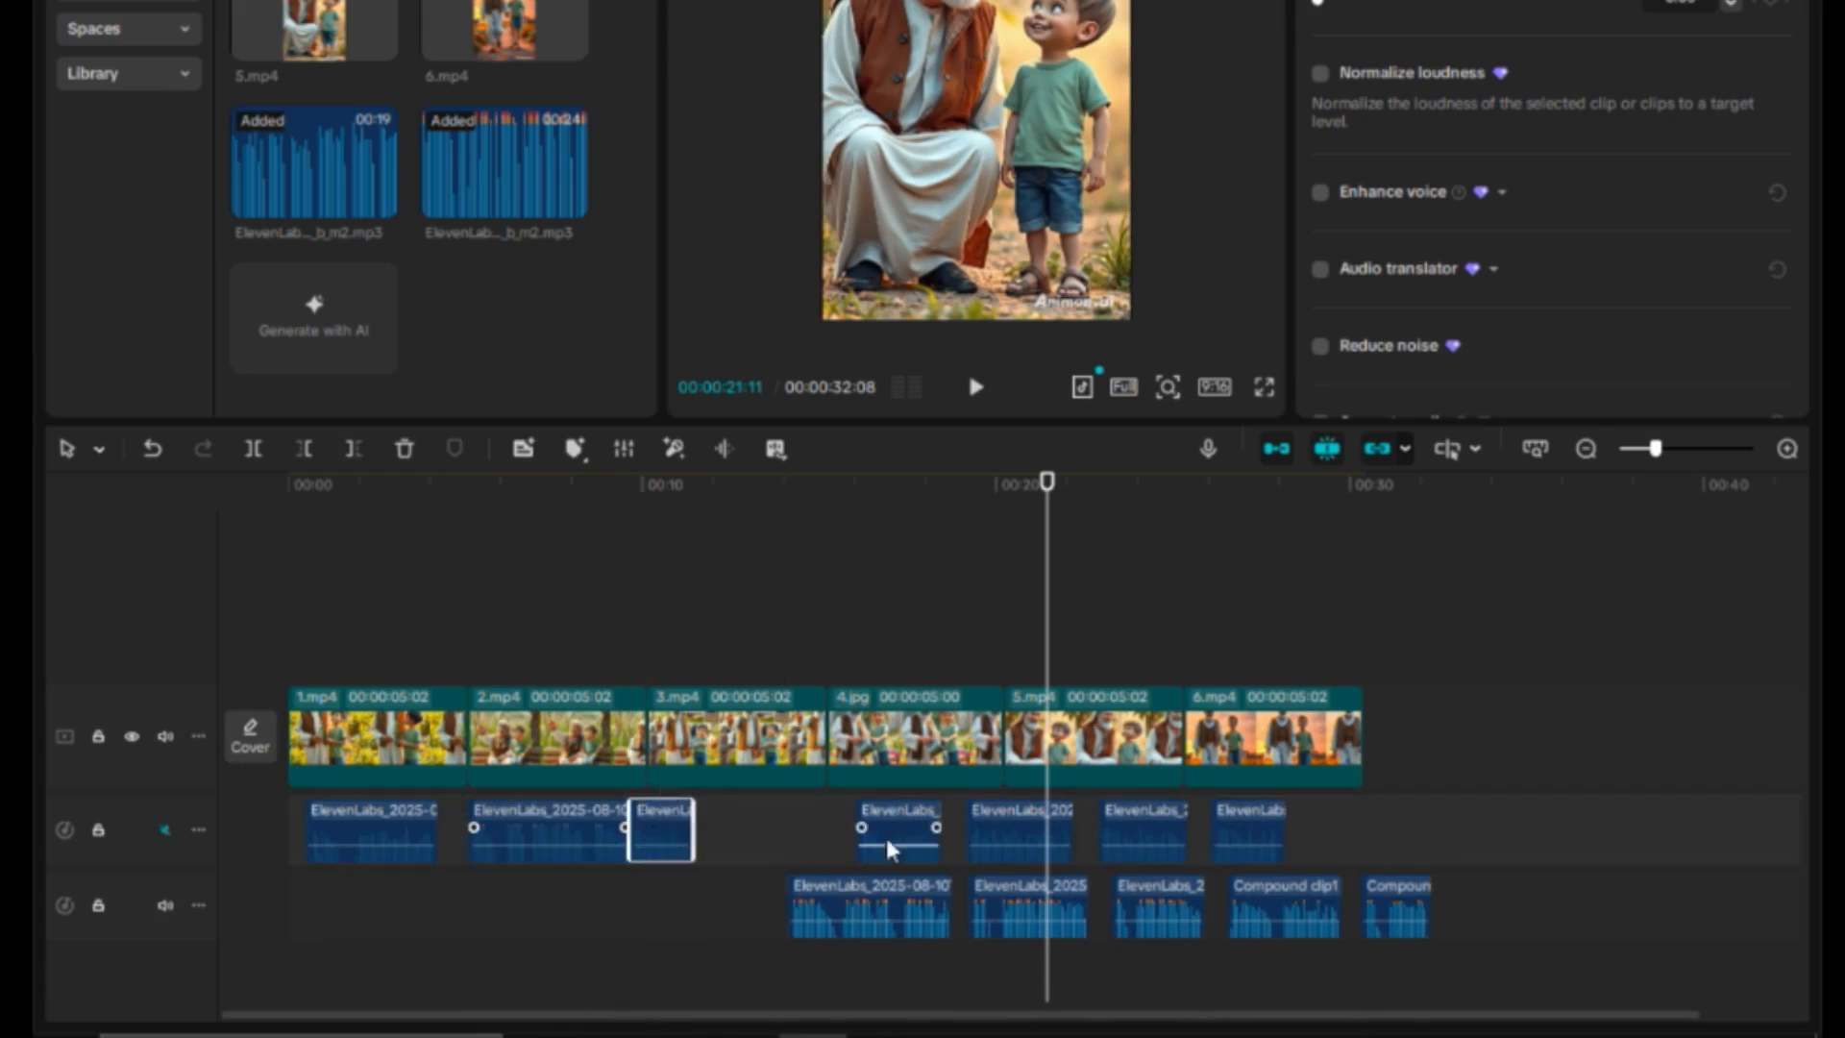
pyautogui.moveTo(1380, 855); pyautogui.dragTo(1071, 823)
pyautogui.moveTo(879, 901); pyautogui.dragTo(794, 833)
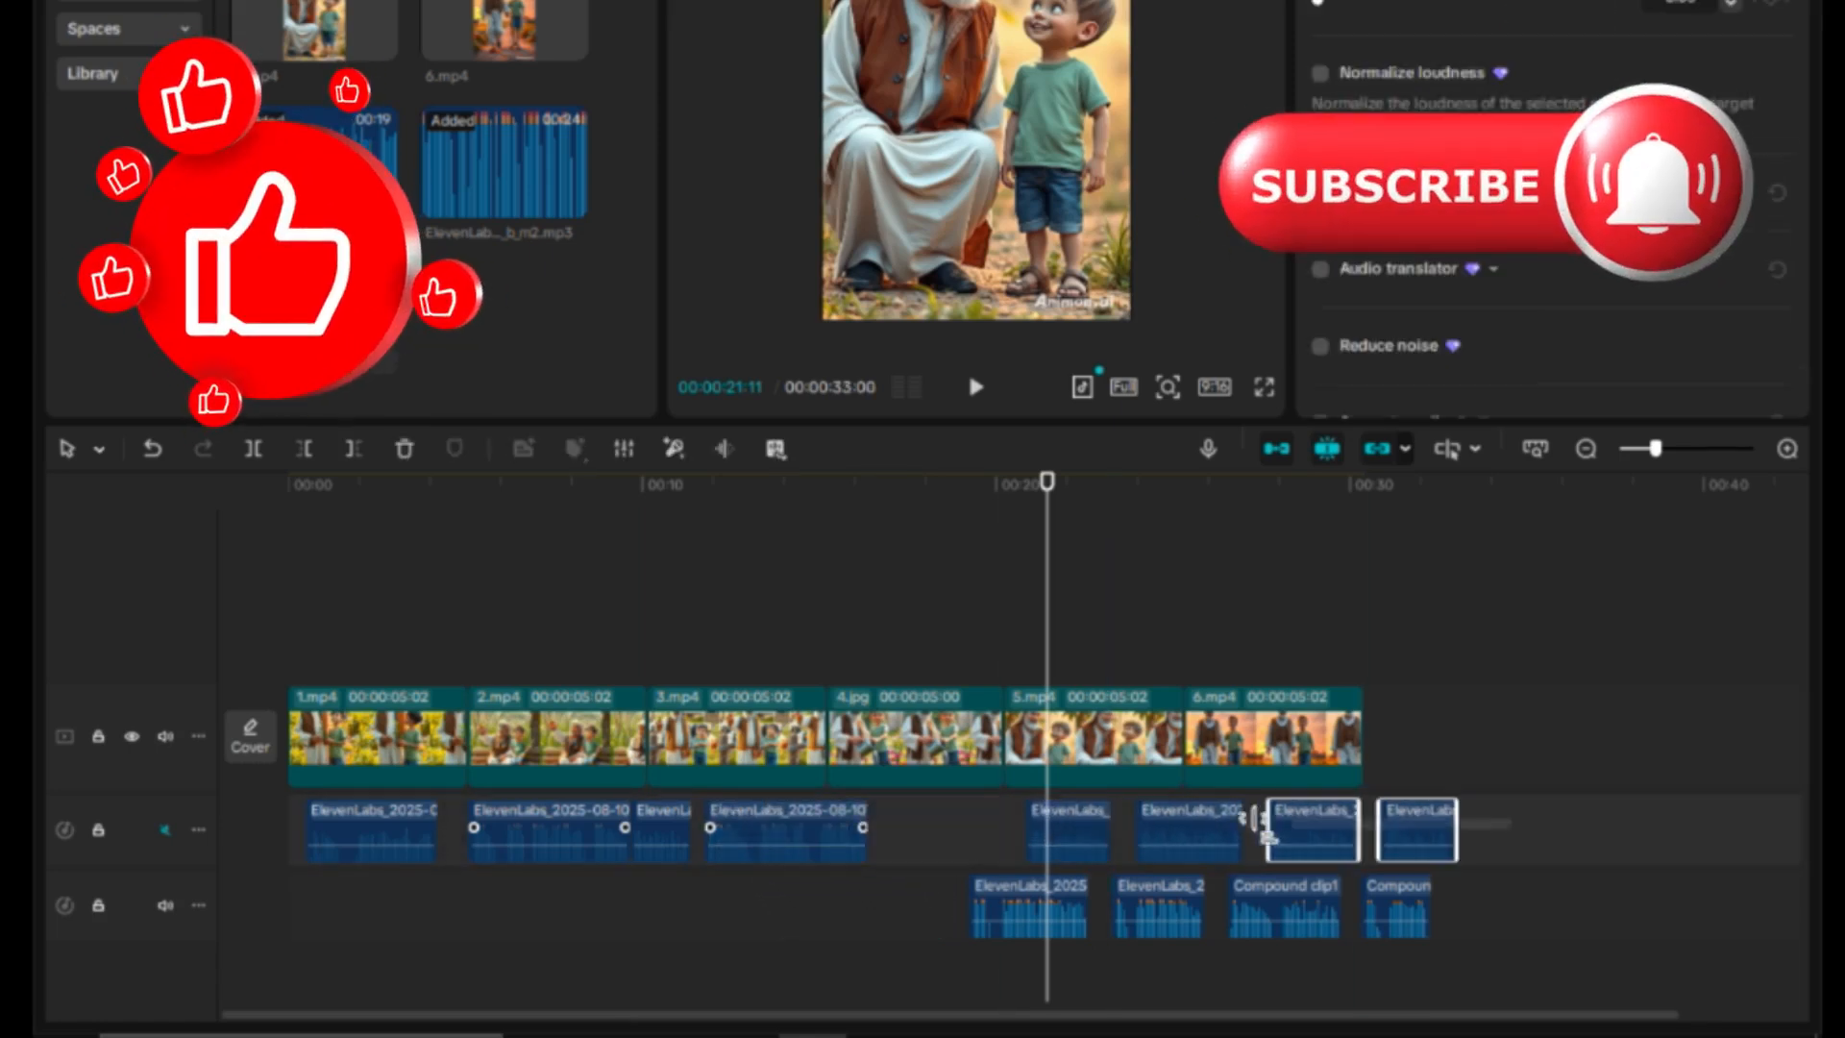
# Alternate the remaining Gigi and Antoni clips on the upper audio track, checking the dialogue order in the ChatGPT script.
pyautogui.moveTo(1081, 823); pyautogui.dragTo(924, 832)
pyautogui.moveTo(1061, 902); pyautogui.dragTo(1611, 832)
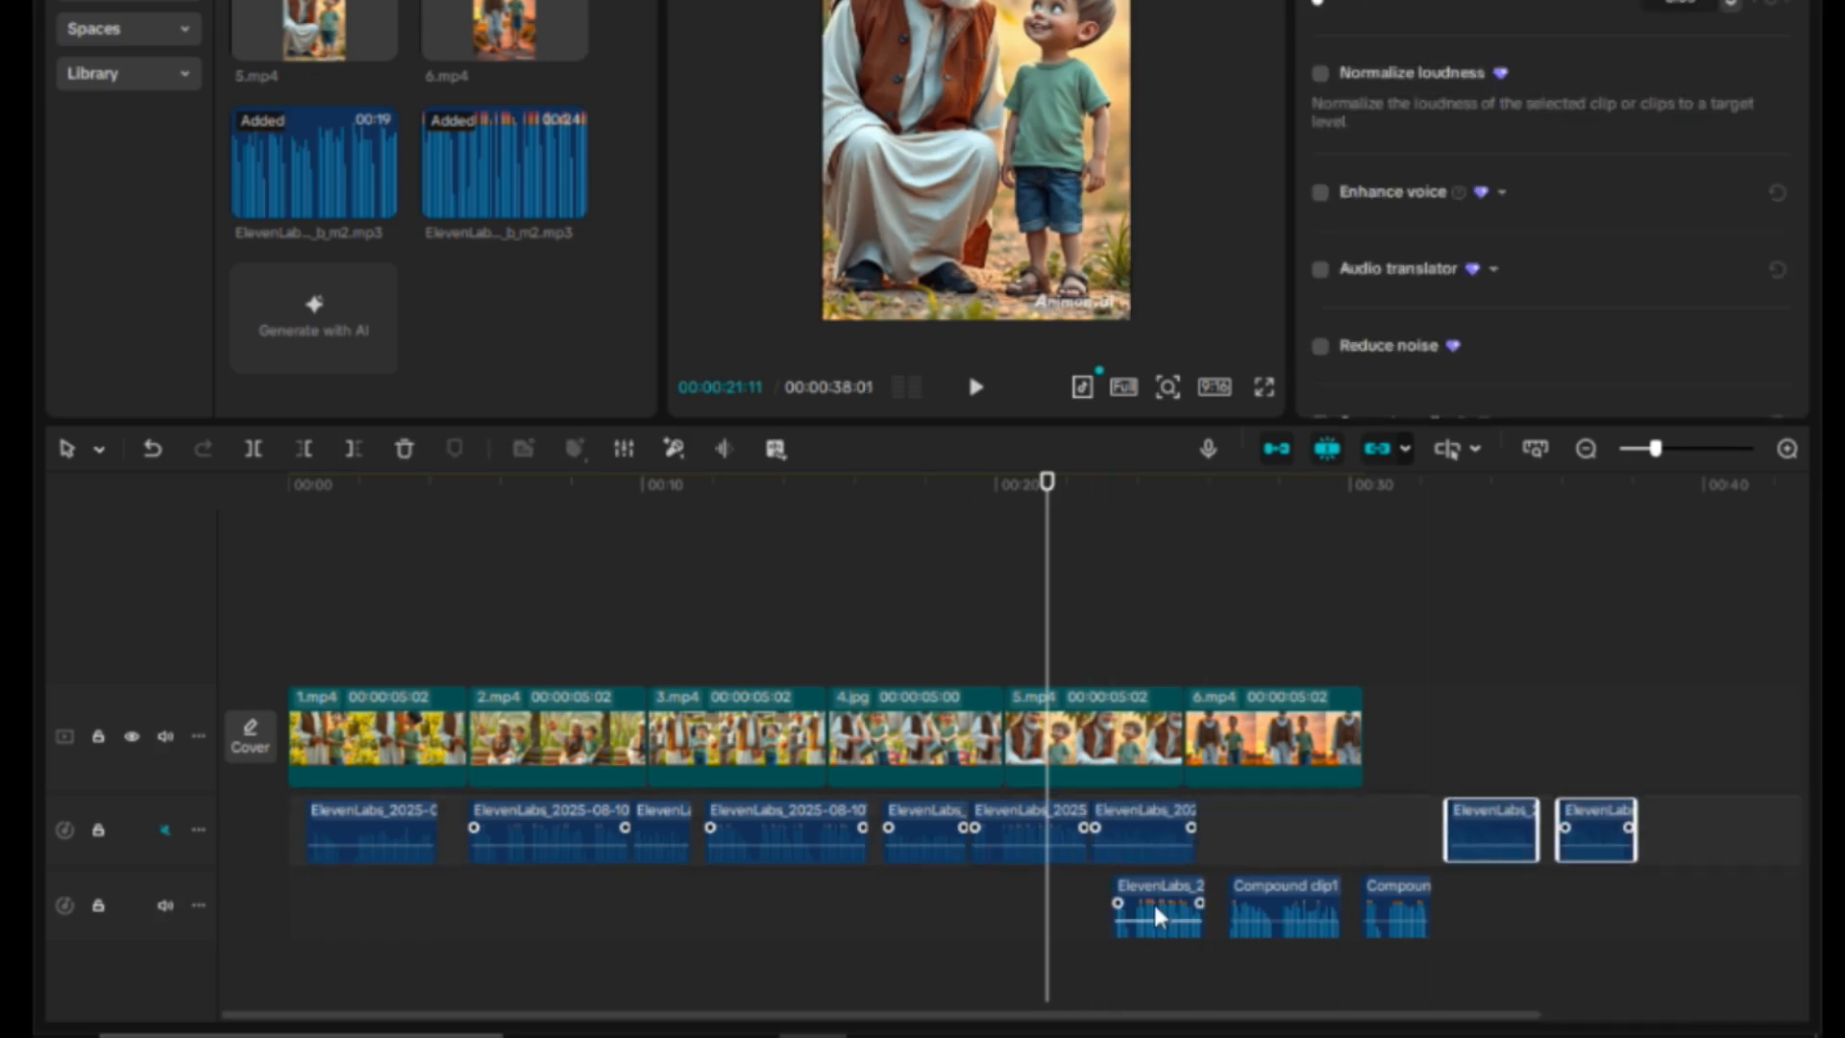
pyautogui.moveTo(1156, 916); pyautogui.dragTo(1278, 858)
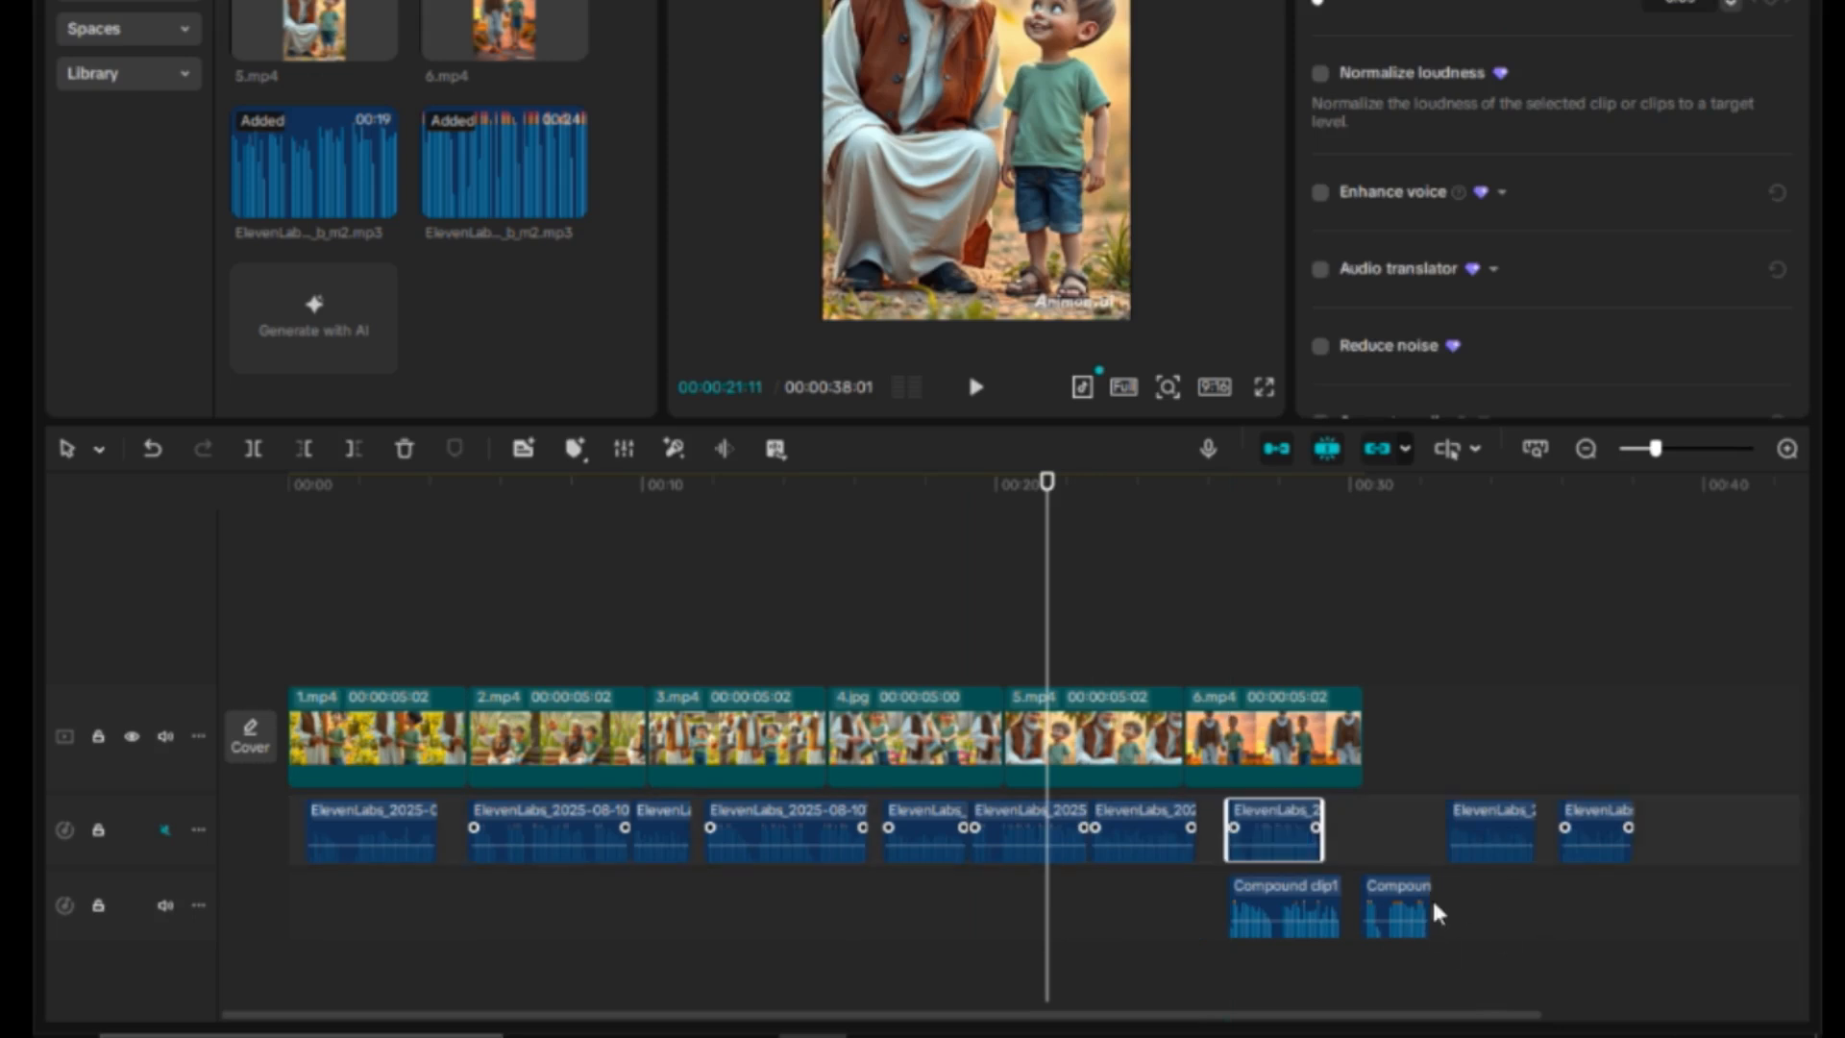
pyautogui.moveTo(1517, 834); pyautogui.dragTo(1405, 825)
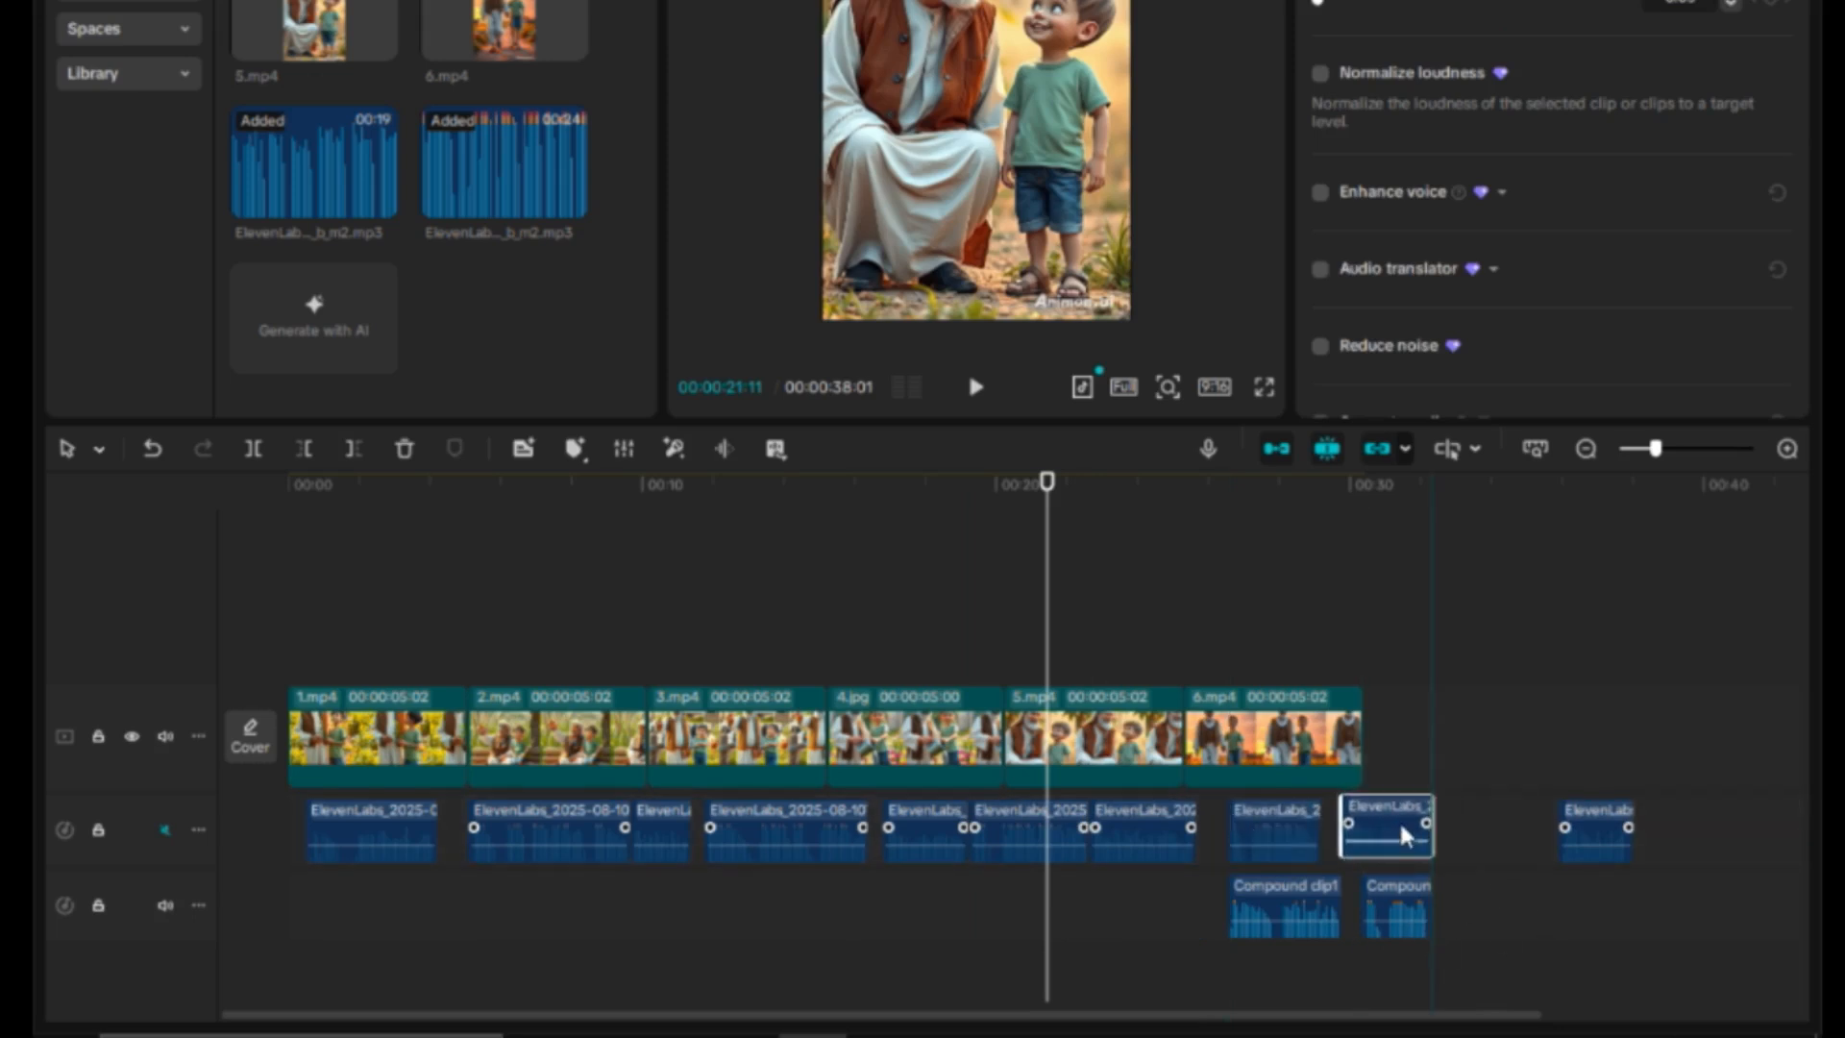
pyautogui.moveTo(1286, 894); pyautogui.dragTo(1577, 825)
pyautogui.moveTo(1403, 892); pyautogui.dragTo(1677, 844)
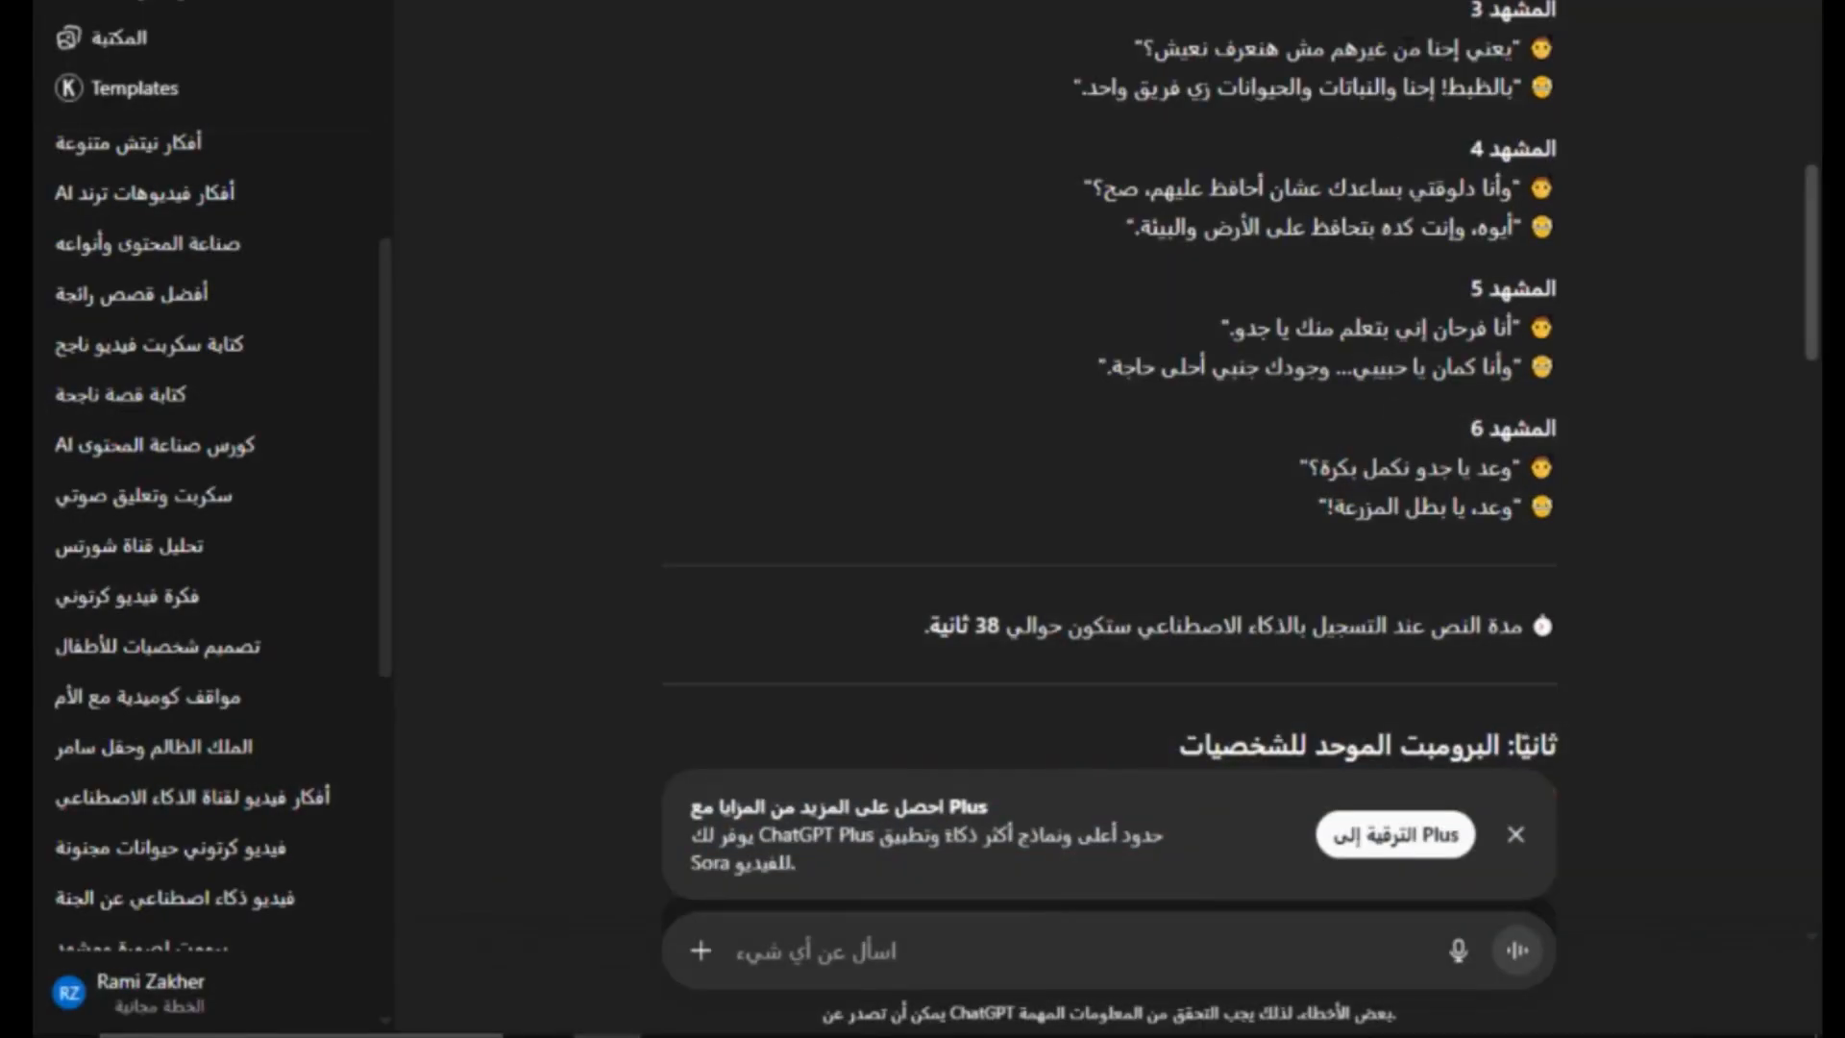
pyautogui.scroll(3, 1461, 146)
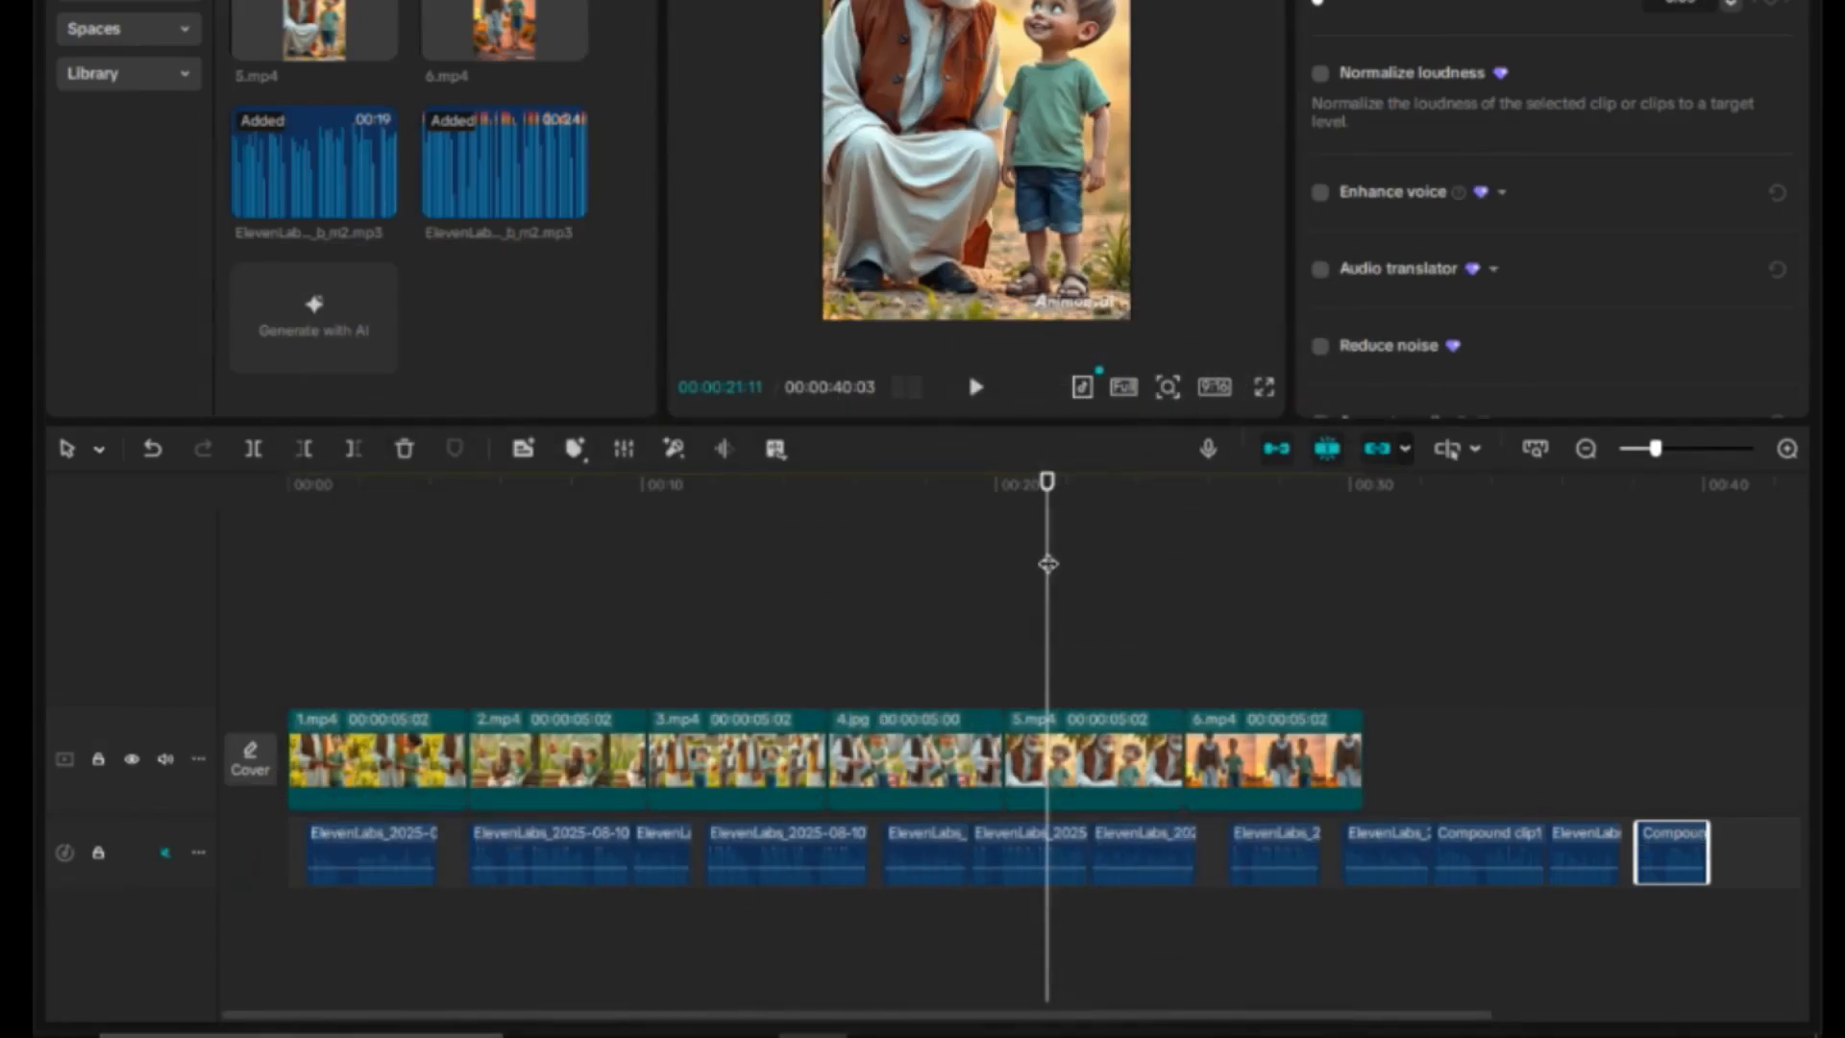
# Place the first voice-over clip at 00:00:00:00 under 1.mp4 and move the second clip close behind it.
pyautogui.moveTo(1048, 564); pyautogui.dragTo(234, 557)
pyautogui.moveTo(384, 839); pyautogui.dragTo(360, 843)
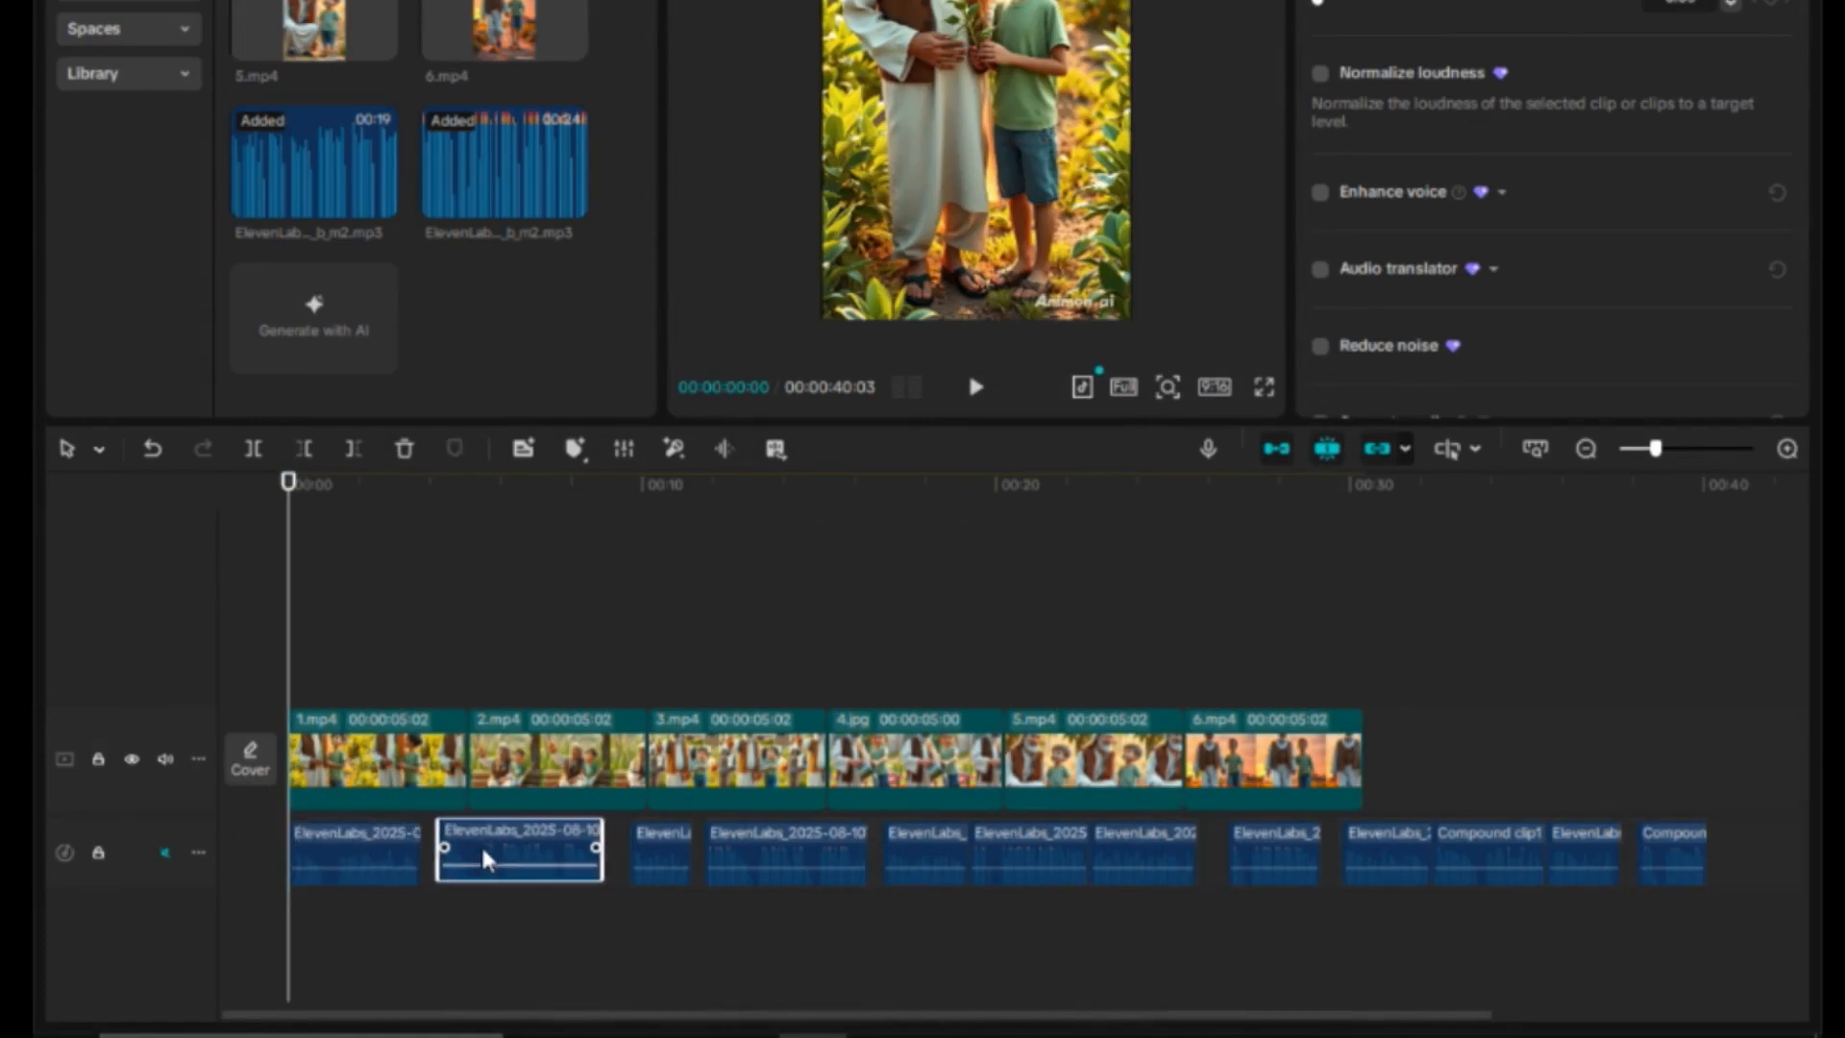
pyautogui.moveTo(430, 863); pyautogui.dragTo(471, 854)
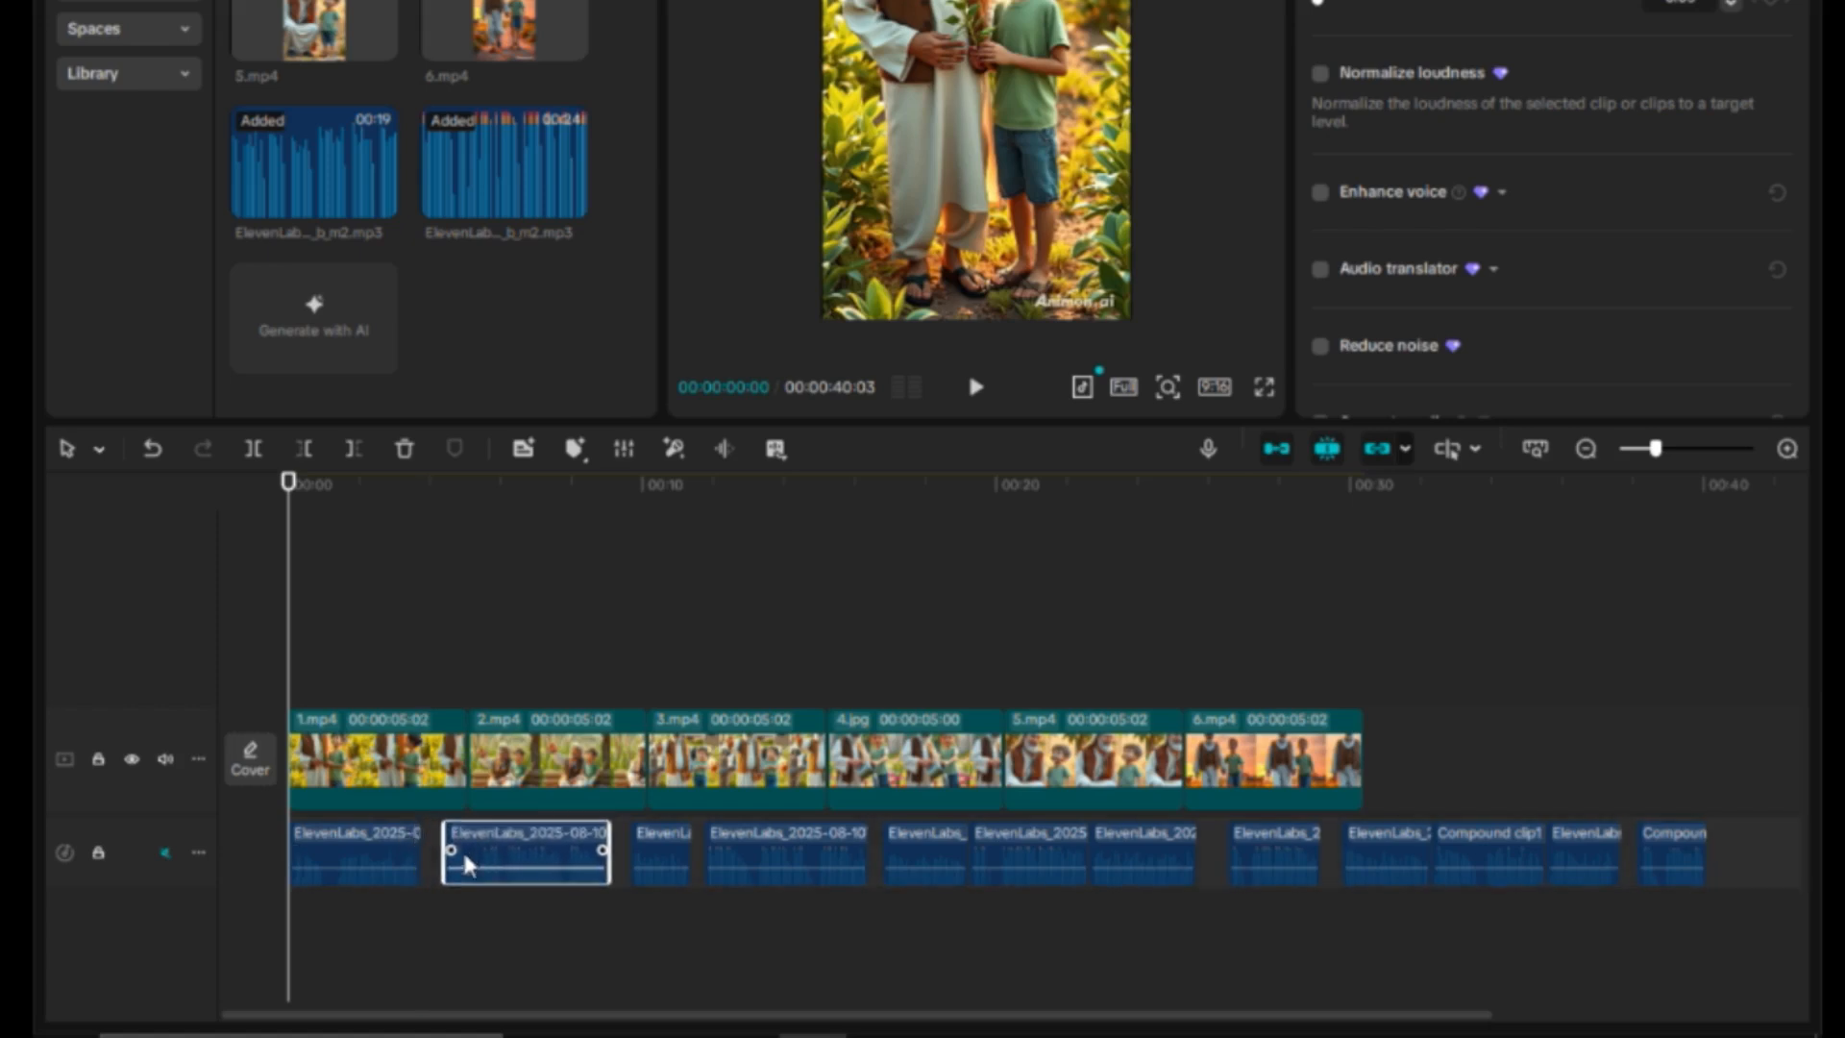
pyautogui.click(649, 852)
pyautogui.click(799, 835)
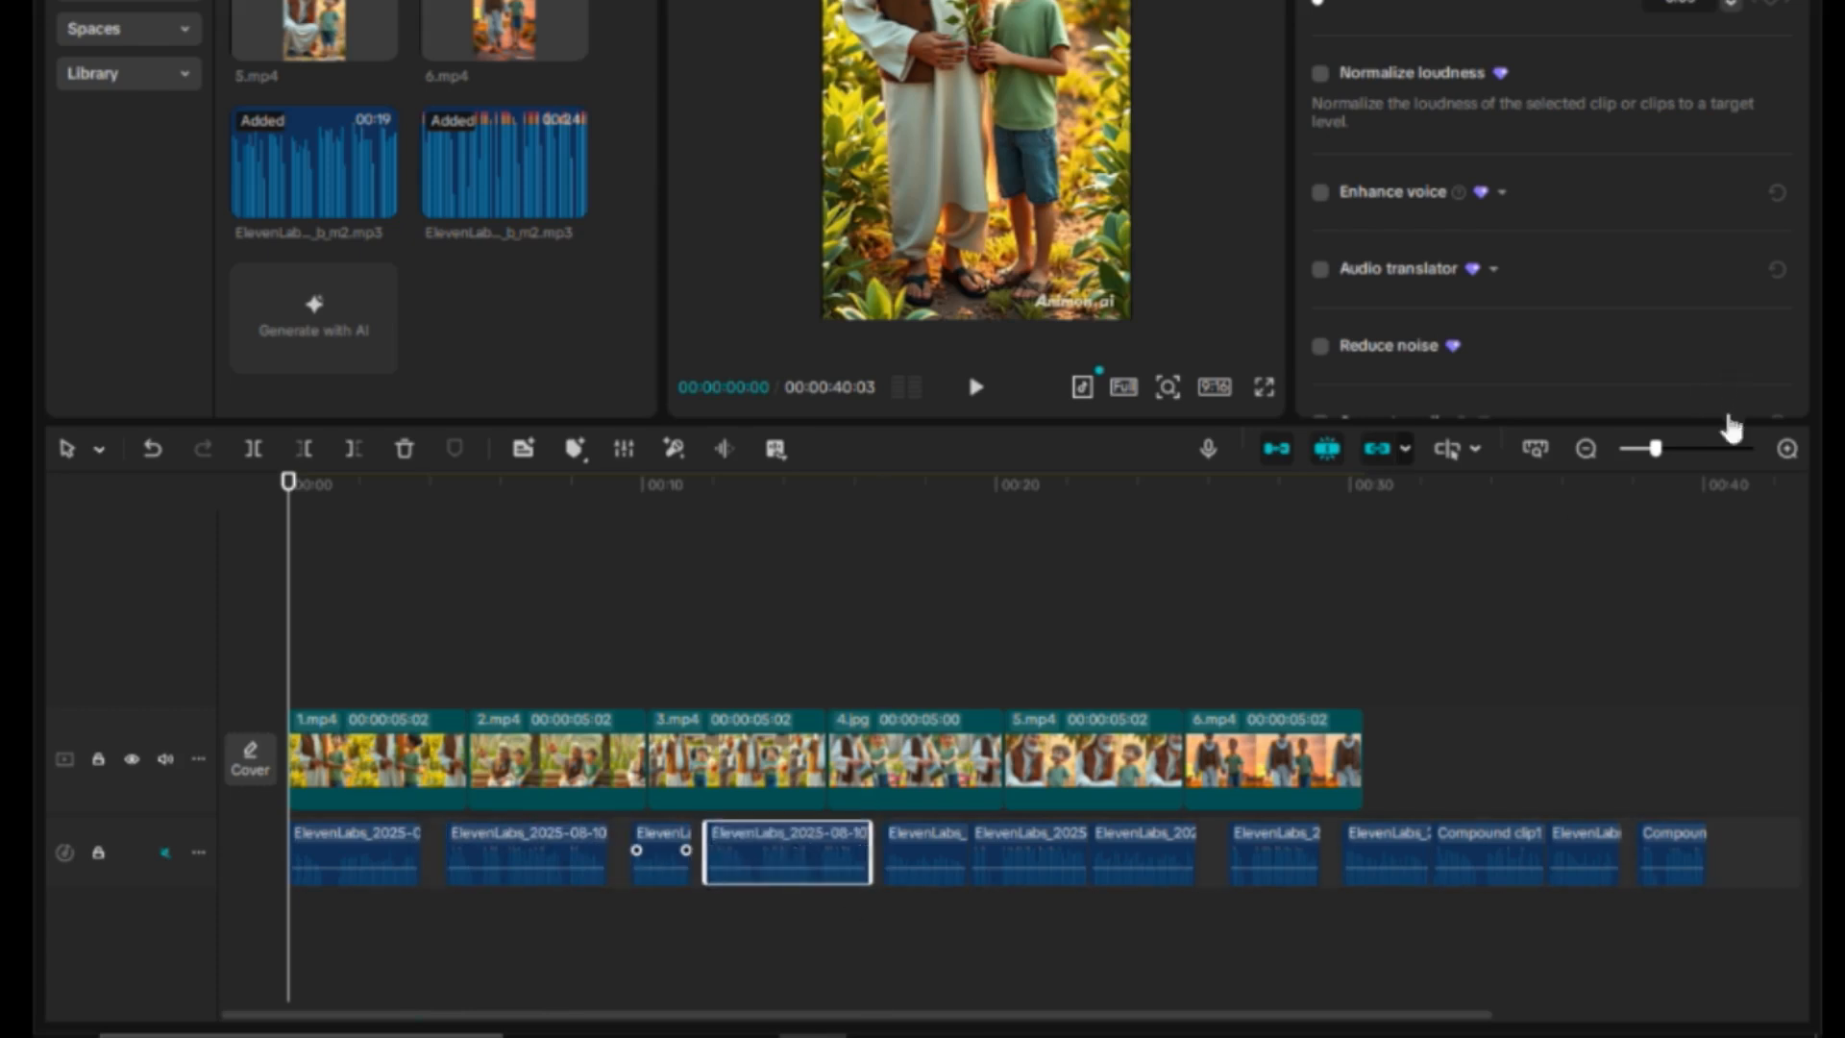
# Space out the middle voice-over clips beneath 3.mp4, 4.jpg and 5.mp4.
pyautogui.moveTo(1658, 453); pyautogui.dragTo(1670, 450)
pyautogui.moveTo(956, 1015); pyautogui.dragTo(1260, 1016)
pyautogui.moveTo(1212, 936); pyautogui.dragTo(1052, 852)
pyautogui.moveTo(813, 842); pyautogui.dragTo(823, 842)
pyautogui.moveTo(650, 836); pyautogui.dragTo(649, 840)
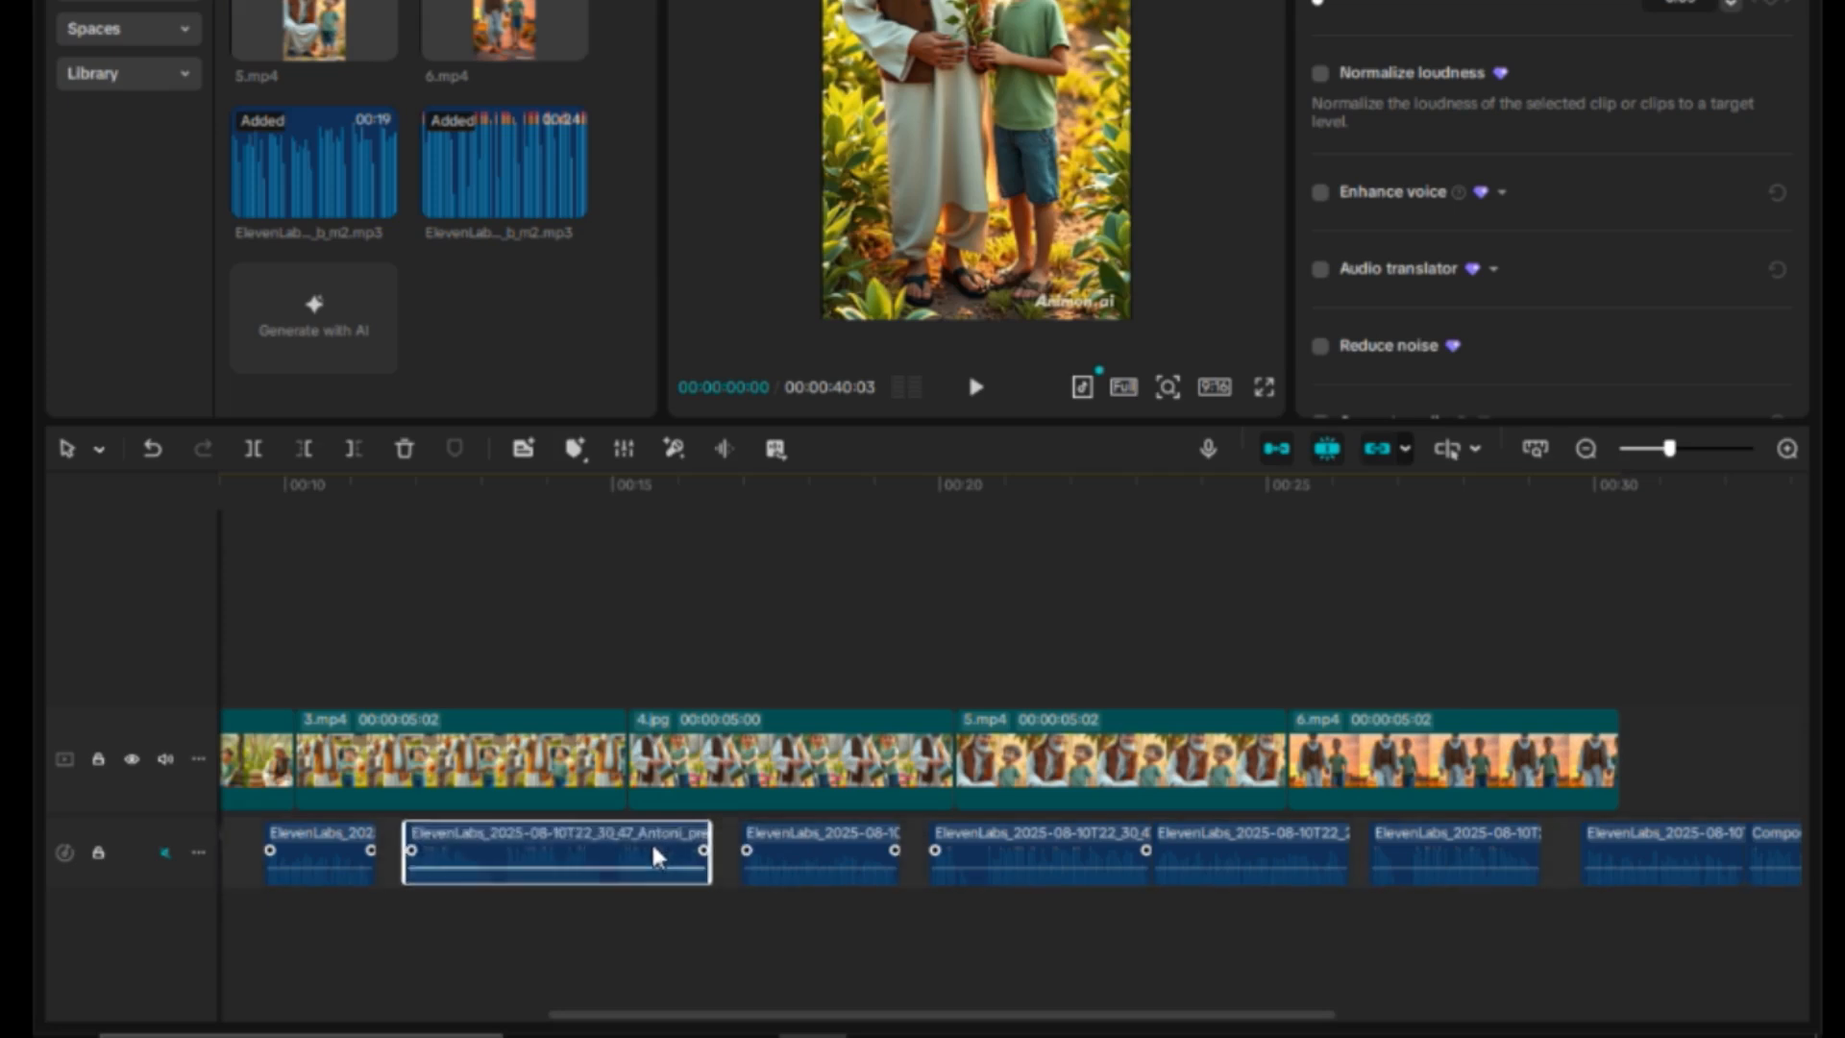
# Shift the last six voice-over clips together to a later position, starting at about 25 seconds.
pyautogui.moveTo(1261, 1015); pyautogui.dragTo(1503, 1026)
pyautogui.click(823, 954)
pyautogui.moveTo(608, 961); pyautogui.dragTo(1610, 825)
pyautogui.moveTo(1495, 852); pyautogui.dragTo(1619, 844)
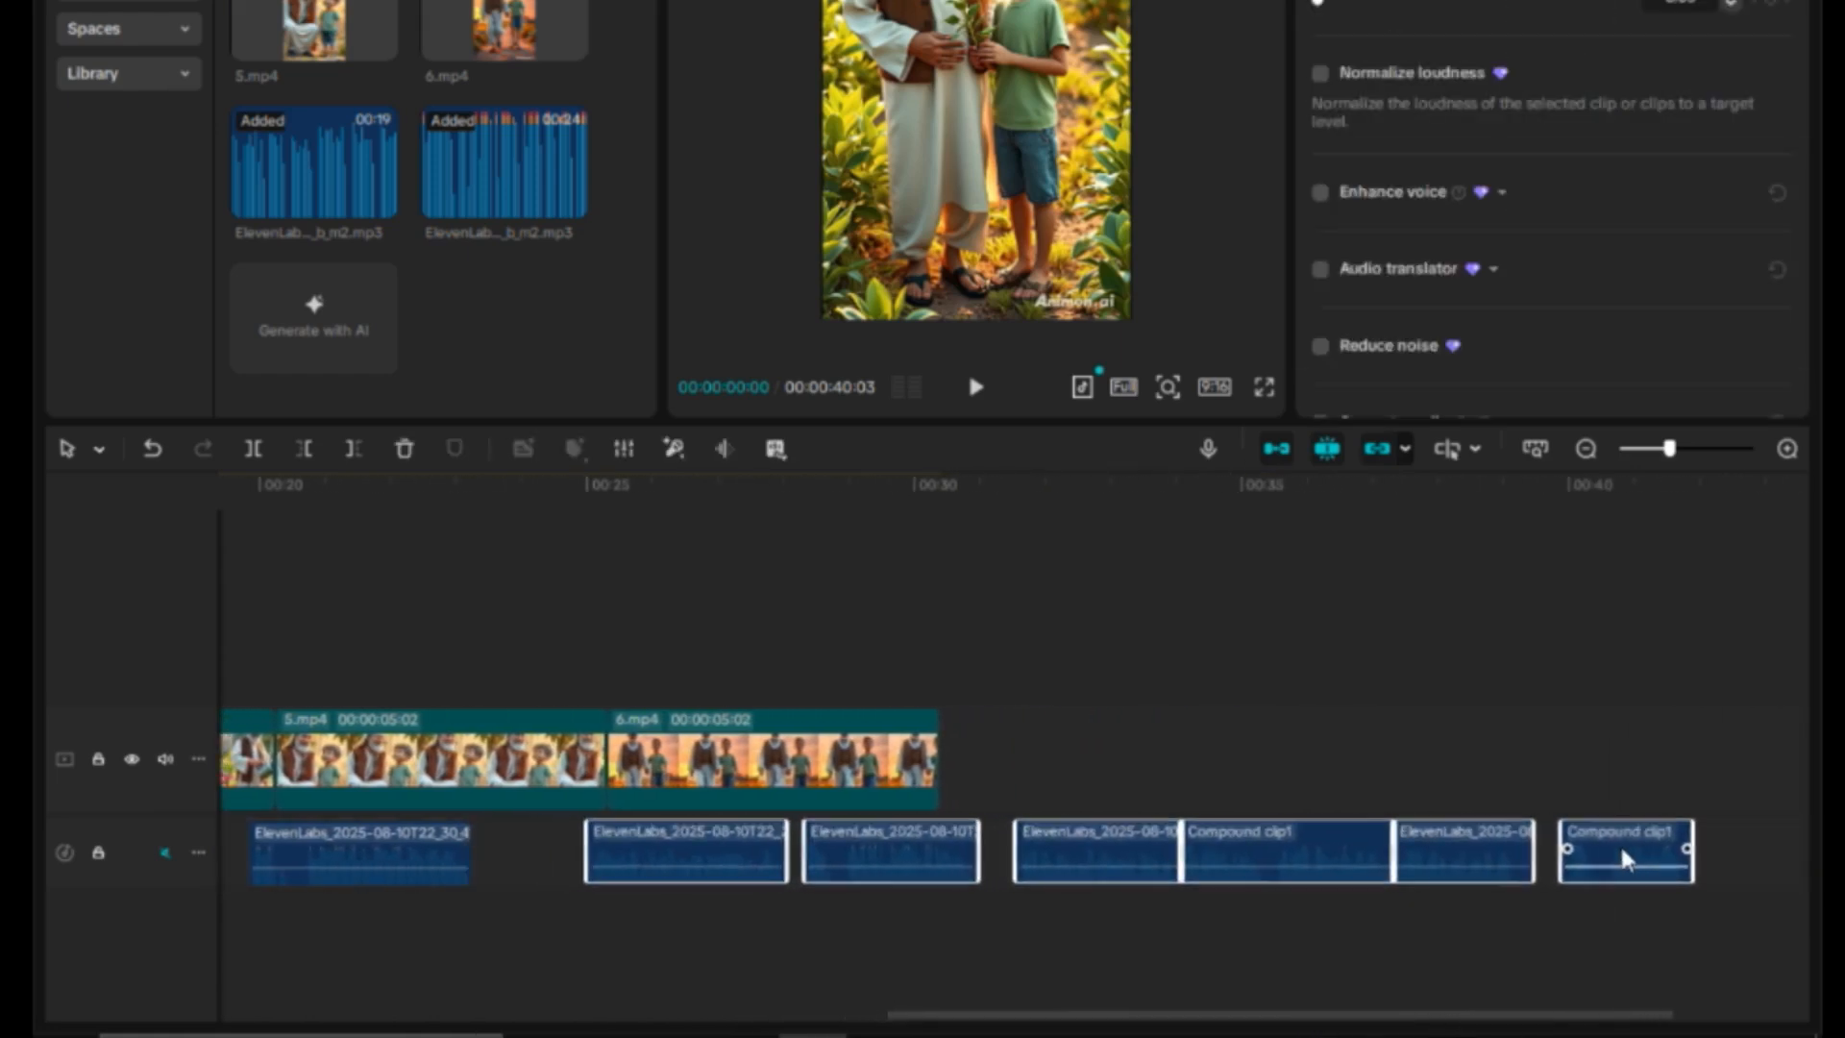
# Move the seventh and eighth voice-over clips earlier so they fit under 5.mp4 and 6.mp4 before 00:00:30:10.
pyautogui.click(937, 922)
pyautogui.moveTo(914, 1017); pyautogui.dragTo(785, 1026)
pyautogui.click(669, 882)
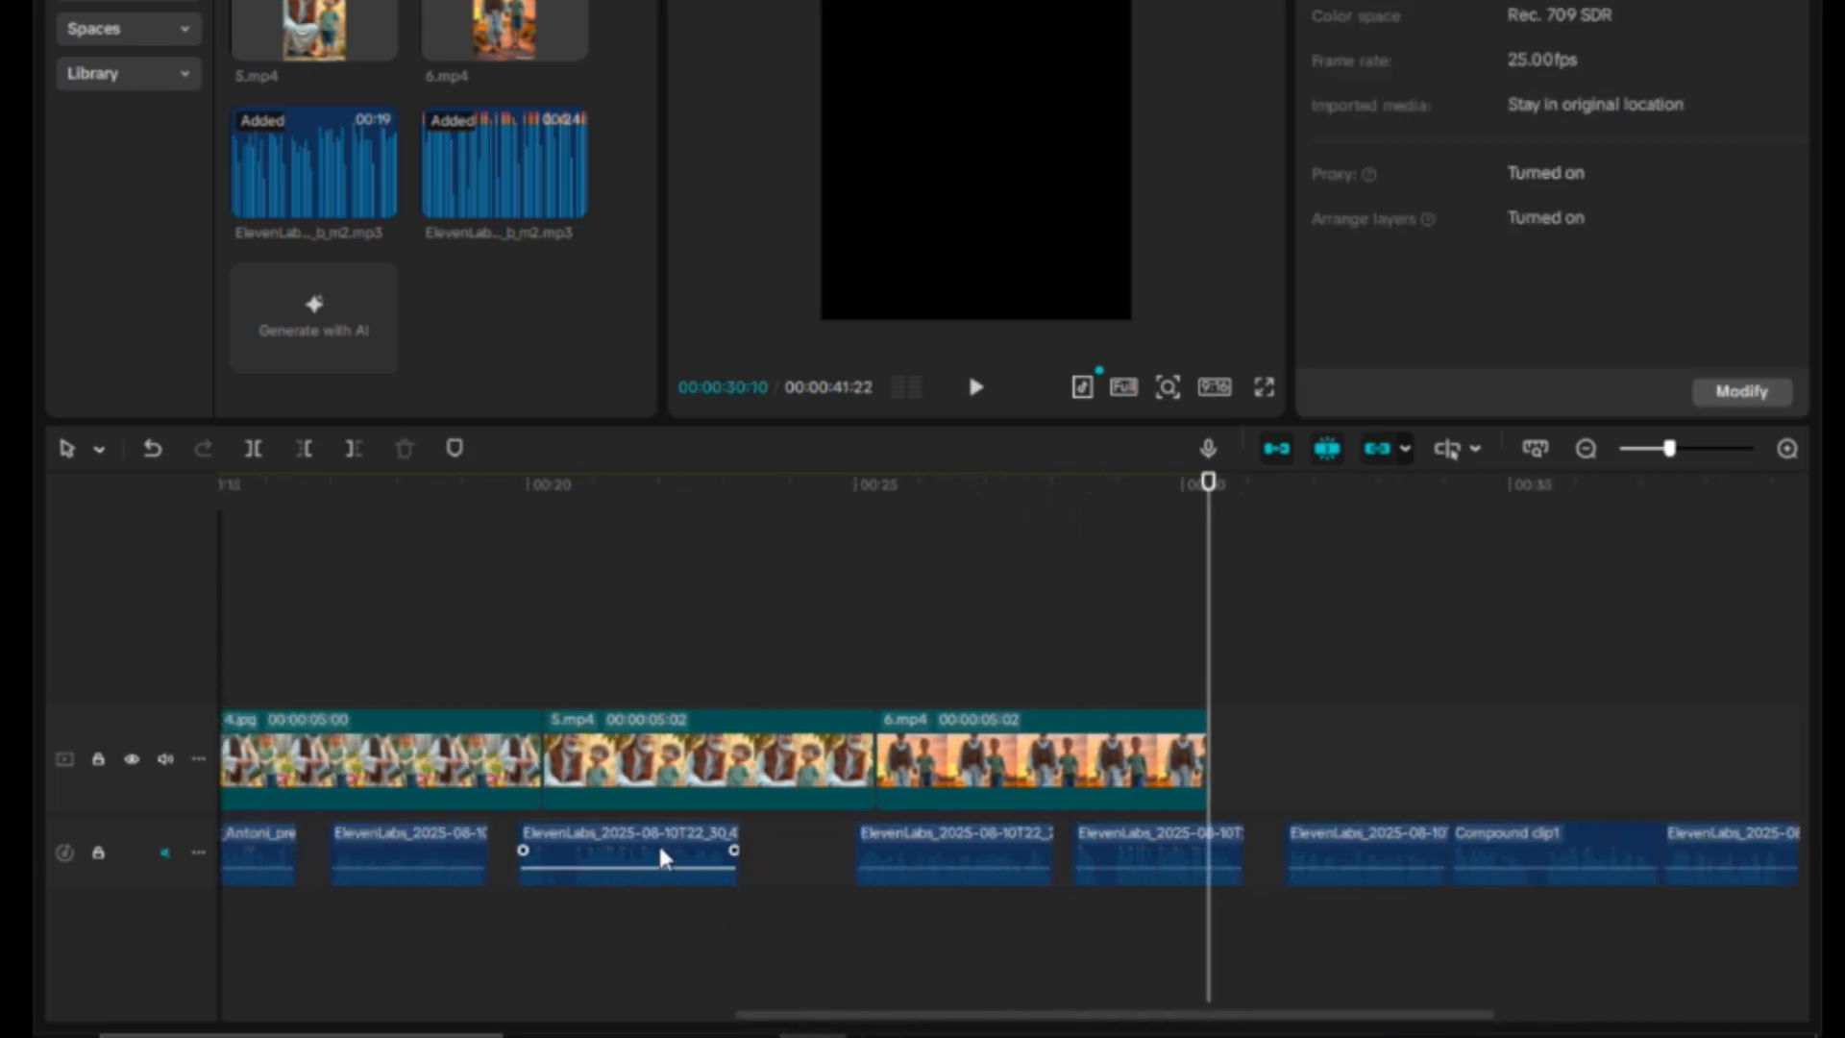
pyautogui.moveTo(914, 914); pyautogui.dragTo(840, 827)
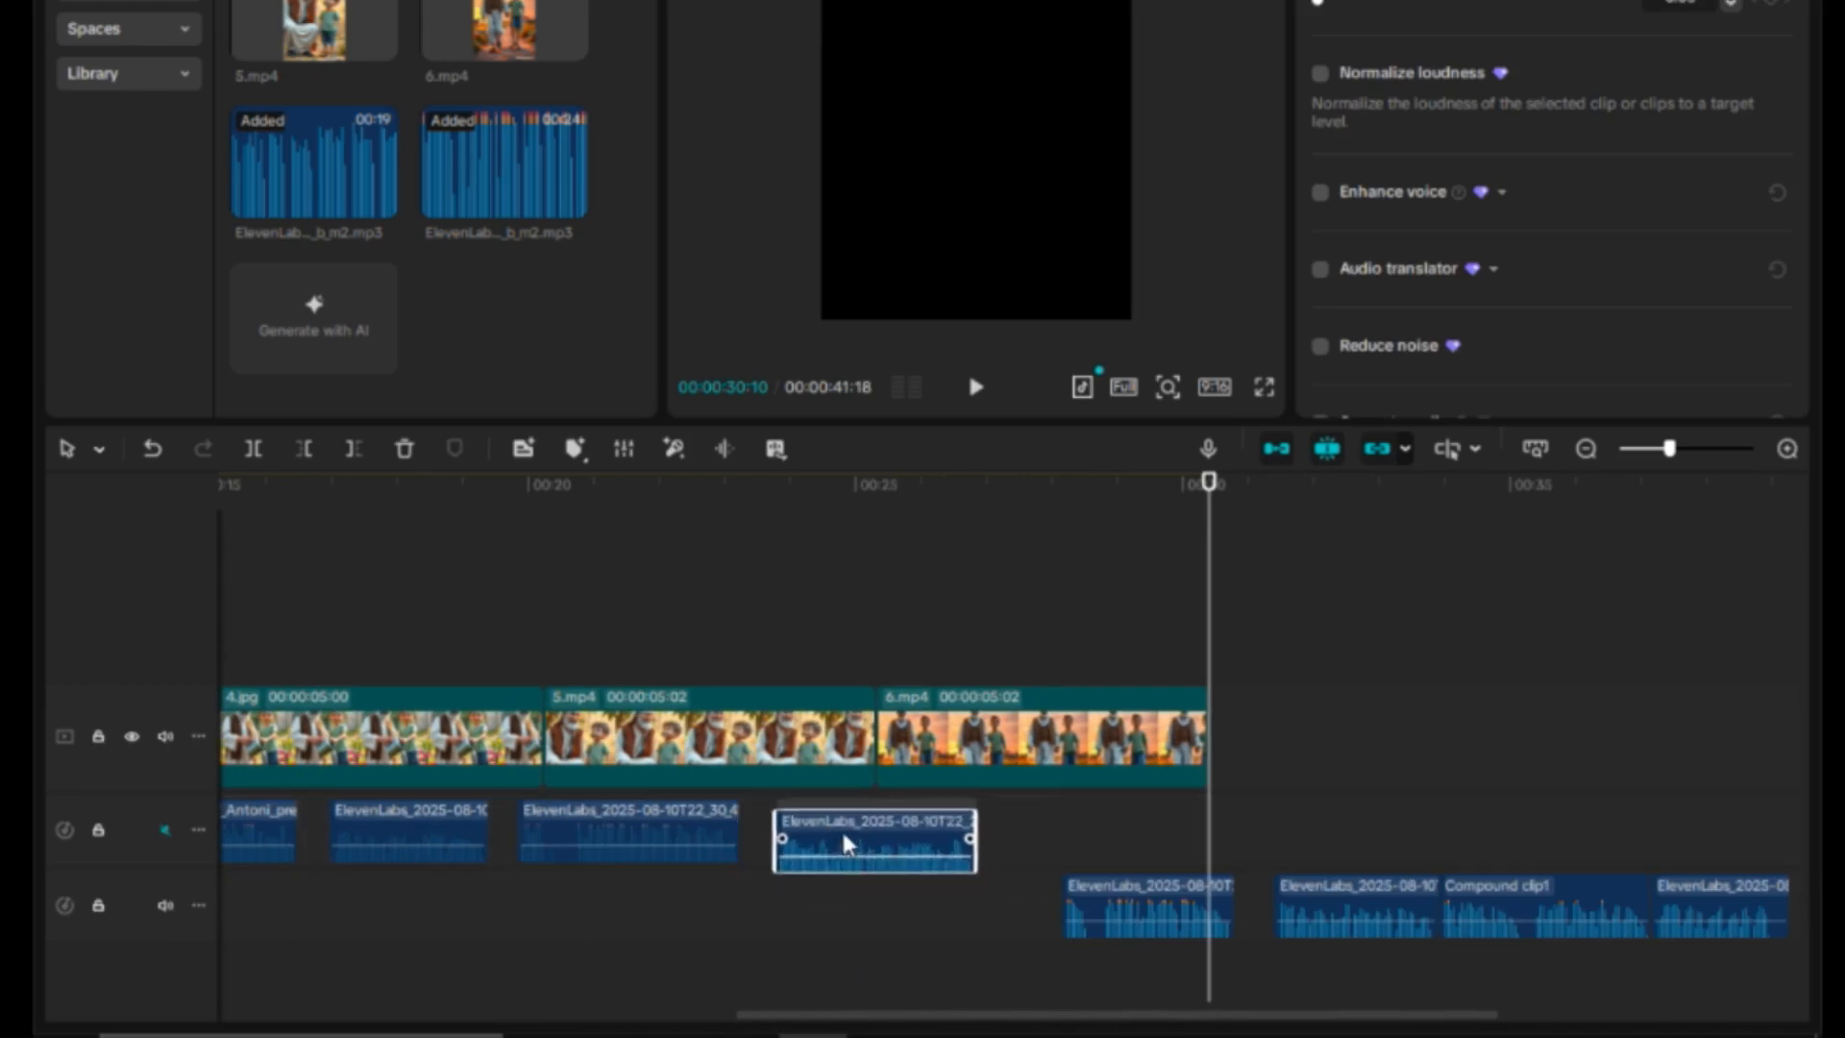
pyautogui.moveTo(1111, 892); pyautogui.dragTo(1067, 817)
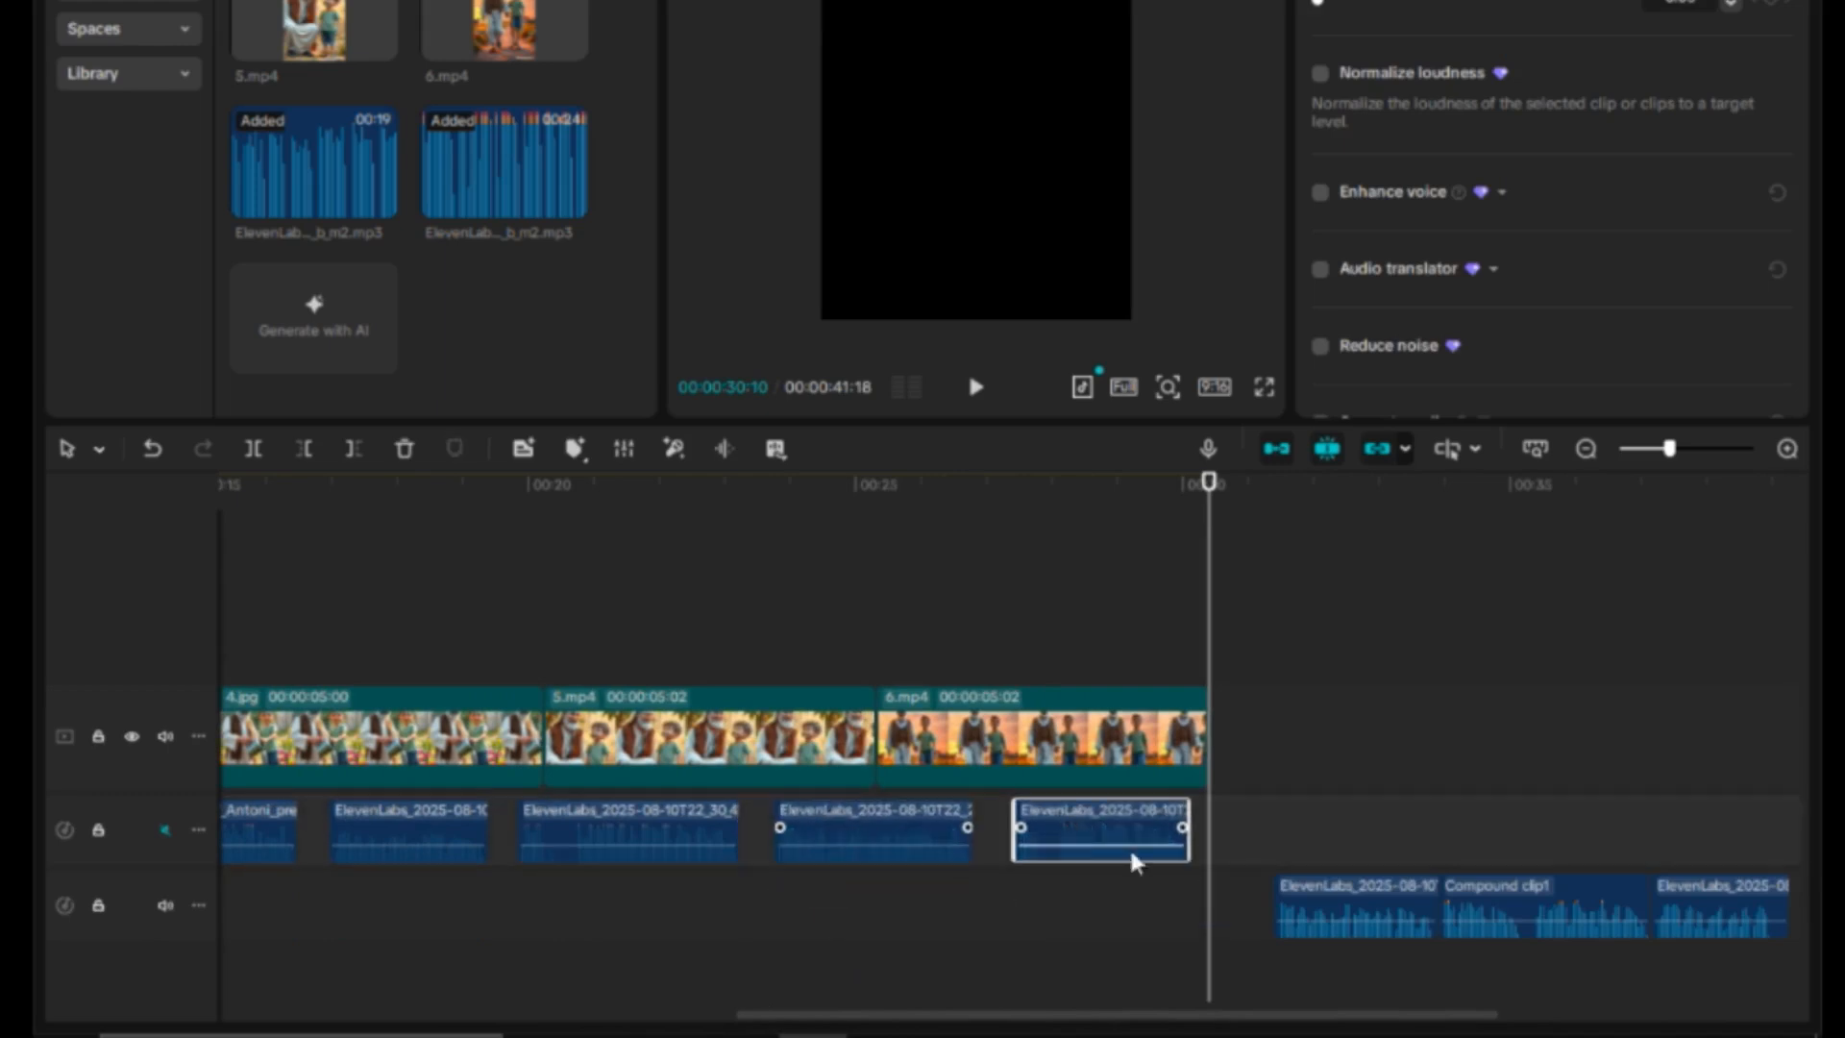
pyautogui.click(1640, 449)
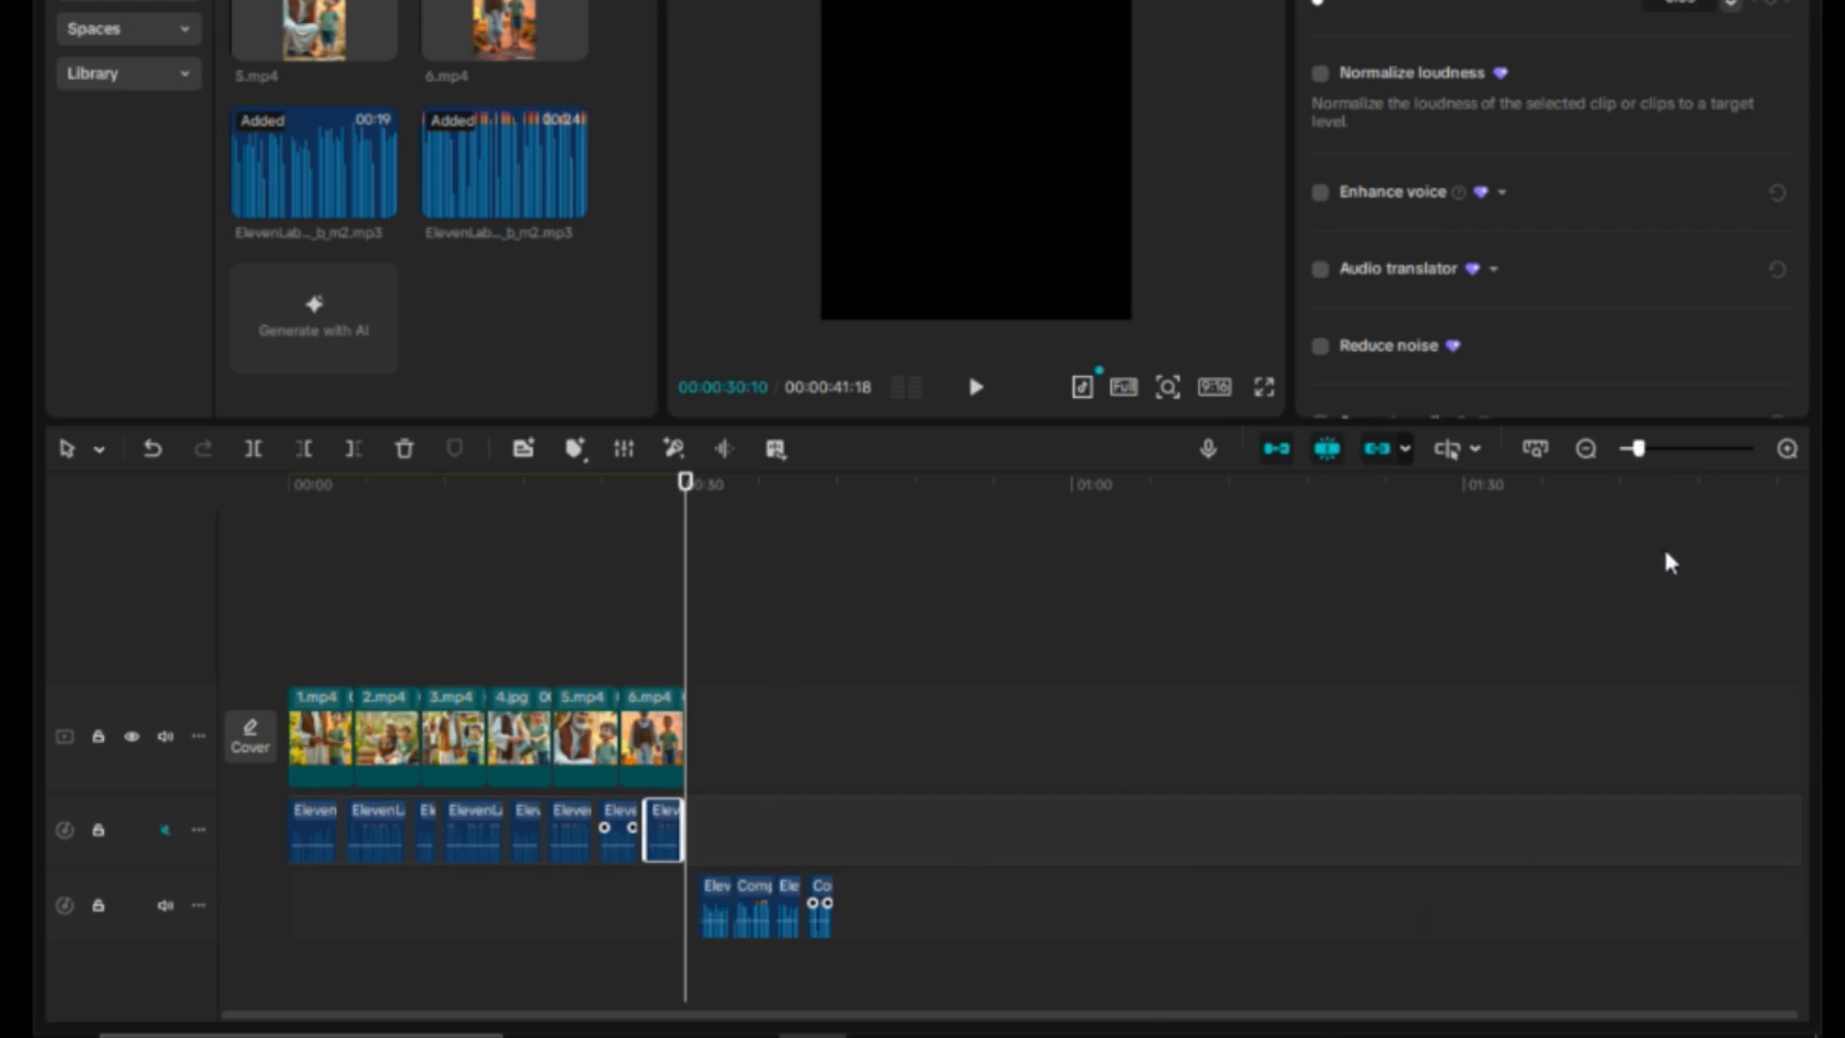
pyautogui.moveTo(1644, 457); pyautogui.dragTo(1660, 453)
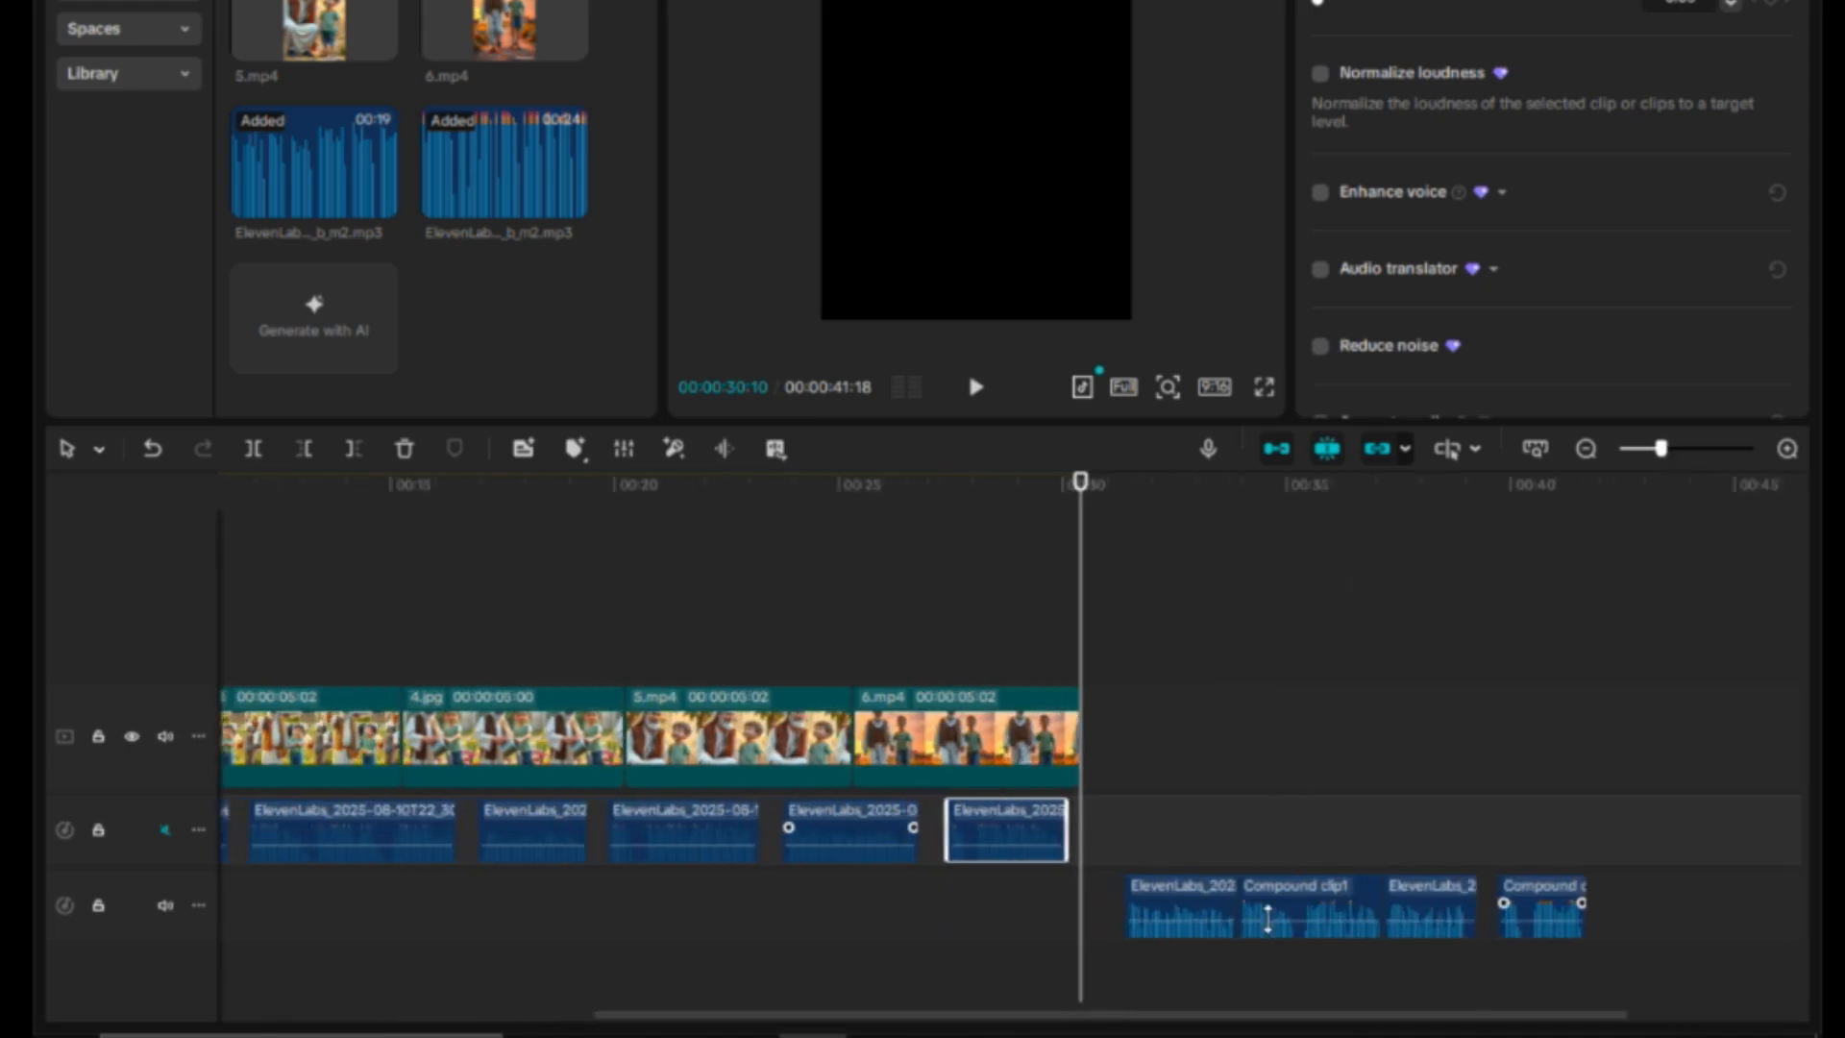
pyautogui.moveTo(1264, 1016); pyautogui.dragTo(1162, 1016)
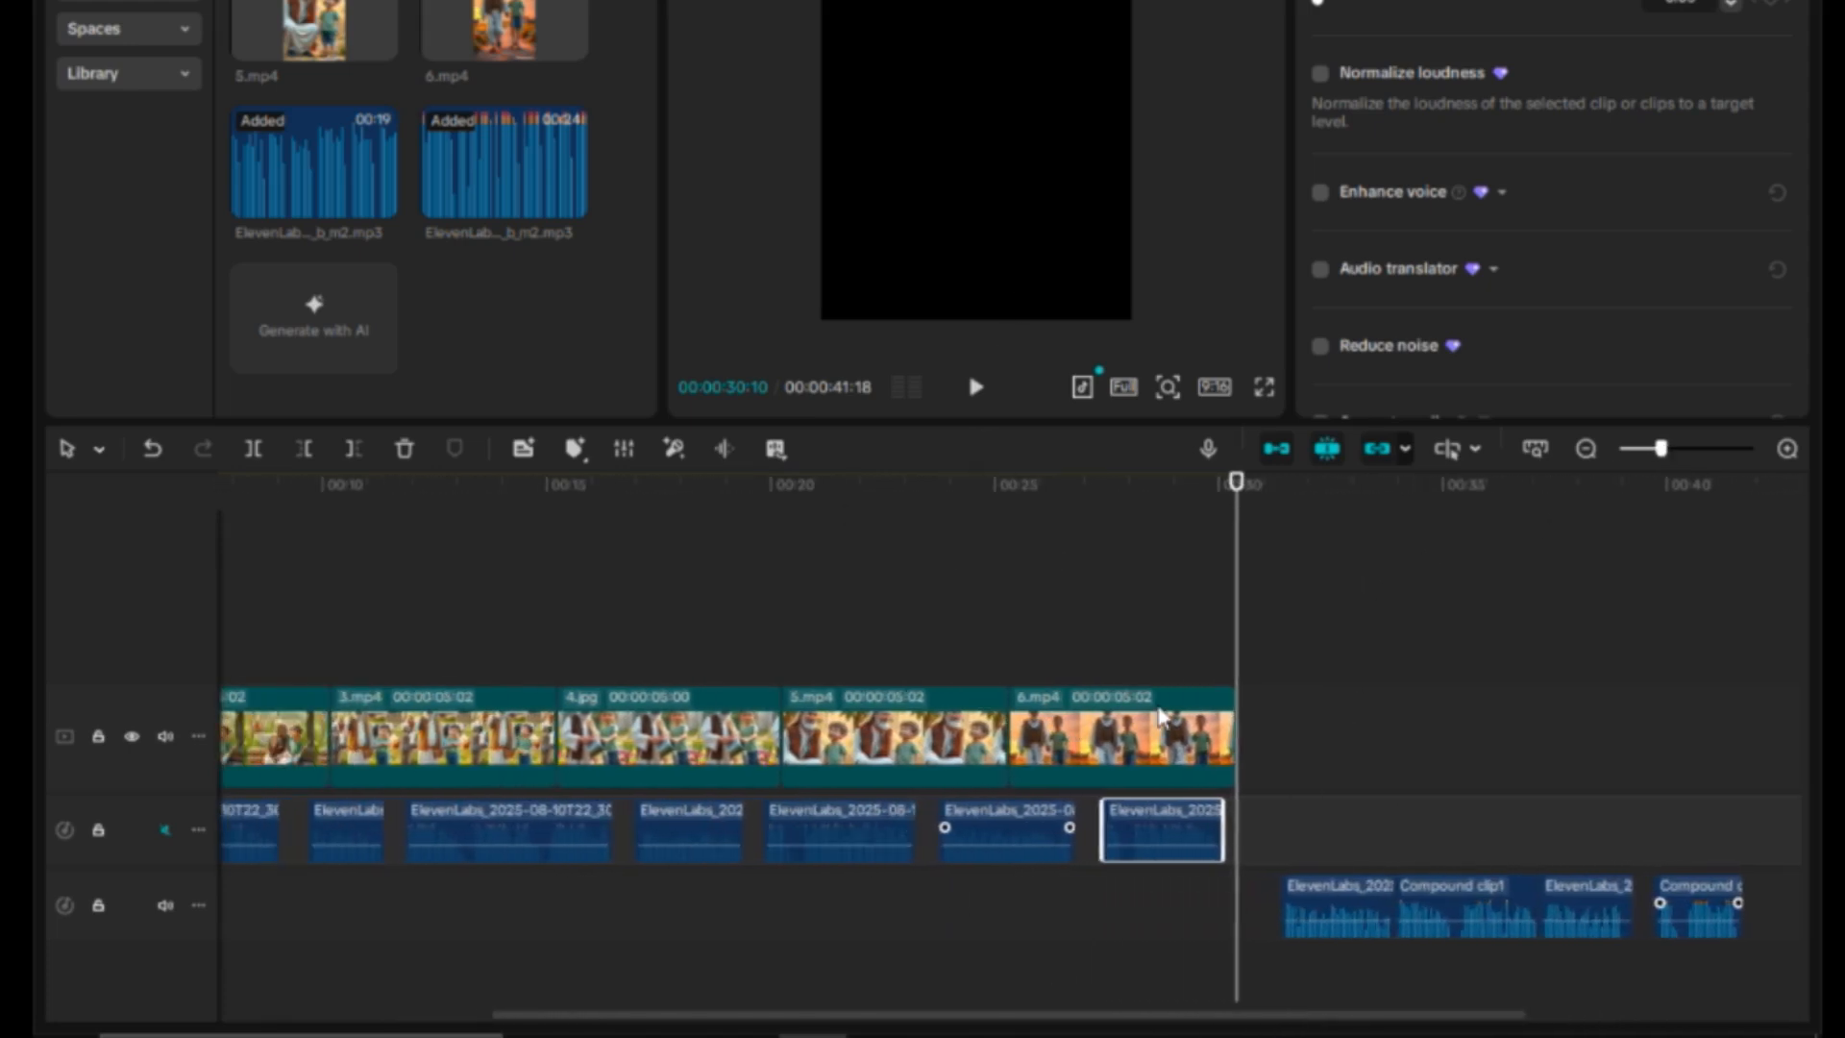
# Move the second and third voice-over clips earlier to tighten the gaps after the first clip.
pyautogui.moveTo(1083, 1018); pyautogui.dragTo(947, 1018)
pyautogui.moveTo(708, 1025); pyautogui.dragTo(558, 1026)
pyautogui.click(575, 823)
pyautogui.moveTo(574, 823); pyautogui.dragTo(539, 826)
pyautogui.moveTo(724, 815); pyautogui.dragTo(671, 815)
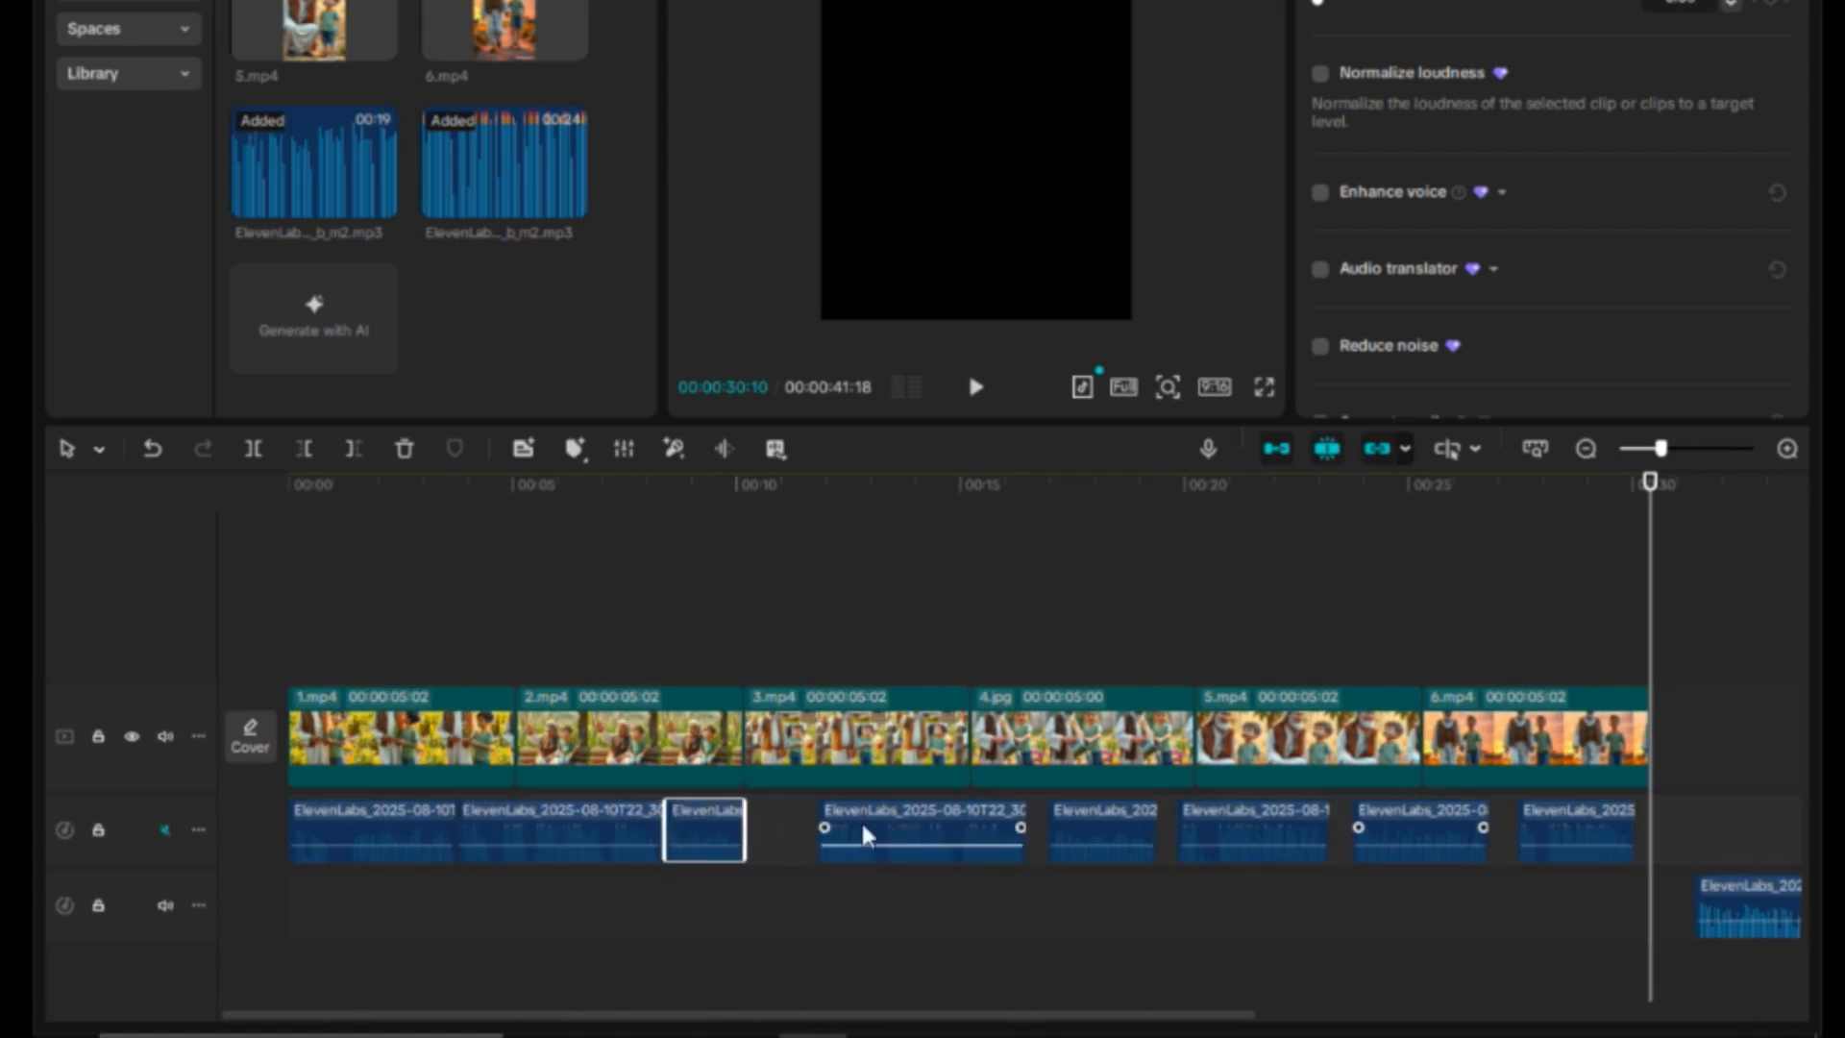
# Move the fourth through eighth voice-over clips earlier so they follow one another without gaps.
pyautogui.moveTo(861, 821); pyautogui.dragTo(785, 823)
pyautogui.moveTo(1128, 819); pyautogui.dragTo(1023, 816)
pyautogui.moveTo(1271, 817); pyautogui.dragTo(1159, 816)
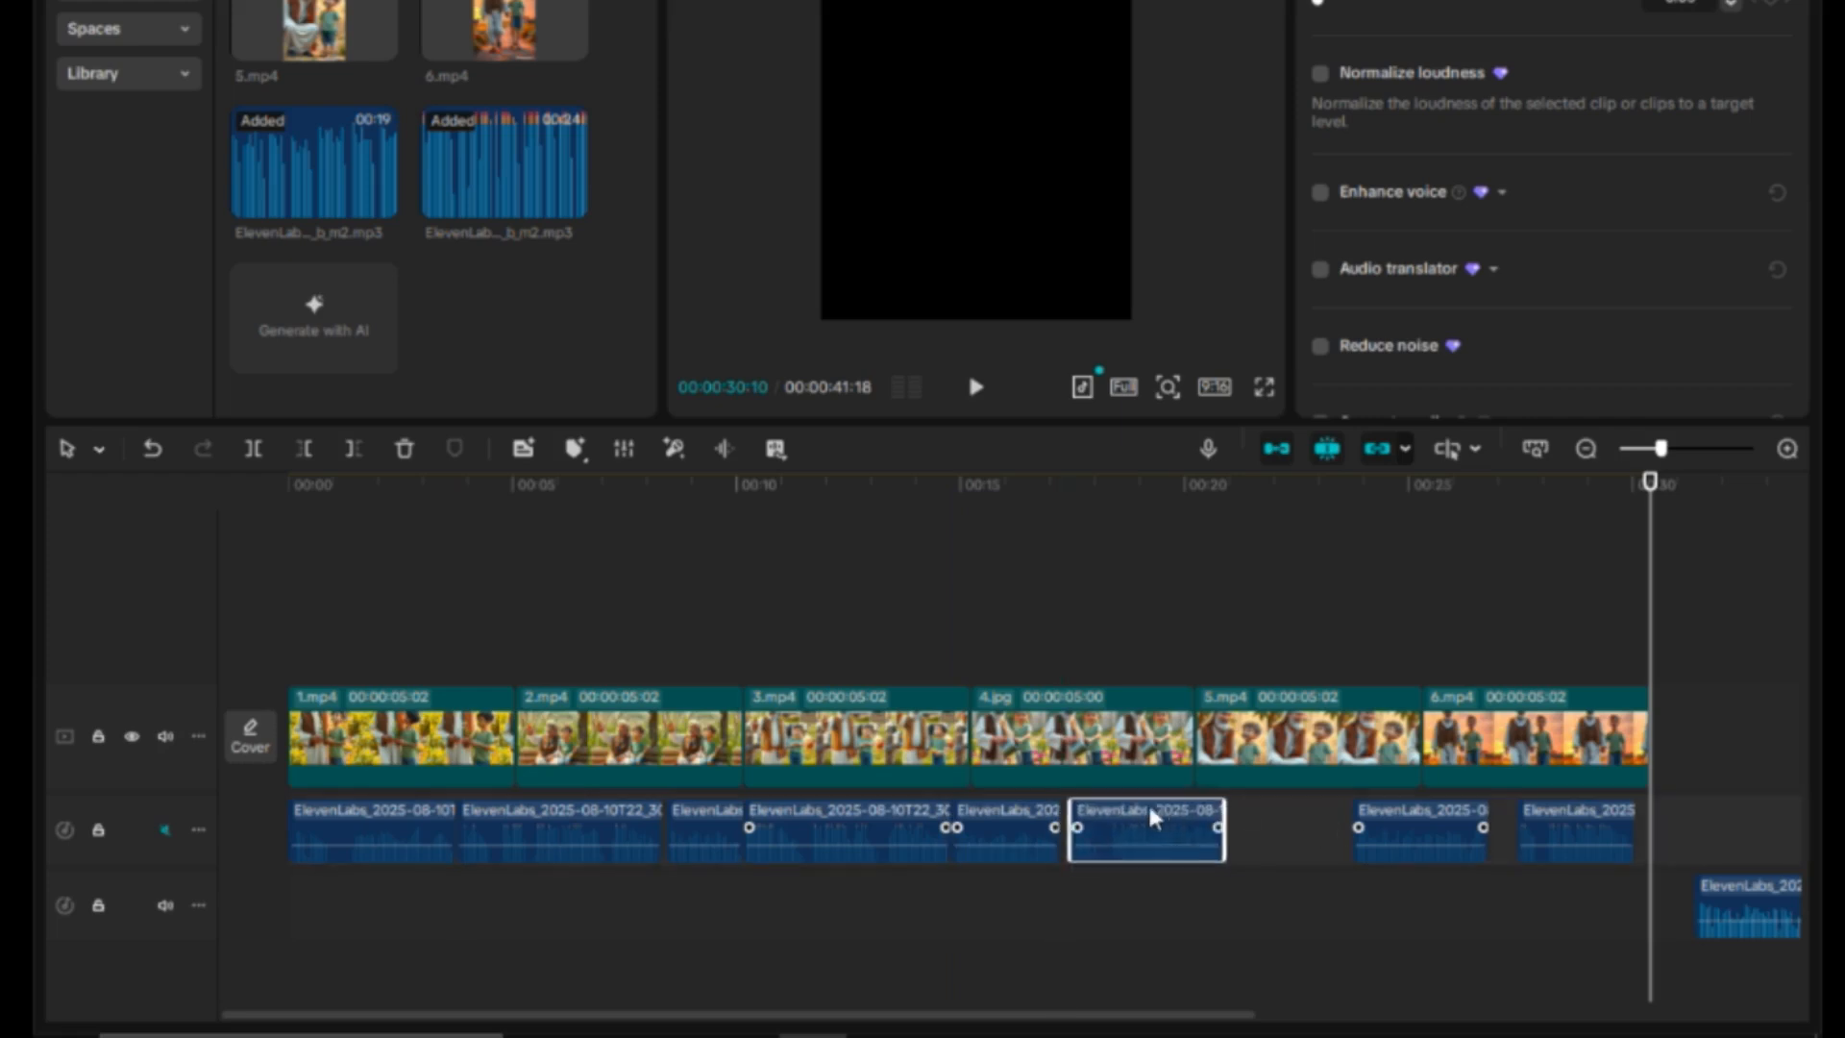
pyautogui.moveTo(1382, 817); pyautogui.dragTo(1254, 817)
pyautogui.moveTo(1549, 821); pyautogui.dragTo(1398, 822)
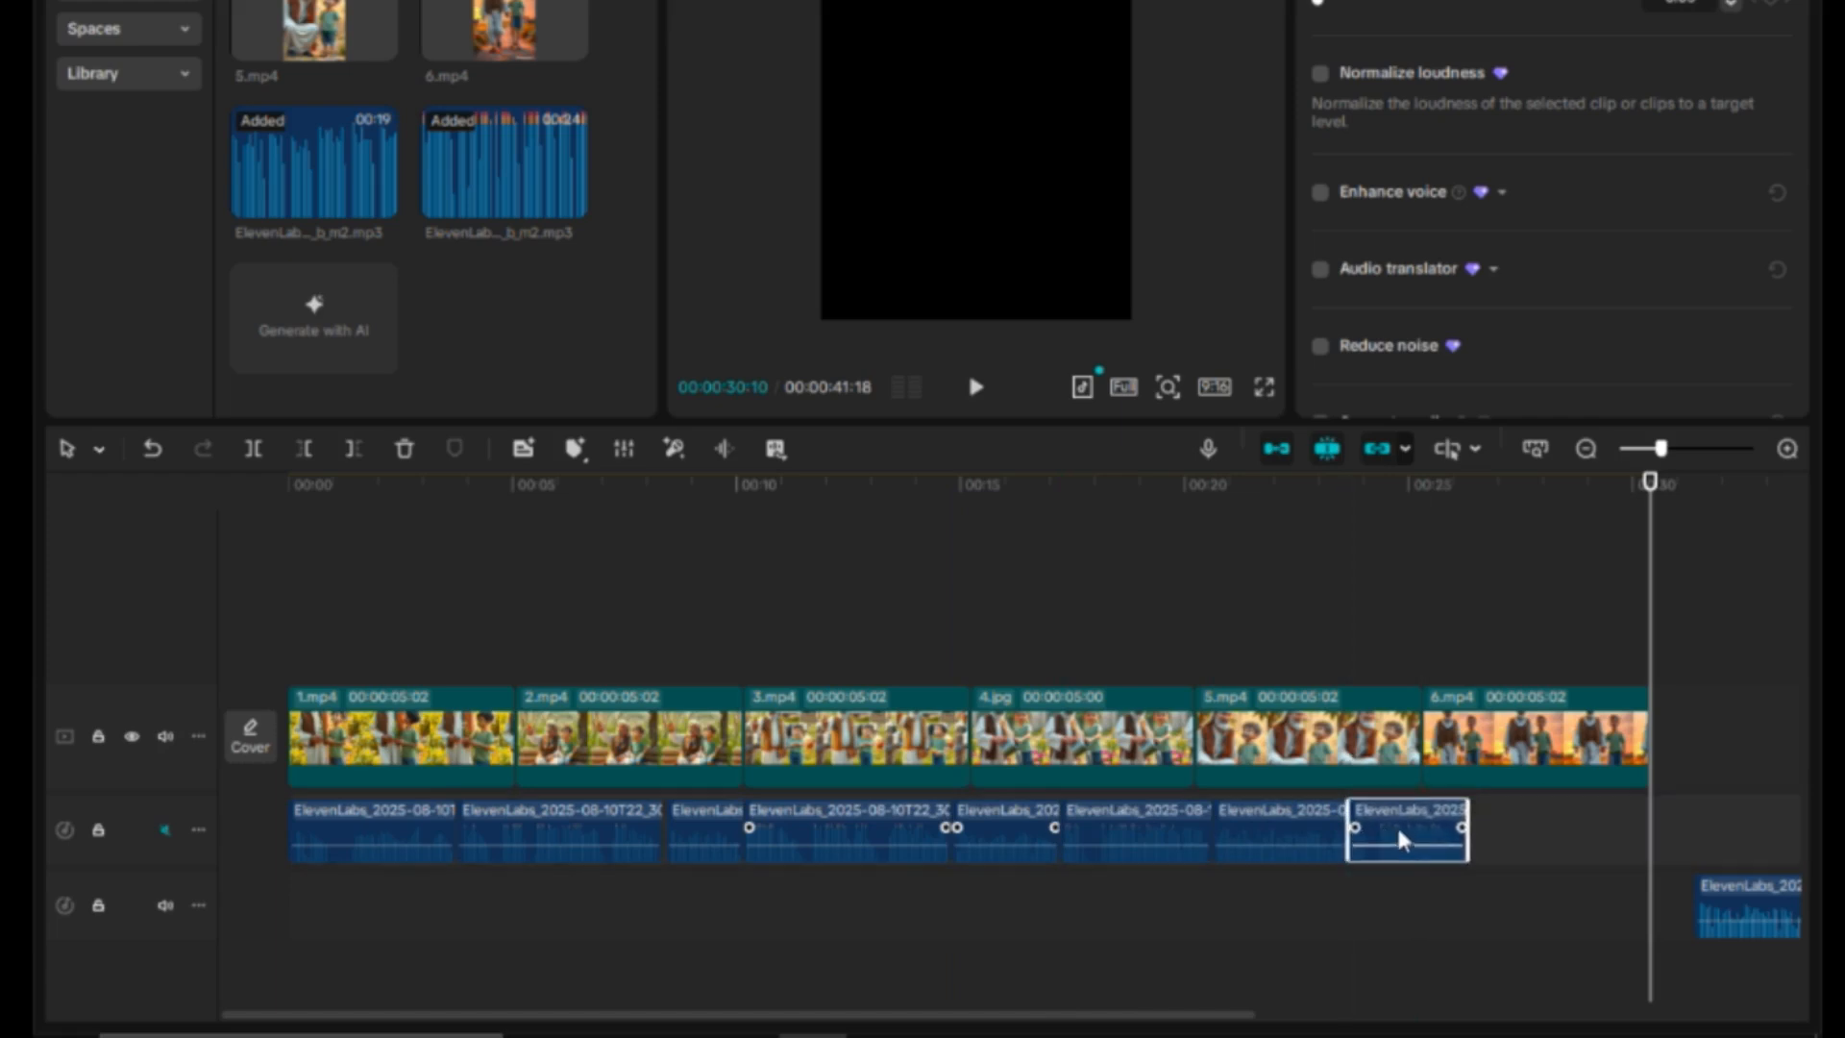
# Move the next three voice-over clips from the lower audio track to directly after the eighth clip on the upper track.
pyautogui.moveTo(1240, 1017); pyautogui.dragTo(1355, 1005)
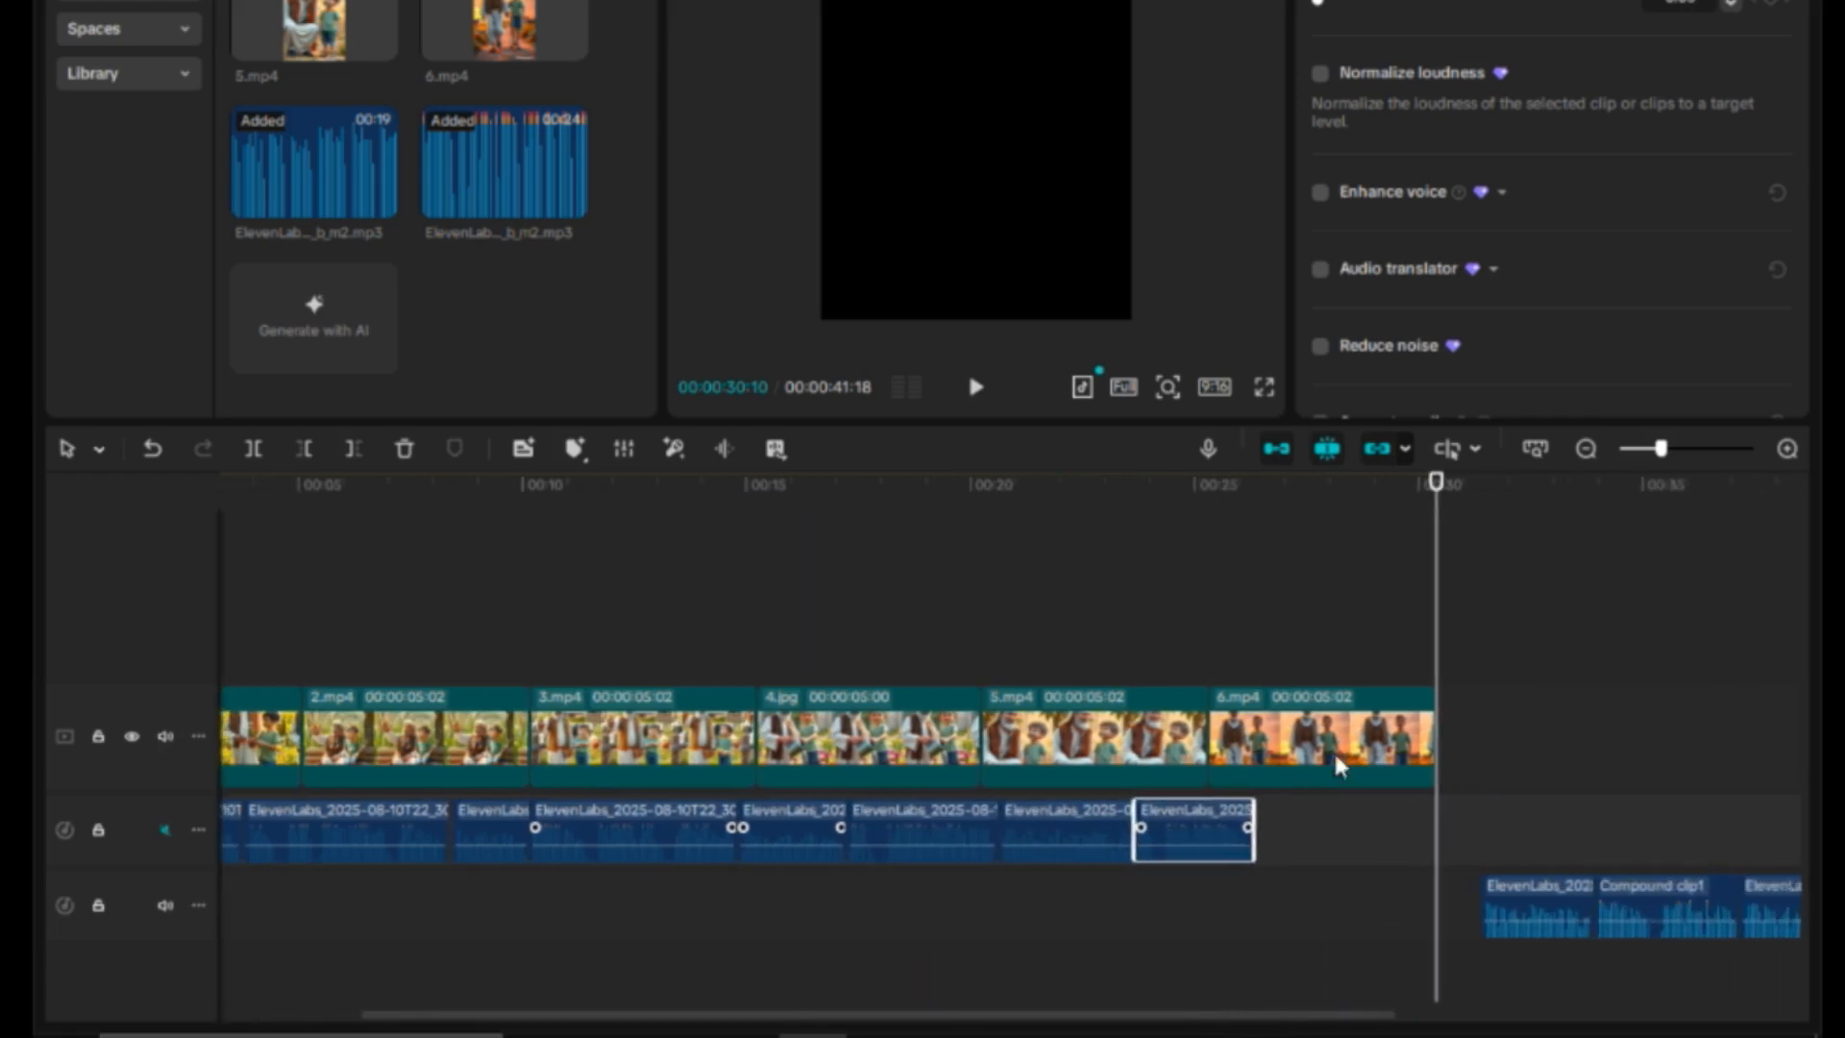
pyautogui.moveTo(1528, 881); pyautogui.dragTo(1309, 815)
pyautogui.moveTo(1661, 886); pyautogui.dragTo(1436, 817)
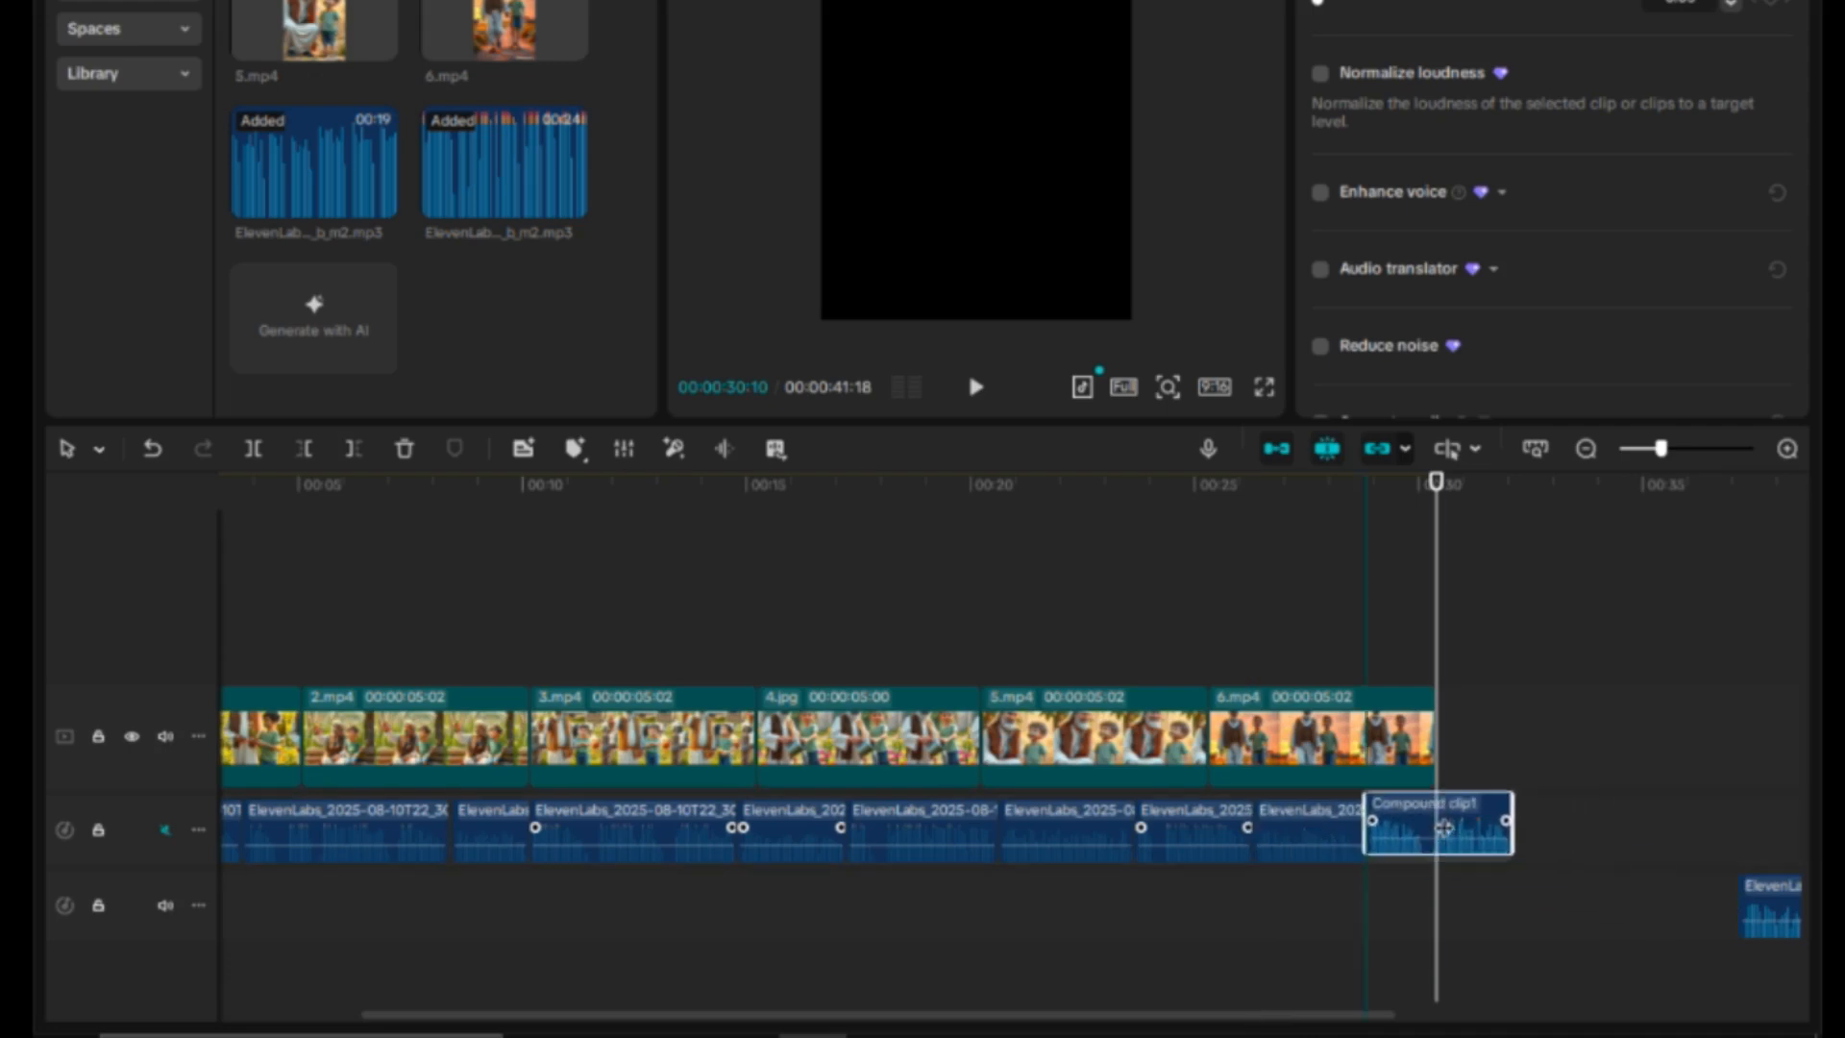
pyautogui.moveTo(1778, 889); pyautogui.dragTo(1565, 809)
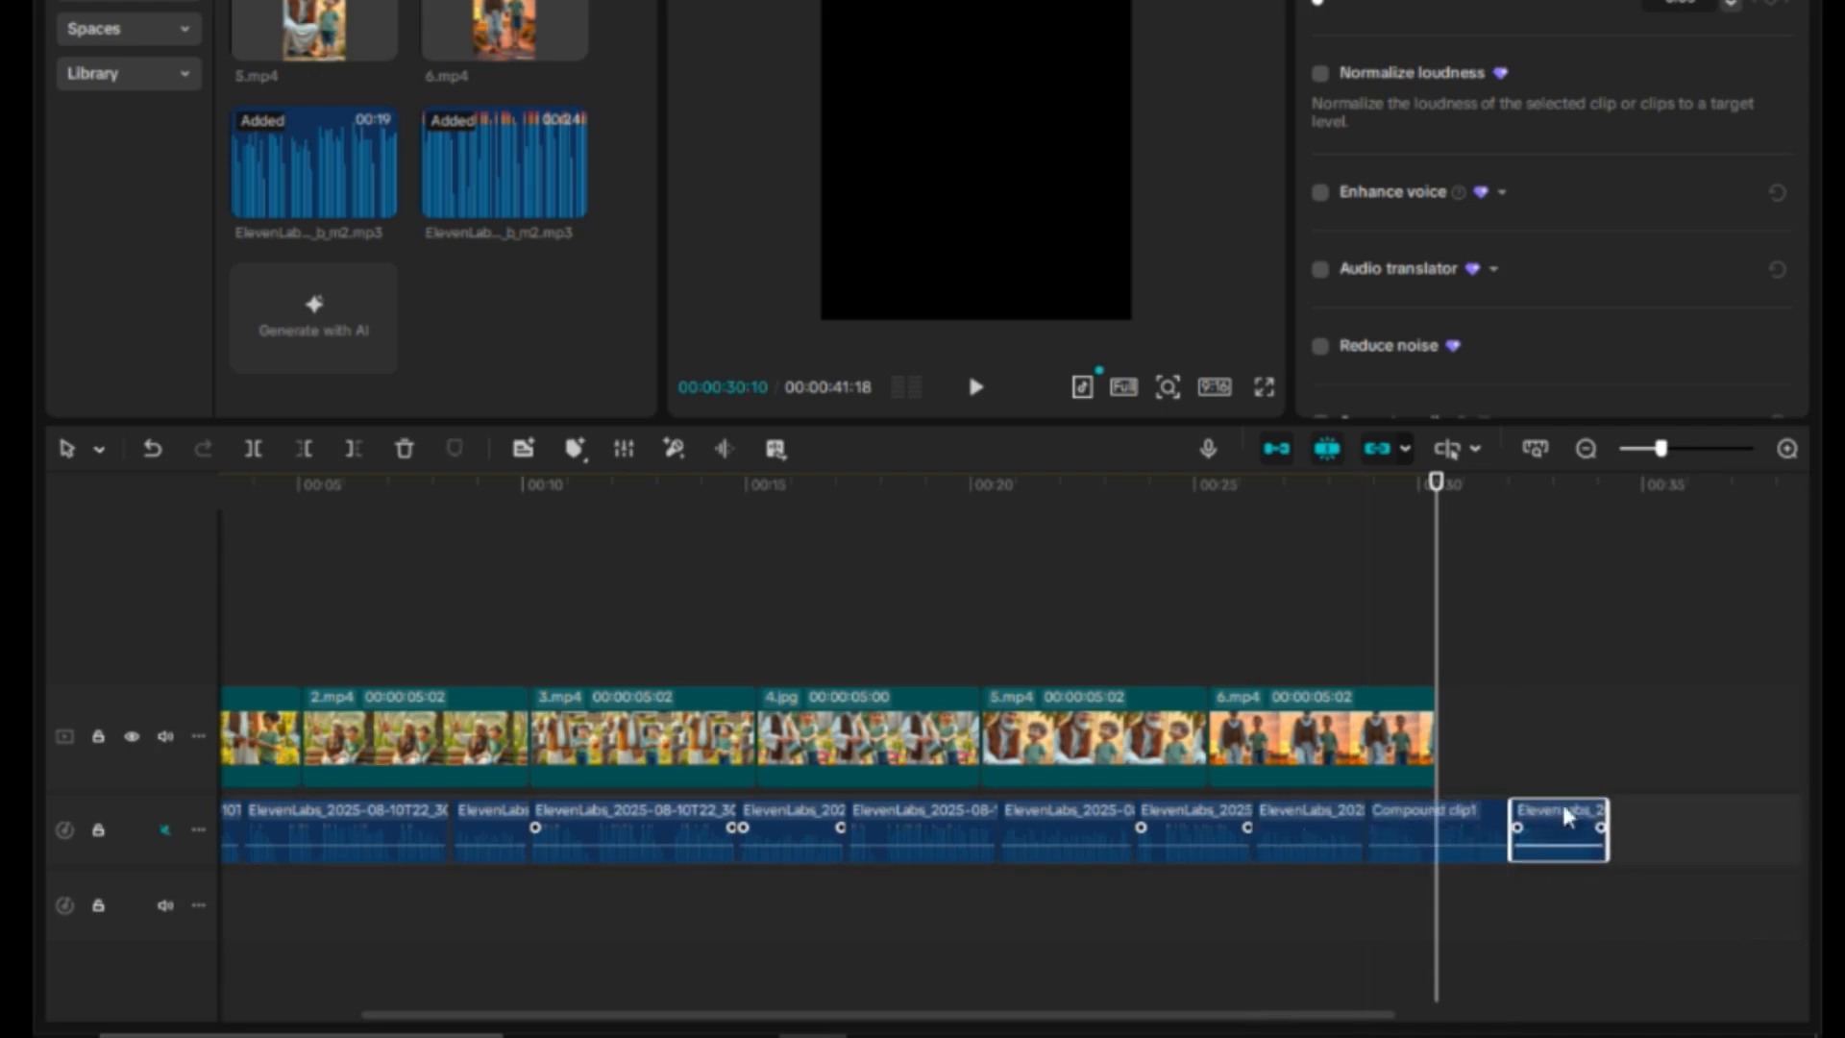
# Compare the end of 6.mp4 with the end of the joined voice-over clips, placing the playhead at 00:00:34:05.
pyautogui.moveTo(1429, 623); pyautogui.dragTo(1608, 646)
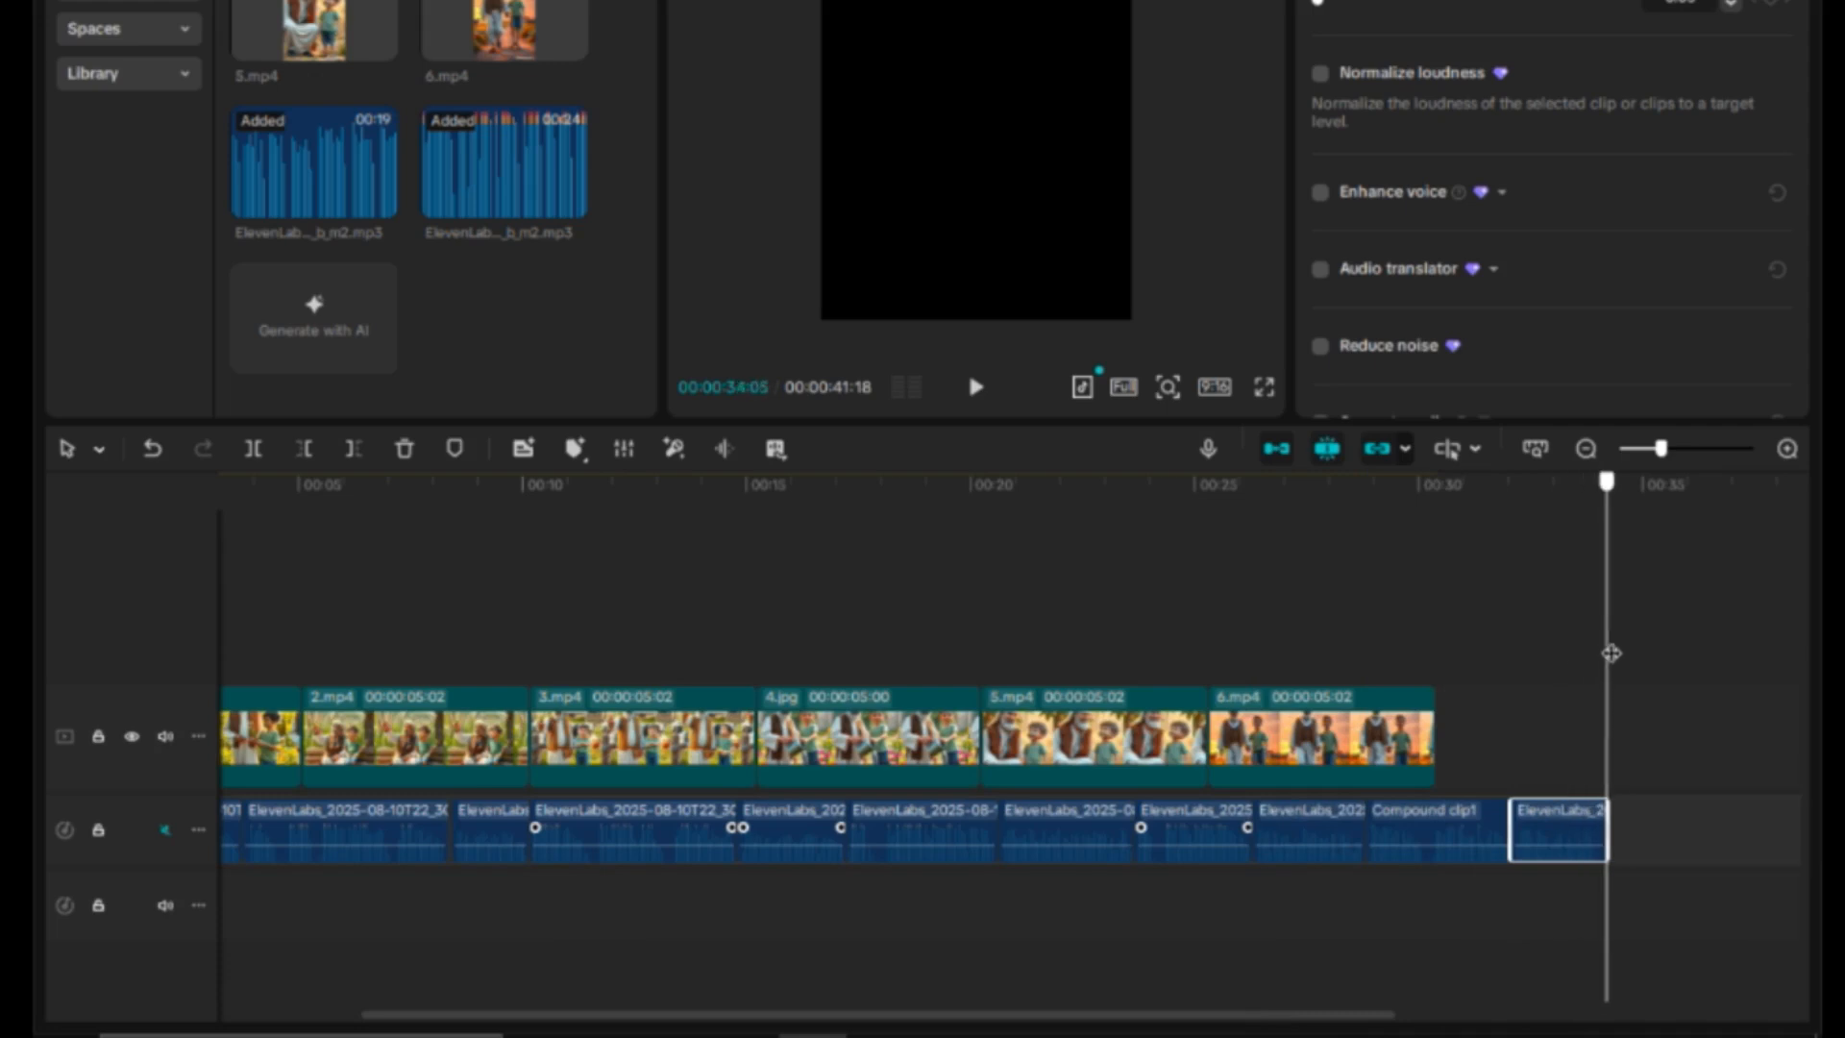
pyautogui.click(1368, 740)
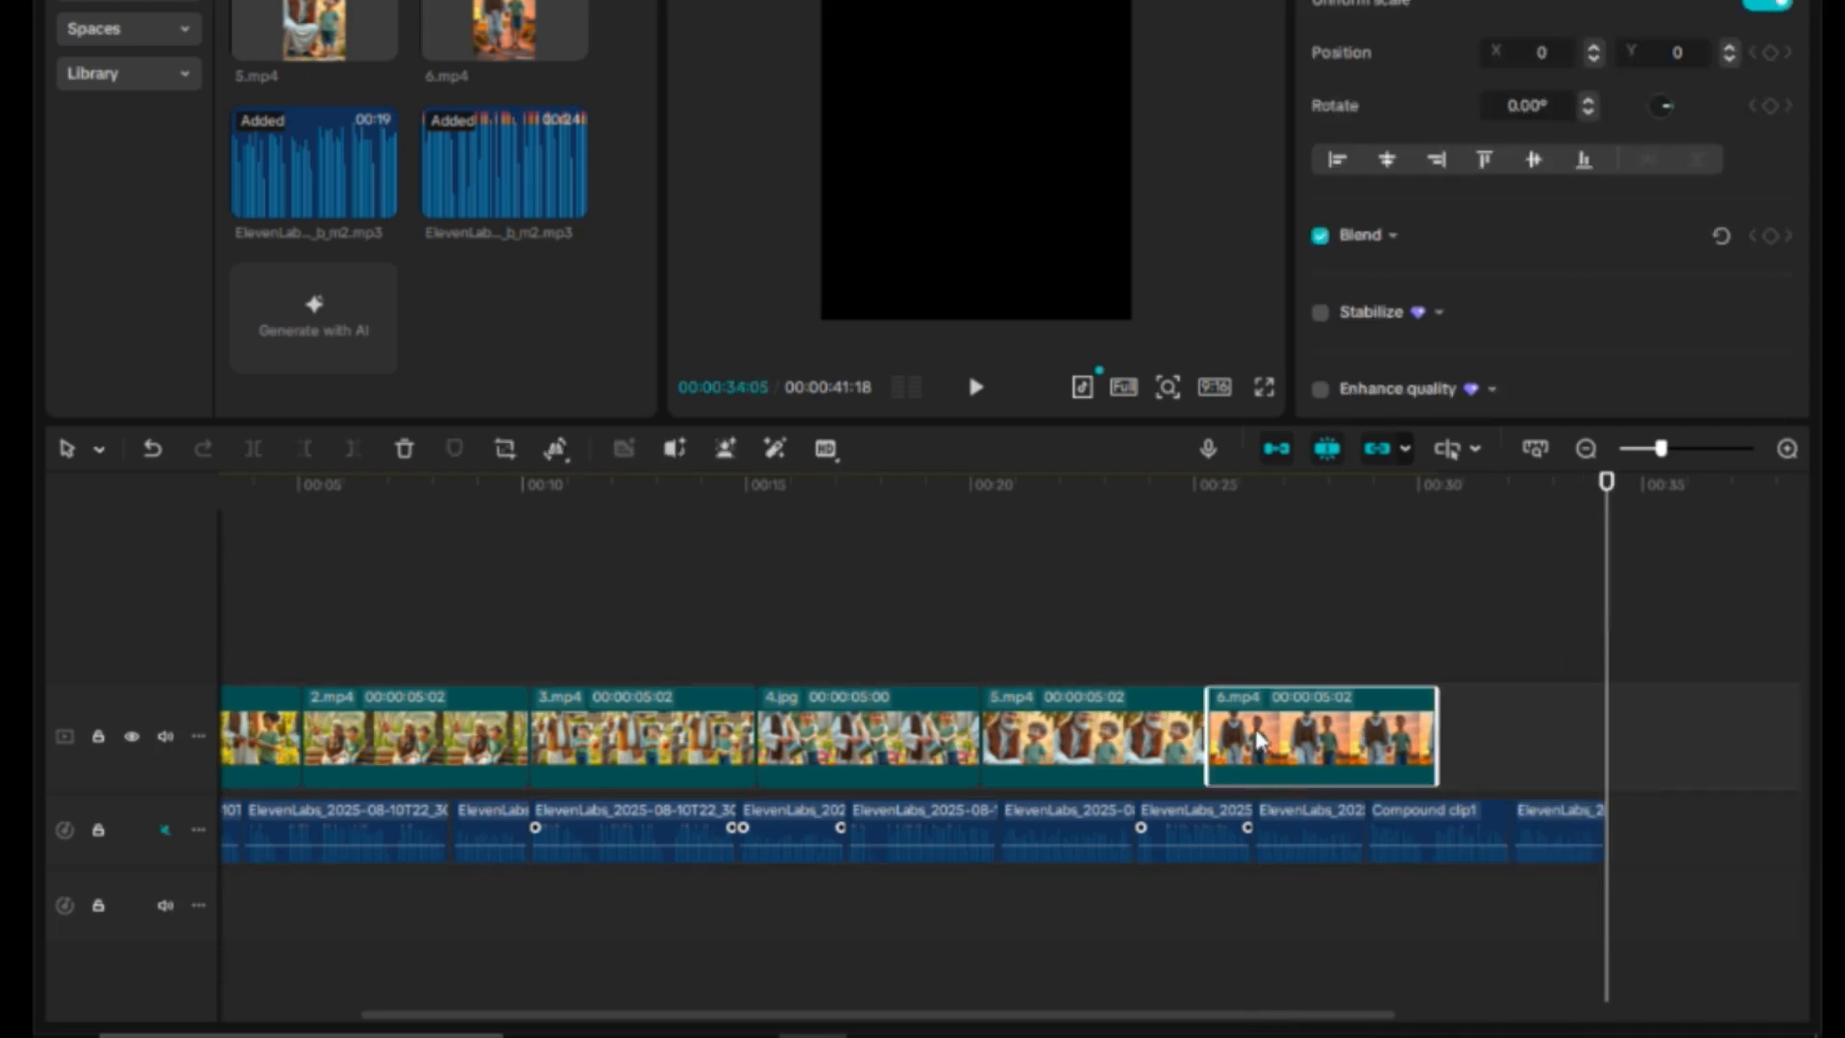
pyautogui.hscroll(-1, 1250, 1019)
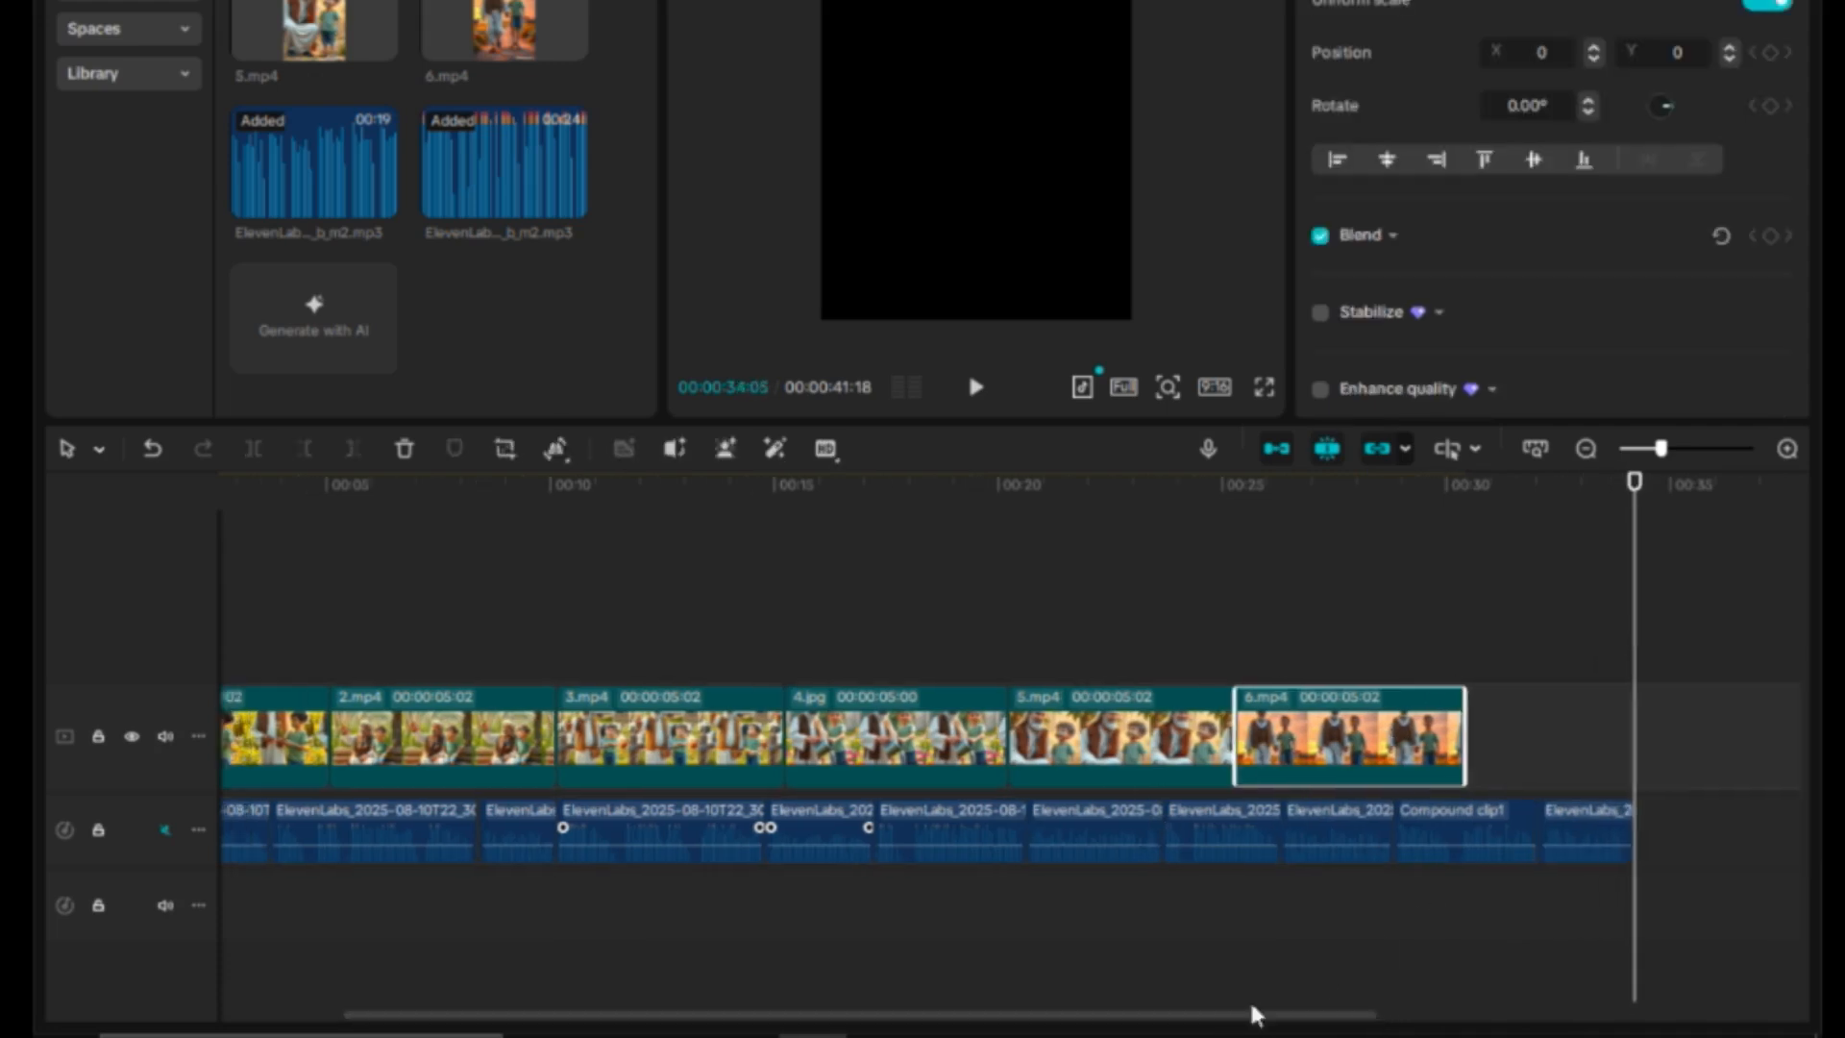
pyautogui.moveTo(1403, 735); pyautogui.dragTo(1440, 728)
pyautogui.click(1496, 603)
pyautogui.click(1589, 653)
pyautogui.click(1590, 661)
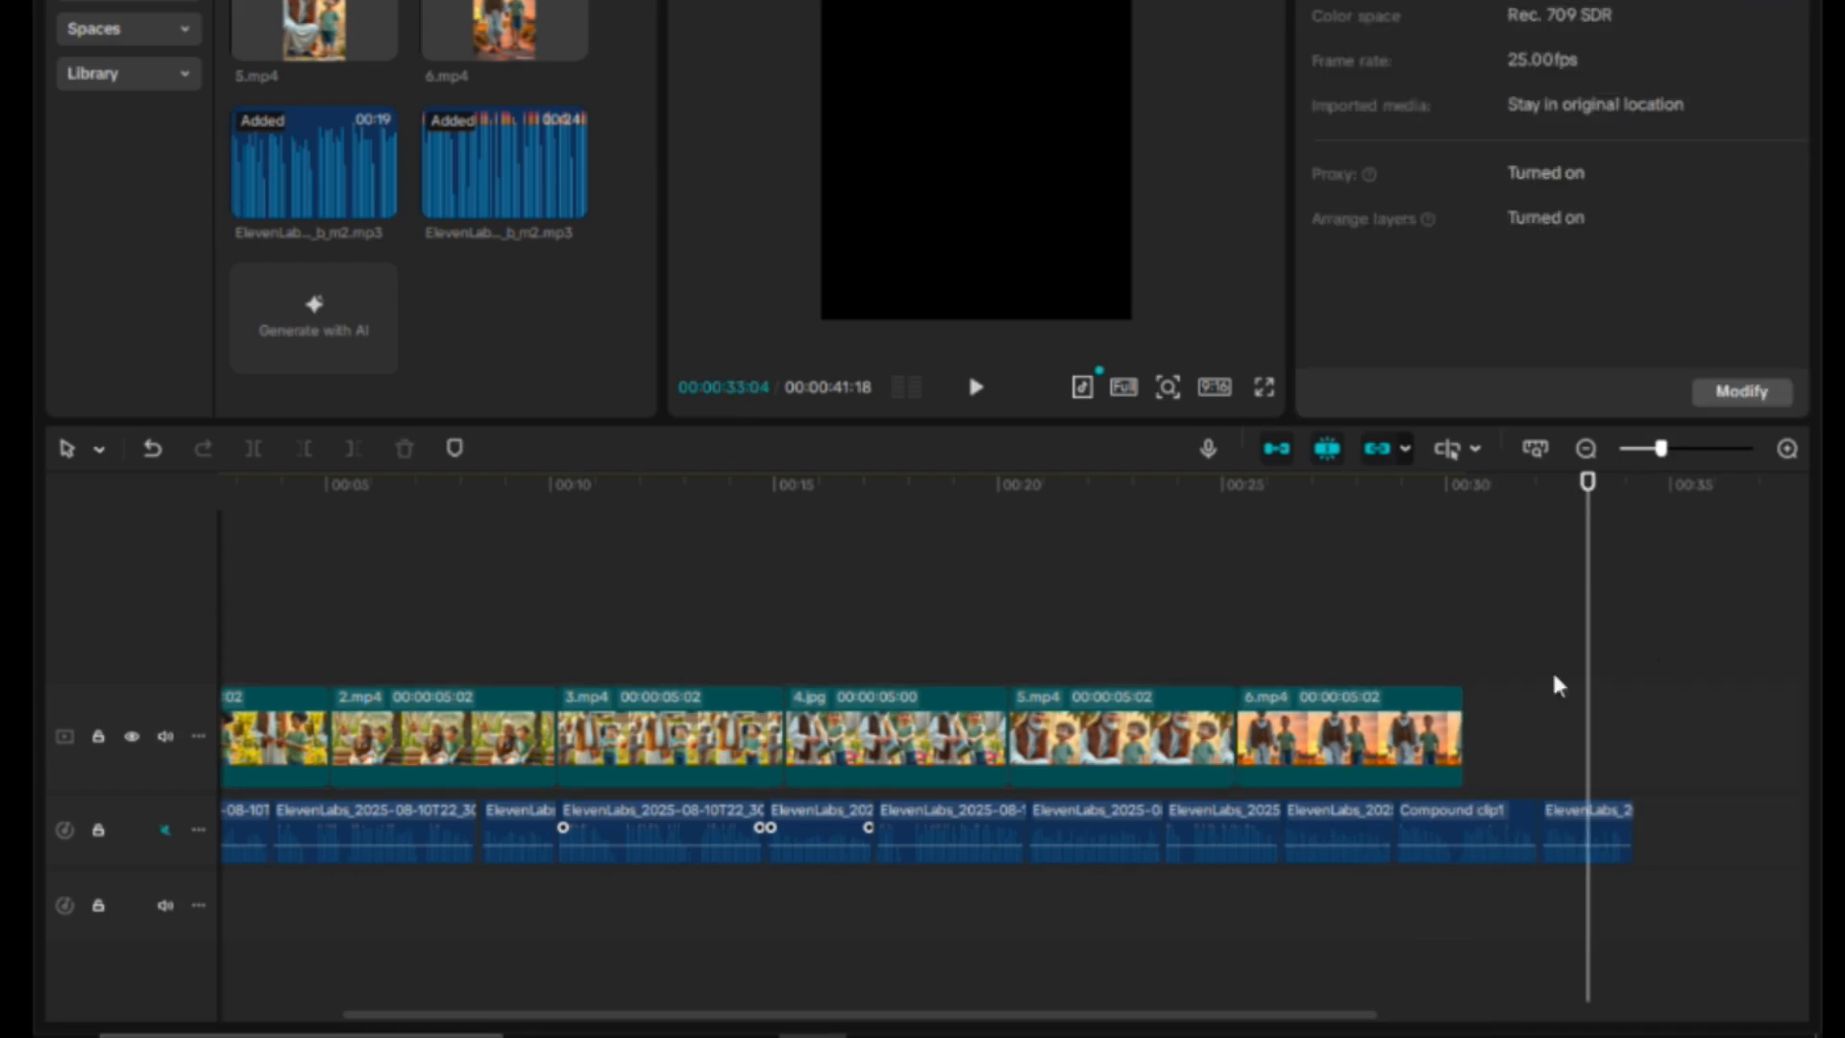
pyautogui.hscroll(-3, 1250, 1014)
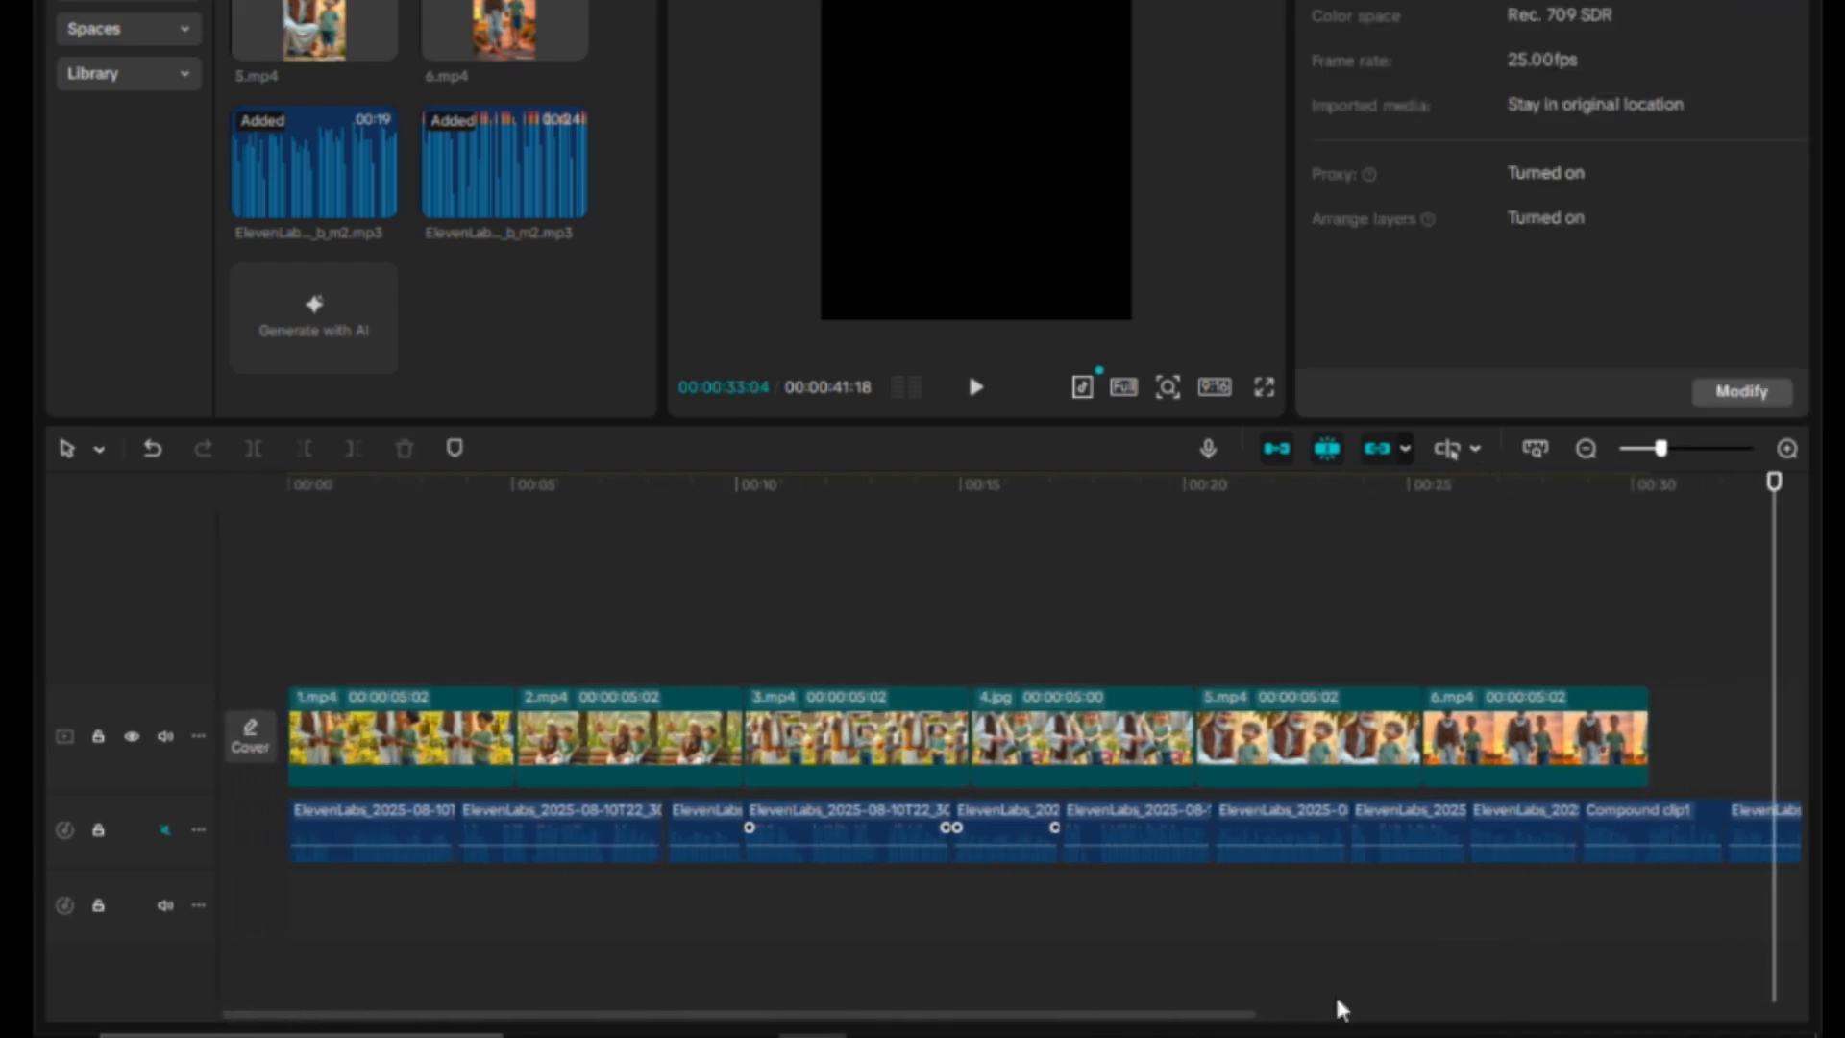
pyautogui.moveTo(1246, 1014); pyautogui.dragTo(1353, 1024)
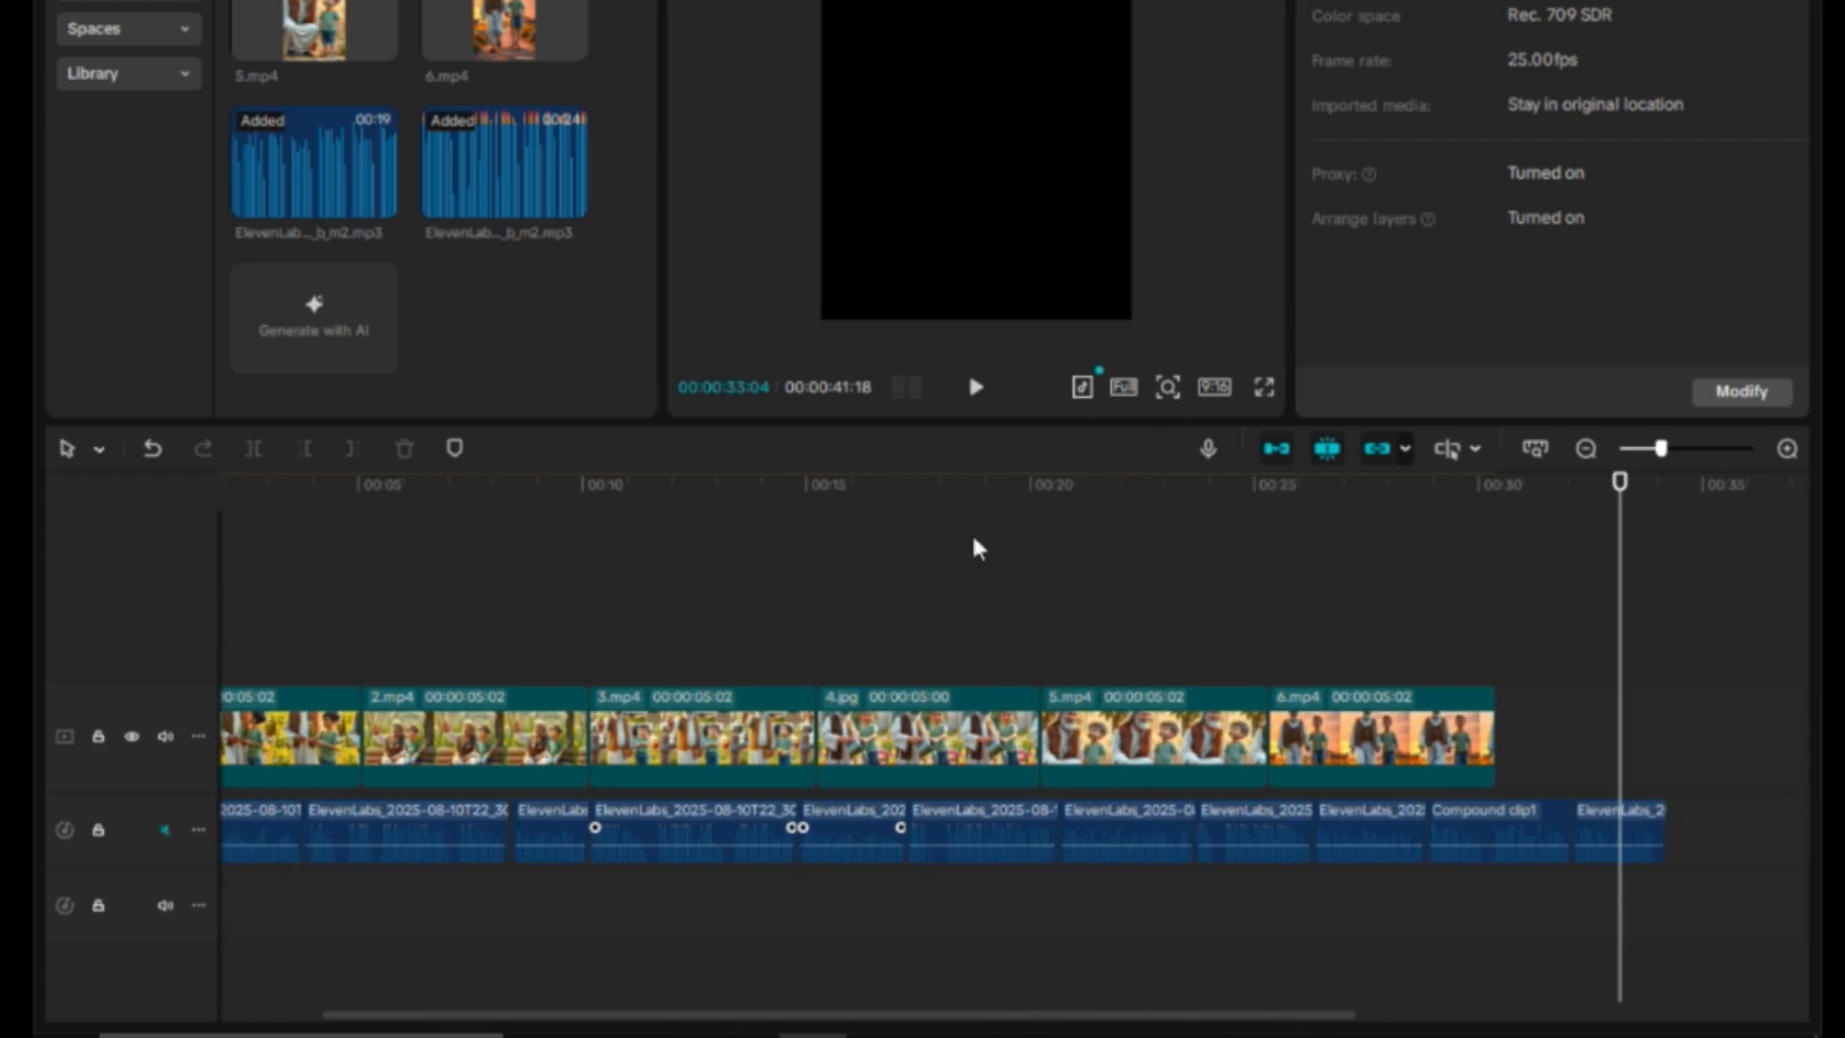
pyautogui.moveTo(1621, 639); pyautogui.dragTo(1666, 641)
pyautogui.hscroll(-5, 956, 1016)
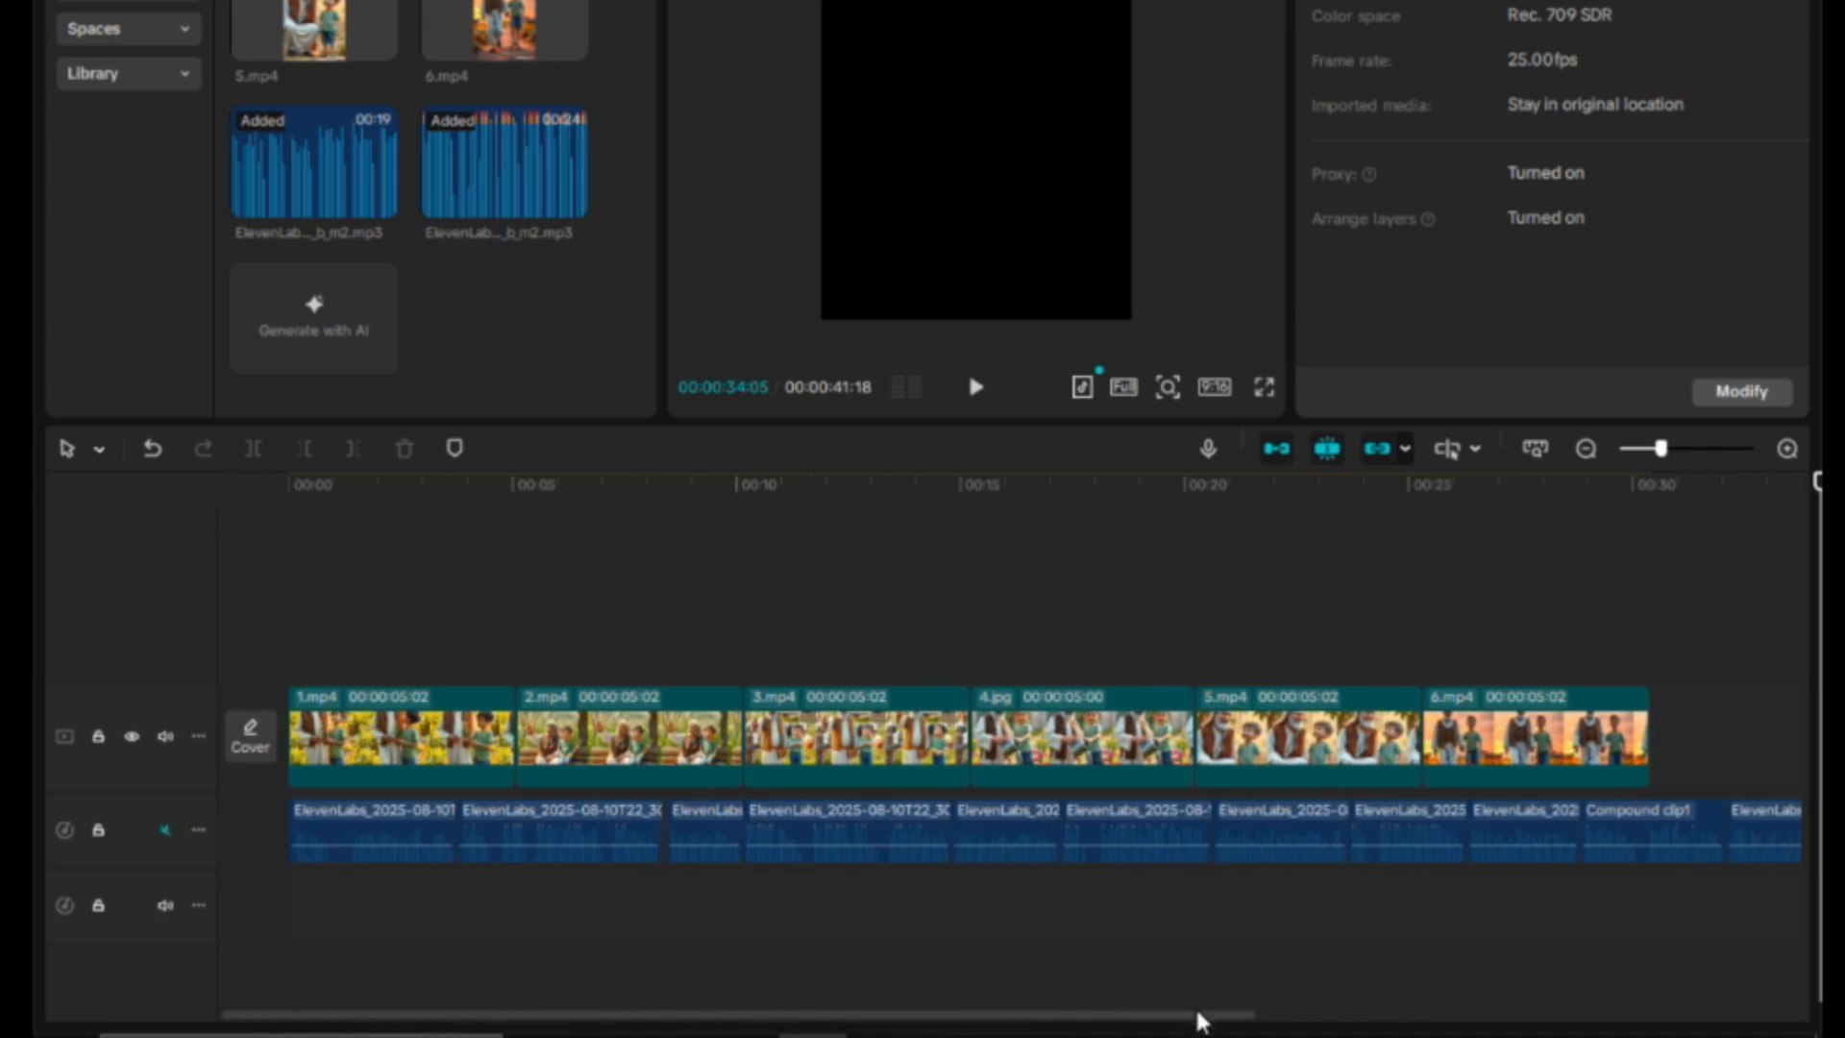
pyautogui.moveTo(1201, 1021); pyautogui.dragTo(1220, 1007)
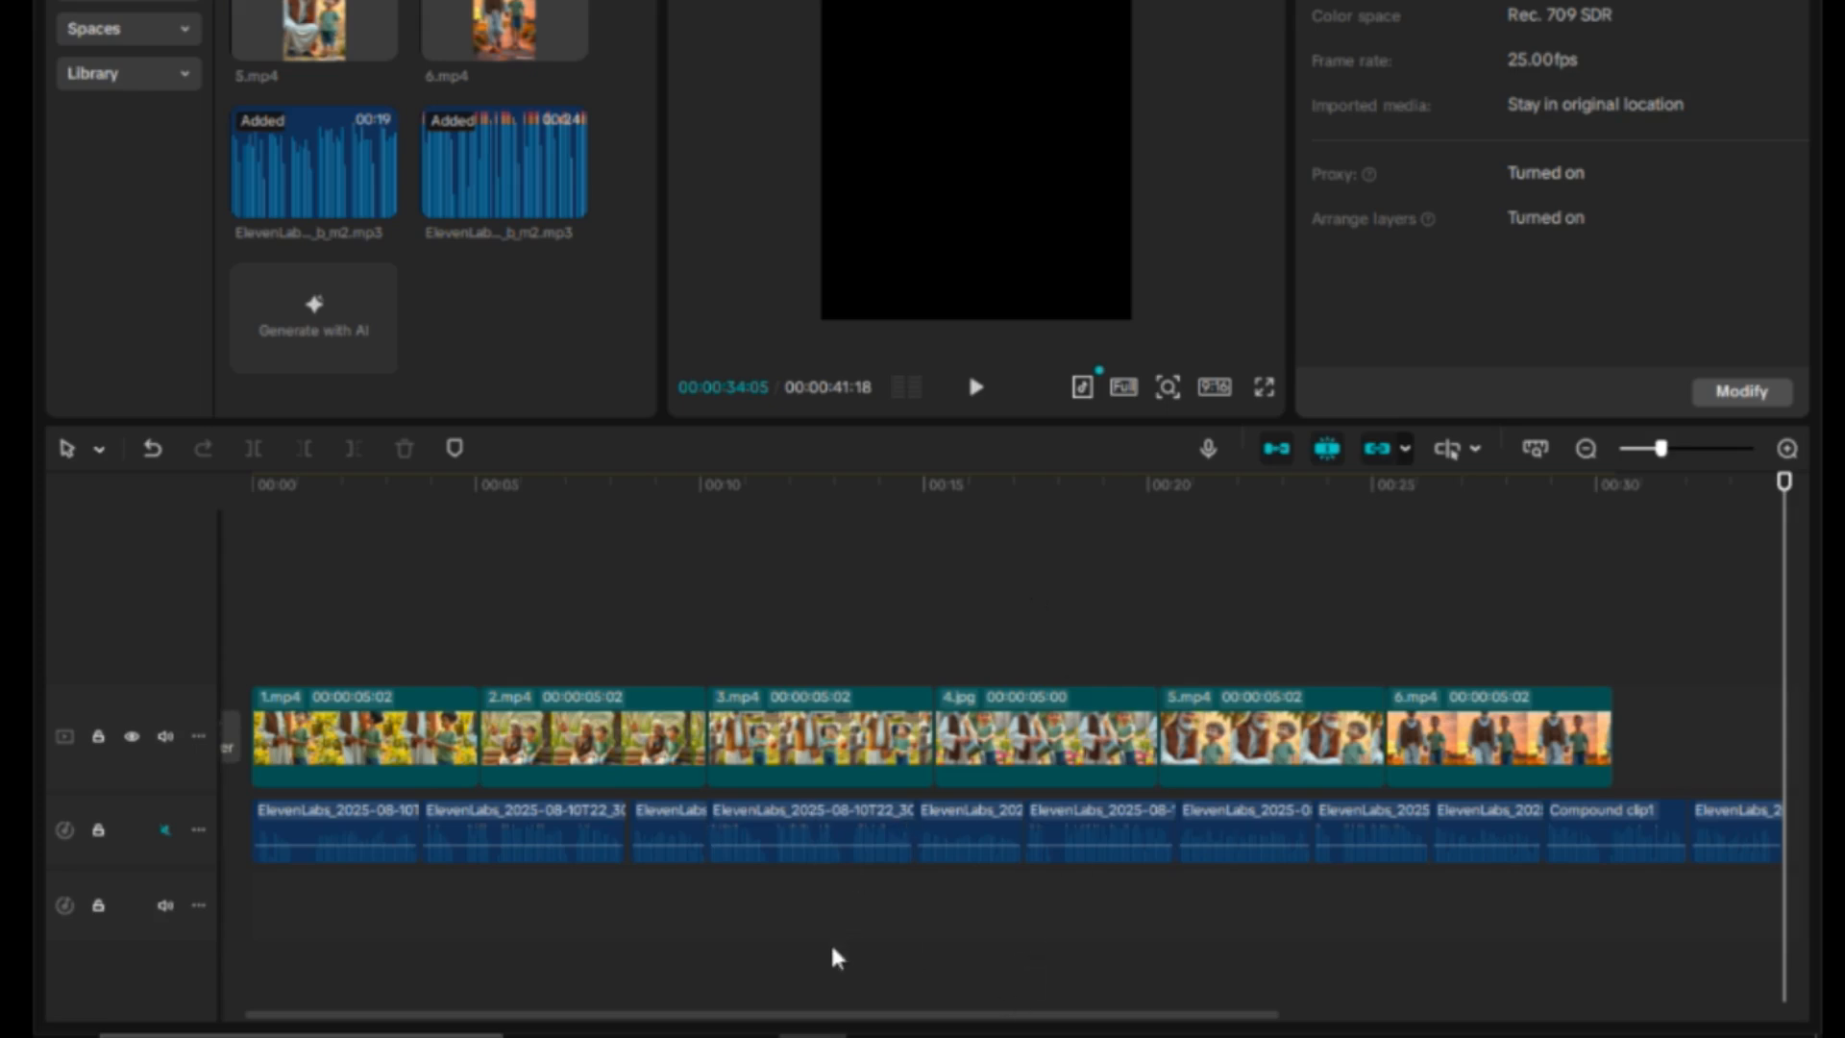
pyautogui.hscroll(-3, 836, 1018)
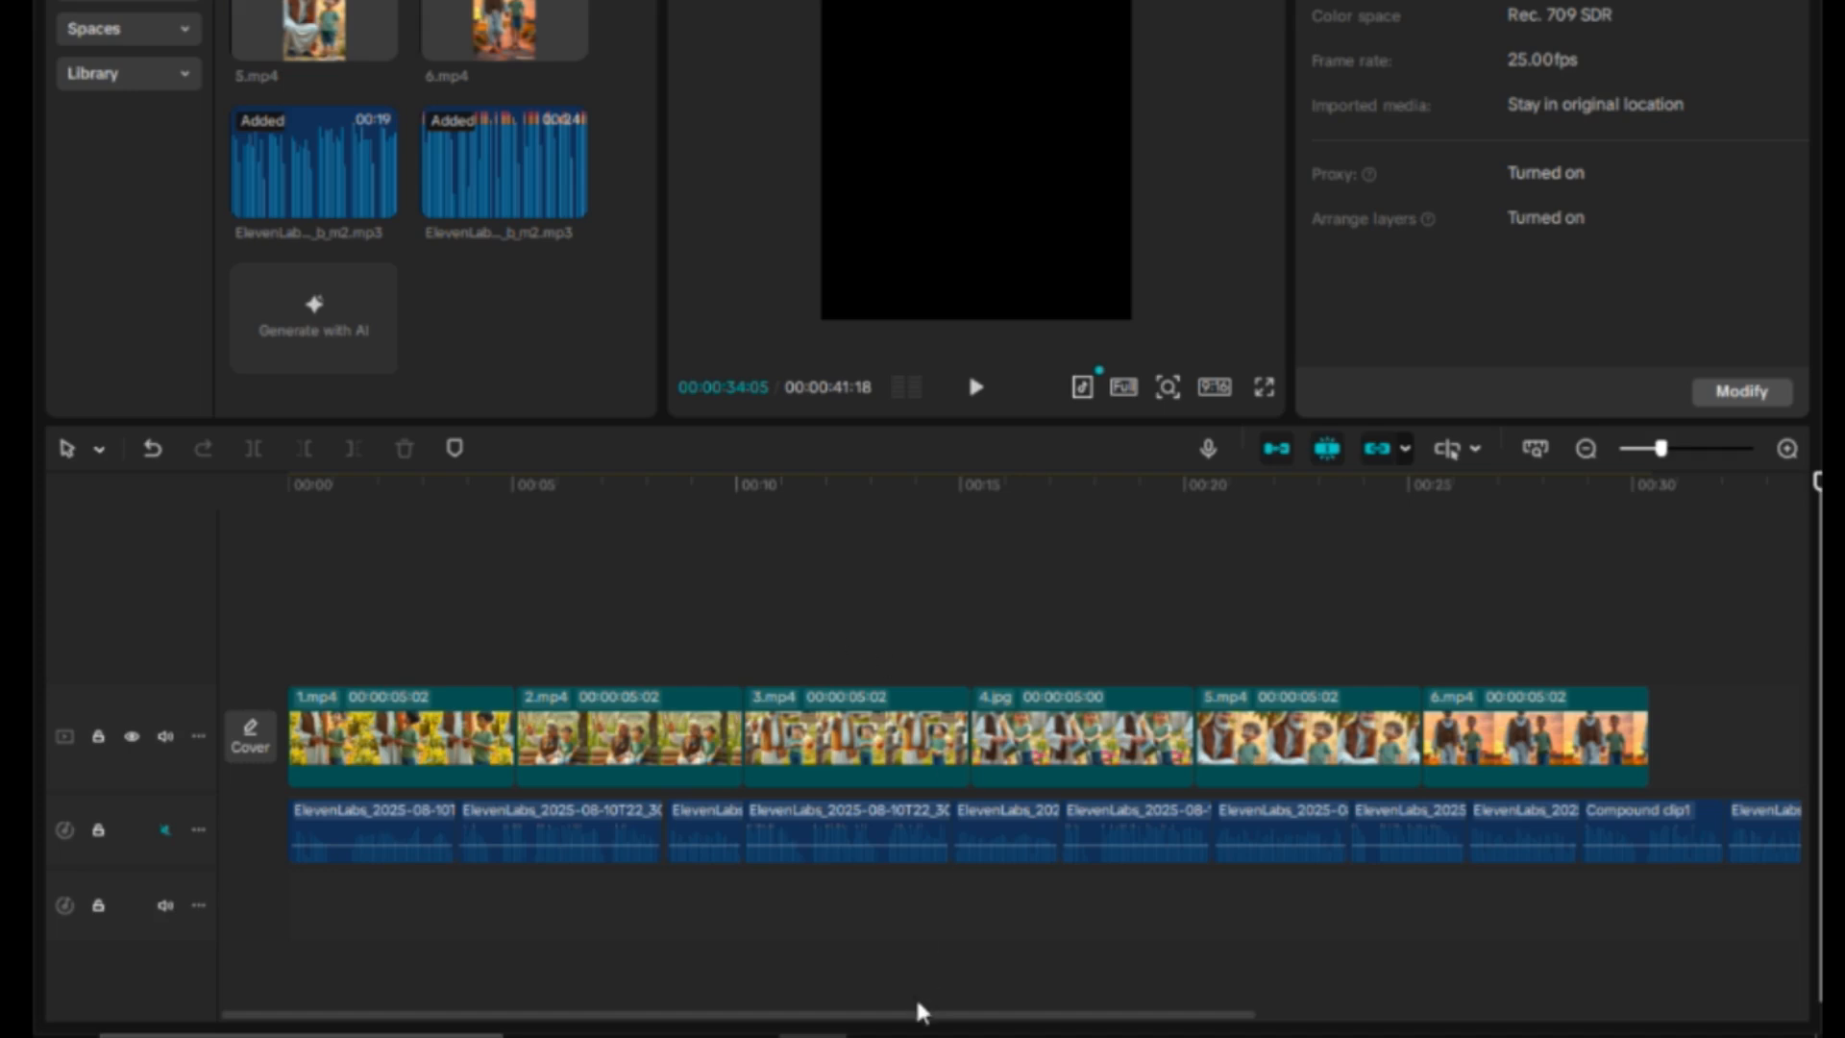
pyautogui.moveTo(917, 1011); pyautogui.dragTo(967, 1012)
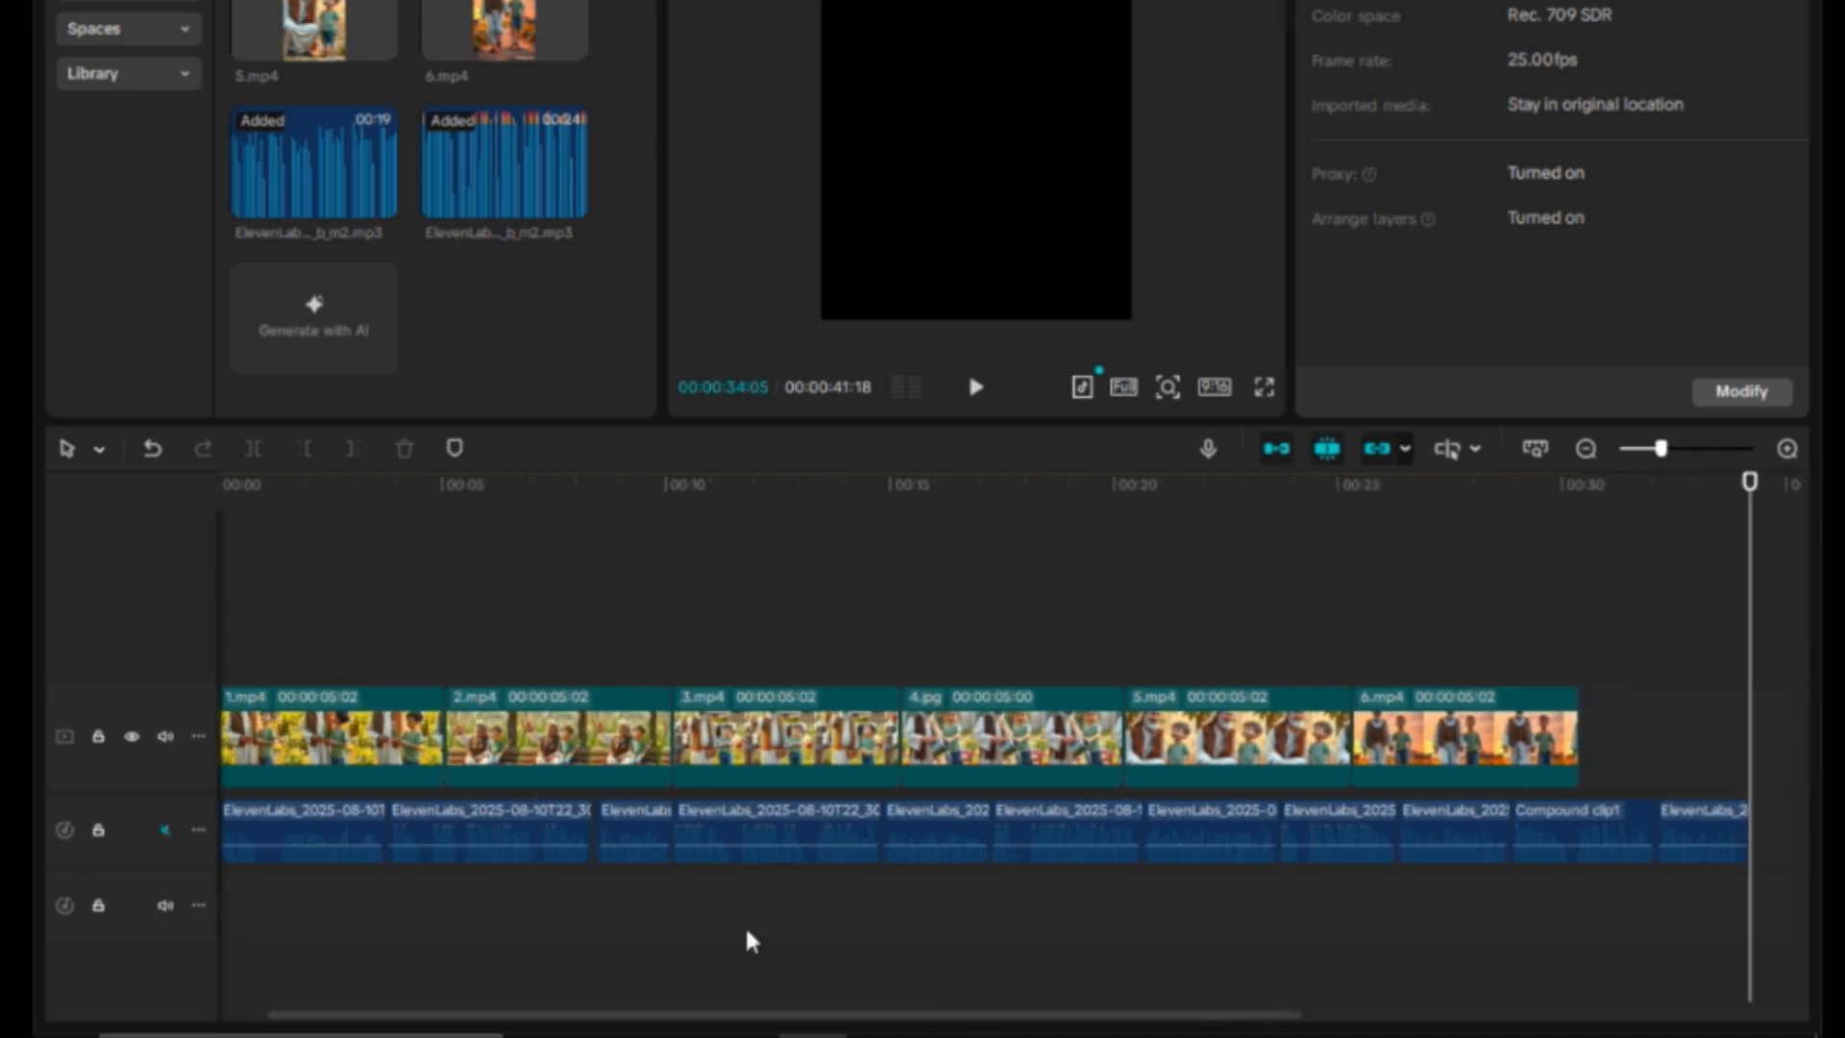
pyautogui.moveTo(720, 1015); pyautogui.dragTo(688, 1014)
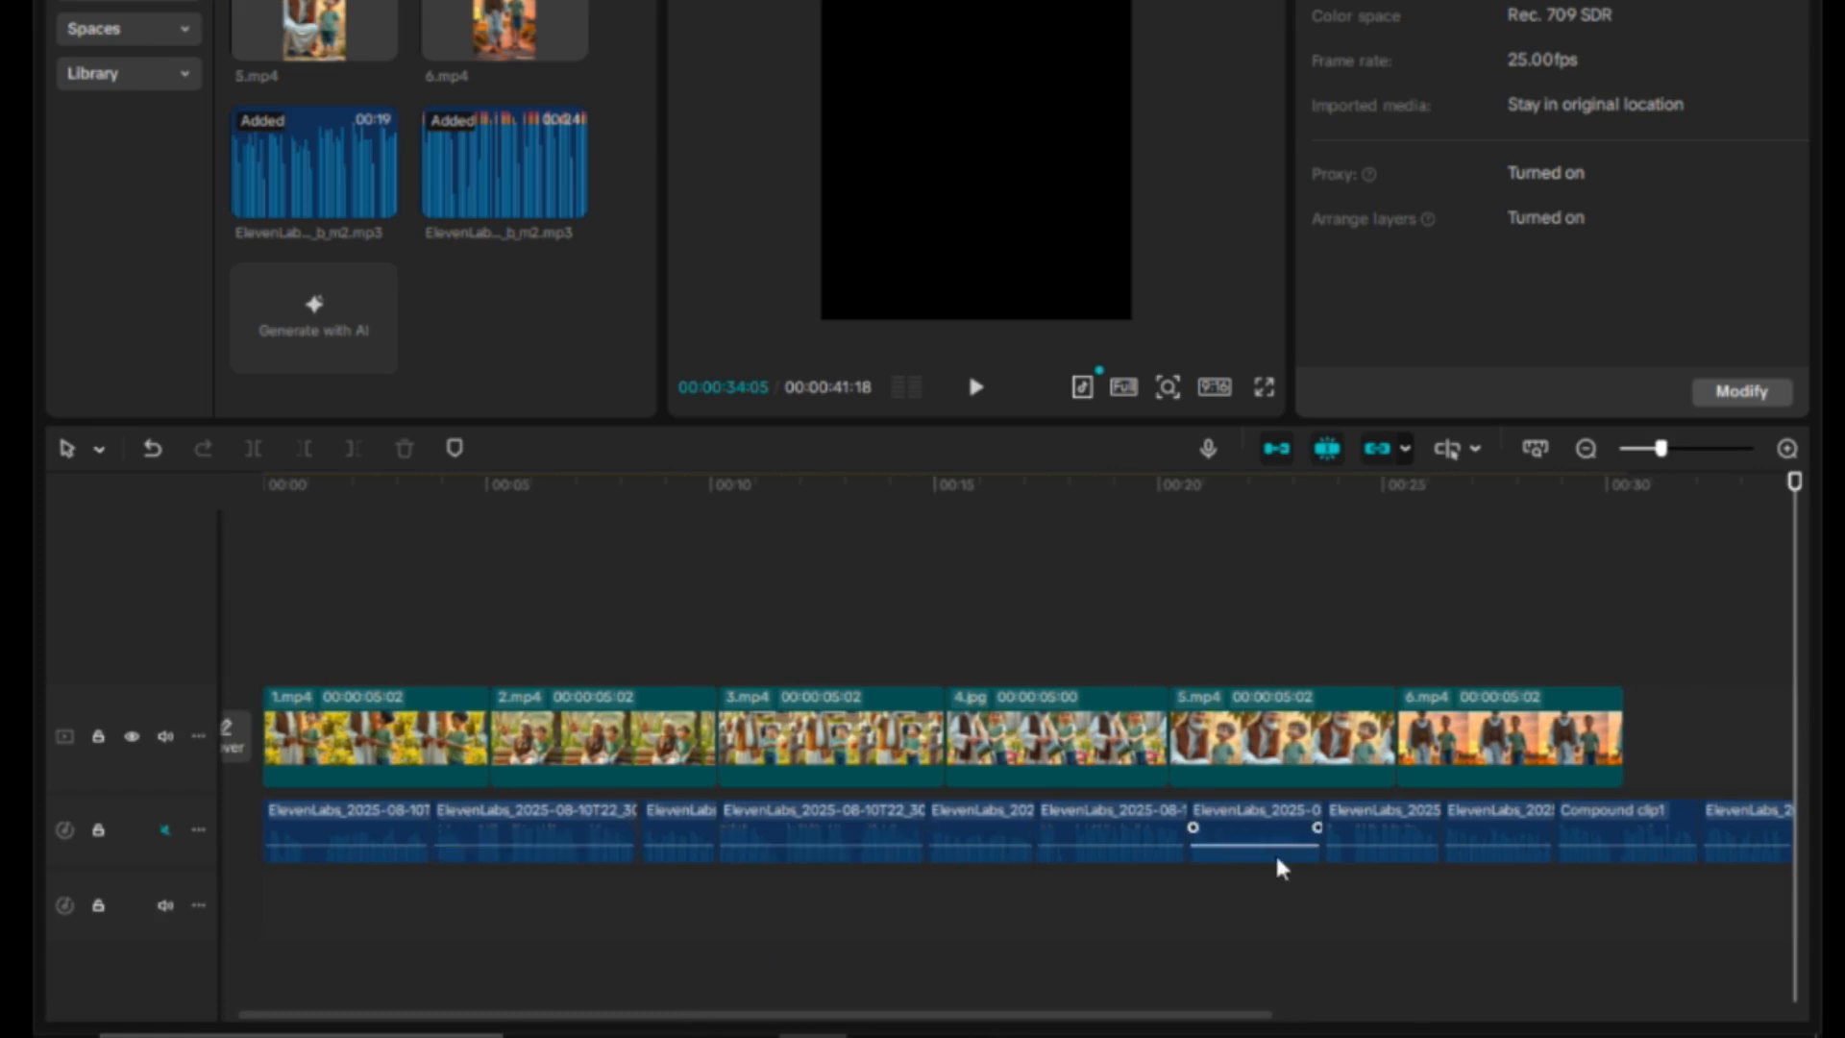
pyautogui.moveTo(1220, 1015); pyautogui.dragTo(1282, 1015)
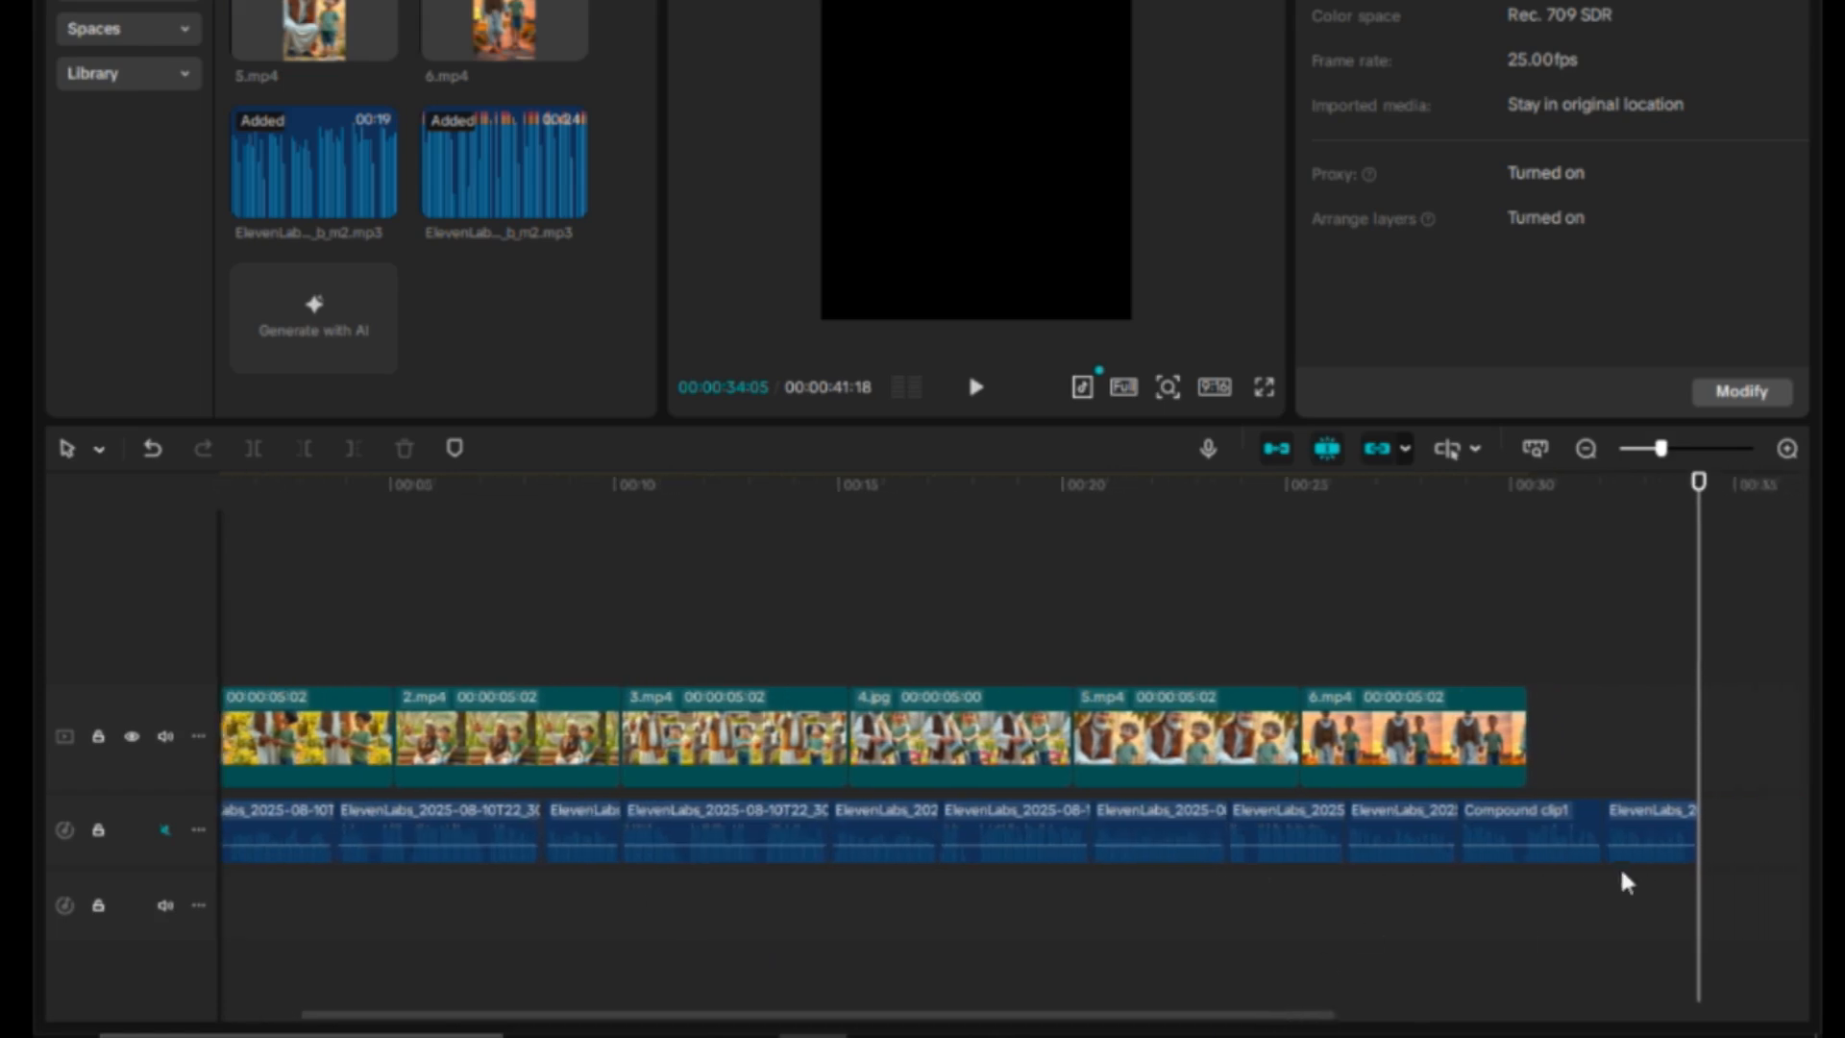
pyautogui.moveTo(740, 1015); pyautogui.dragTo(660, 1015)
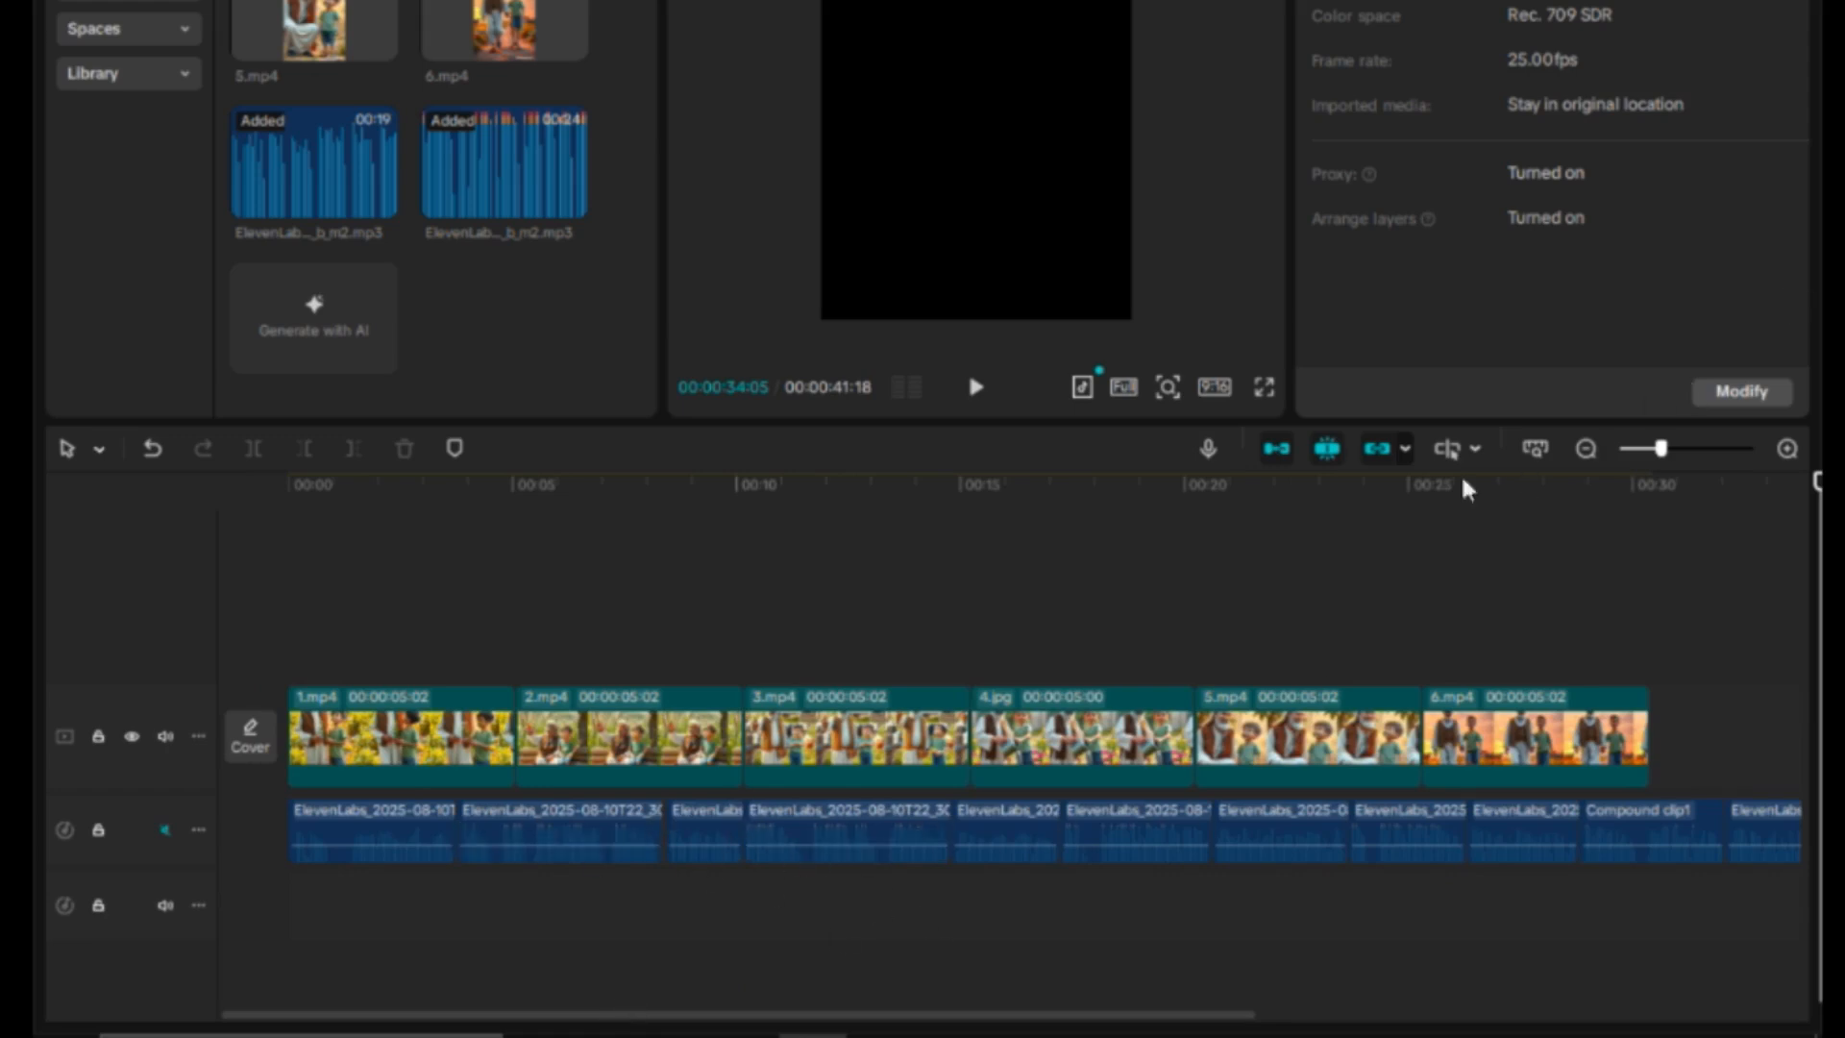
pyautogui.click(1275, 447)
pyautogui.click(1327, 448)
pyautogui.click(1378, 447)
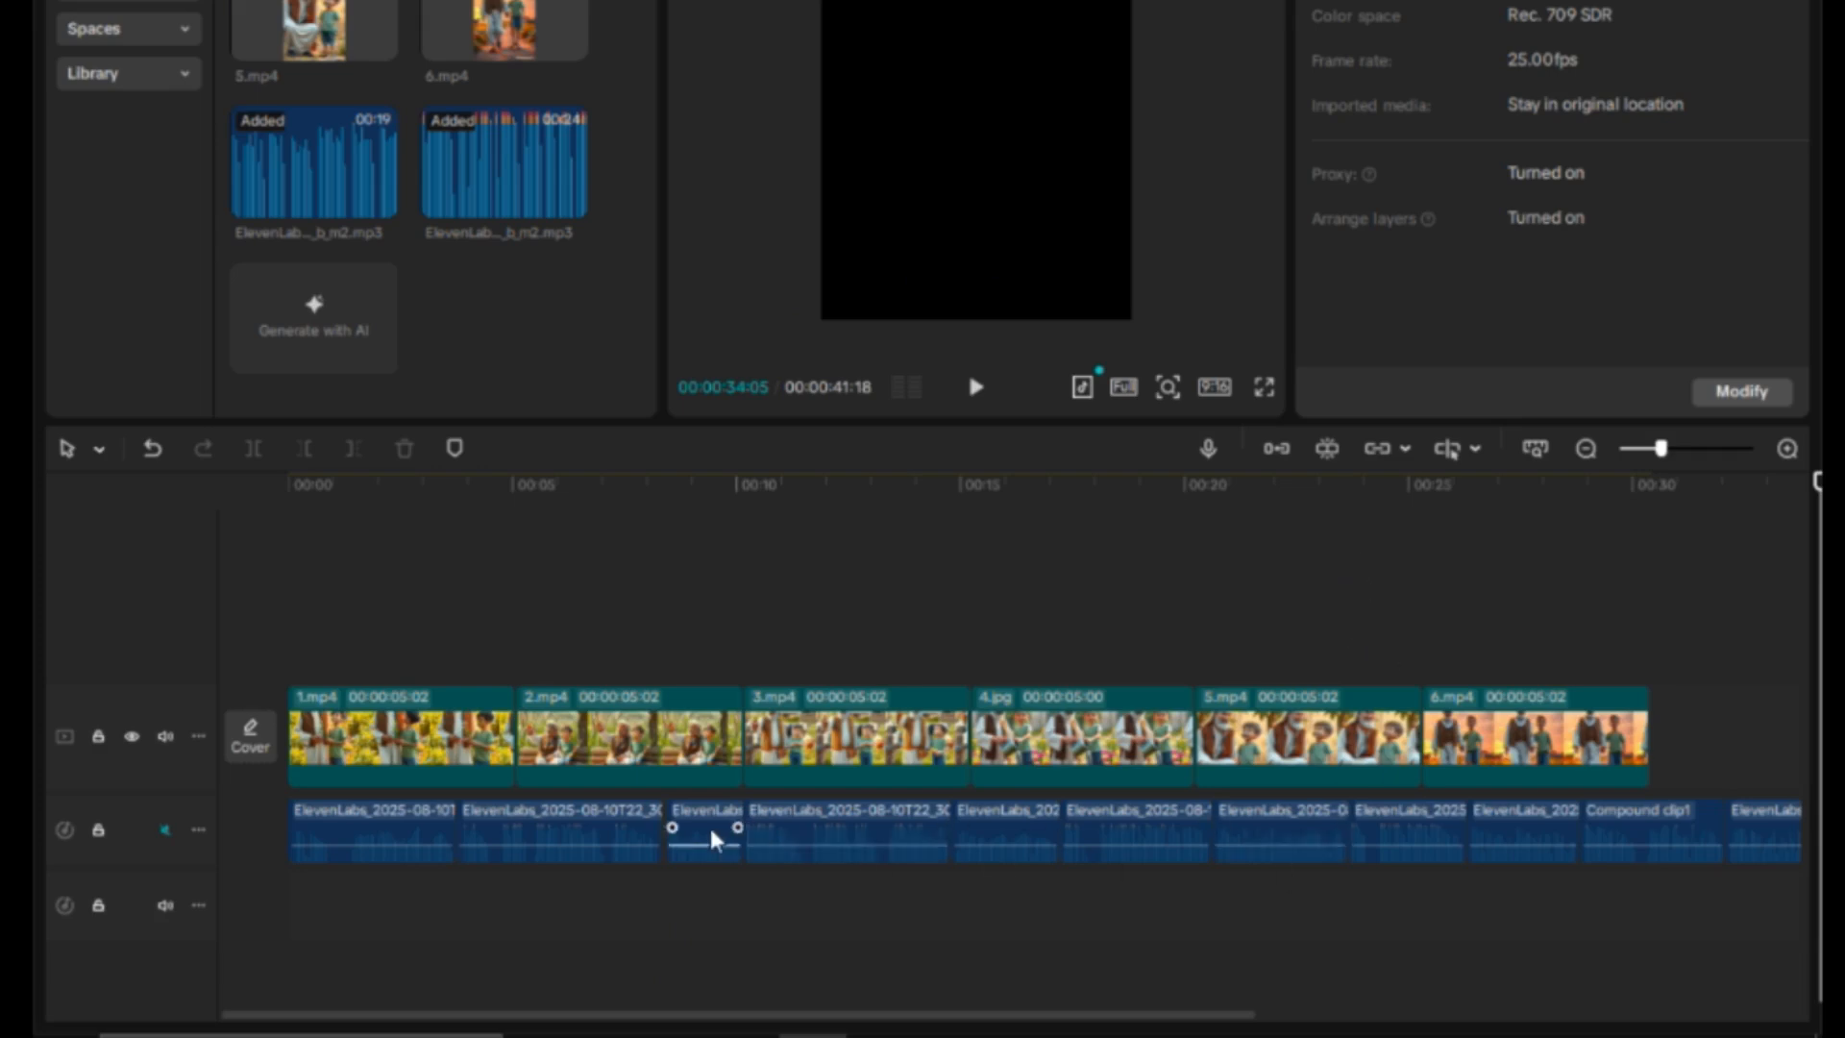
pyautogui.click(1281, 450)
pyautogui.click(1327, 450)
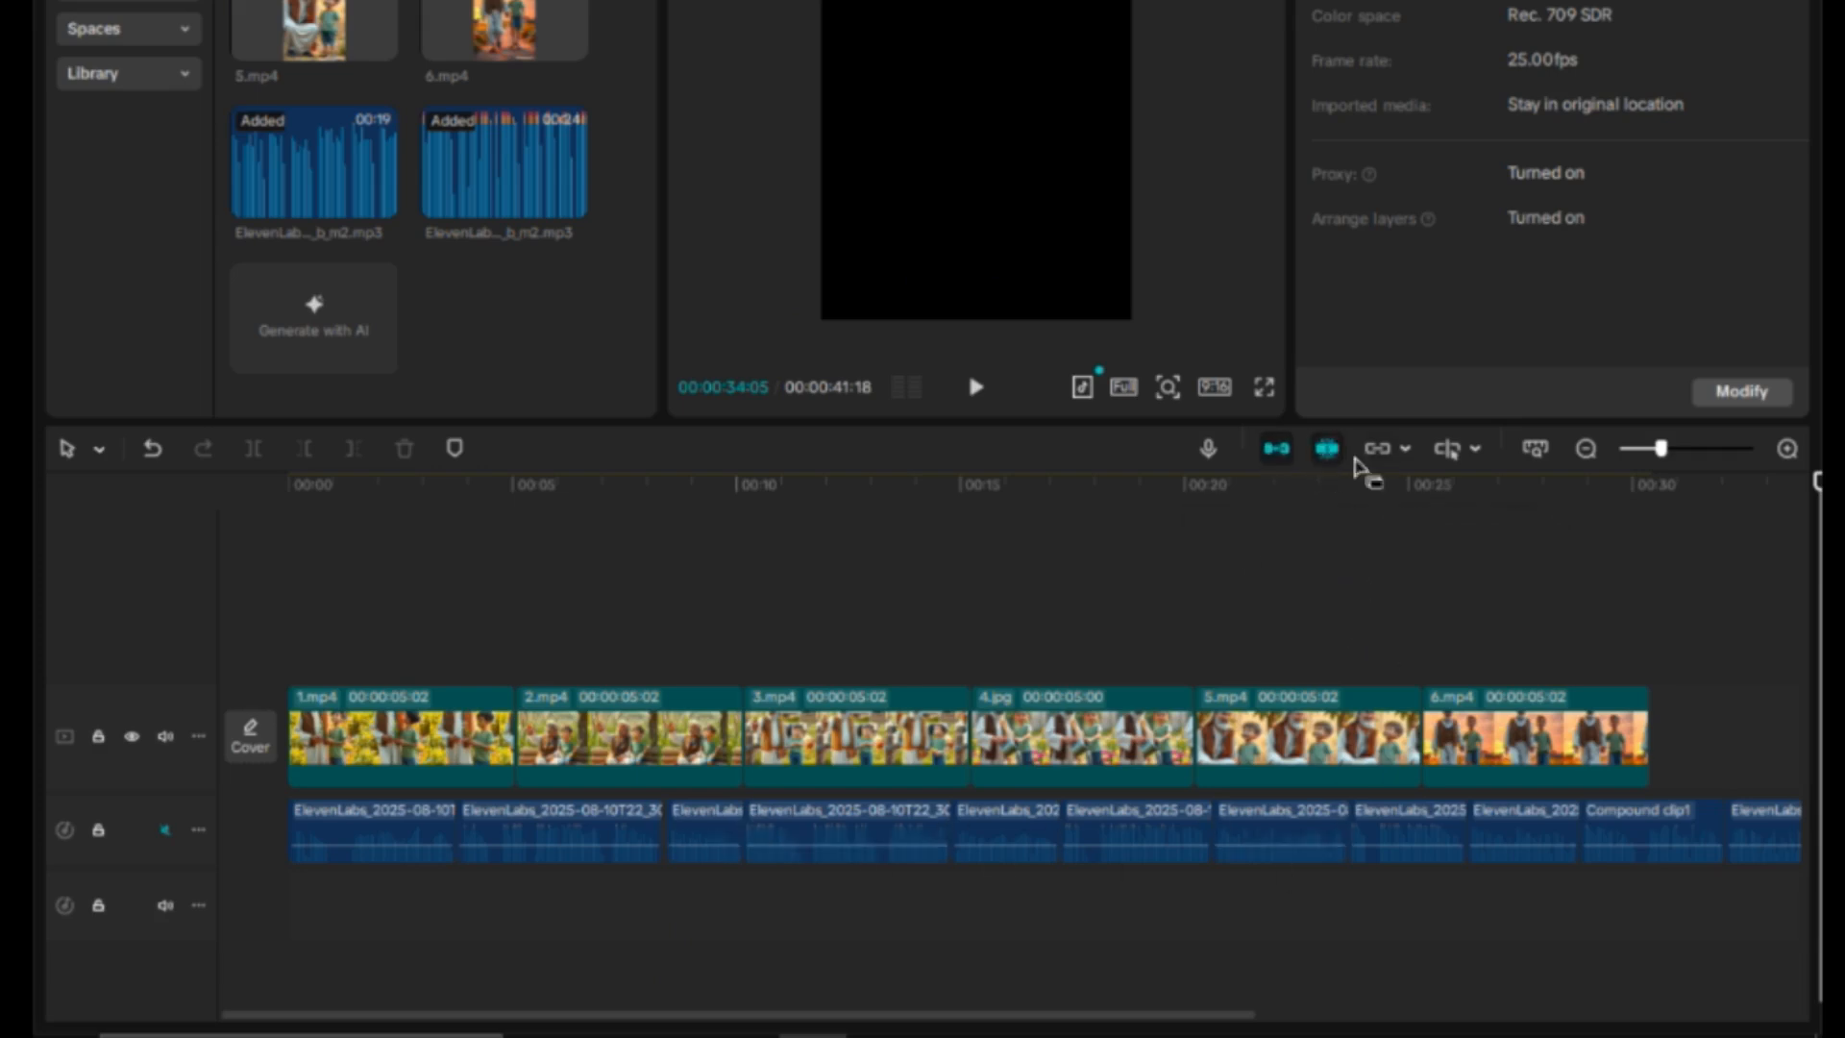
pyautogui.click(1377, 450)
# Unmute the audio track that holds the joined ElevenLabs voice-over clips.
pyautogui.click(167, 828)
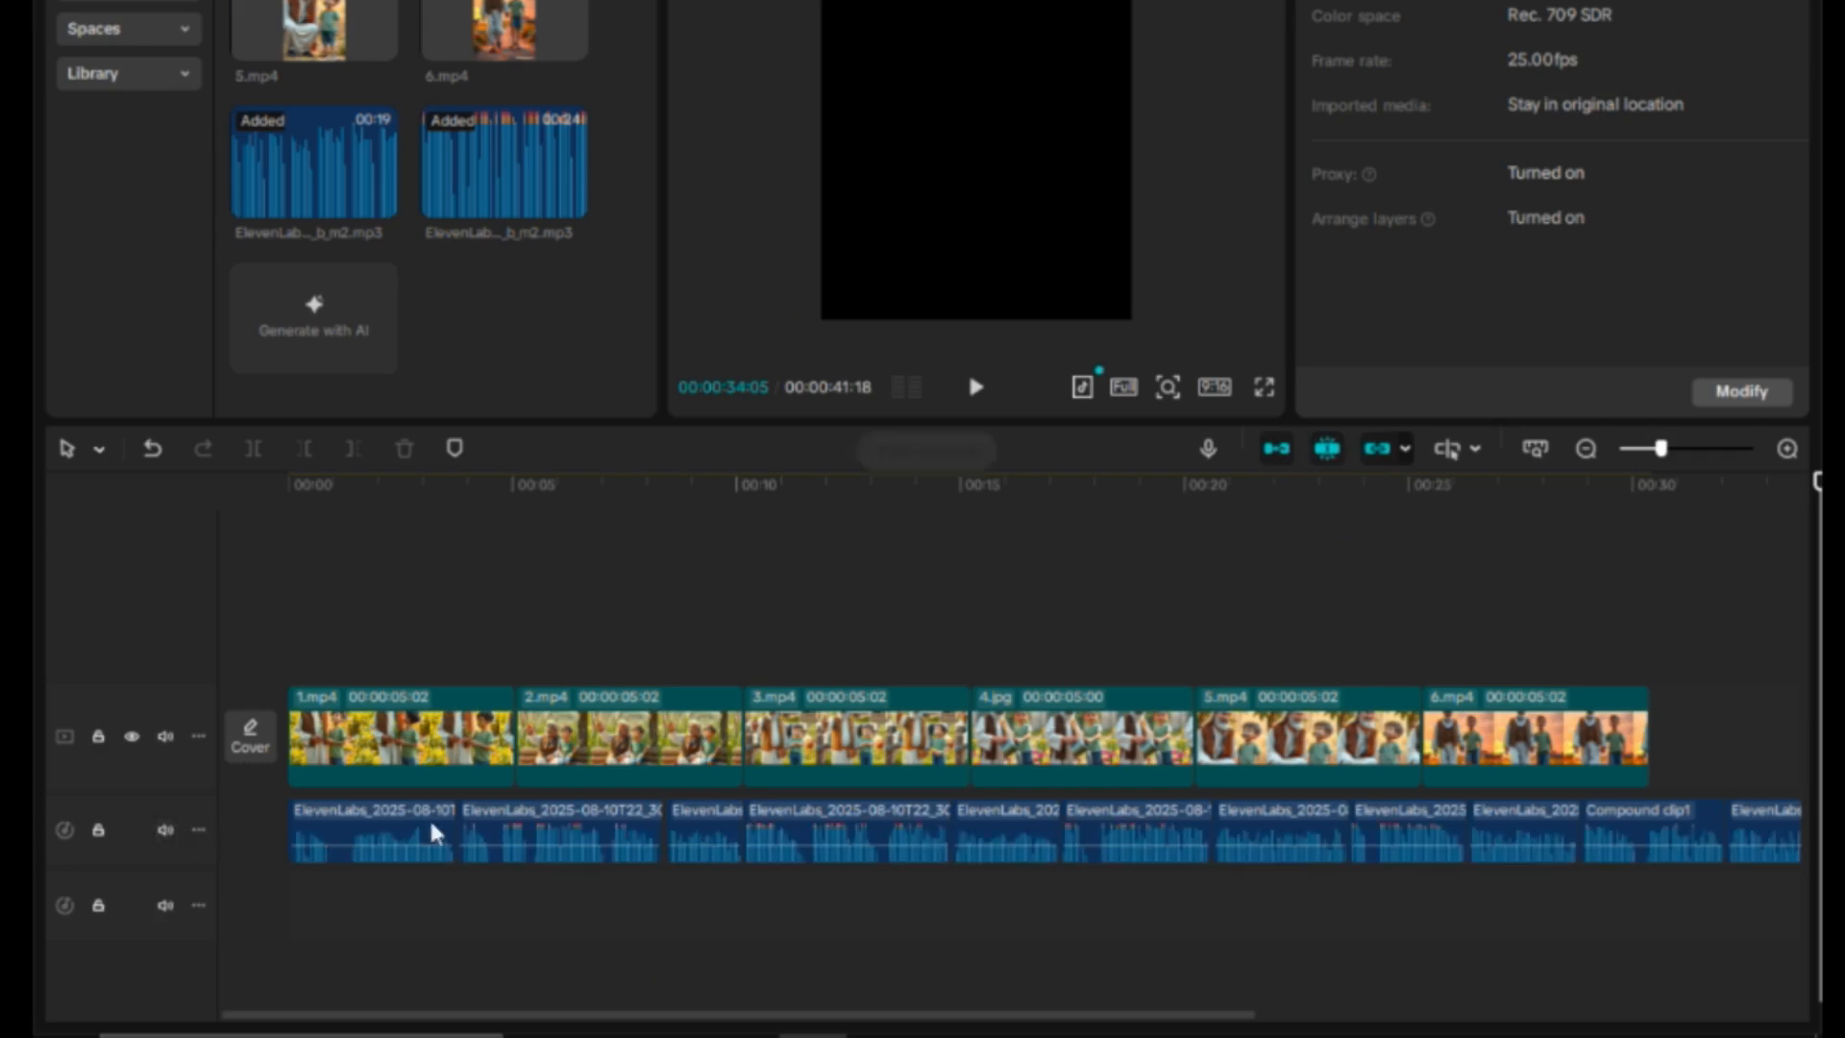